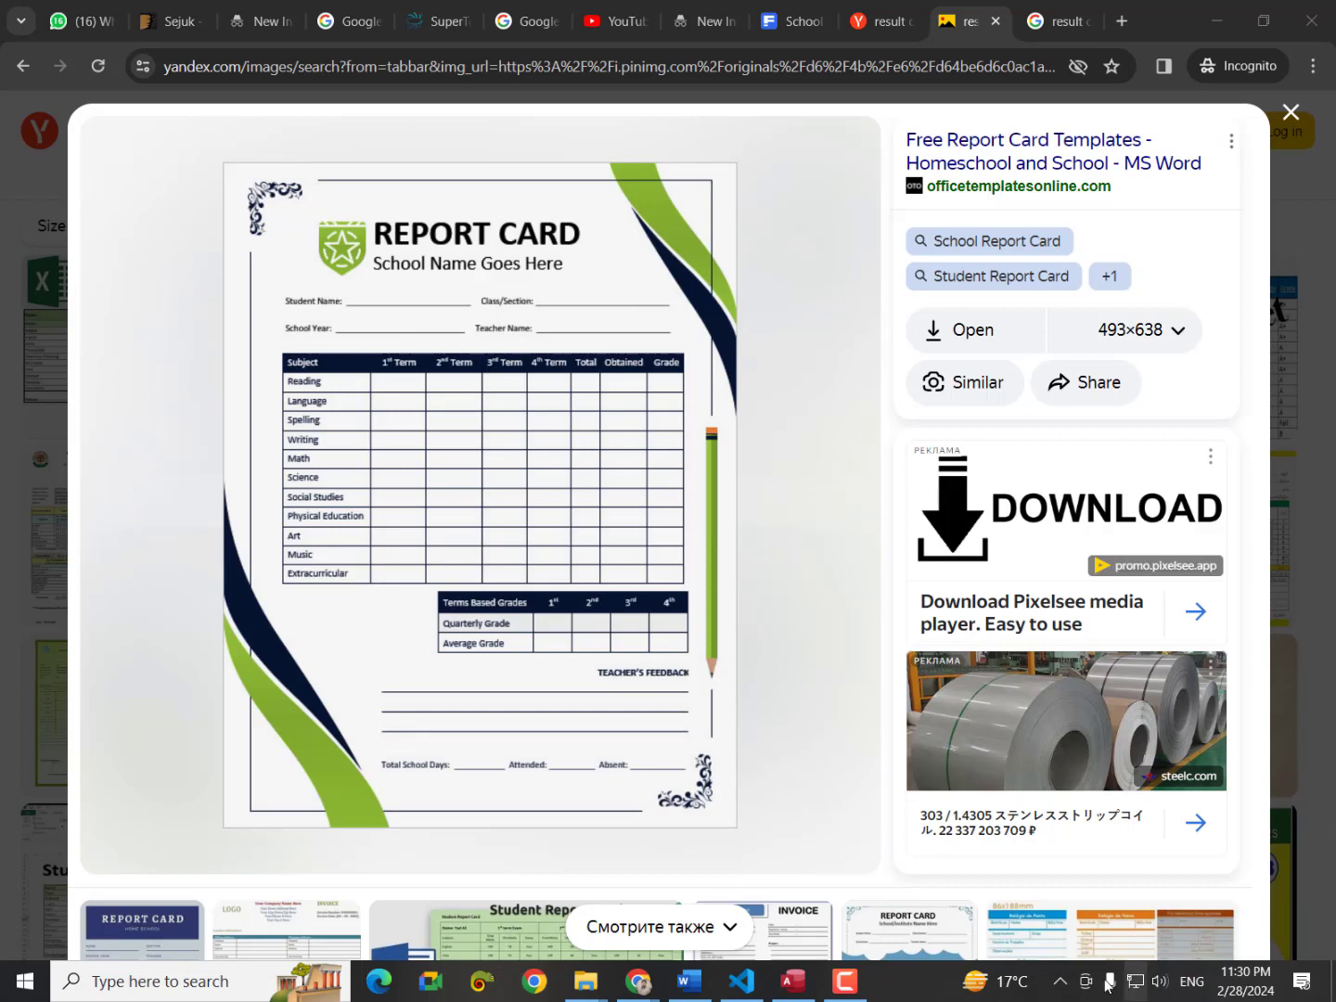
Screen-capture the report card template and circle its corner ornaments, waves and pencil in red.
left_click(1059, 981)
left_click(1102, 939)
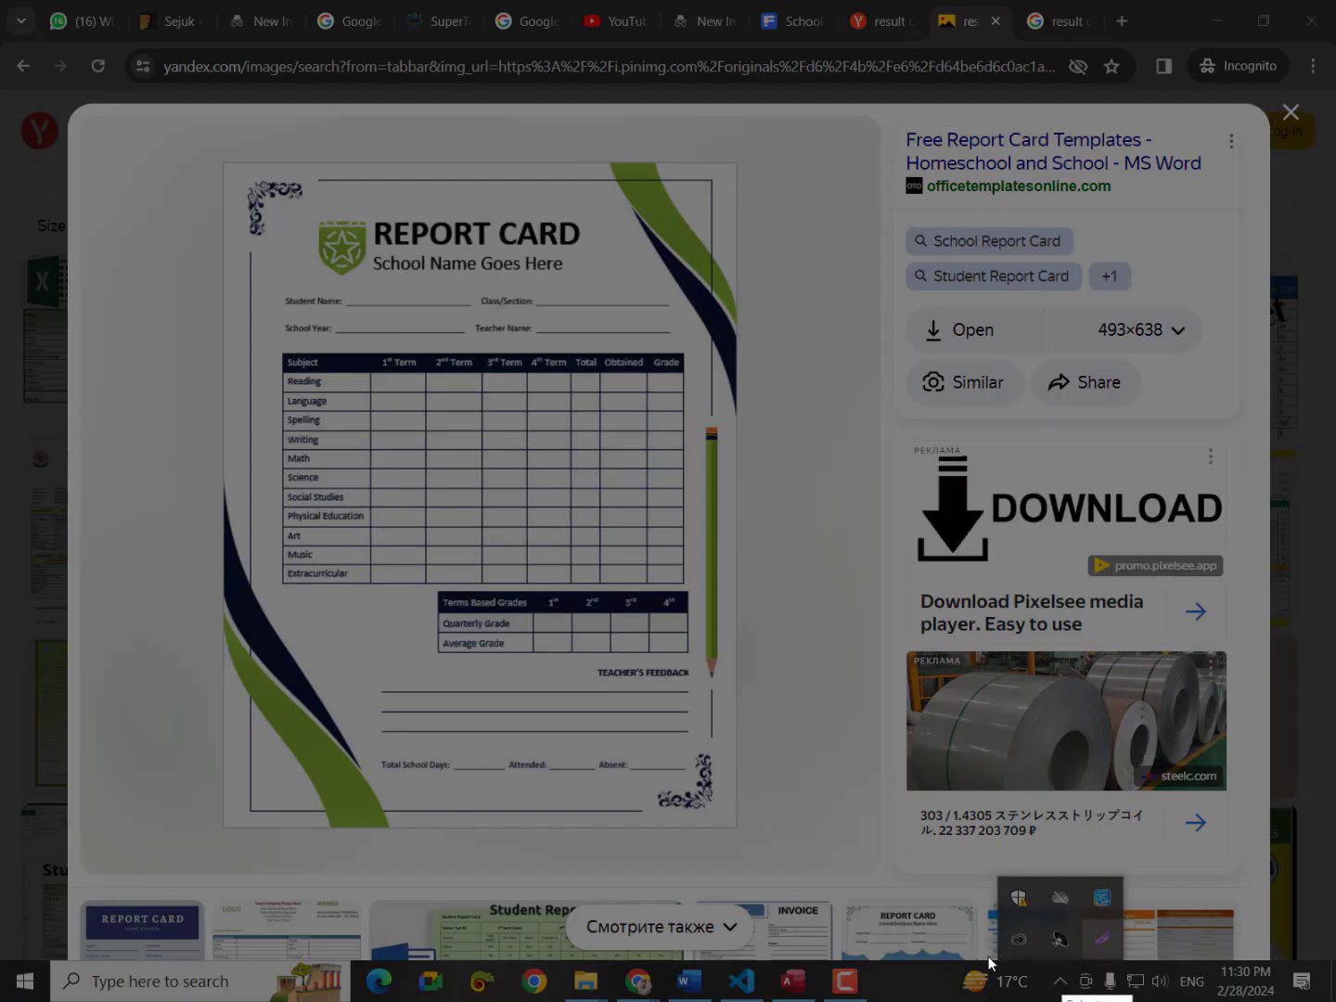
left_click_drag(223, 161, 742, 834)
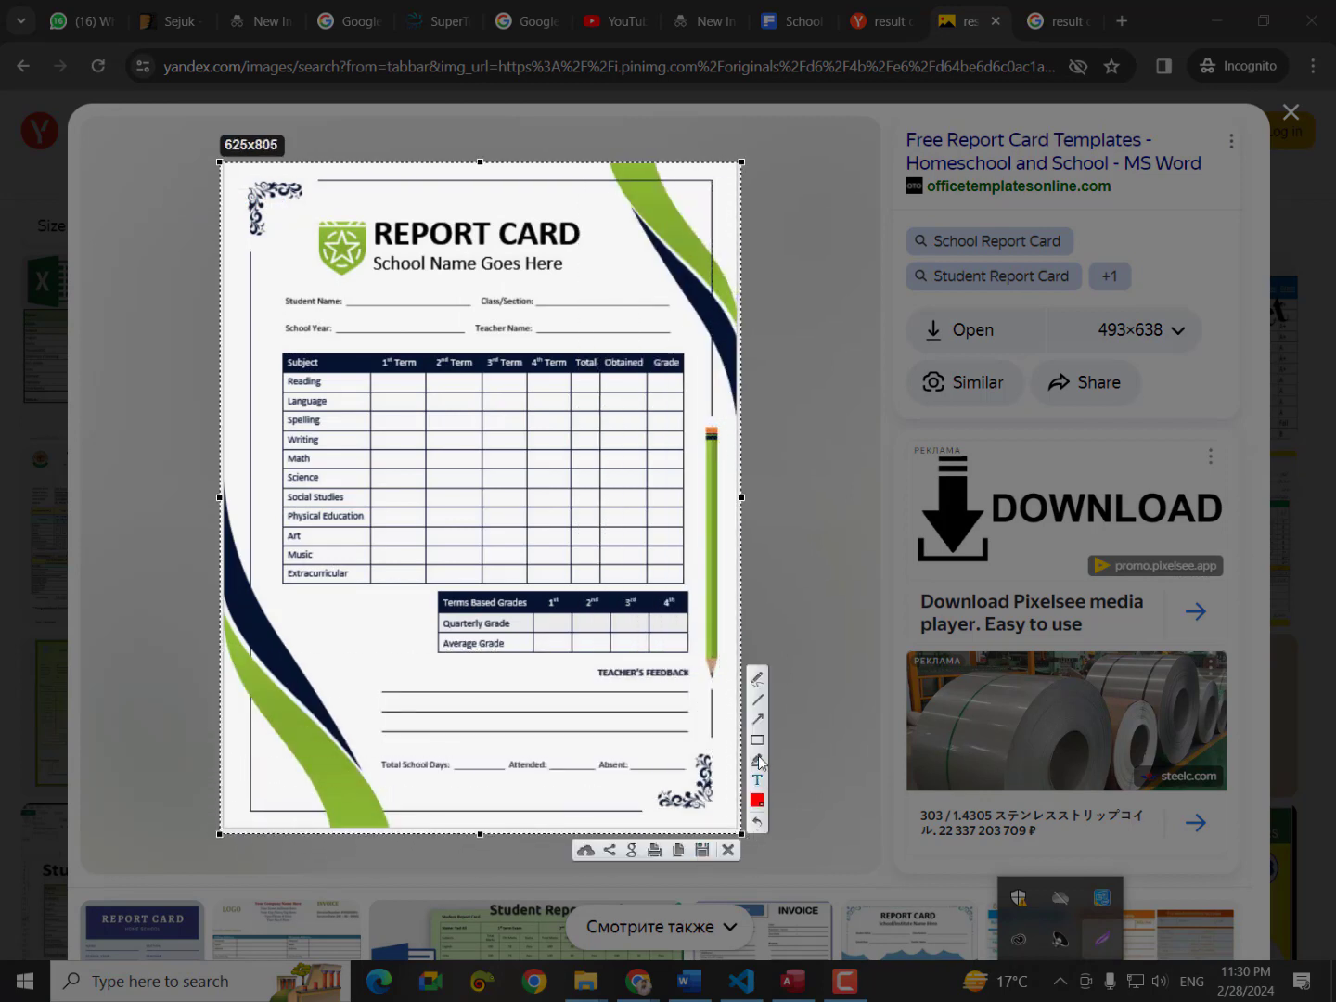
left_click(759, 680)
mouse_move(629, 784)
left_mouse_down()
mouse_move(668, 749)
mouse_move(726, 789)
mouse_move(668, 831)
mouse_move(633, 782)
left_mouse_up()
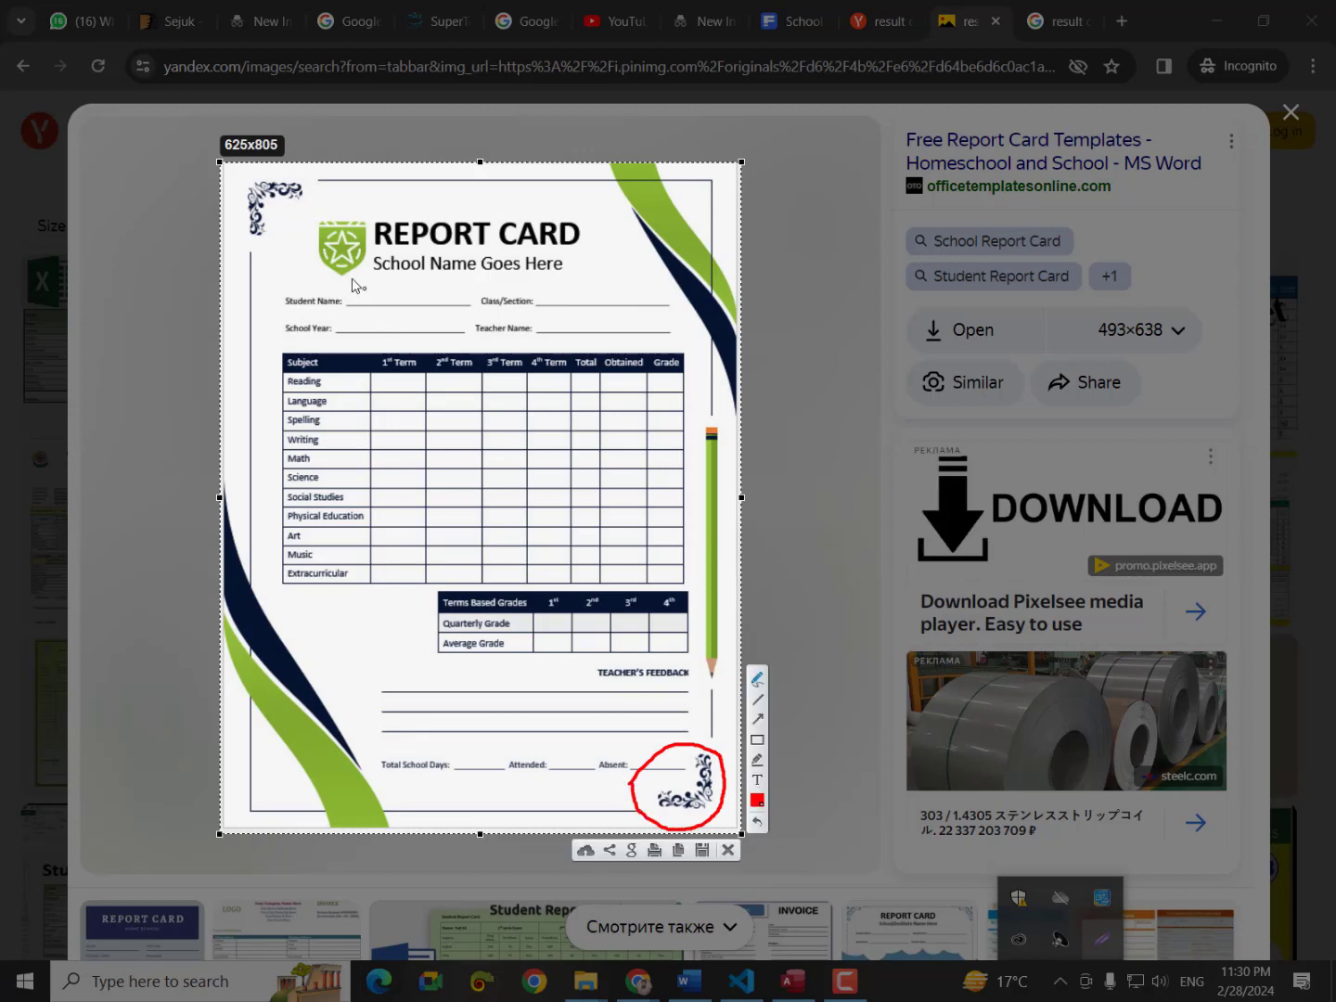
mouse_move(310, 217)
left_mouse_down()
mouse_move(239, 226)
mouse_move(297, 186)
mouse_move(308, 230)
left_mouse_up()
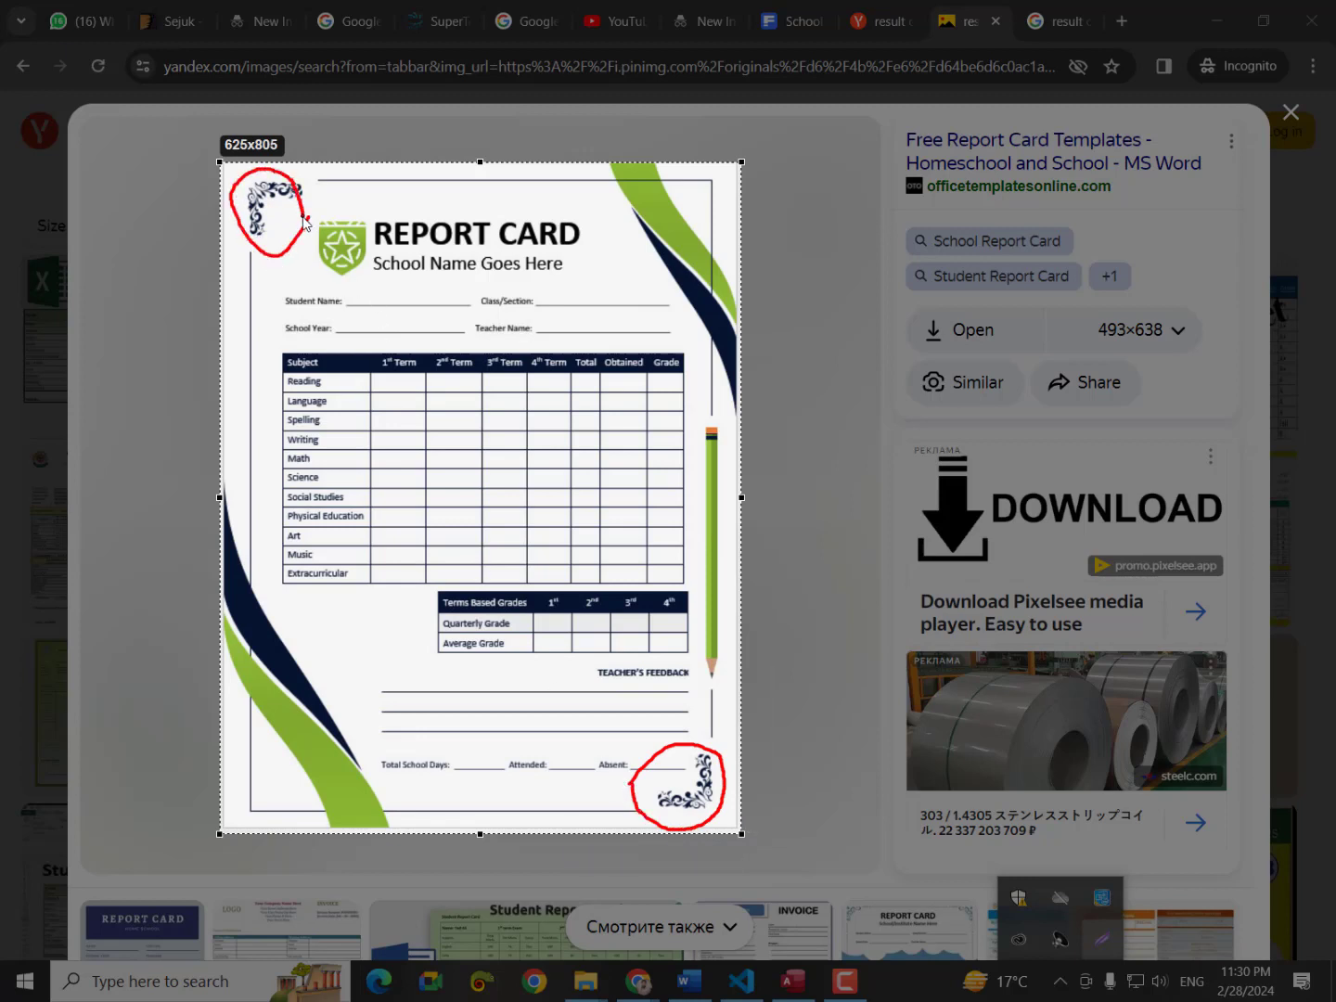
mouse_move(584, 145)
left_mouse_down()
mouse_move(611, 143)
mouse_move(755, 284)
mouse_move(750, 422)
mouse_move(677, 351)
mouse_move(613, 167)
left_mouse_up()
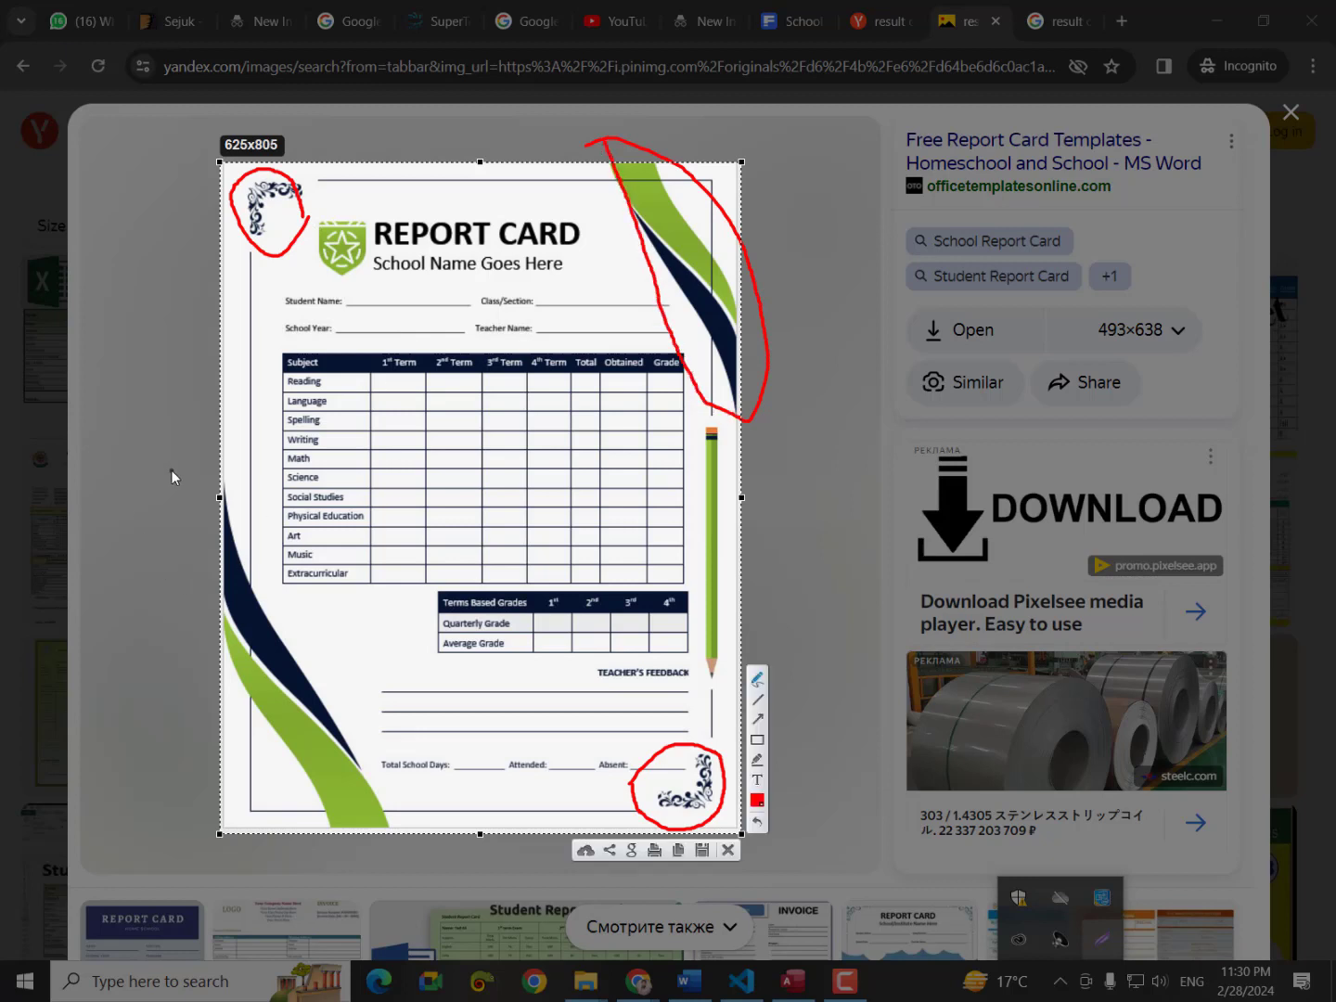
mouse_move(171, 470)
left_mouse_down()
mouse_move(366, 831)
mouse_move(204, 623)
mouse_move(185, 444)
left_mouse_up()
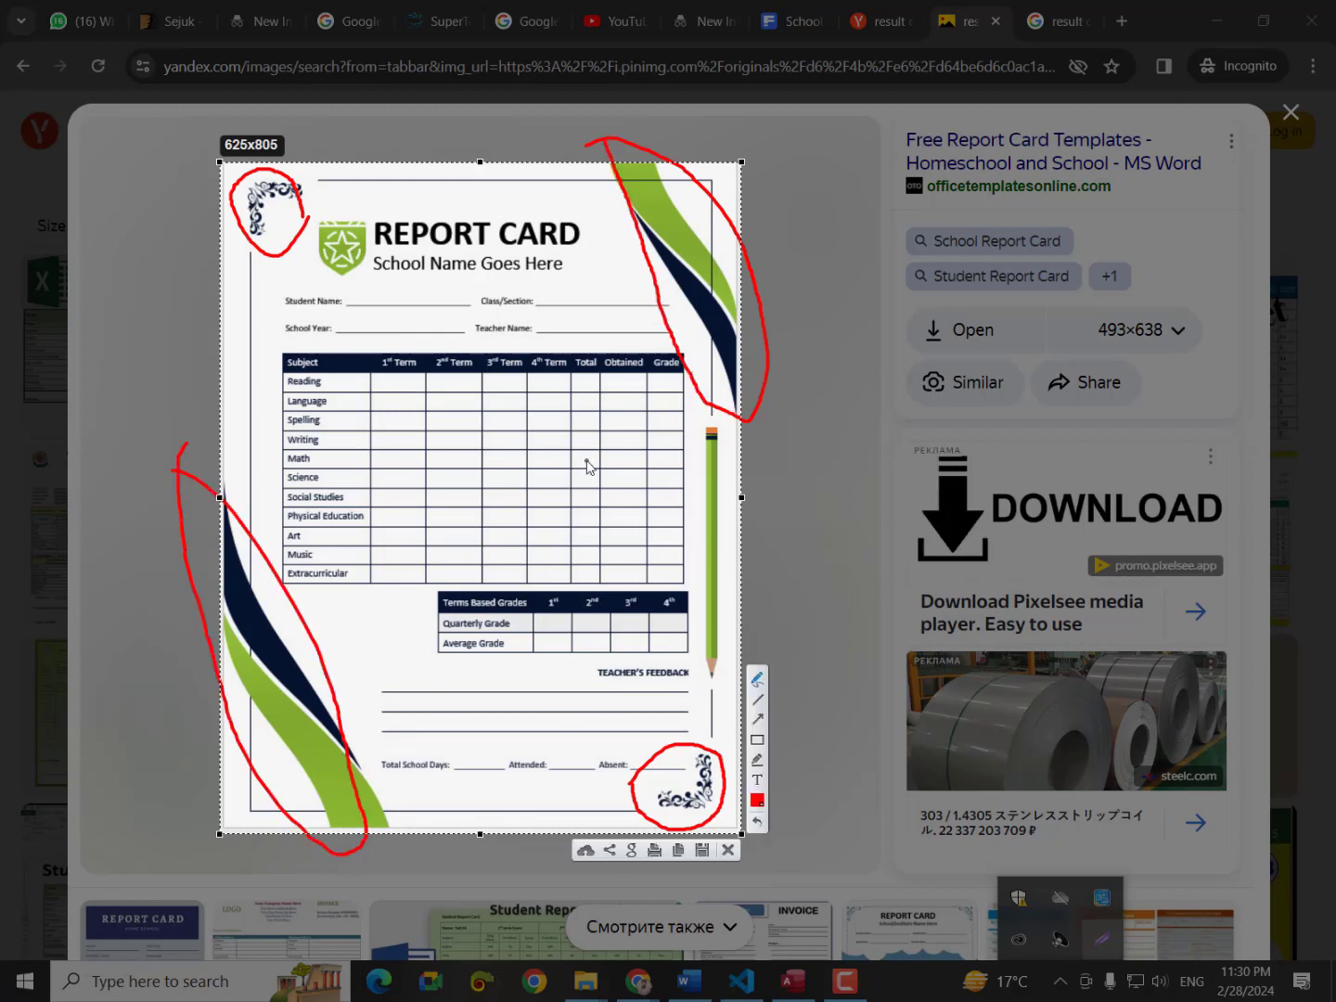
mouse_move(692, 441)
left_mouse_down()
mouse_move(703, 427)
mouse_move(738, 497)
mouse_move(748, 635)
mouse_move(724, 731)
mouse_move(692, 691)
mouse_move(700, 432)
left_mouse_up()
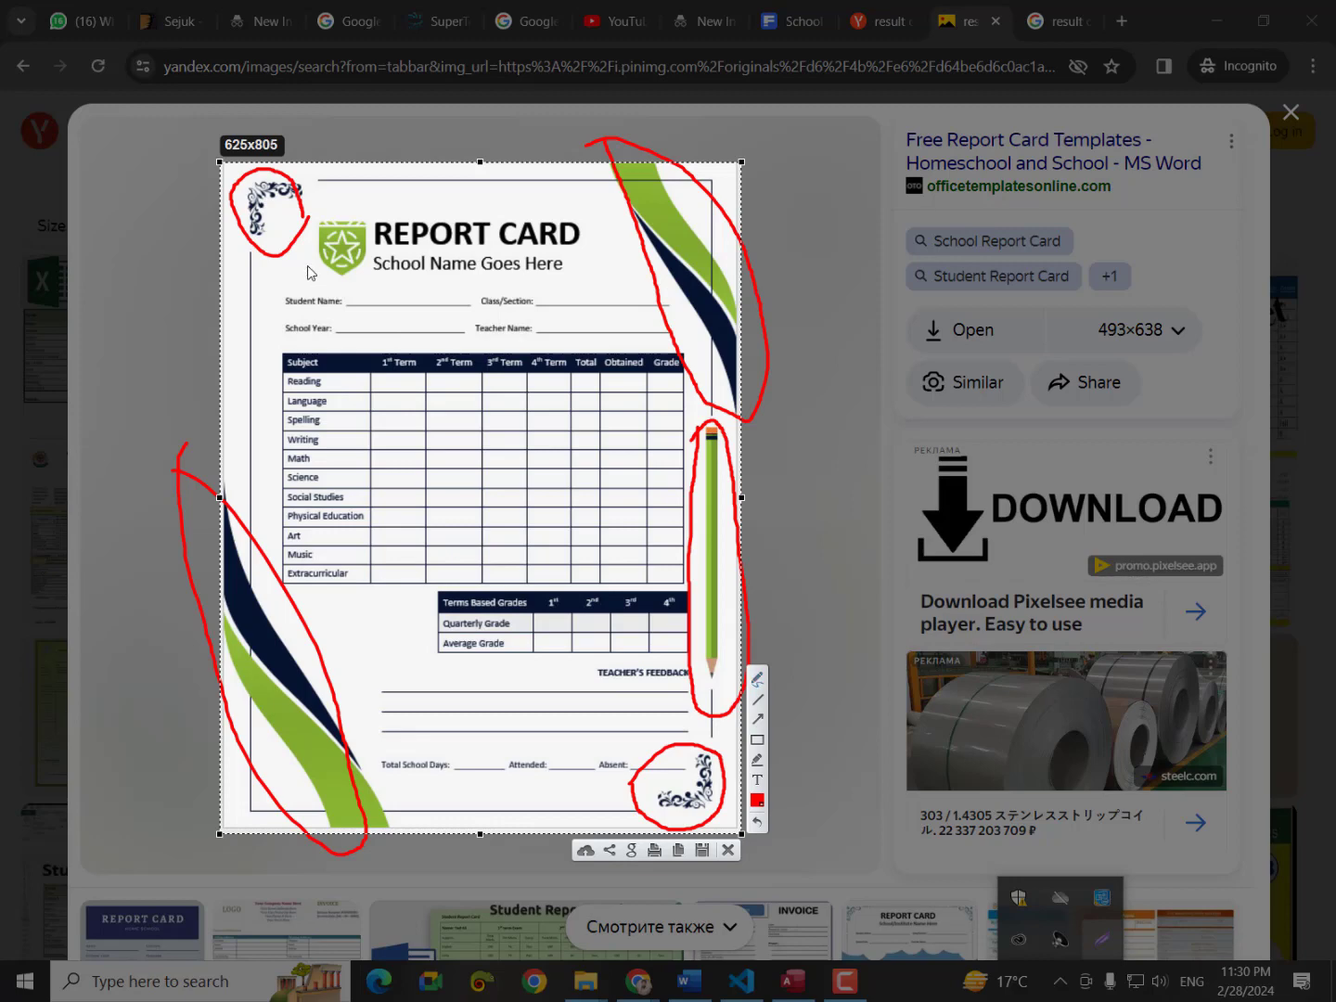
key("Escape")
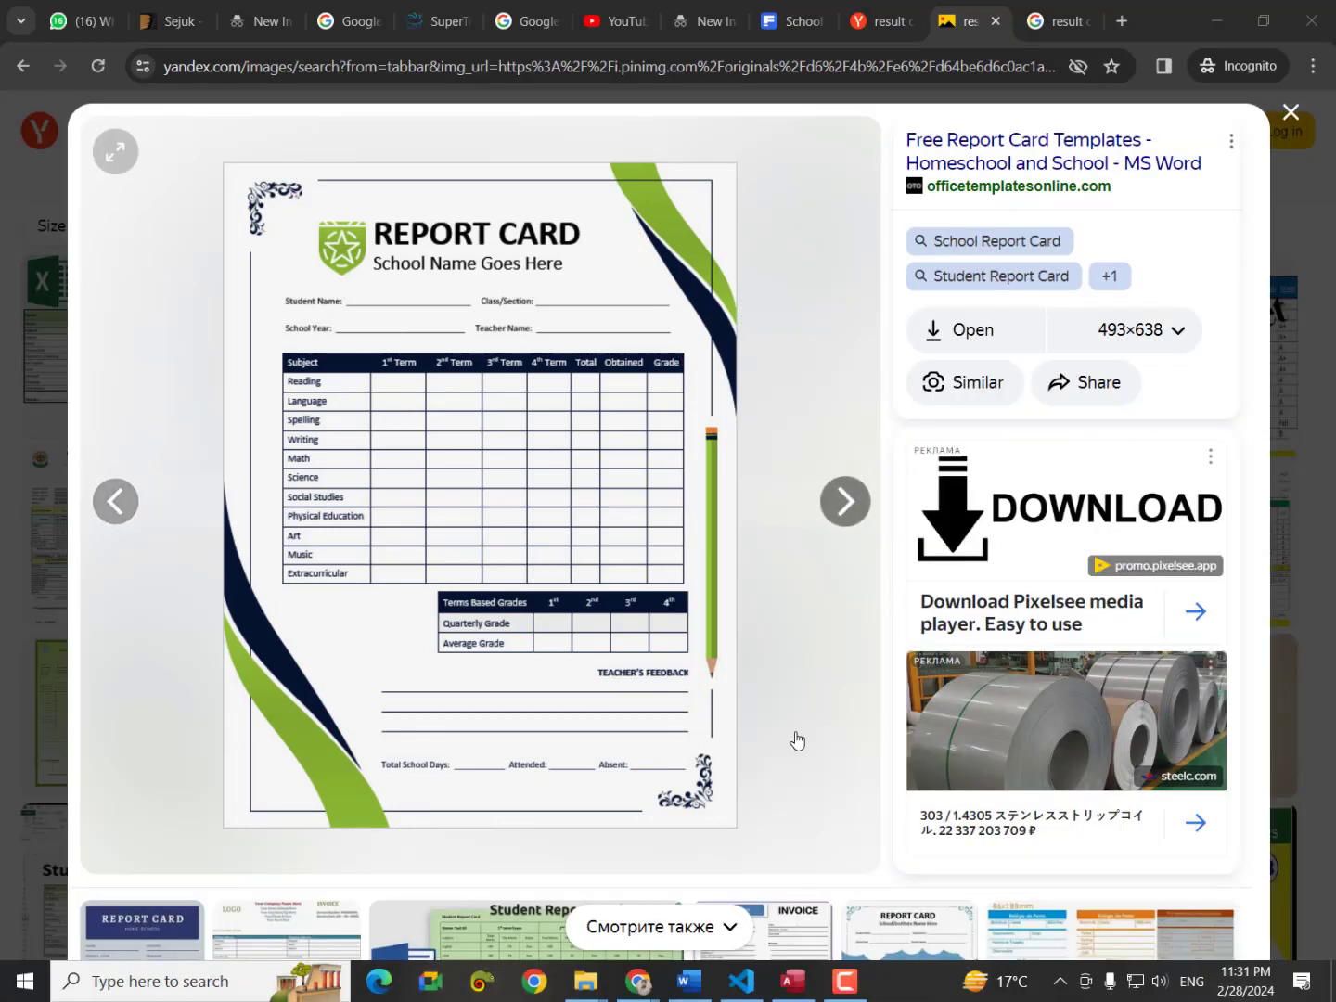
Fill the Word document with =rand(30) sample text and check it in print preview.
left_click(696, 980)
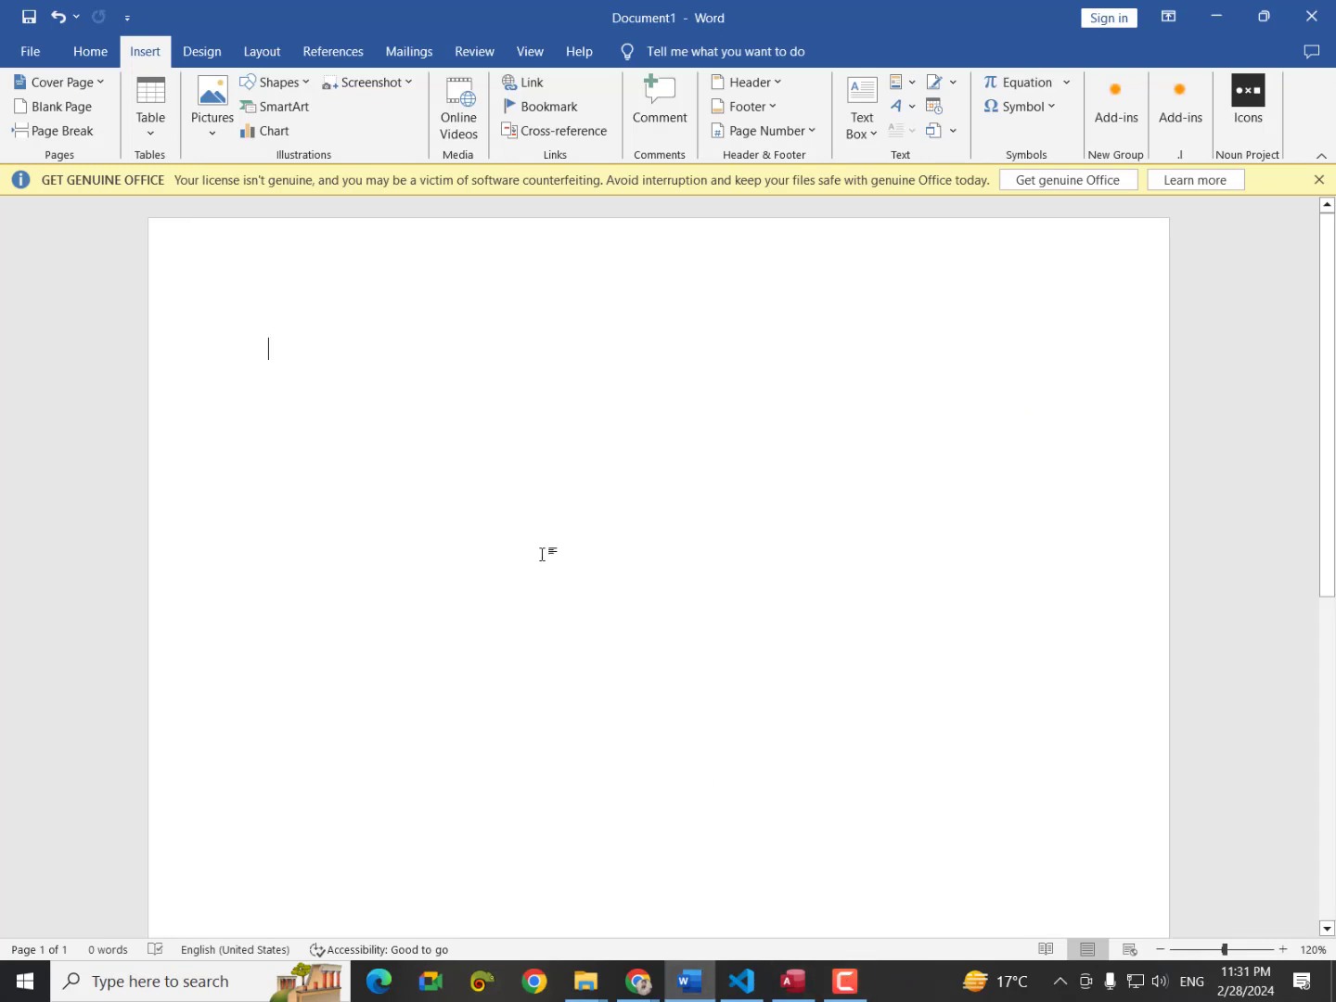
type("=ran")
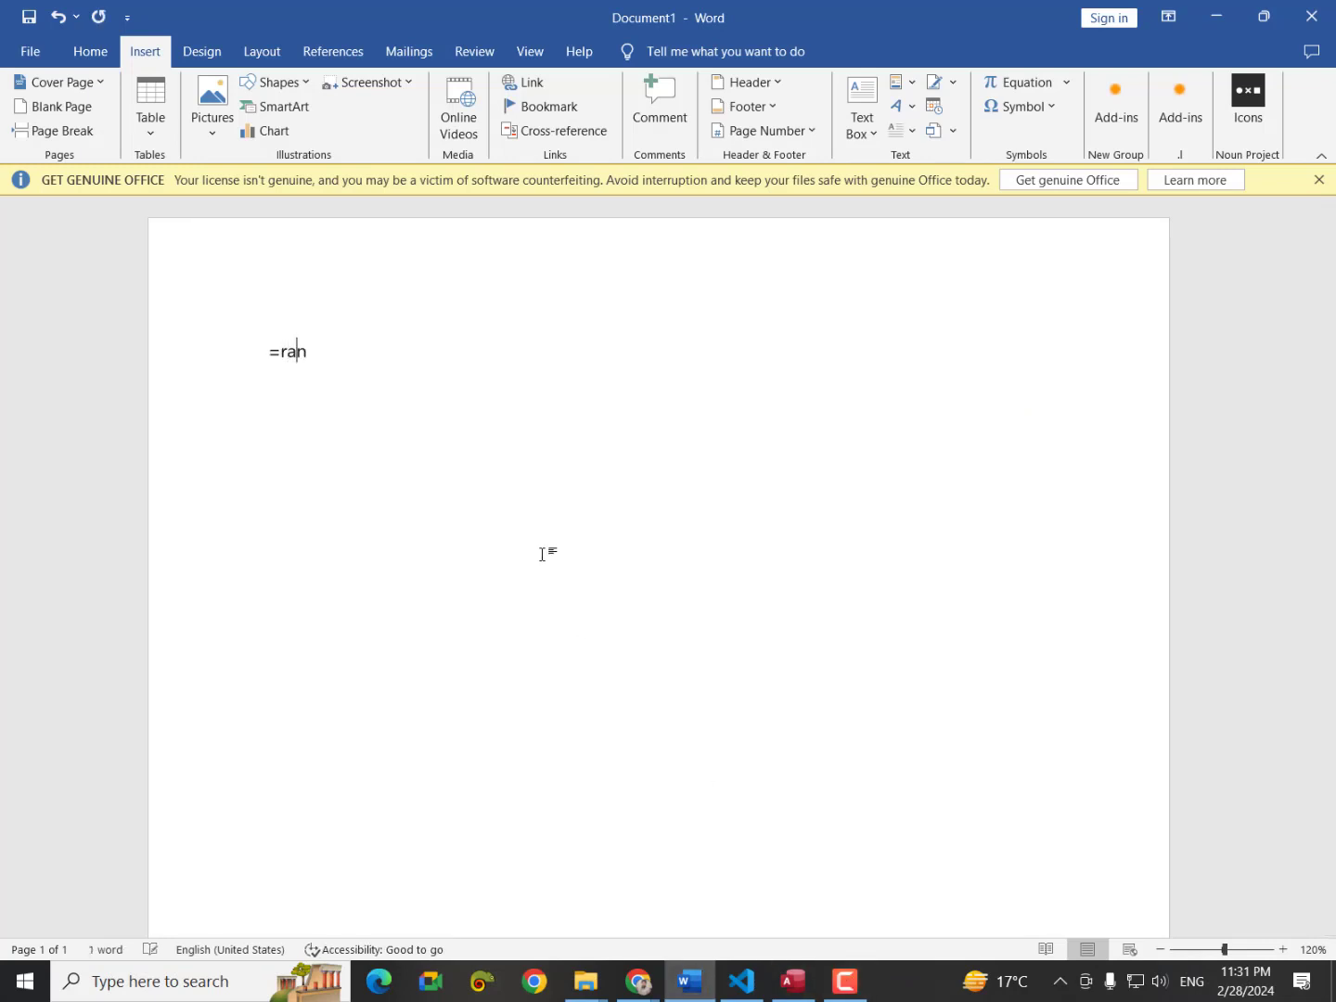
type("d(30)")
key("Return")
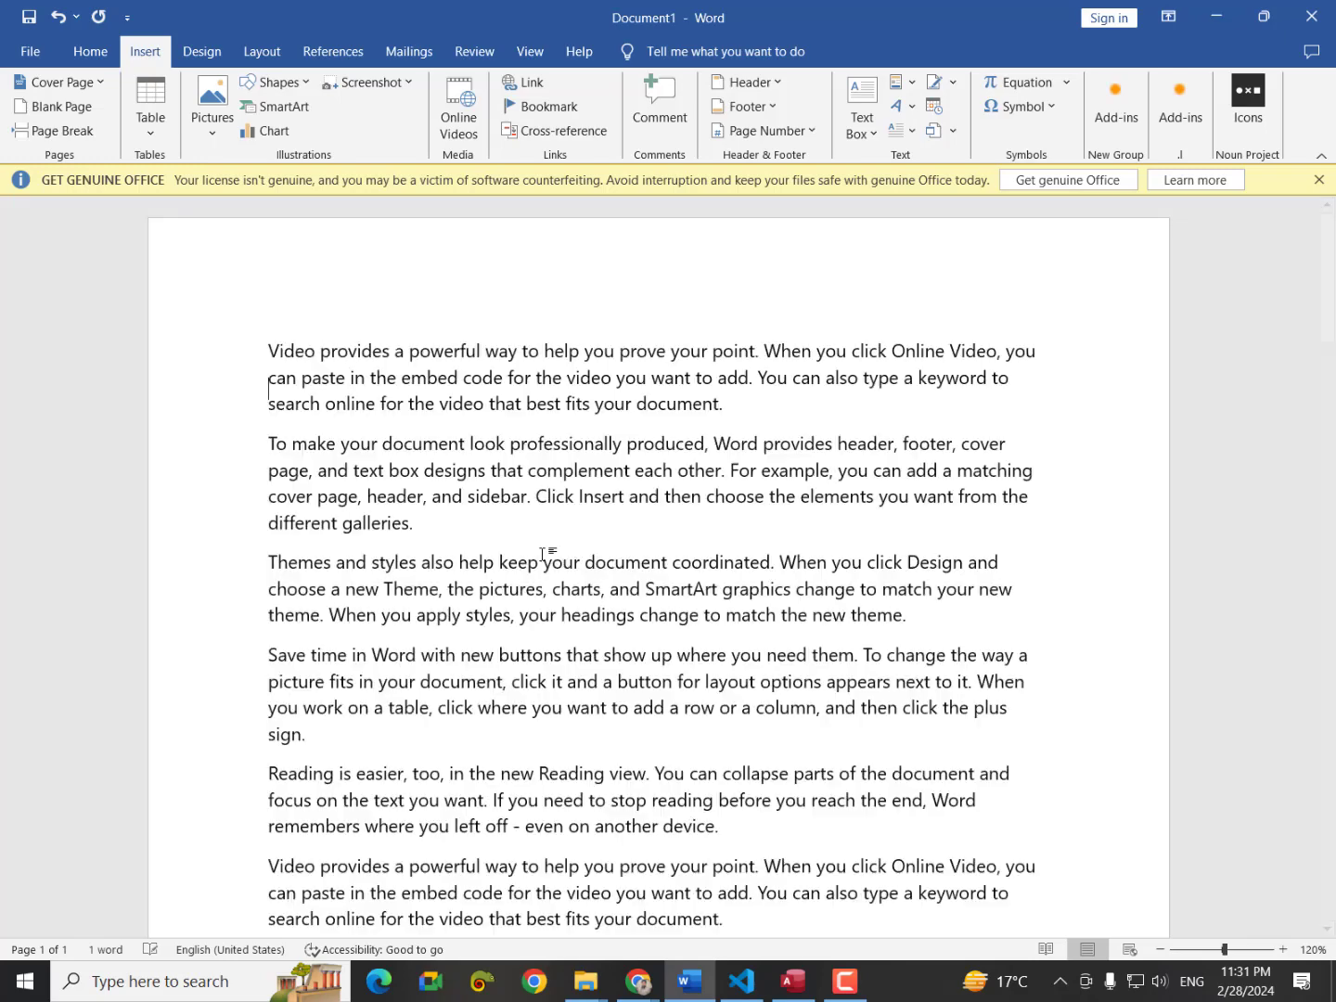
key("ctrl+p")
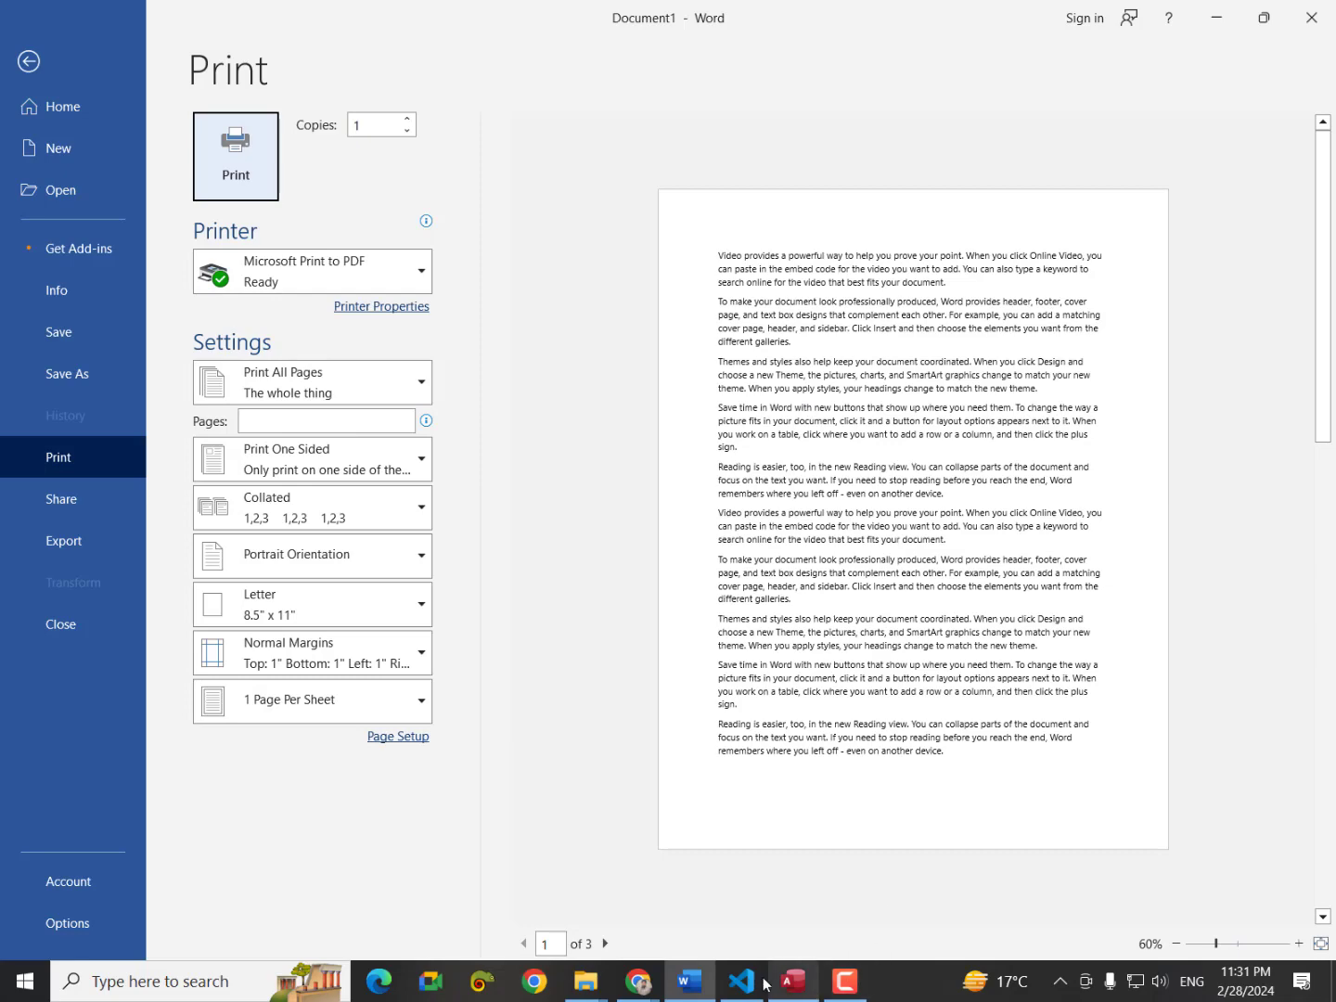
mouse_move(638, 981)
left_click(663, 900)
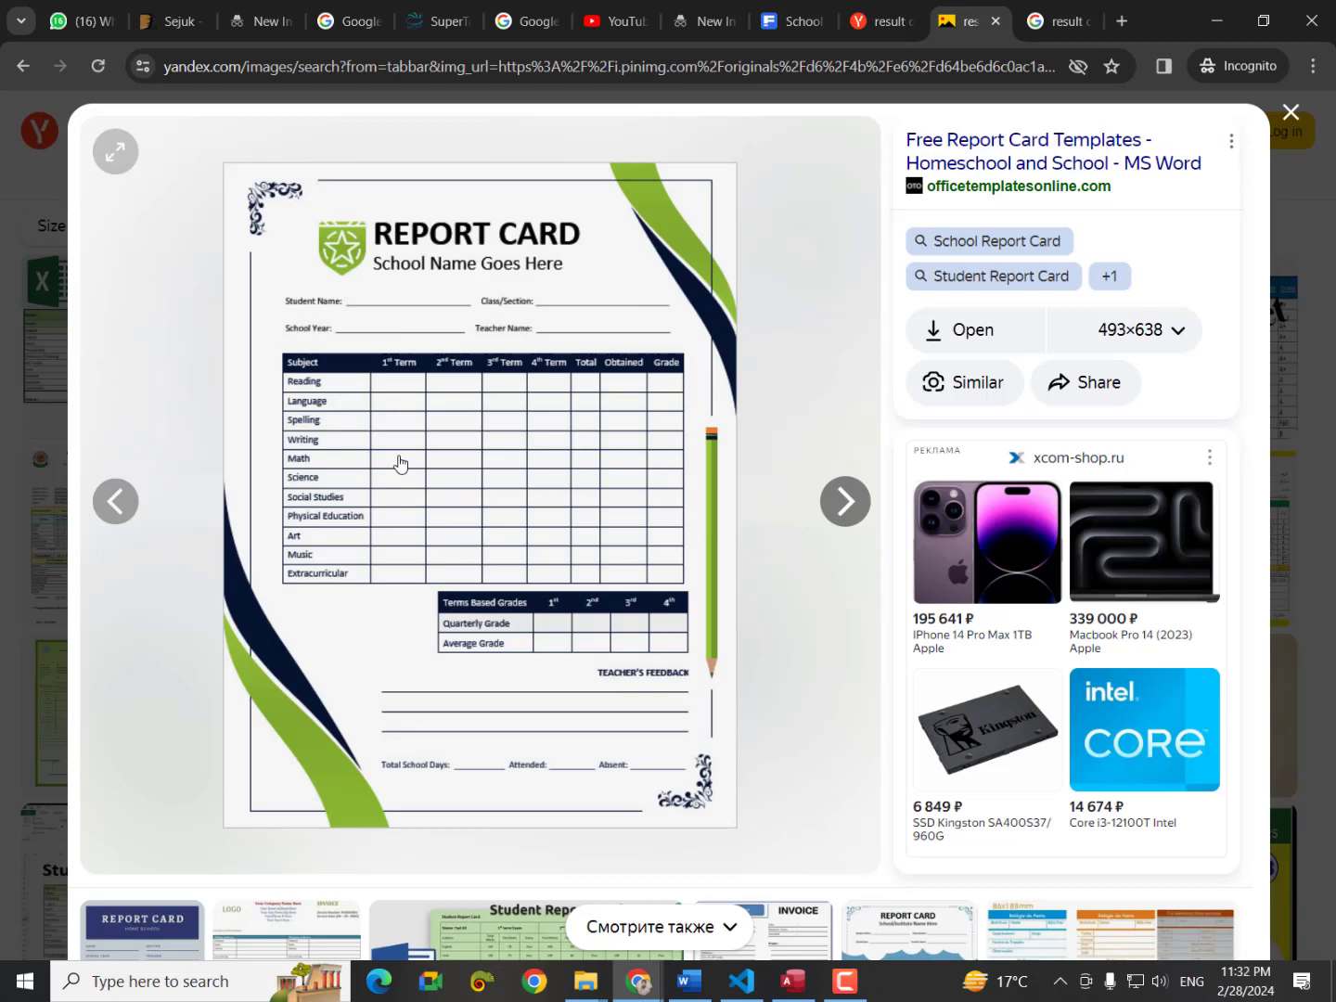
Leave print preview, delete all the sample text, and recheck the report card template.
left_click(688, 981)
left_click(26, 60)
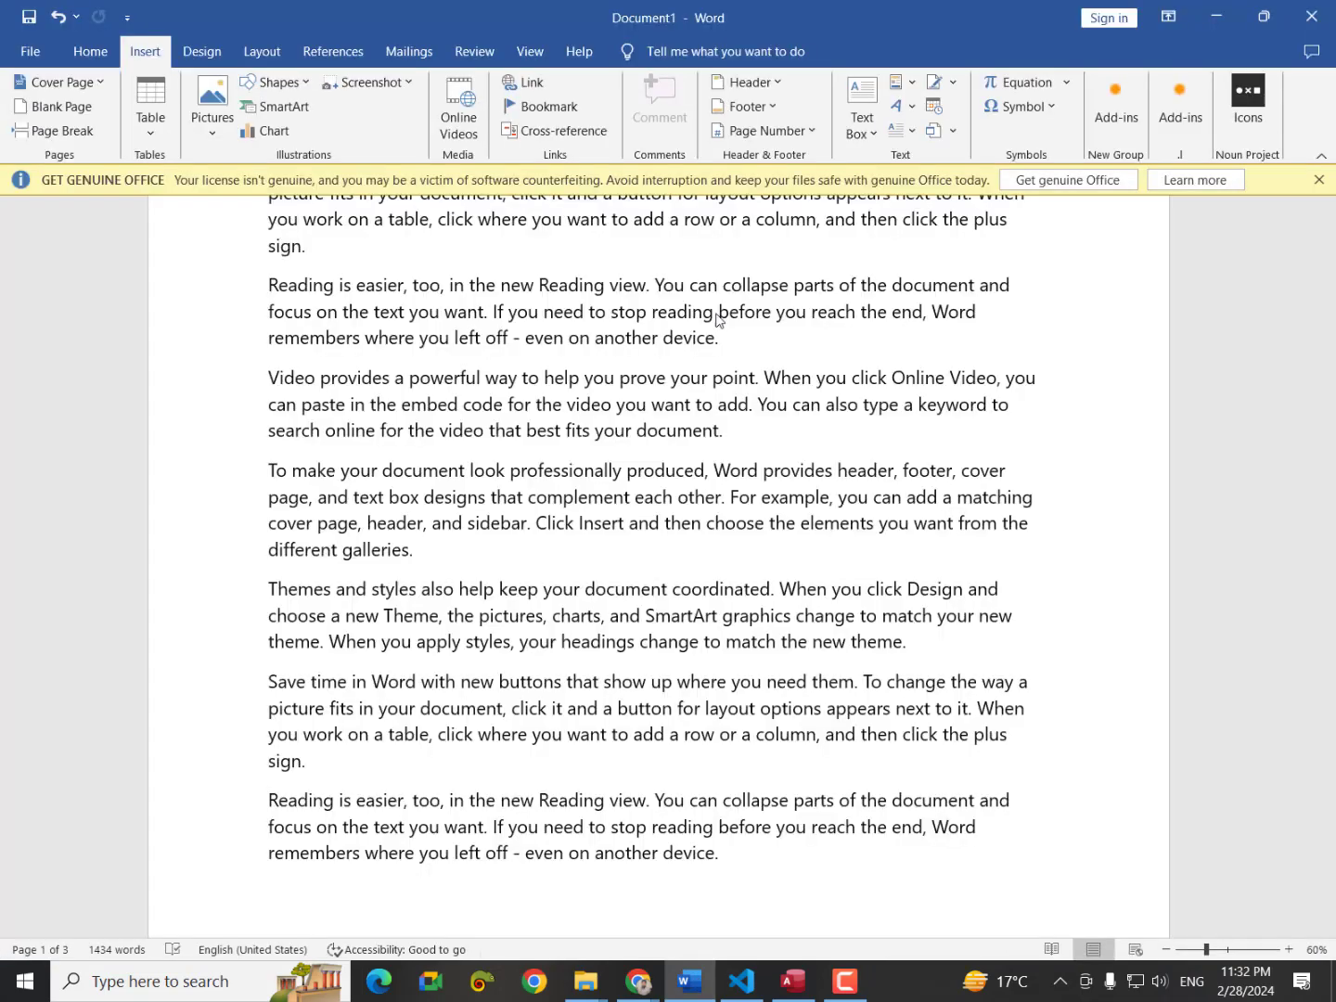
scroll(612, 446, "up", 1)
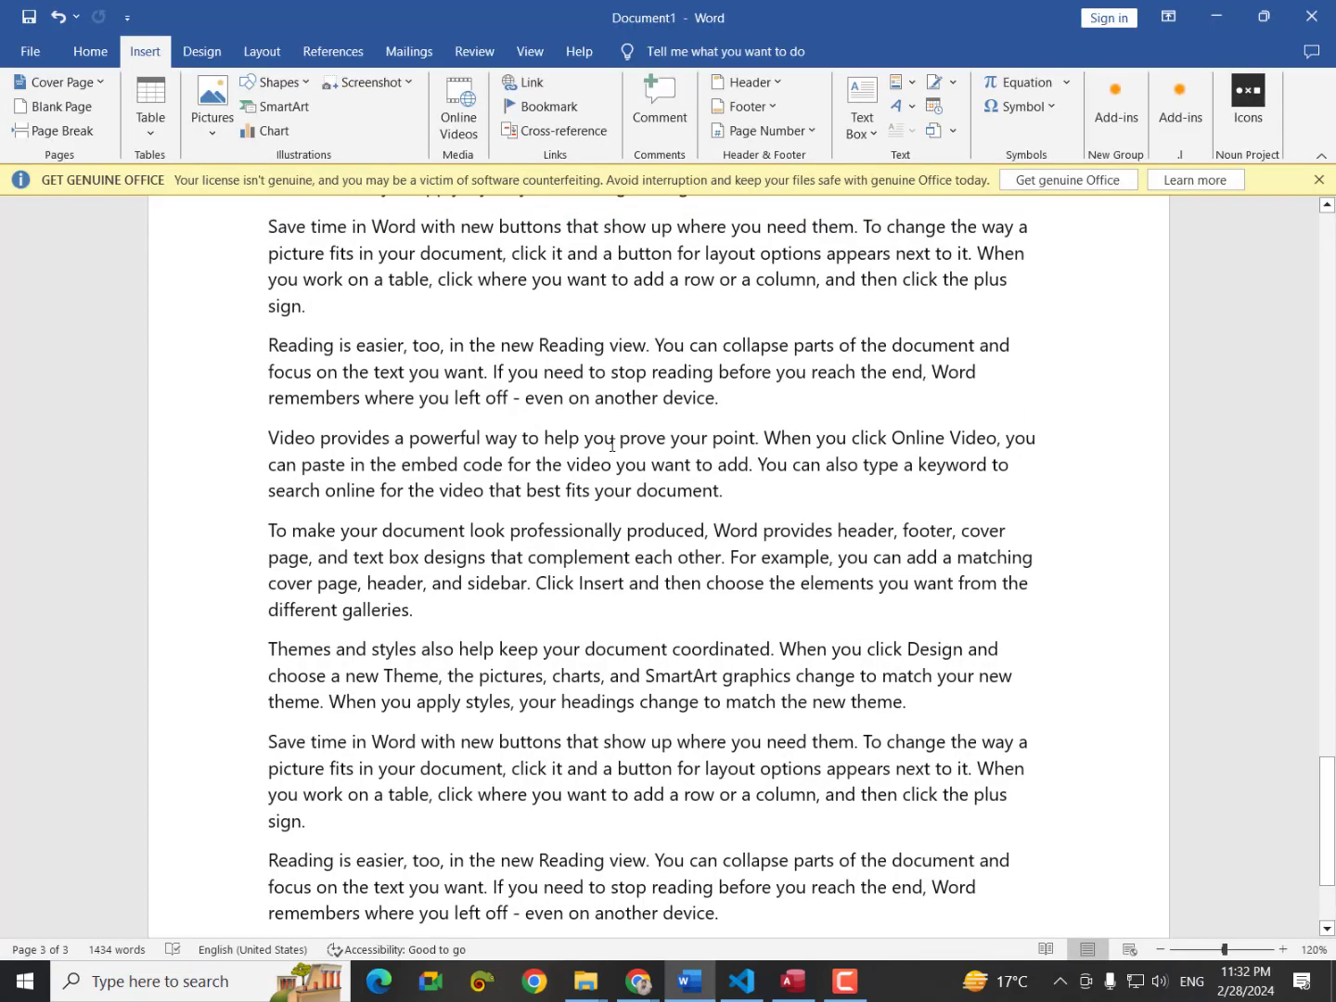
key("ctrl+a")
key("Delete")
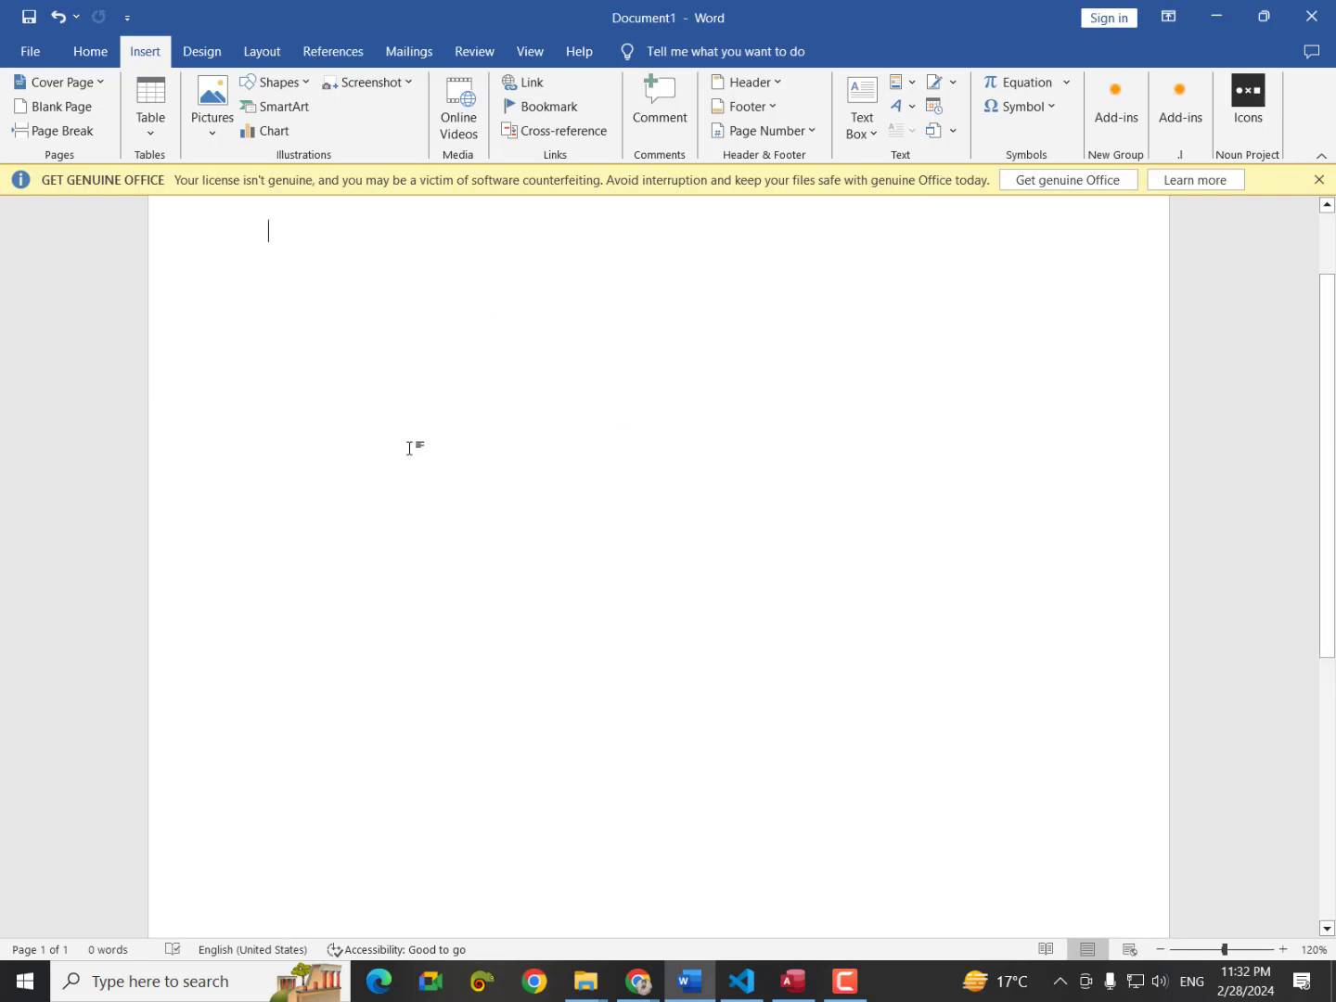
scroll(409, 448, "up", 1)
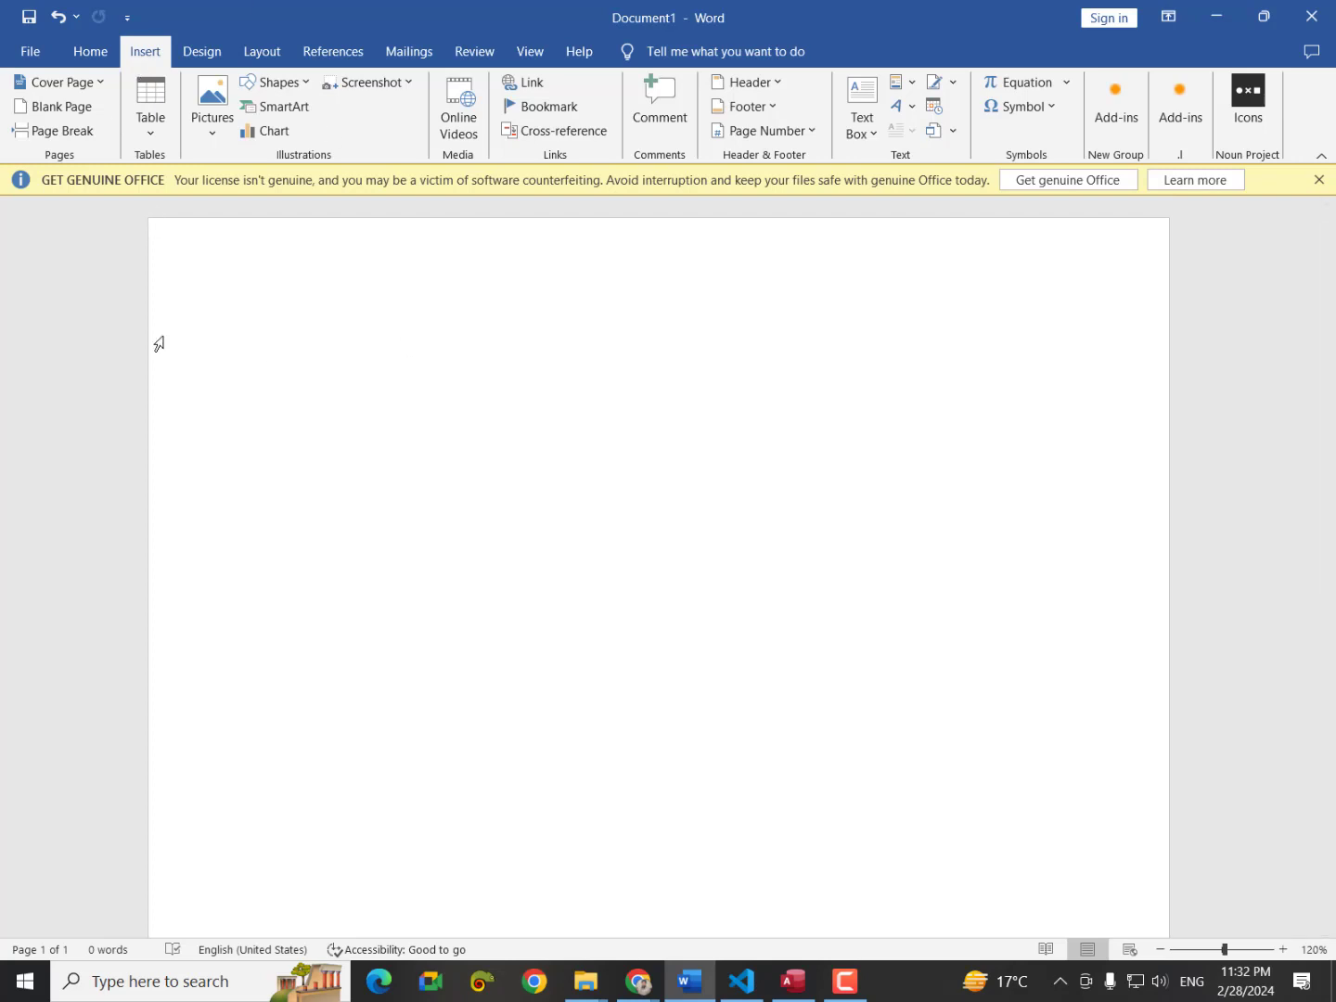
mouse_move(626, 993)
left_click(753, 891)
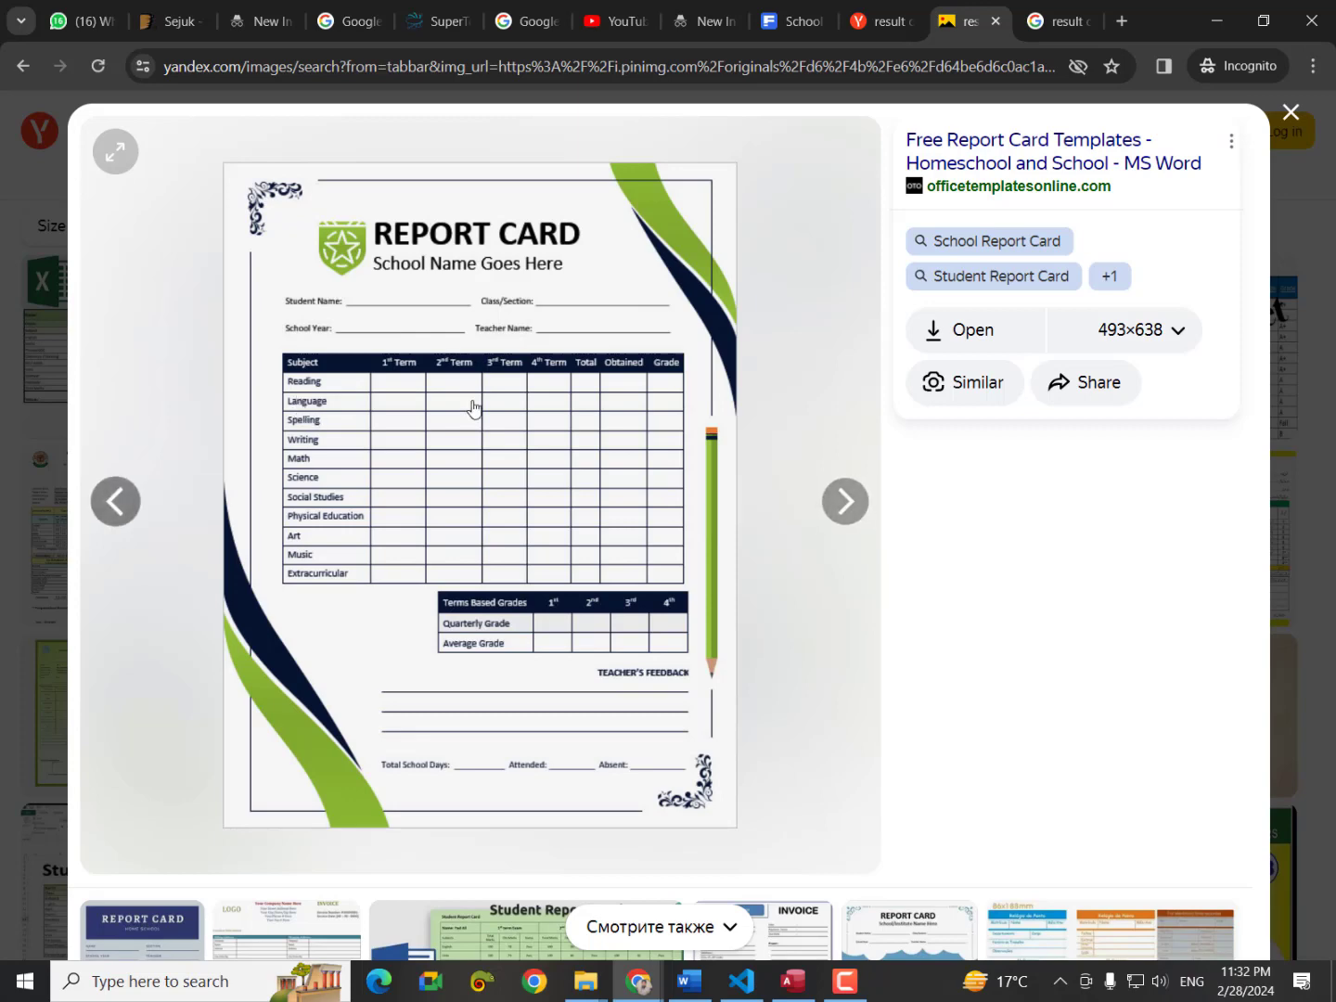
key("alt+Tab")
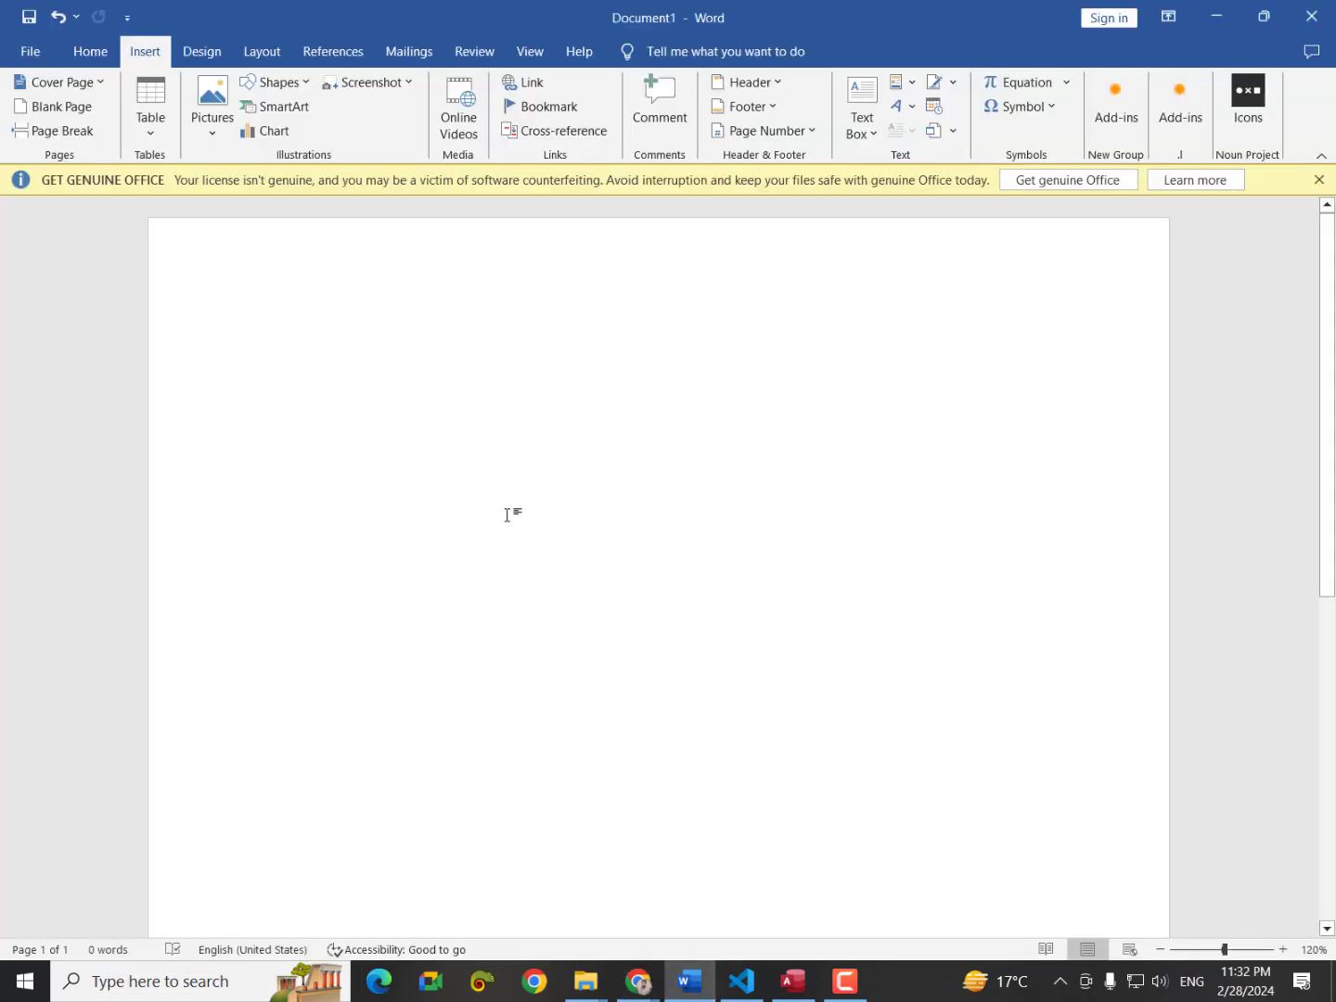
Insert a table of 25 columns and 45 rows.
left_click(169, 132)
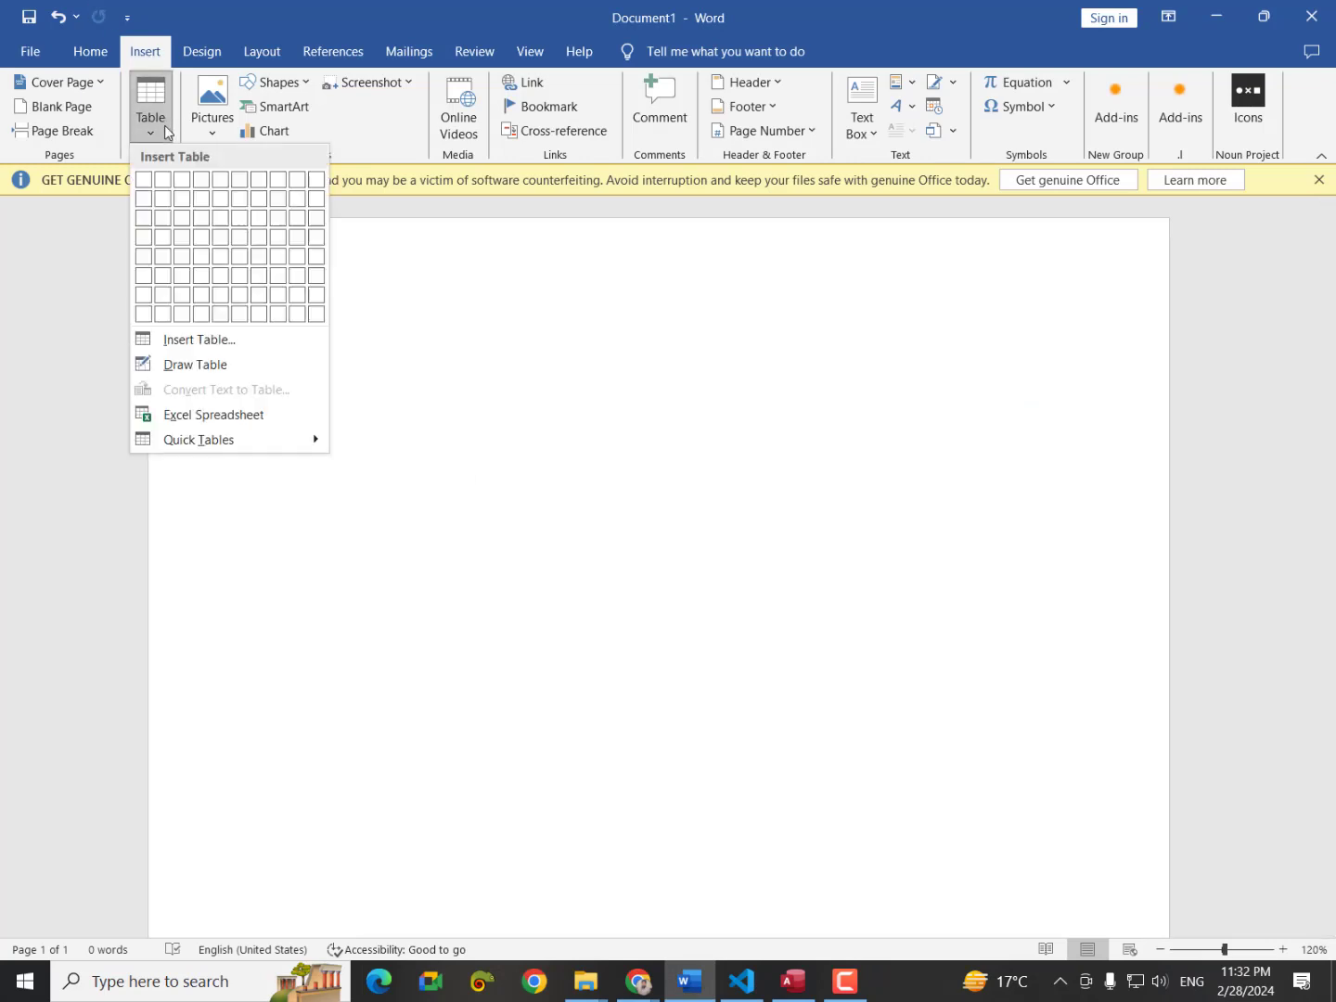
left_click(199, 339)
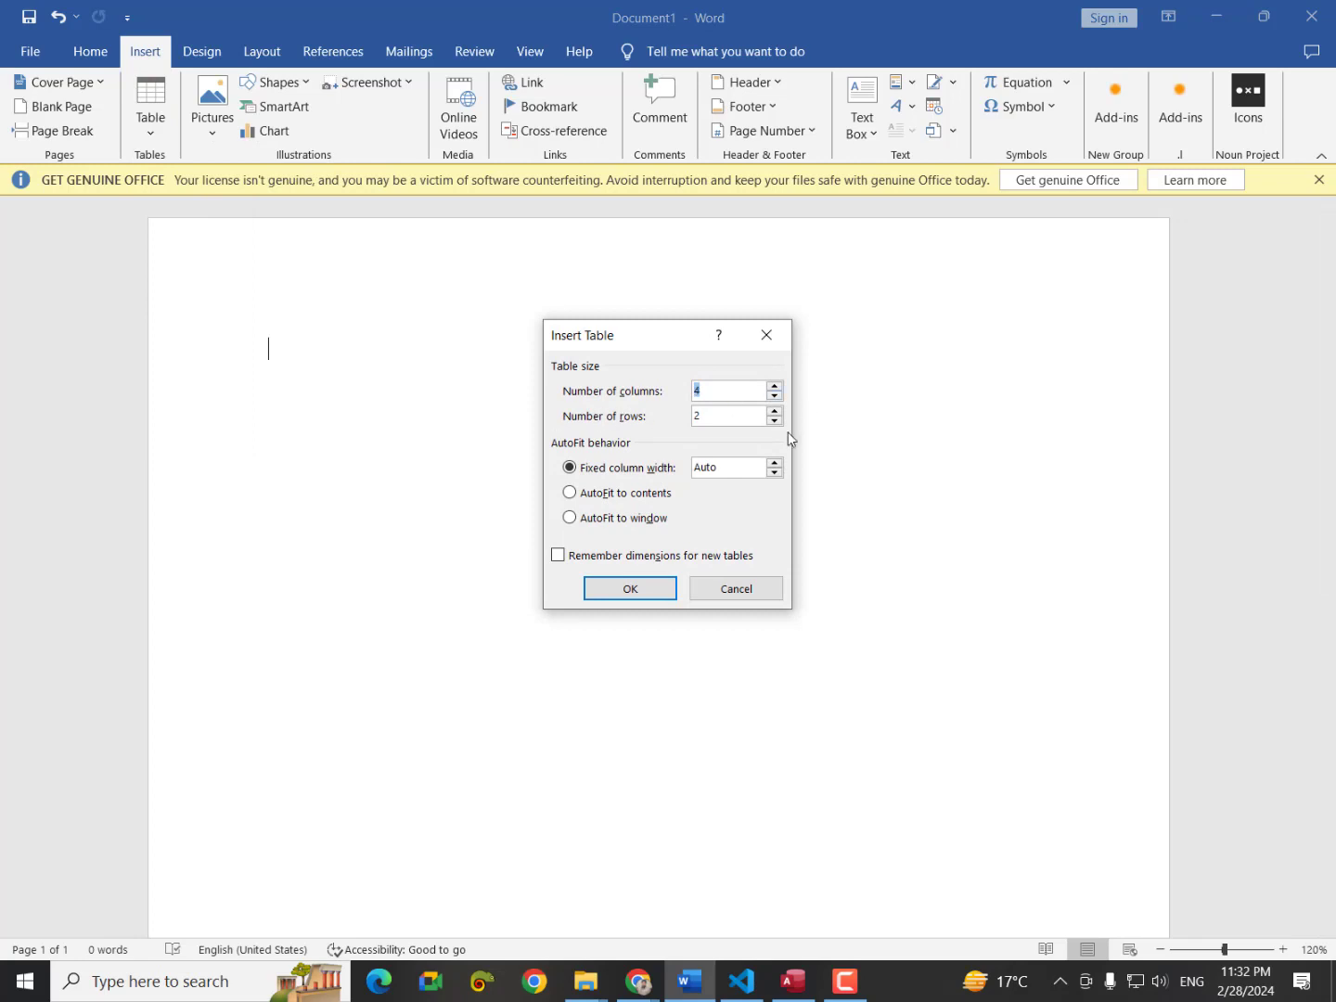
key("BackSpace")
type("25")
key("Tab")
key("BackSpace")
type("45")
key("Return")
scroll(641, 450, "down", 6)
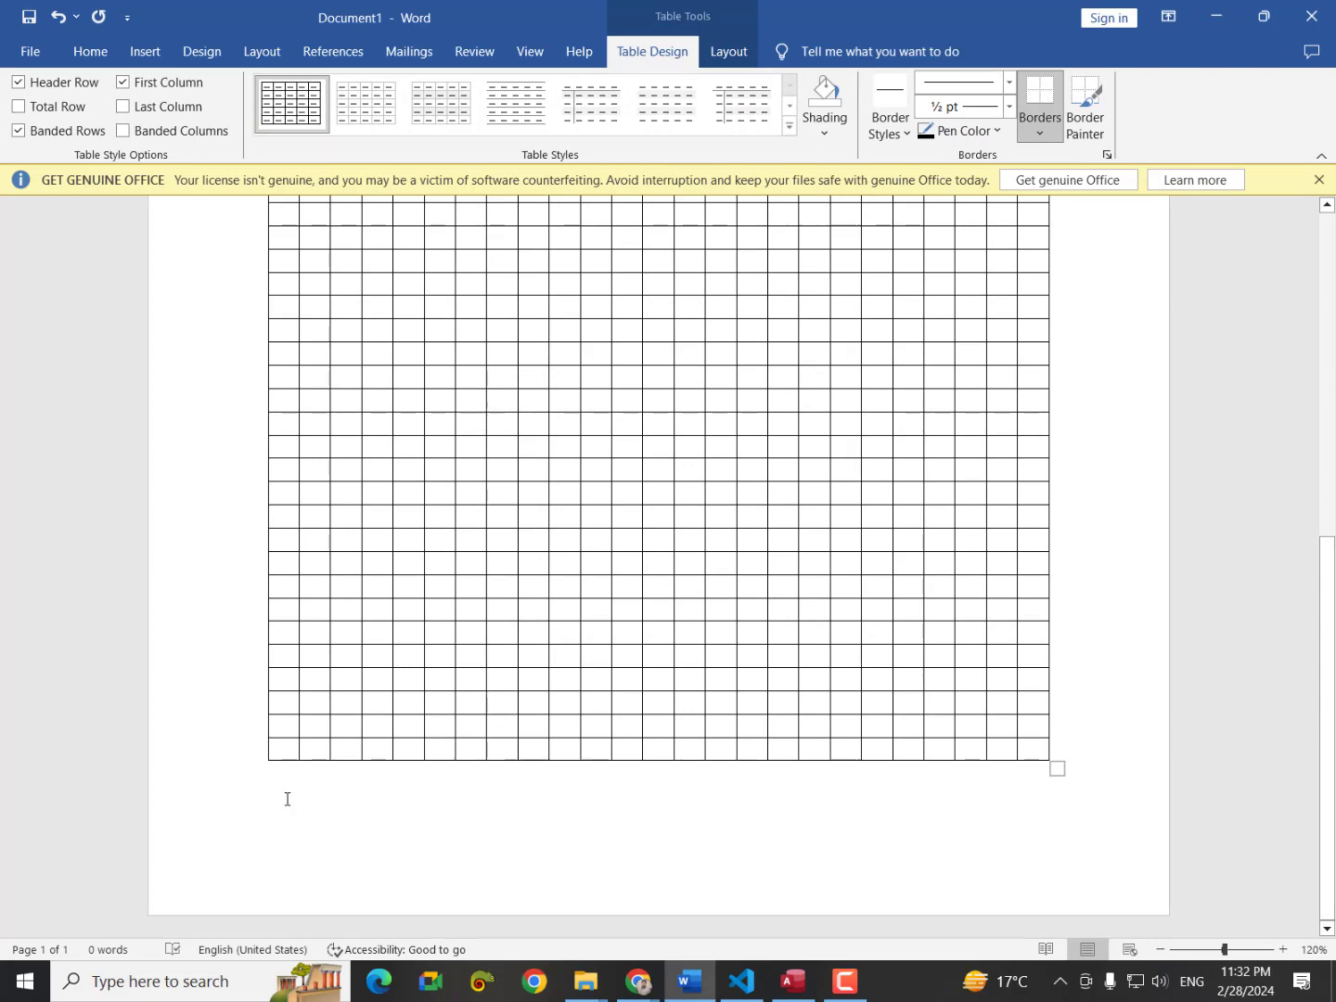
scroll(454, 616, "up", 3)
scroll(455, 616, "up", 5)
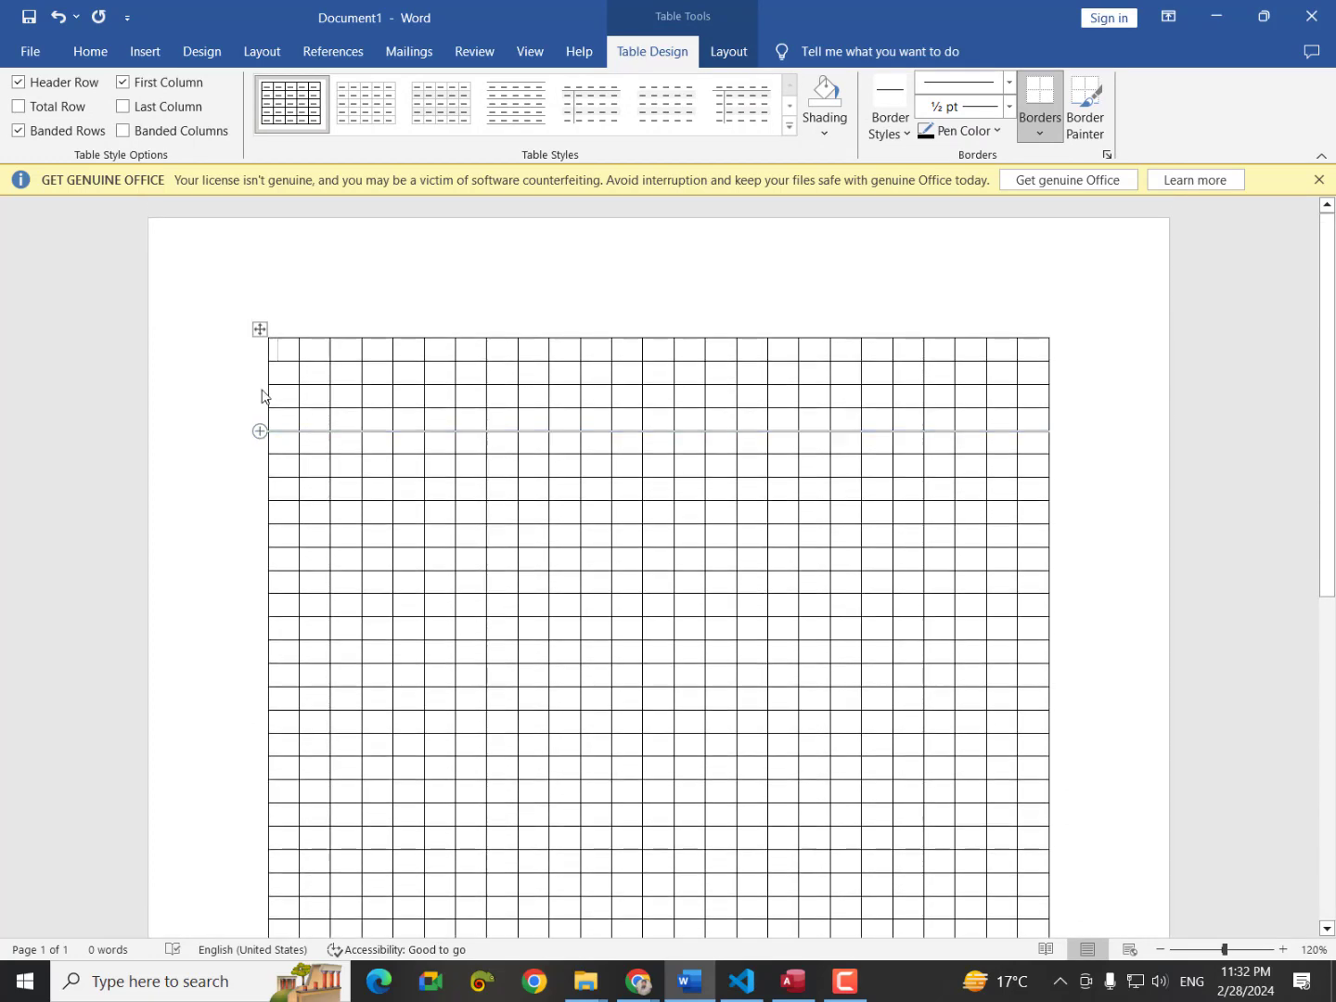
Apply No Border to the whole 25-by-45 table, then bring the report card template forward.
left_click(257, 331)
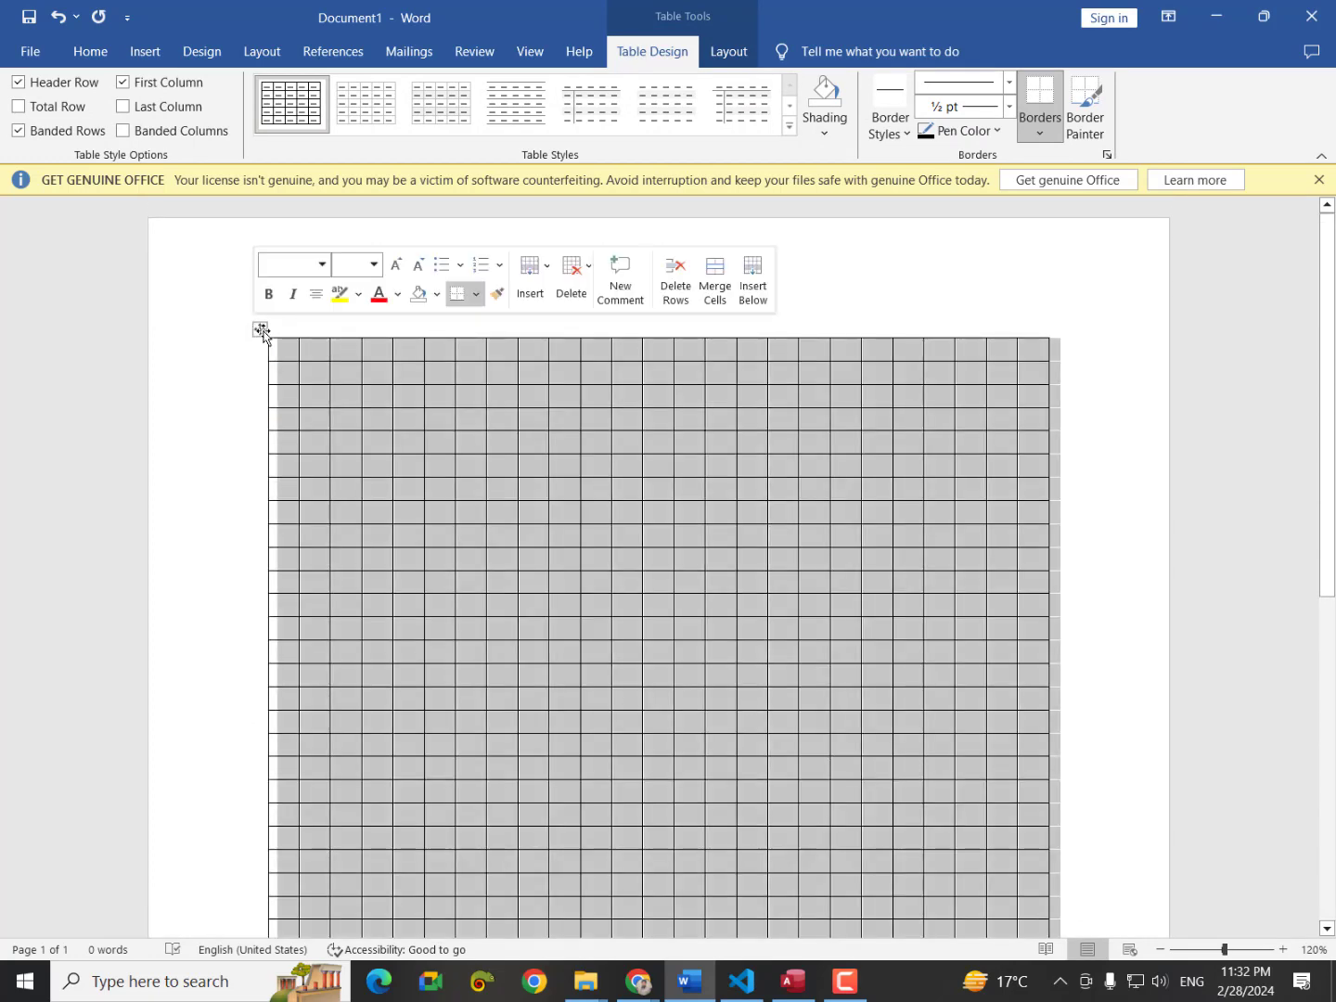
left_click(1040, 128)
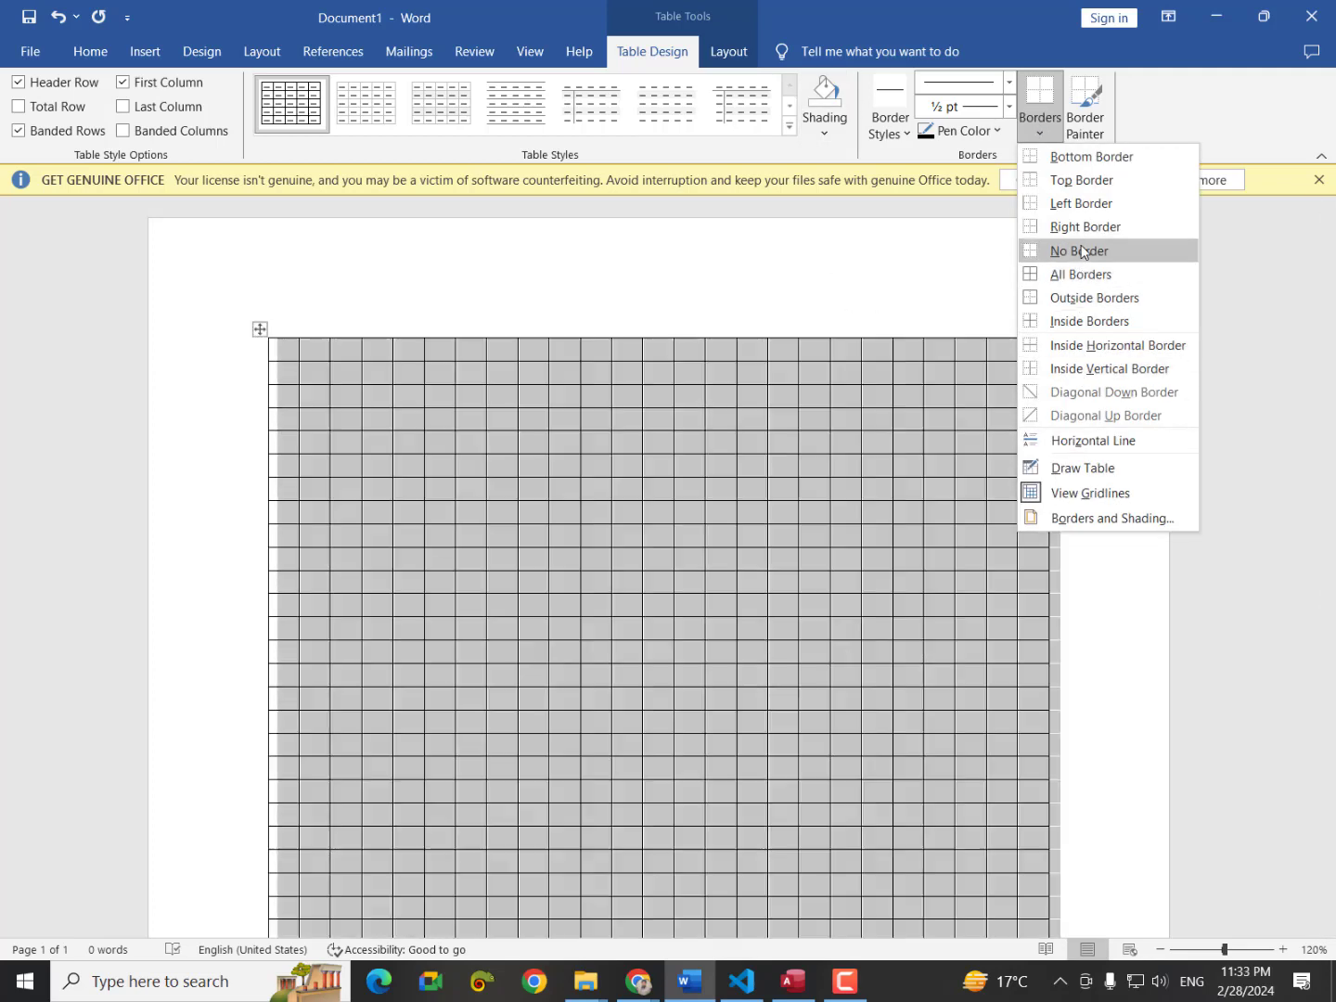
left_click(1082, 250)
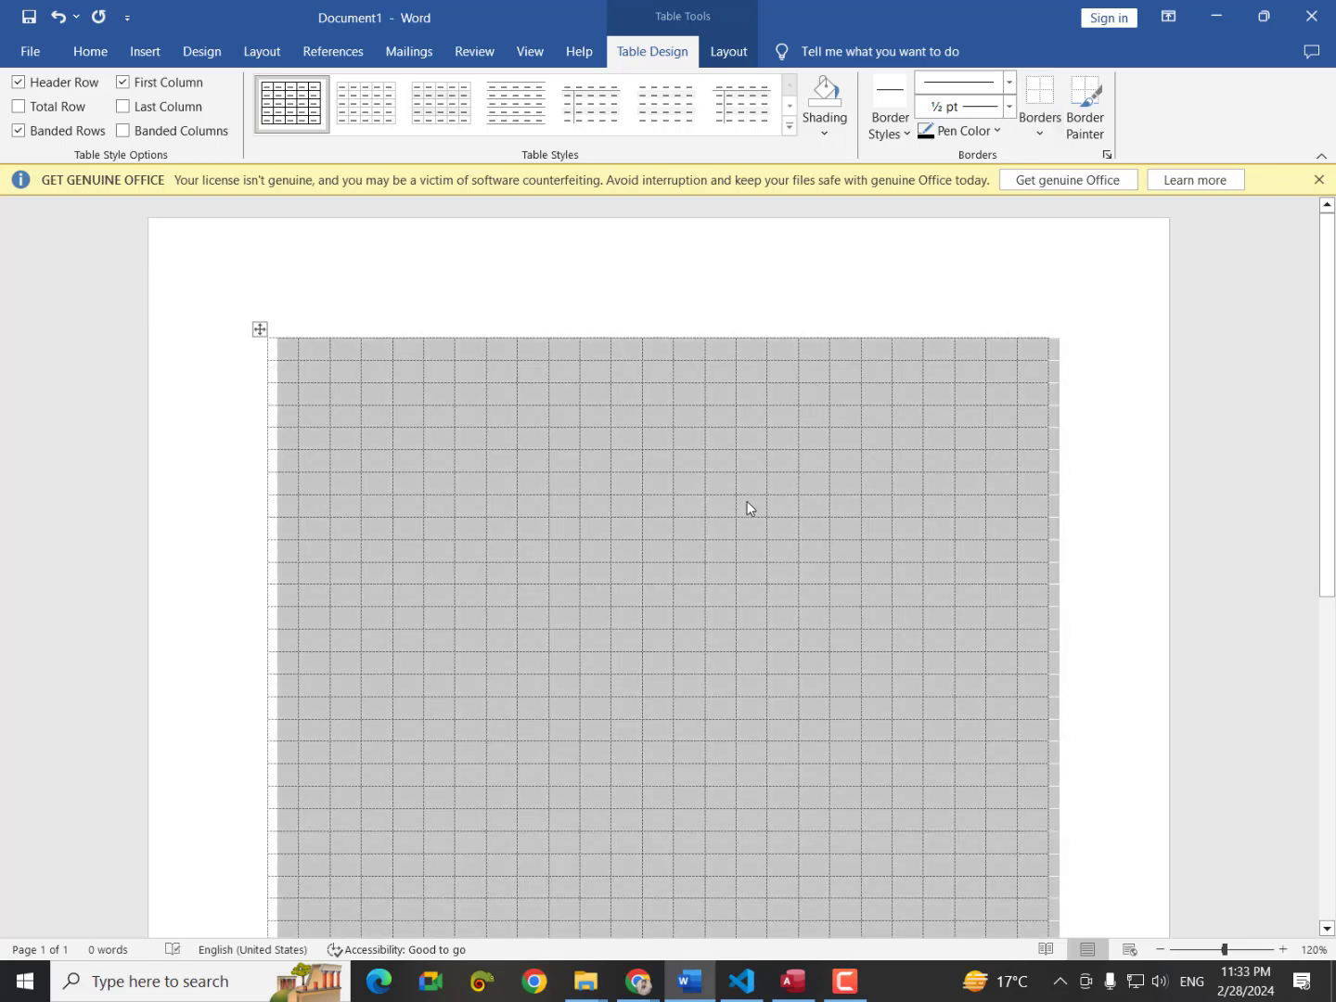
left_click(641, 982)
left_click(747, 937)
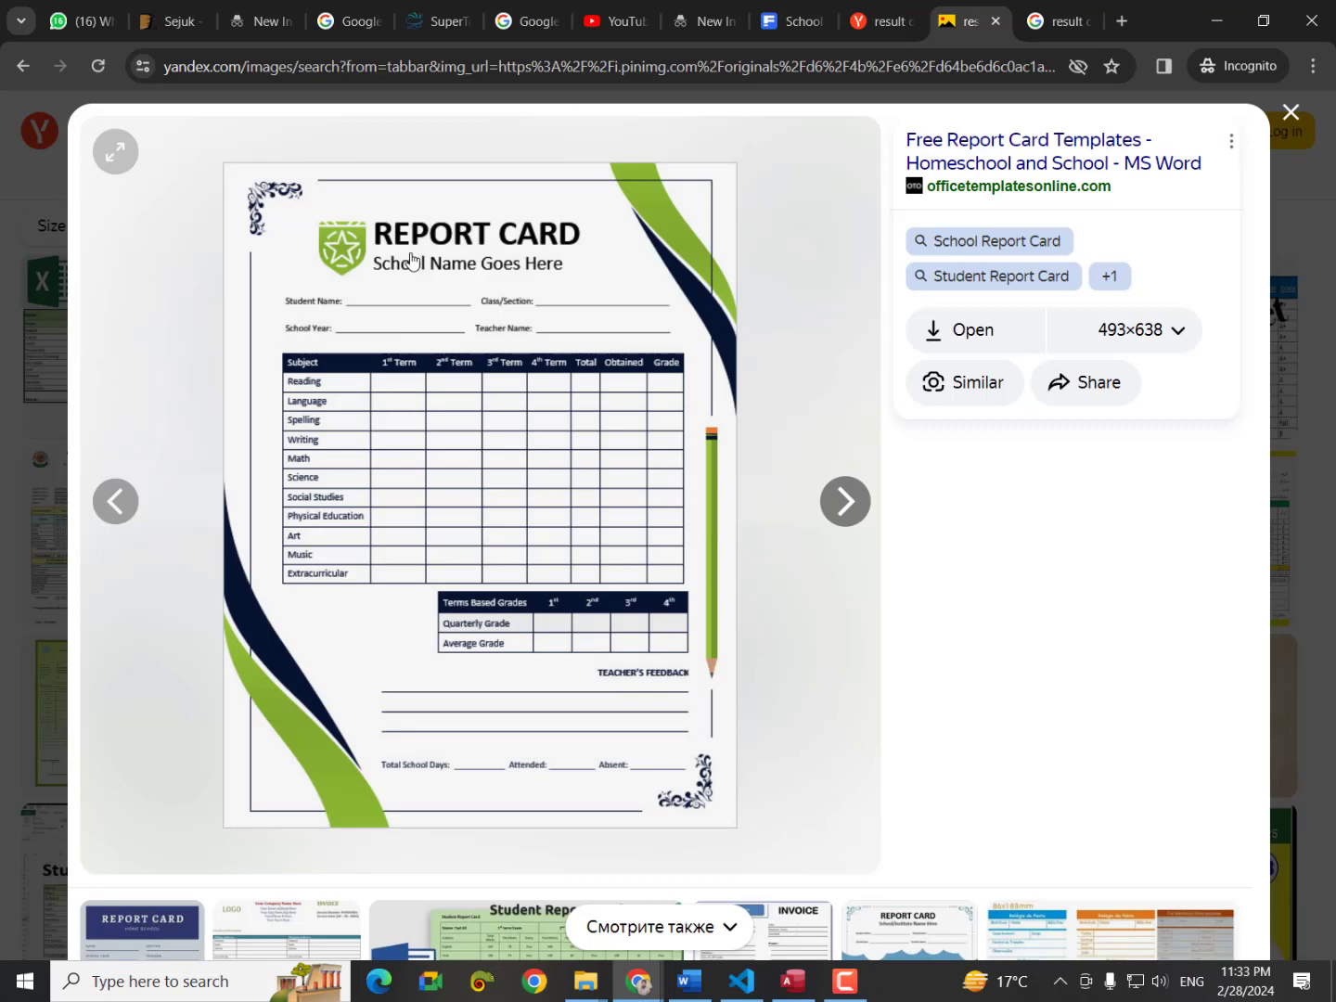
Put an outside border around a block of cells at the table's top-left, then view the reference image again.
left_click(706, 996)
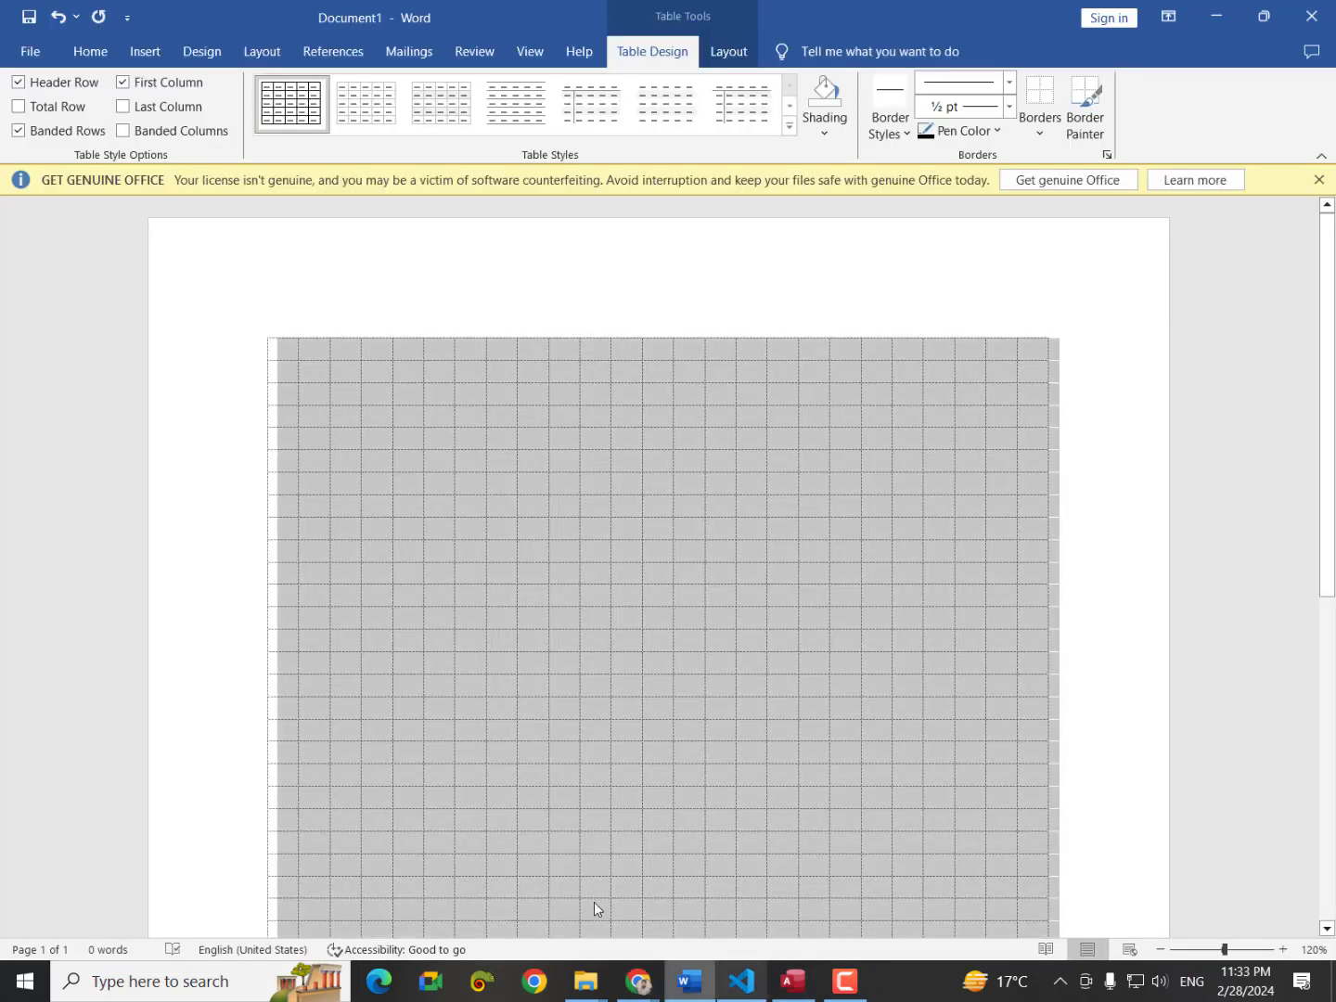
left_click(328, 396)
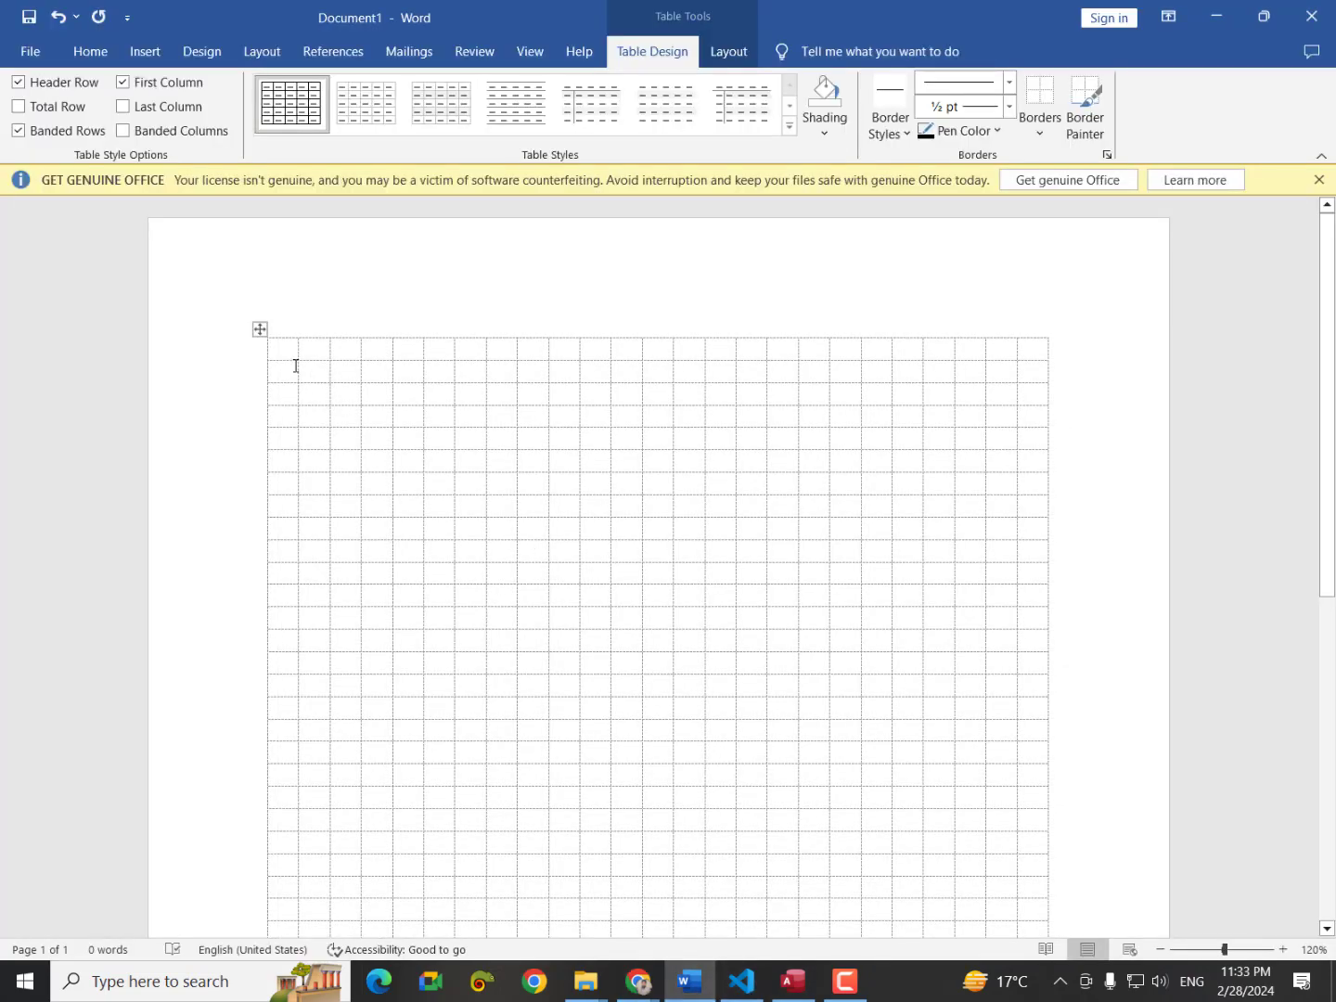
left_click_drag(293, 354, 395, 463)
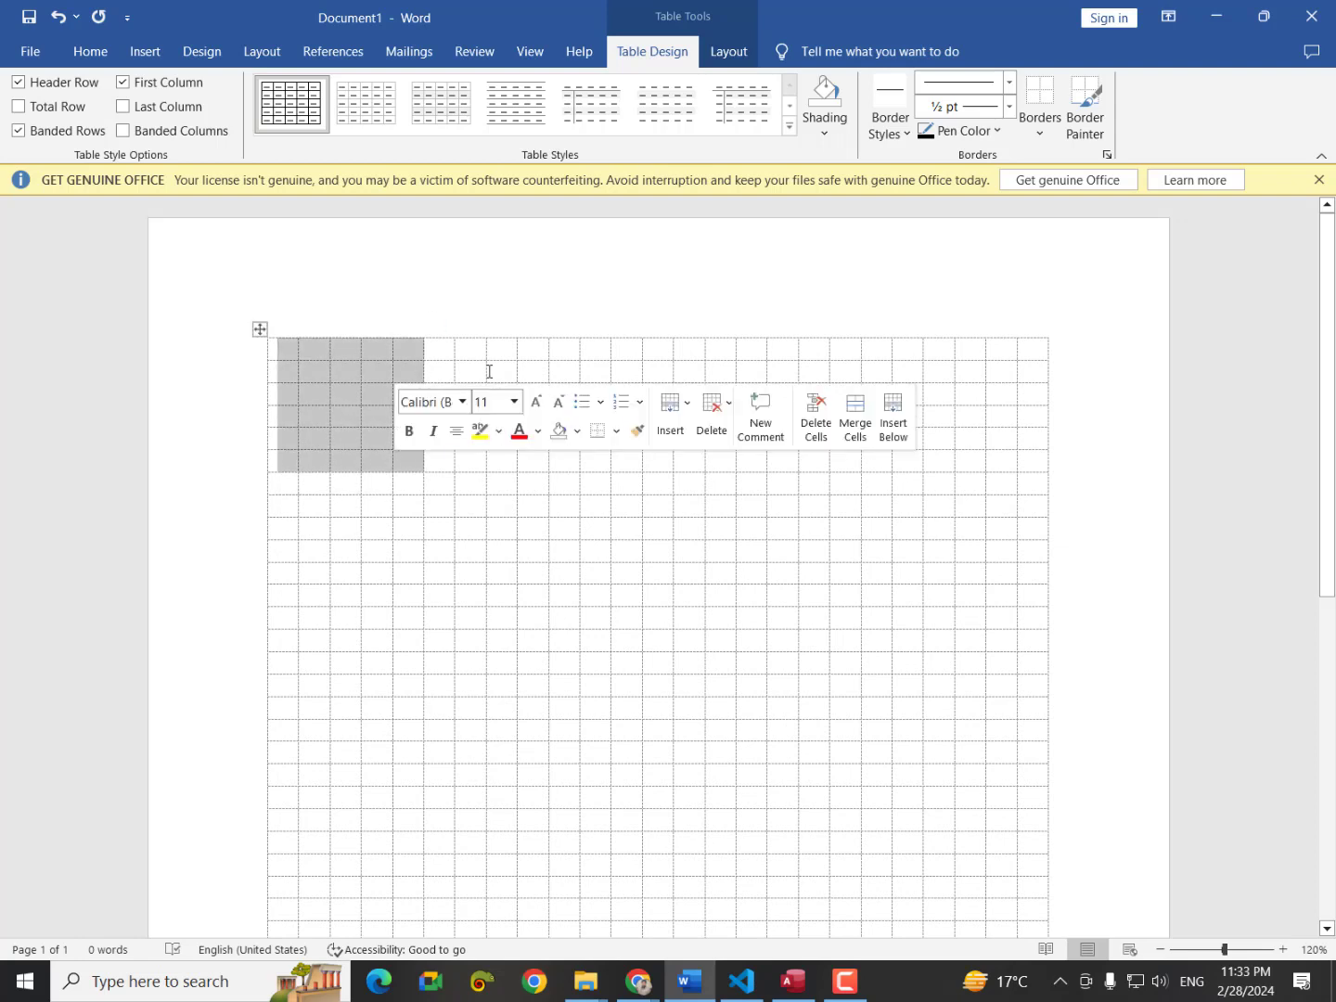
left_click(1039, 125)
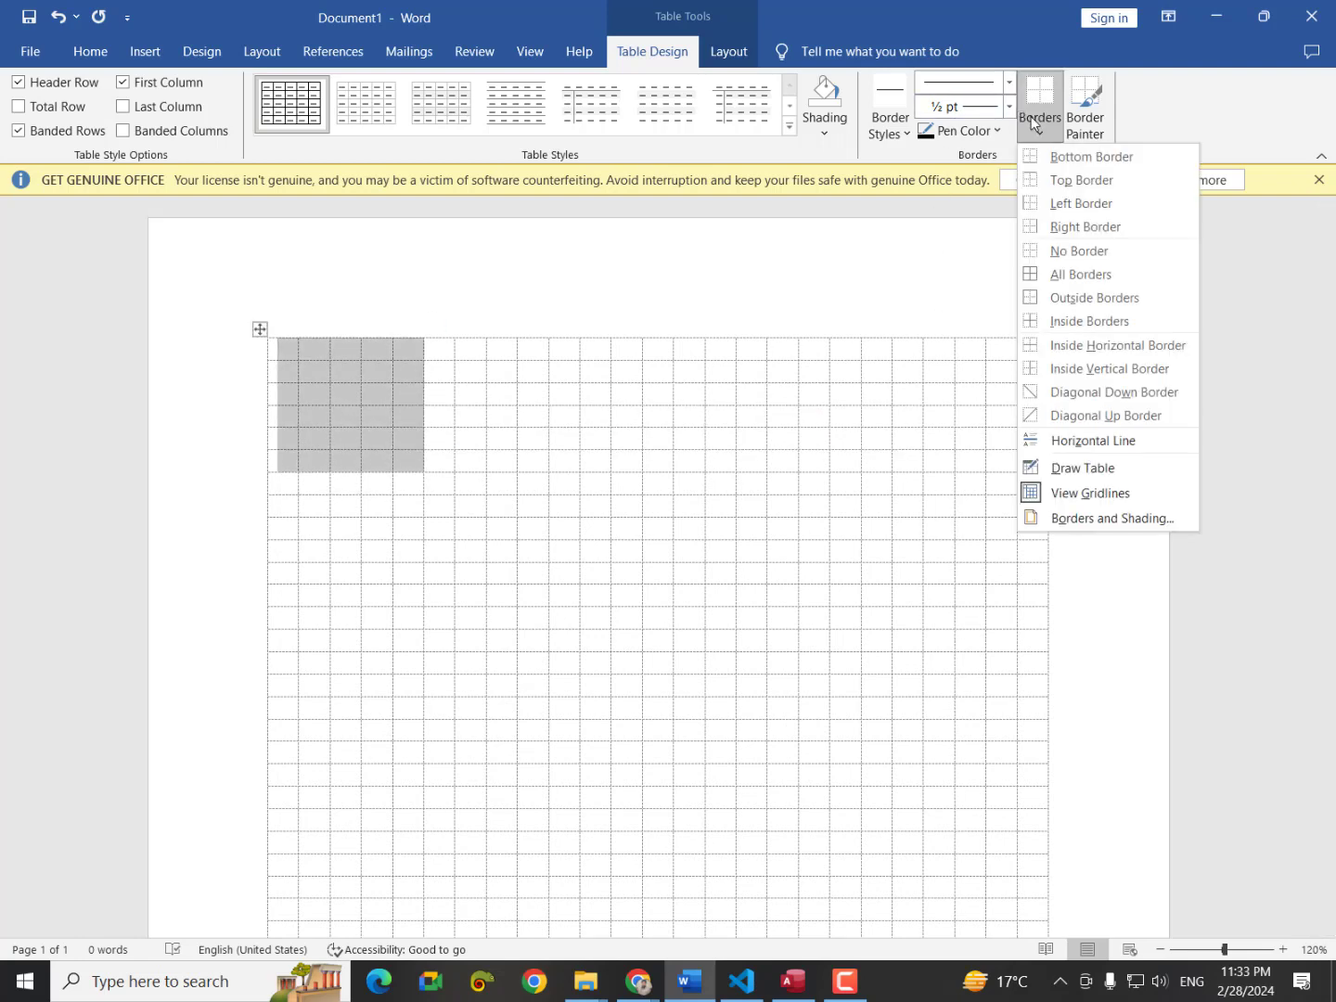
left_click(1069, 301)
left_click(353, 419)
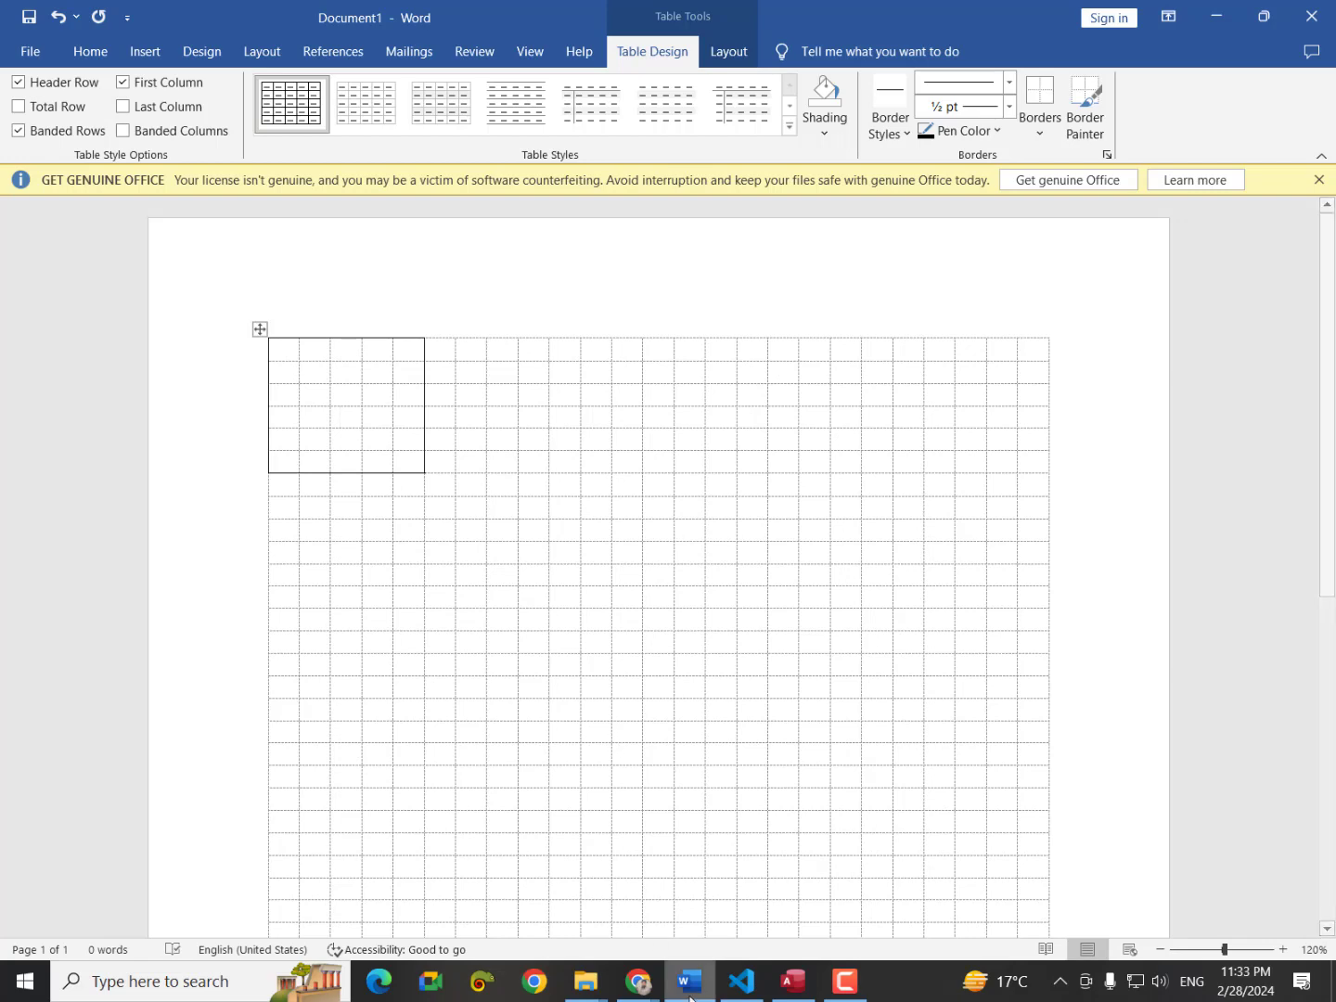
left_click(633, 981)
left_click(738, 917)
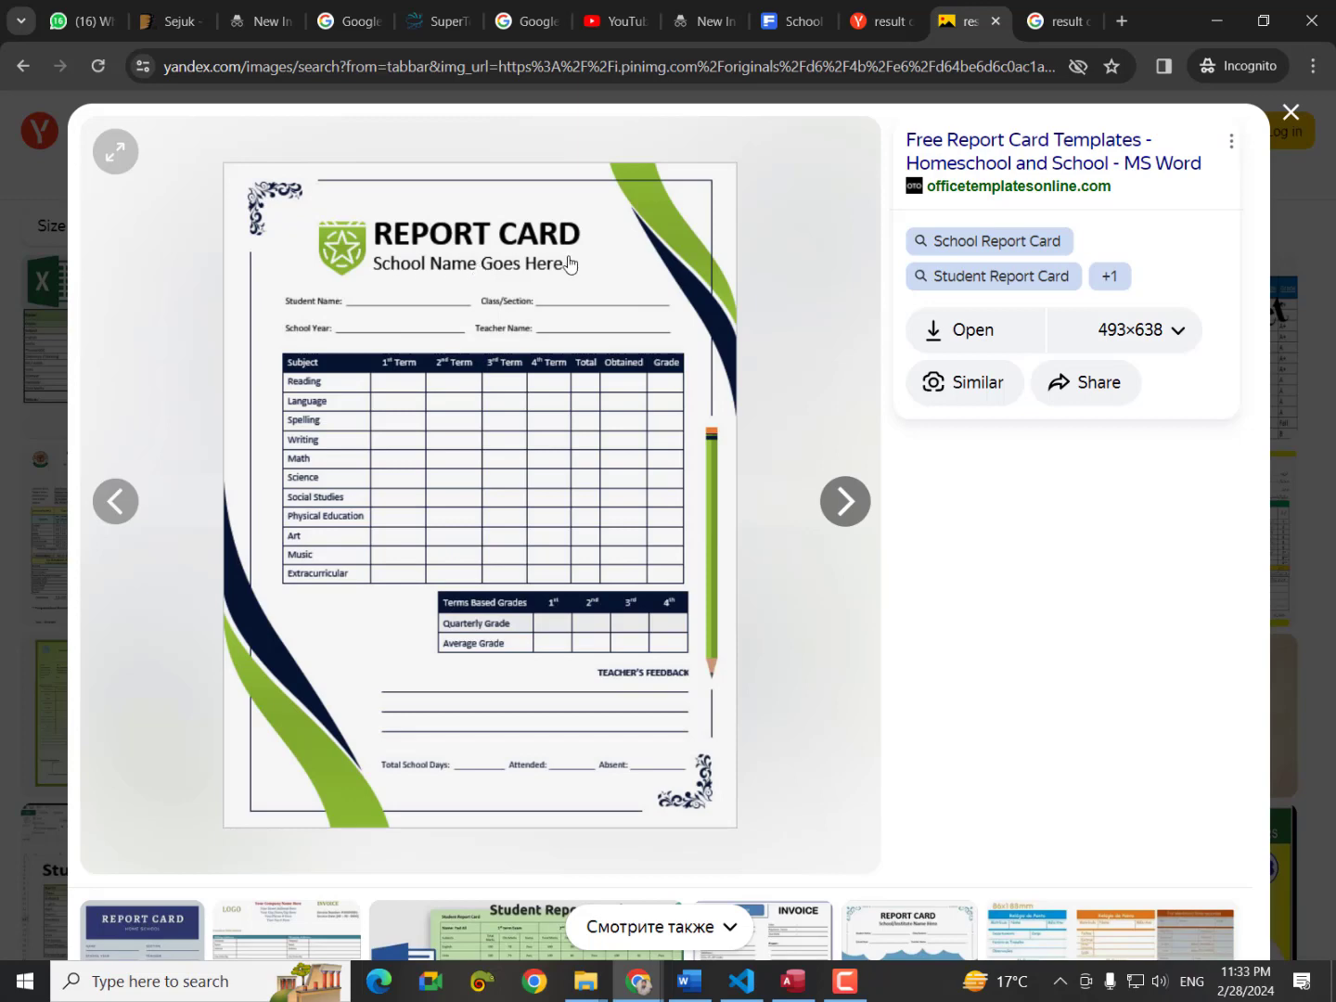
Merge the cells right of the bordered box into one cell and type the School Name heading.
left_click(688, 981)
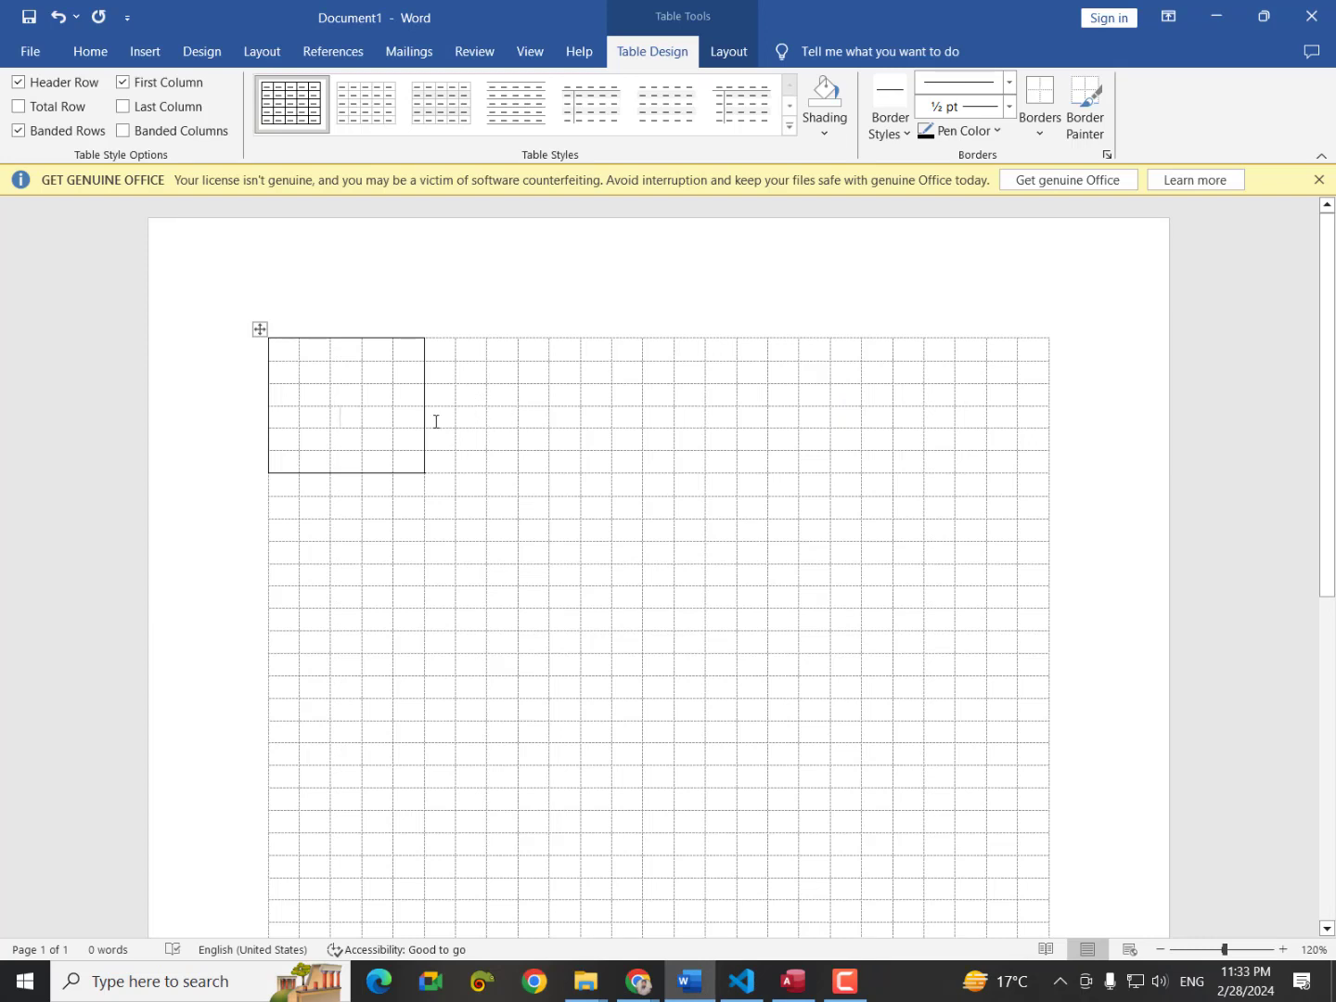
left_click_drag(438, 352, 783, 418)
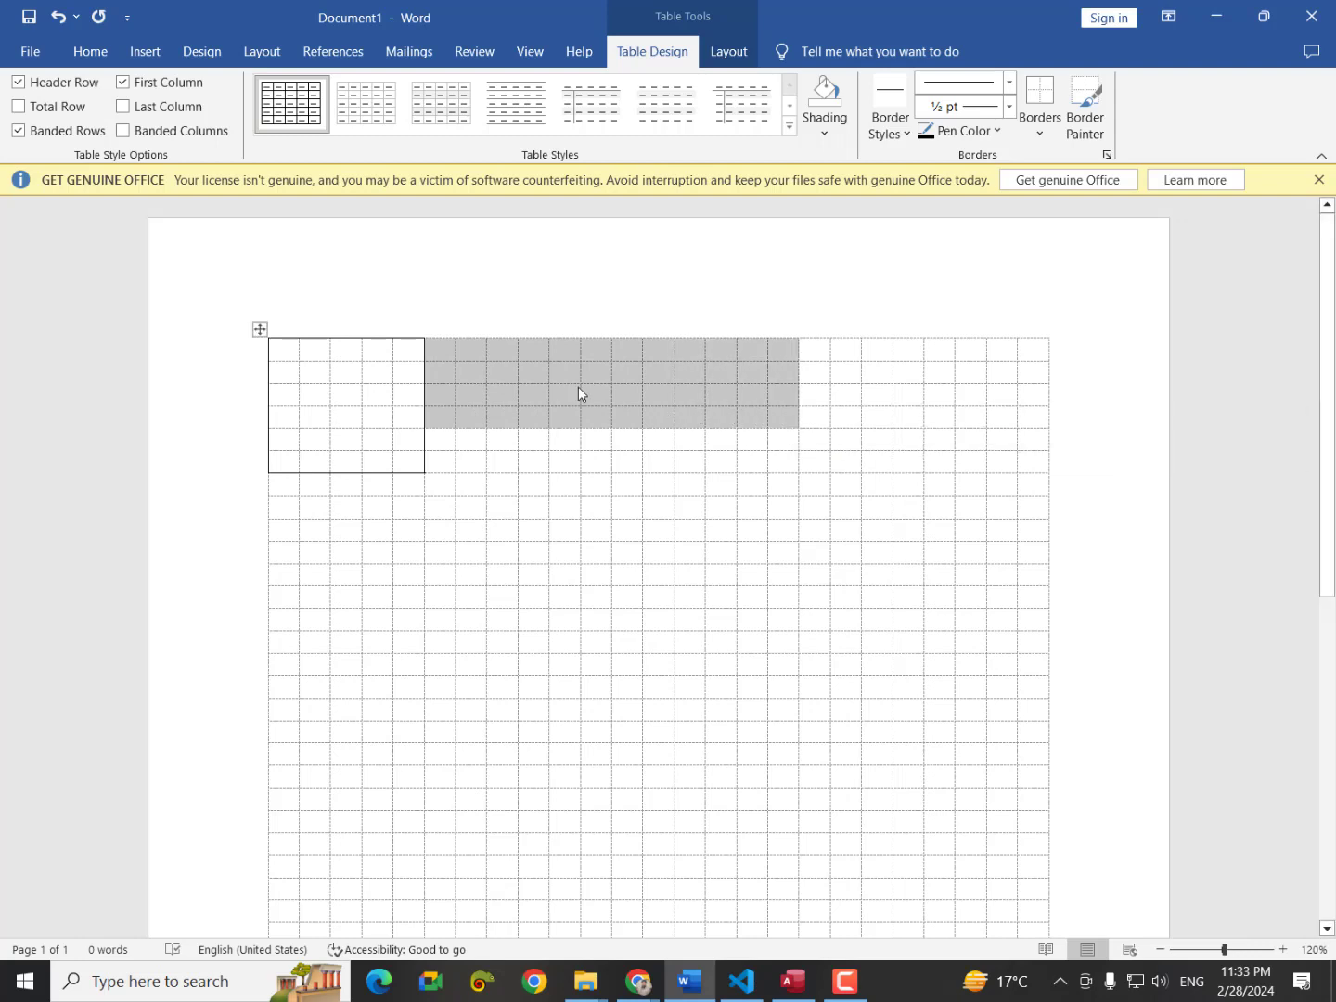
right_click(578, 386)
left_click(656, 591)
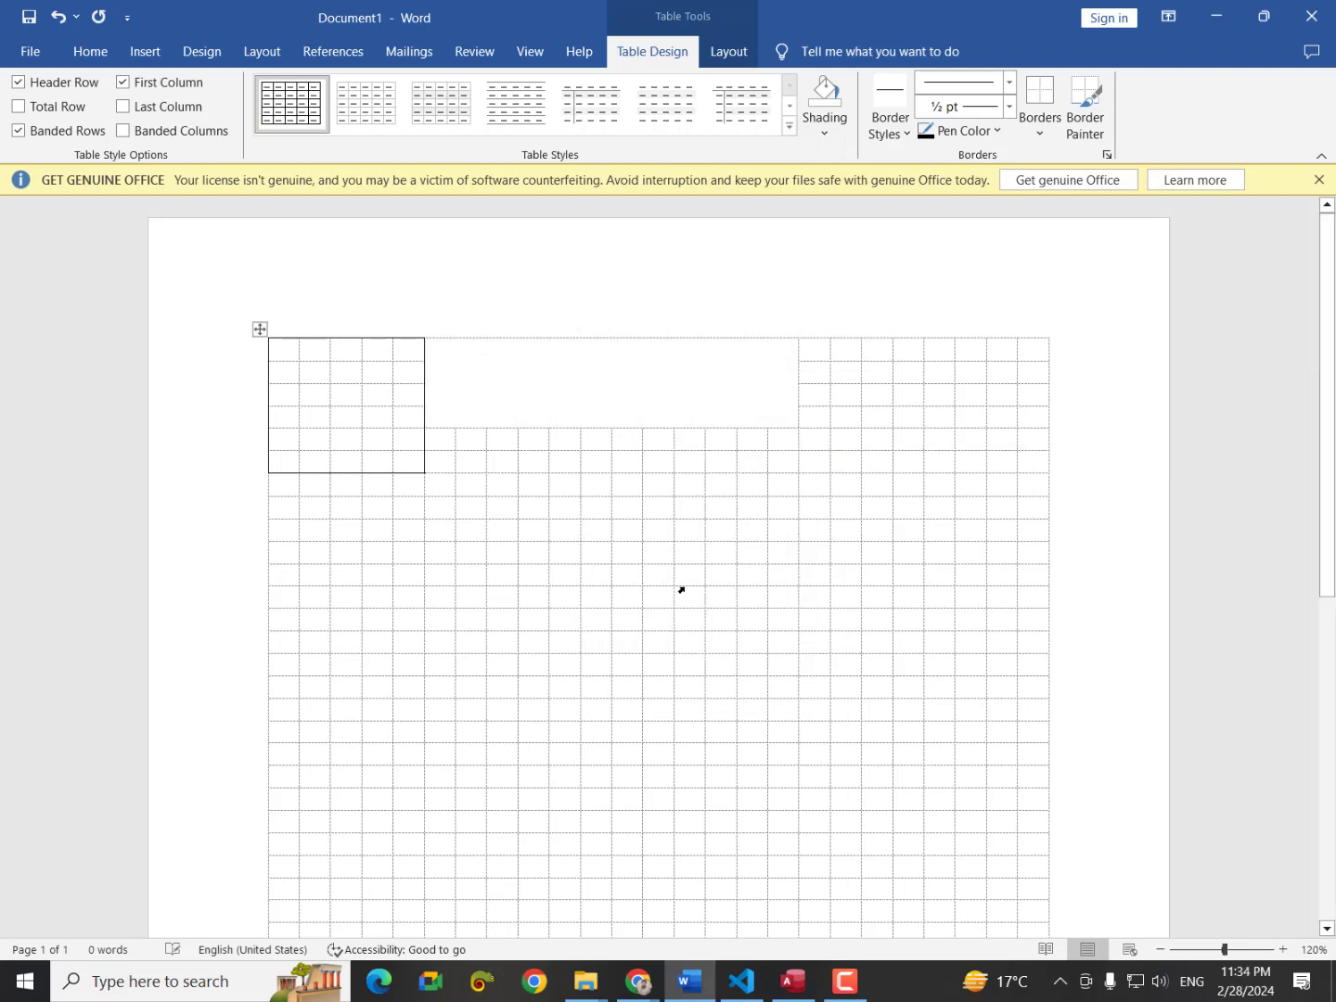
left_click(677, 405)
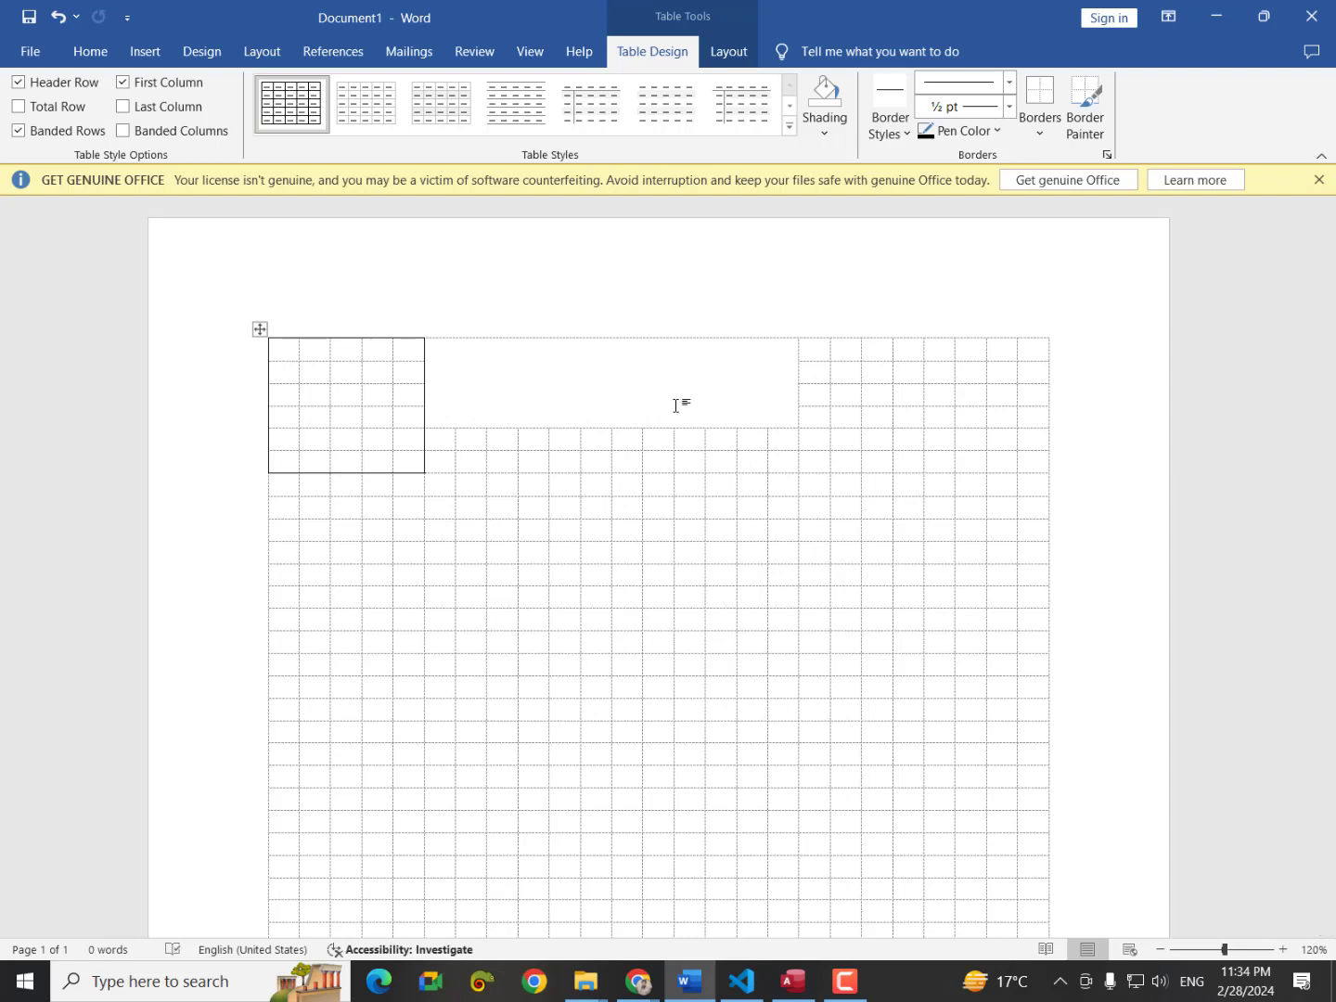
type("Scj")
type("hool")
type(" Name")
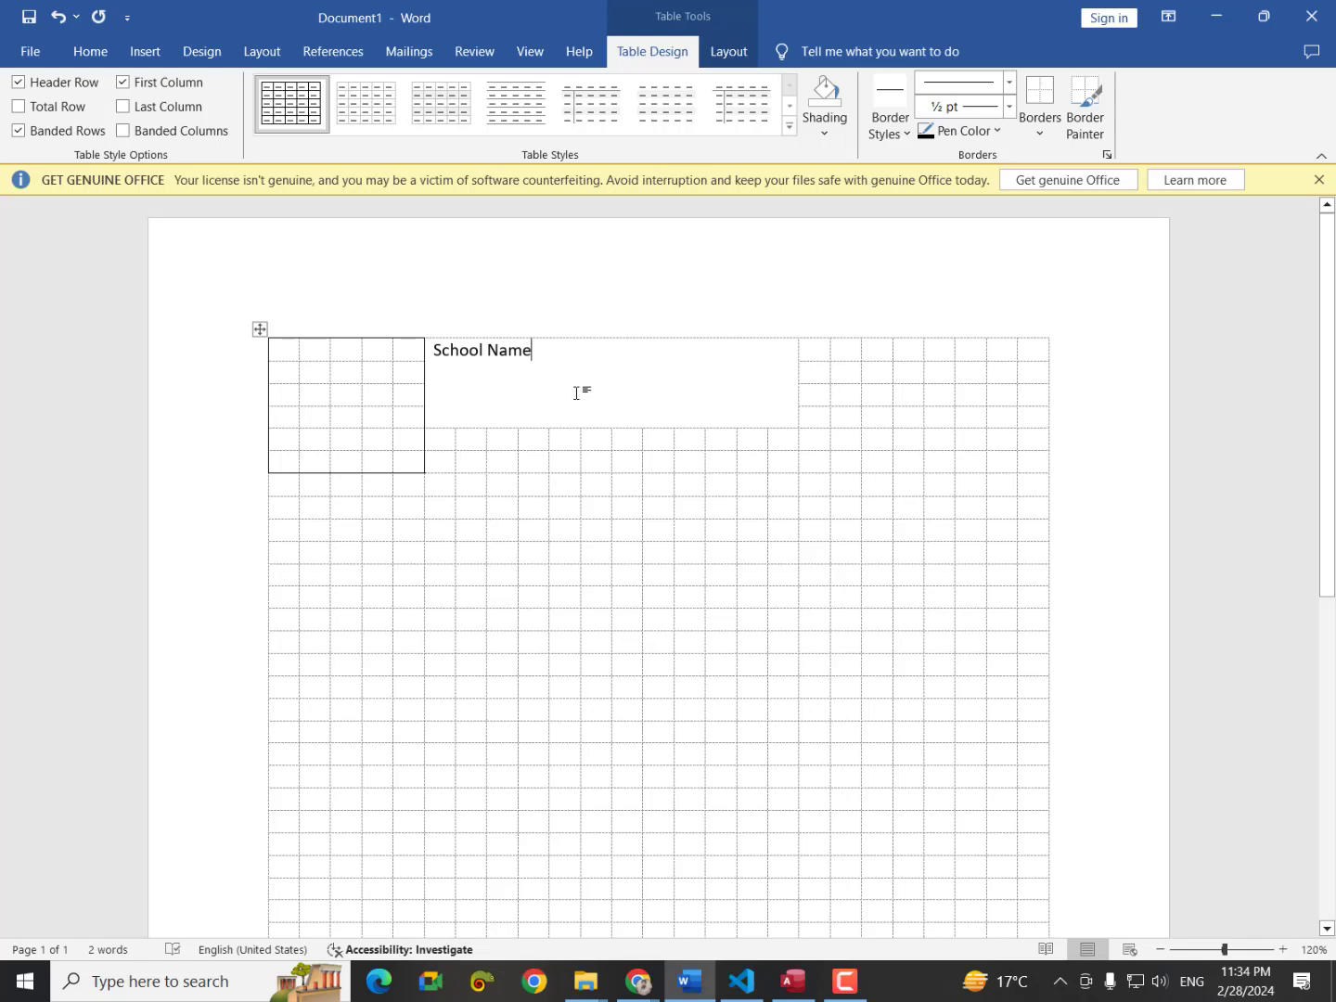
Change the heading to uppercase SCHOOL NAME and enlarge it to 20 pt.
left_click_drag(522, 356, 441, 357)
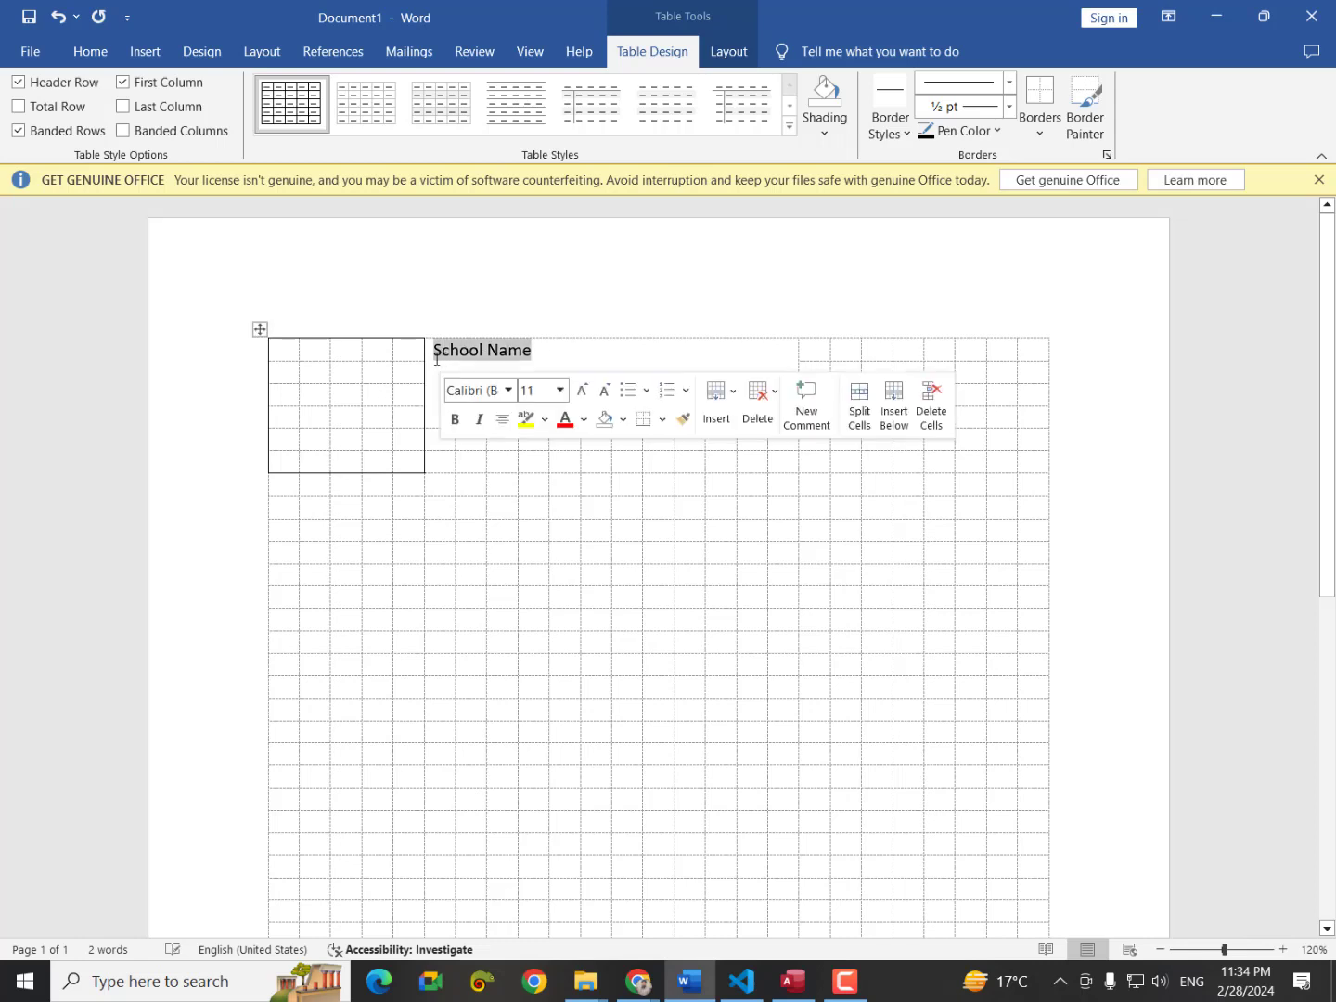
left_click(90, 51)
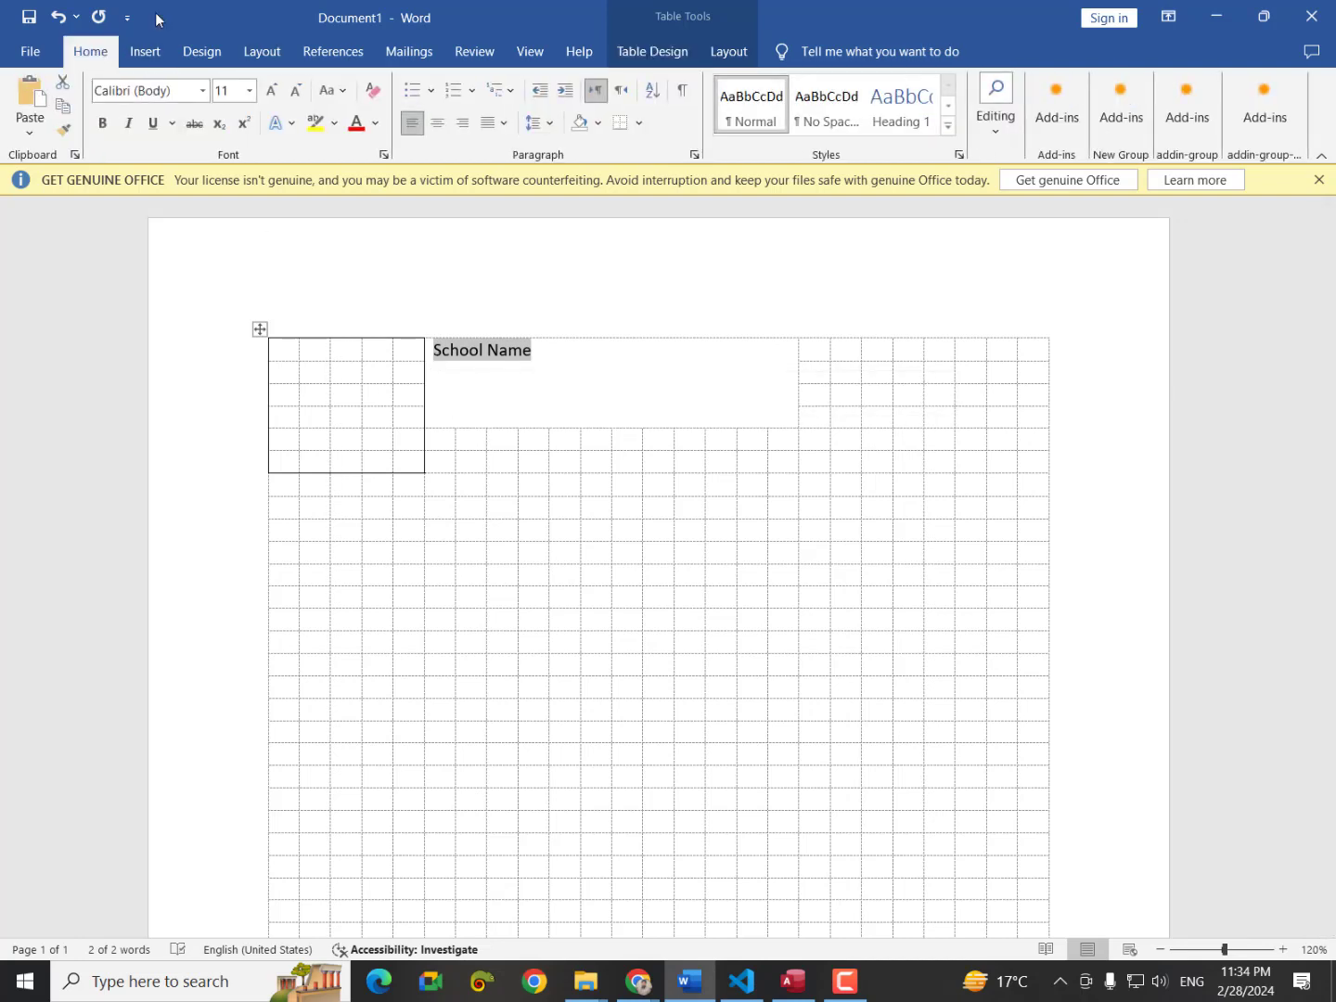
left_click(332, 90)
left_click(342, 165)
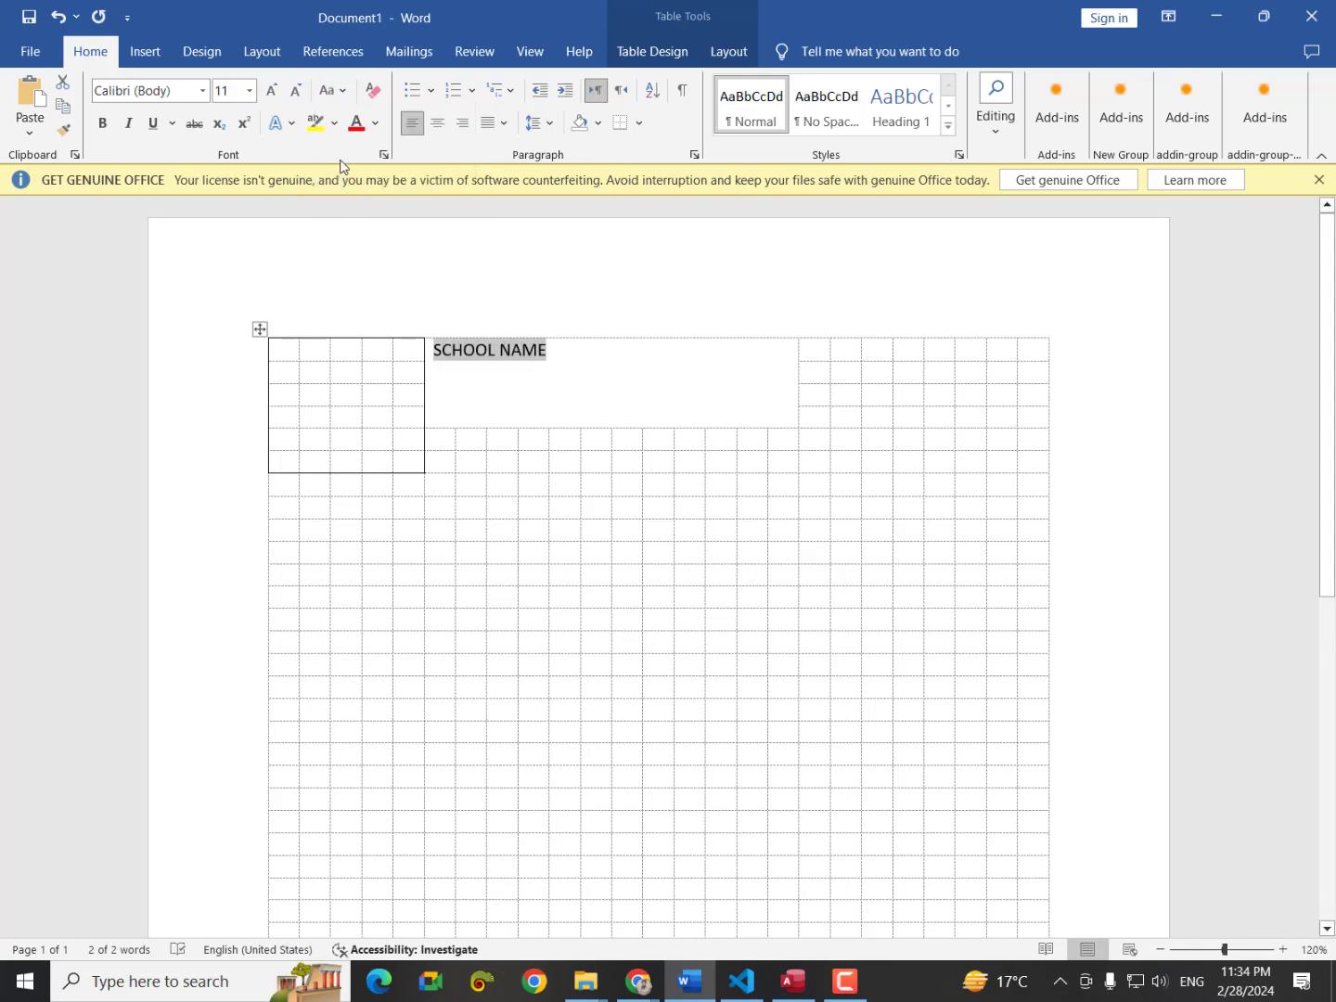
left_click(271, 94)
left_click(271, 94)
left_click(271, 93)
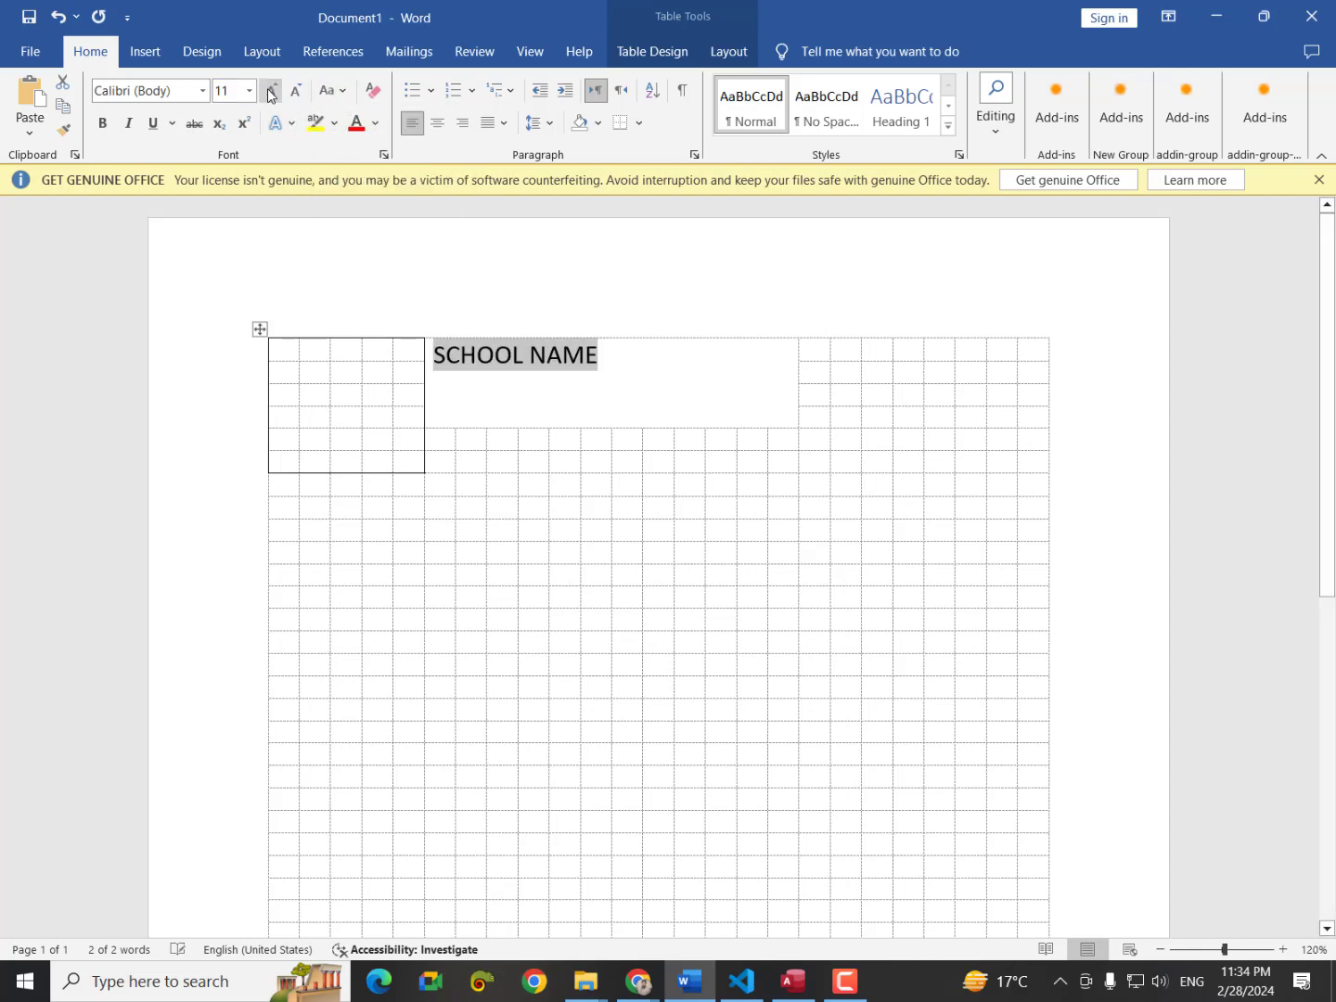
left_click(271, 94)
left_click(271, 93)
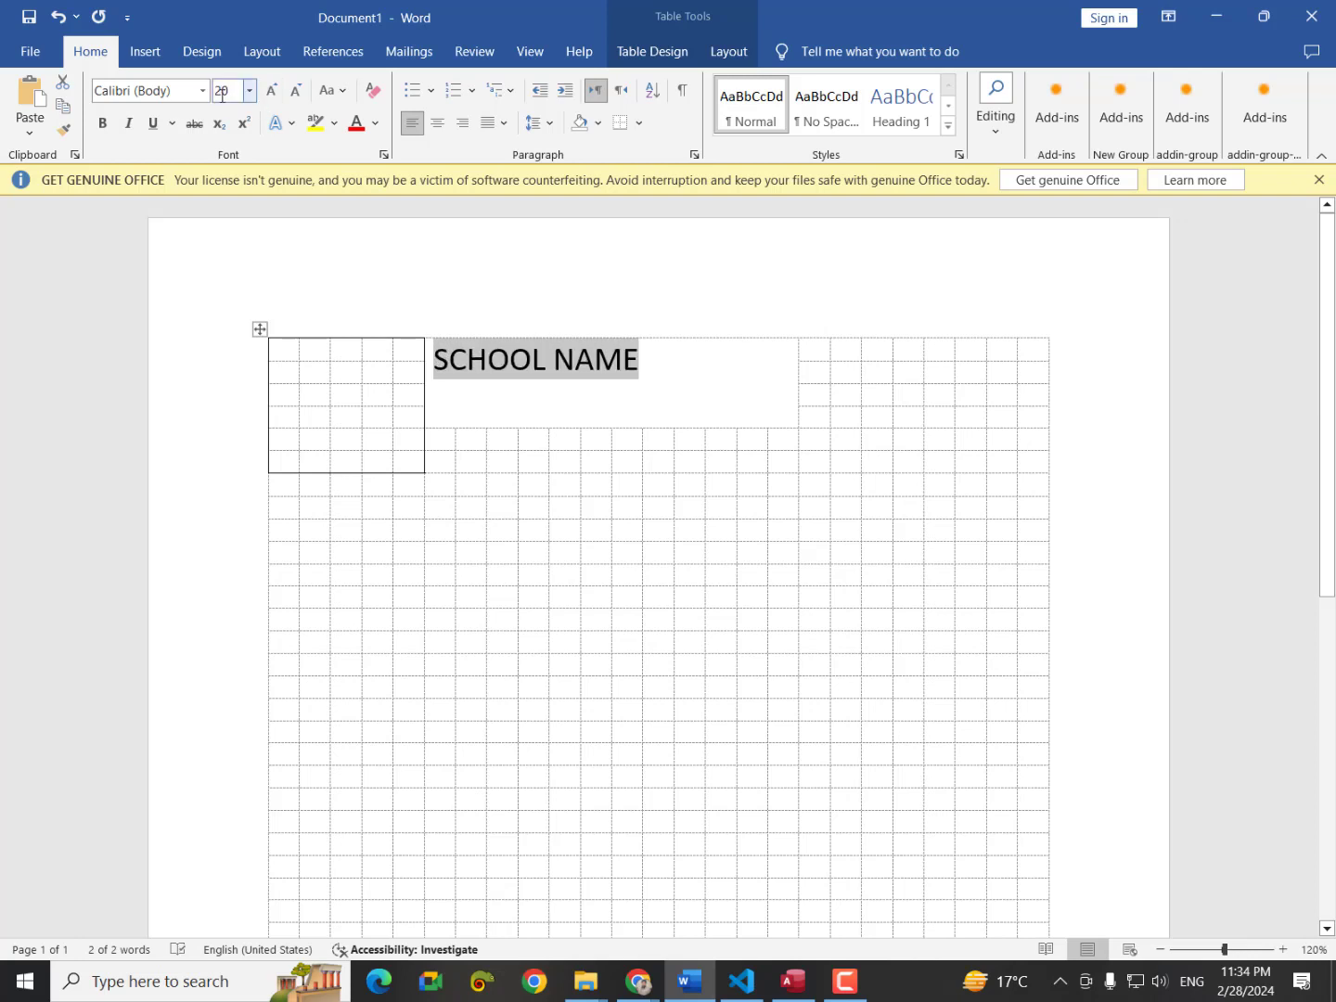
Format the heading in bold, dark blue Arial Black and grow it to 24 pt.
left_click(202, 90)
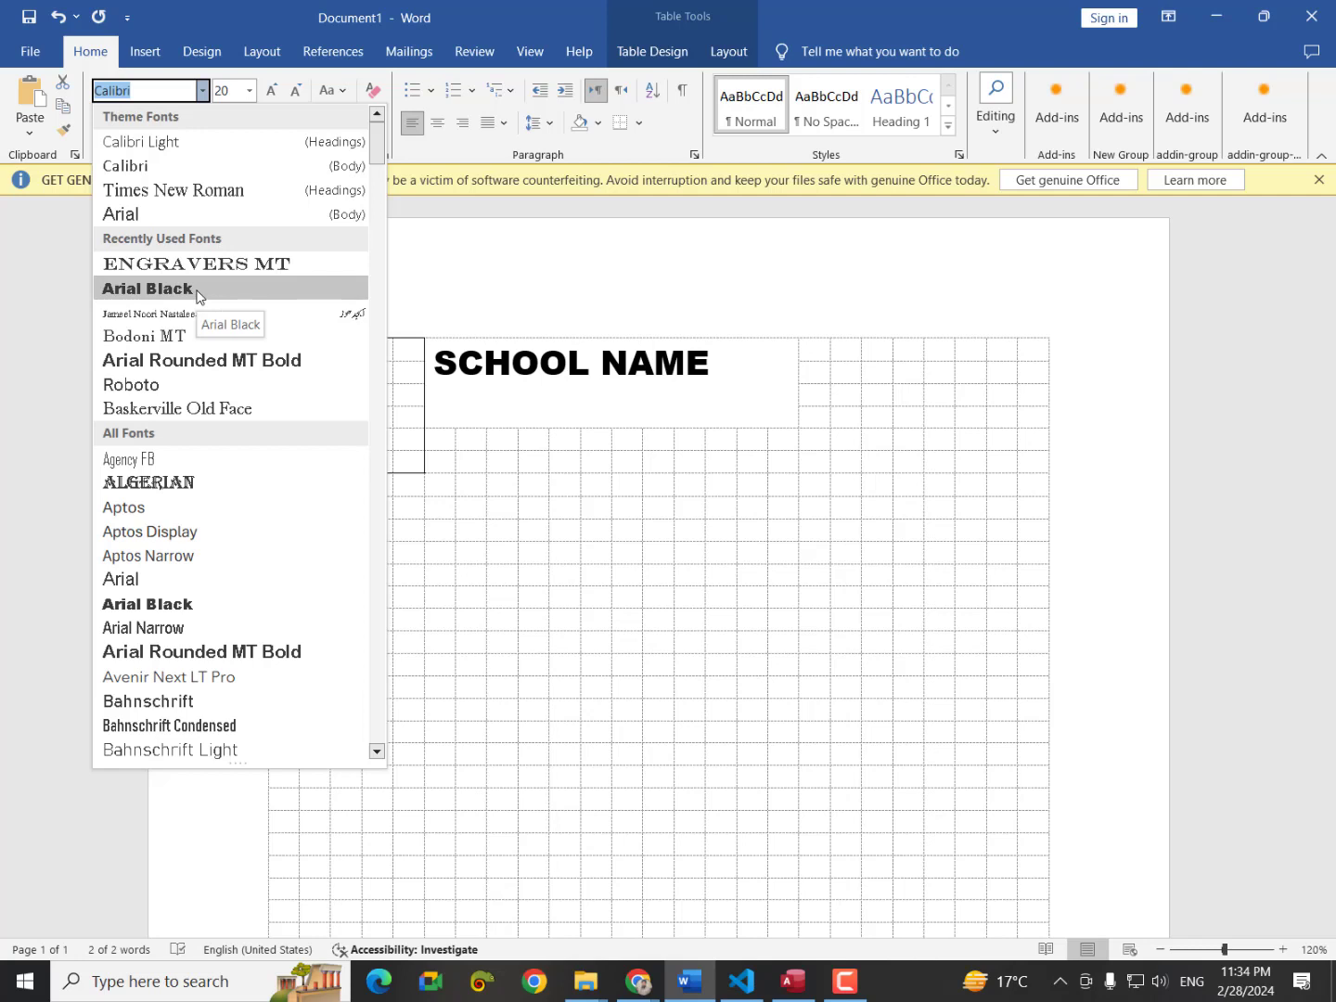
left_click(198, 295)
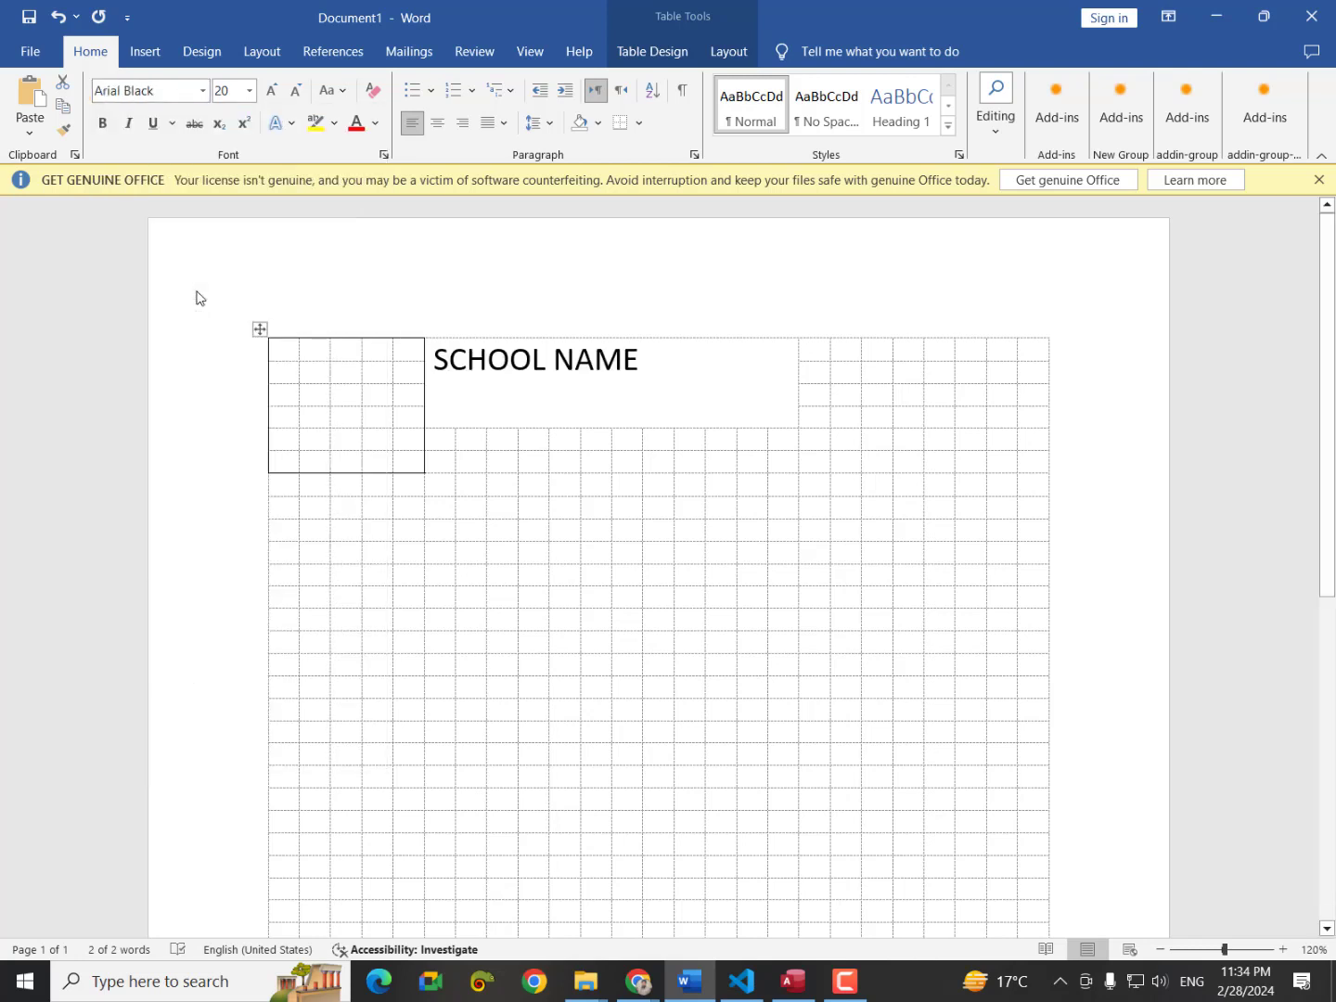
left_click(113, 133)
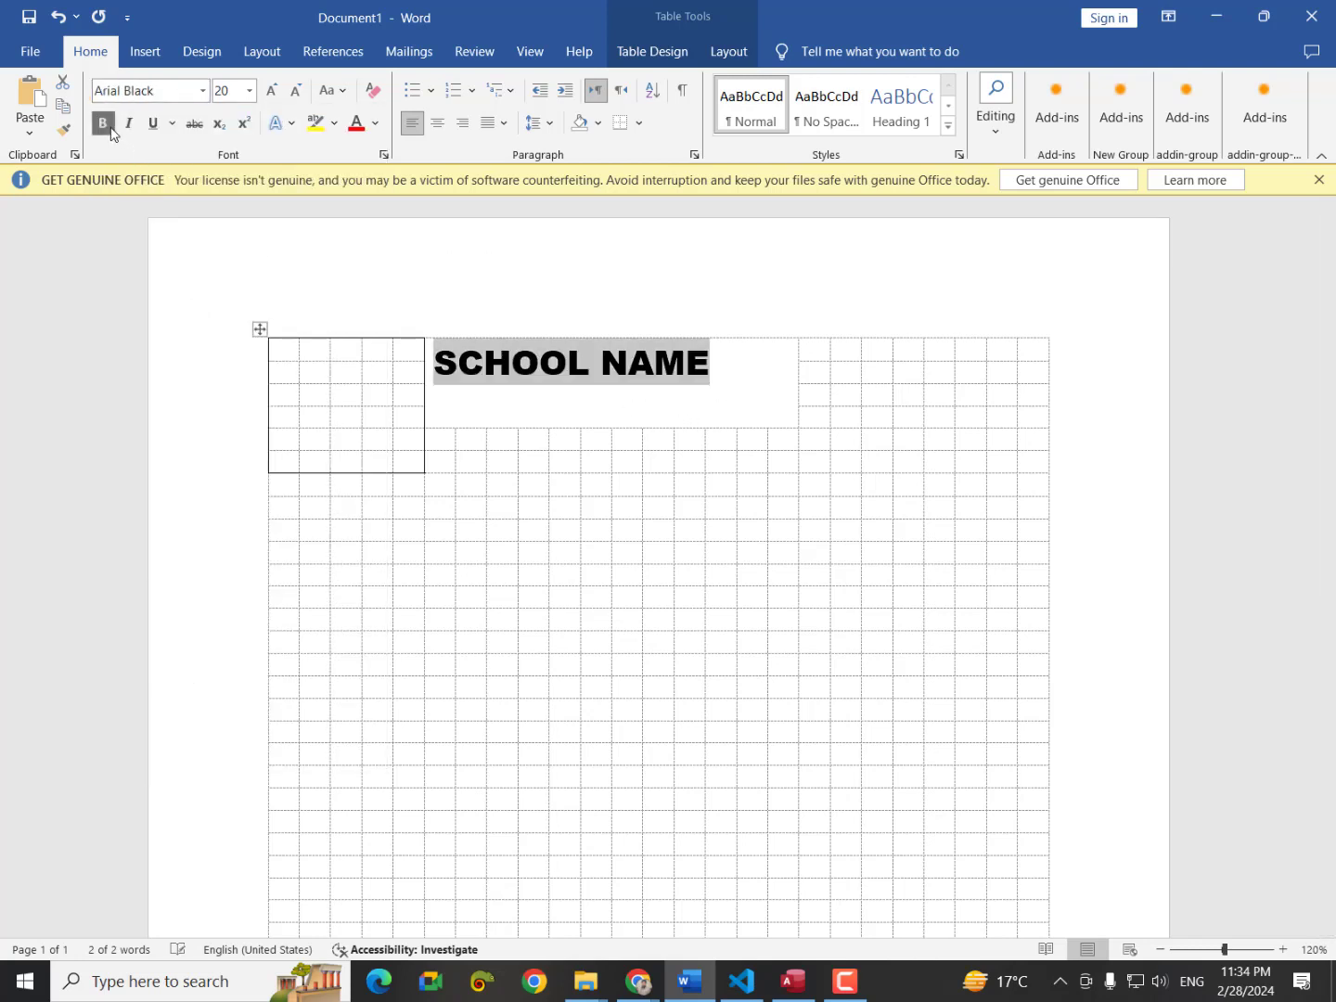
left_click(375, 123)
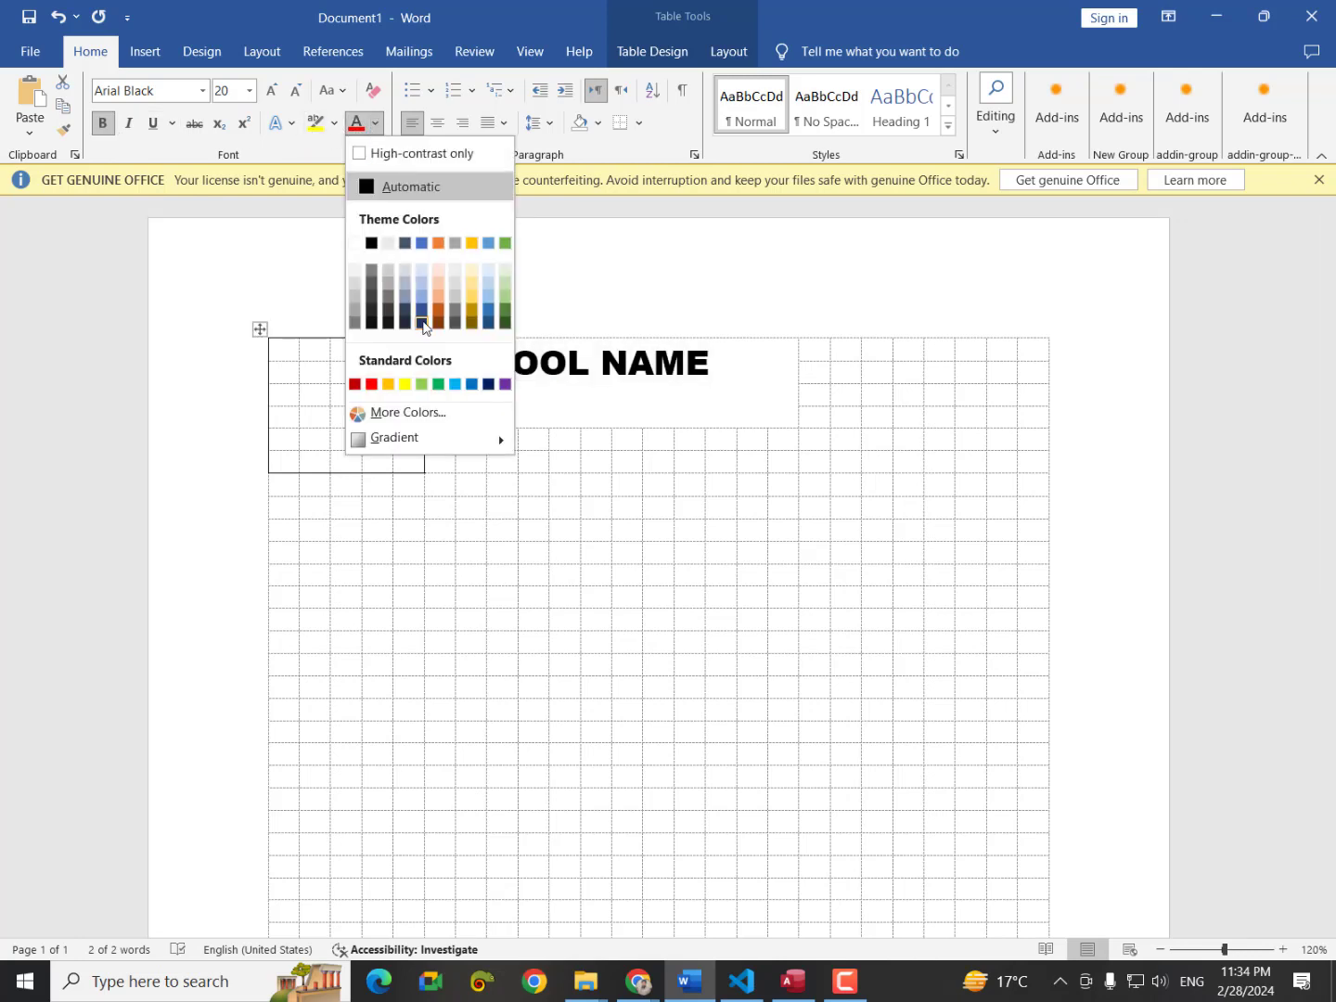
left_click(423, 321)
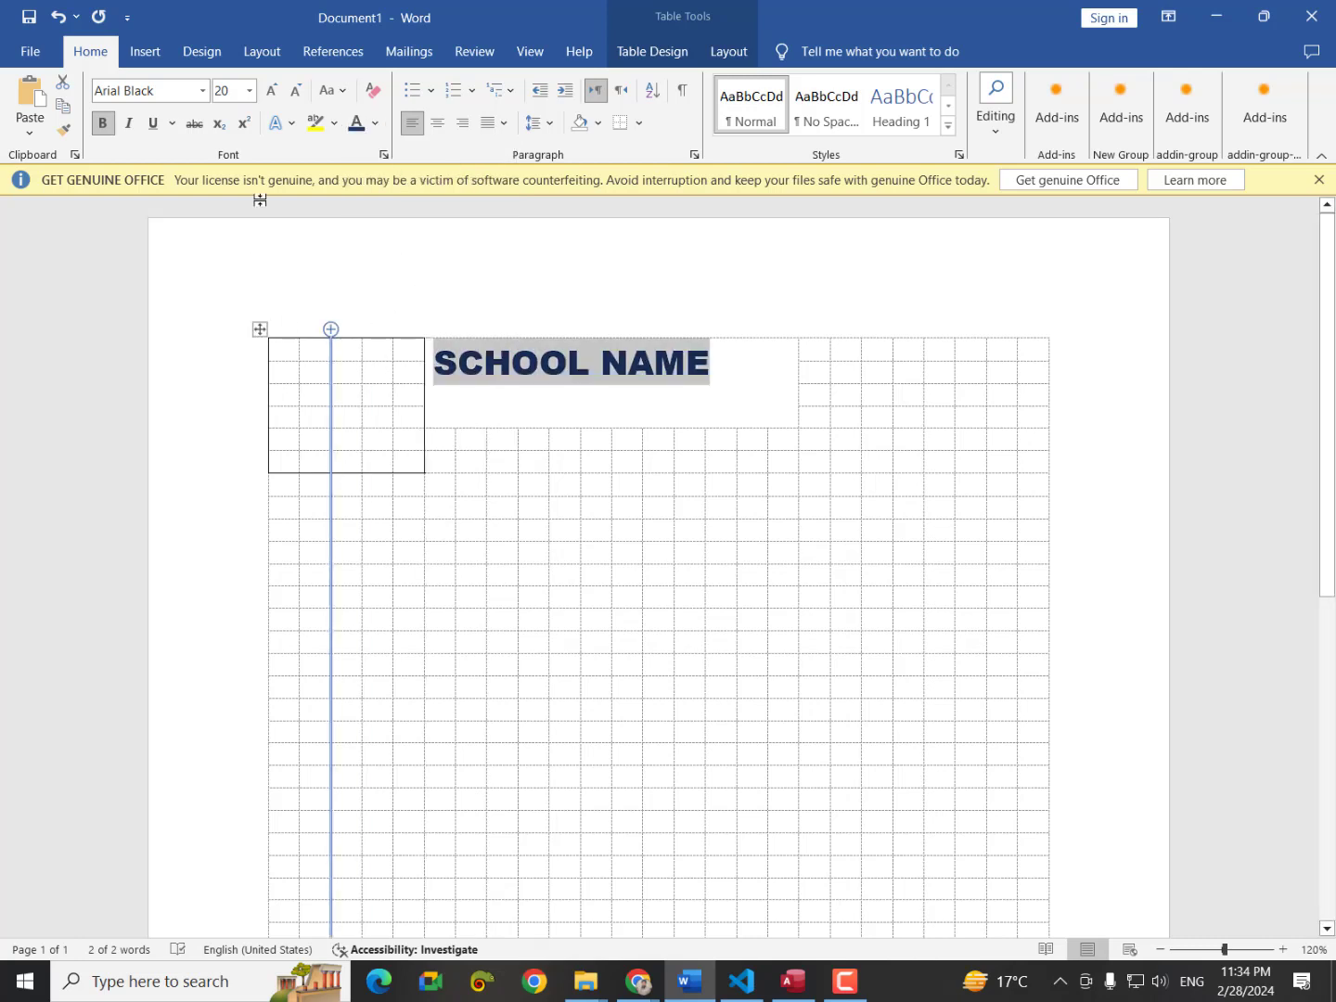
left_click(269, 92)
left_click(270, 92)
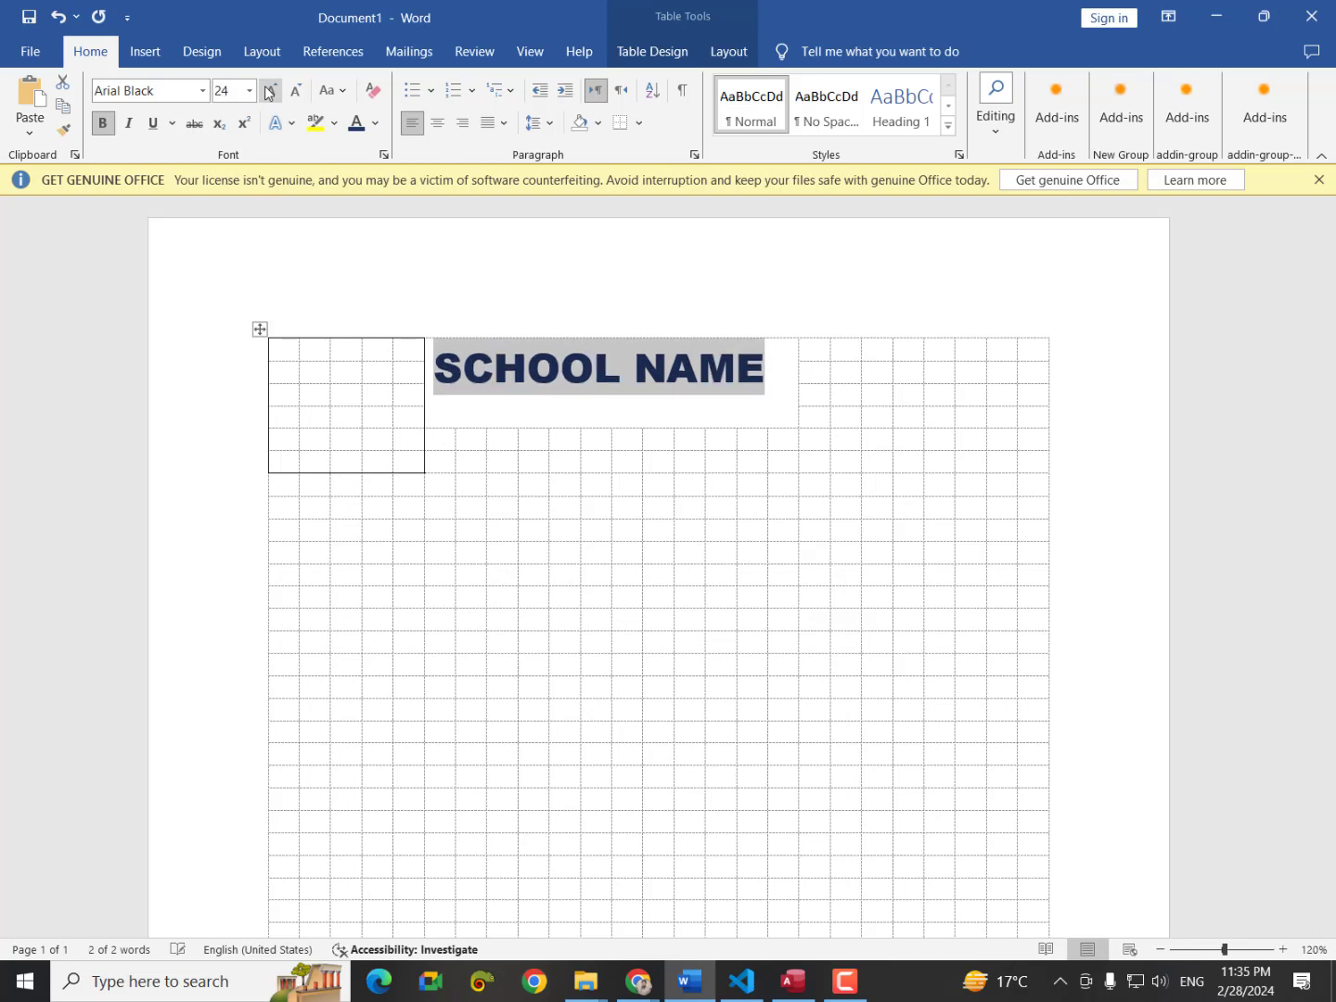
left_click(453, 442)
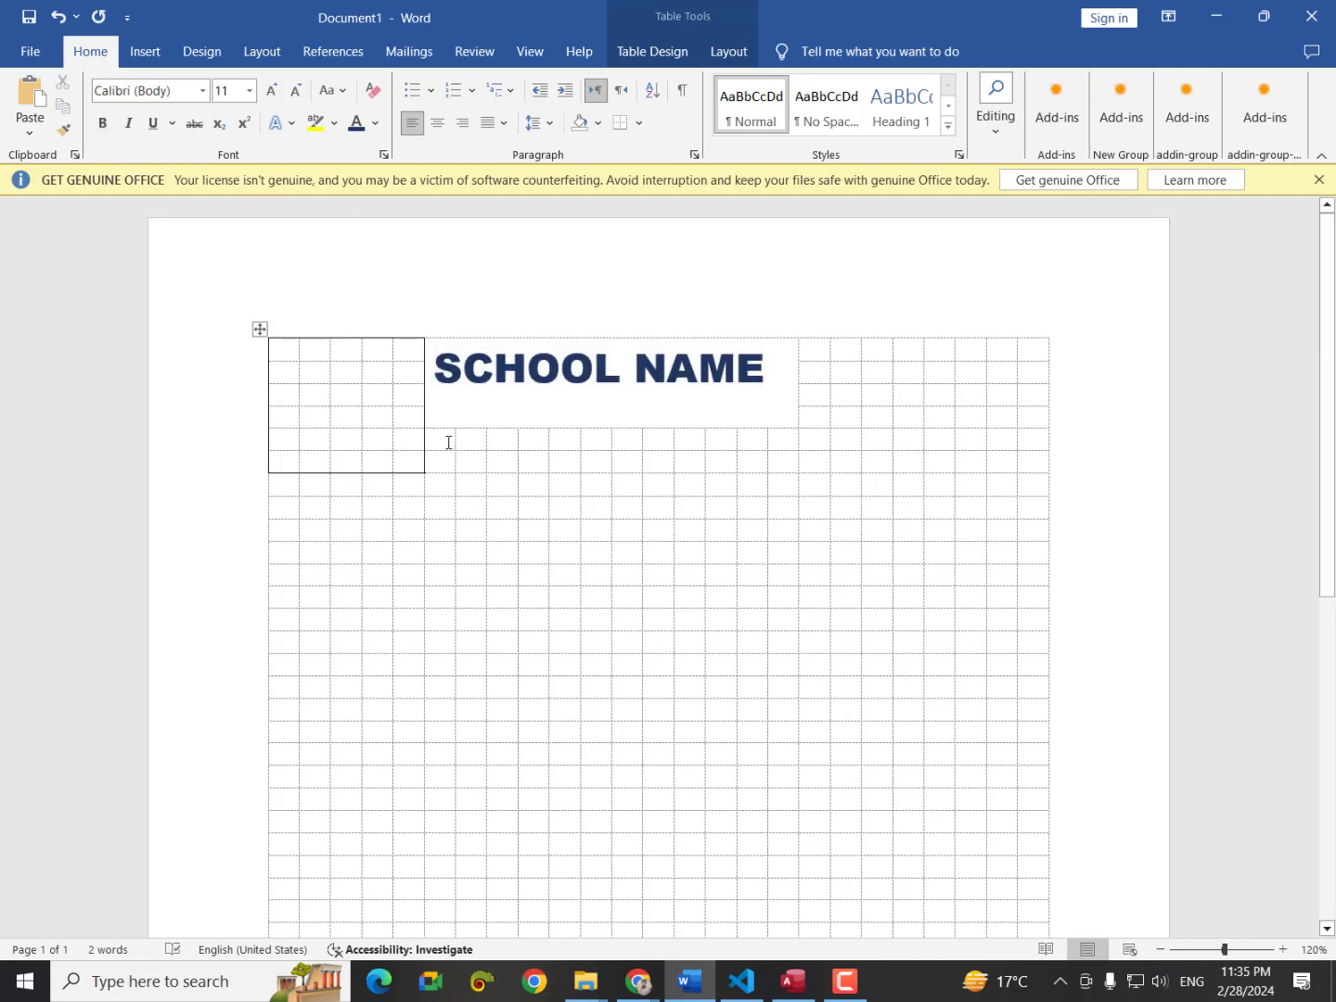
Merge the row of cells under the heading into a single cell.
left_click_drag(449, 442, 784, 456)
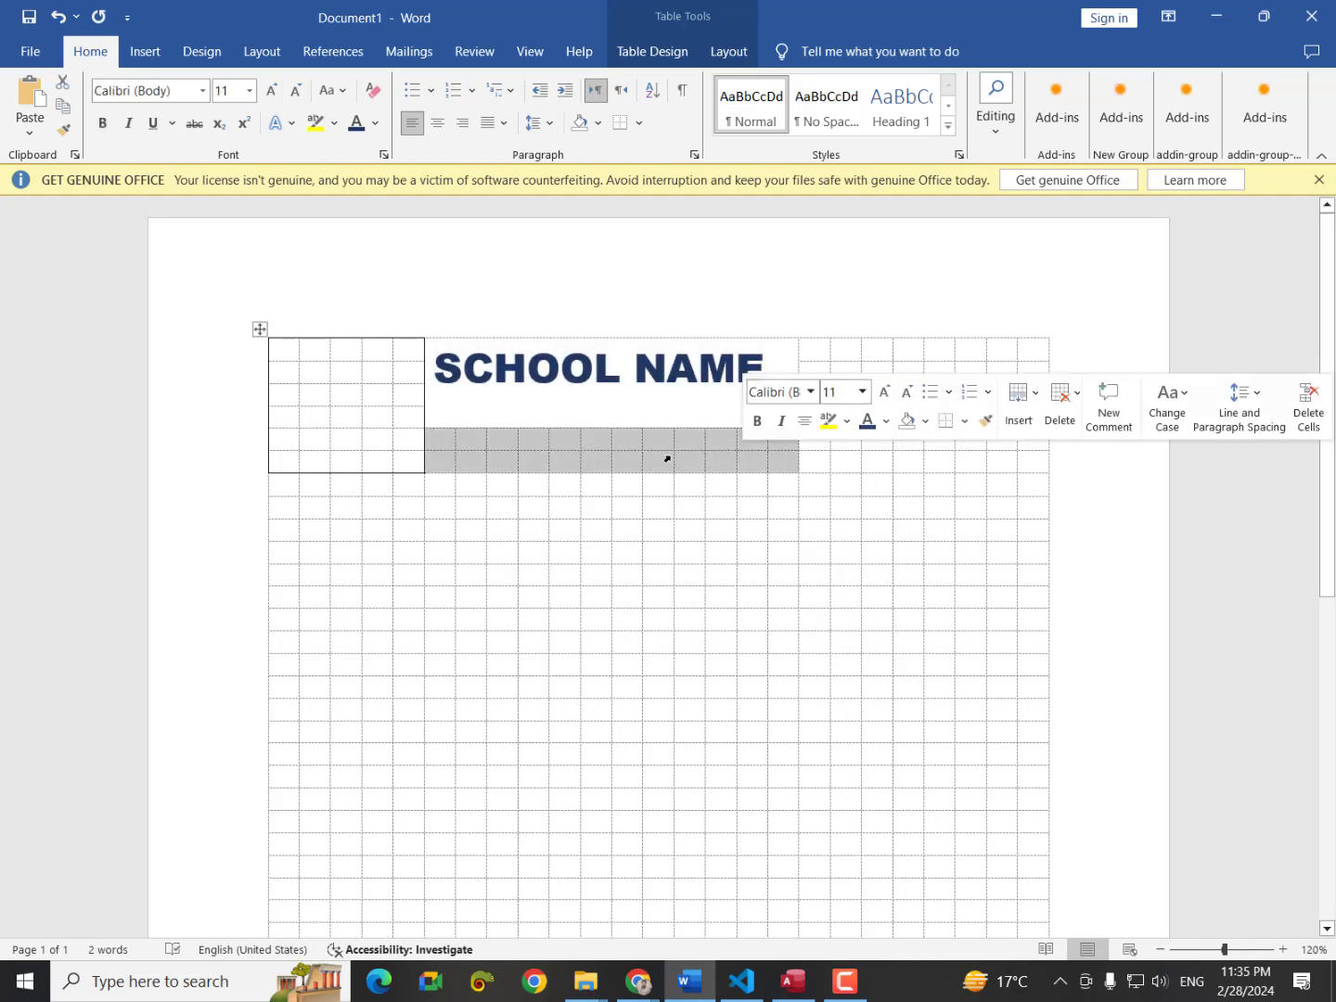
right_click(623, 453)
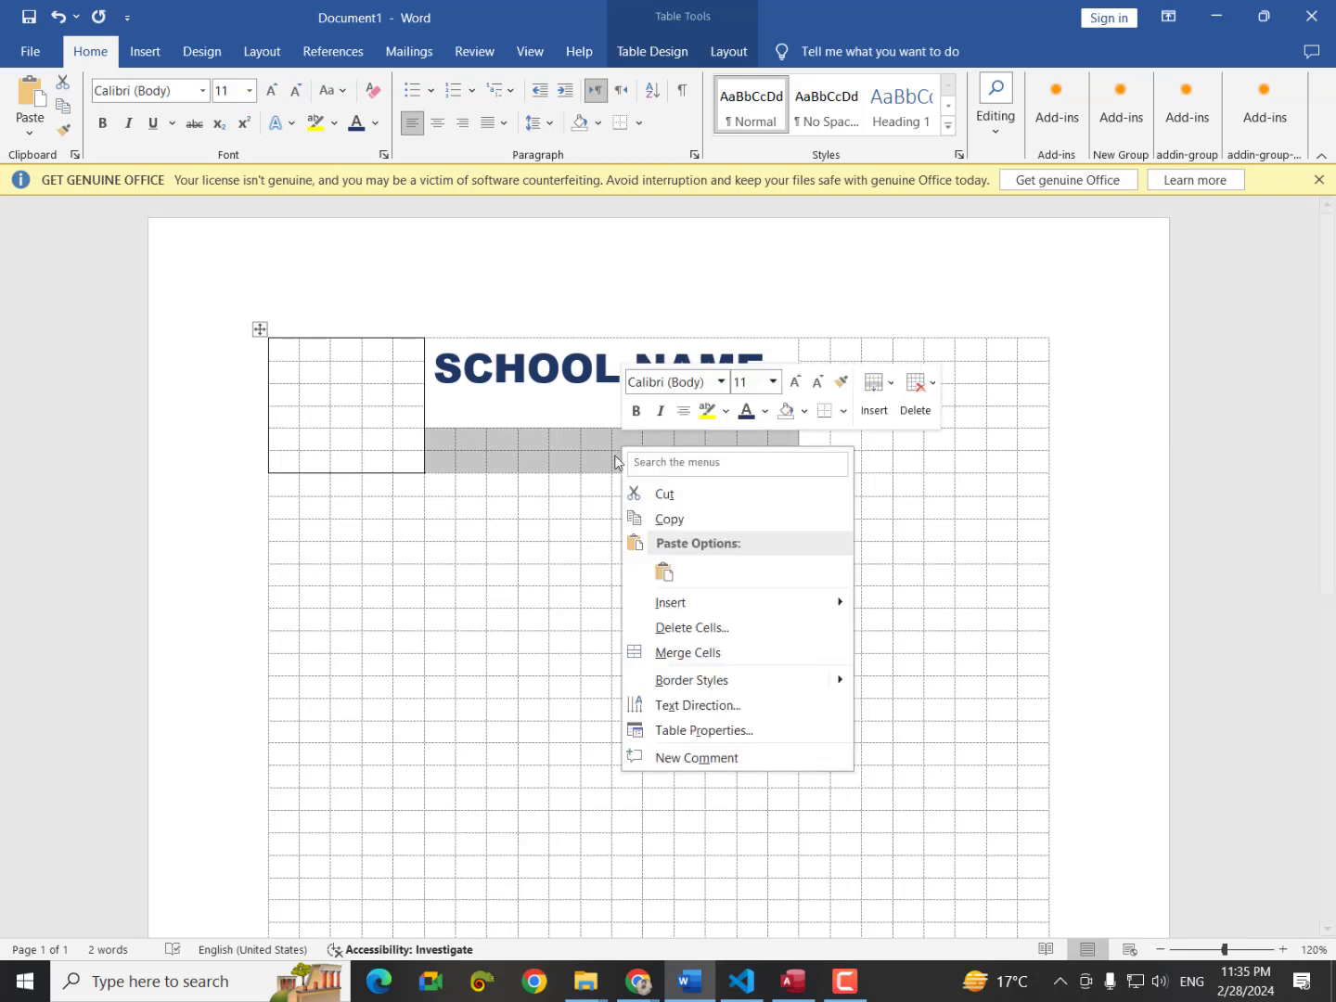
left_click(736, 654)
left_click(520, 457)
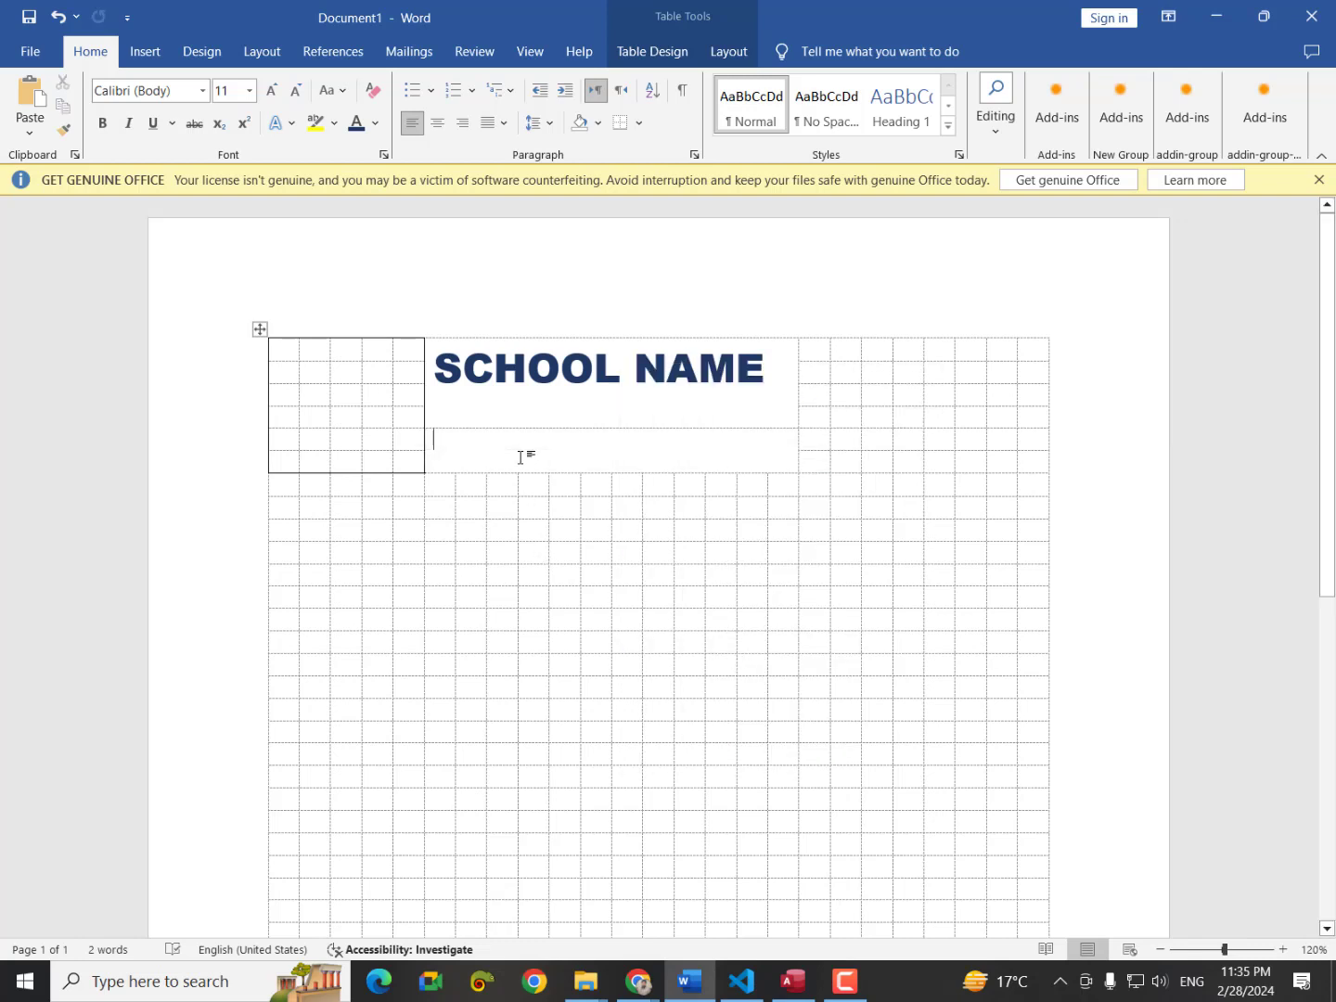
Generate =rand(1) sample text, trim it to two lines, and check the print preview.
type("=r")
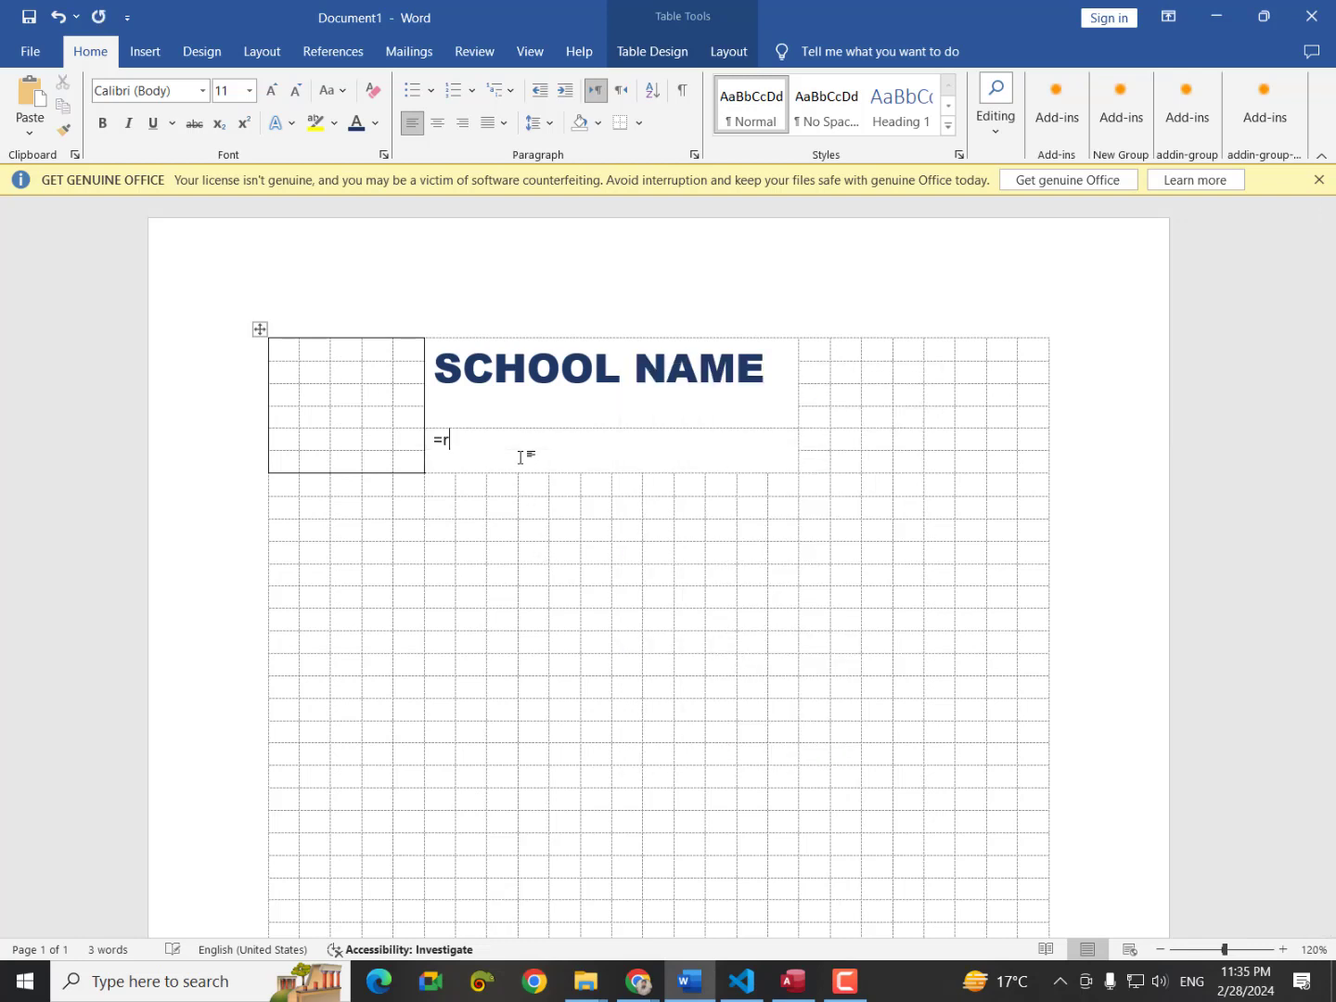
type("and(1)")
key("Return")
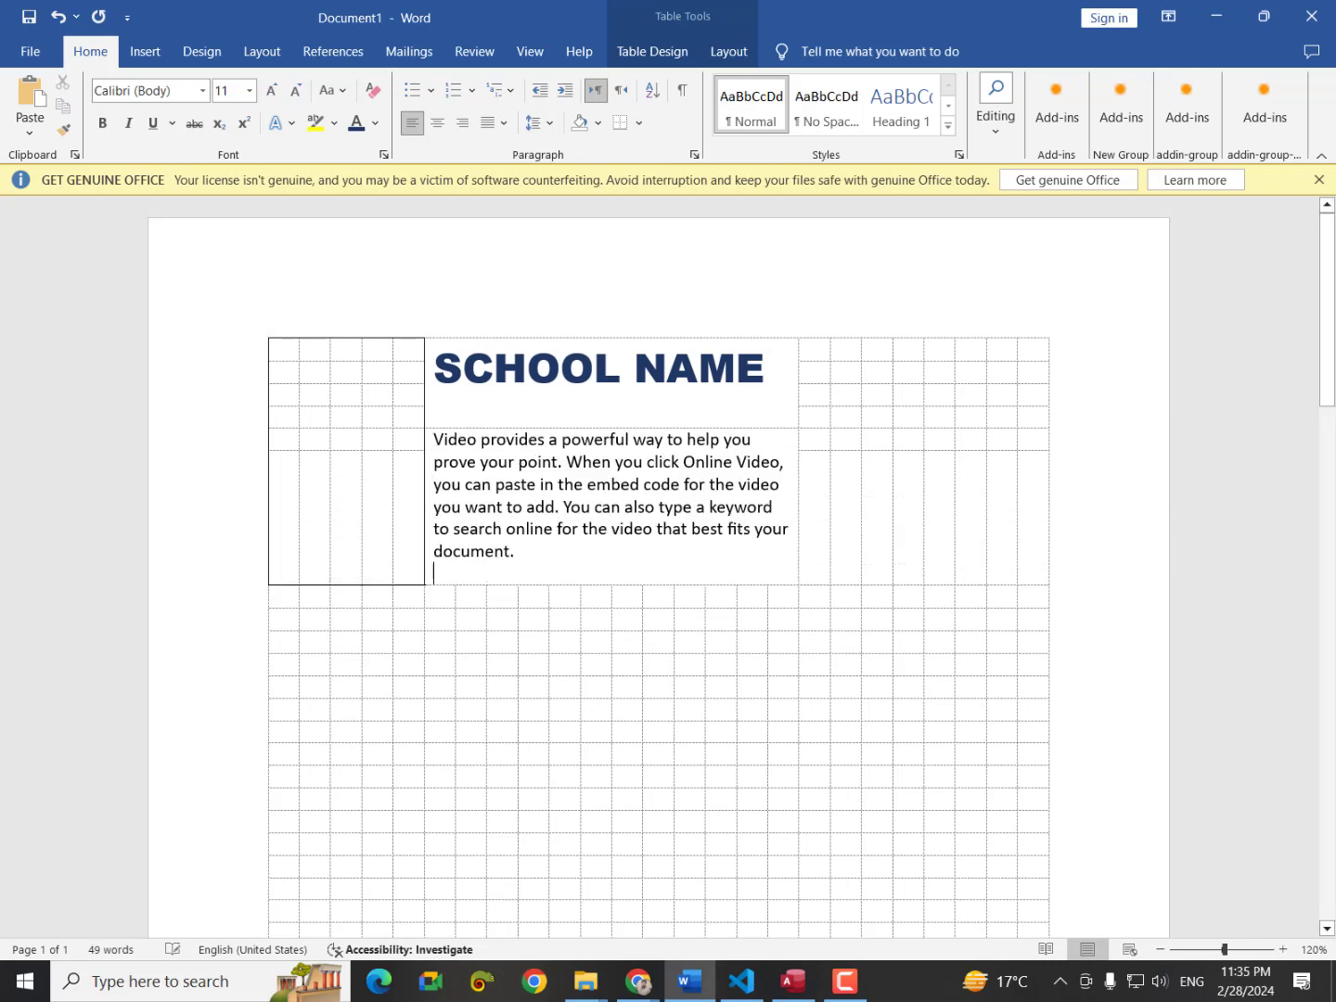
left_click_drag(534, 553, 434, 483)
key("BackSpace")
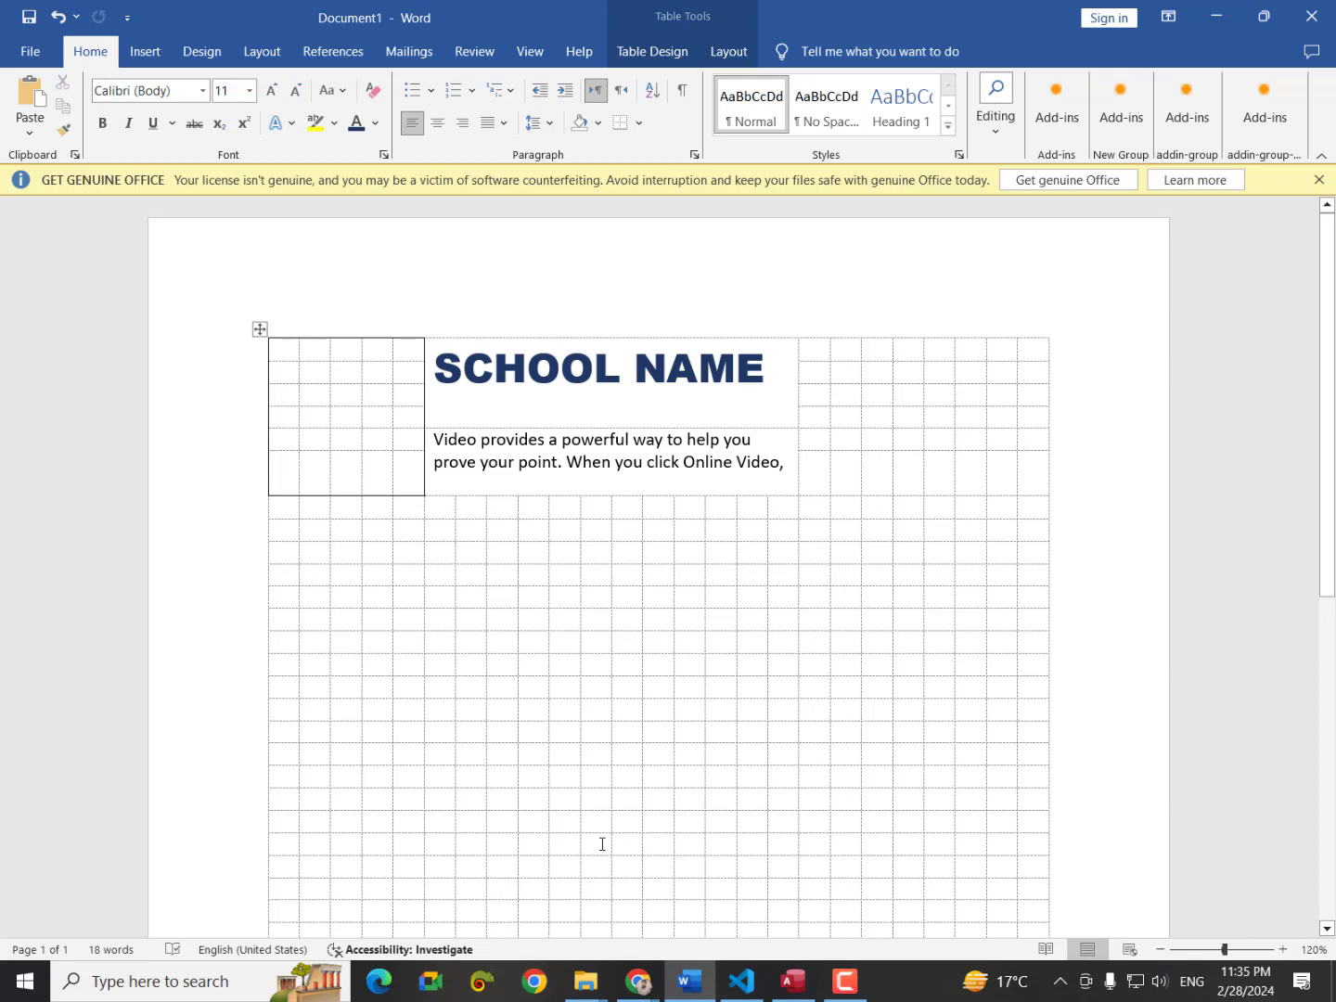
key("ctrl+p")
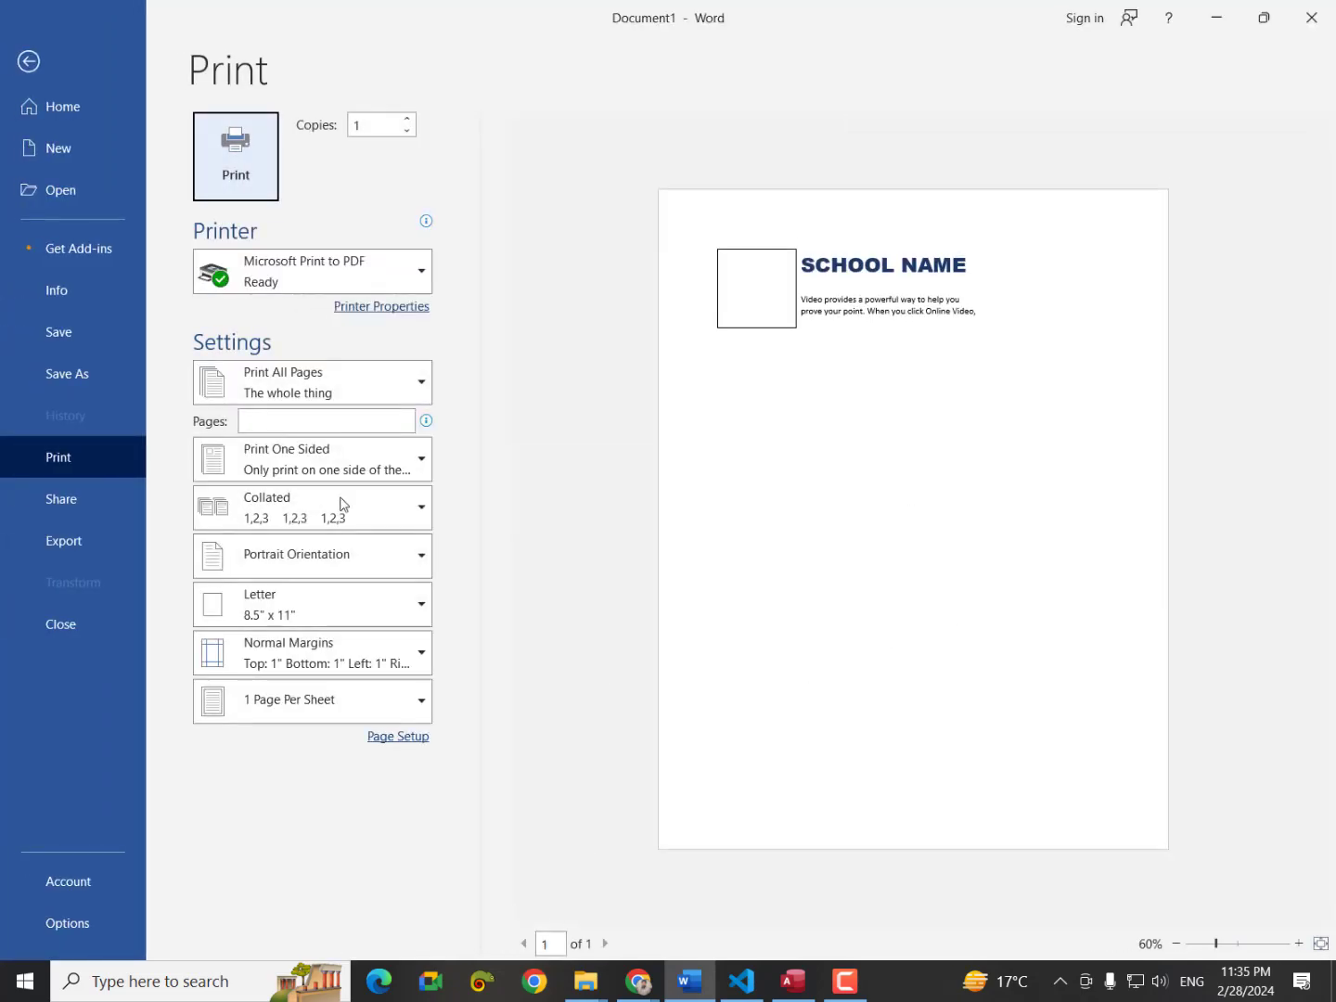
left_click(28, 61)
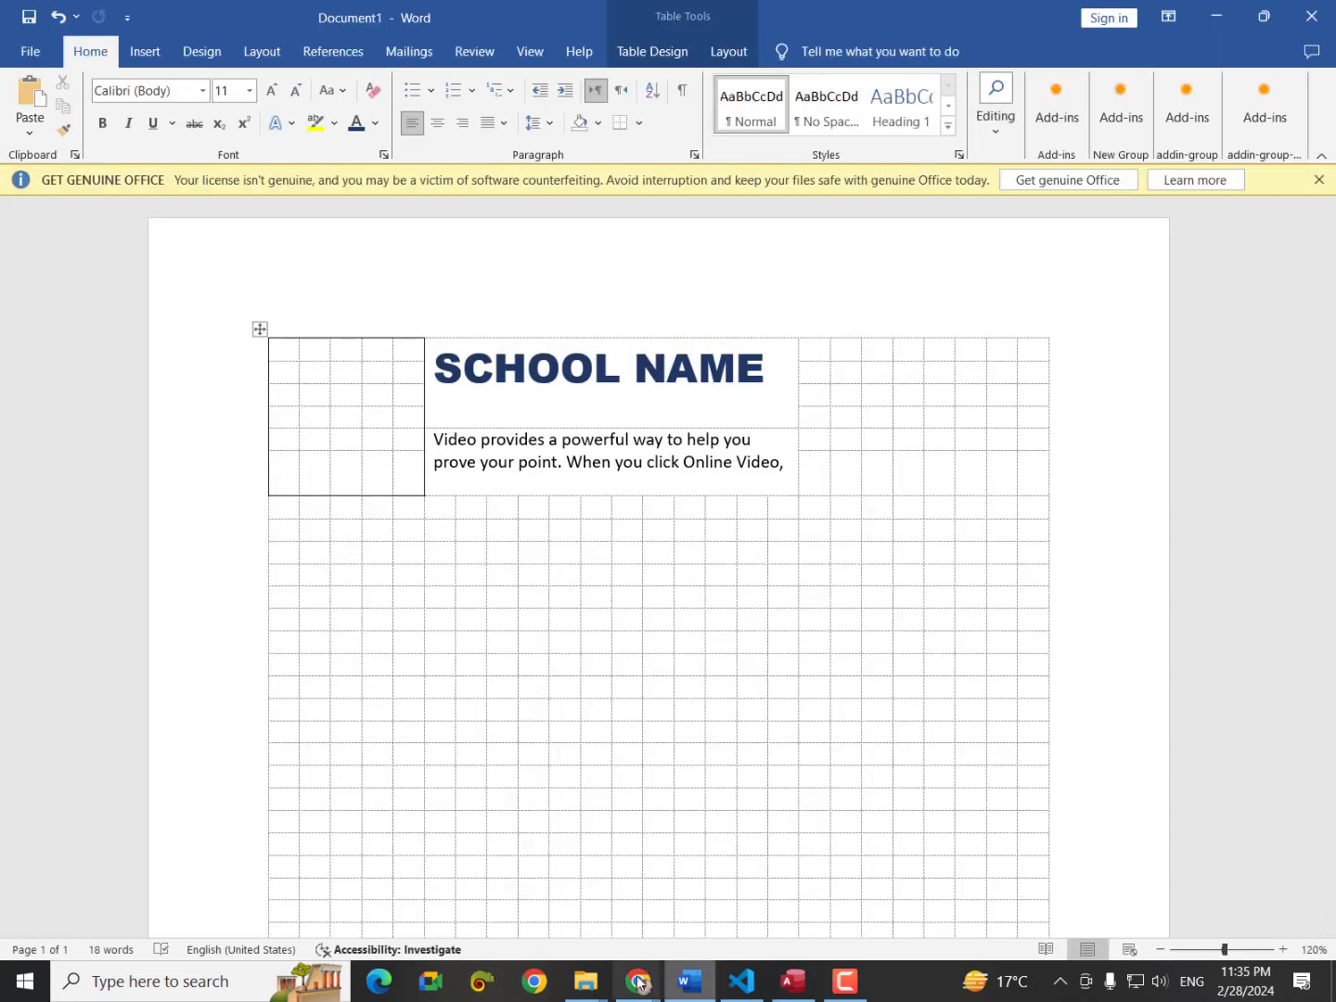
mouse_move(638, 981)
left_click(700, 886)
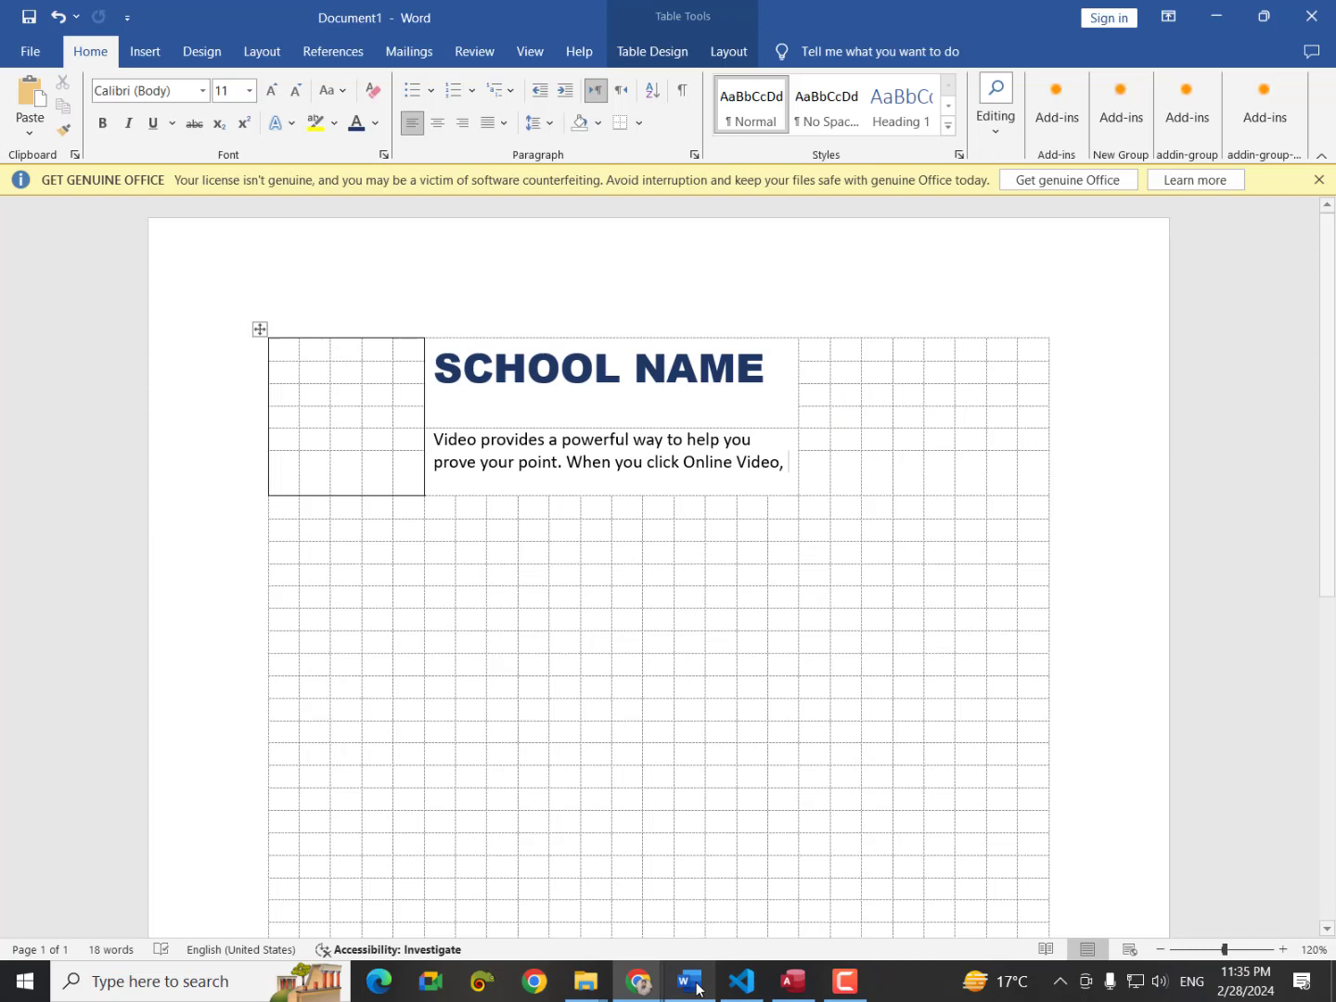
left_click(688, 981)
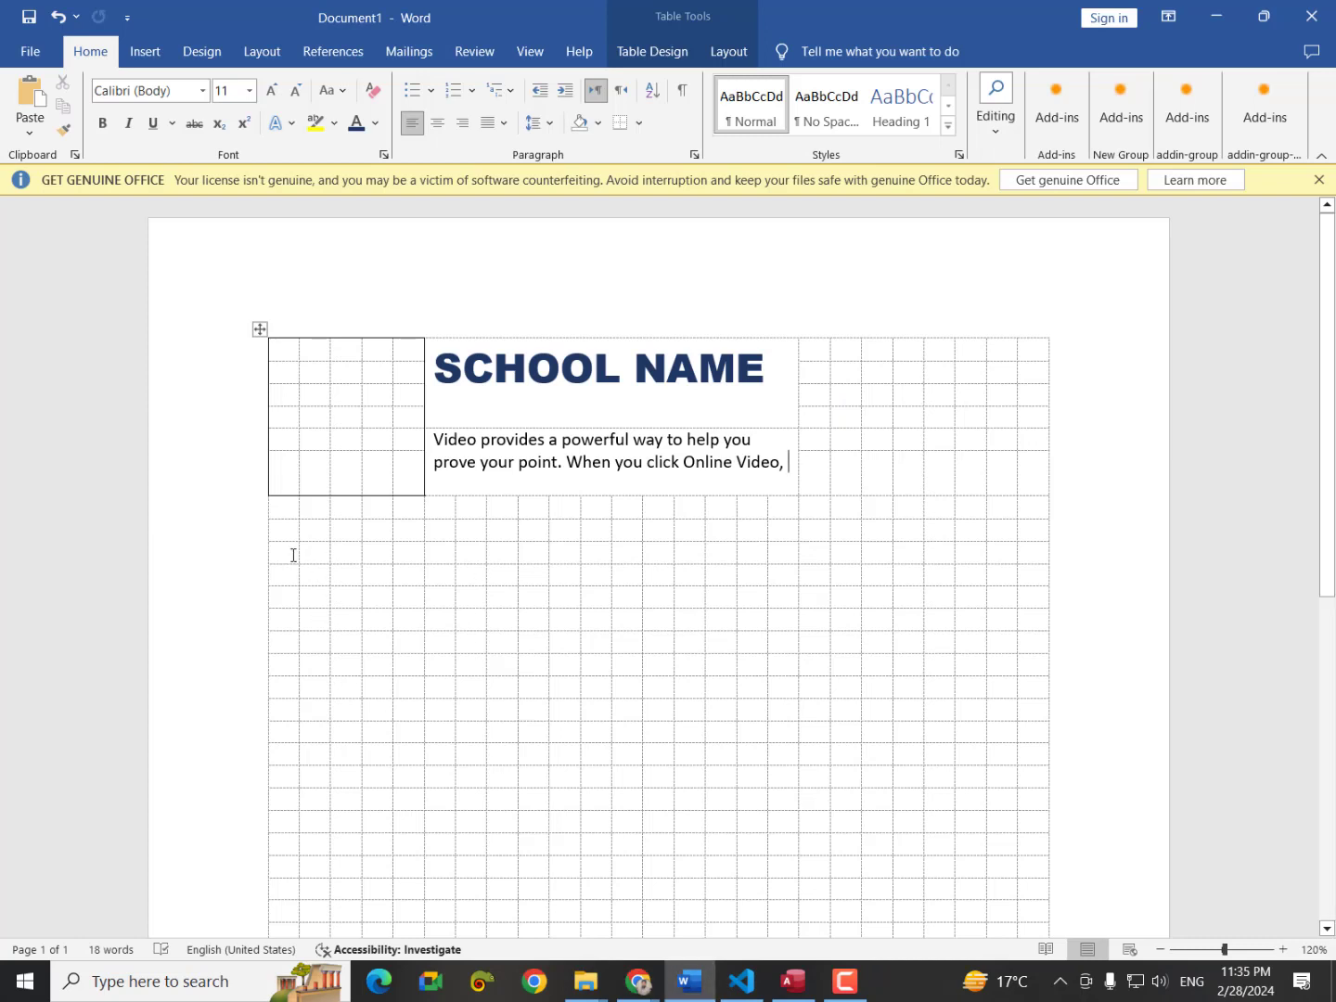
Merge cells in a row below the header and type 'Student Name'.
left_click_drag(293, 555, 379, 555)
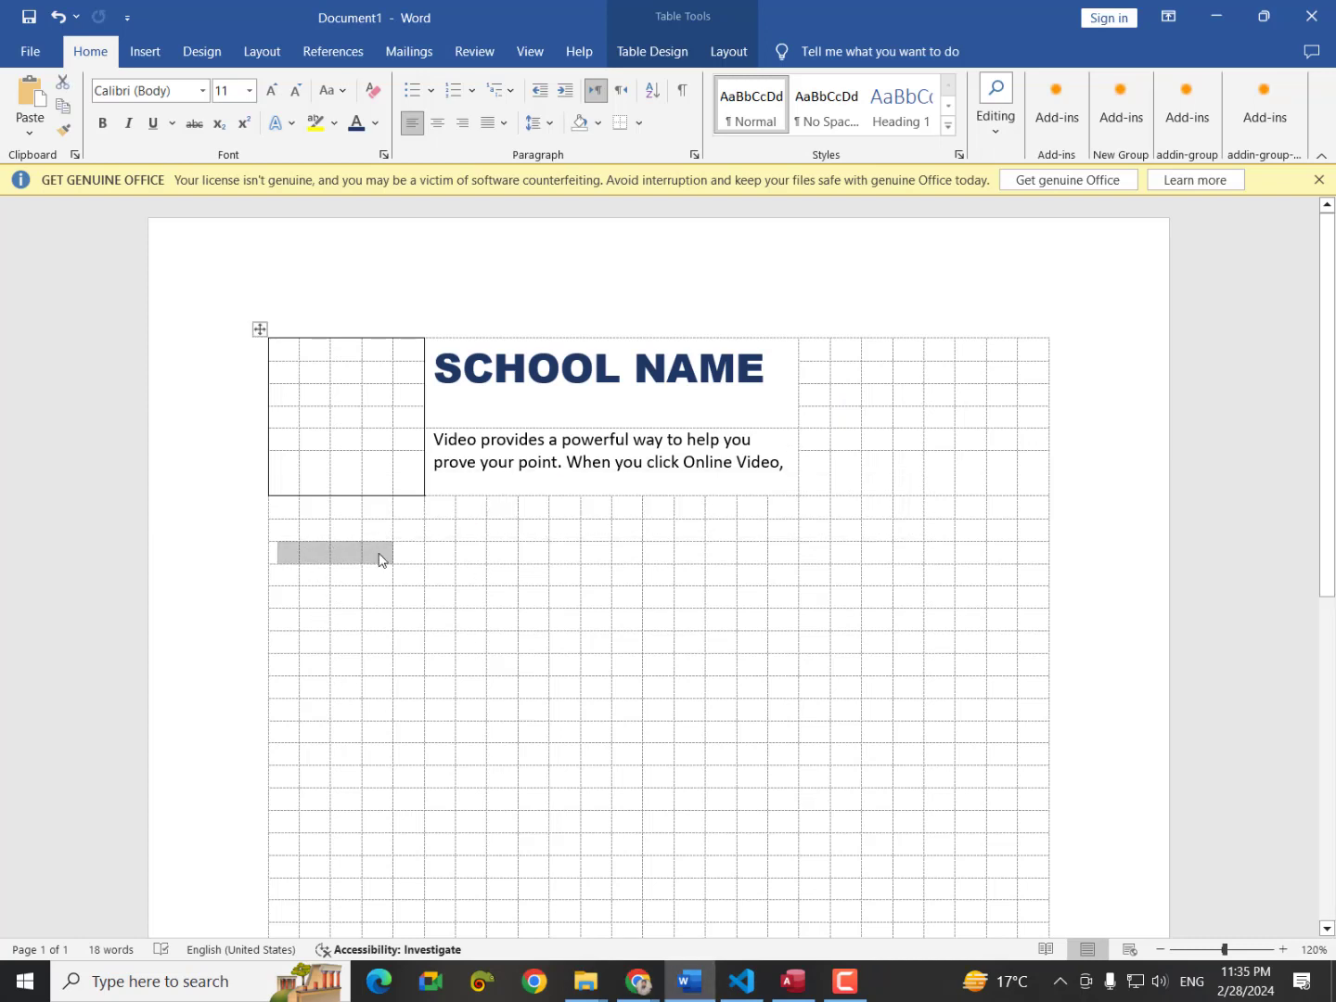
right_click(379, 555)
left_click(447, 756)
type("Student ")
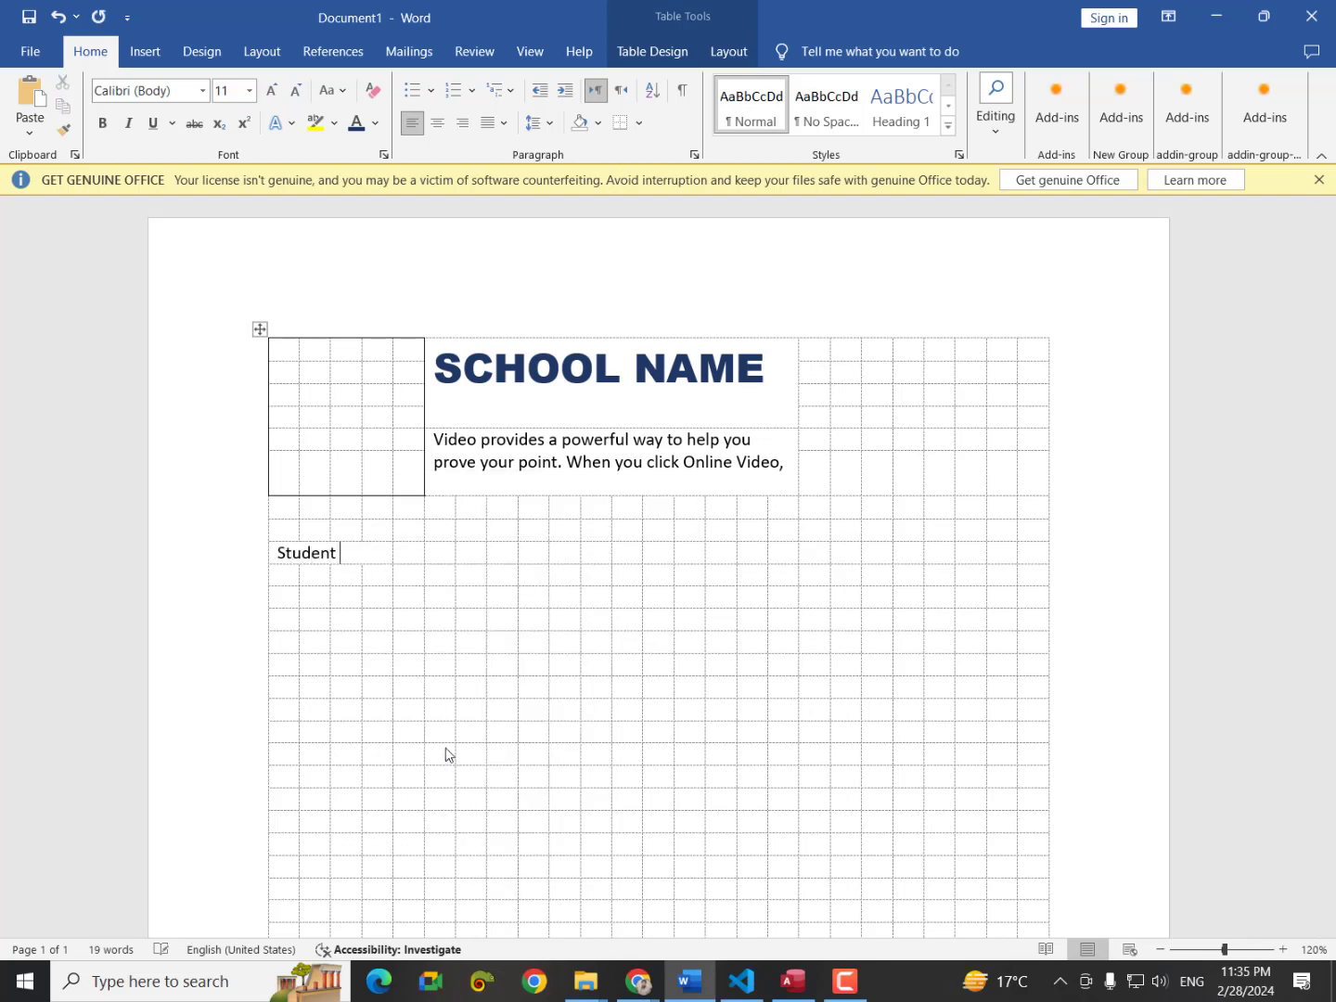
type("Name")
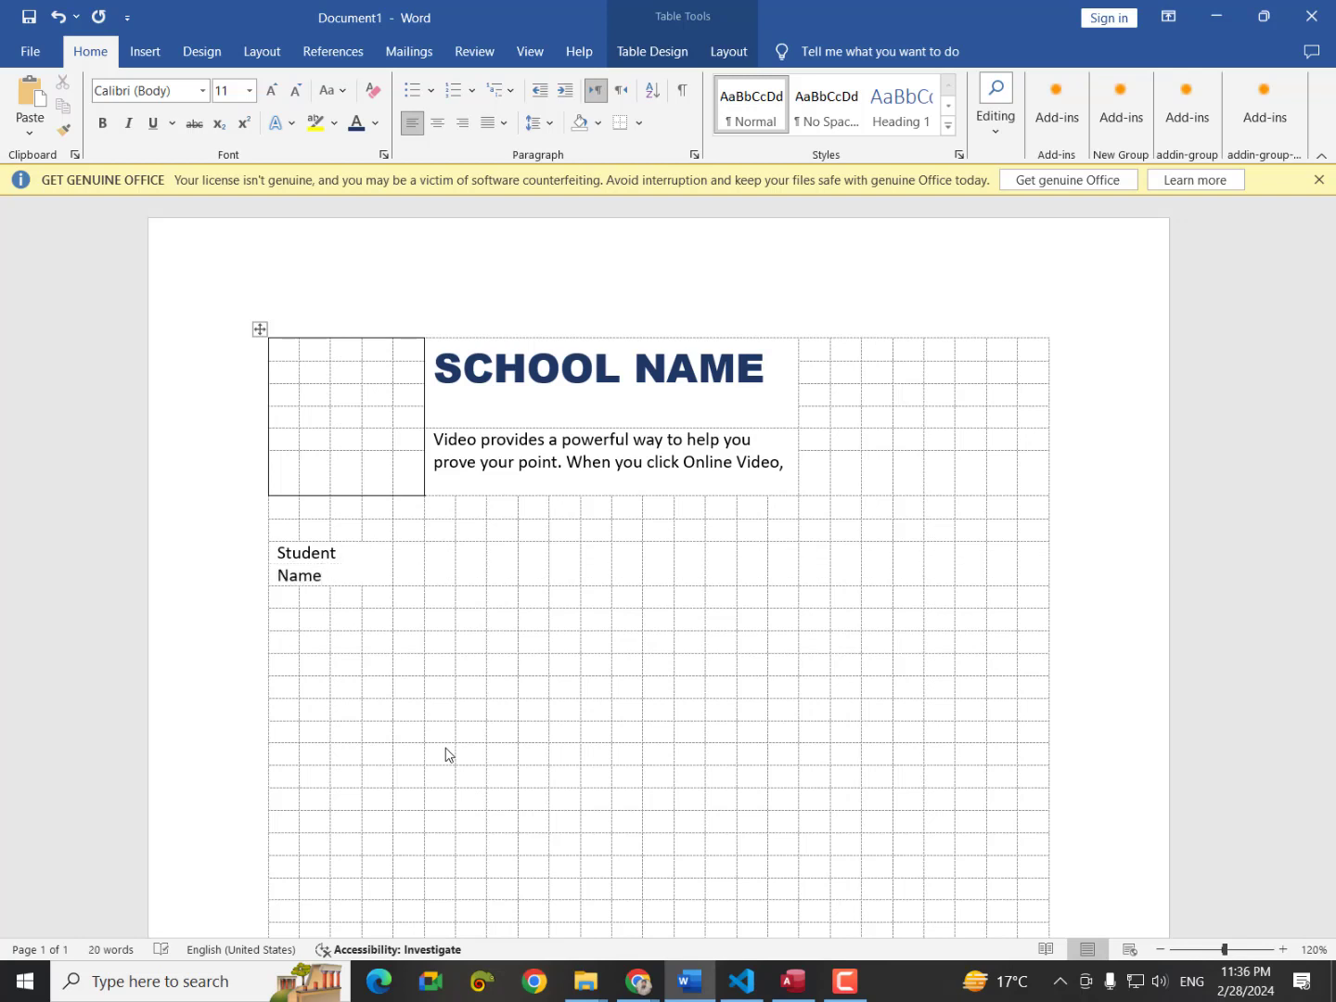
Merge the Student Name cells again so the label fits on one line.
triple_click(403, 560)
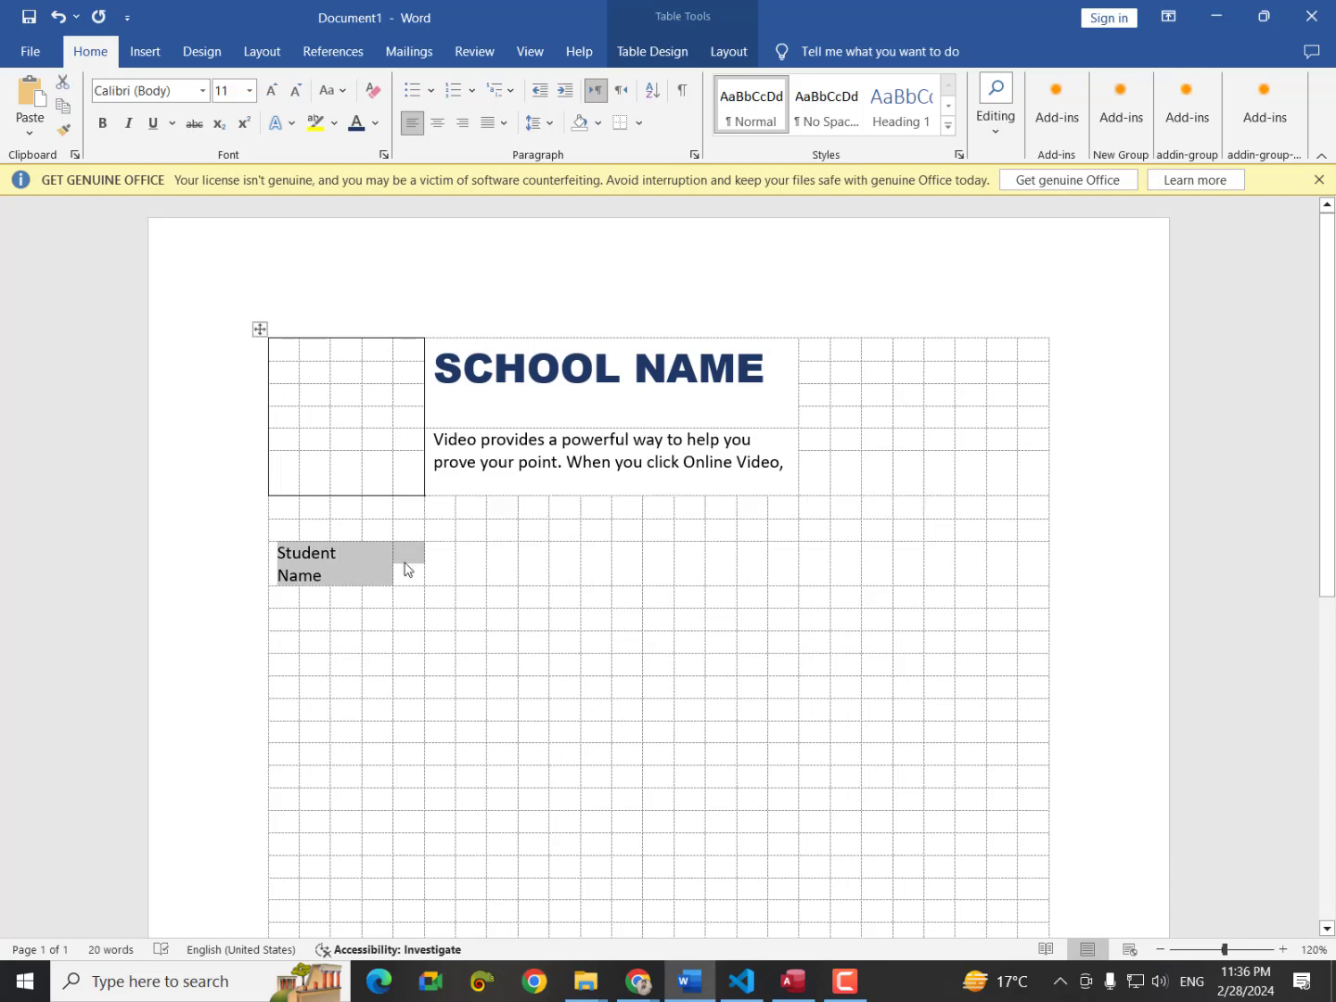
right_click(406, 568)
left_click(461, 767)
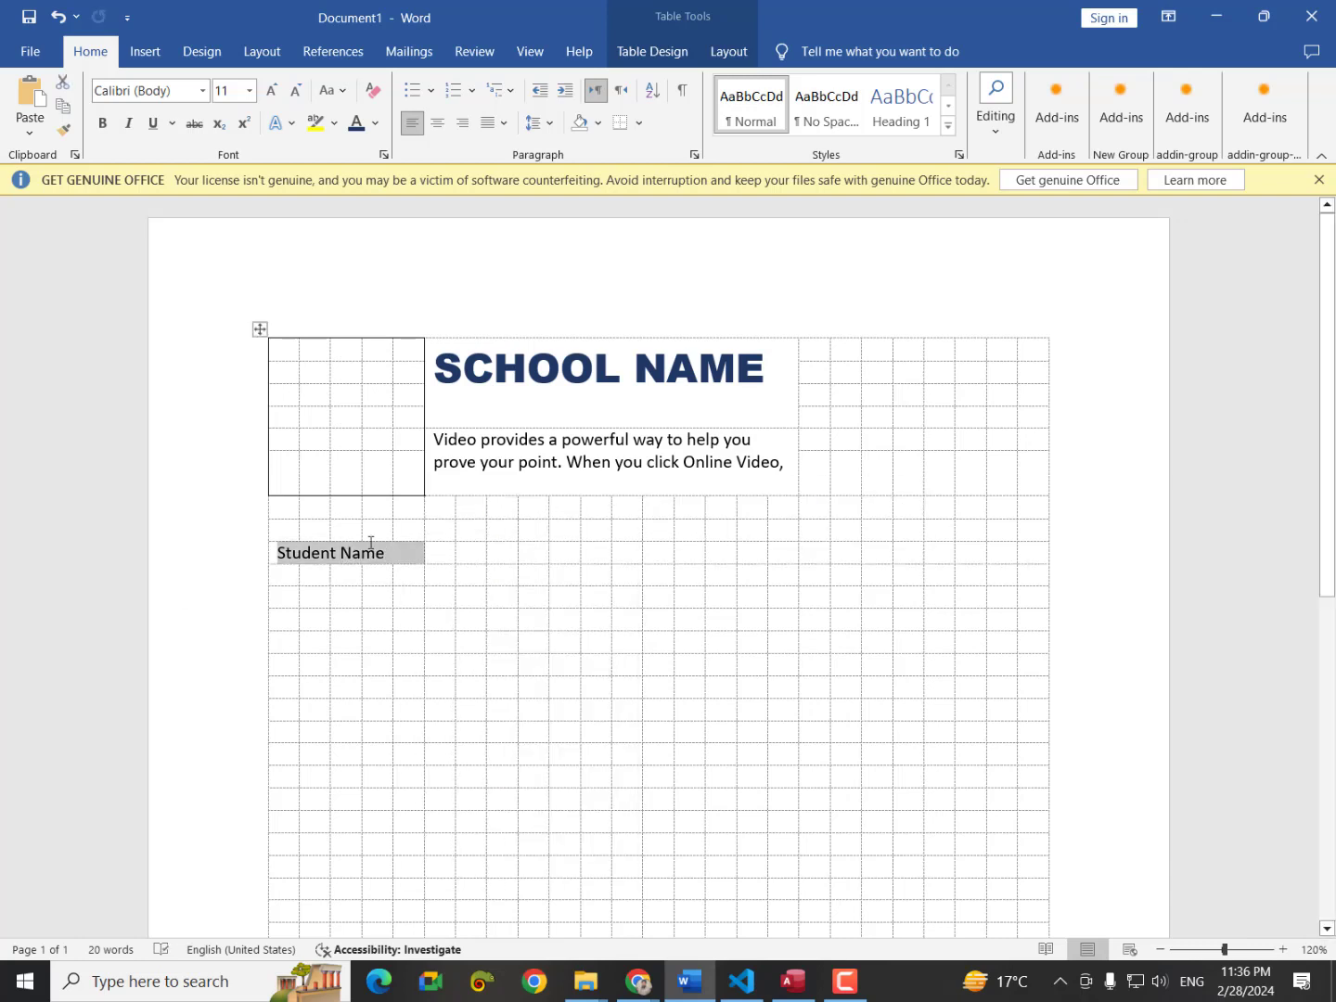
left_click(429, 554)
left_click(438, 560)
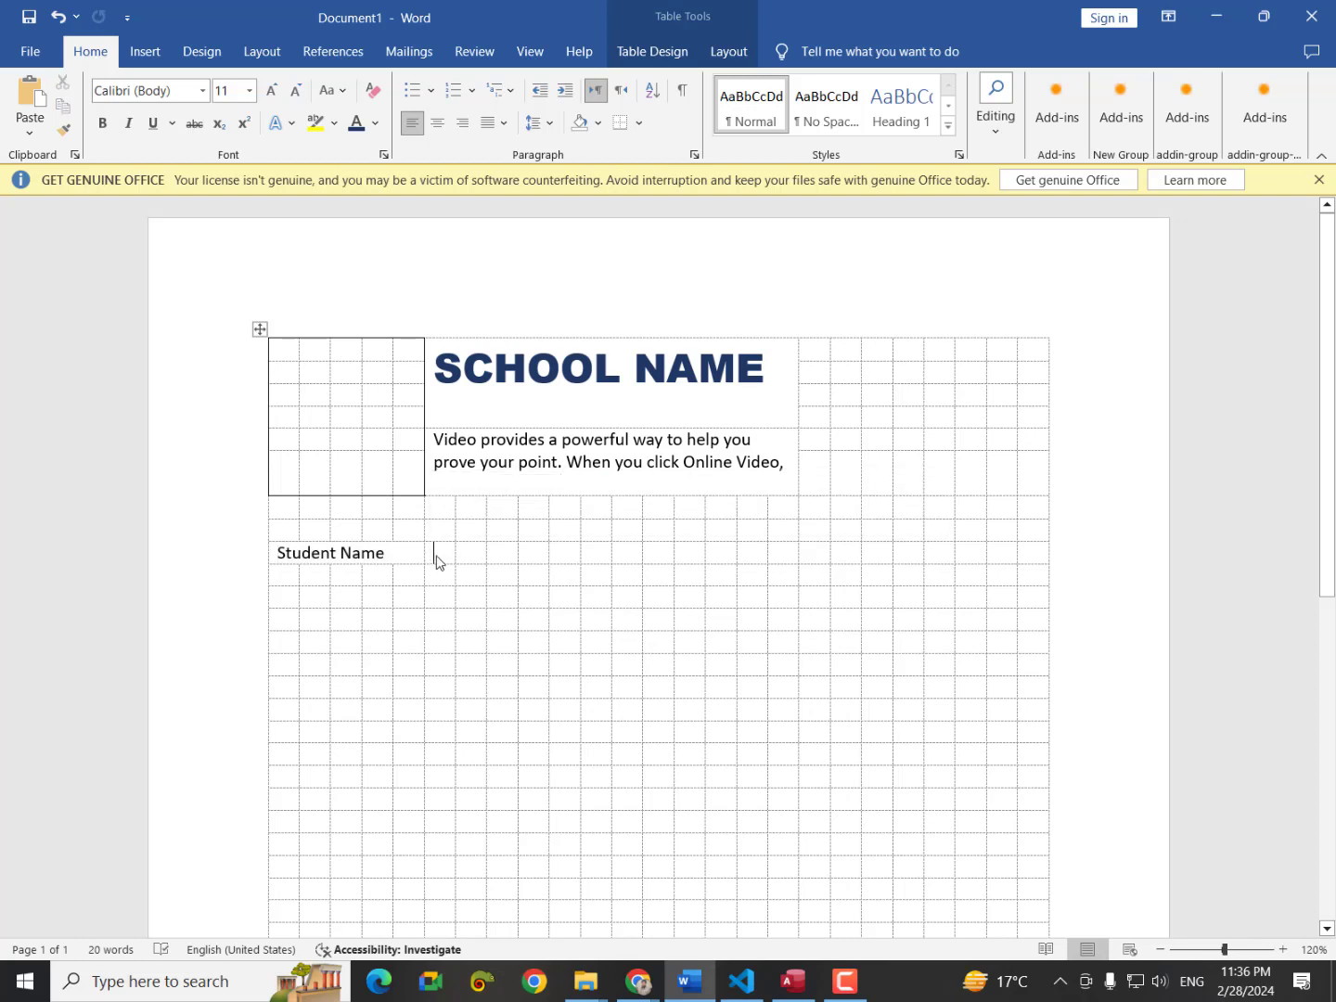
left_click_drag(437, 560, 621, 564)
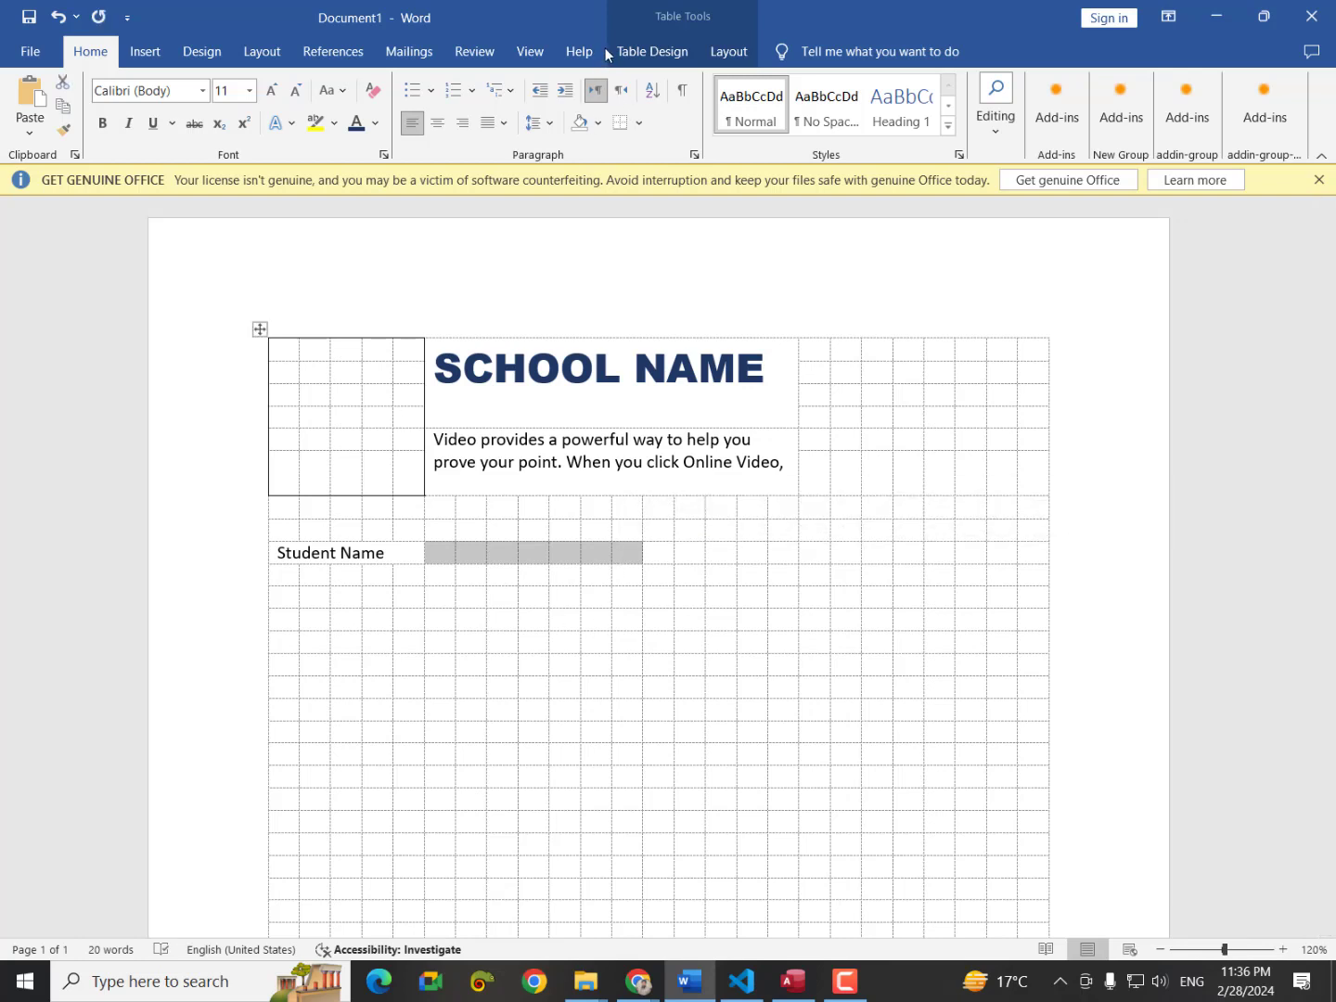
Add a bottom border under the blank cells beside Student Name.
left_click(633, 57)
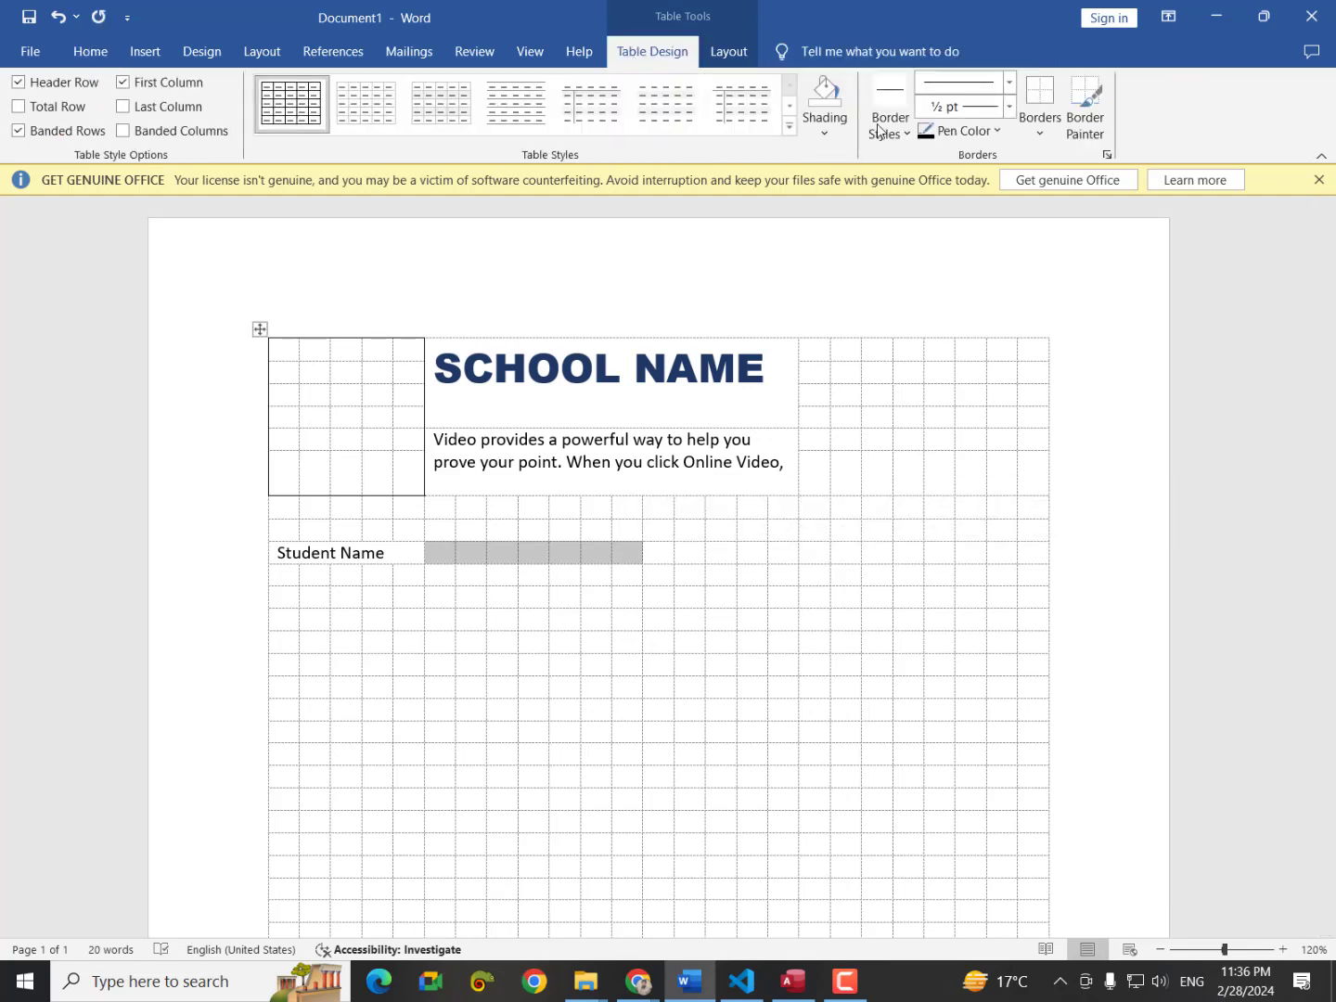
left_click(1056, 121)
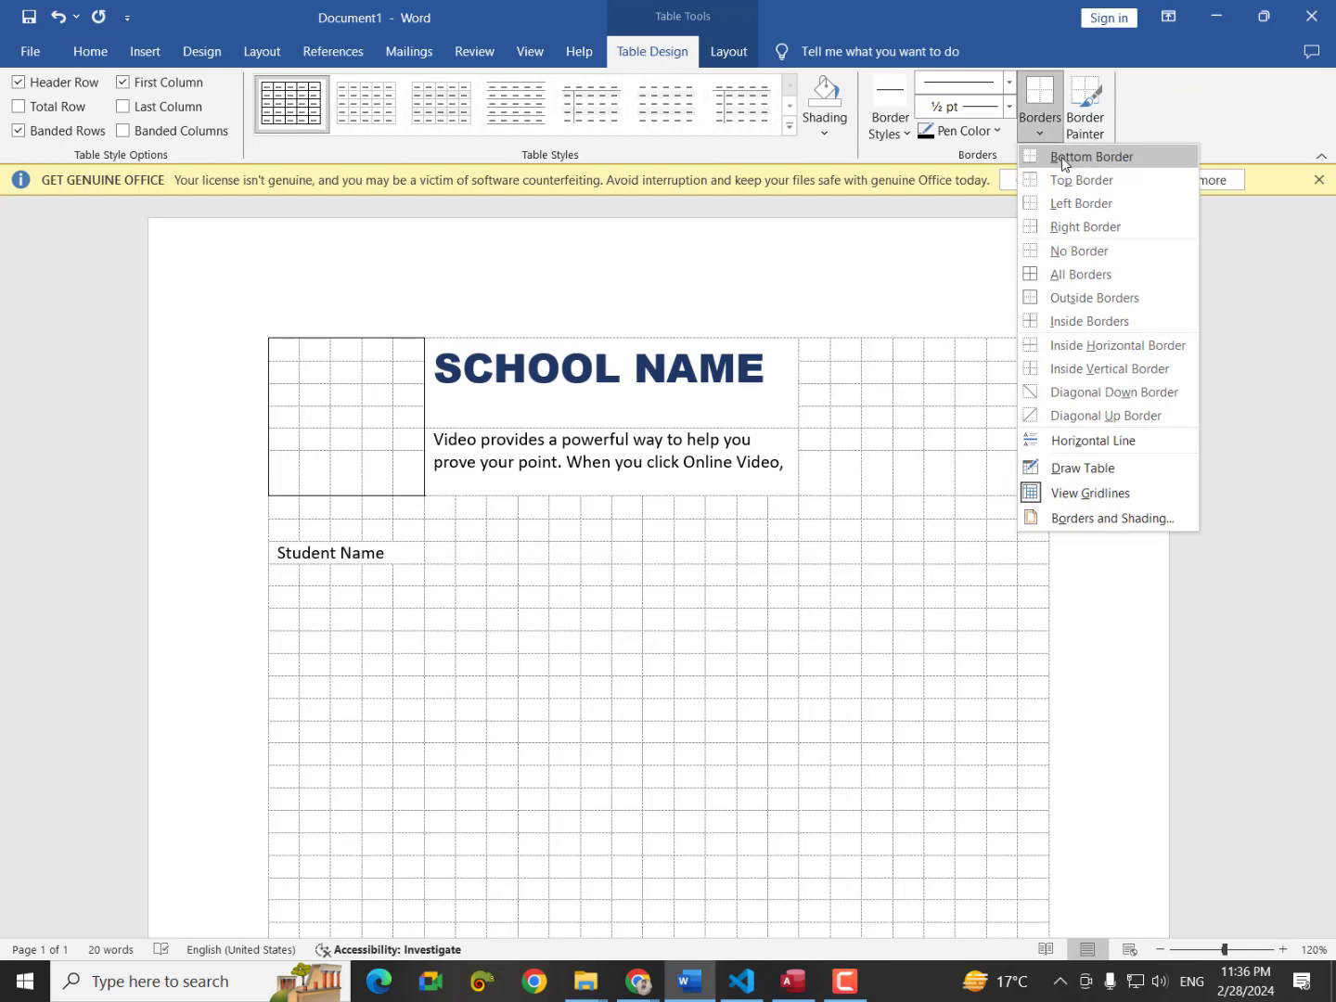
left_click(1061, 157)
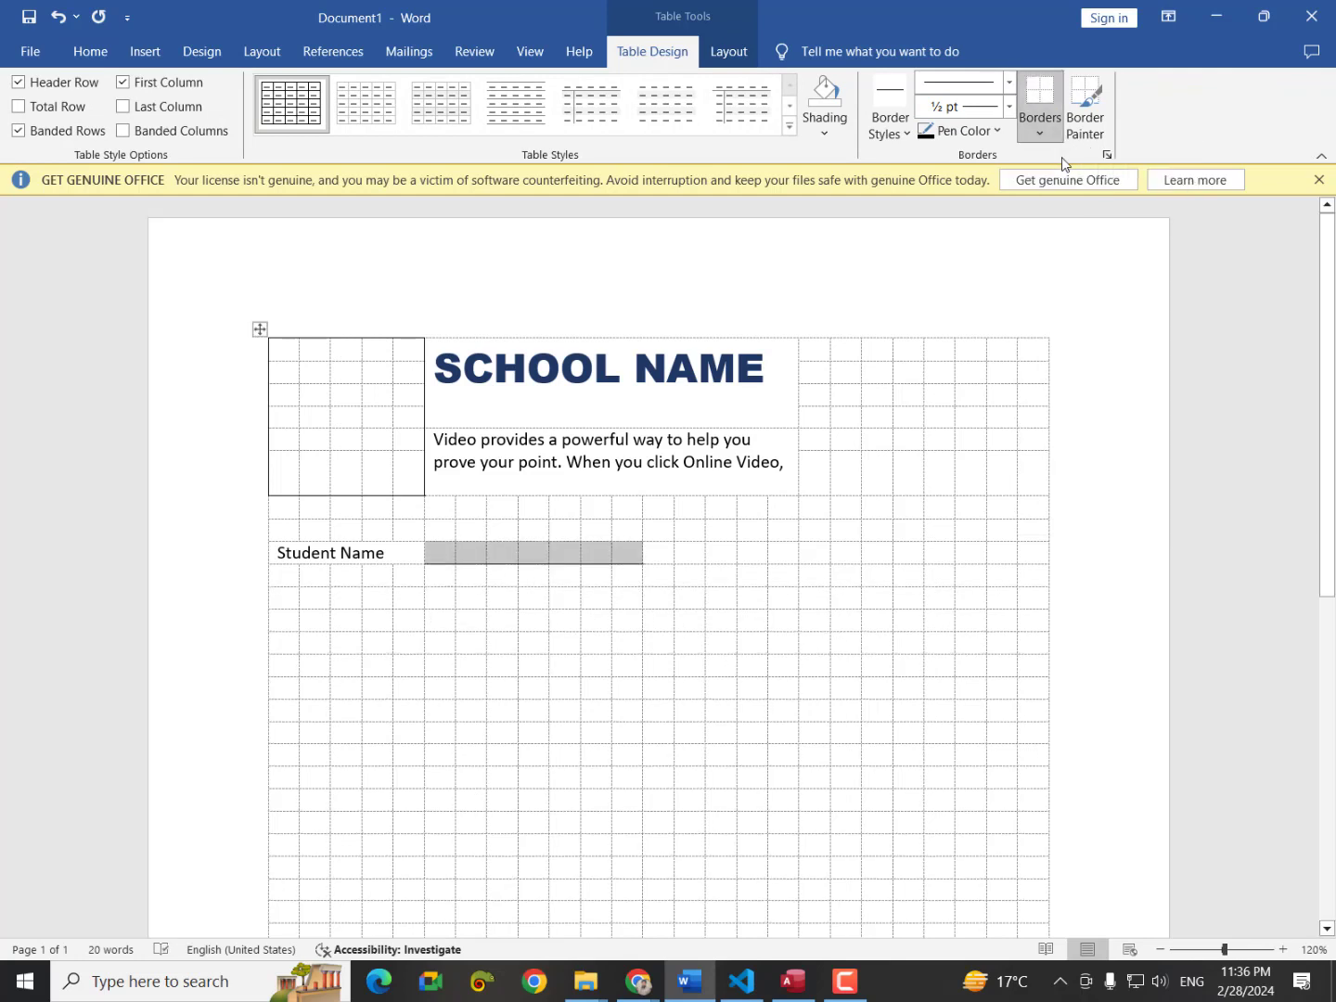
left_click(661, 554)
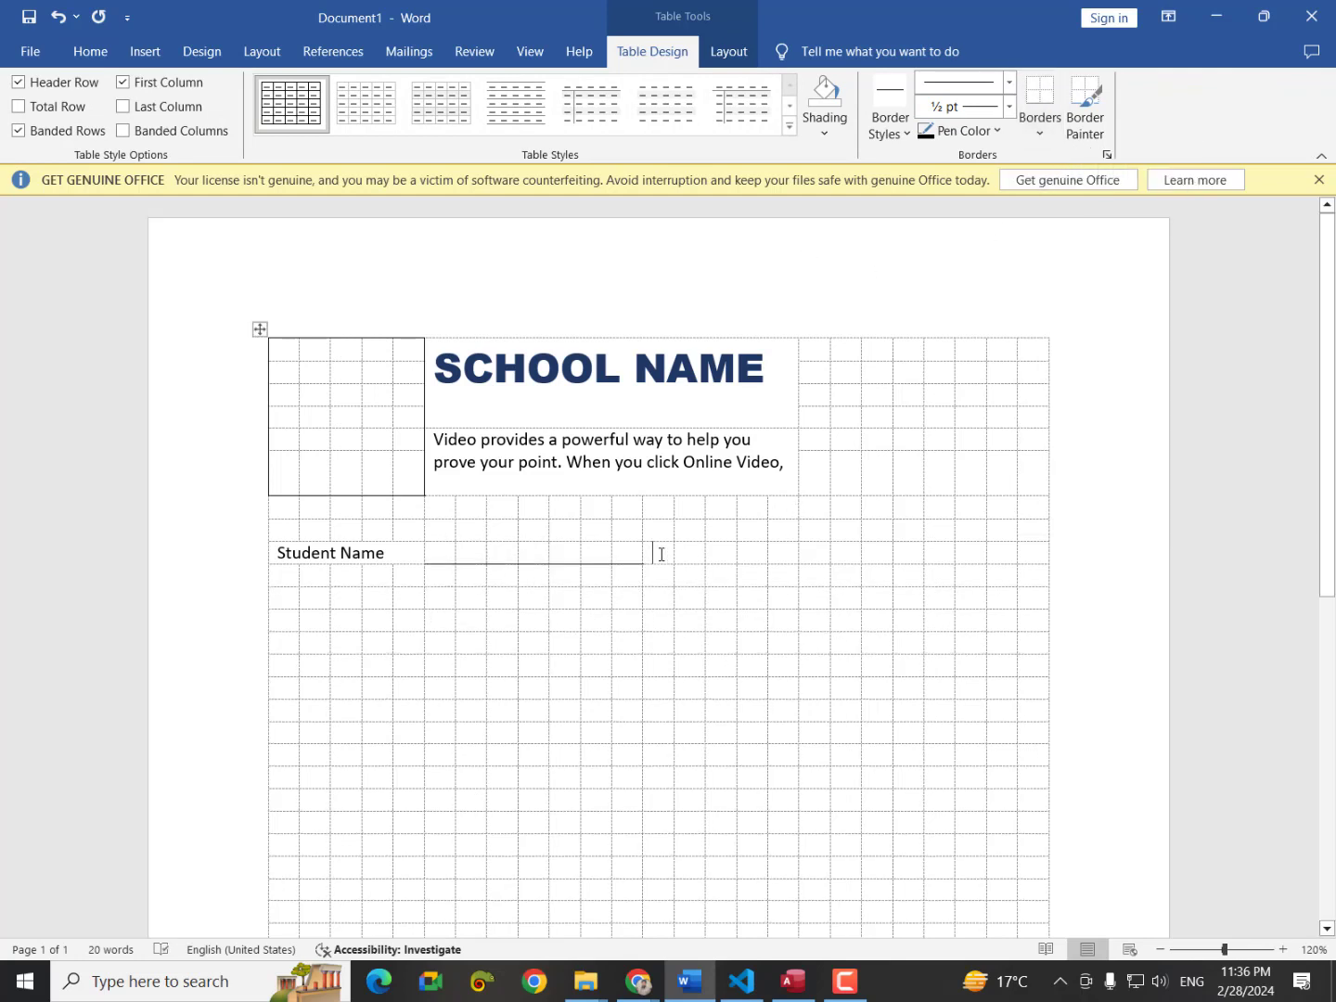
Merge the next cells and type the label 'Class Name'.
left_click_drag(661, 554, 766, 558)
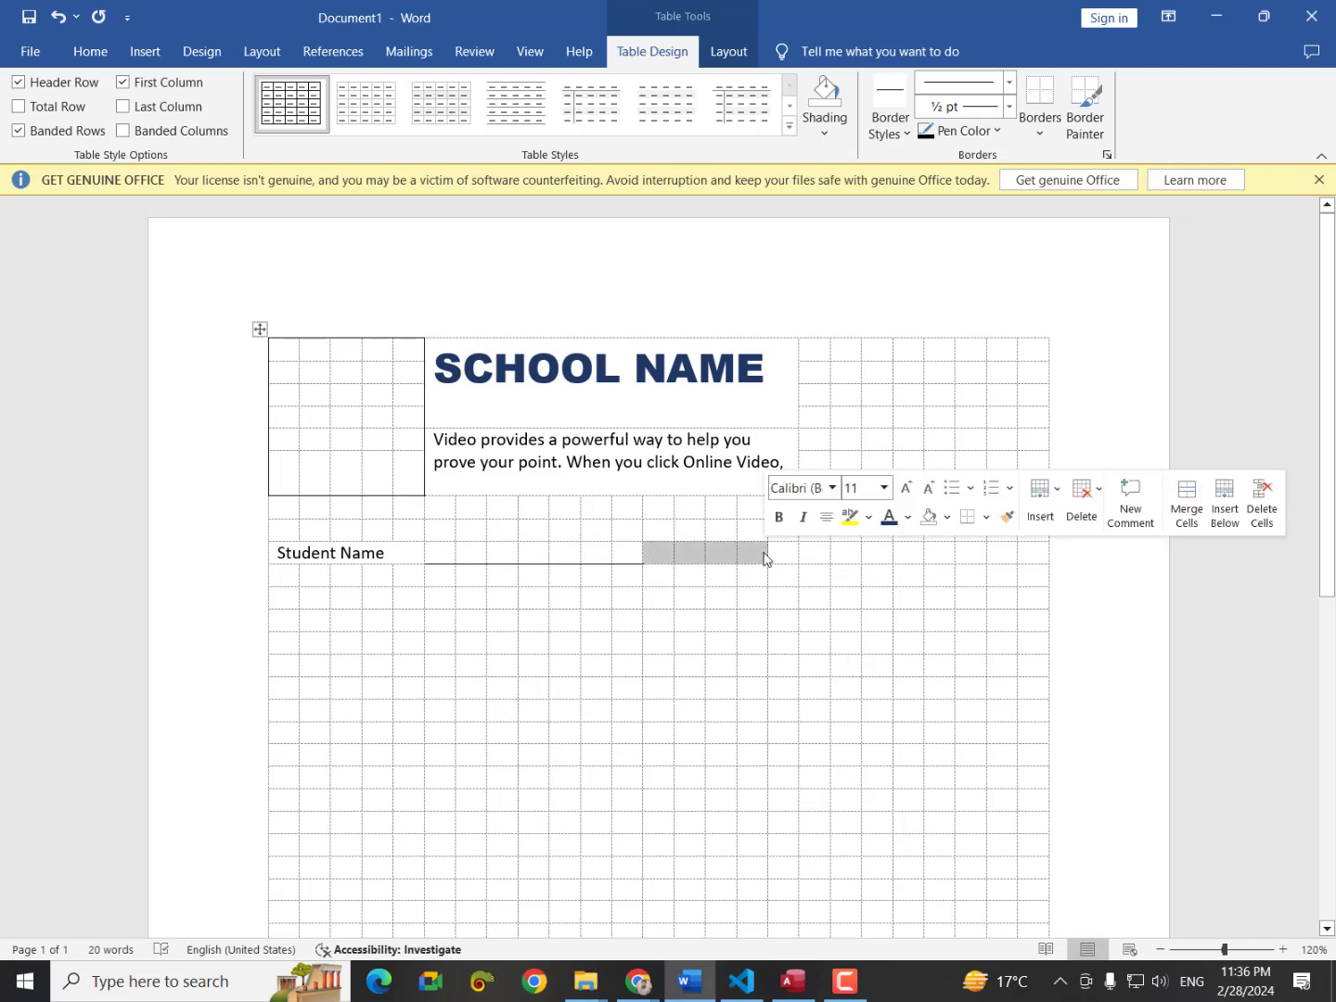
right_click(763, 557)
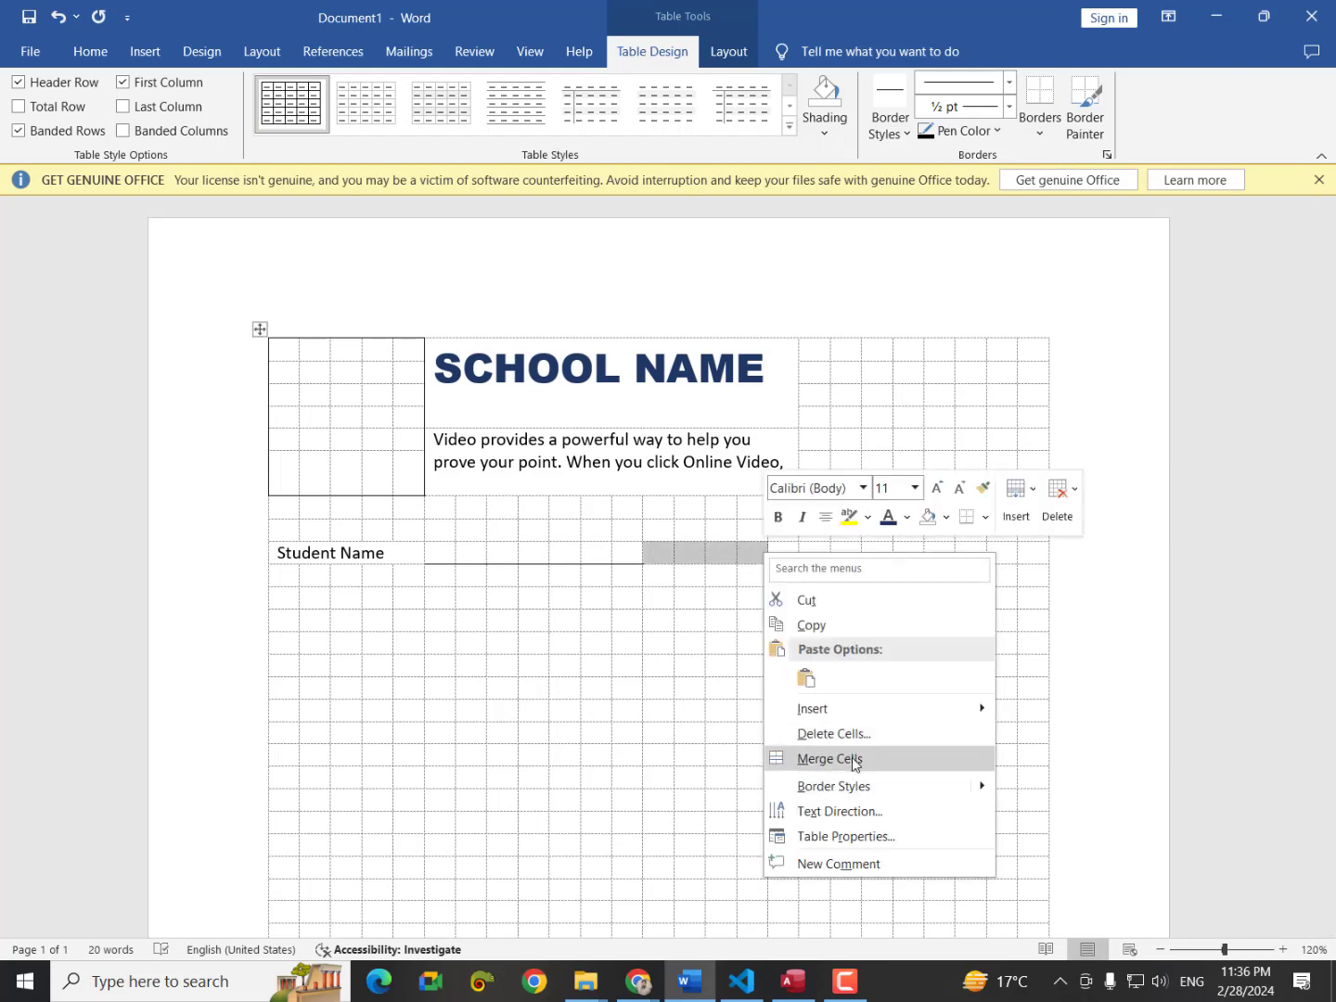
left_click(849, 756)
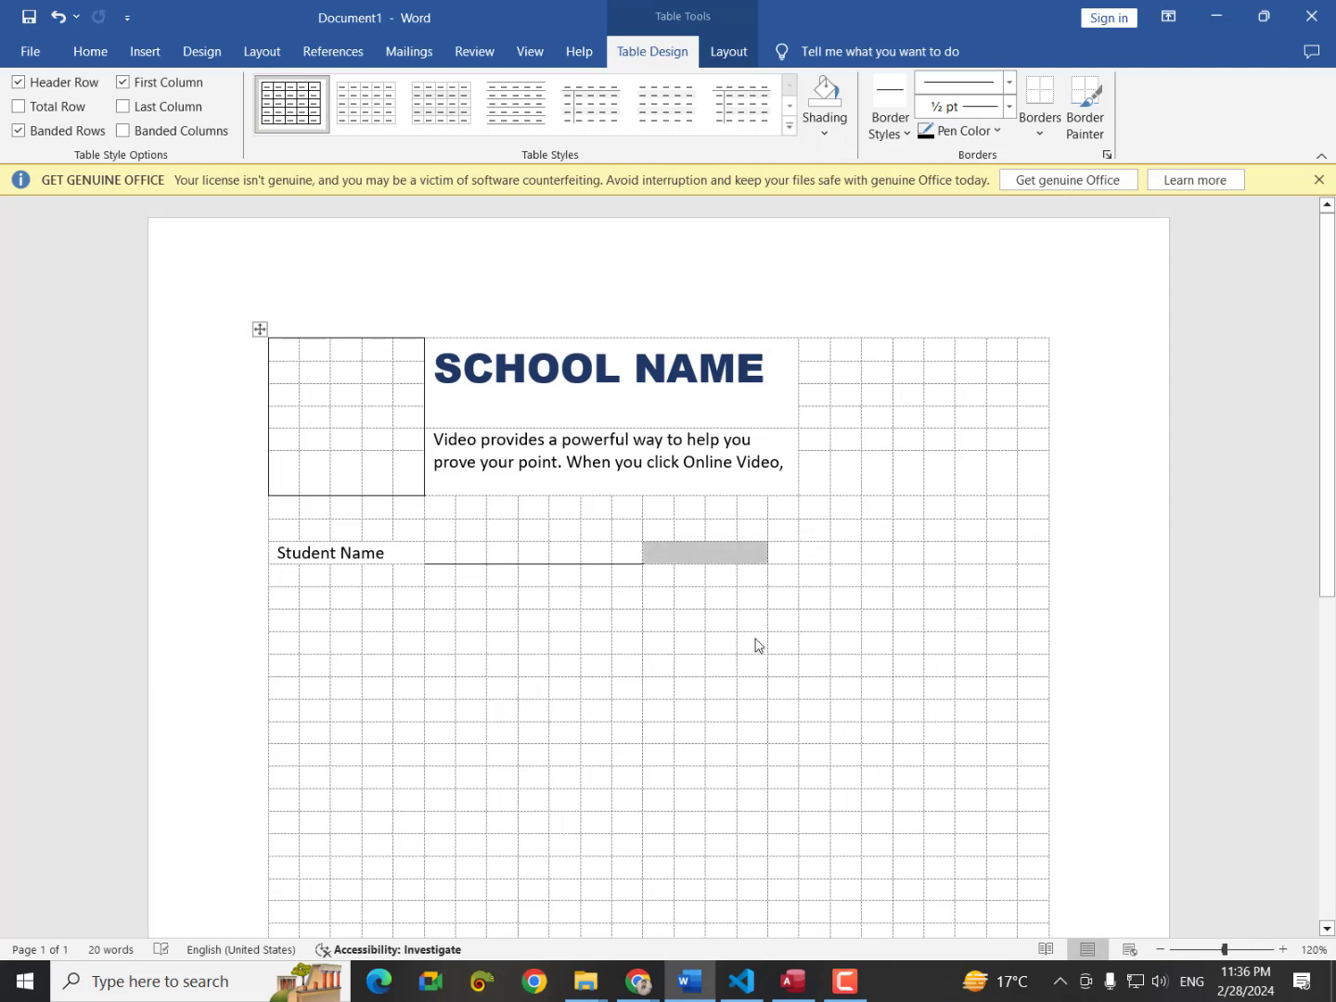
type("Class")
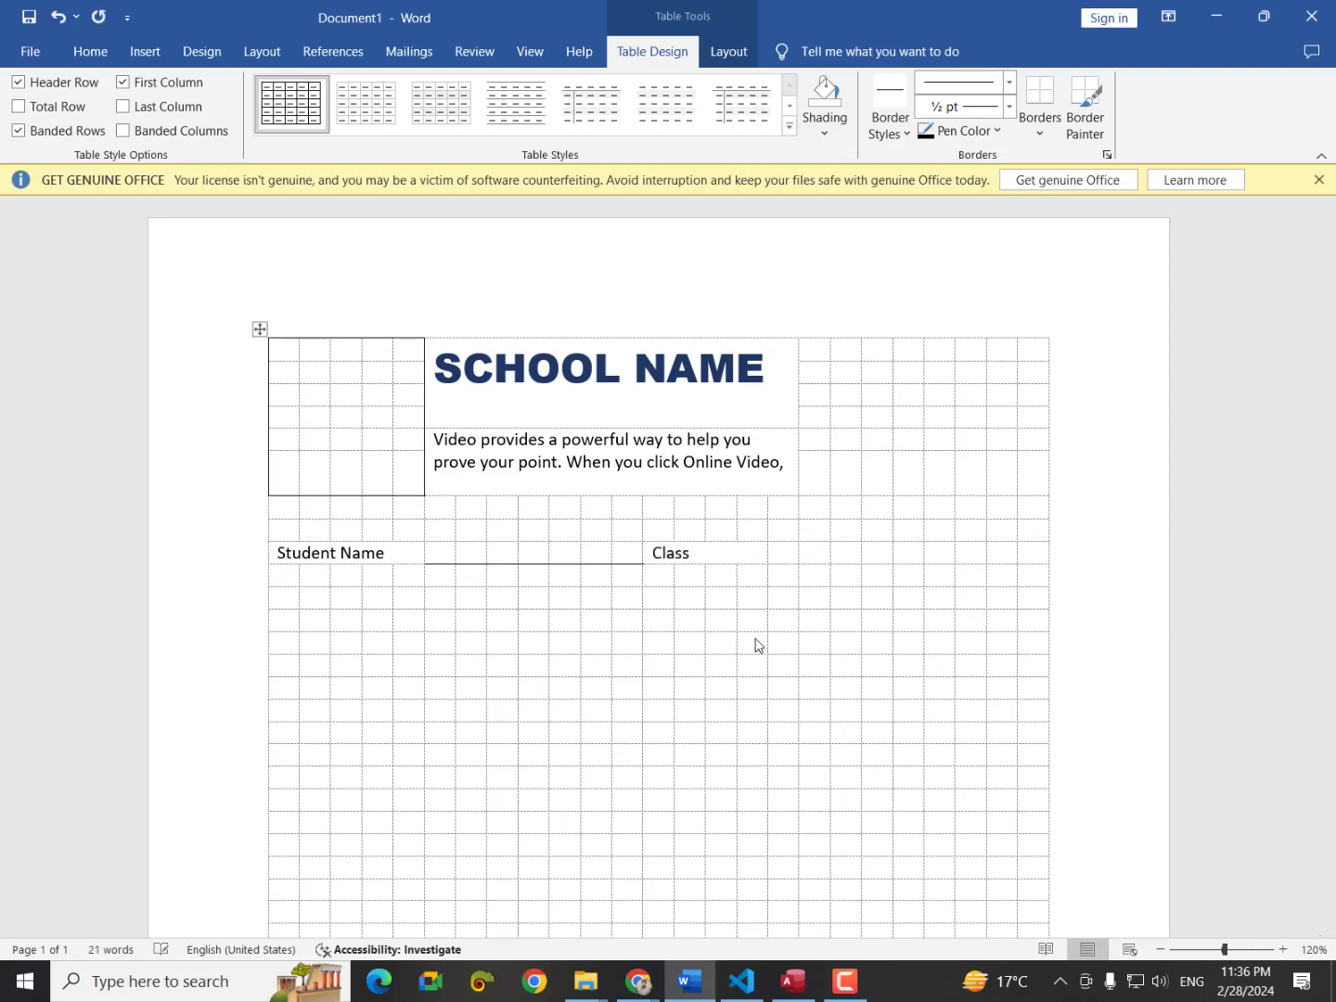
type(" Name")
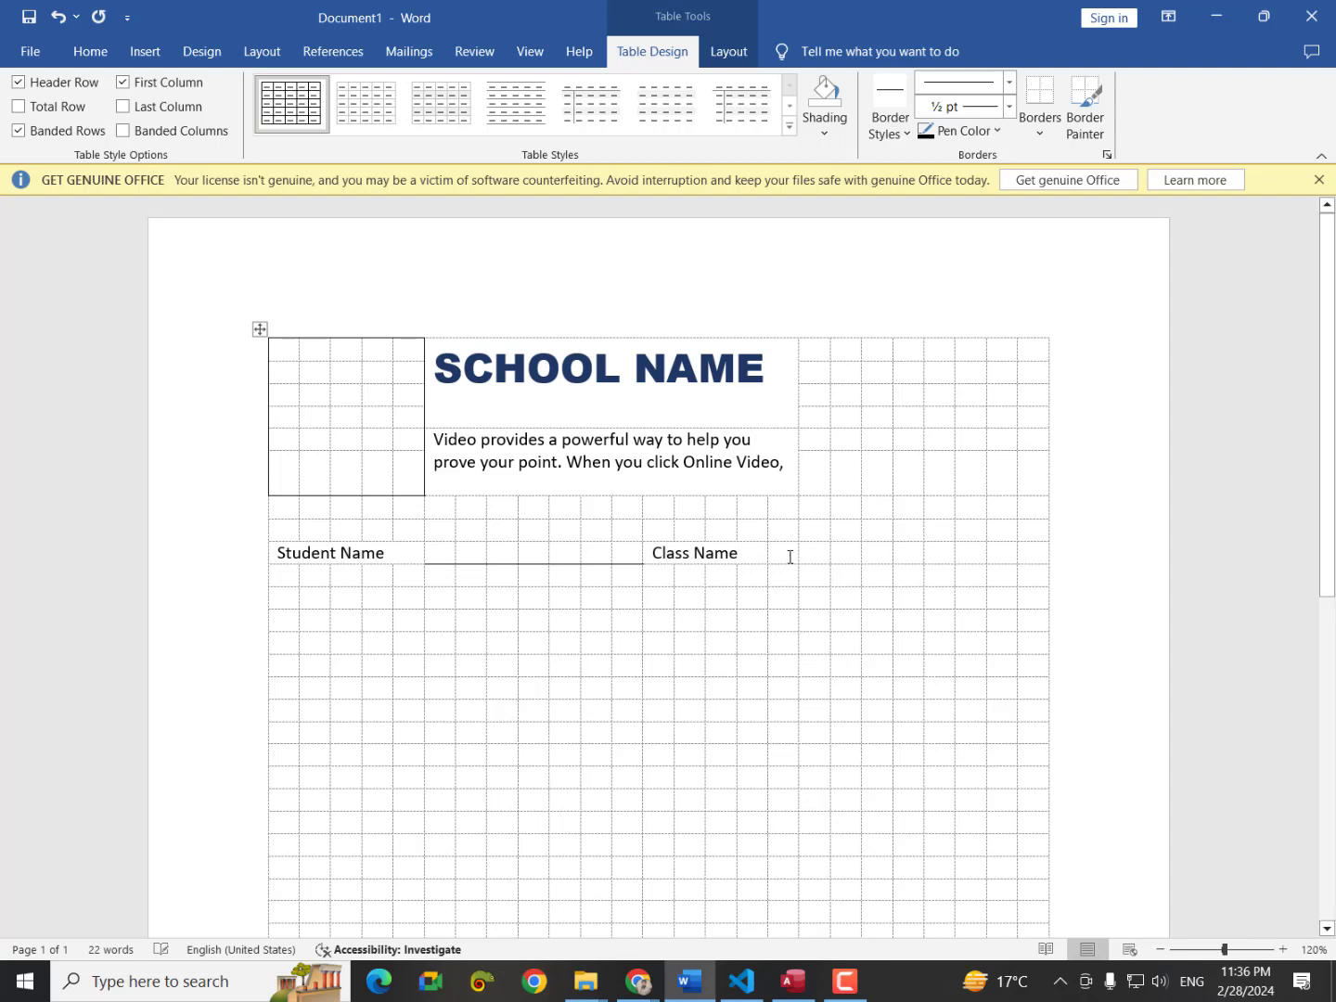
Underline the blank cells right of Class Name and compare with the reference image.
left_click_drag(778, 552, 1048, 555)
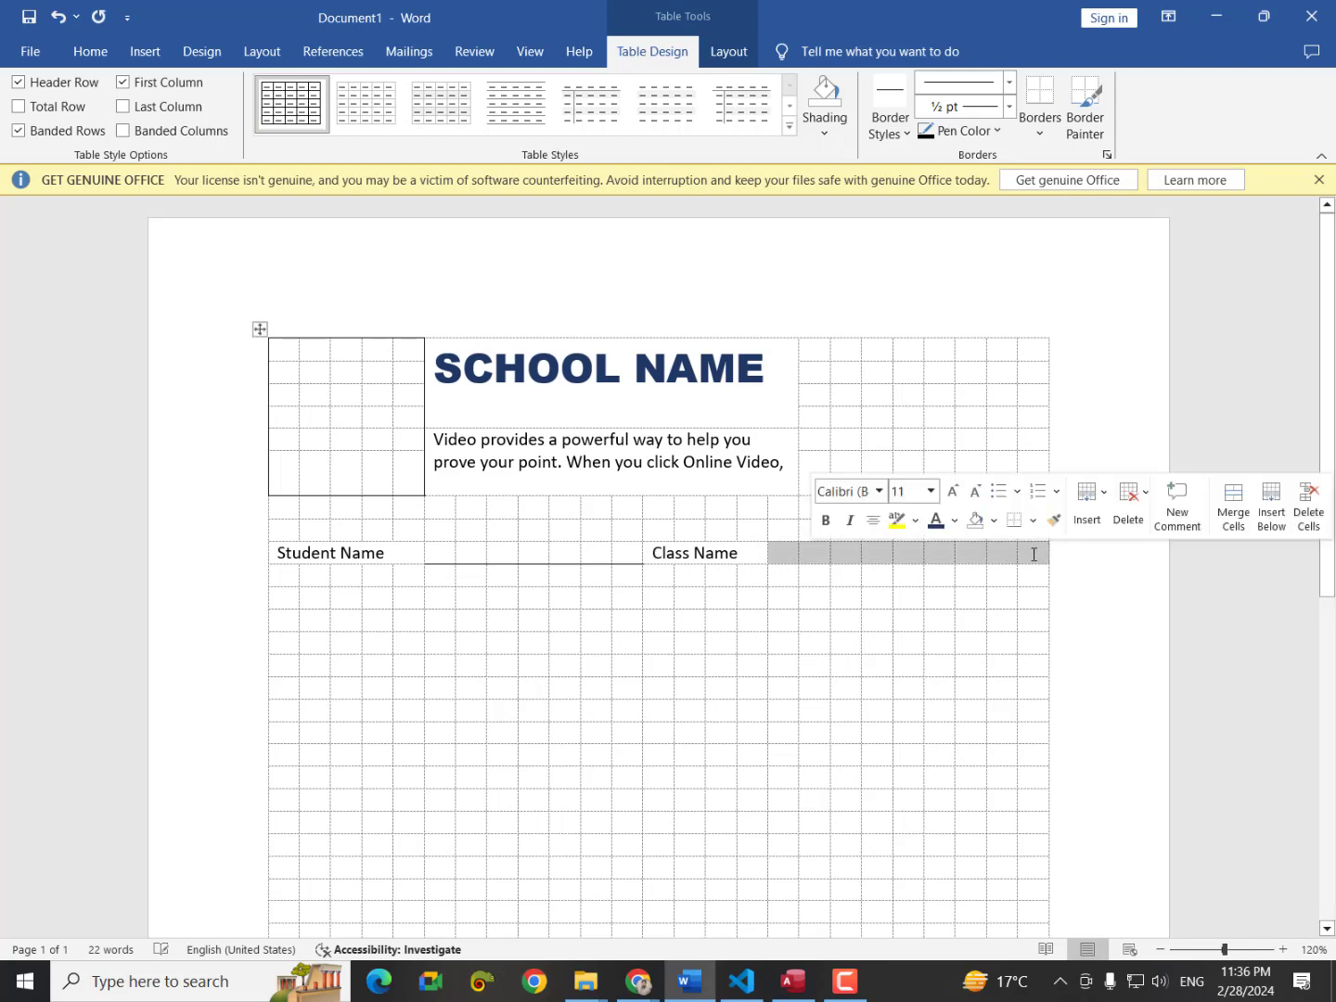
left_click(1040, 132)
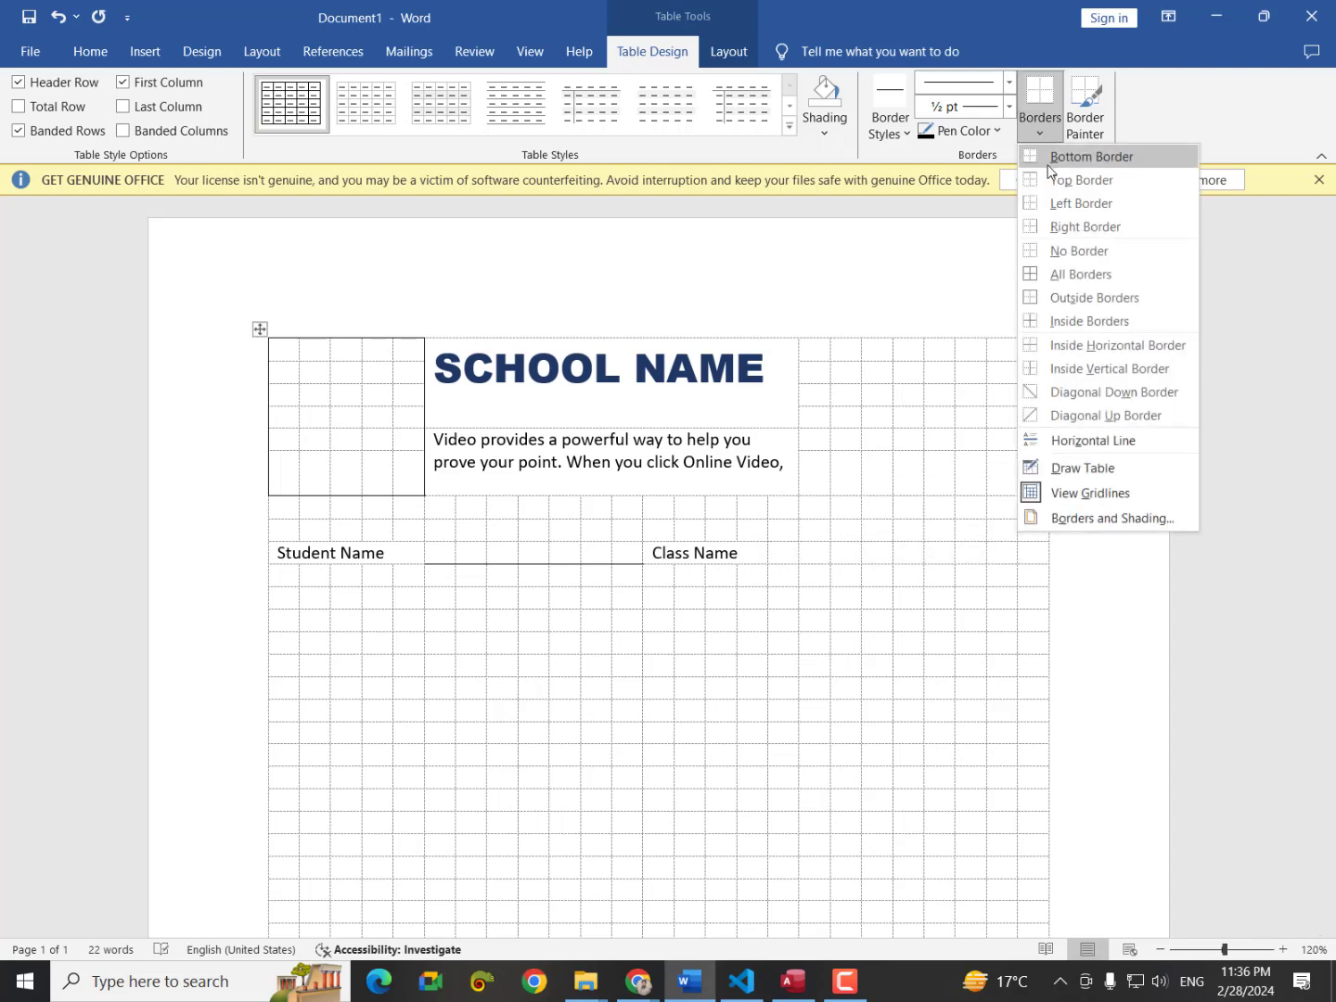
left_click(1047, 158)
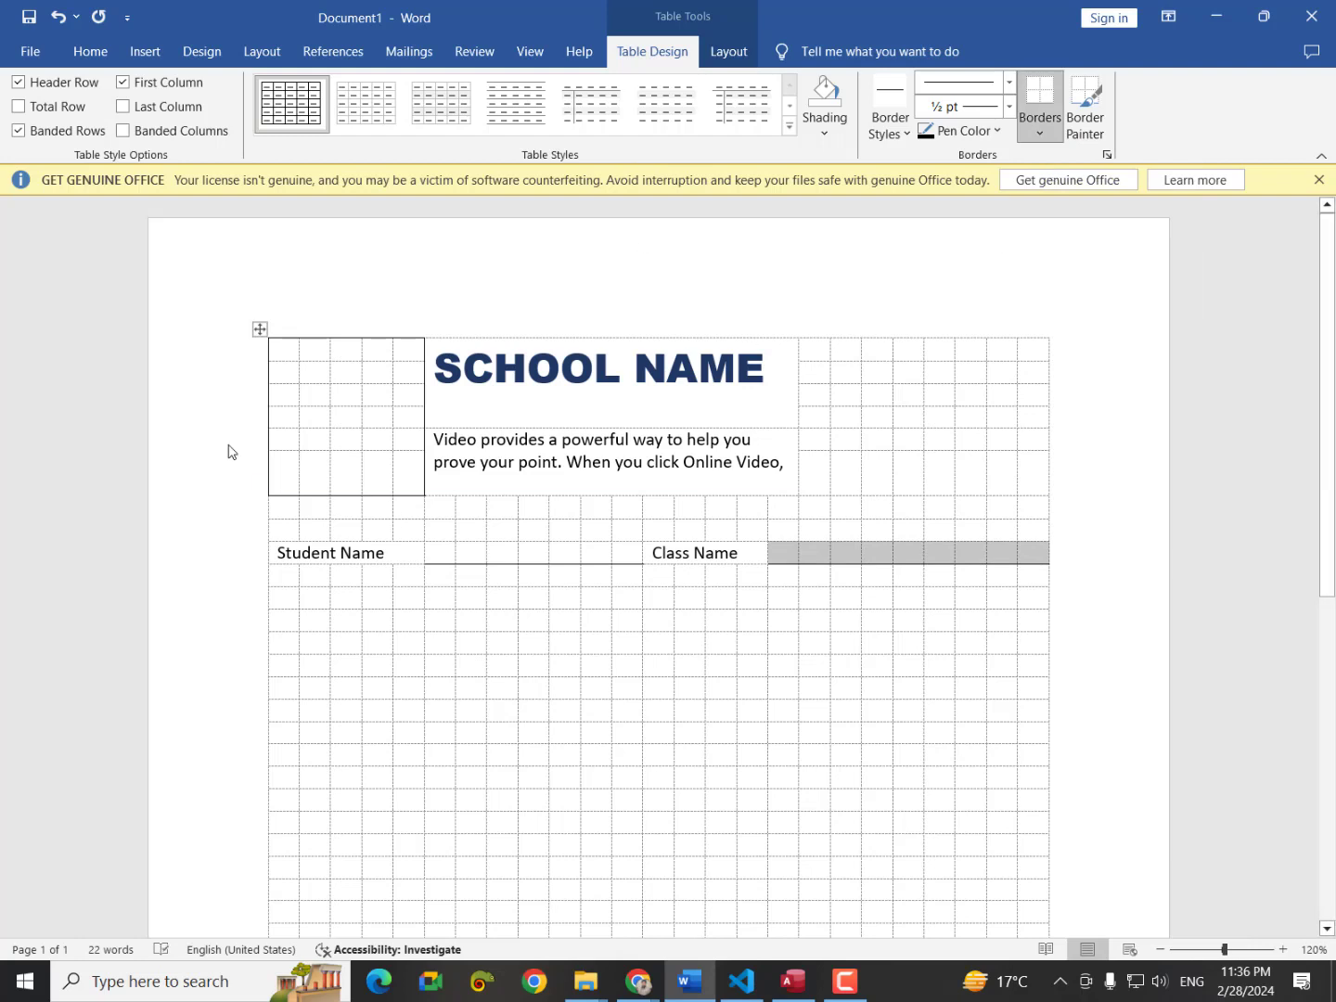
left_click(284, 598)
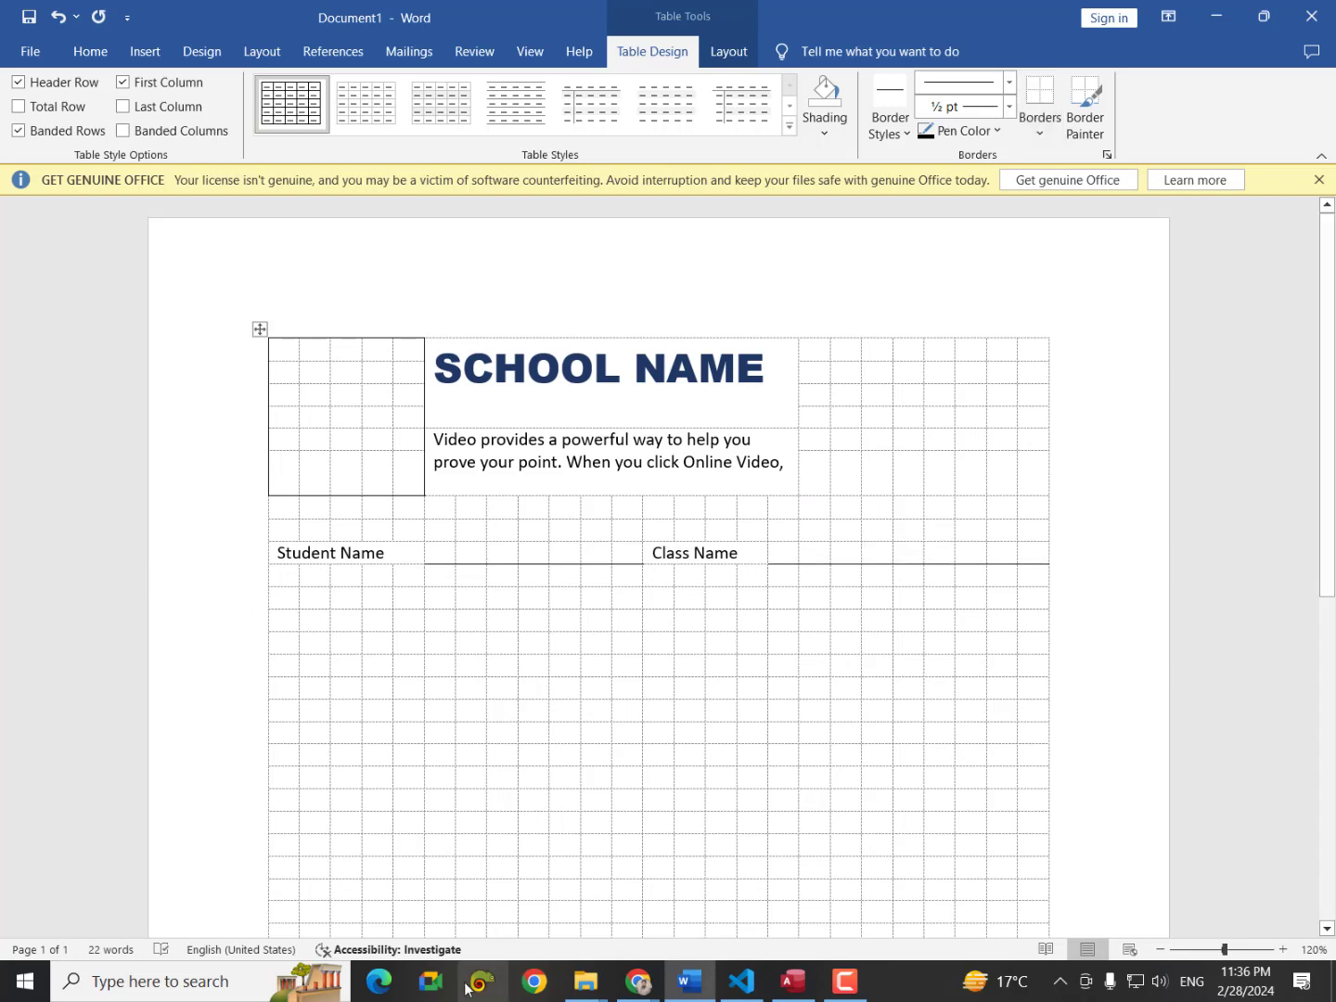
mouse_move(655, 989)
left_click(743, 909)
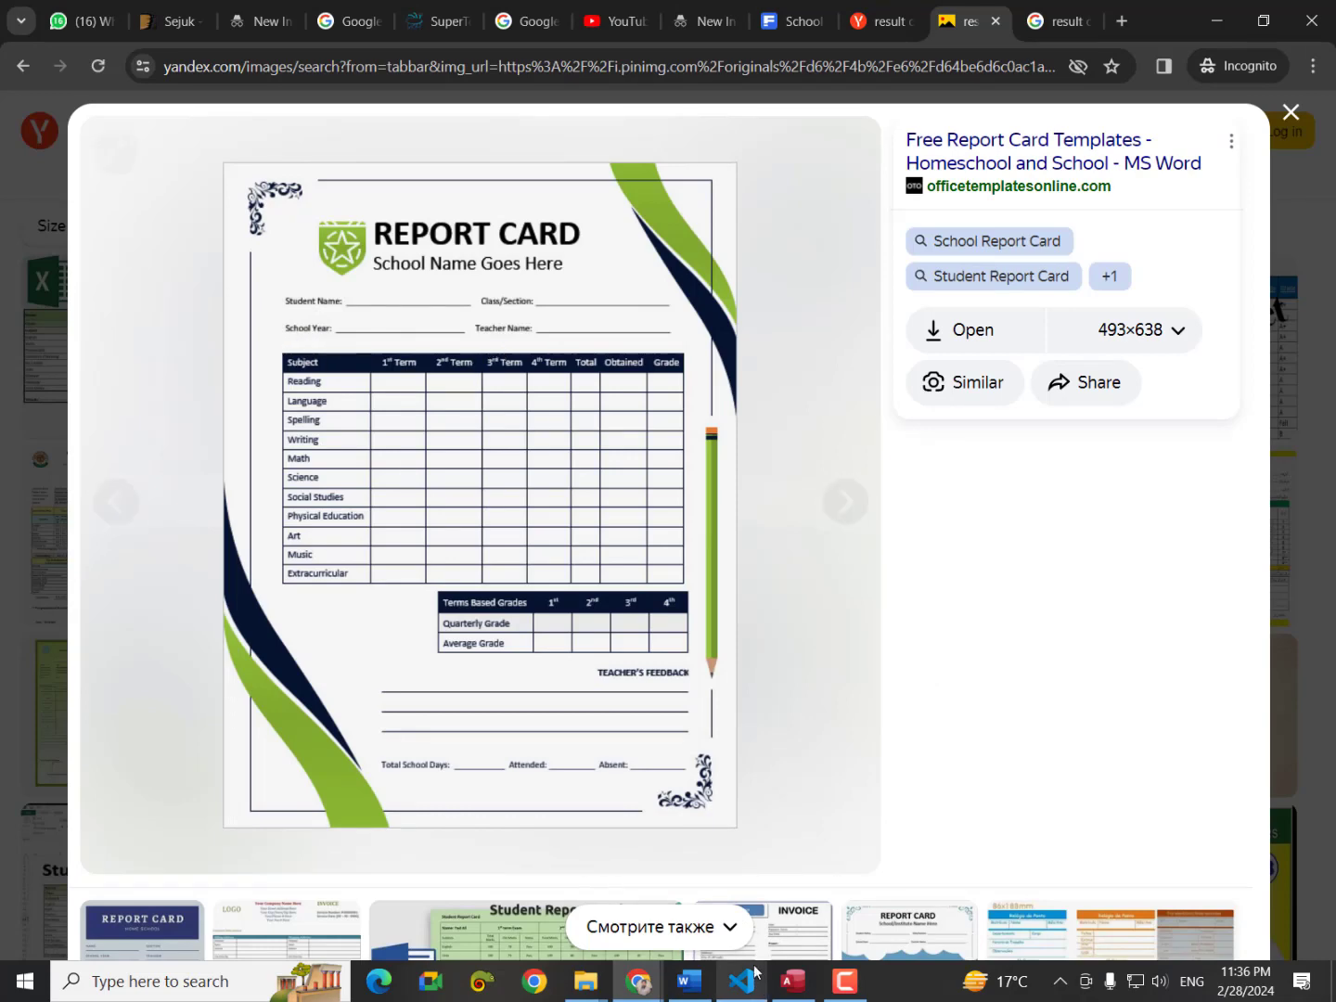
left_click(713, 988)
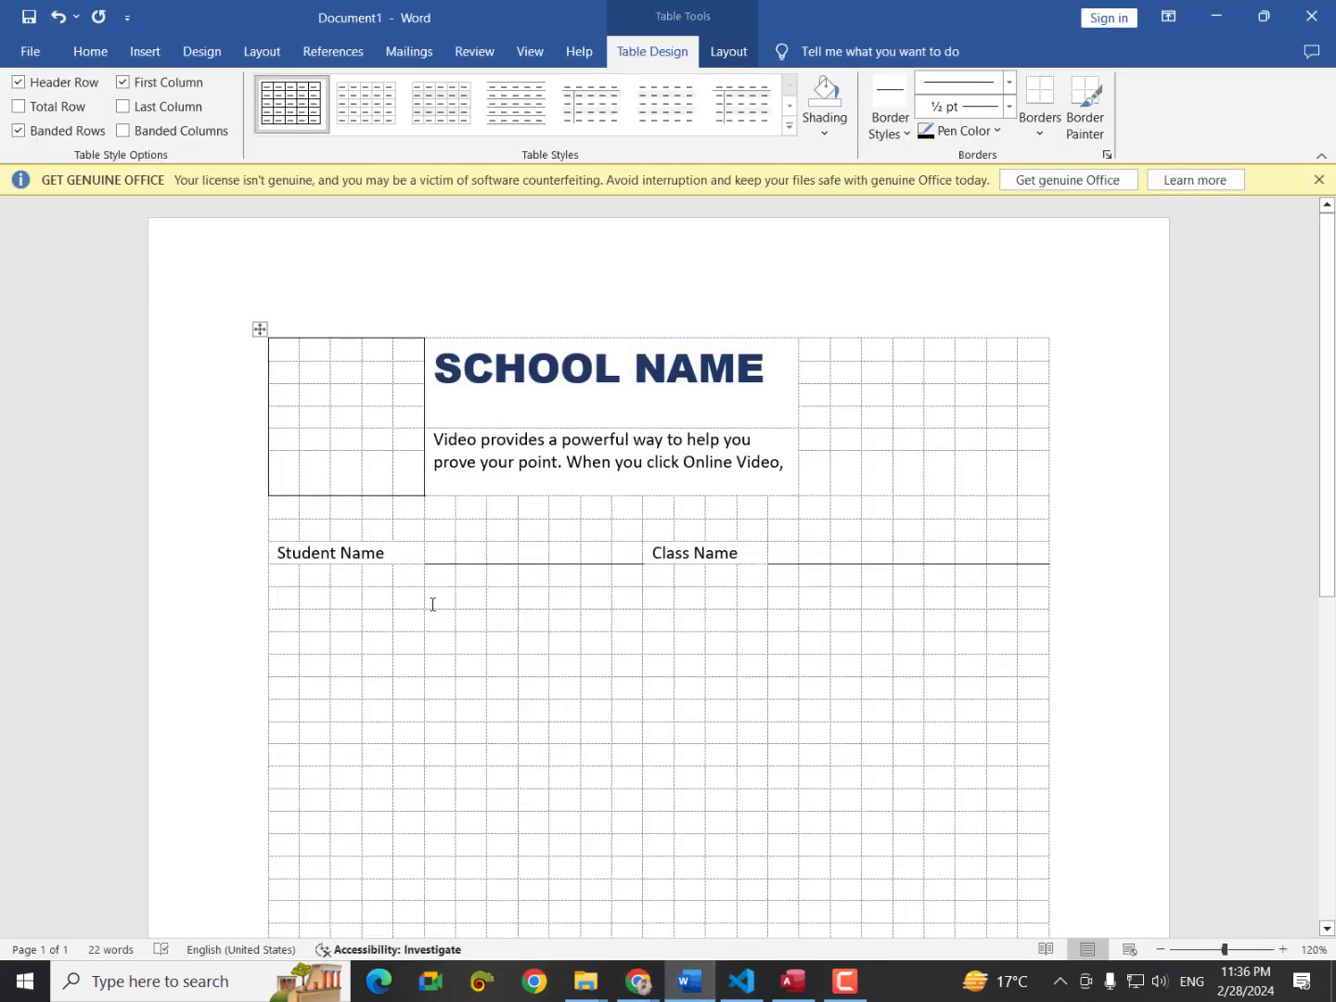
Merge four cells below Student Name into a Year label and underline the cells beside it.
left_click_drag(293, 596, 370, 597)
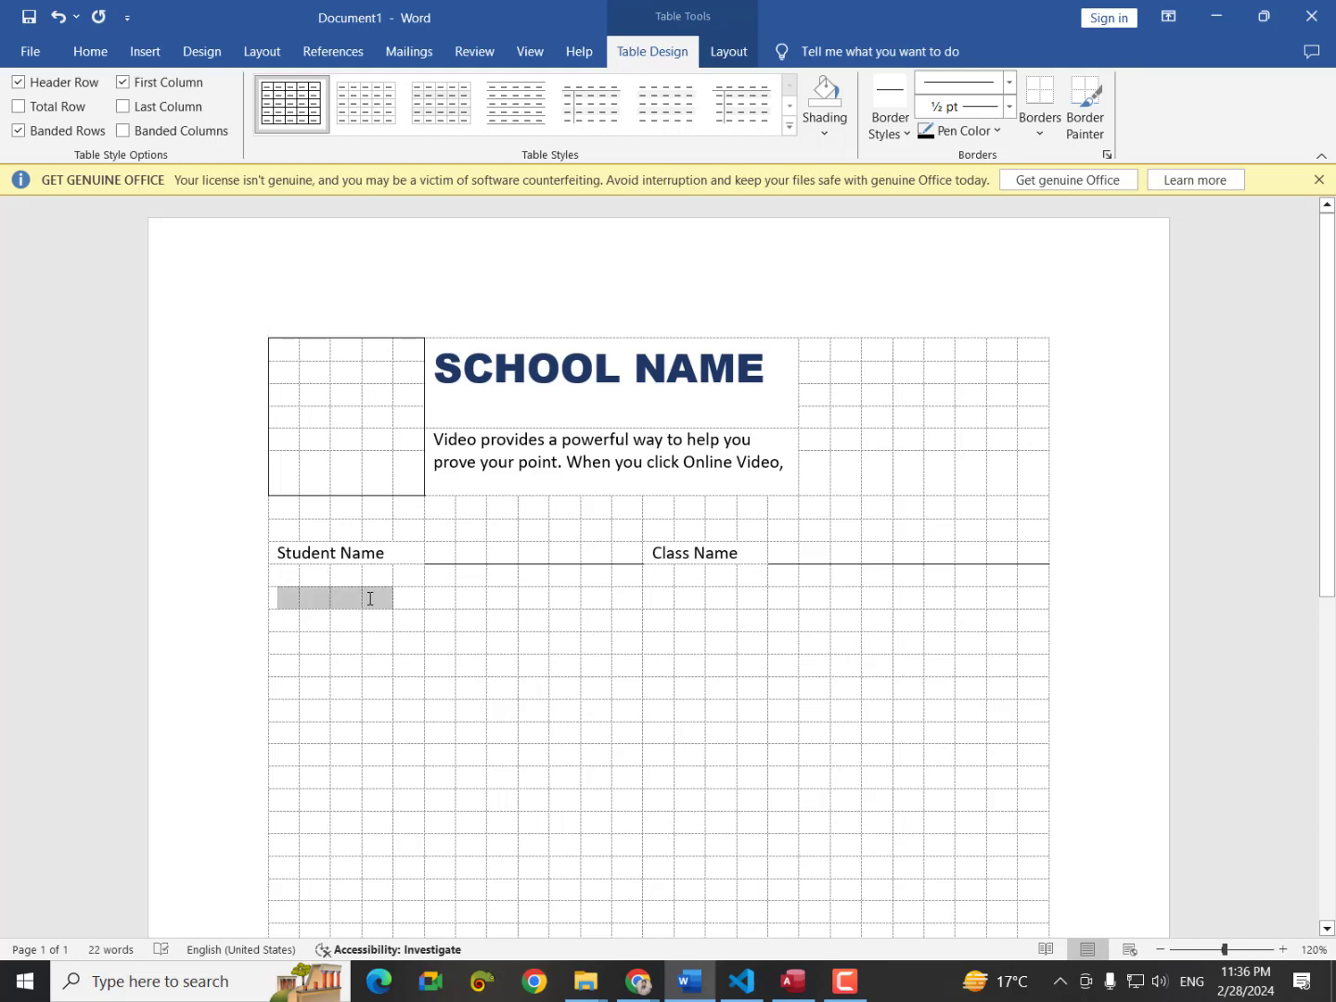
right_click(370, 599)
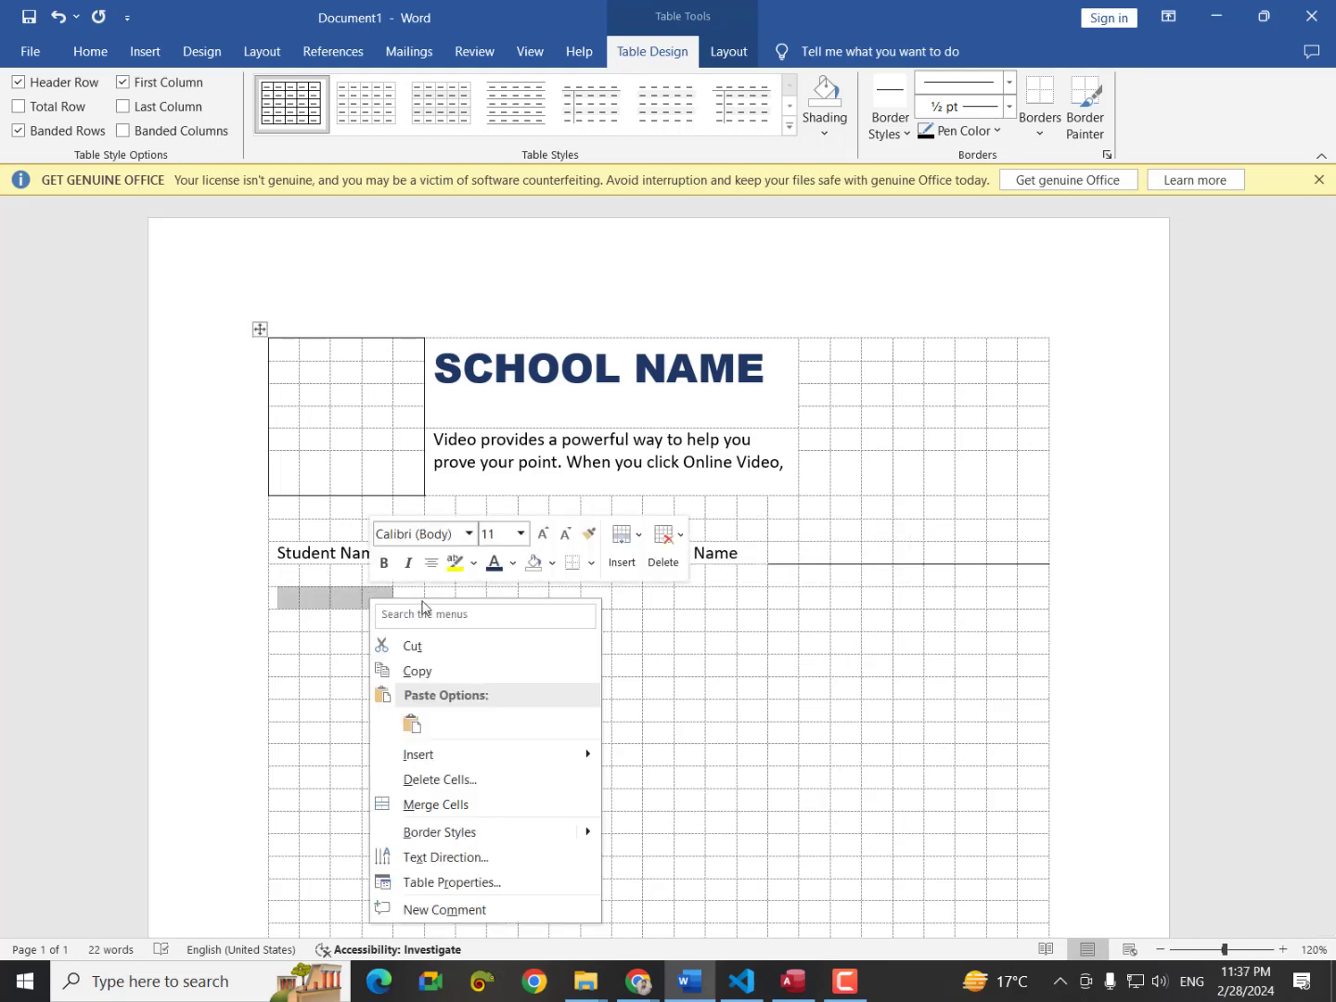
left_click(456, 805)
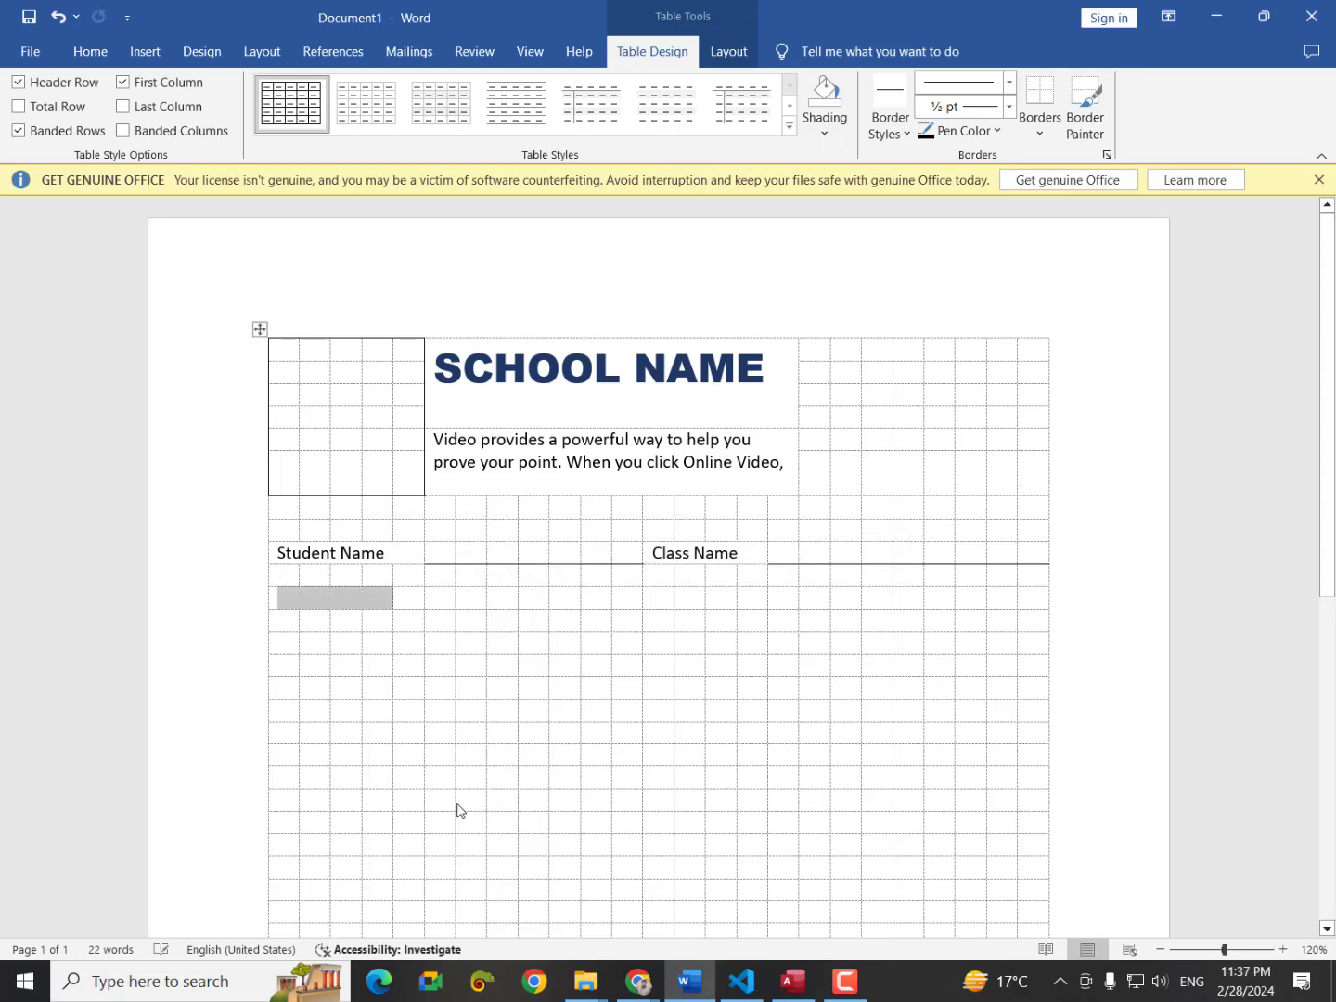
type("Year")
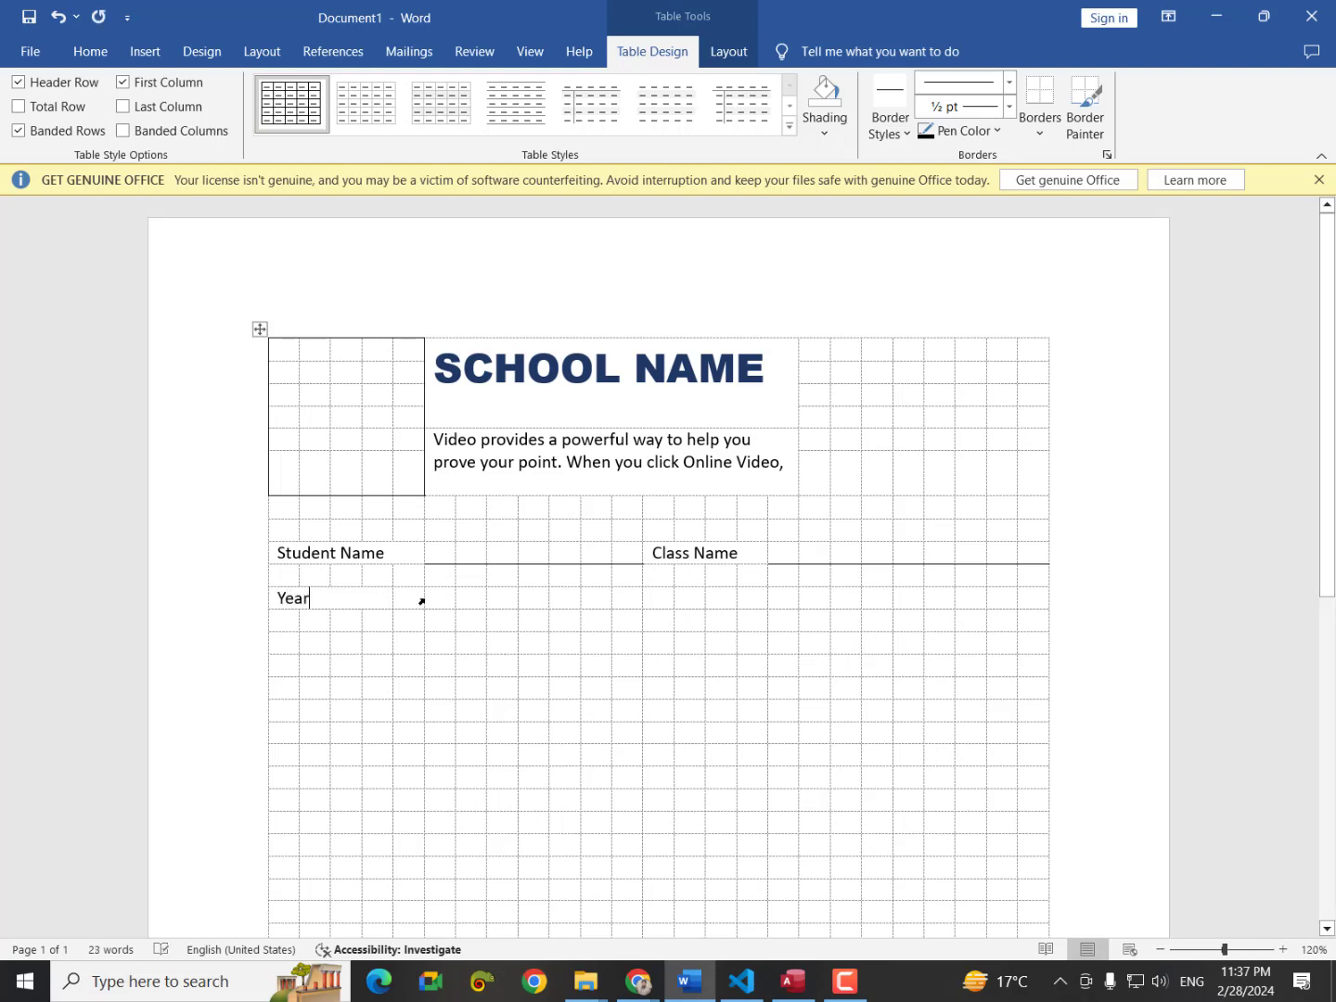
left_click_drag(421, 602, 608, 603)
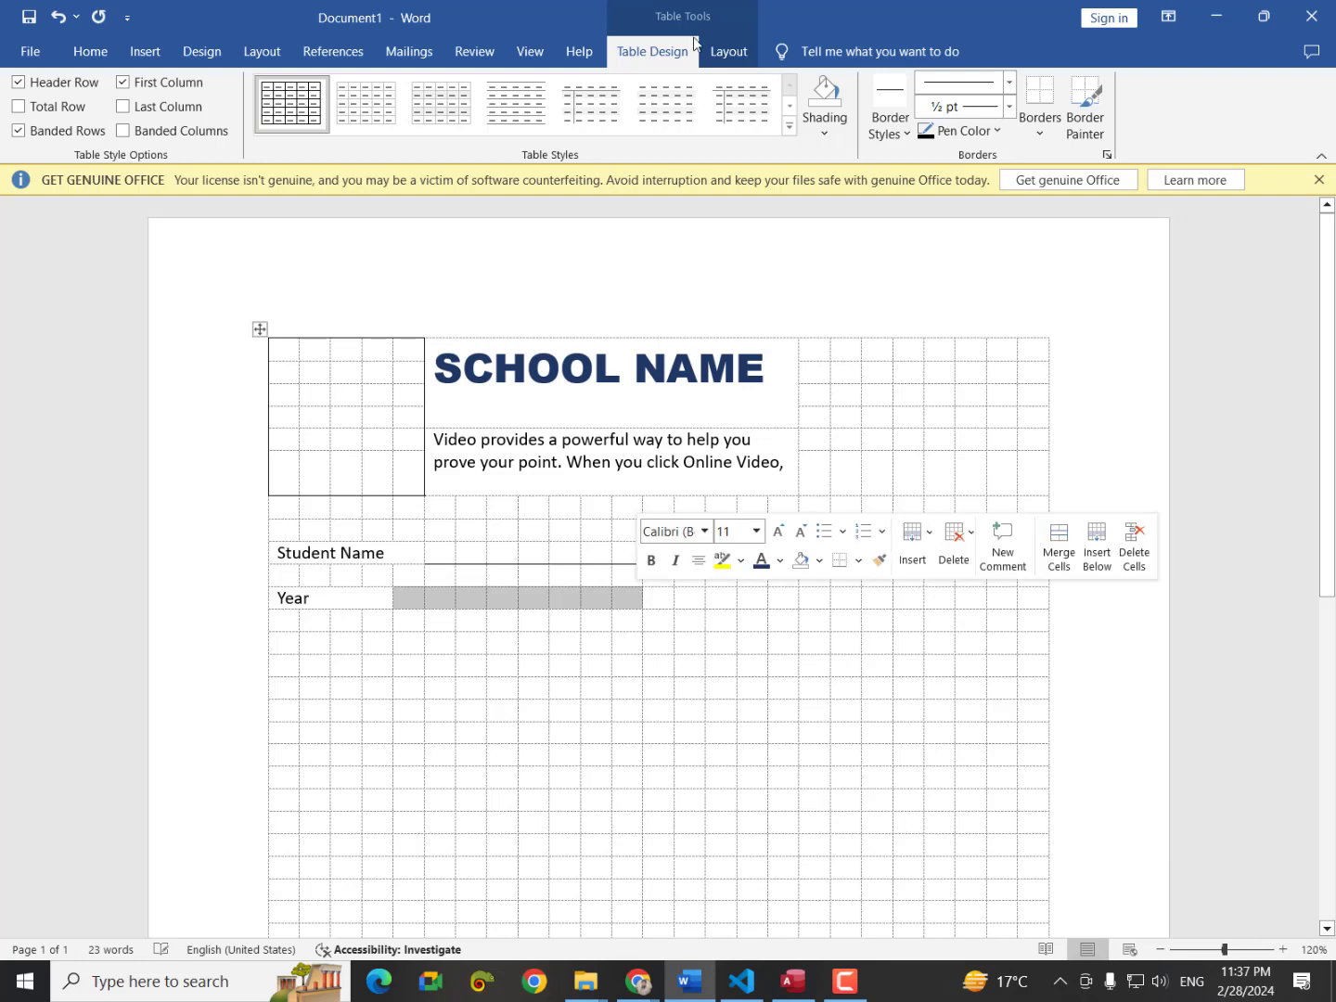
left_click(1039, 102)
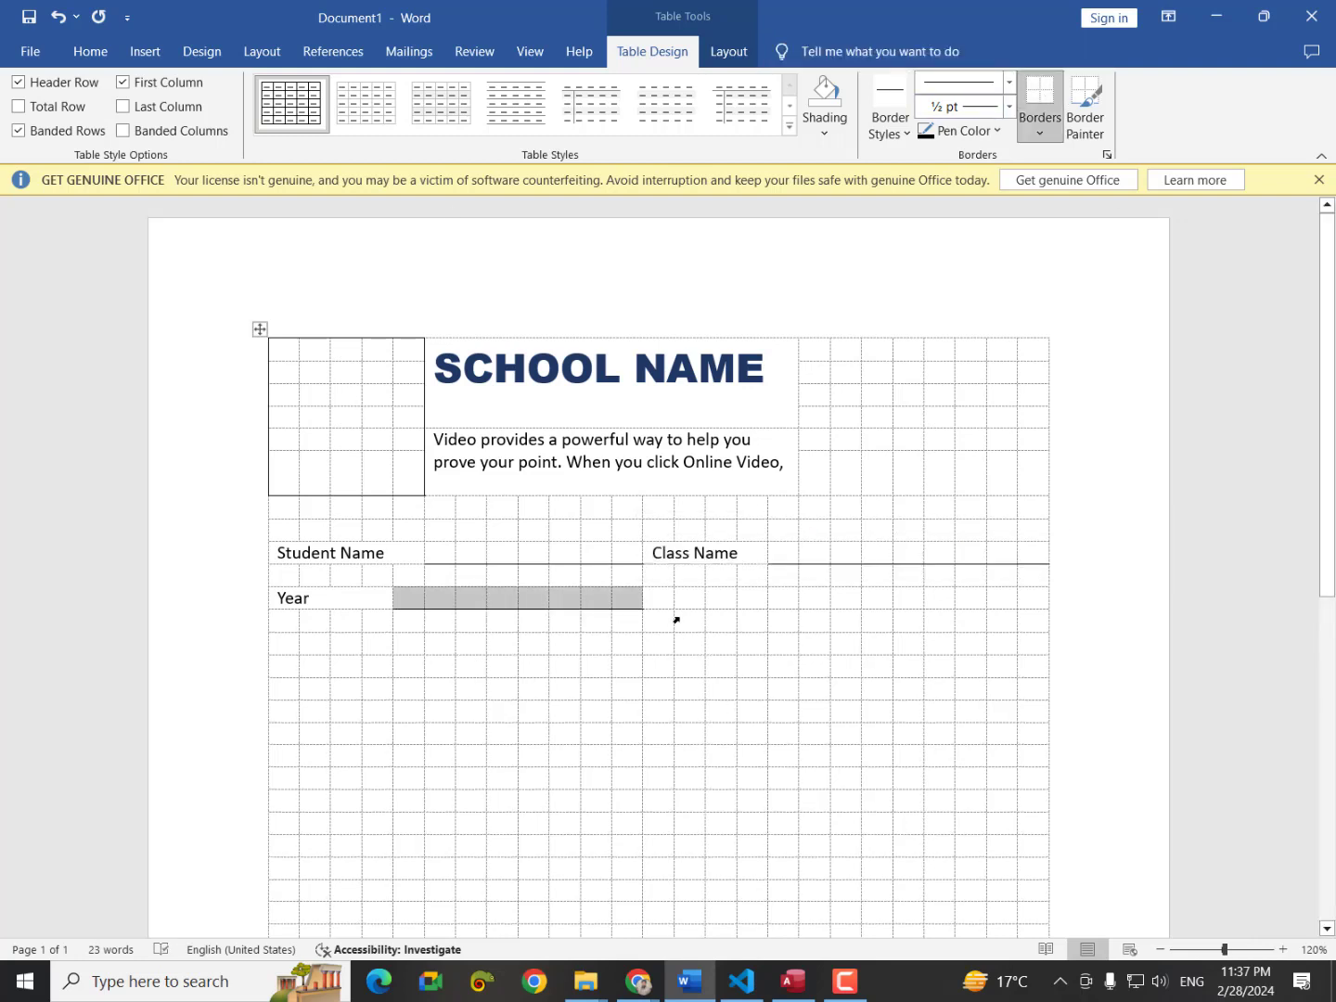
Merge cells for a 'Teacher name' label in the same row.
left_click_drag(668, 603, 750, 601)
right_click(751, 601)
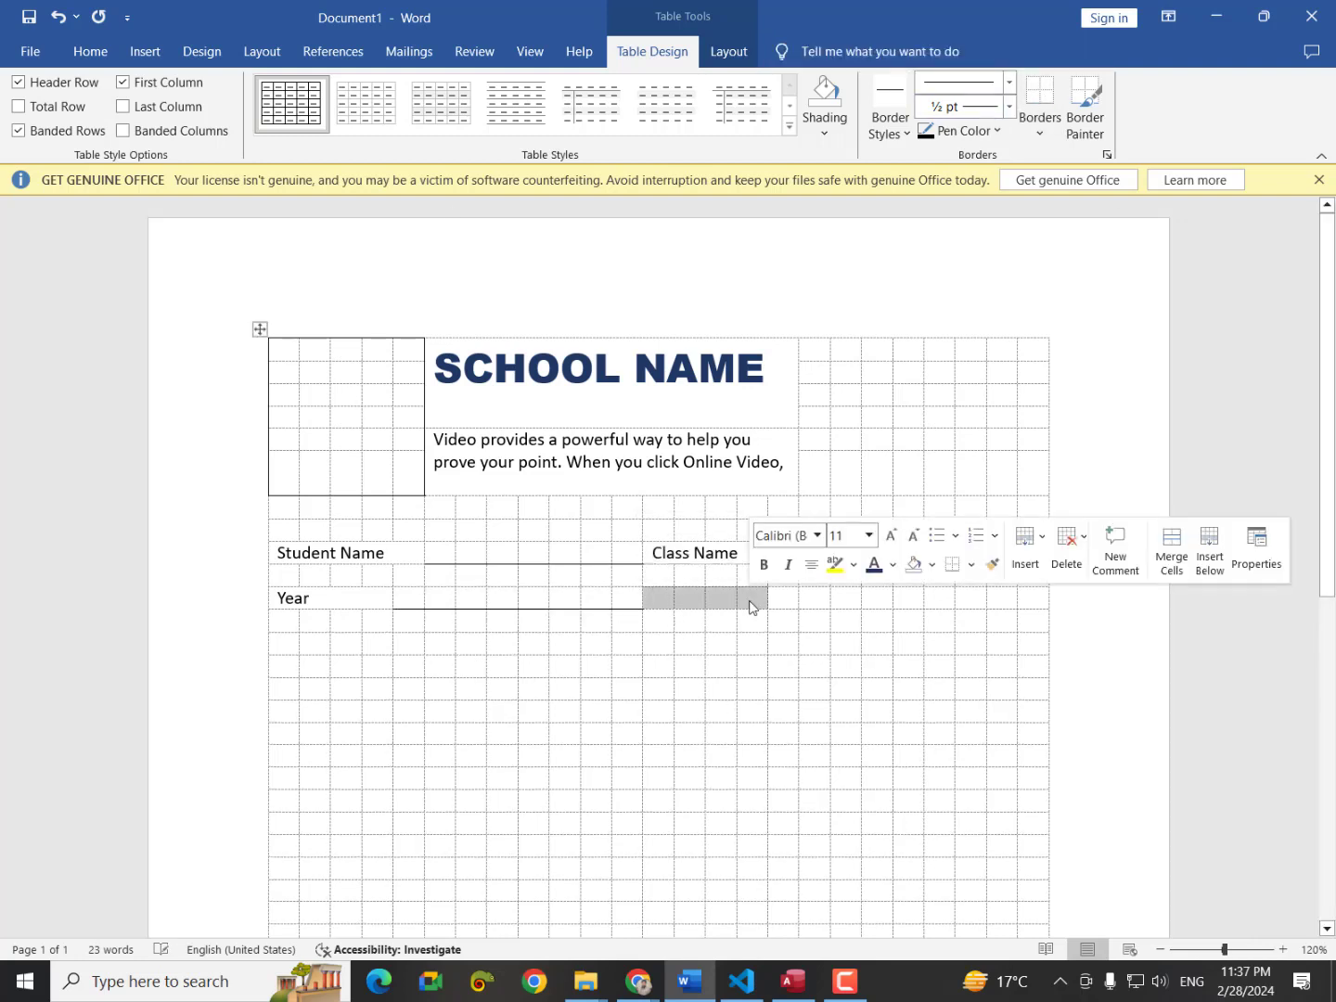
left_click(853, 812)
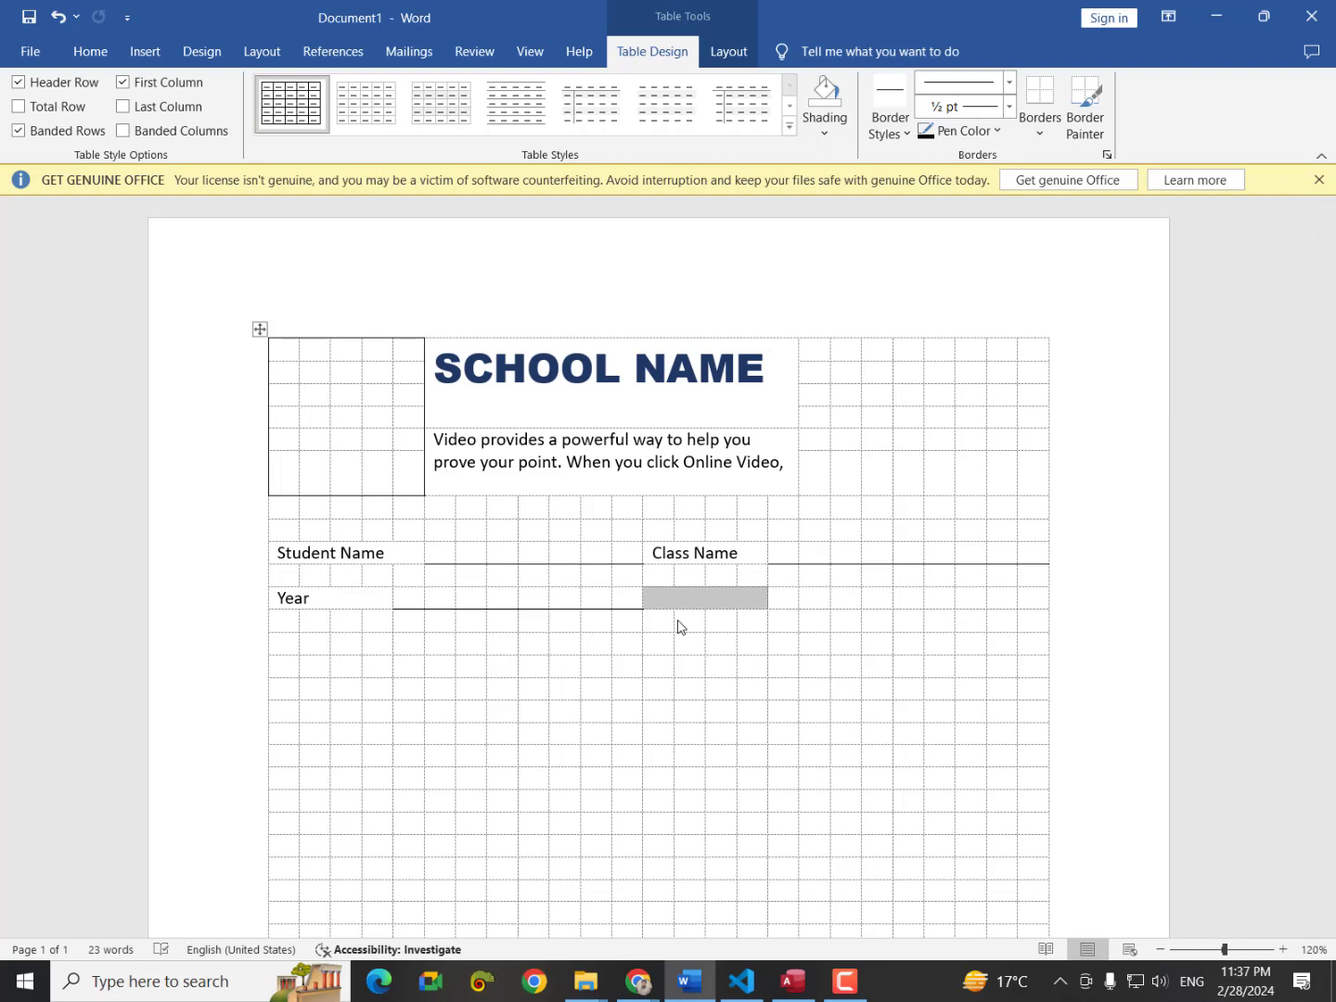
type("Teacher")
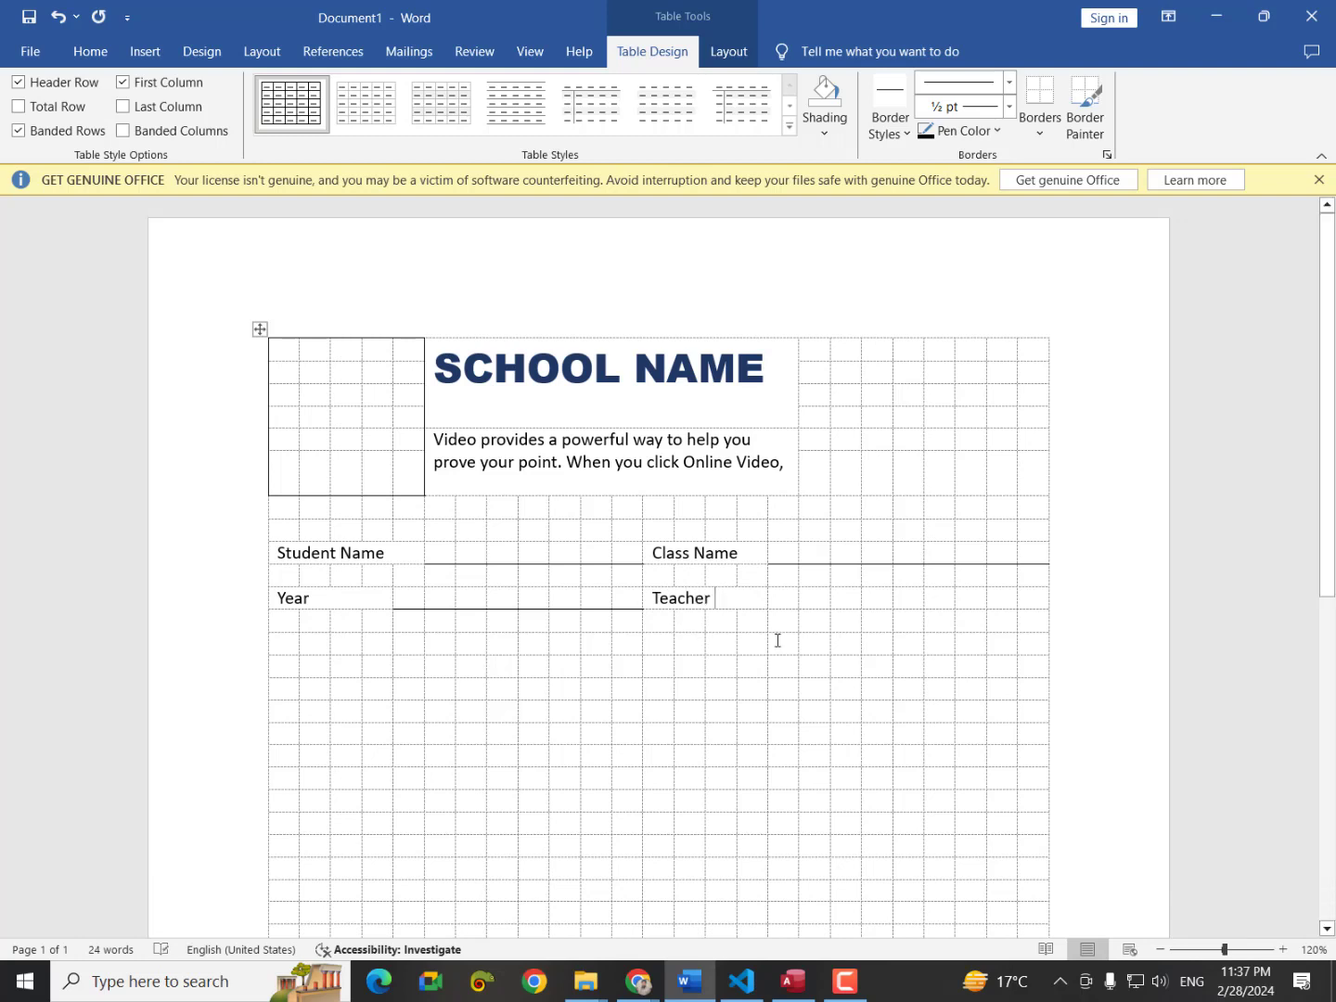
left_click_drag(749, 597, 782, 595)
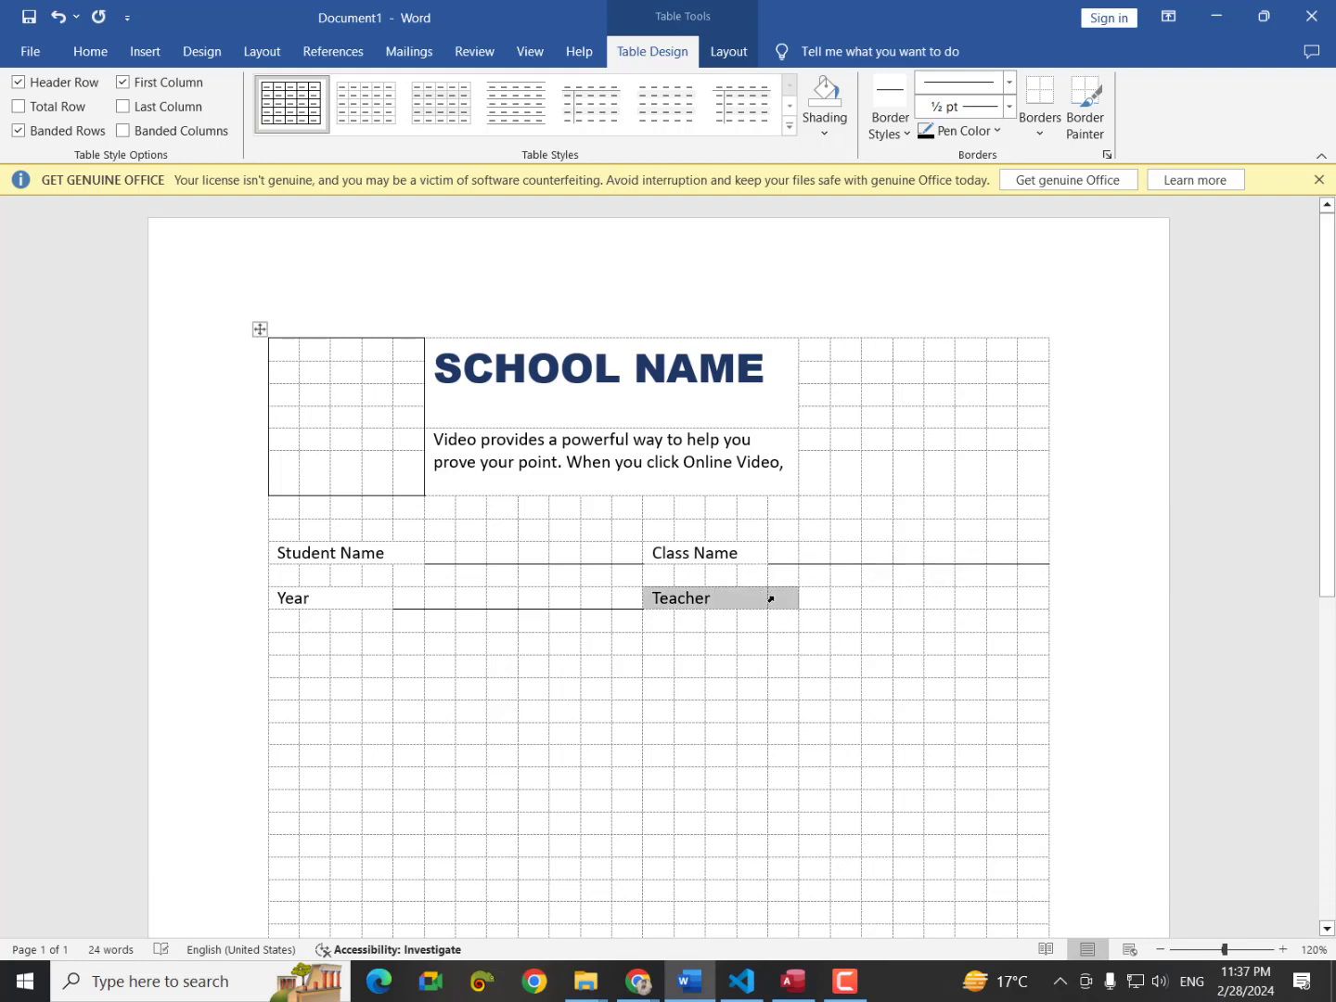
right_click(772, 596)
left_click(843, 802)
left_click(767, 612)
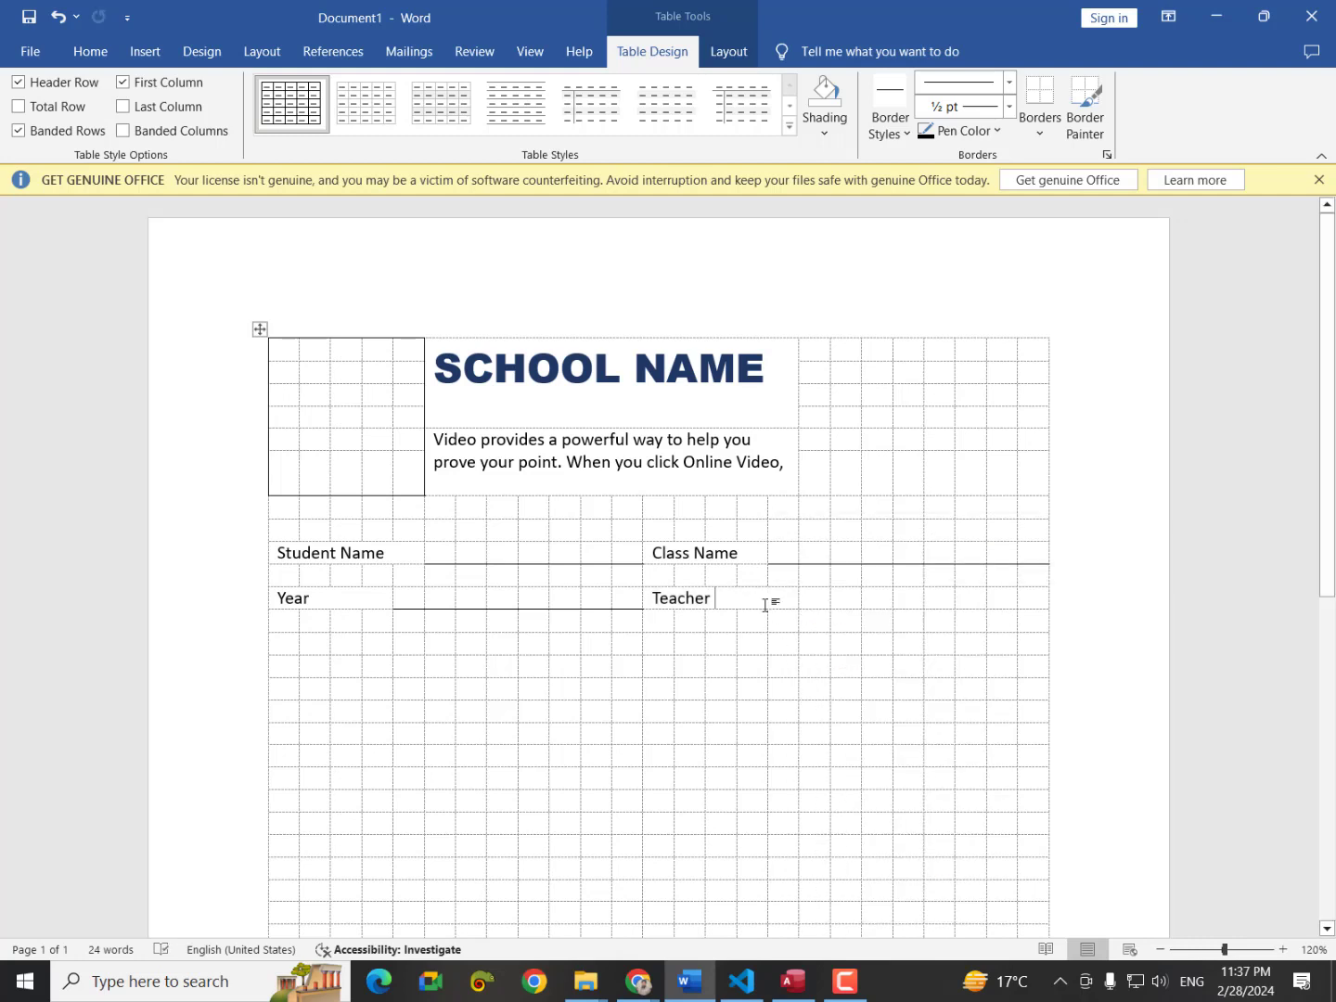
type("name")
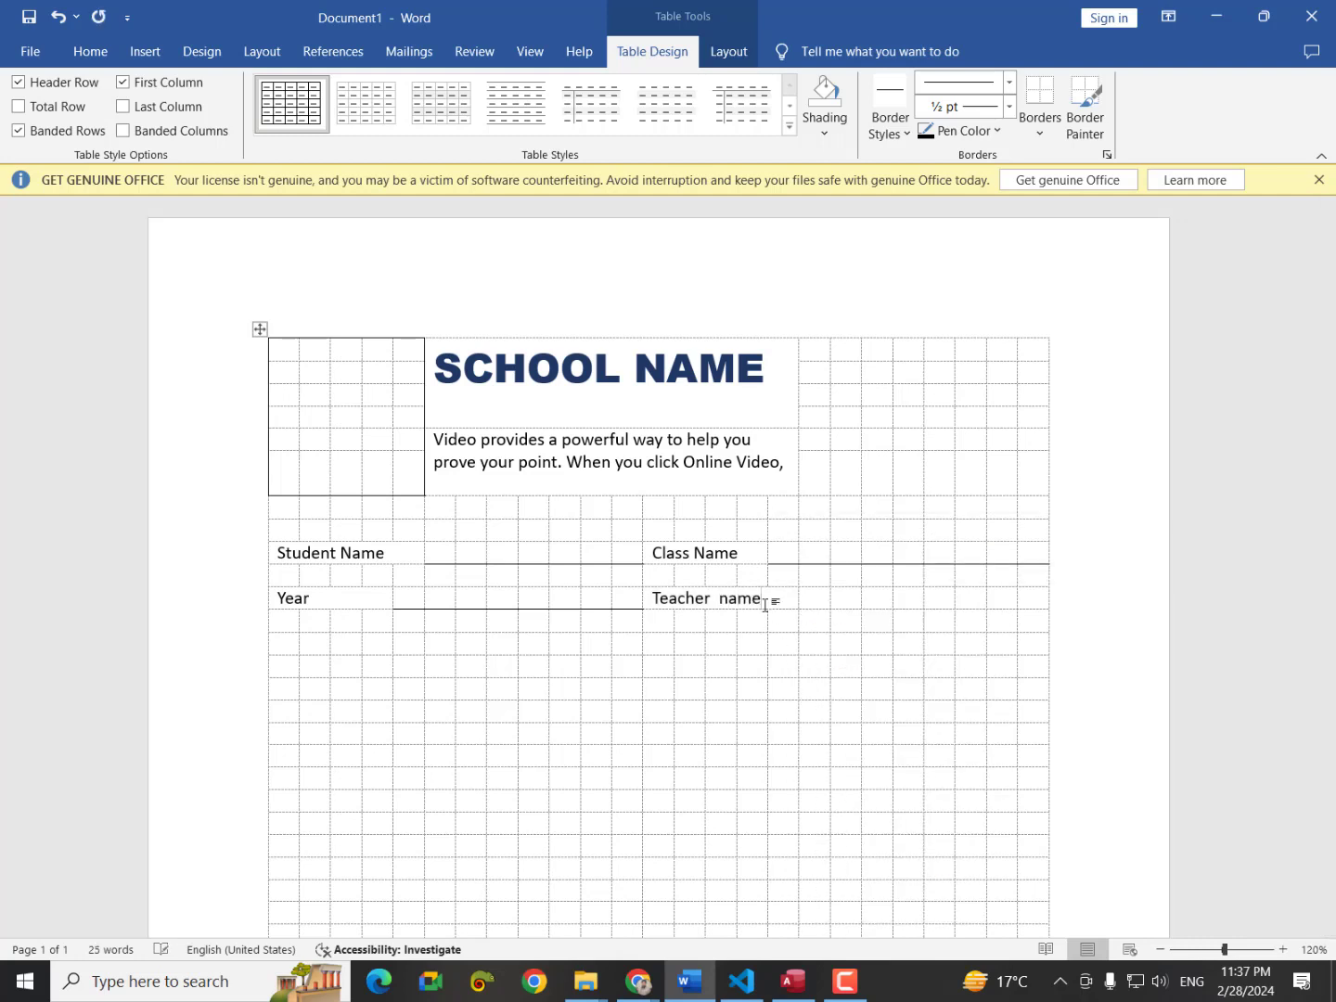
Underline the blank cells right of Teacher name and bring up the template image.
left_click_drag(822, 599, 1044, 599)
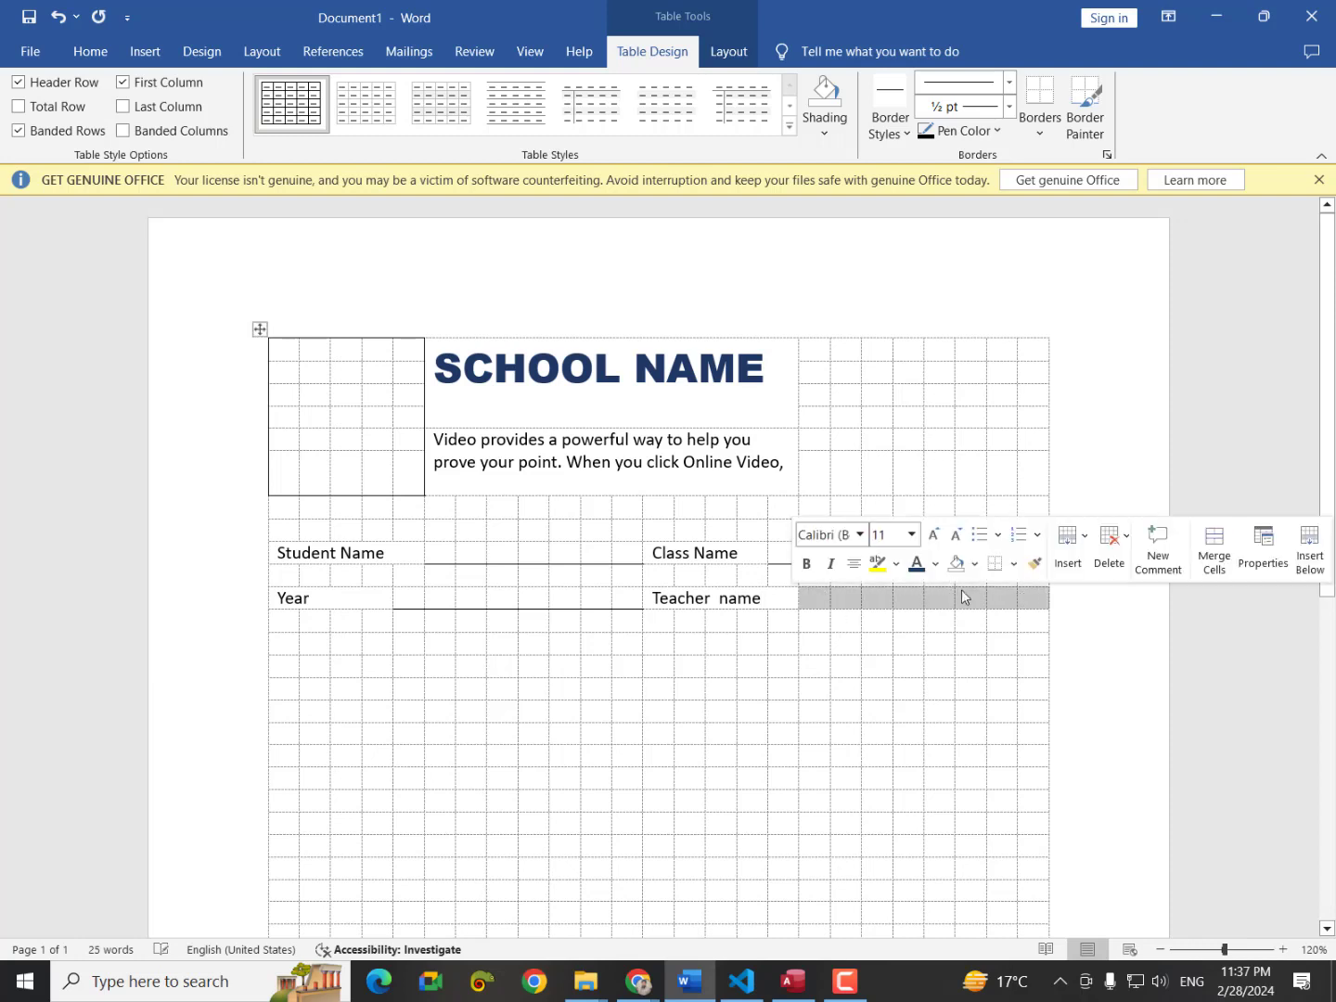
left_click(1037, 98)
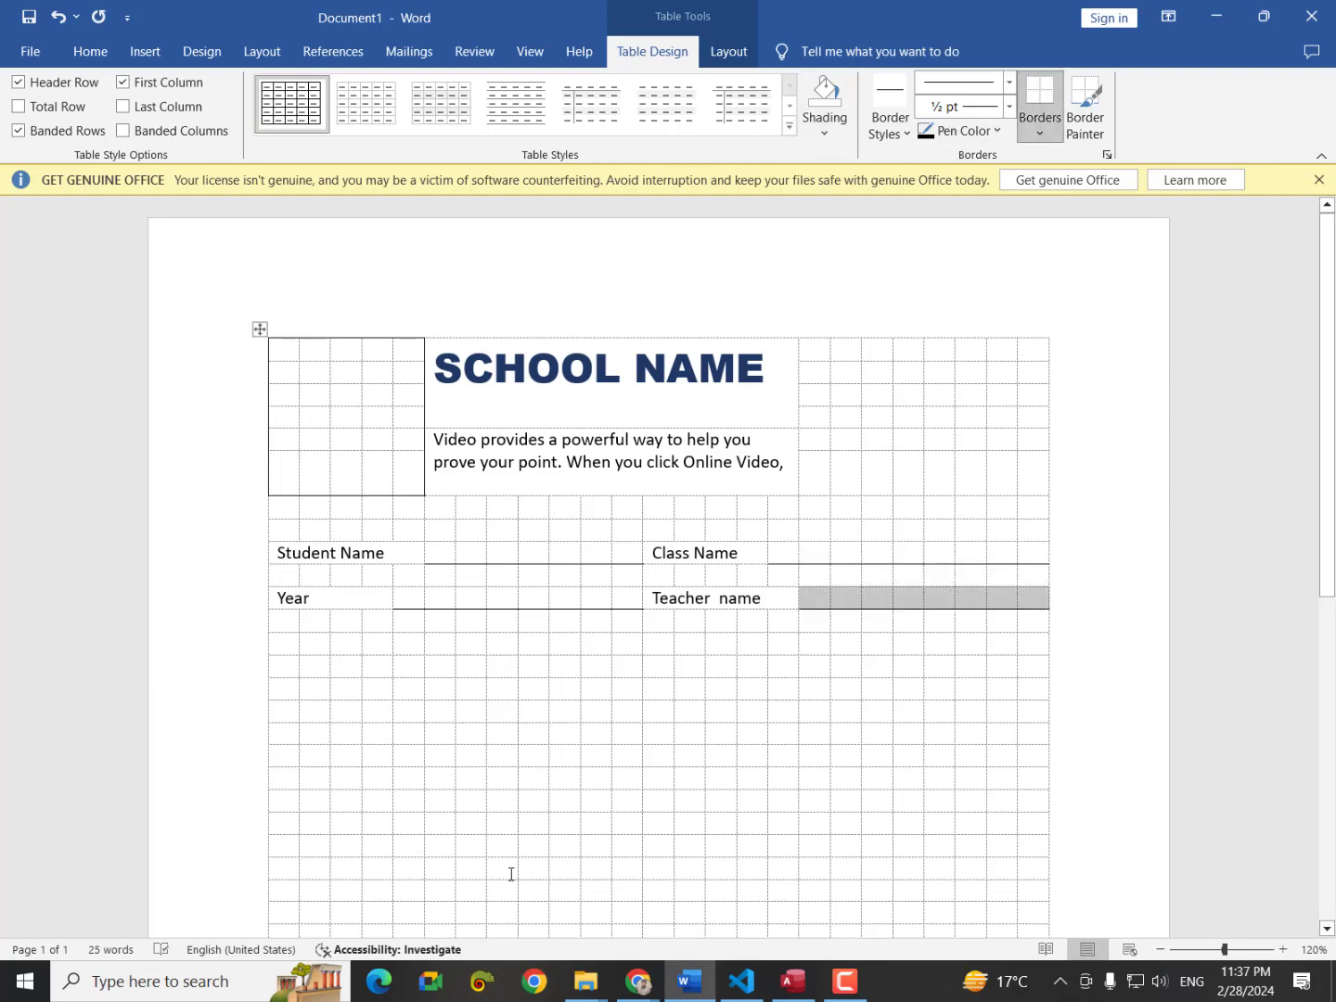
left_click(638, 981)
left_click(706, 873)
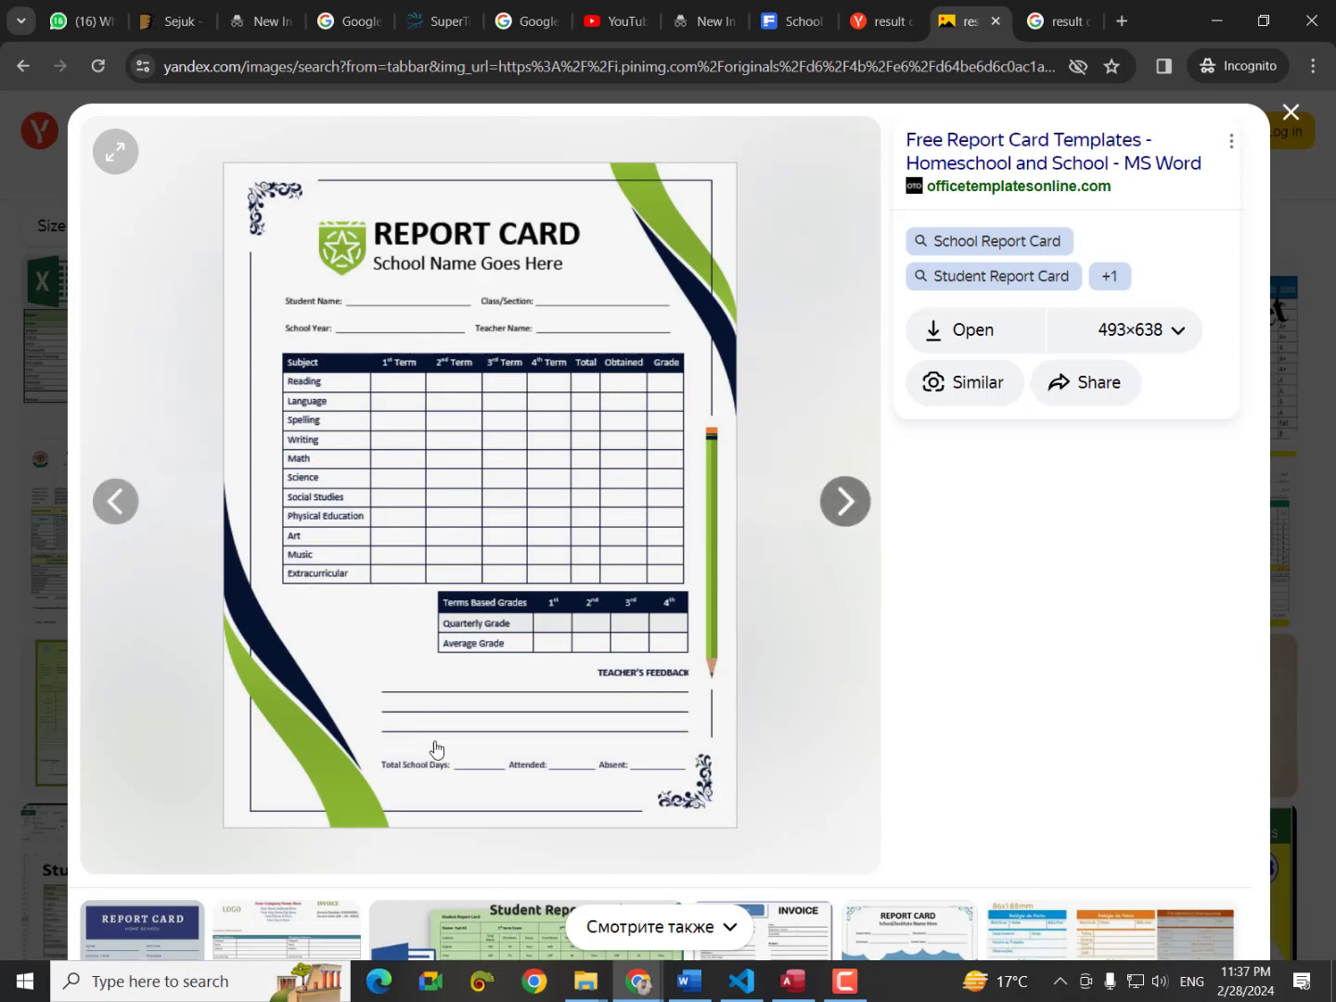
Merge the first three groups of small cells in the empty row below Year into wider cells.
left_click(692, 980)
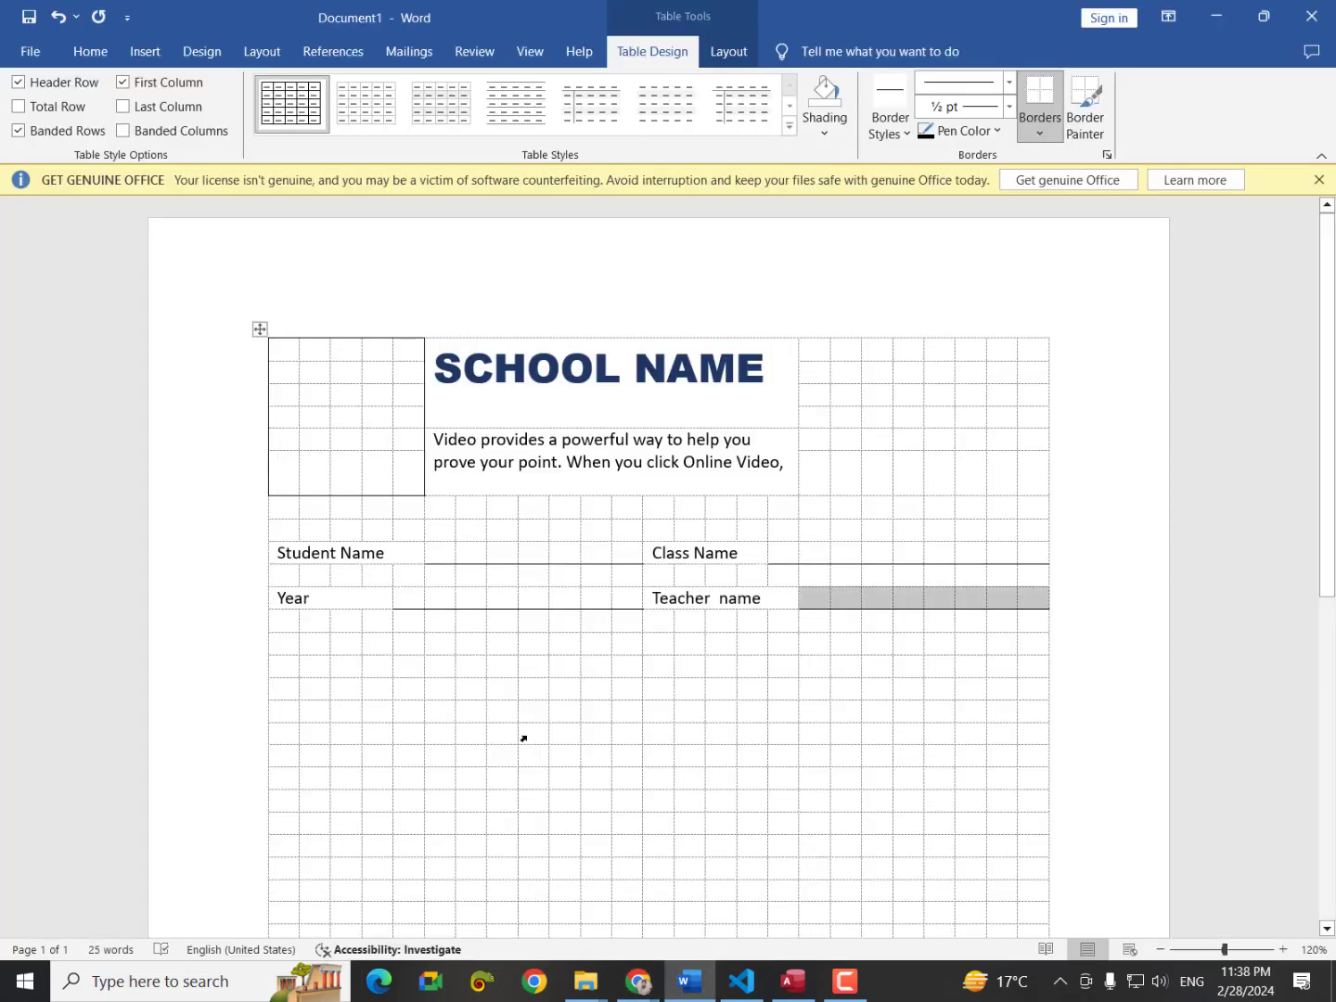
scroll(477, 778, "down", 3)
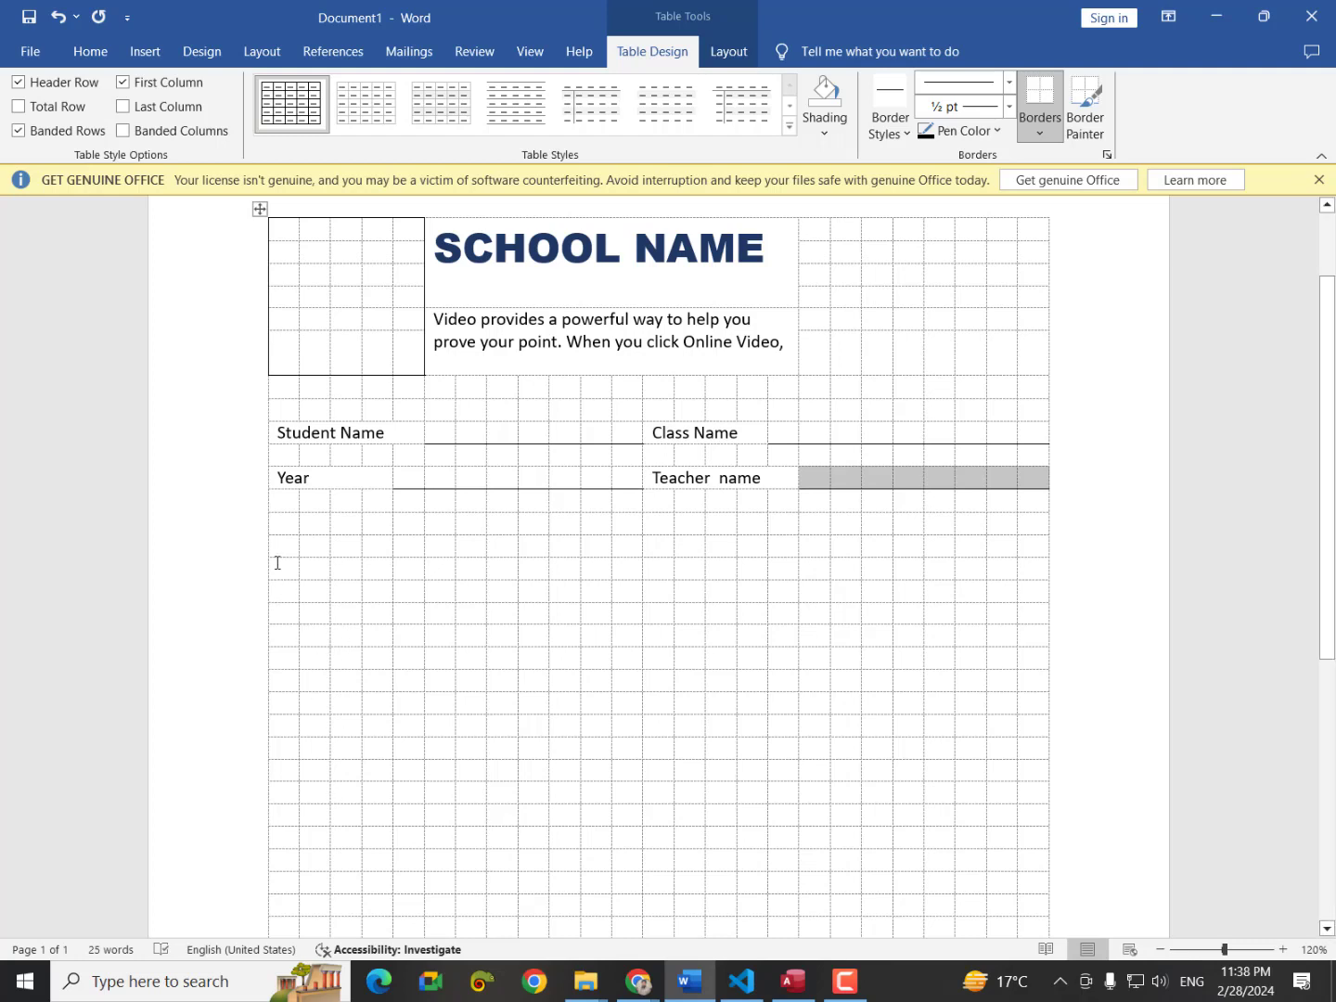
left_click_drag(278, 540, 398, 547)
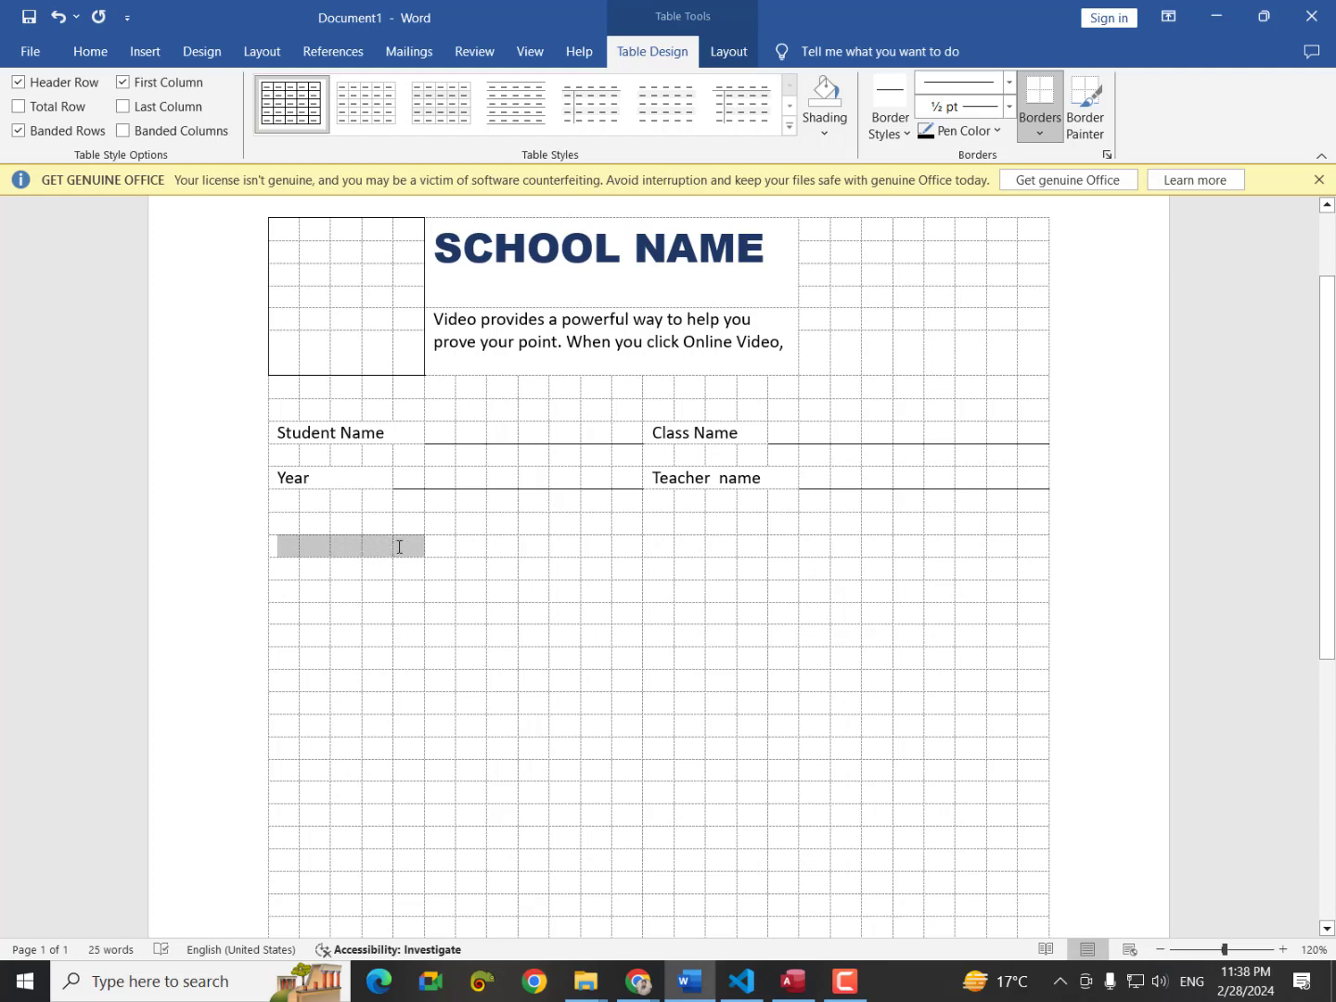
right_click(397, 546)
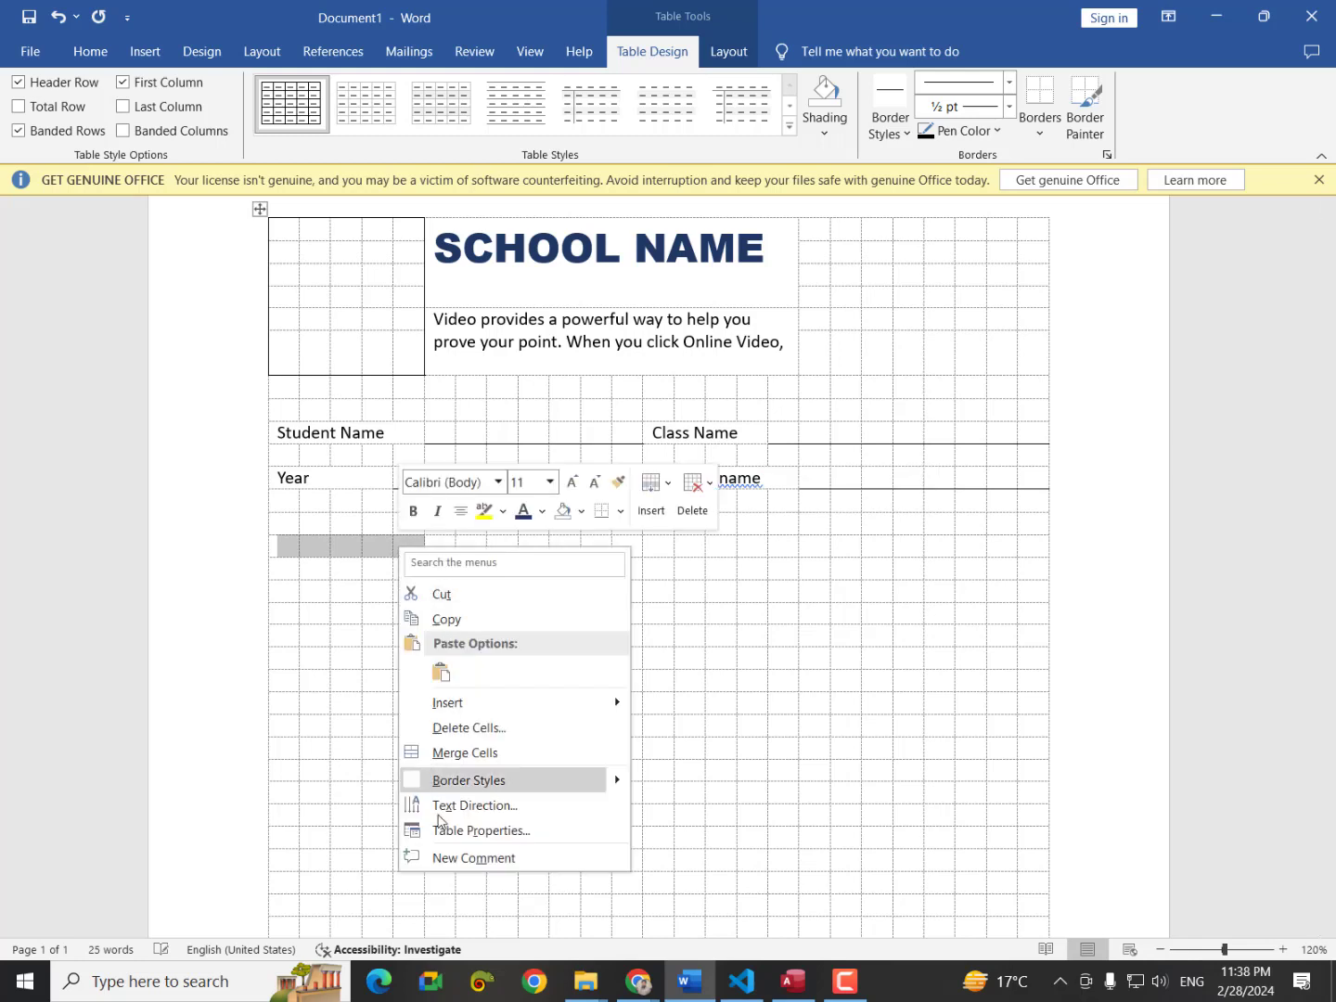
left_click(451, 757)
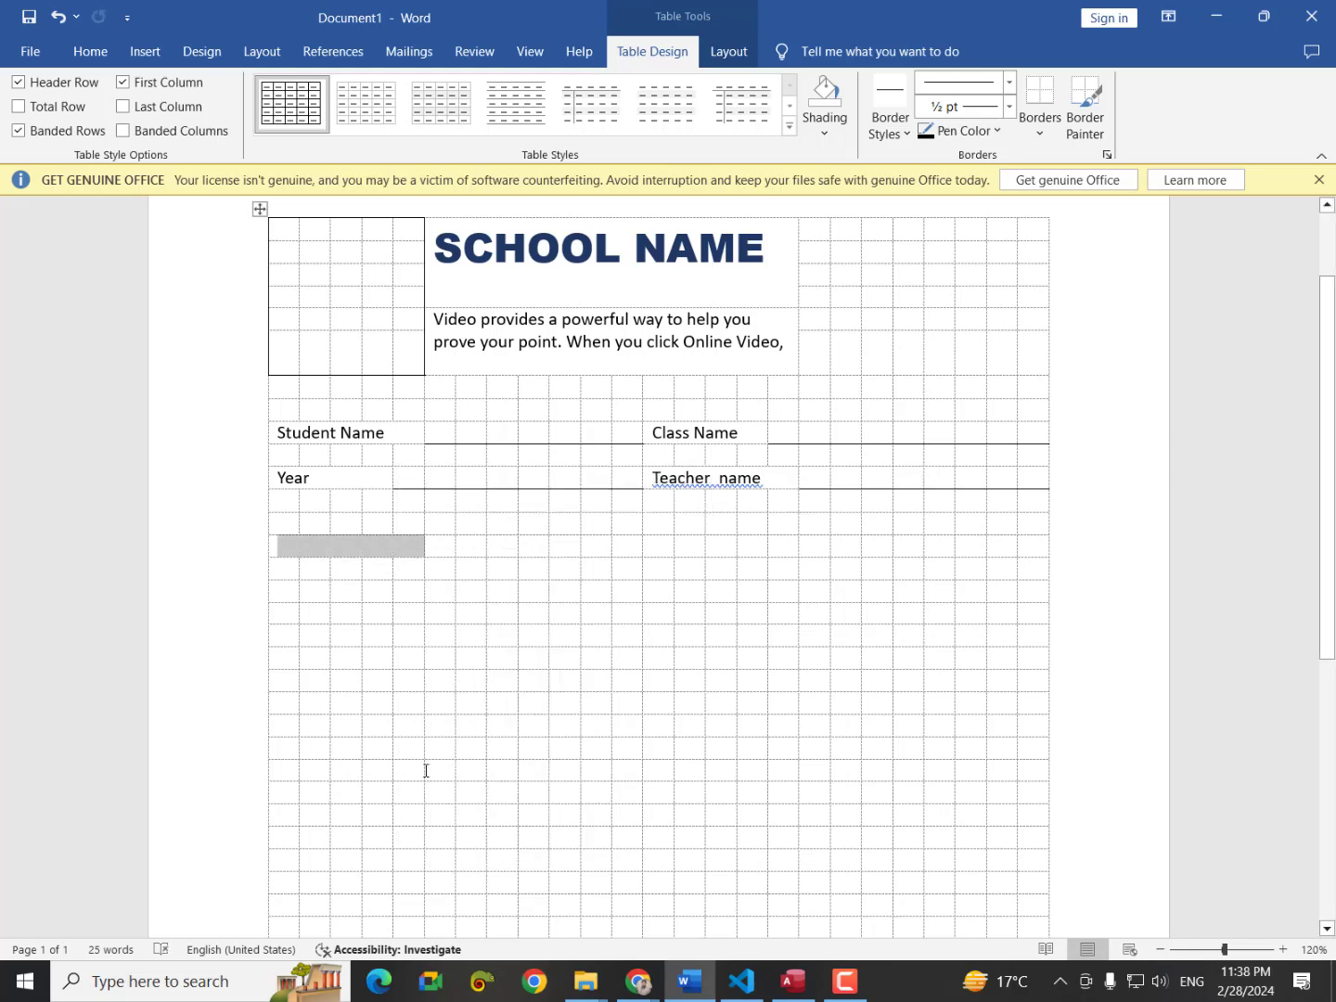
left_click(437, 547)
left_click_drag(437, 552, 561, 546)
right_click(561, 546)
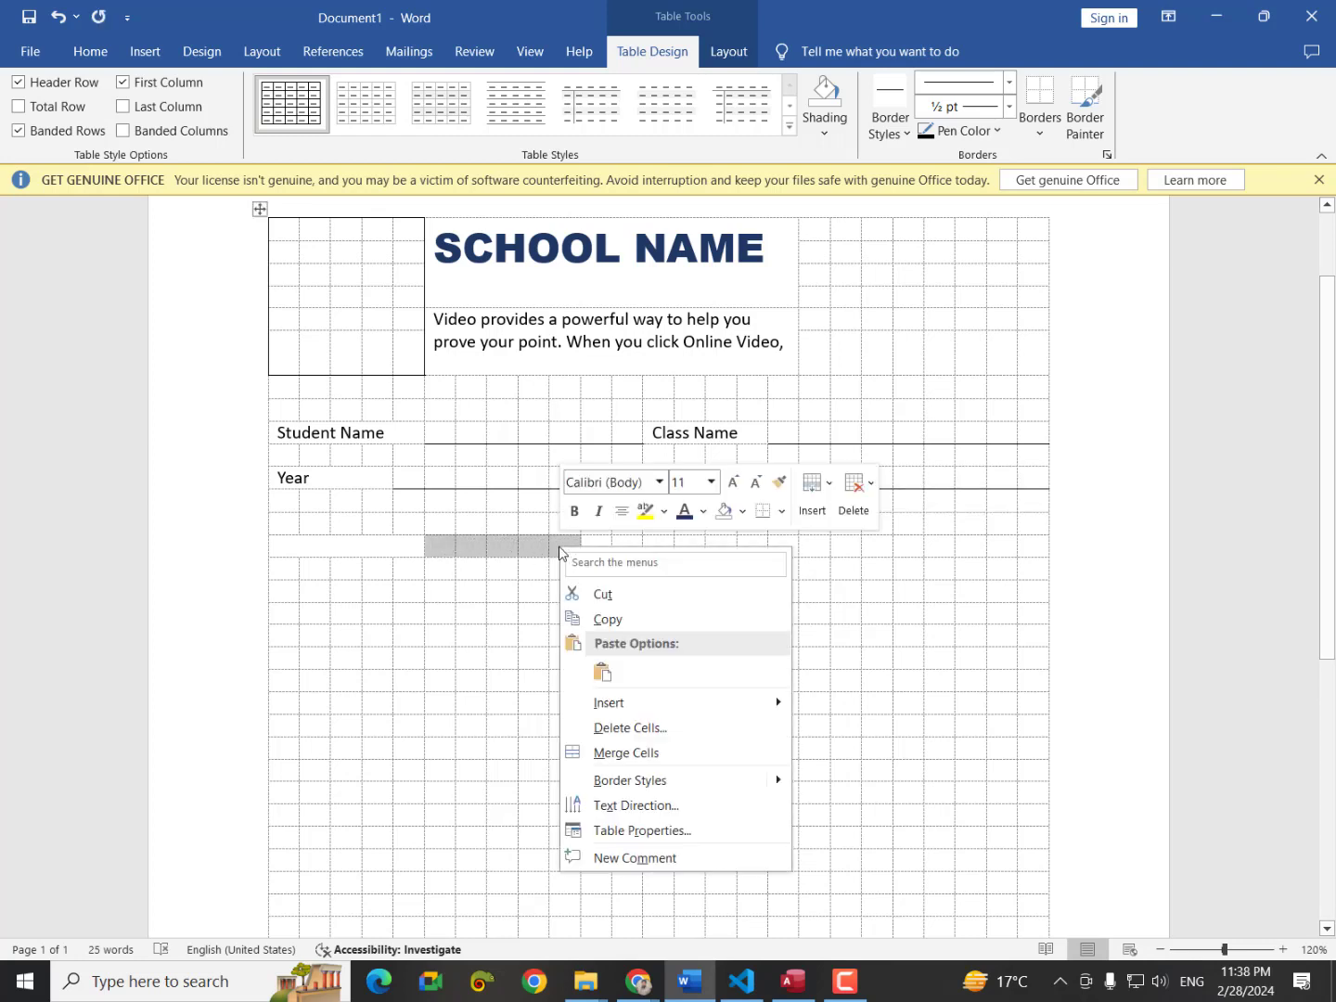
left_click(620, 754)
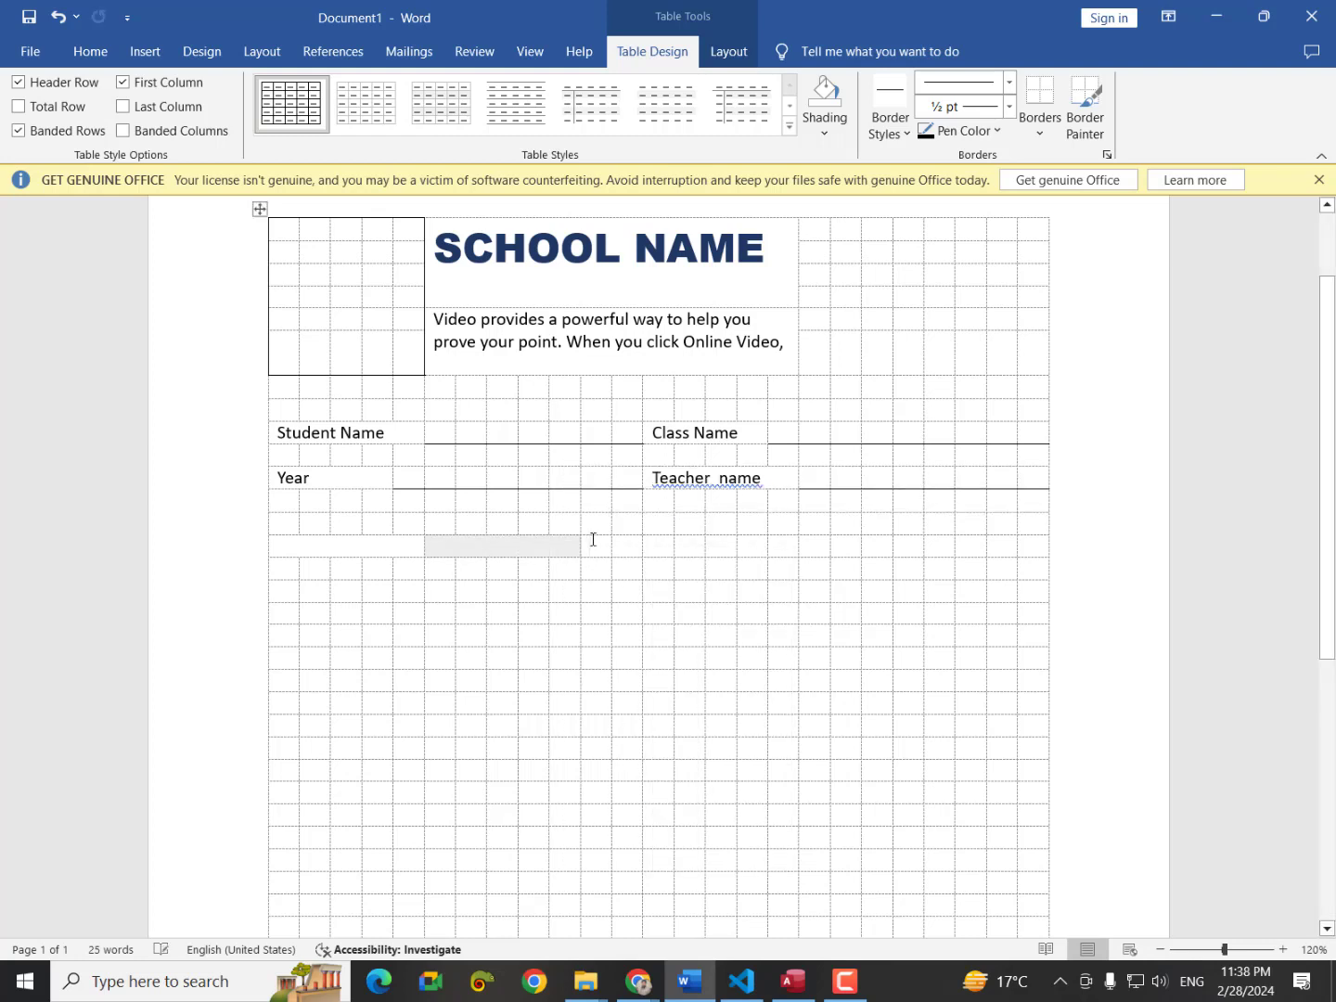
left_click_drag(594, 545, 729, 547)
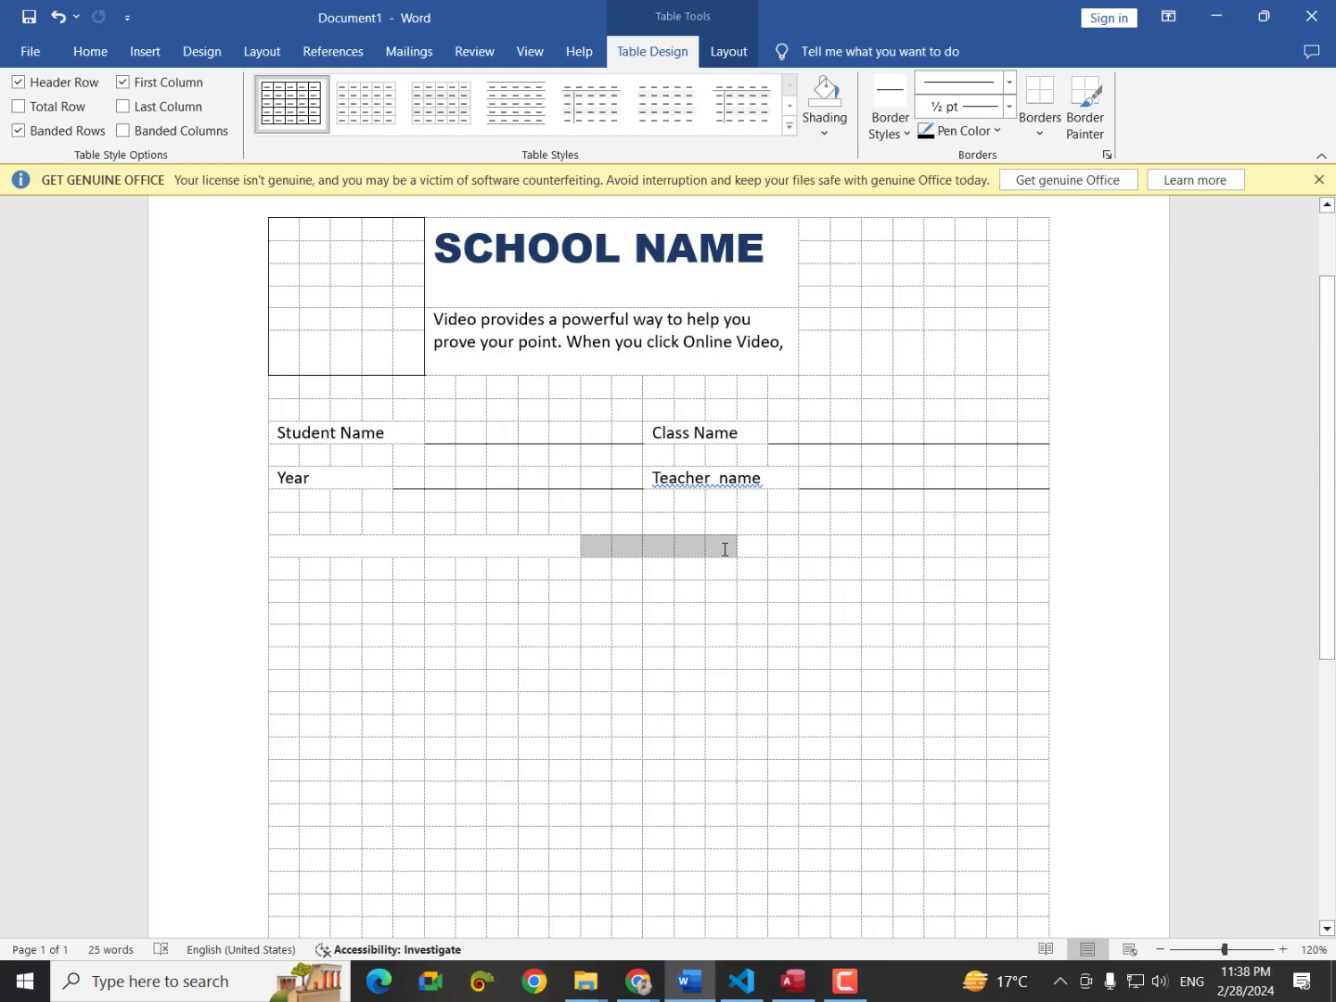
right_click(729, 547)
left_click(785, 759)
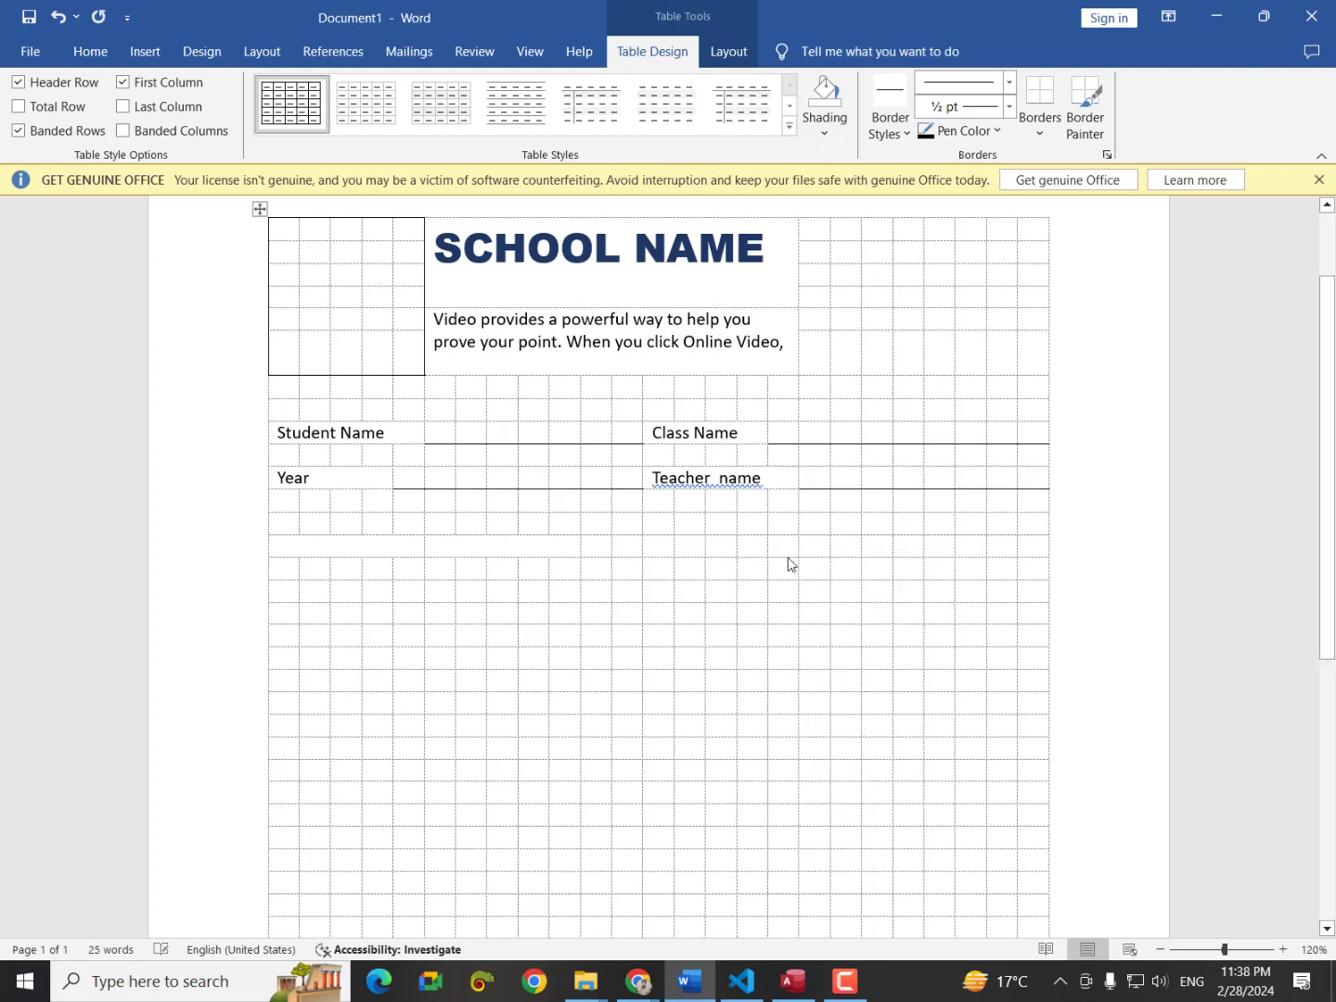
Merge the last three cell groups at the row's right end, giving six wide cells, and select the row.
left_click_drag(761, 549, 814, 550)
right_click(815, 549)
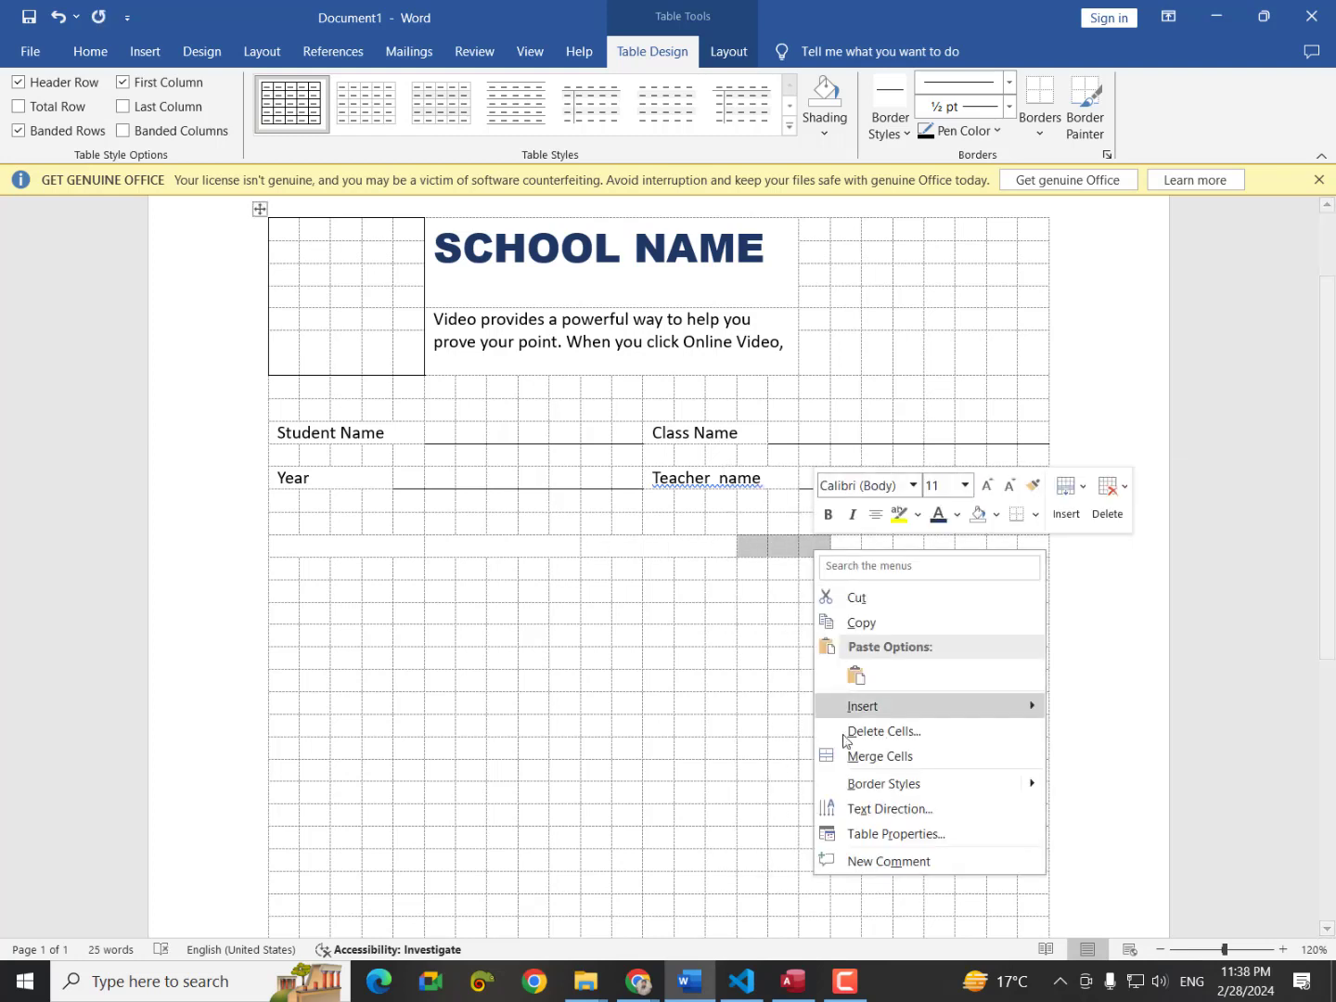
left_click(845, 756)
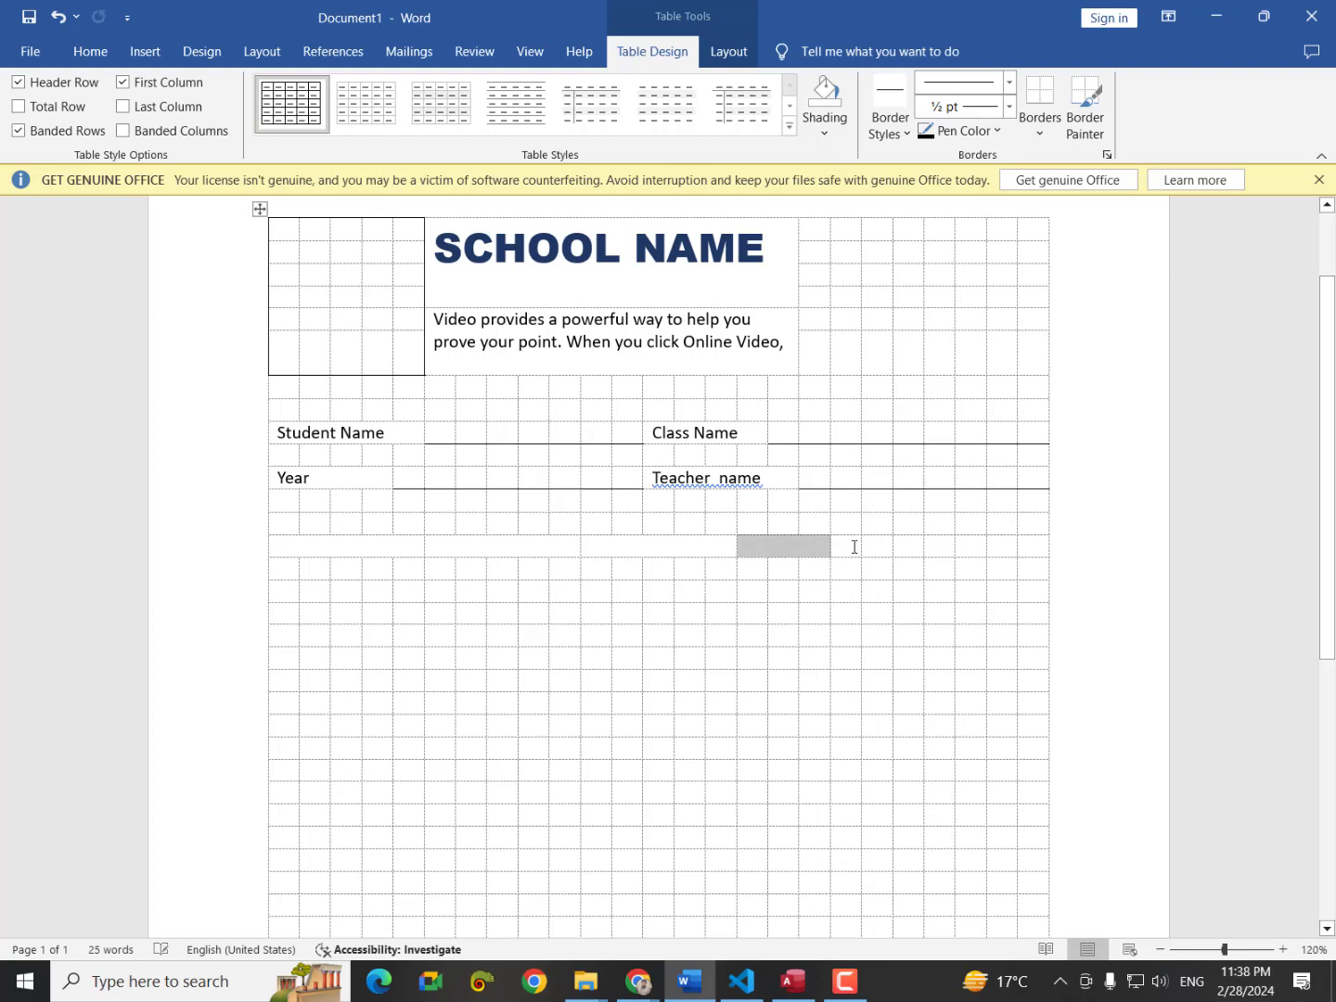
left_click_drag(855, 546, 902, 550)
right_click(902, 549)
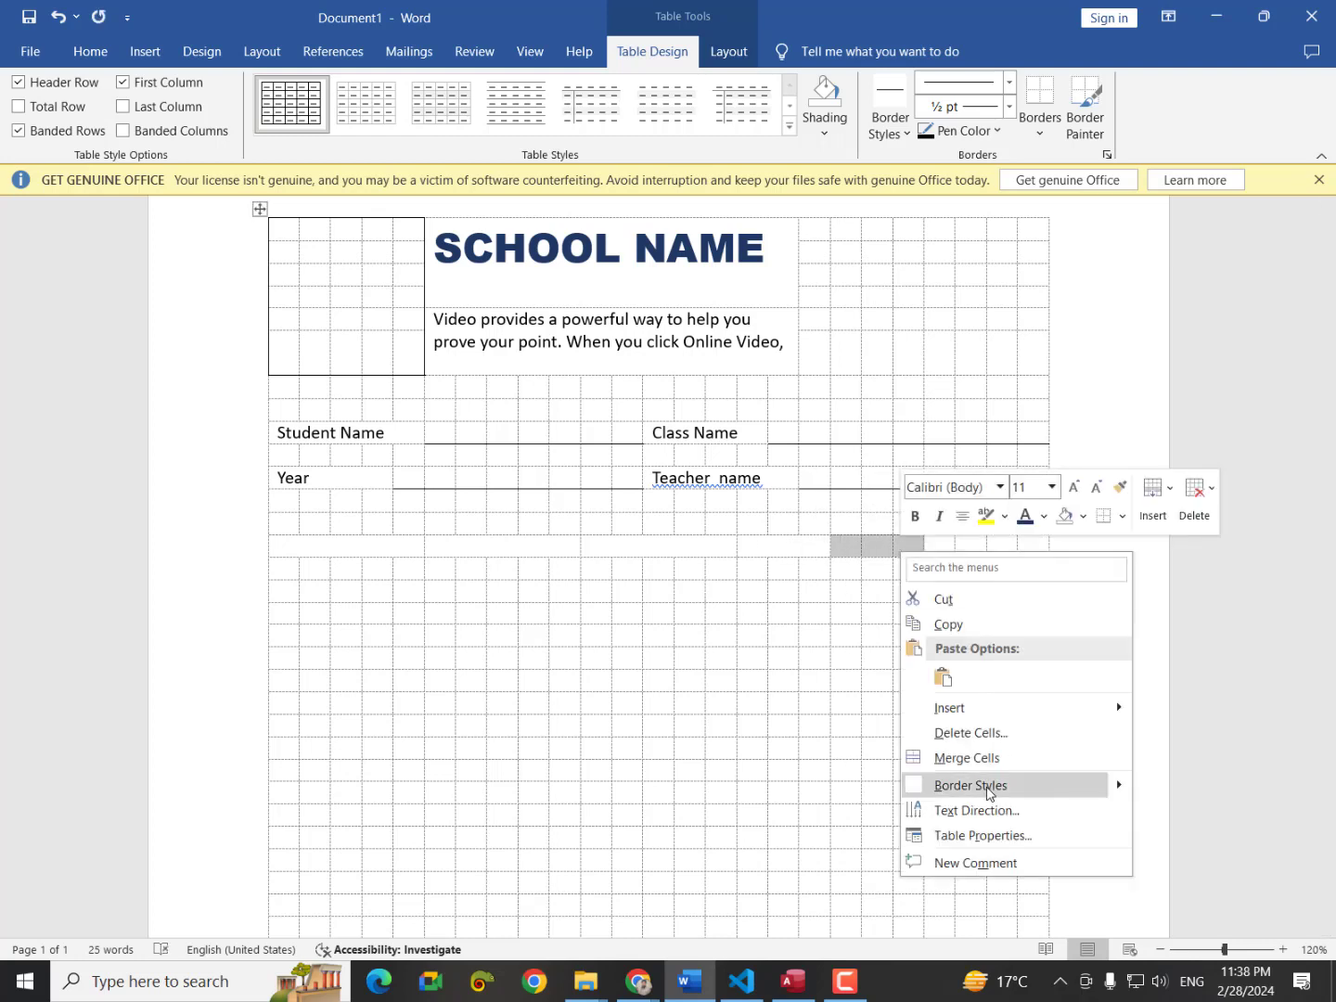
left_click(966, 758)
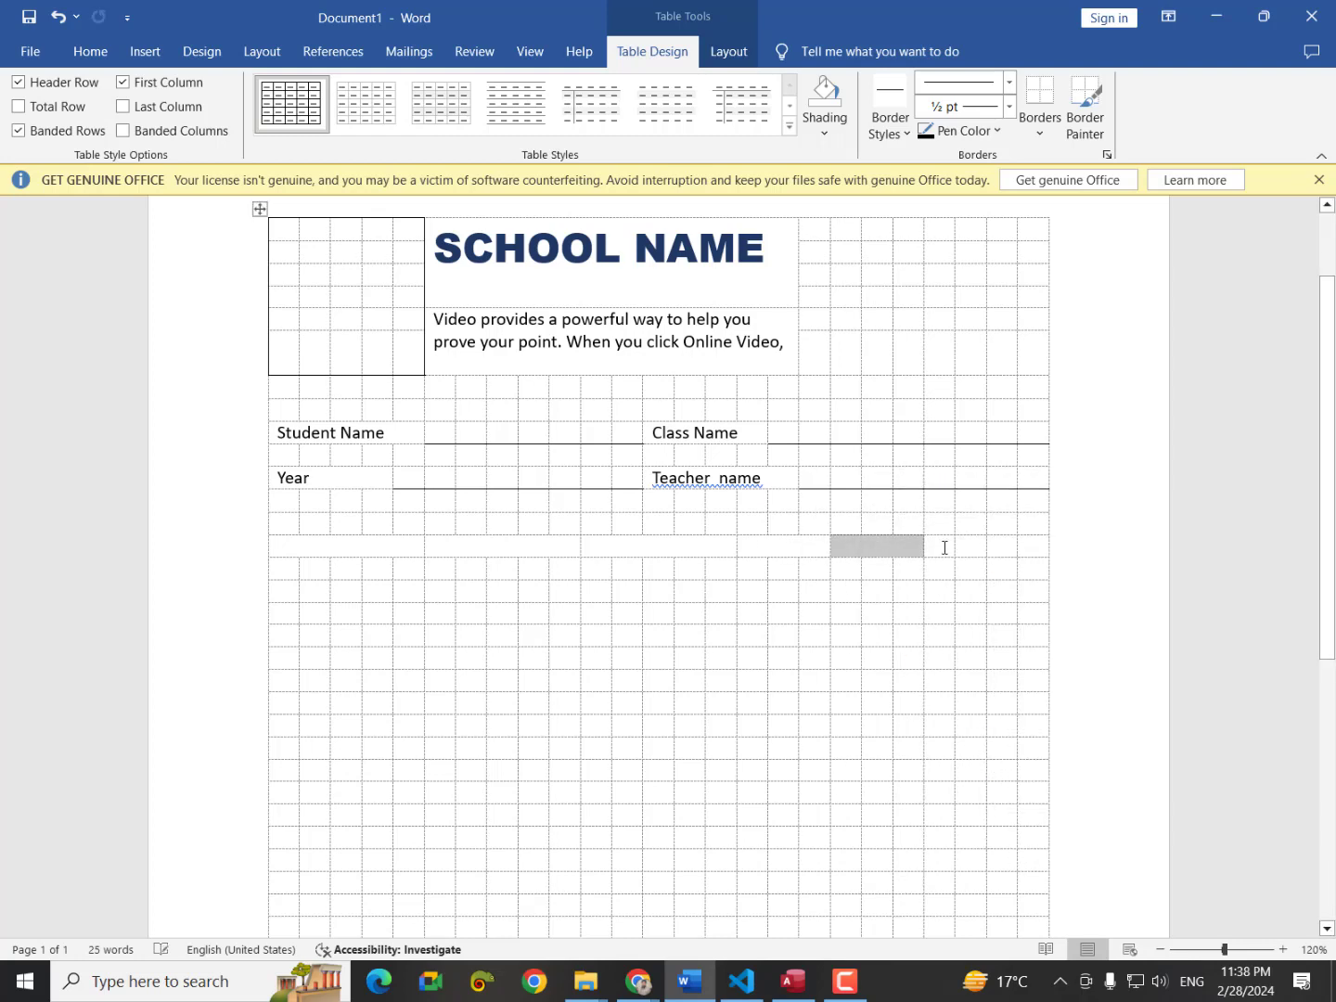
left_click_drag(948, 548, 1020, 549)
right_click(1021, 551)
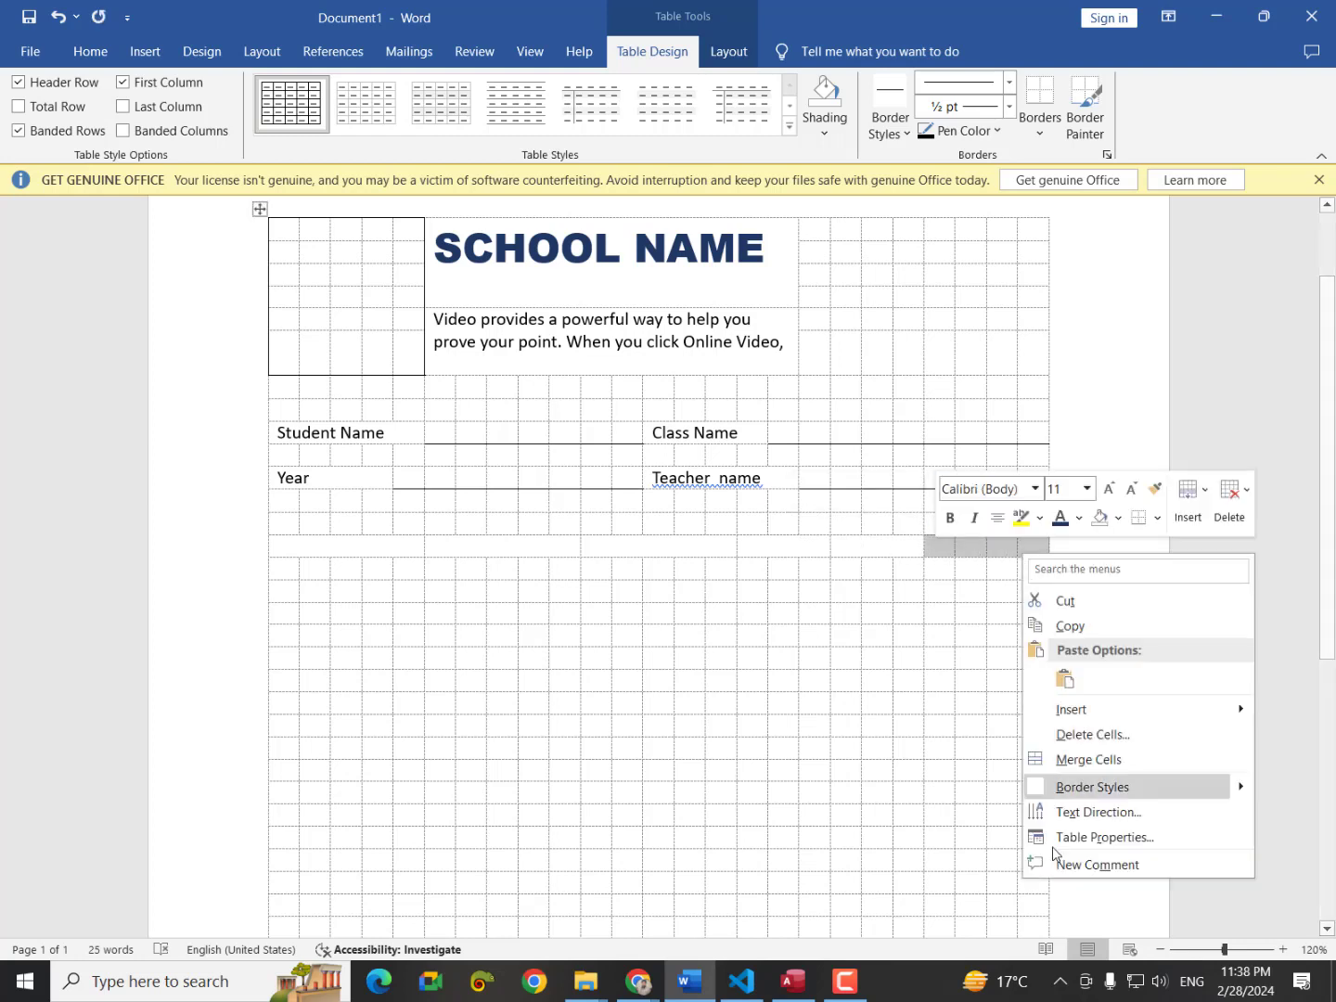
left_click(1055, 766)
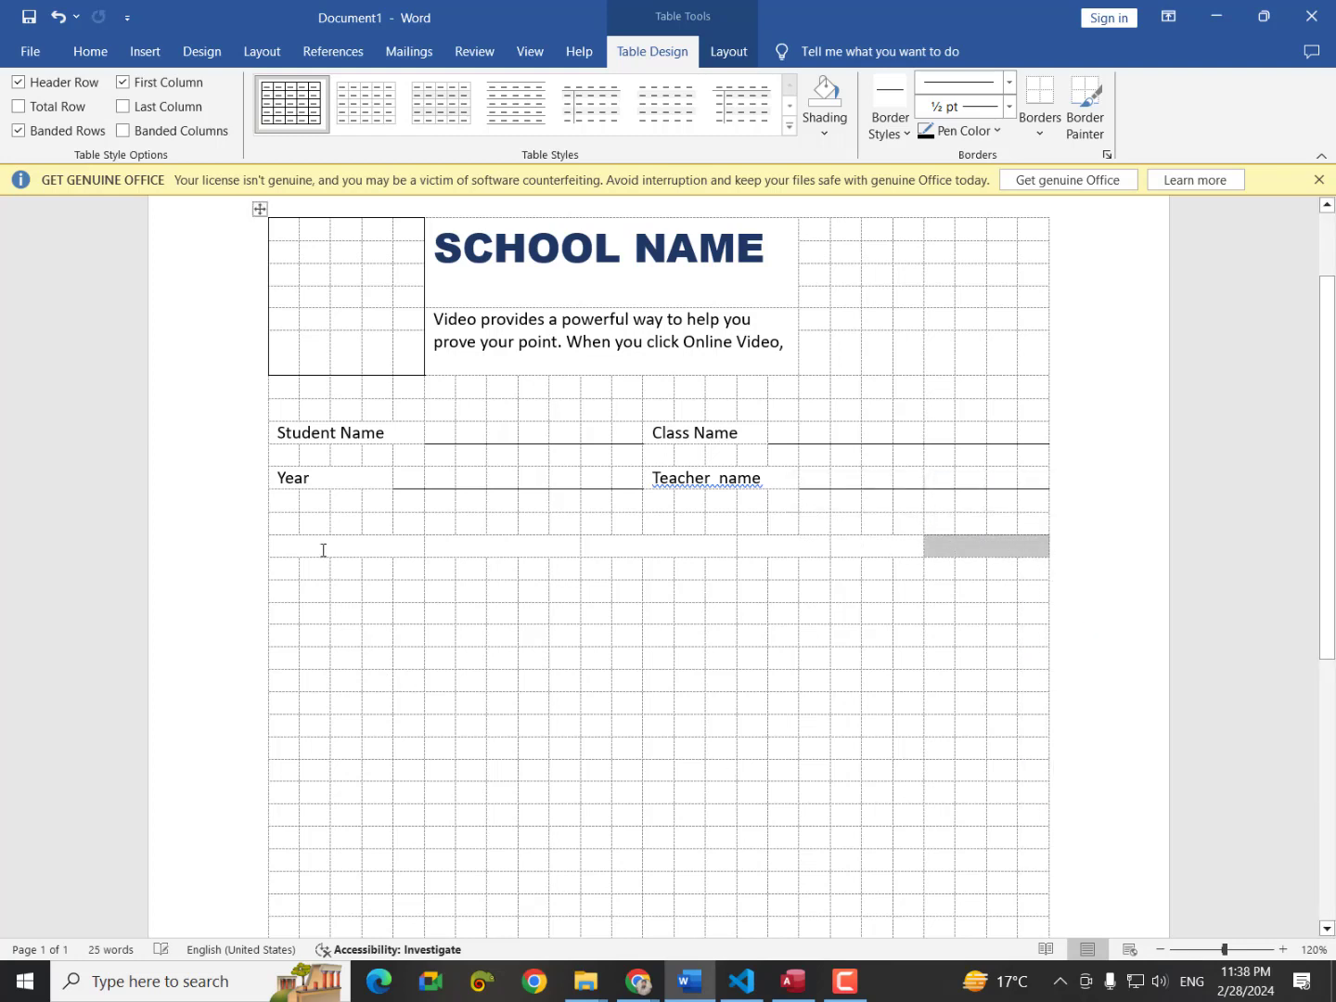
mouse_move(322, 548)
left_mouse_down()
mouse_move(841, 587)
mouse_move(955, 548)
left_mouse_up()
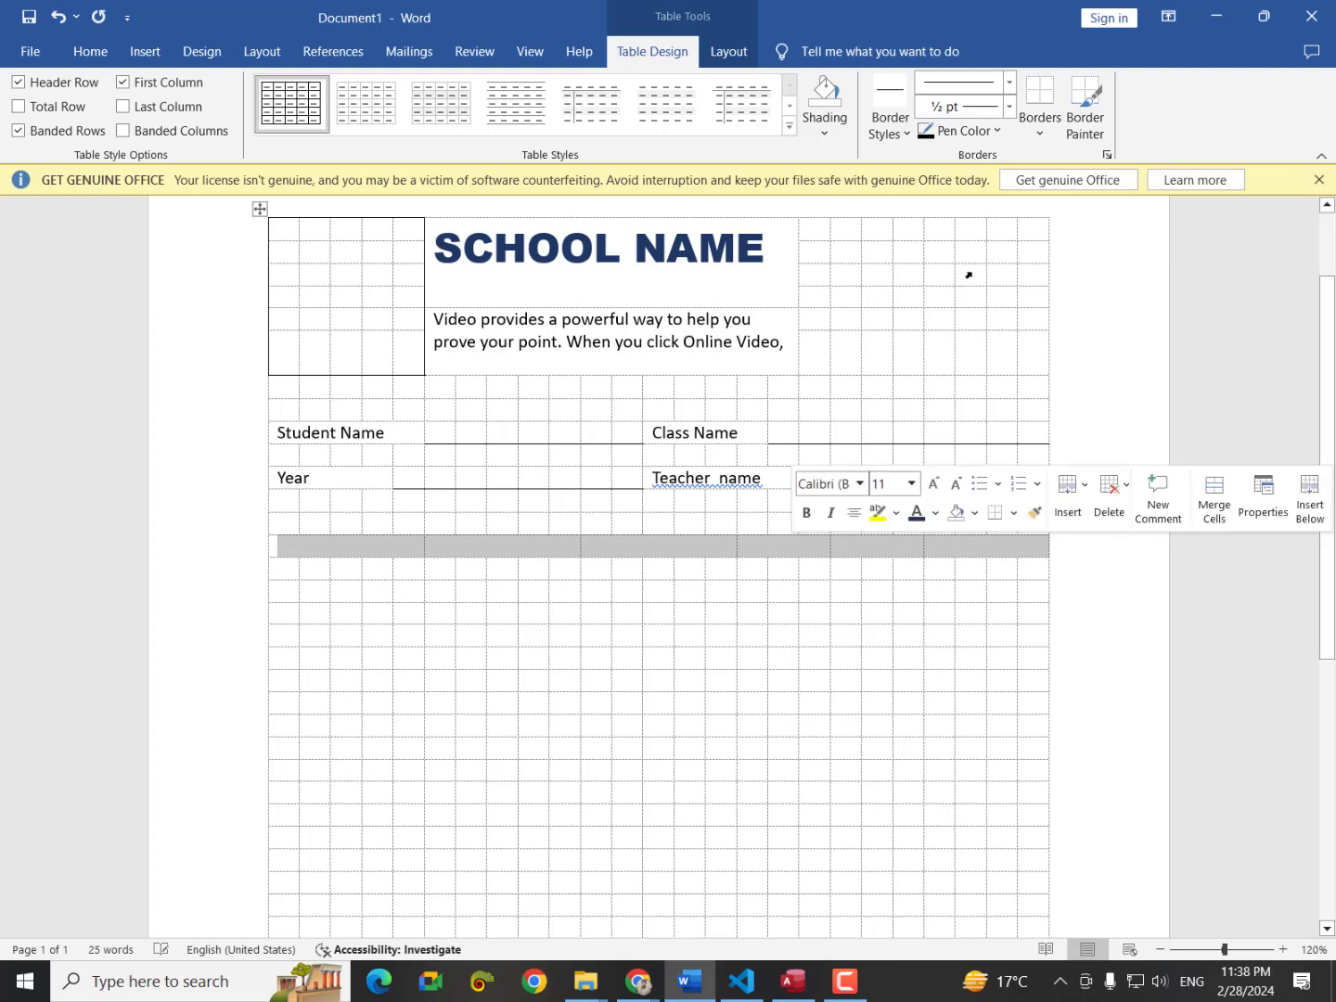
left_click(1037, 128)
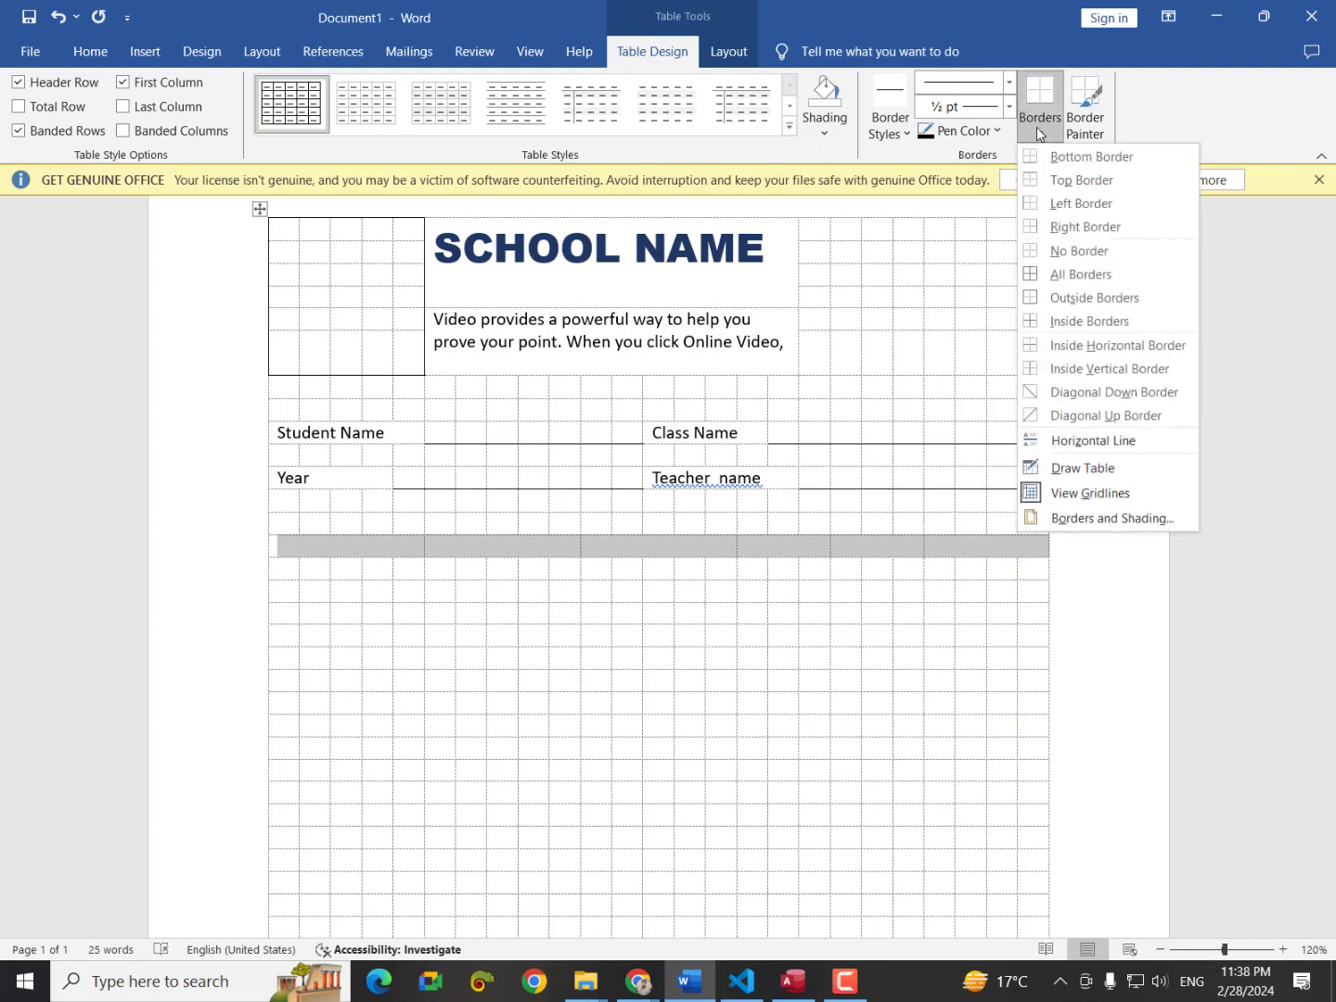
Apply All Borders to the row and split its second cell into two columns.
left_click(1051, 275)
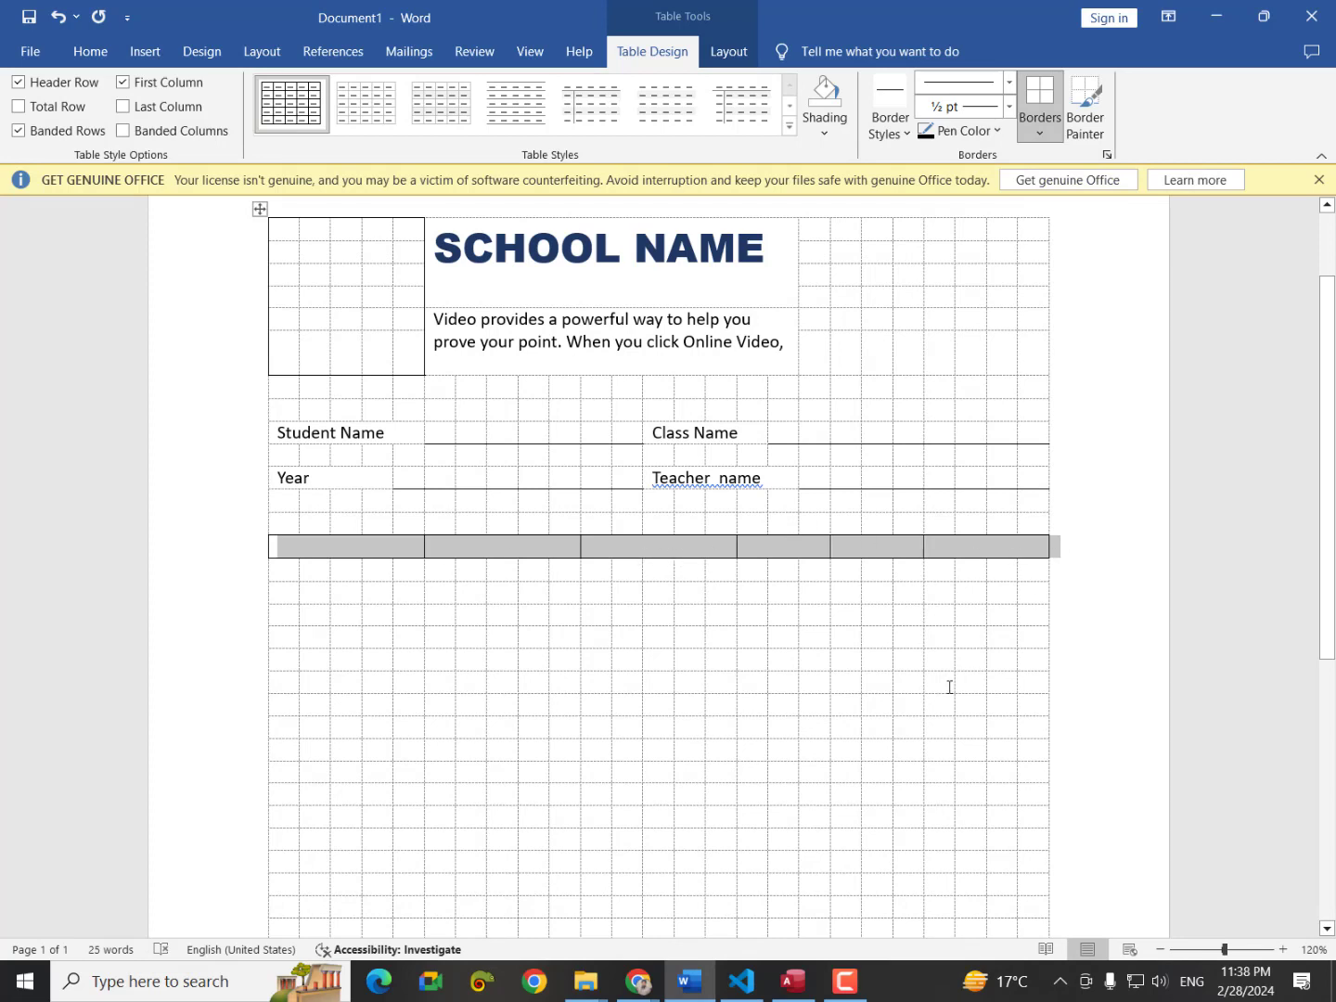
left_click(519, 555)
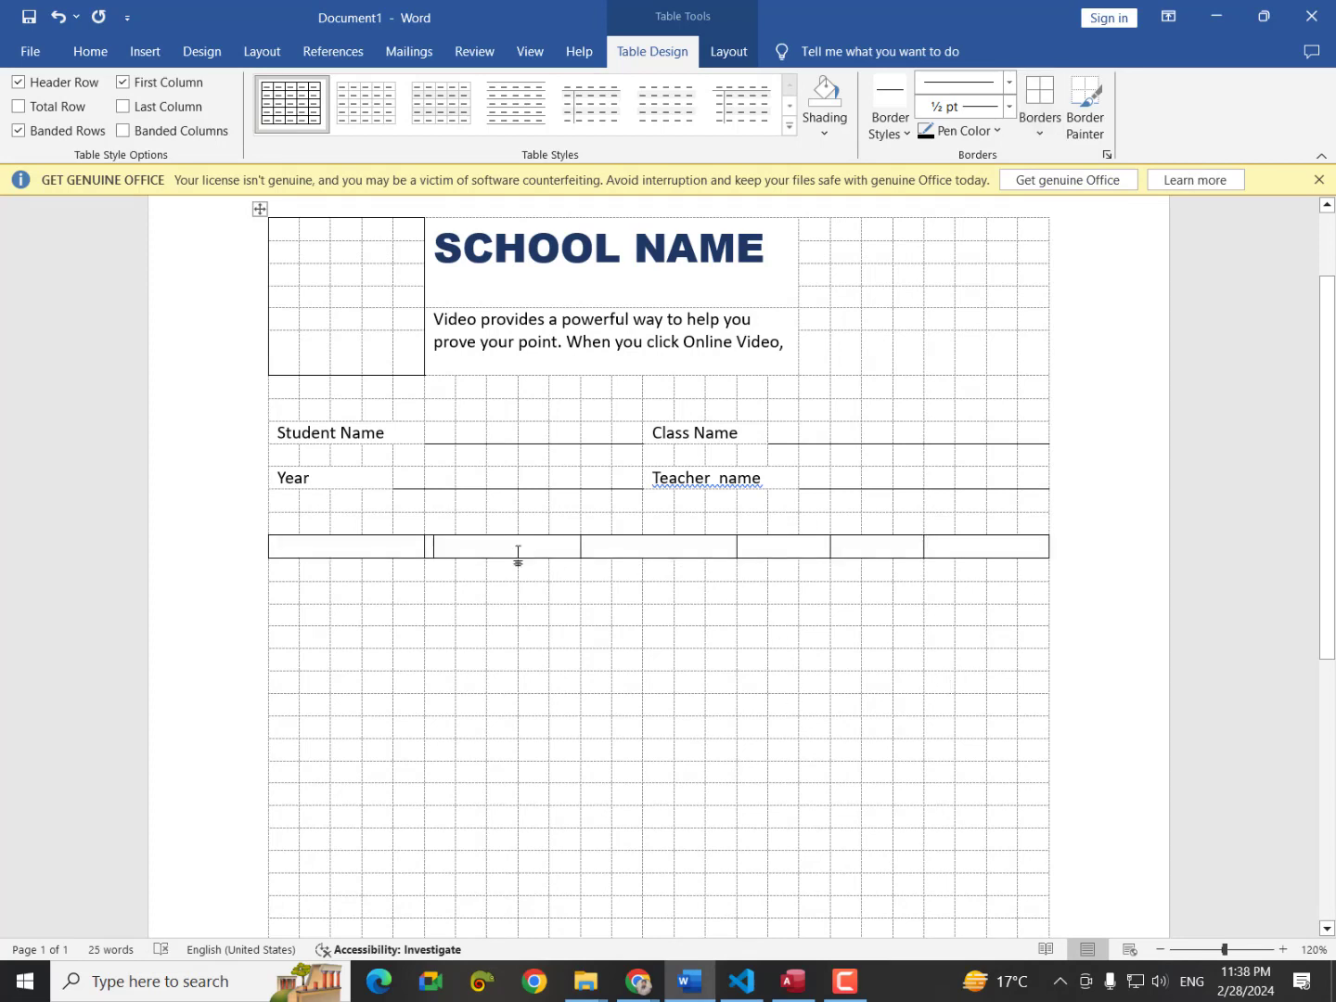
right_click(515, 548)
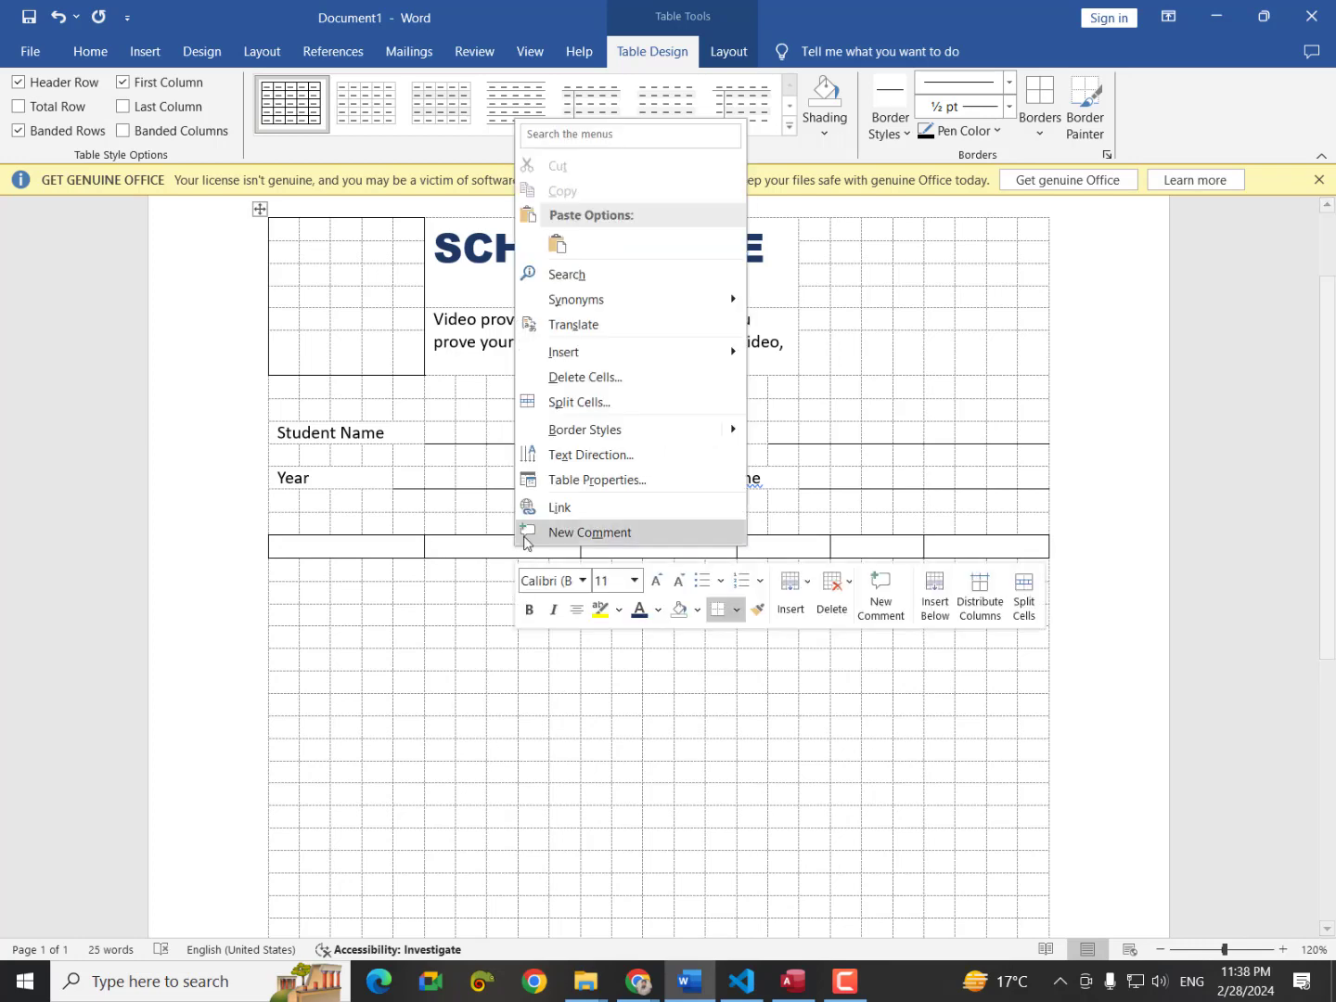
left_click(576, 412)
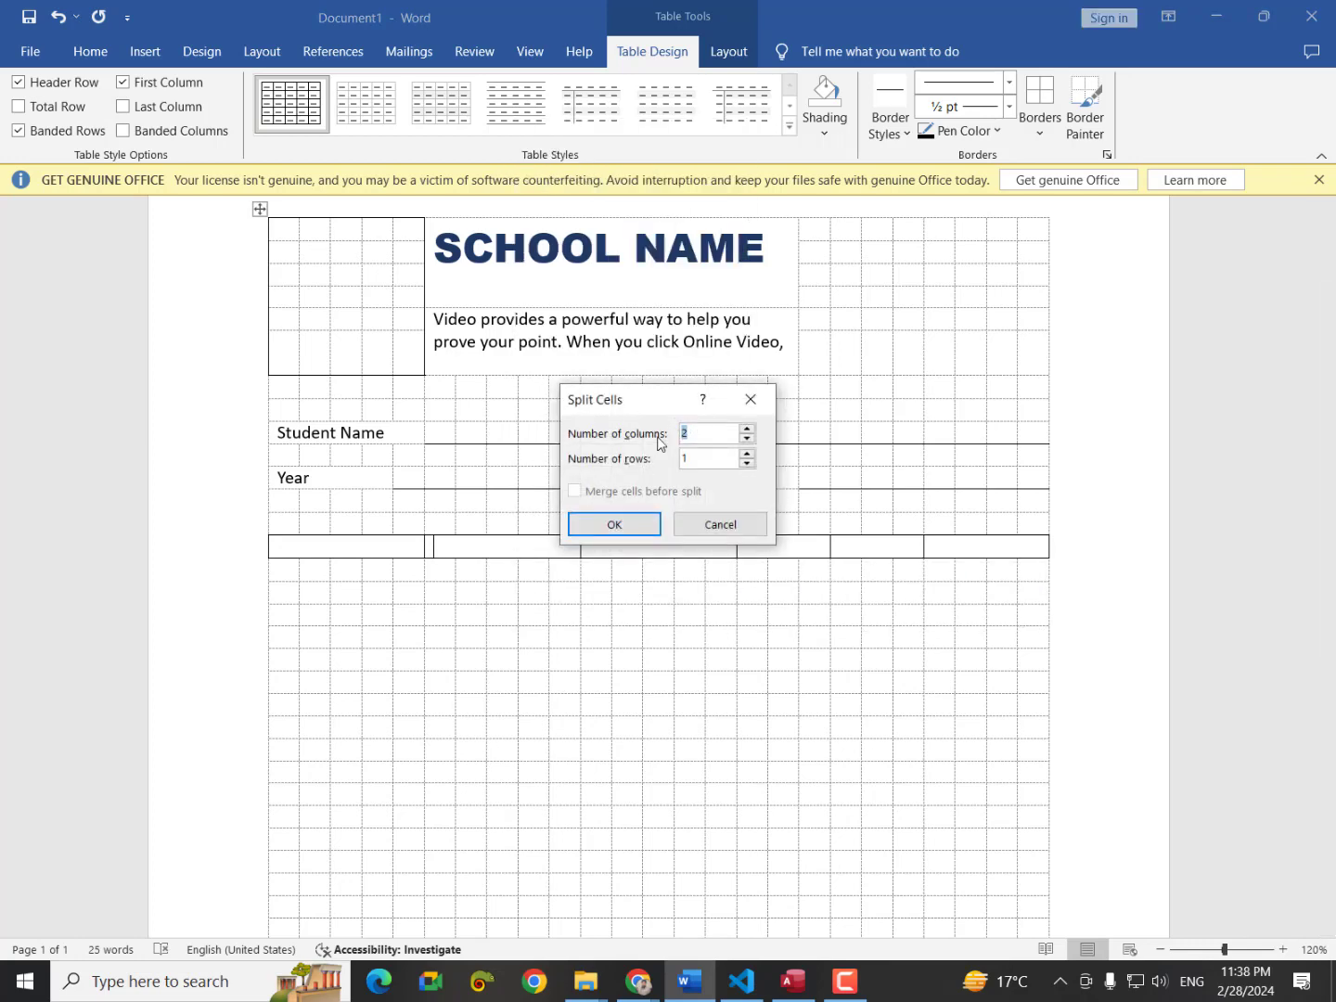
left_click(639, 526)
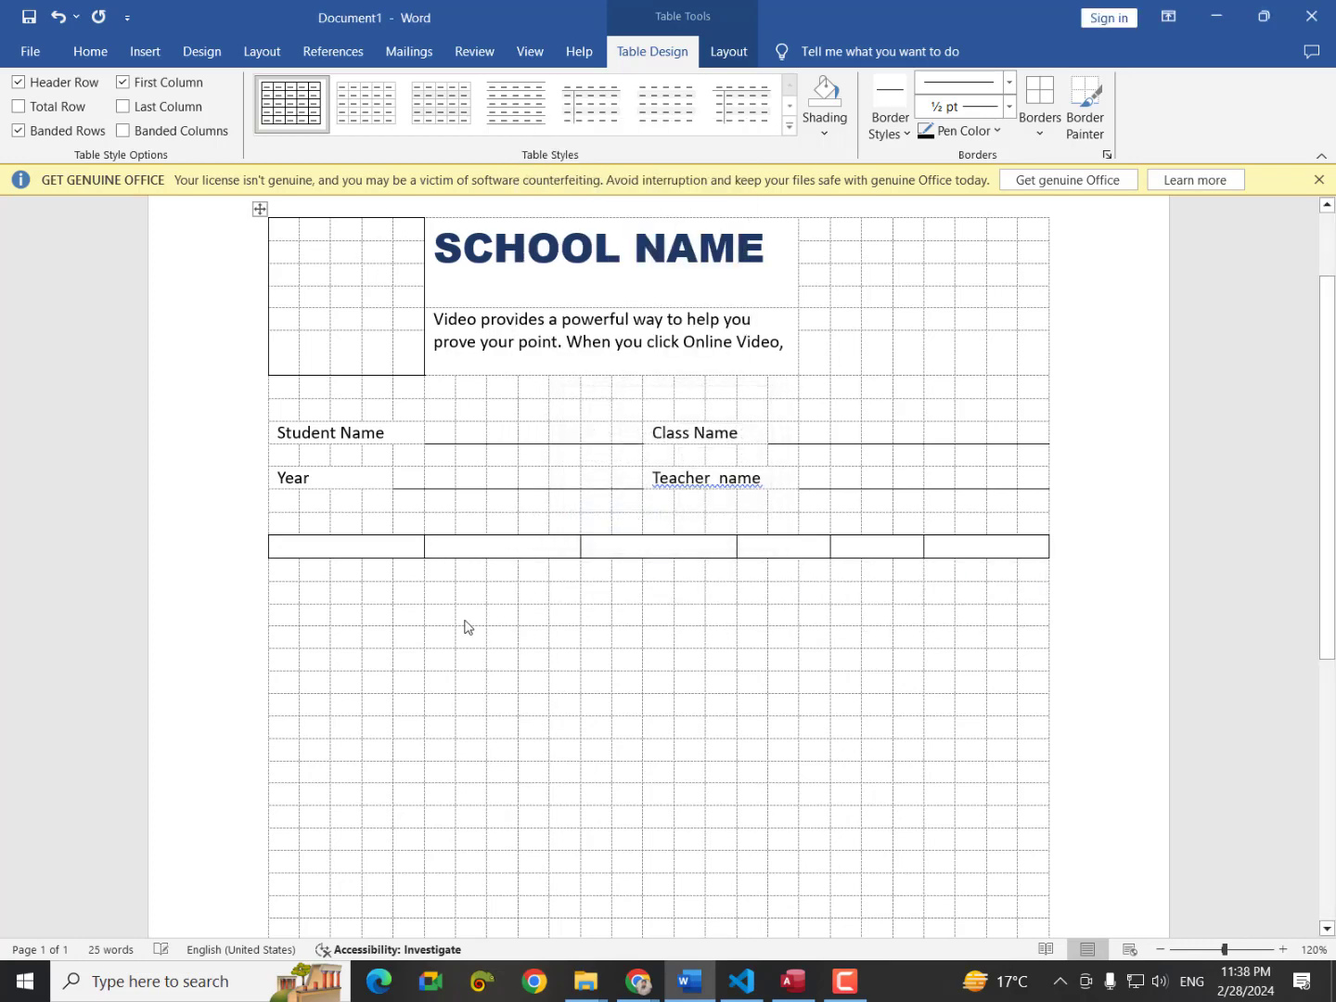
left_click(576, 670)
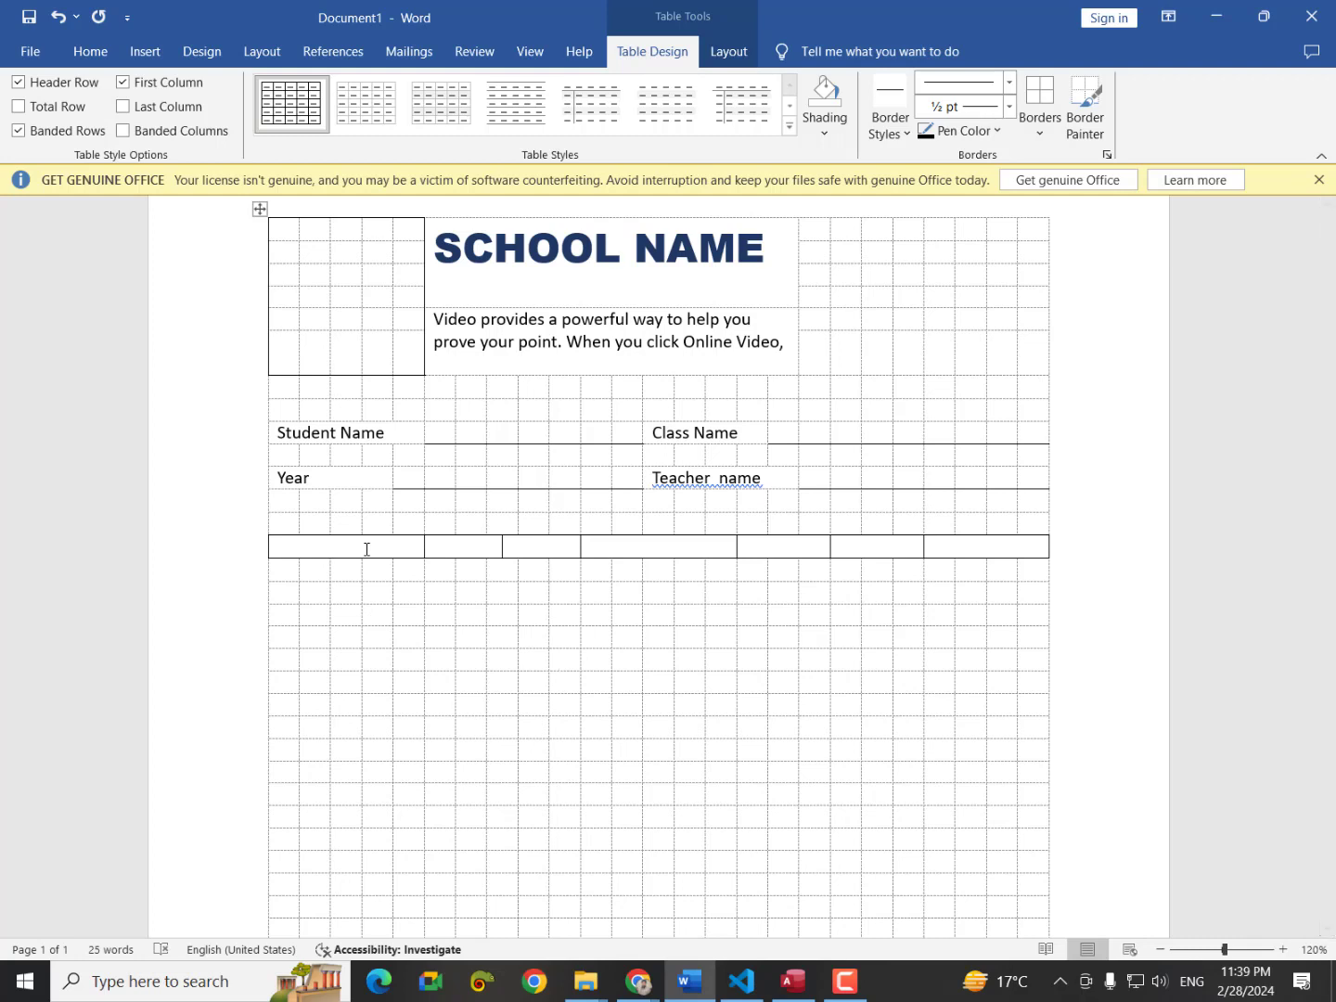
Shade the whole row Blue, Accent 1, Lighter 40%.
left_click_drag(334, 547, 897, 555)
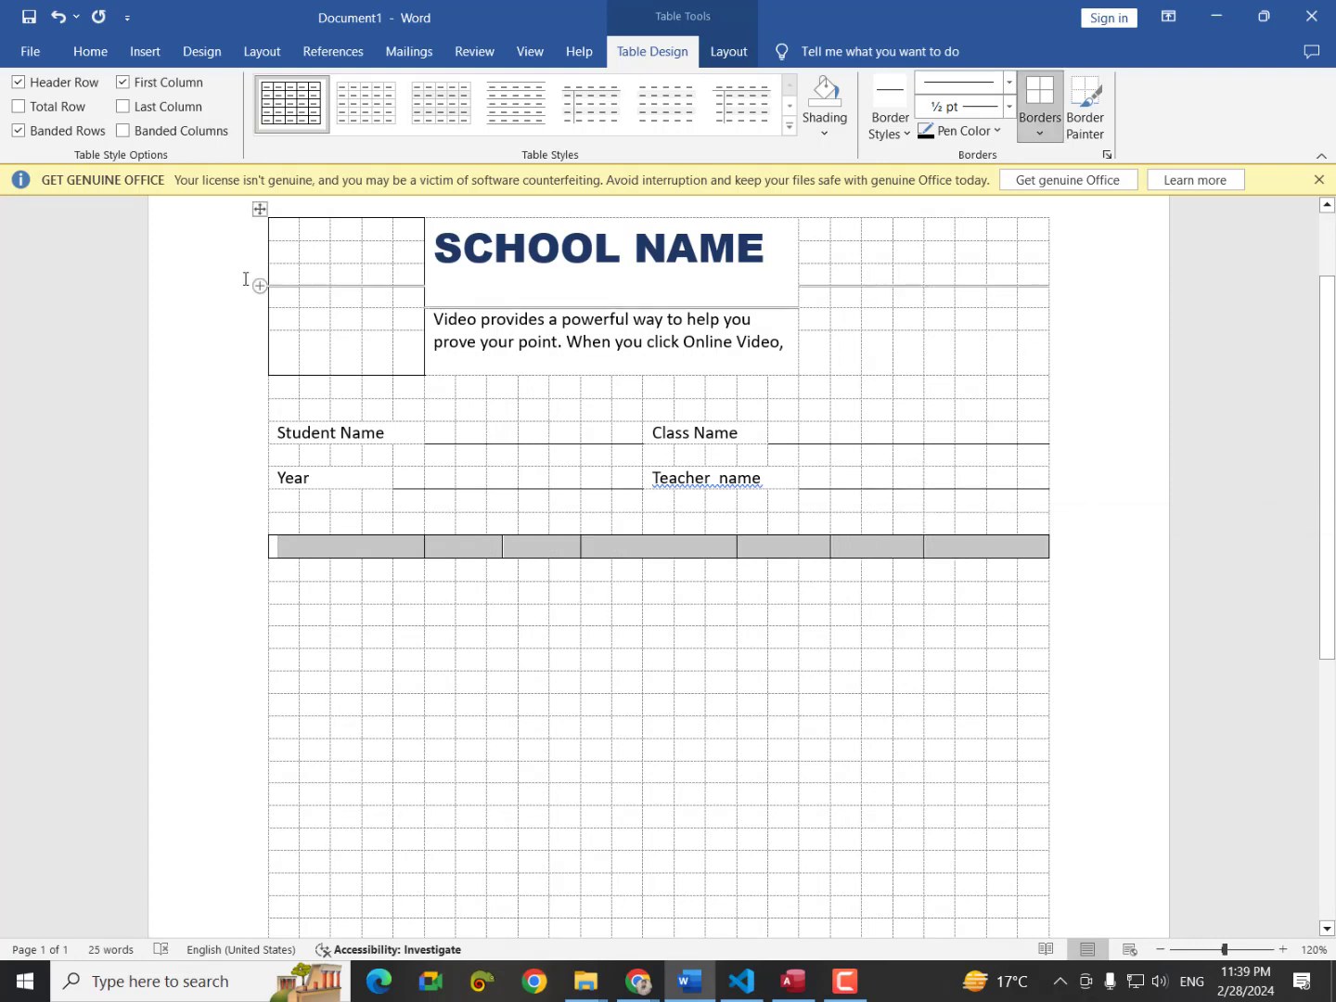
left_click(844, 125)
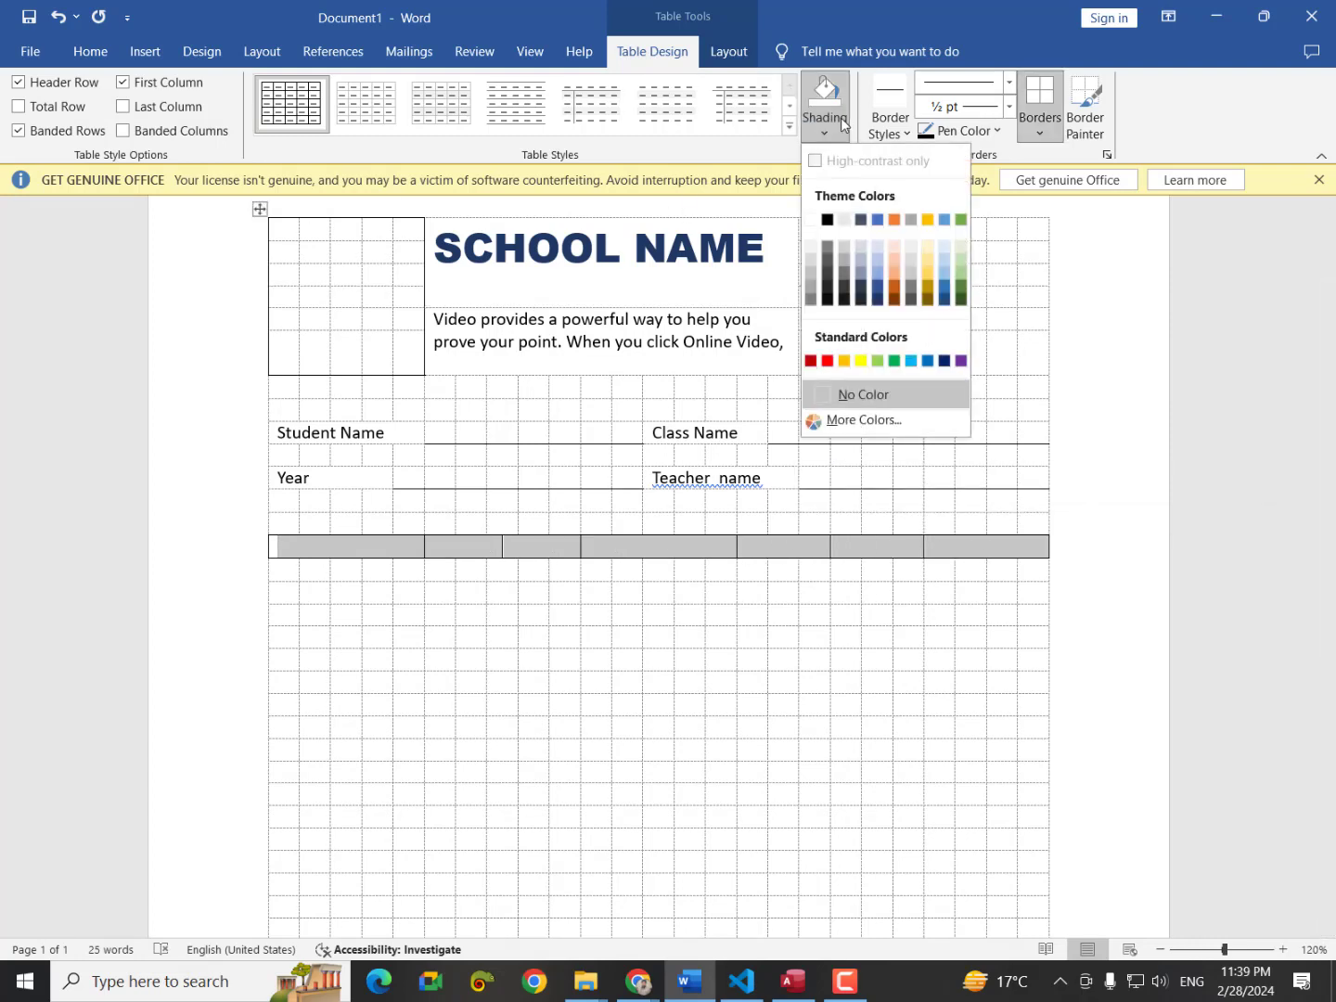
left_click(873, 277)
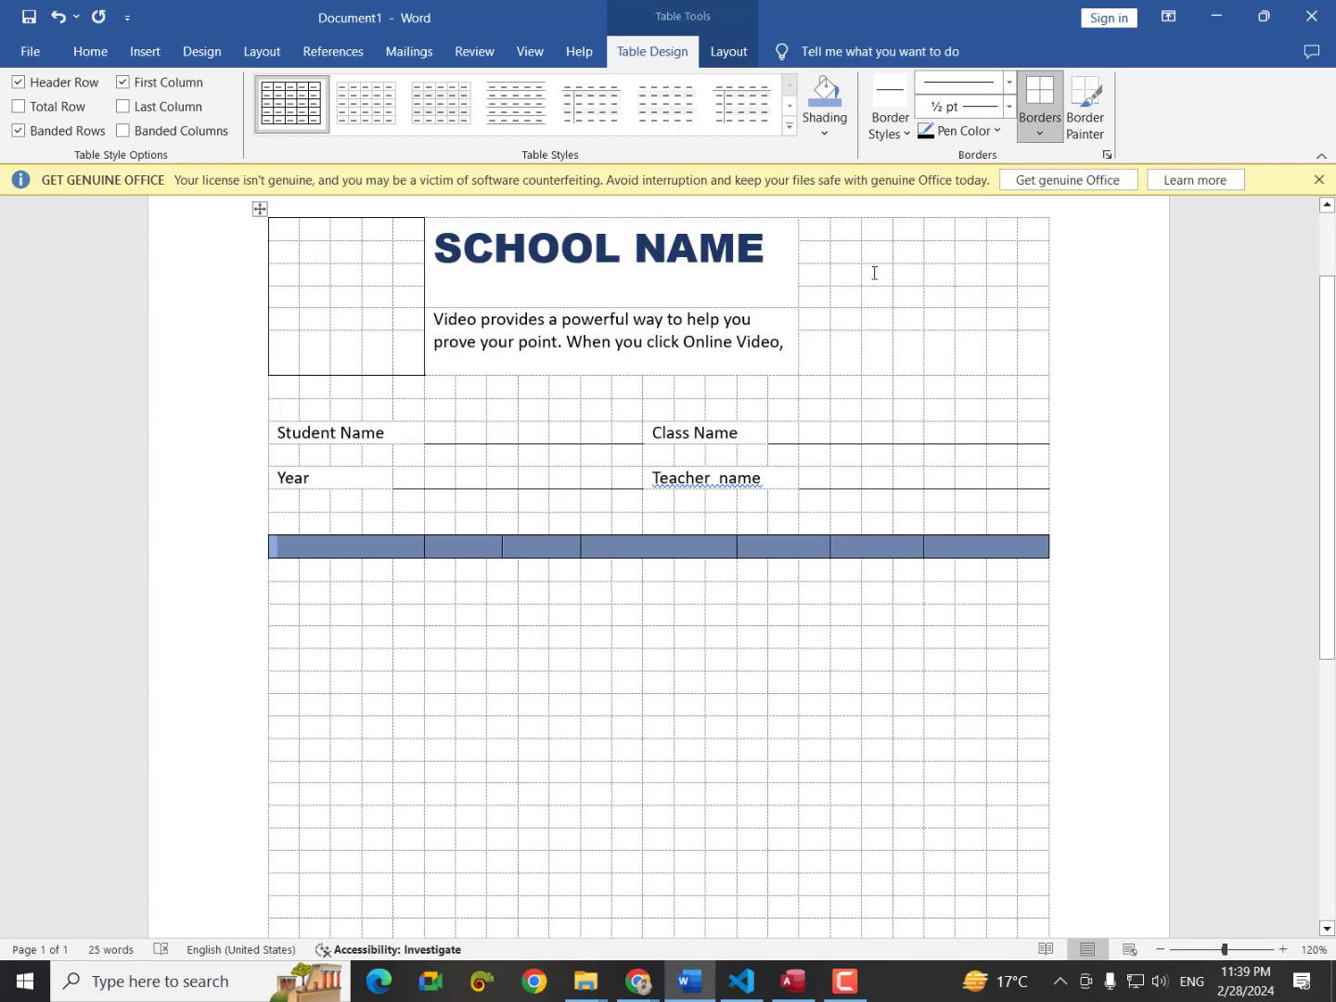
left_click(337, 540)
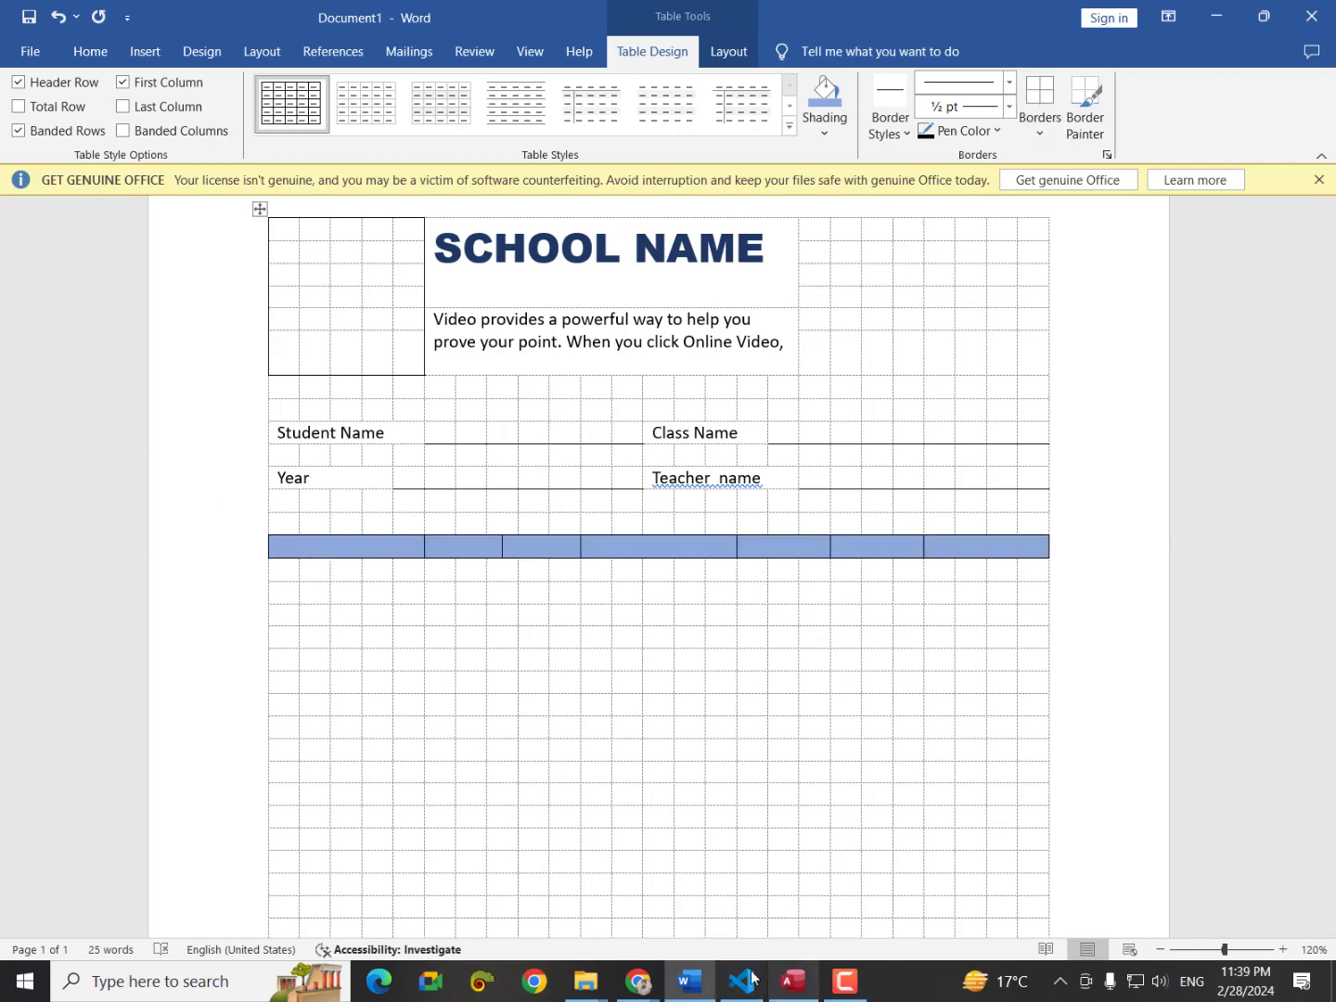
left_click(639, 981)
left_click(733, 876)
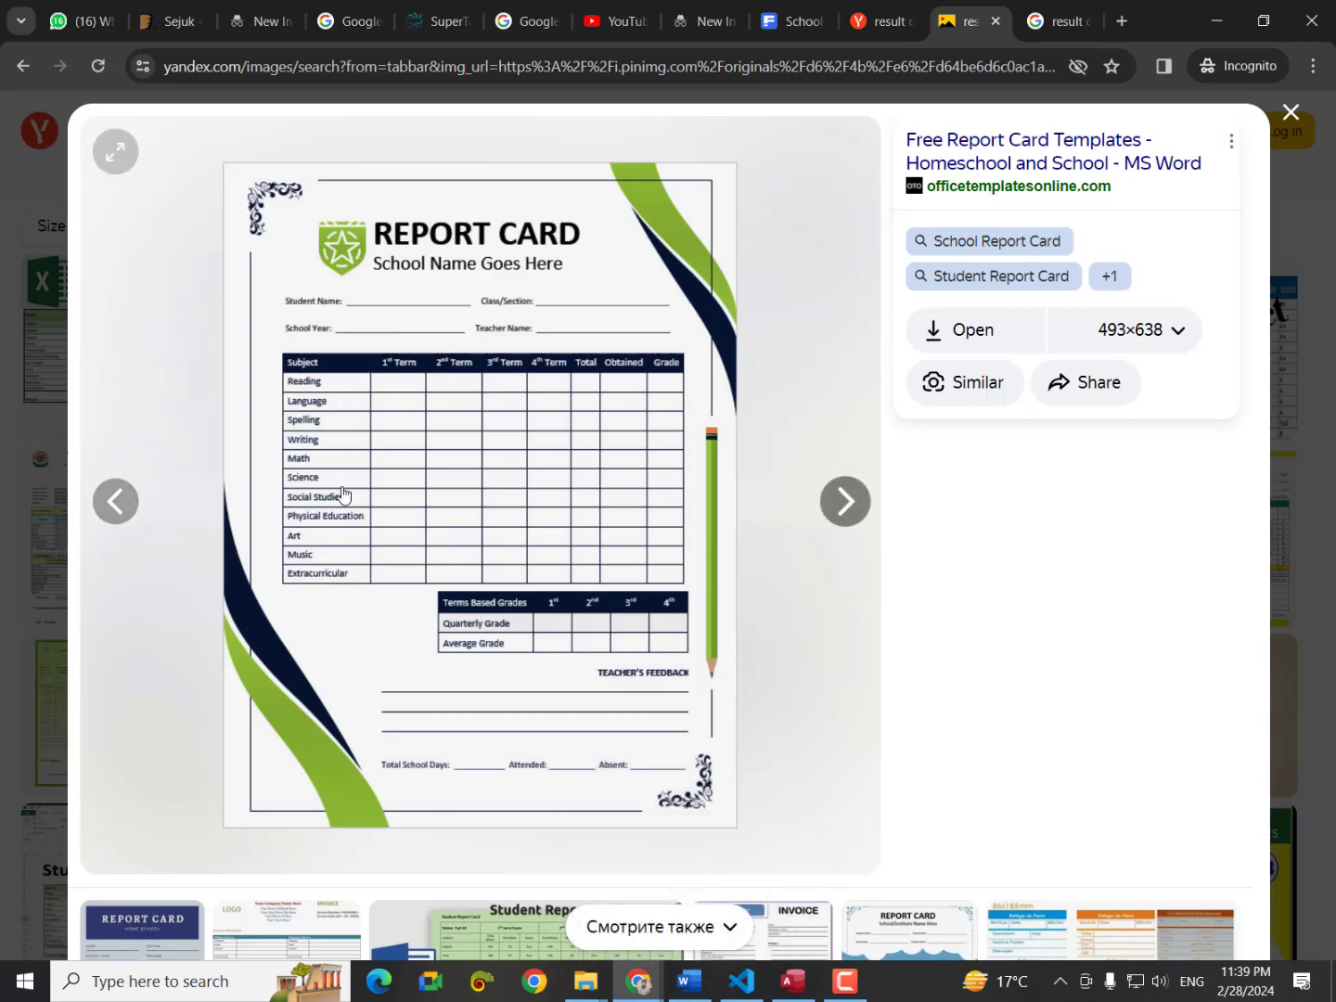
left_click(688, 981)
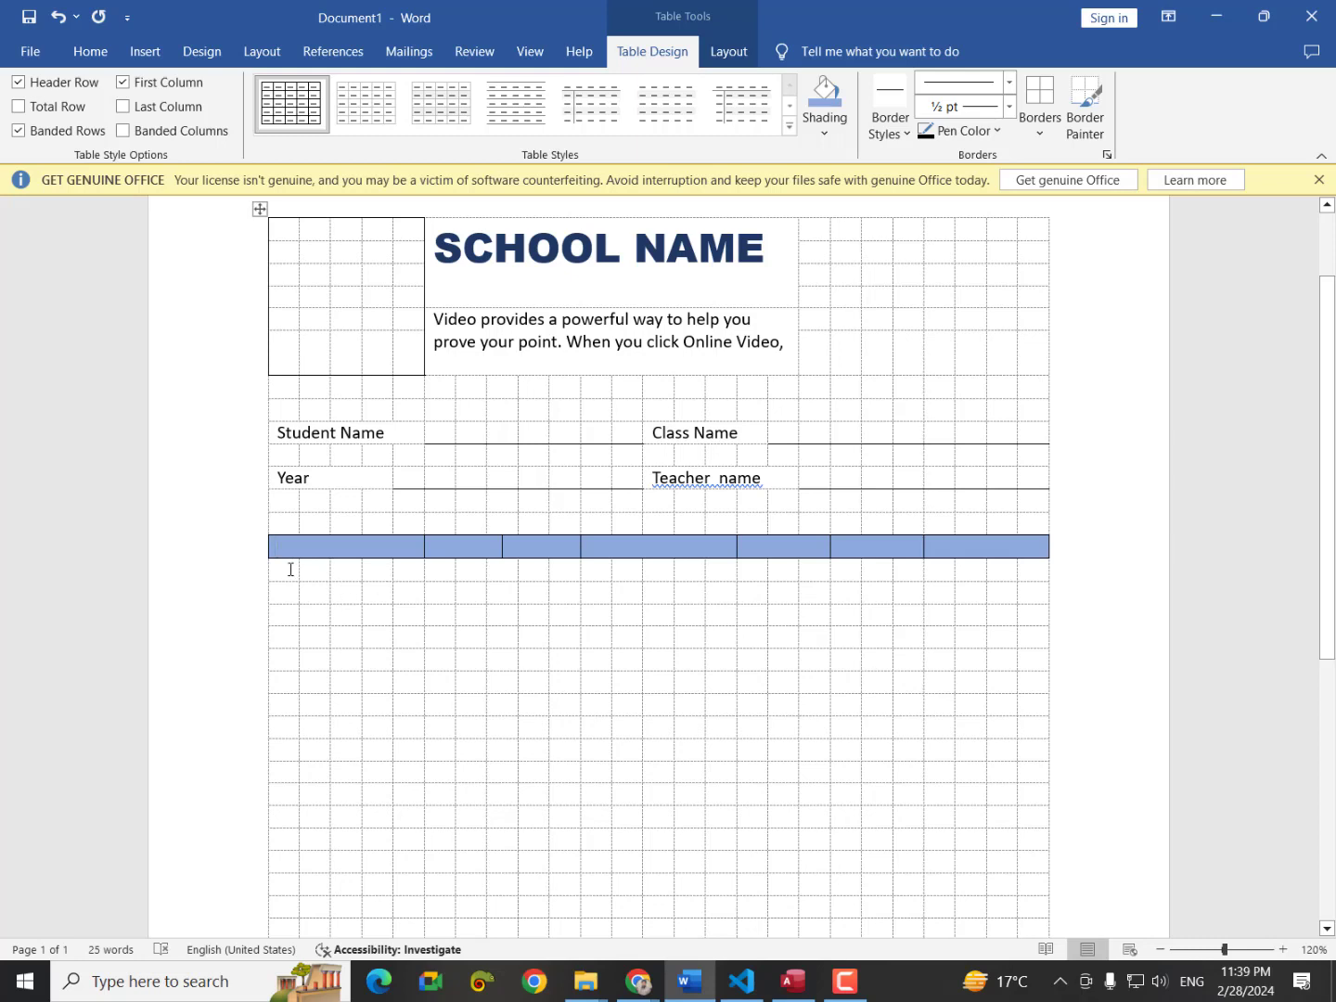
Merge the cells under the first blue header column into one wide cell per row.
left_click_drag(290, 568, 396, 572)
right_click(392, 576)
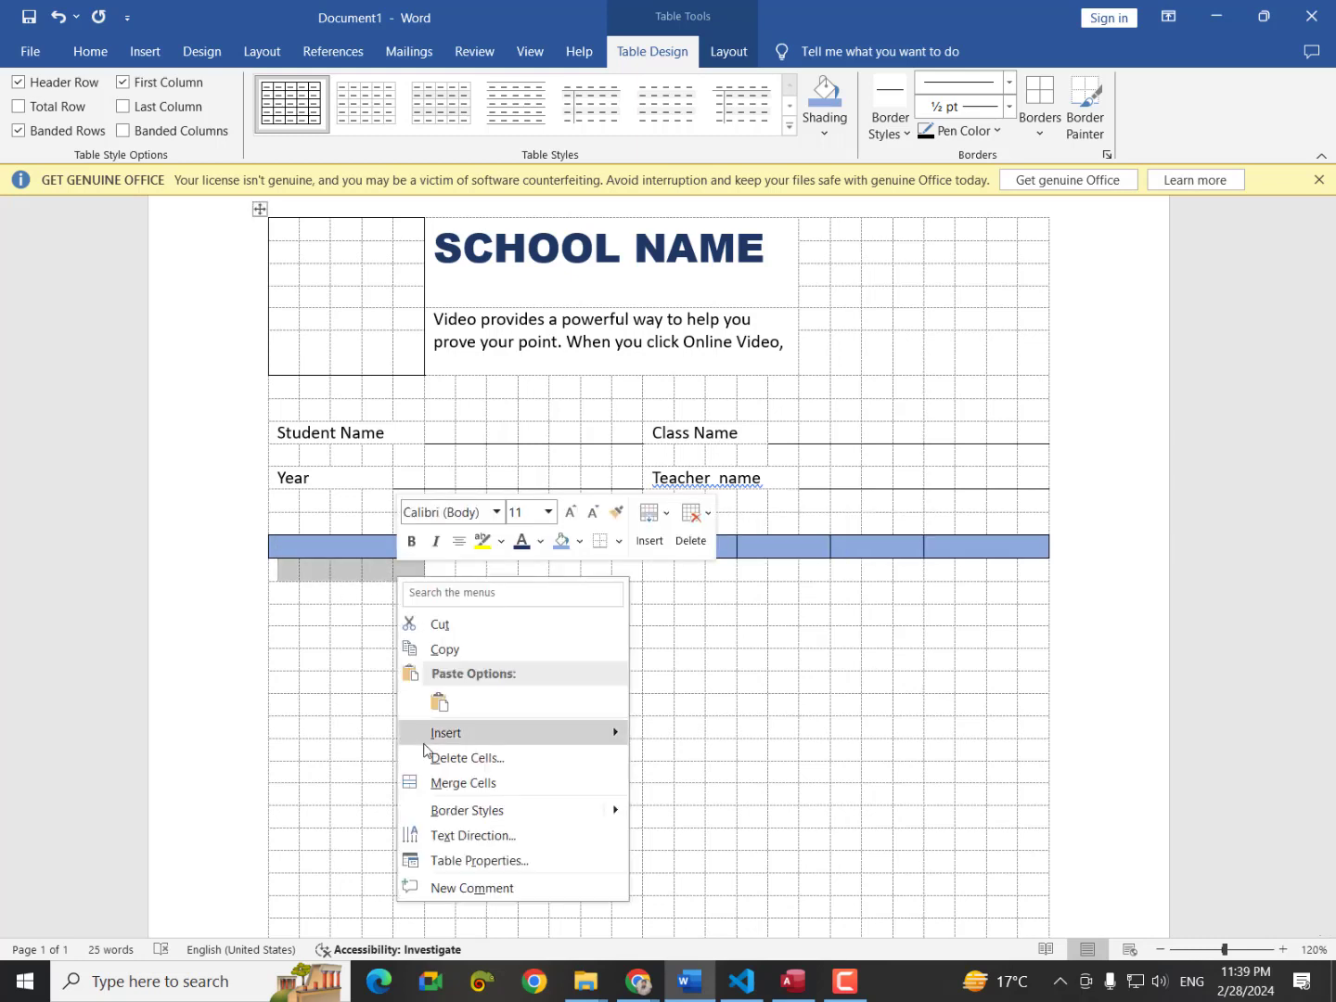
left_click(427, 783)
left_click(283, 595)
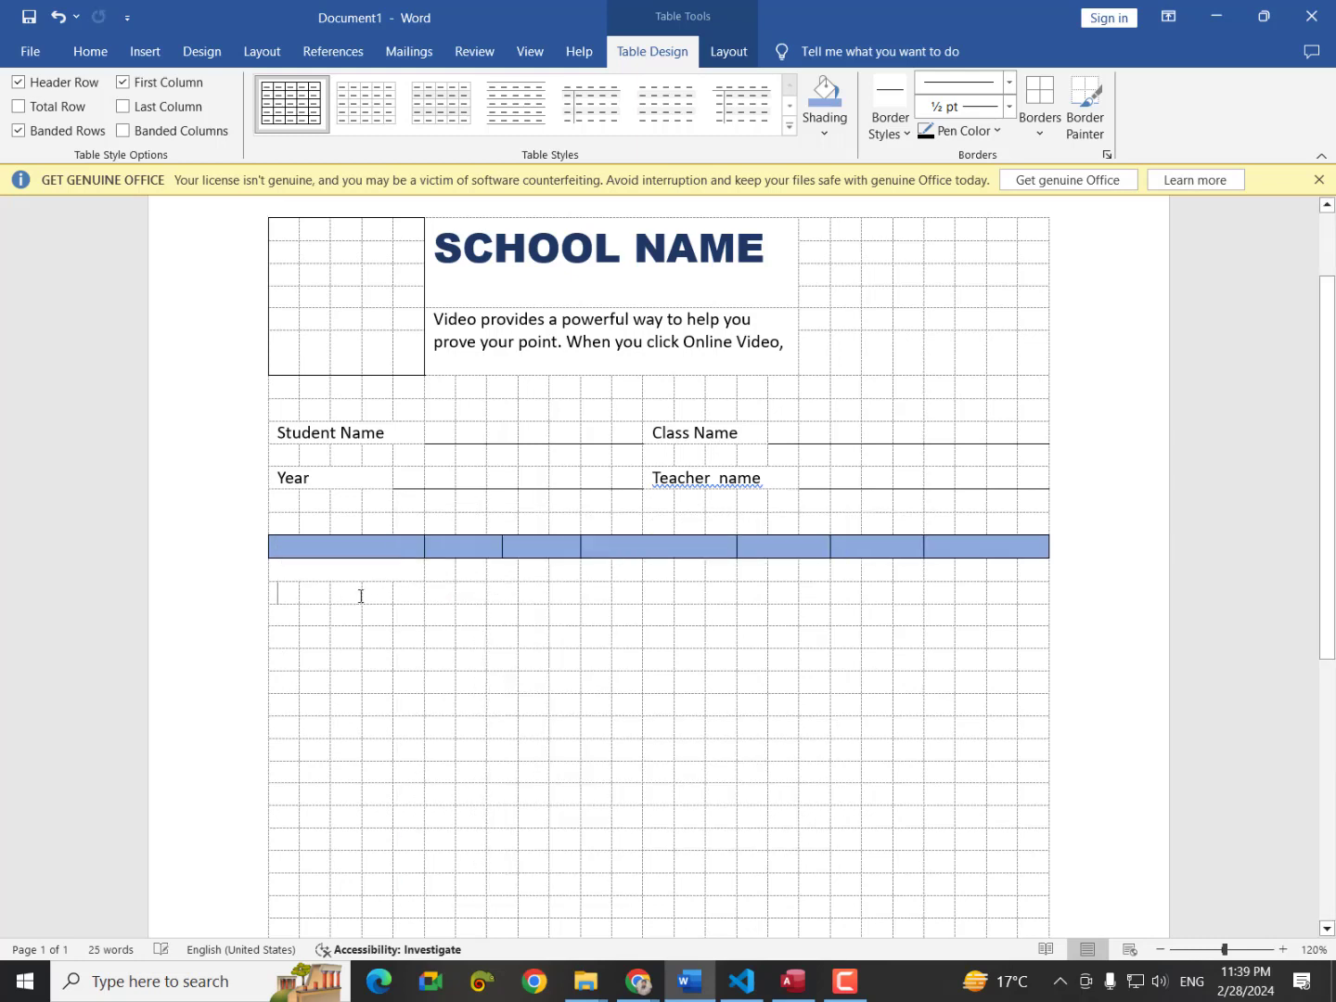
left_click_drag(361, 596, 408, 601)
right_click(407, 600)
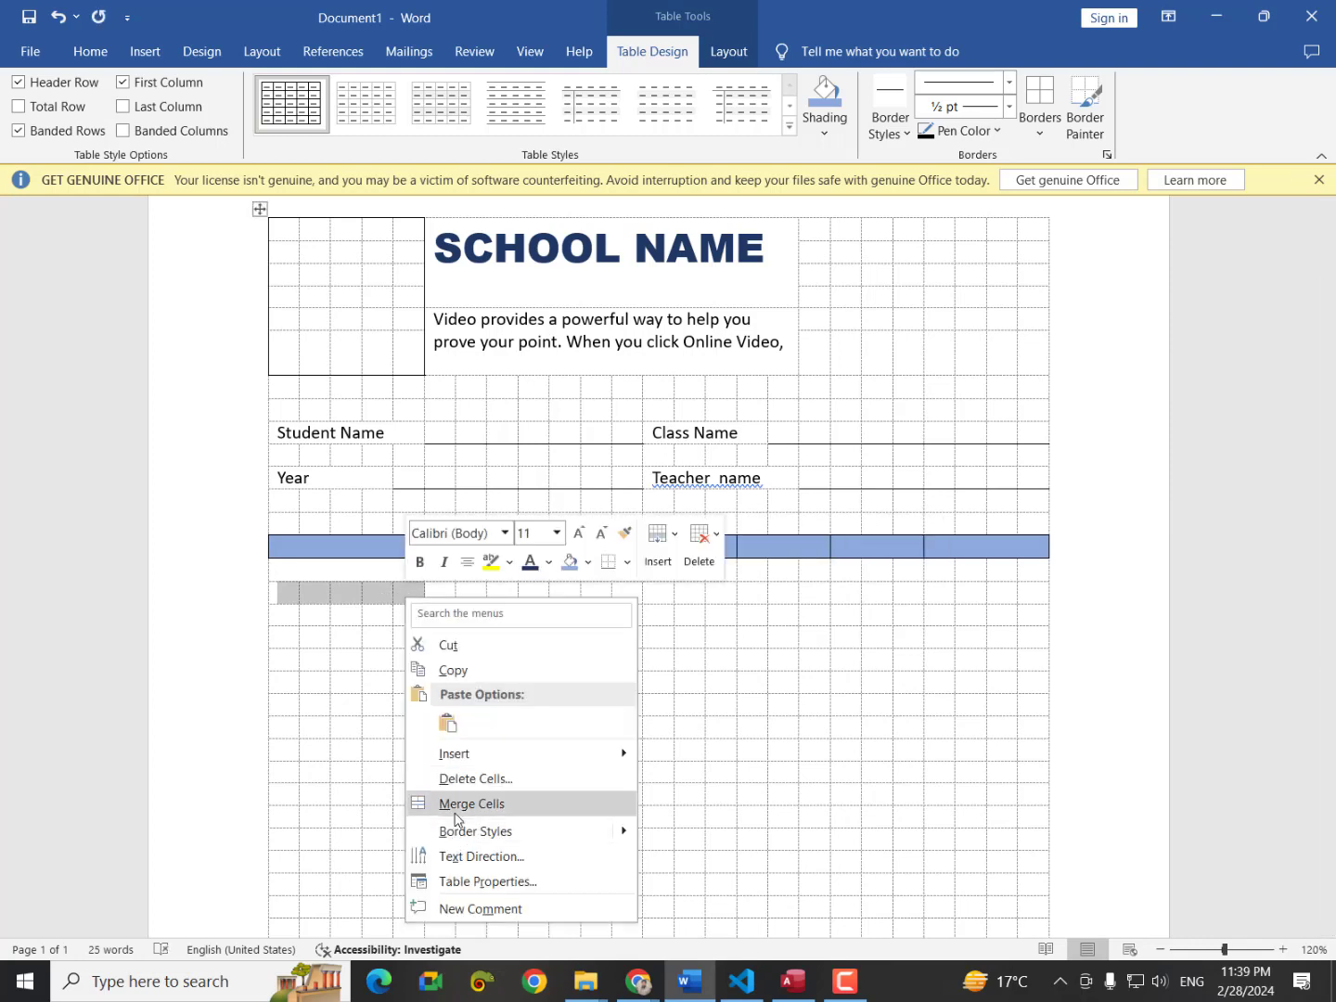
left_click(456, 803)
left_click_drag(281, 615, 395, 617)
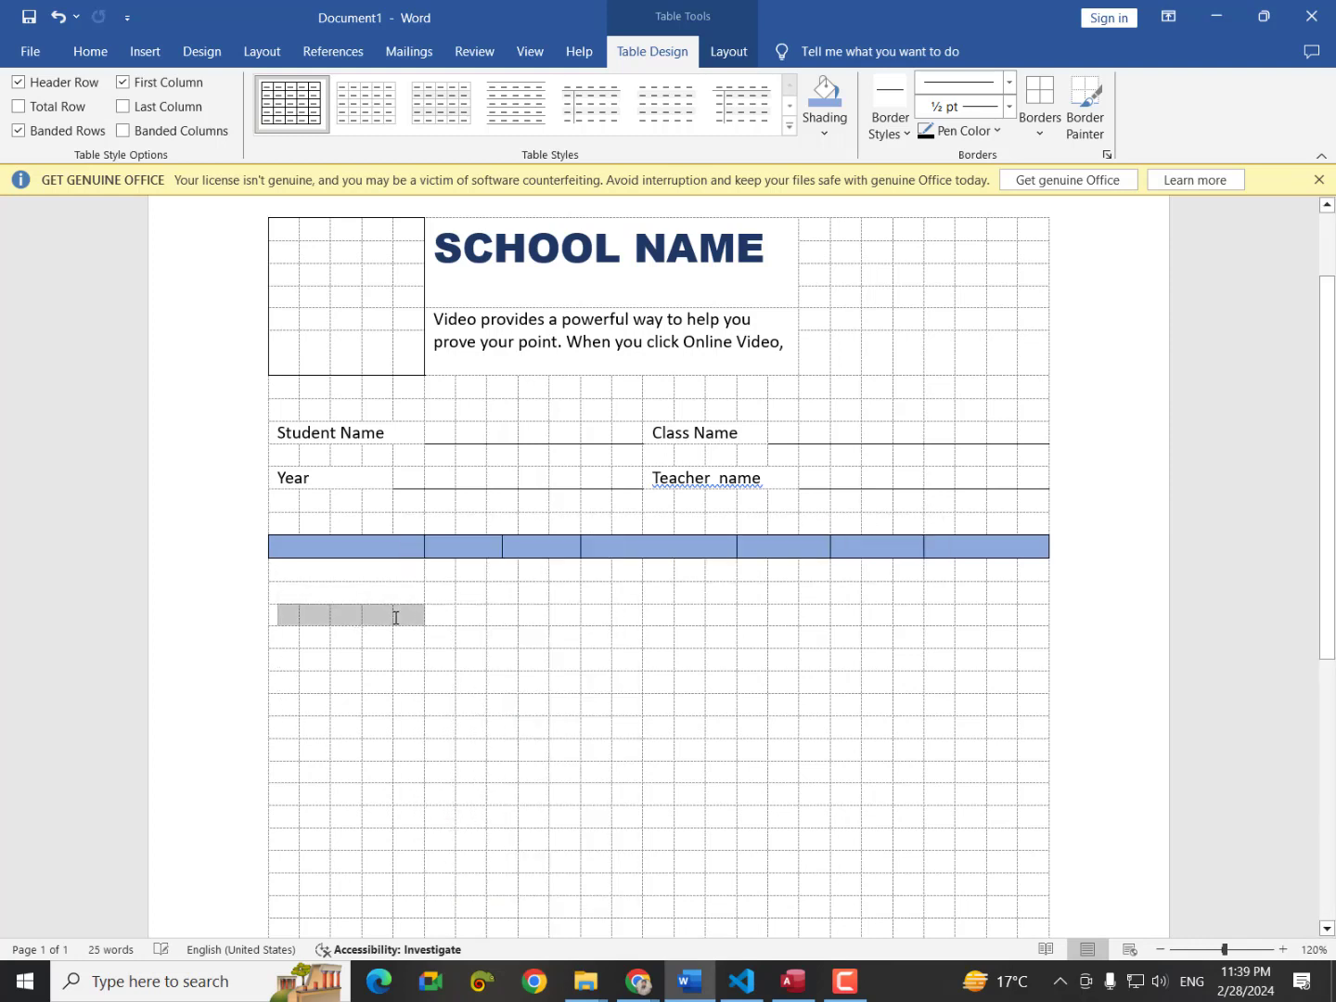
right_click(395, 617)
left_click(474, 827)
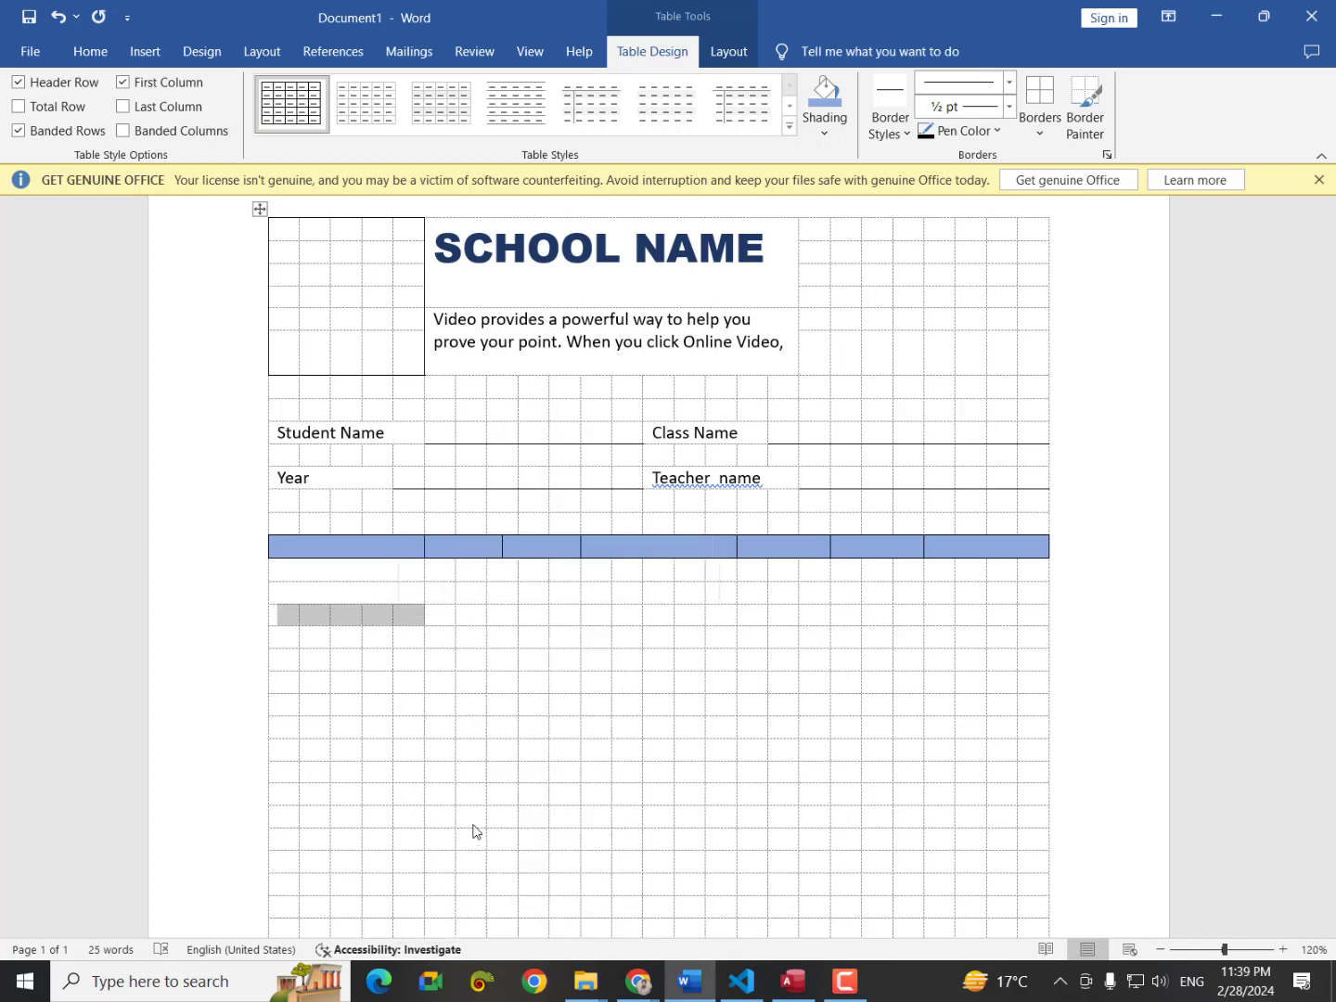
Merge the cells under the second header column in each of the rows below.
left_click_drag(447, 575, 558, 568)
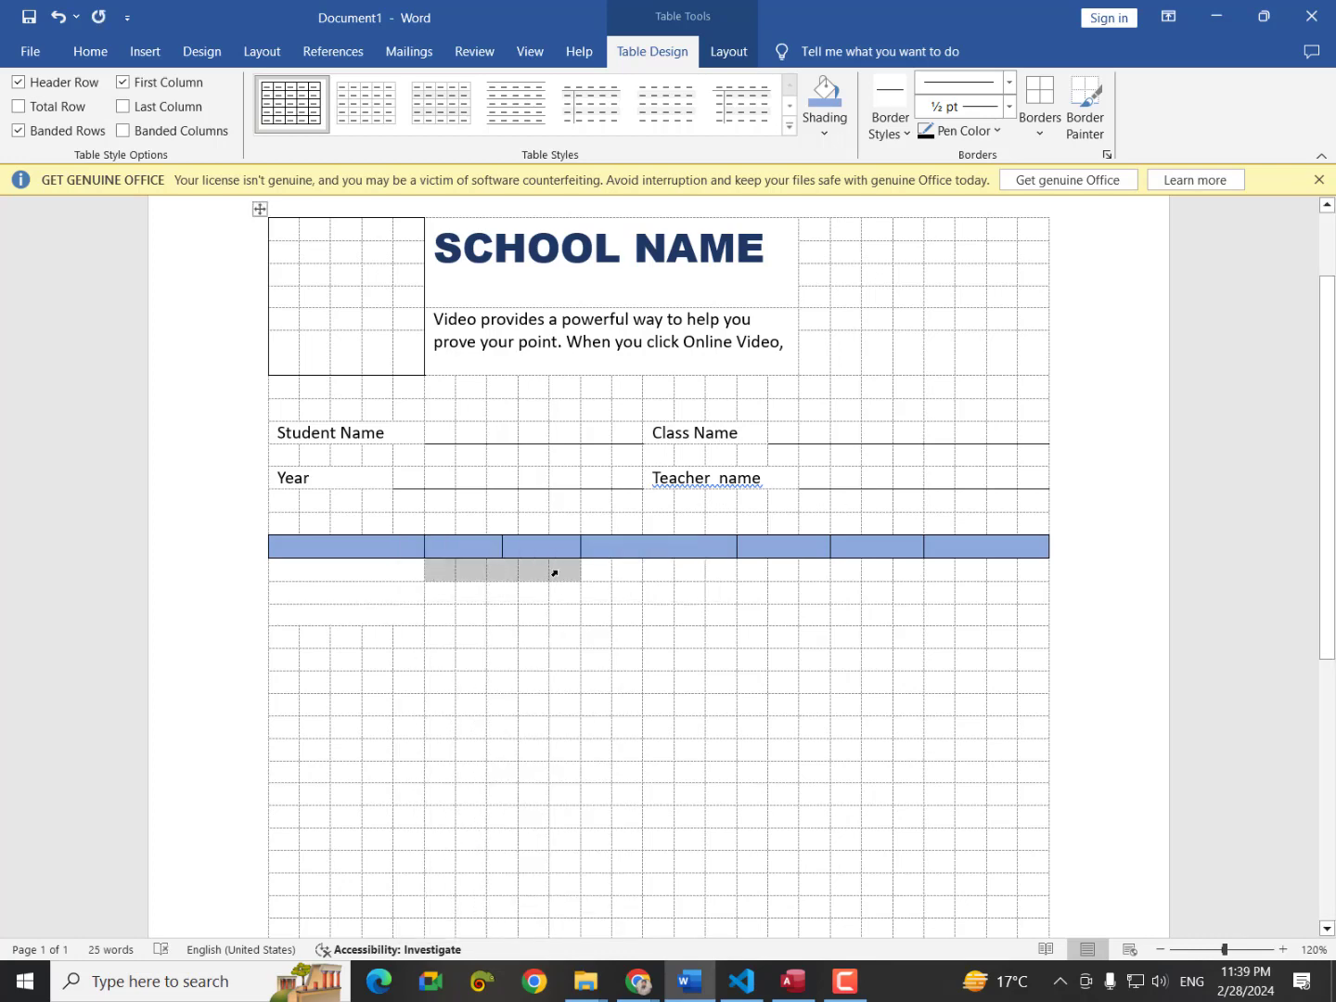
right_click(557, 569)
left_click(624, 776)
left_click_drag(435, 588, 550, 597)
right_click(548, 595)
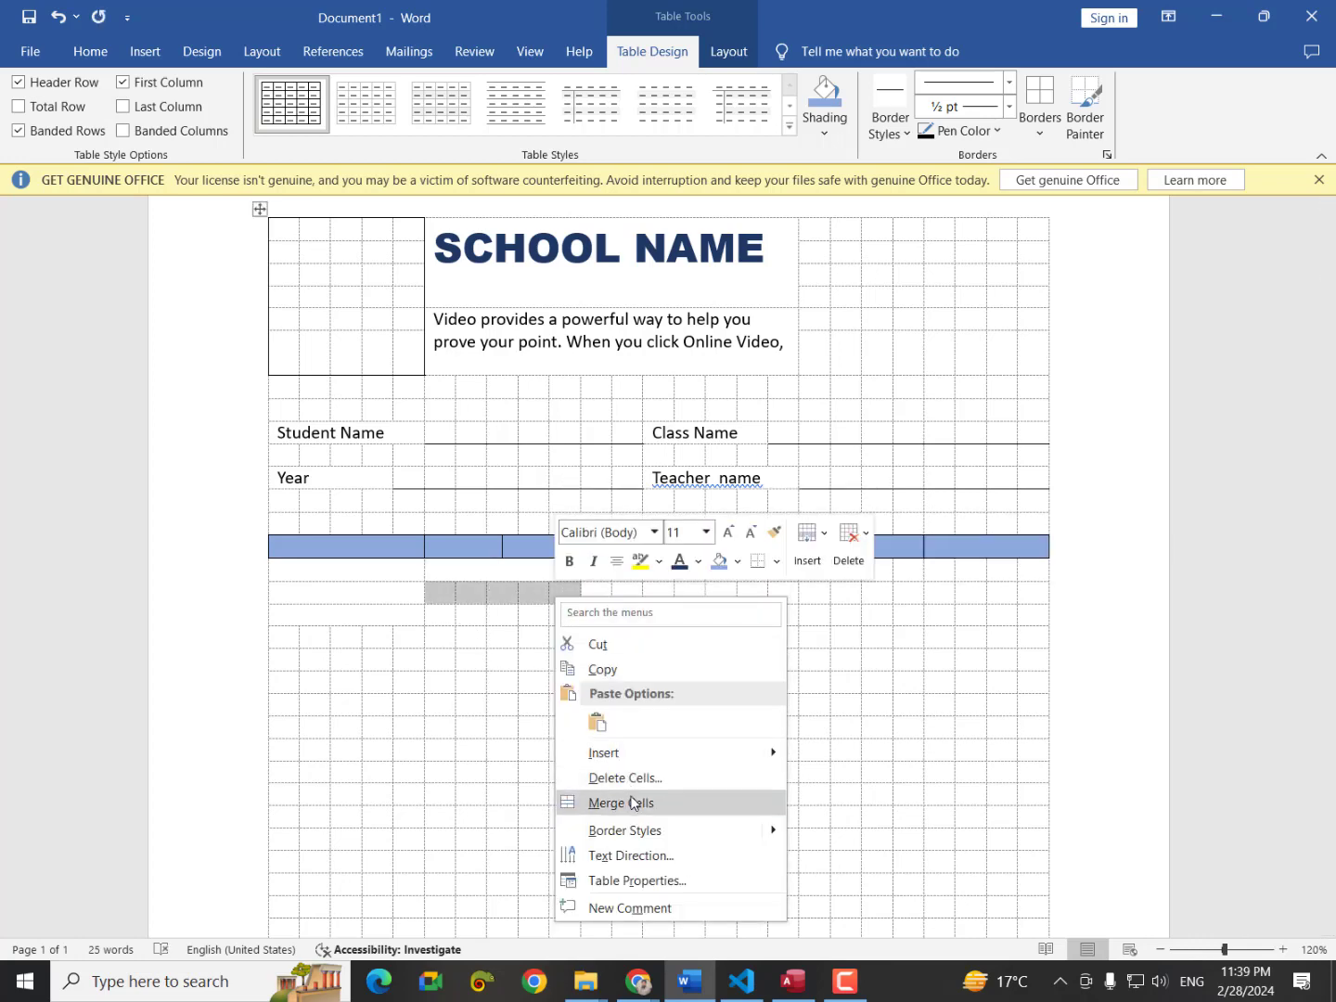
left_click(601, 803)
left_click_drag(453, 612, 567, 611)
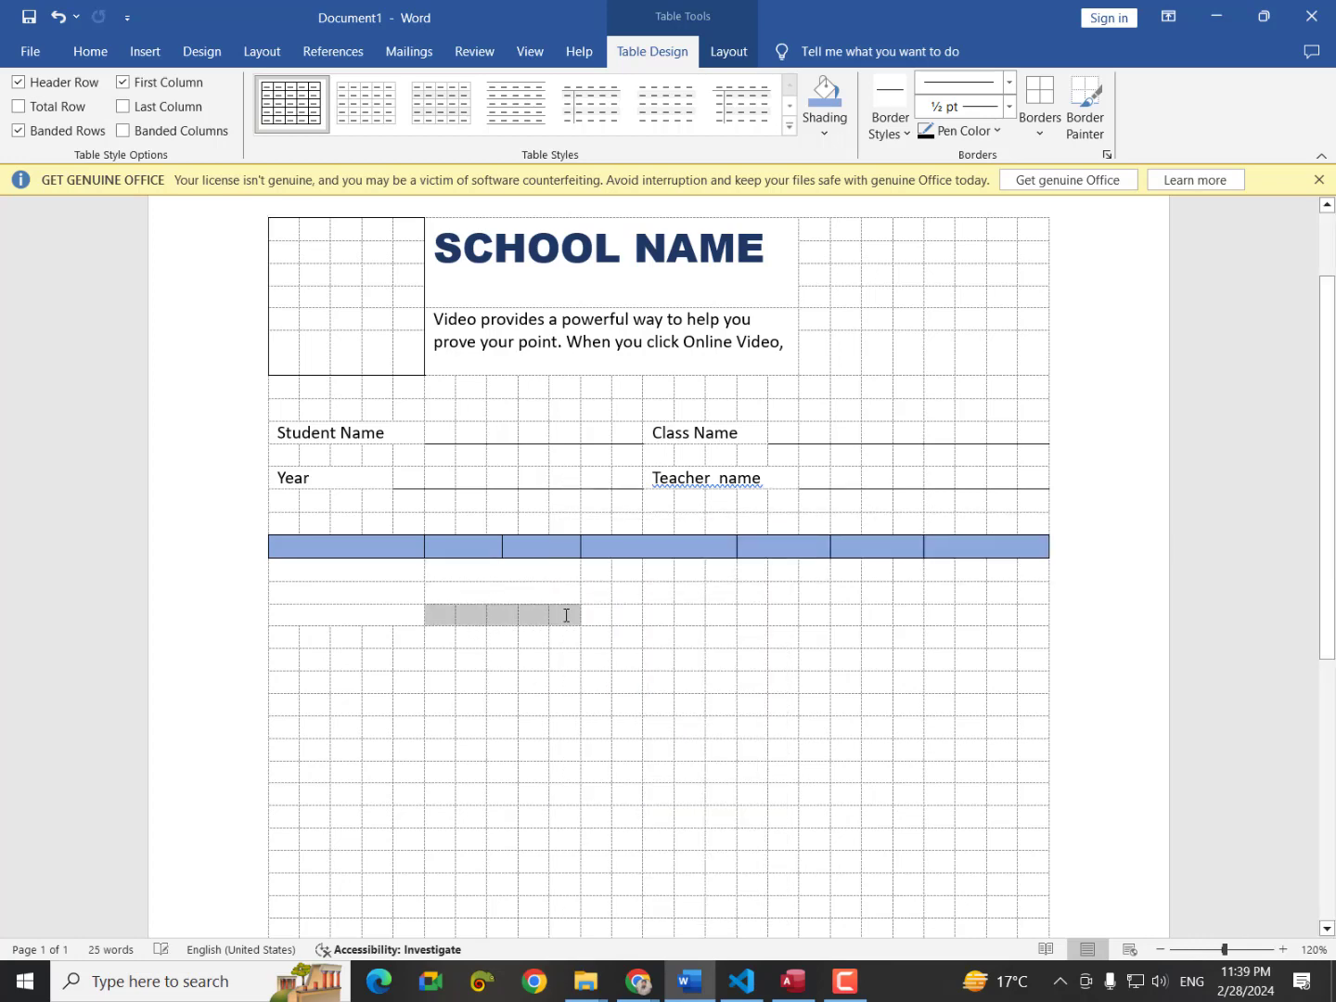
right_click(565, 620)
left_click(612, 821)
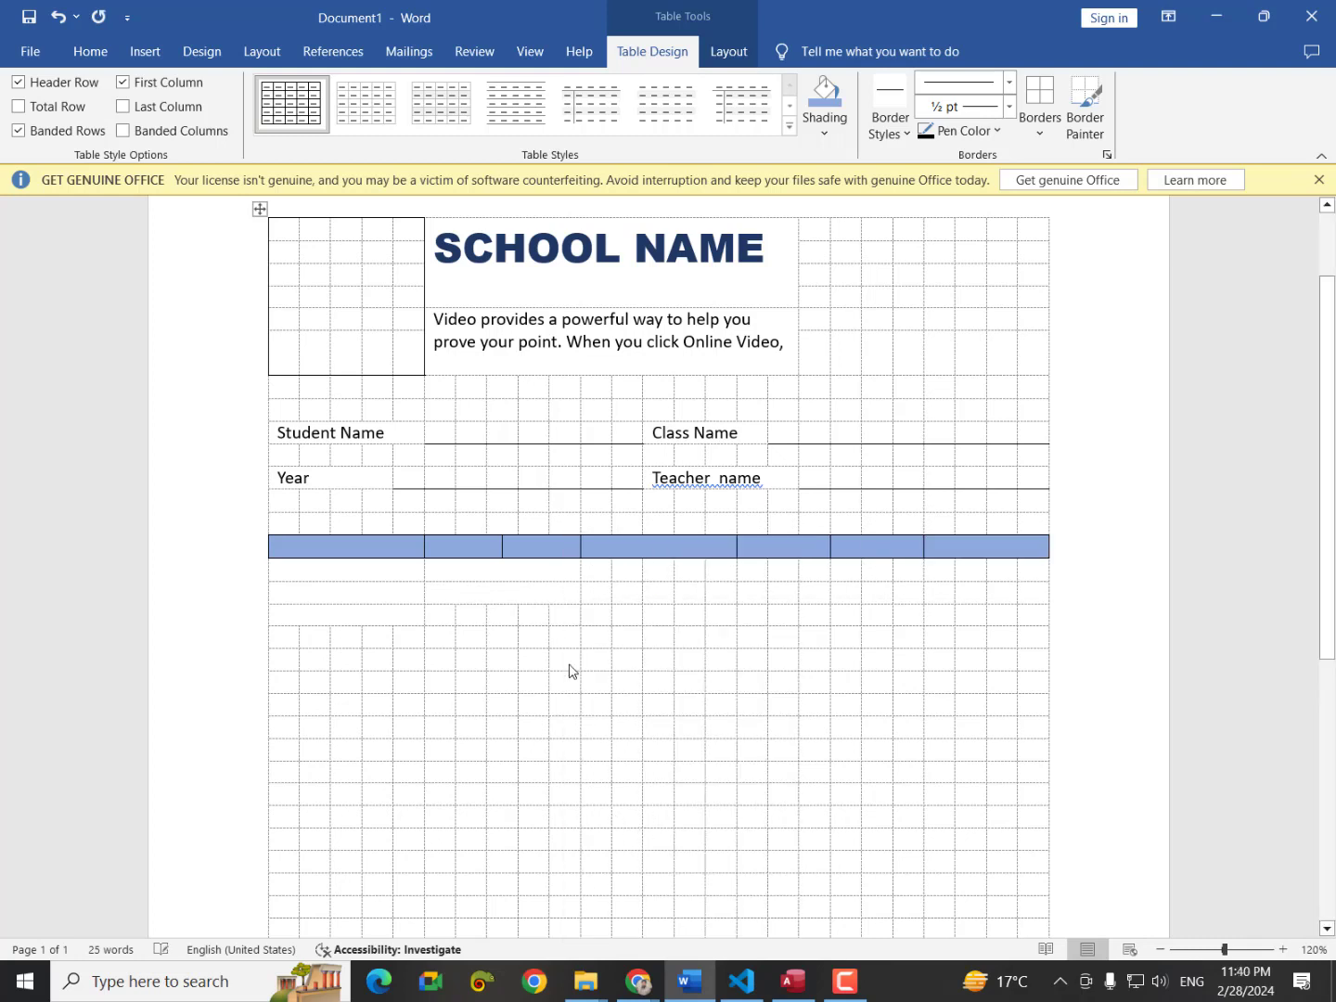
Merge the cells under the third header column in each row below.
left_click_drag(613, 575, 722, 575)
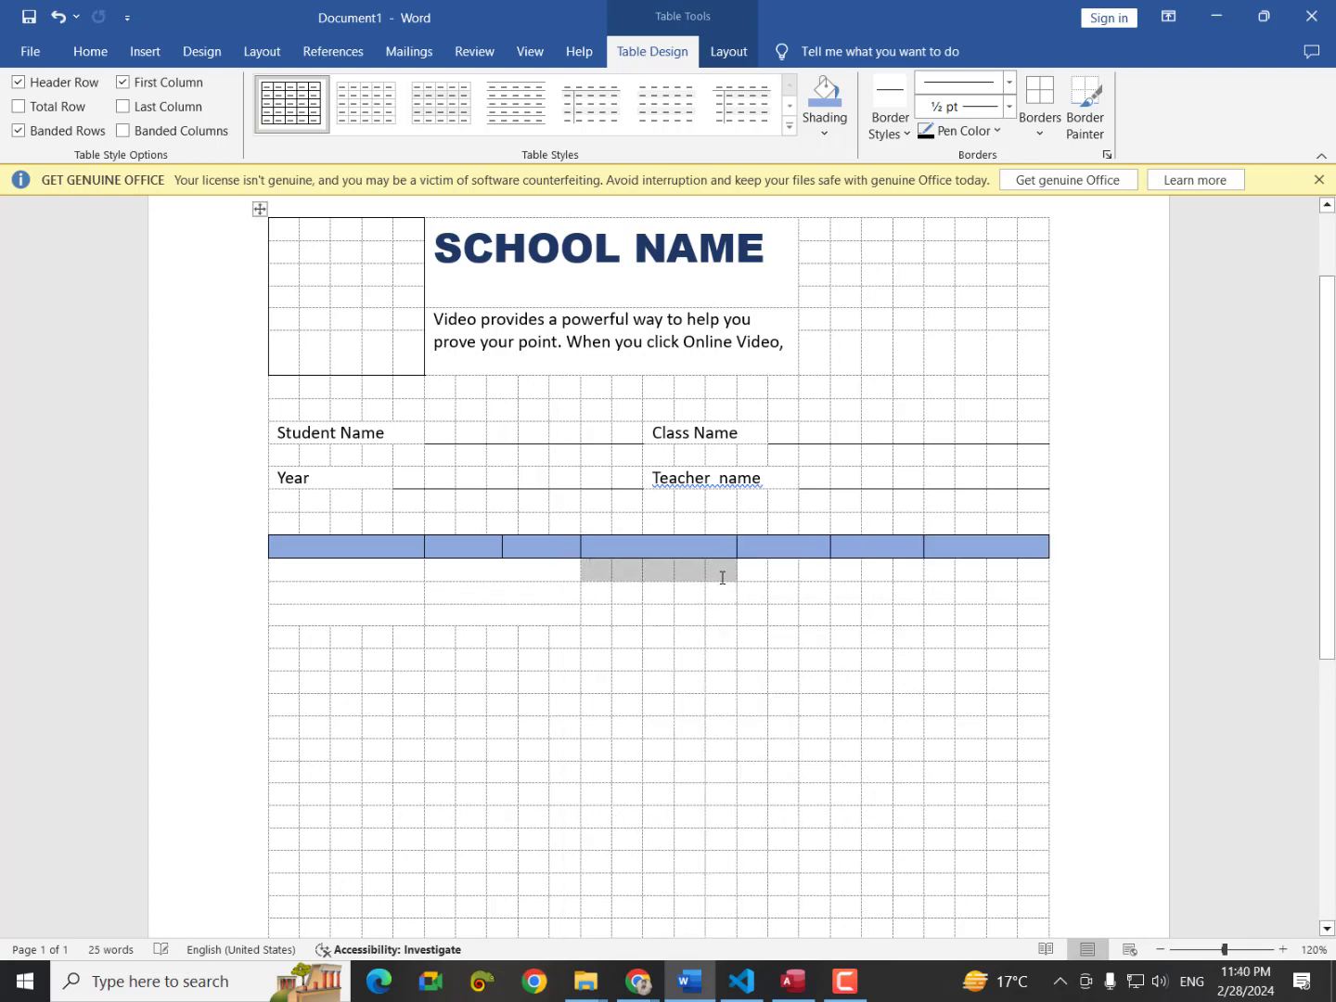
right_click(723, 576)
left_click(763, 783)
left_click_drag(594, 595, 710, 591)
right_click(710, 591)
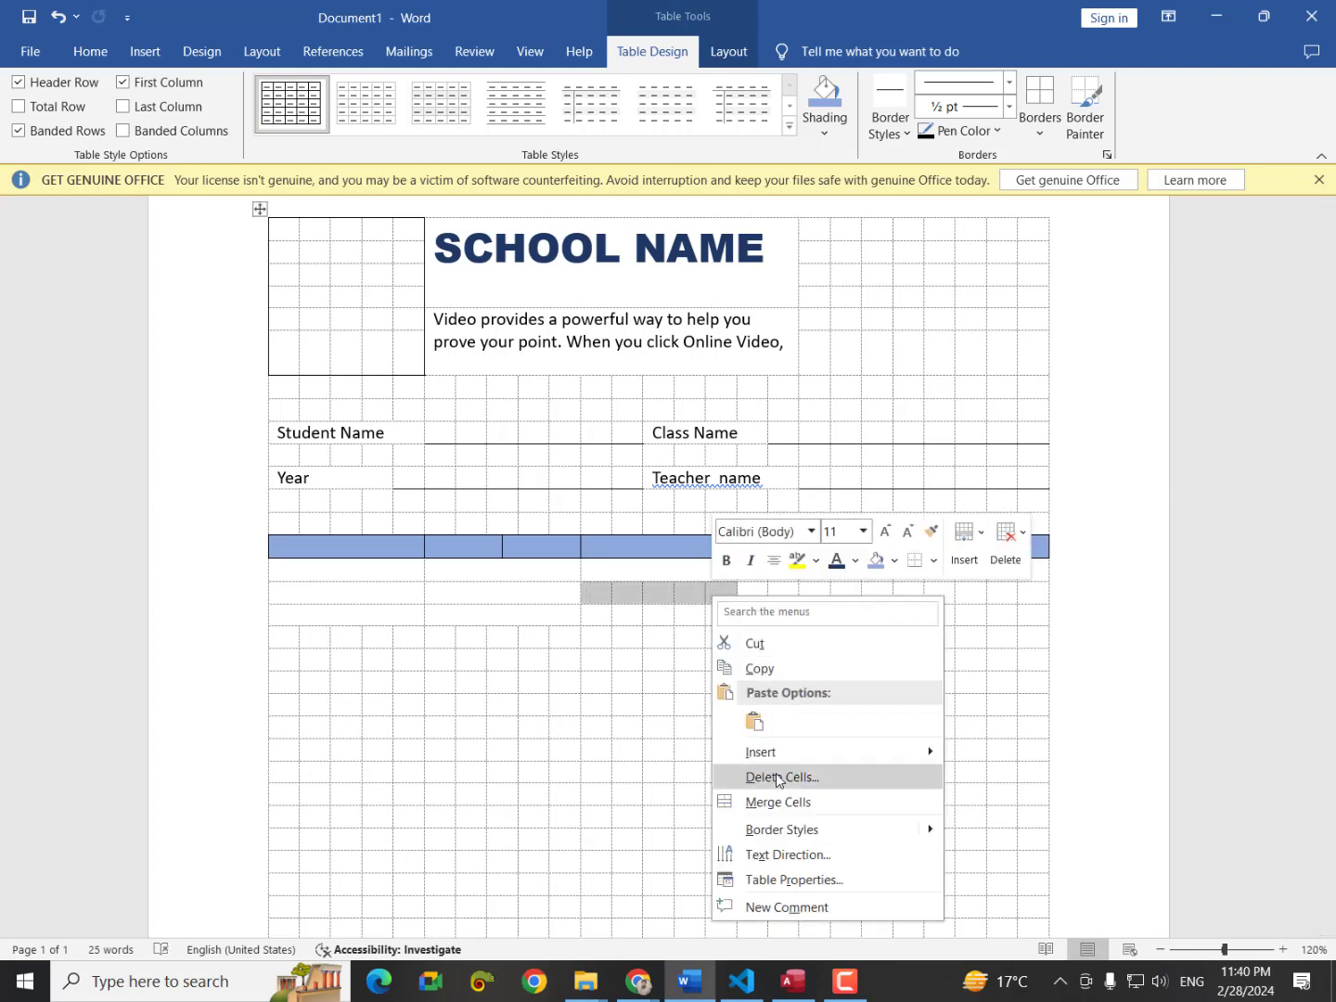
left_click(770, 803)
left_click_drag(602, 614, 727, 620)
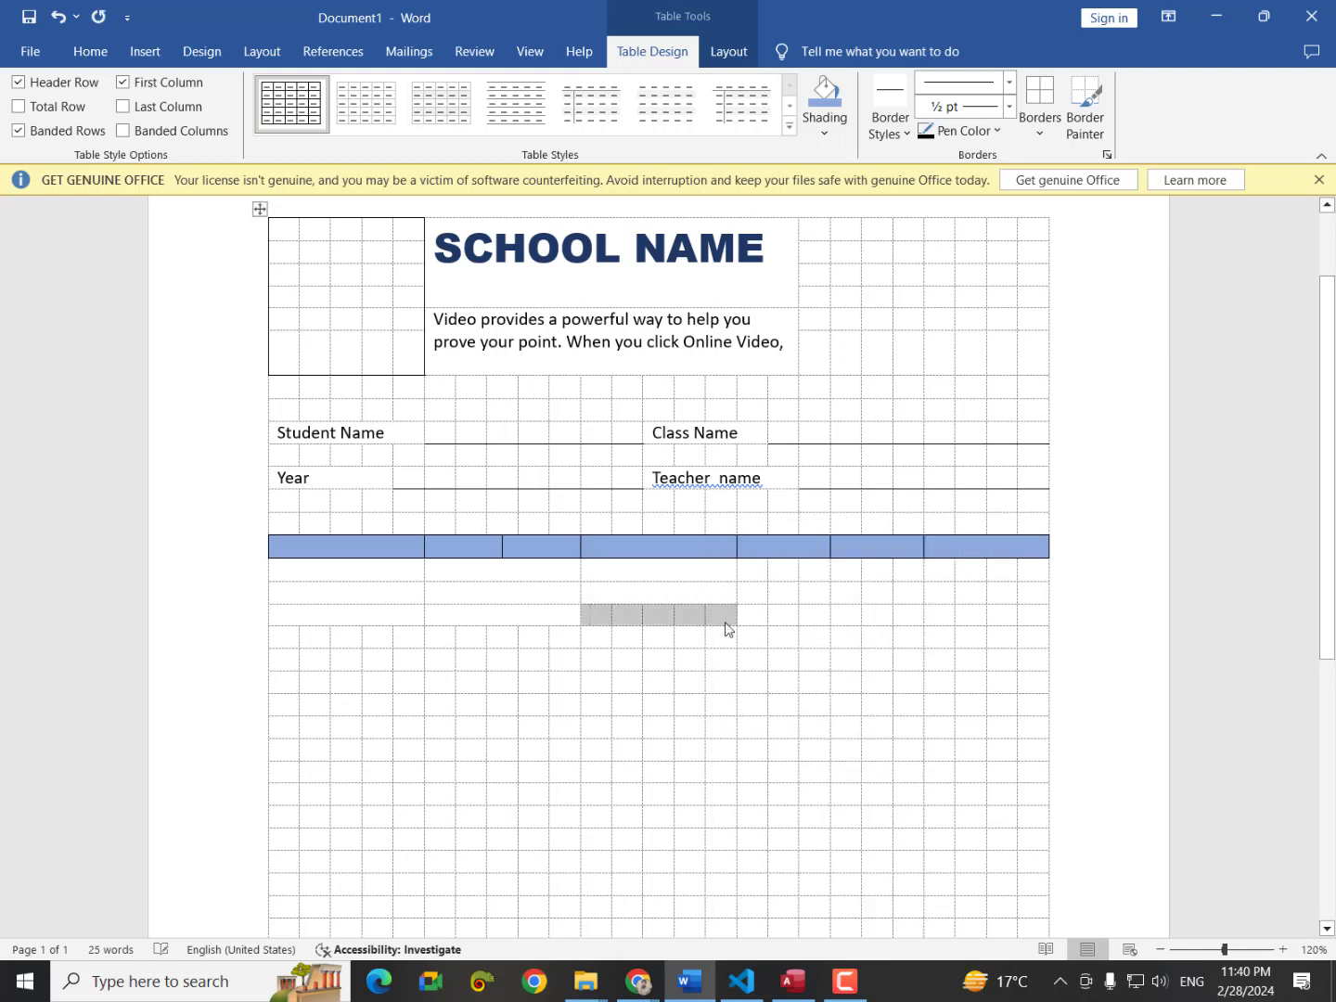
right_click(728, 622)
left_click(820, 828)
Merge the cells under the fourth header column in each row below.
left_click_drag(759, 570, 817, 570)
right_click(817, 570)
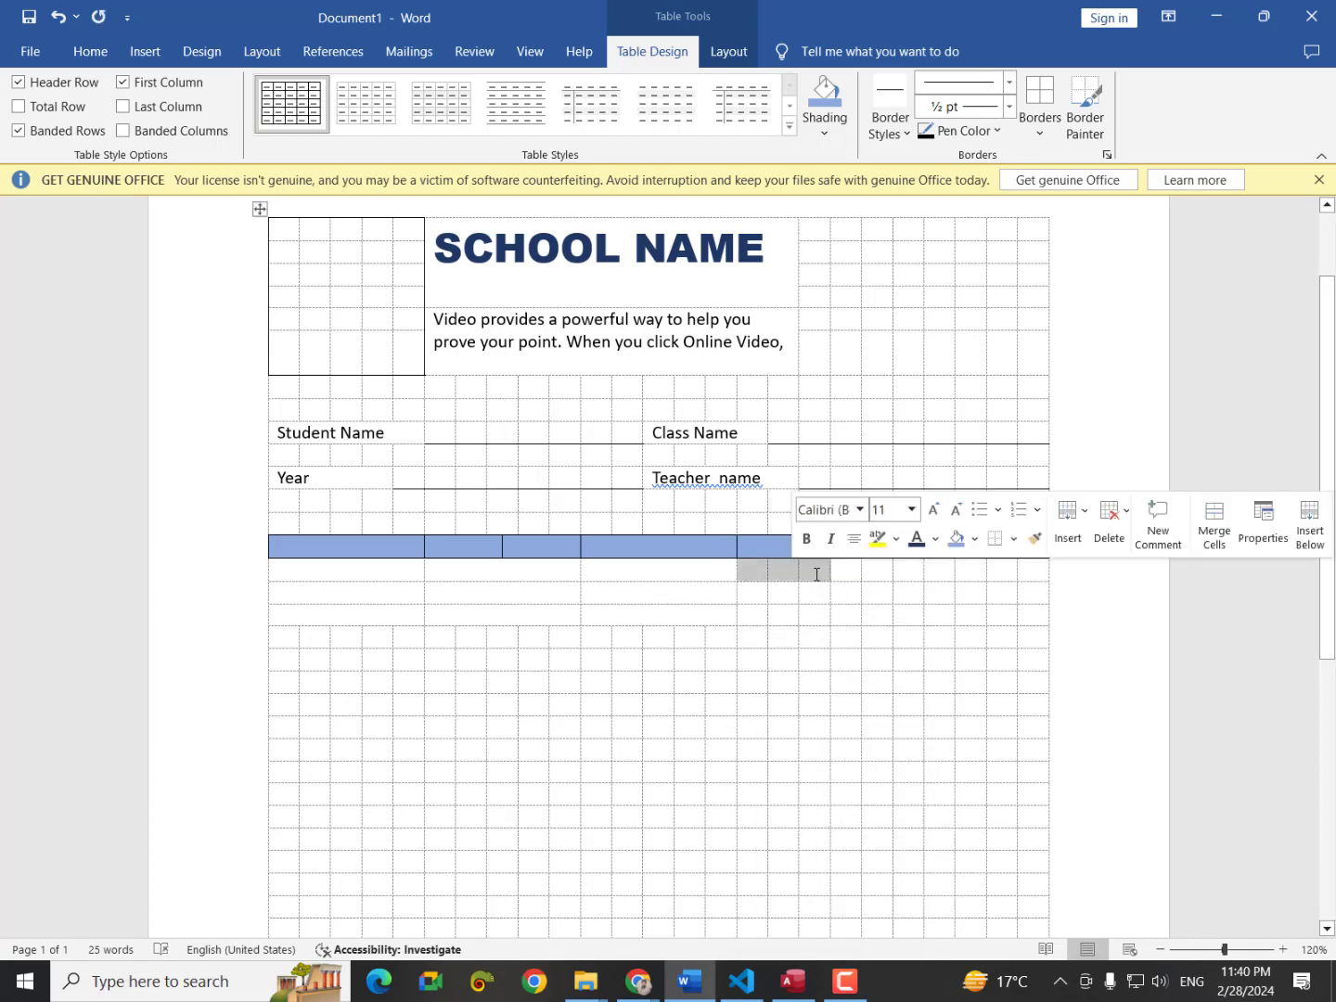
left_click(829, 781)
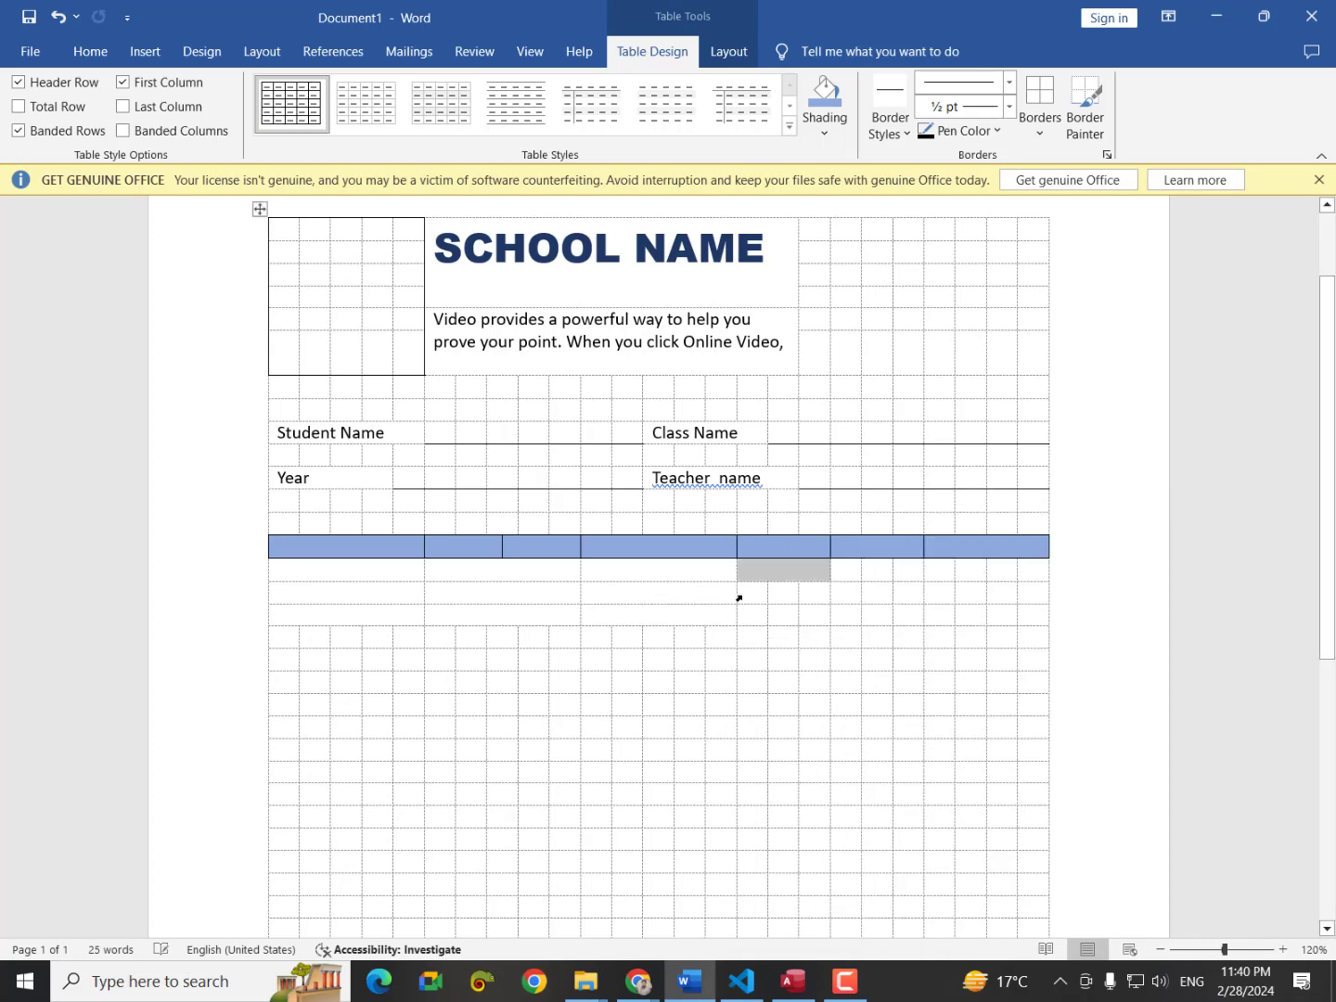
left_click(741, 598)
left_click_drag(750, 601, 816, 590)
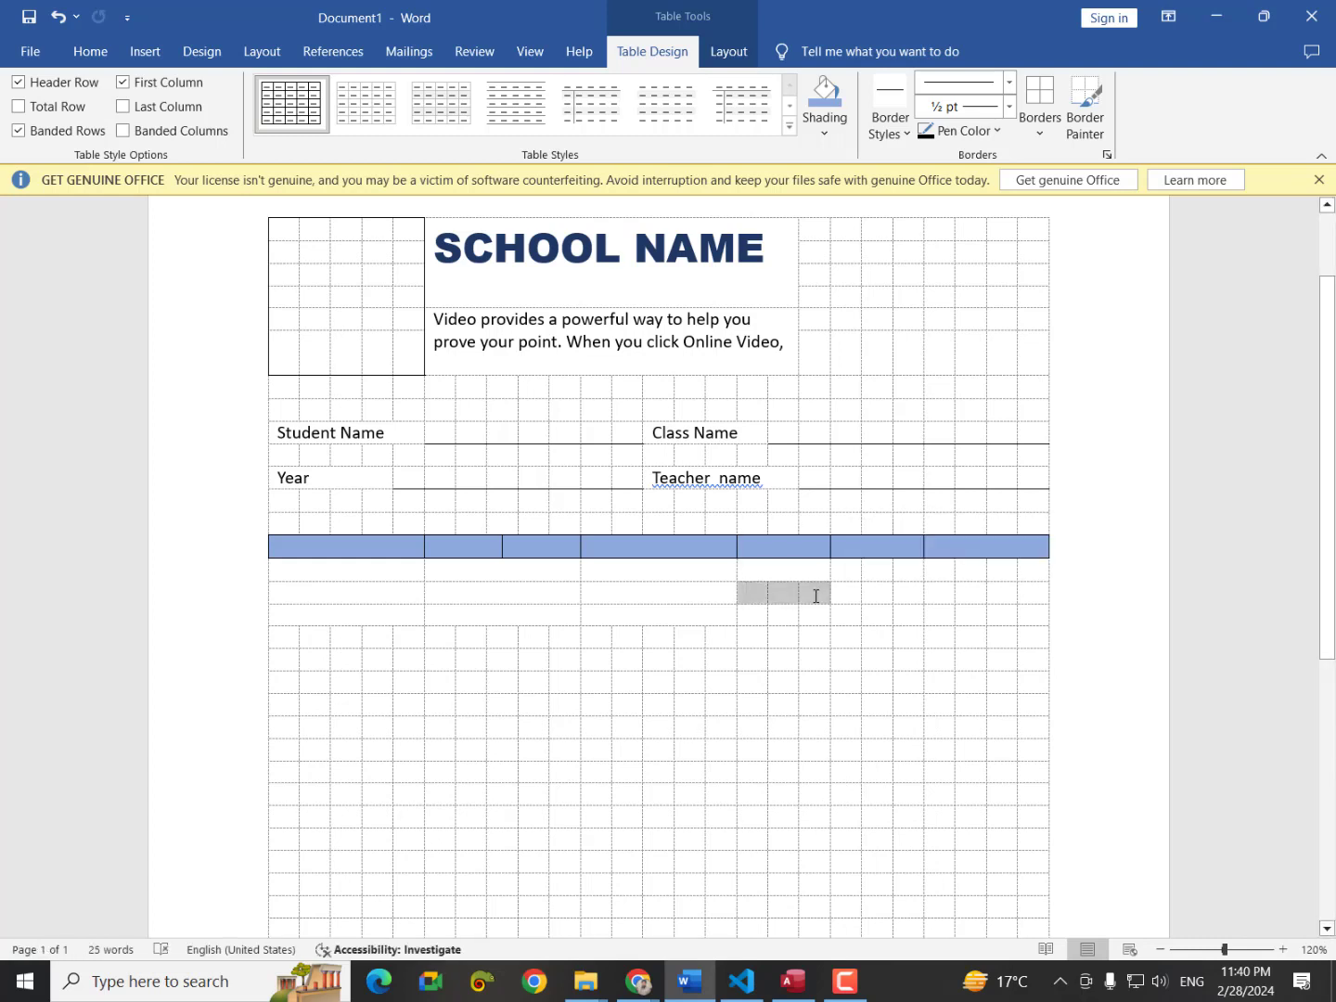
right_click(817, 590)
left_click(893, 803)
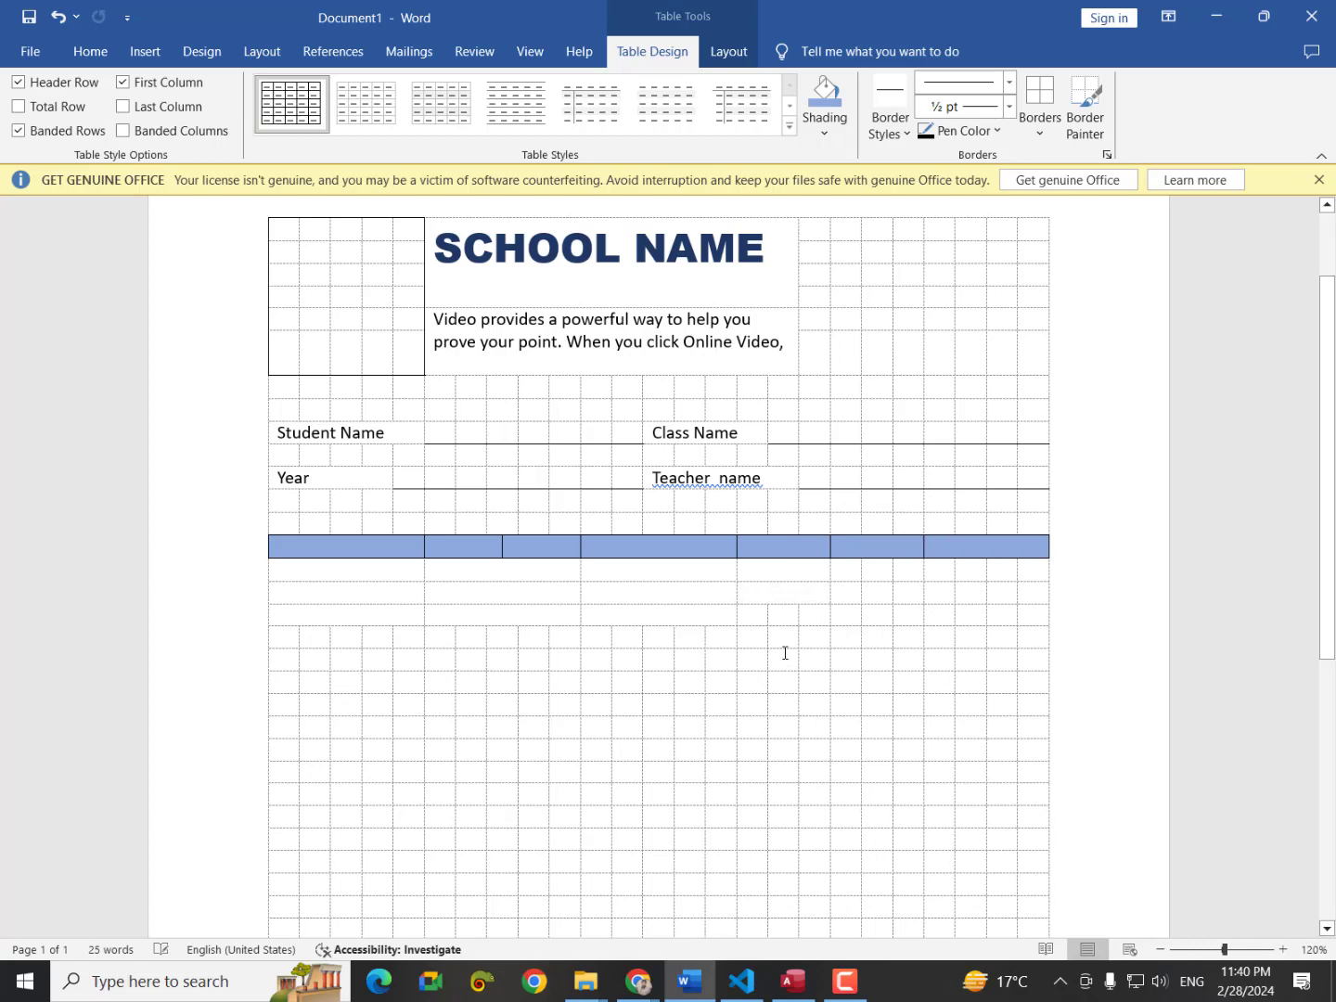
left_click_drag(761, 620, 901, 594)
right_click(803, 617)
left_click(859, 823)
Merge the cells under the fifth and sixth header columns in each row.
right_click(903, 569)
left_click(944, 776)
right_click(905, 594)
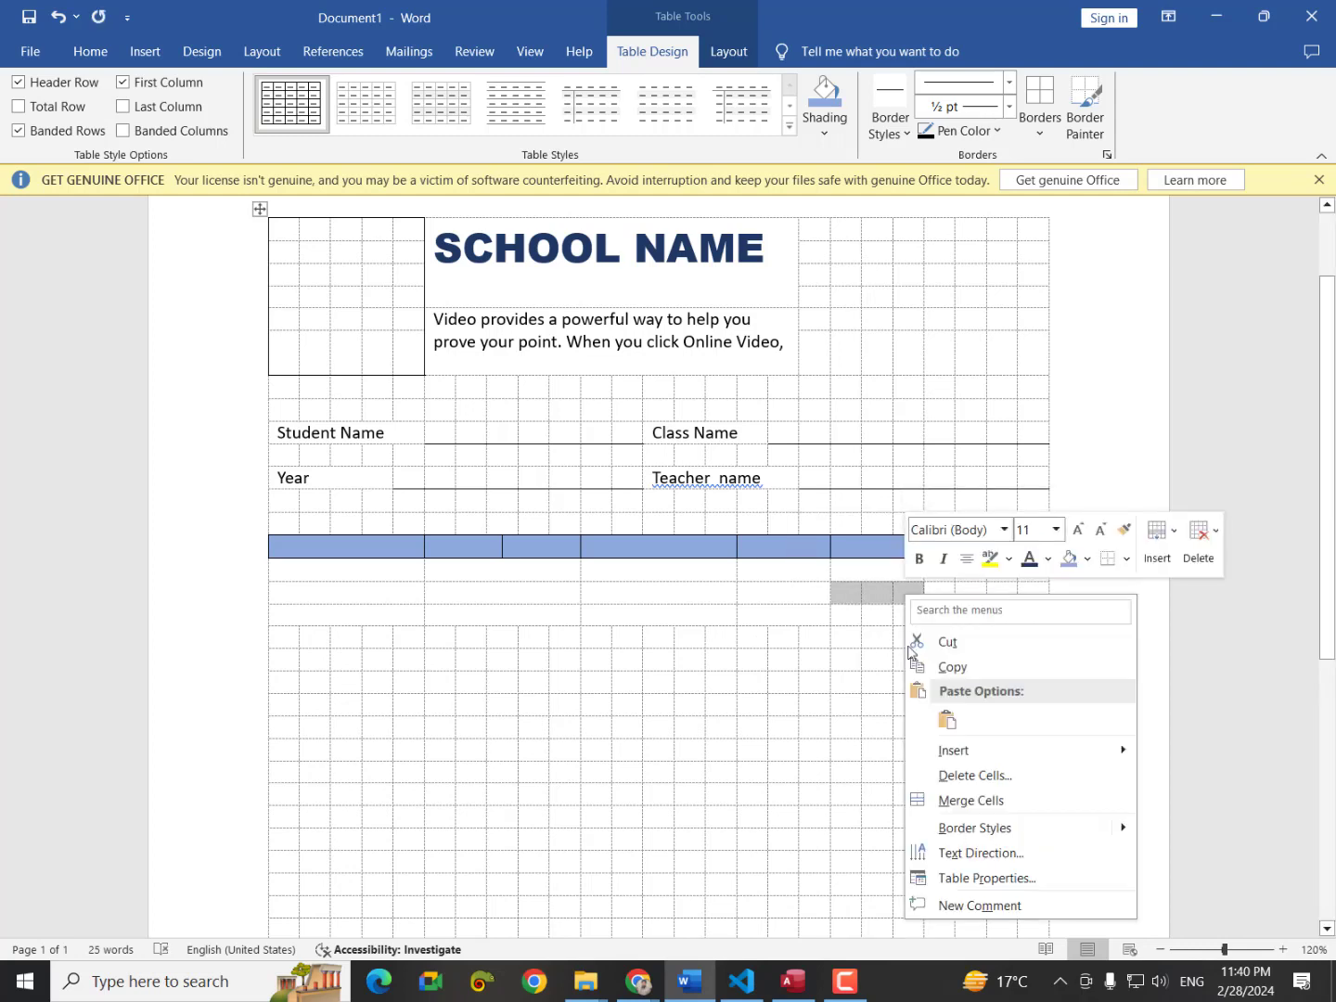
left_click(937, 803)
left_click_drag(848, 617, 893, 615)
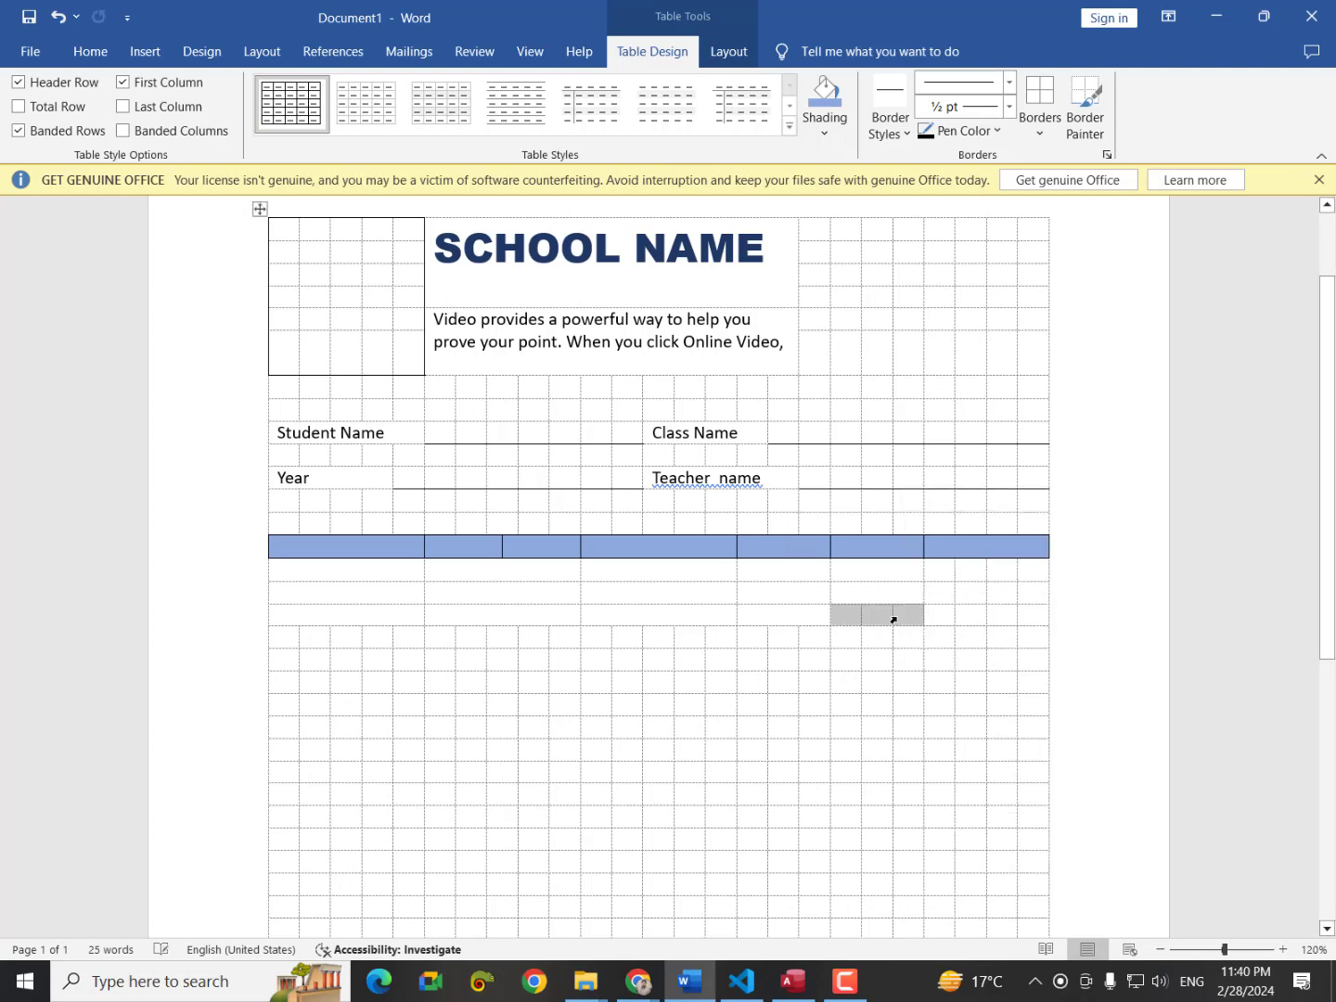
right_click(892, 615)
left_click(964, 822)
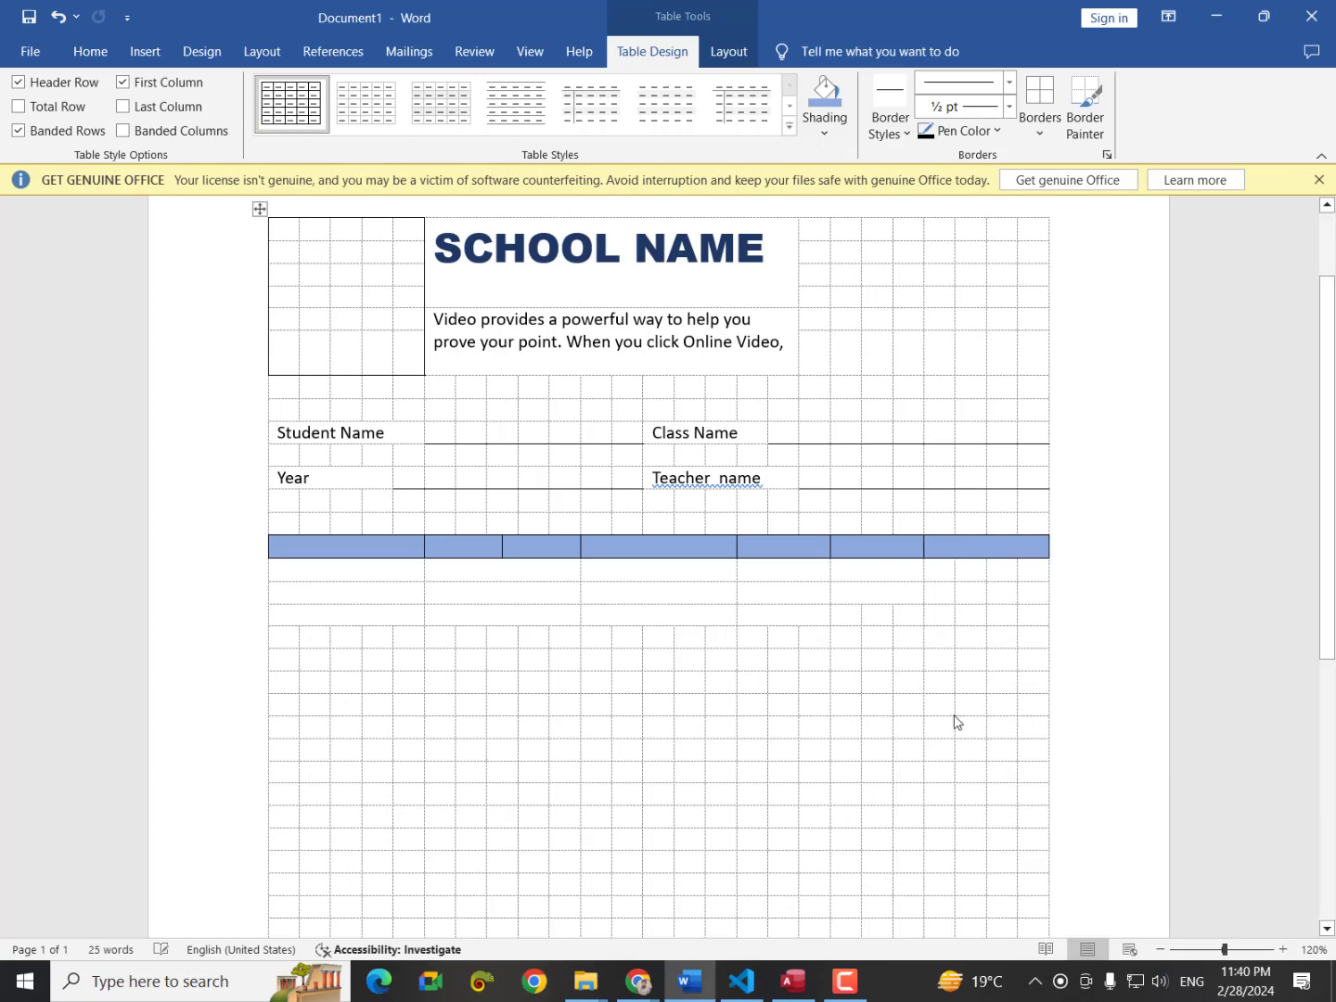
Merge the cells under the last header column in each of the rows below.
left_click_drag(948, 571, 1038, 568)
right_click(1031, 568)
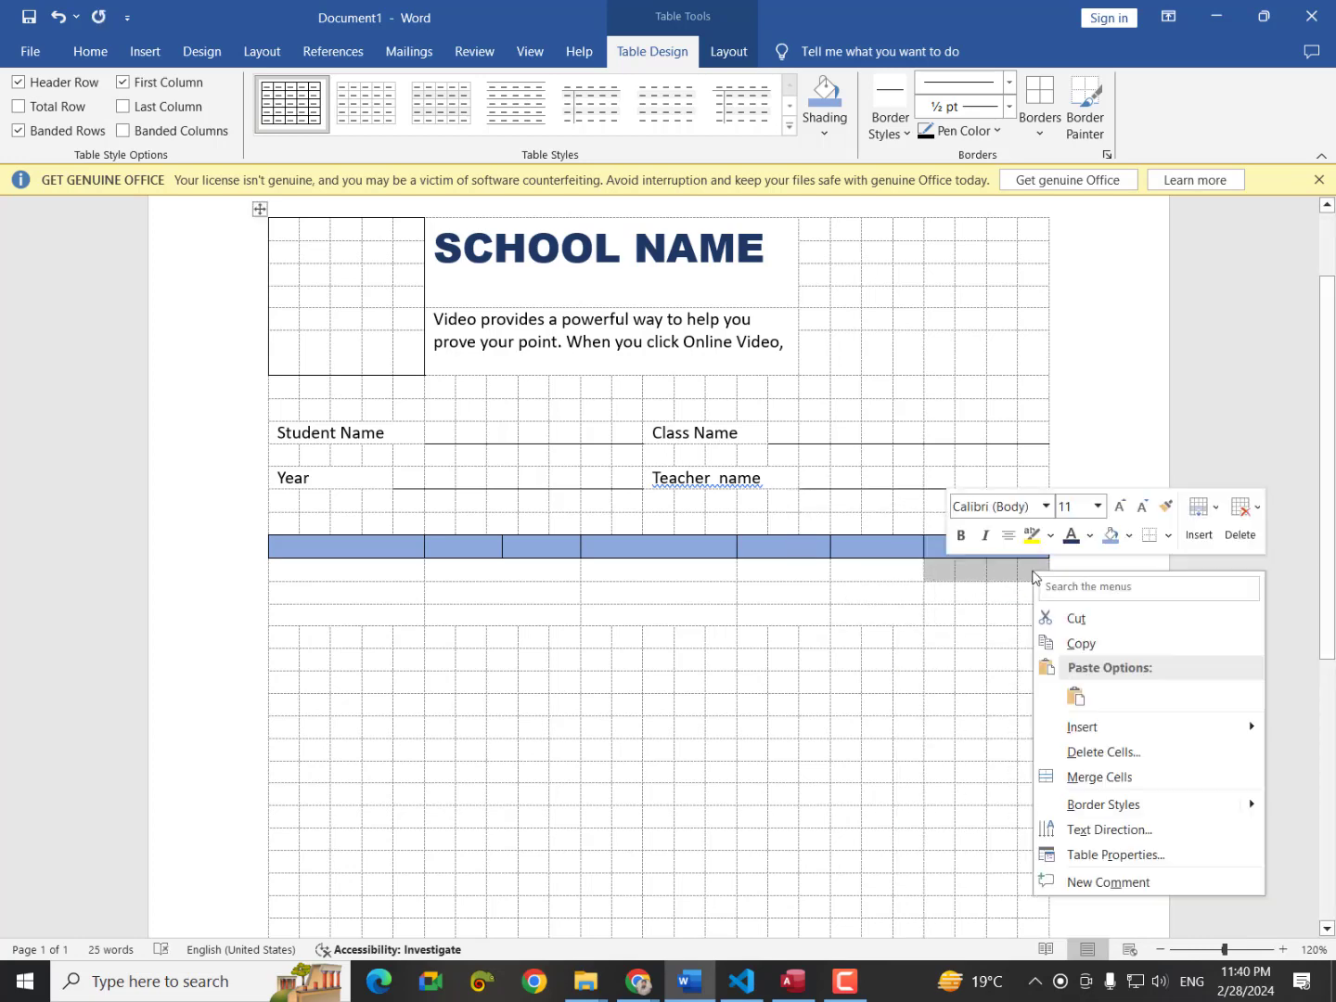
left_click(1079, 777)
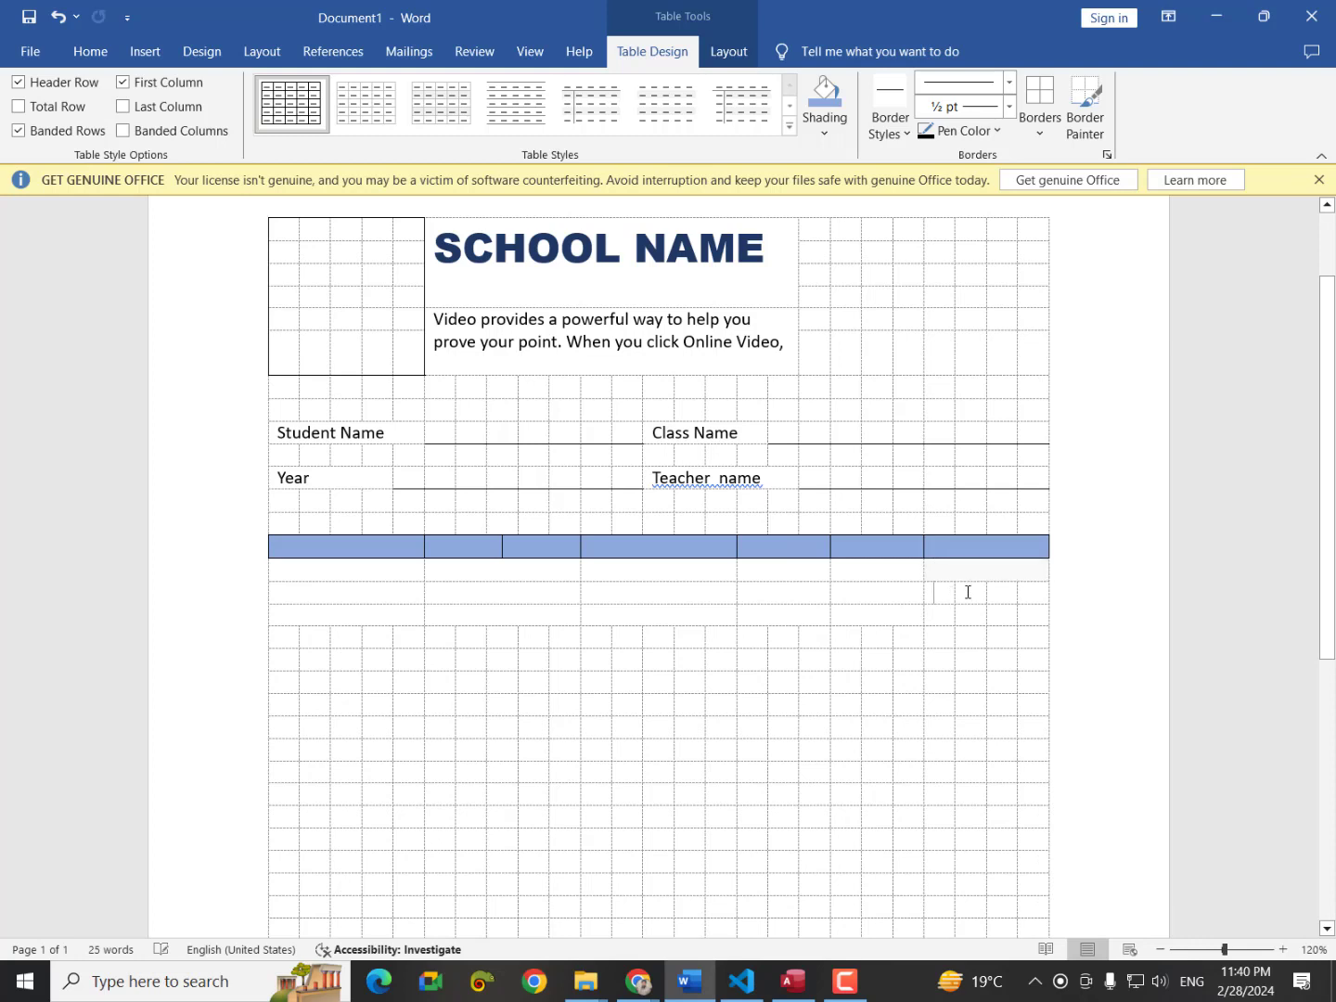
left_click_drag(965, 592, 1022, 592)
right_click(1021, 592)
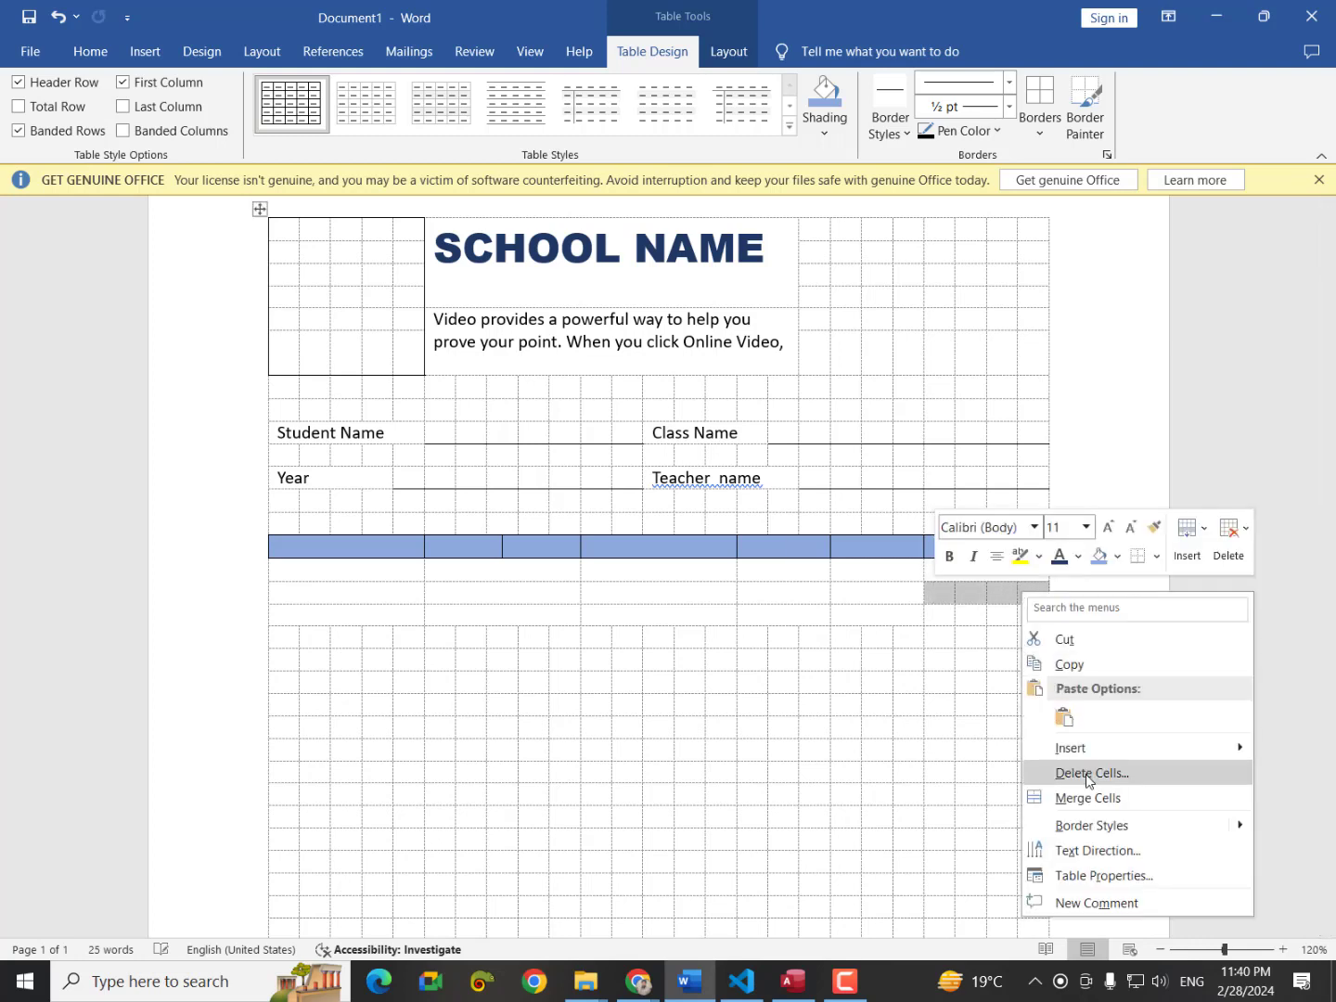
left_click(1081, 795)
left_click_drag(960, 617, 1017, 617)
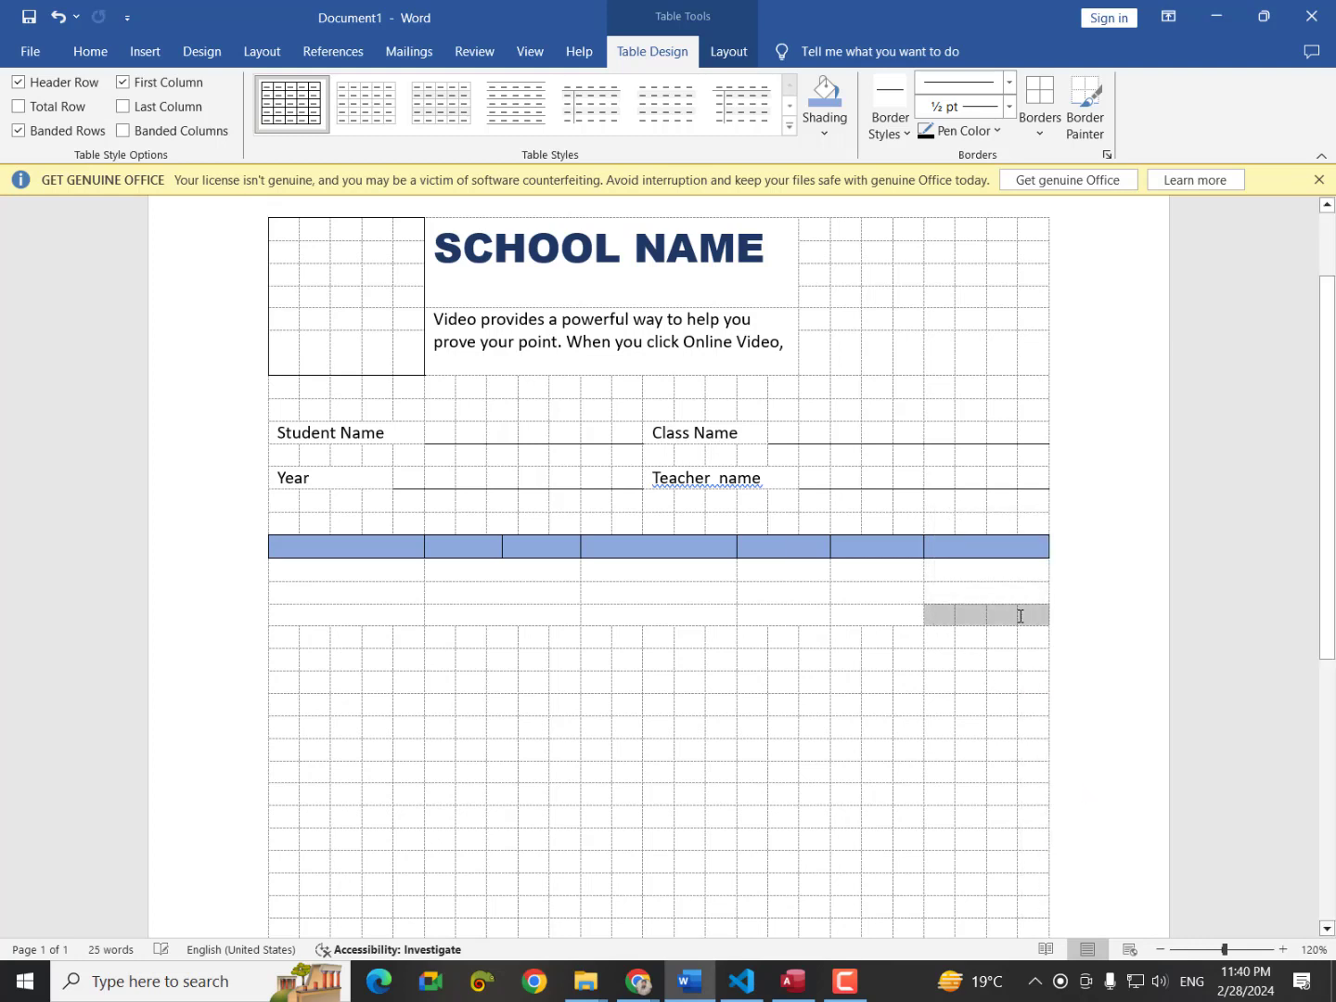
right_click(1017, 617)
left_click(1109, 822)
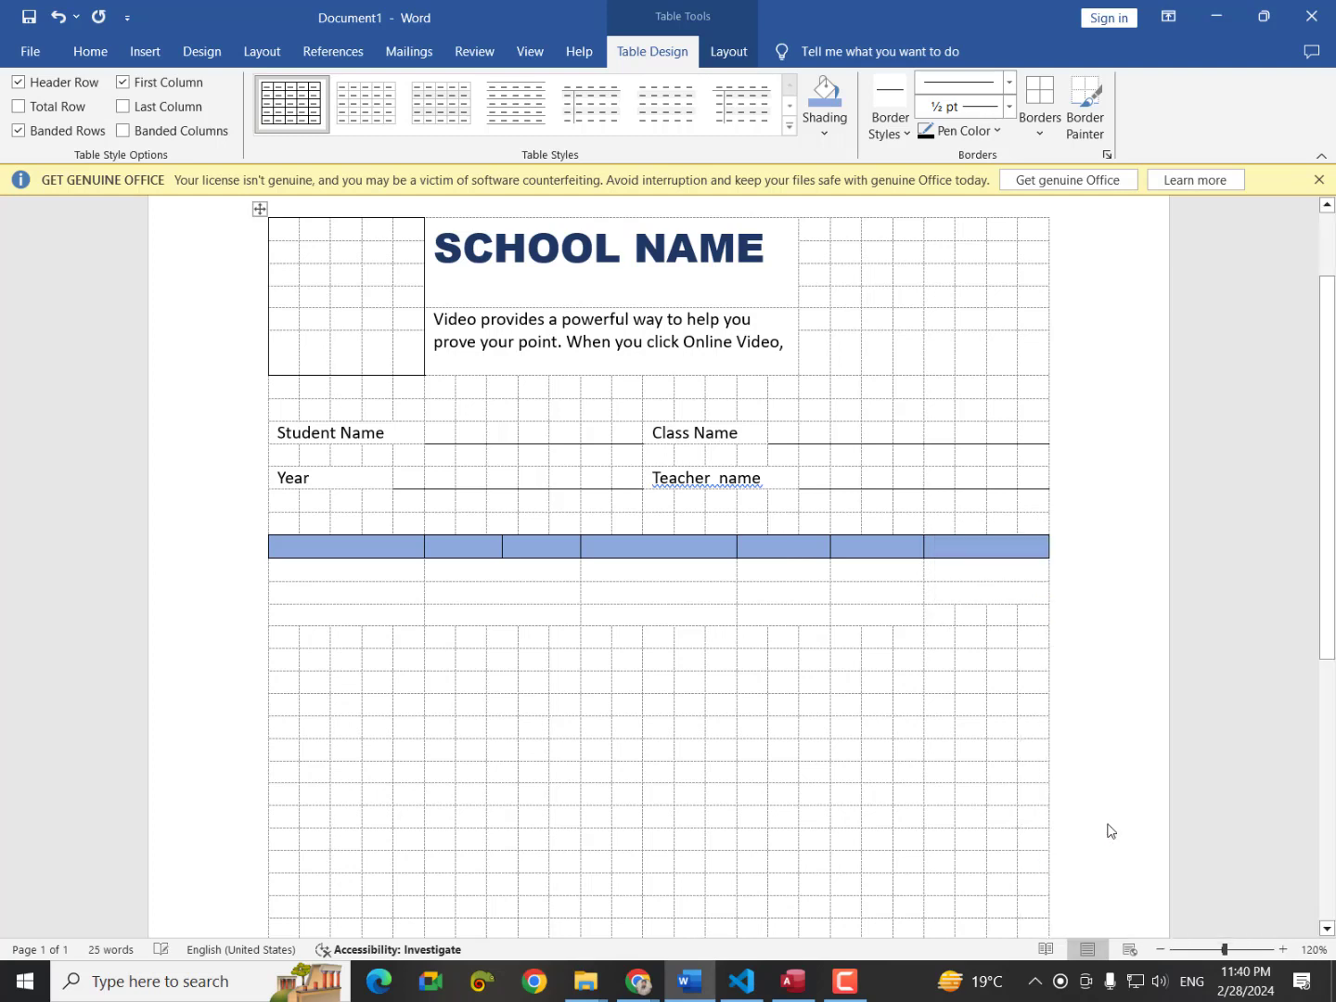
Apply All Borders to the rows under the blue header and check the print preview.
left_click_drag(328, 570, 981, 610)
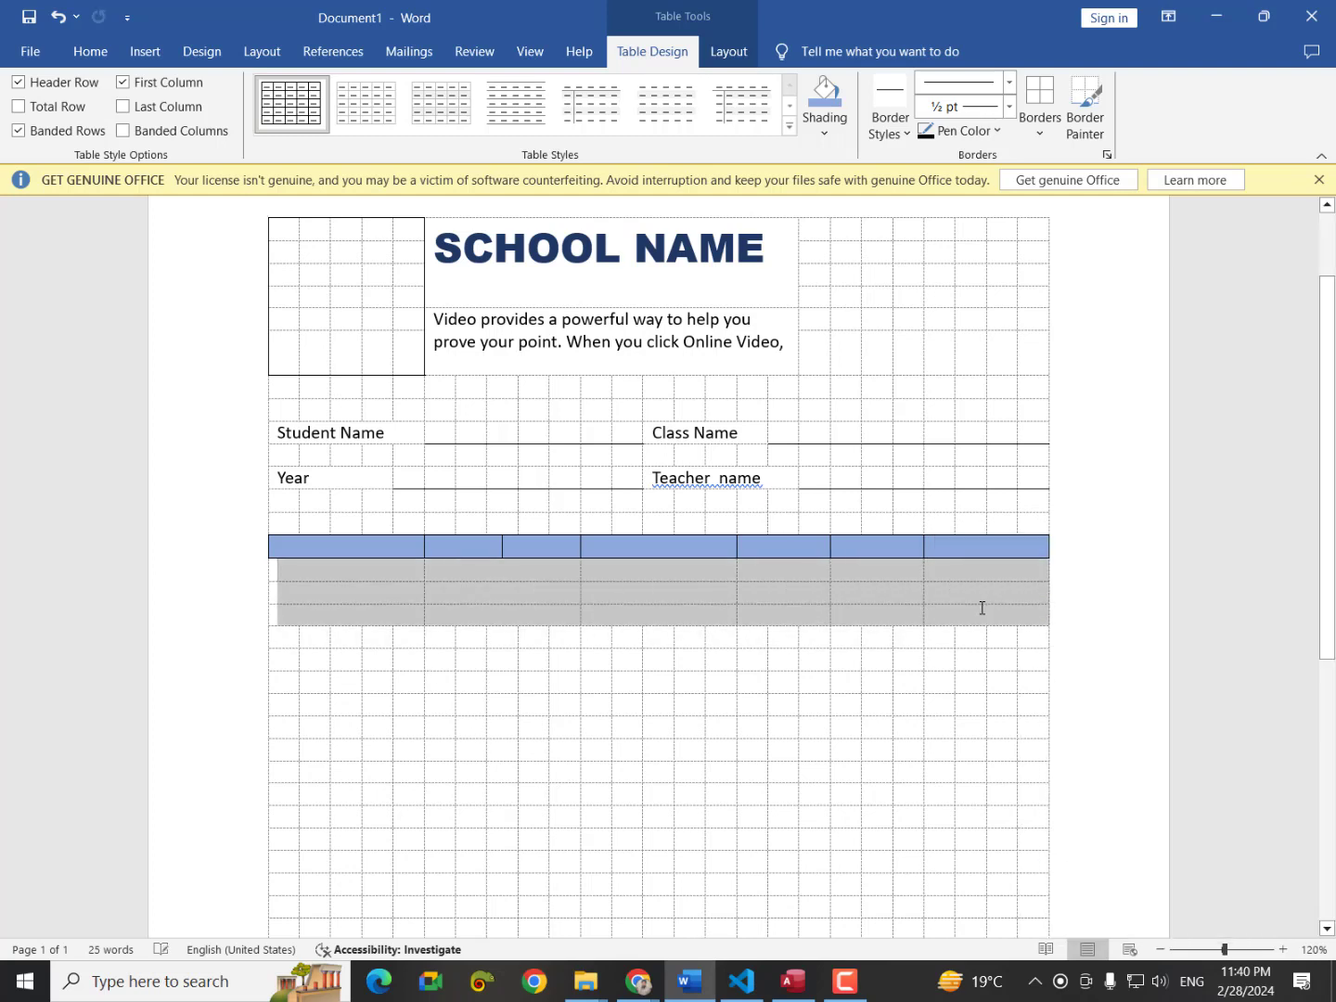
left_click(1033, 107)
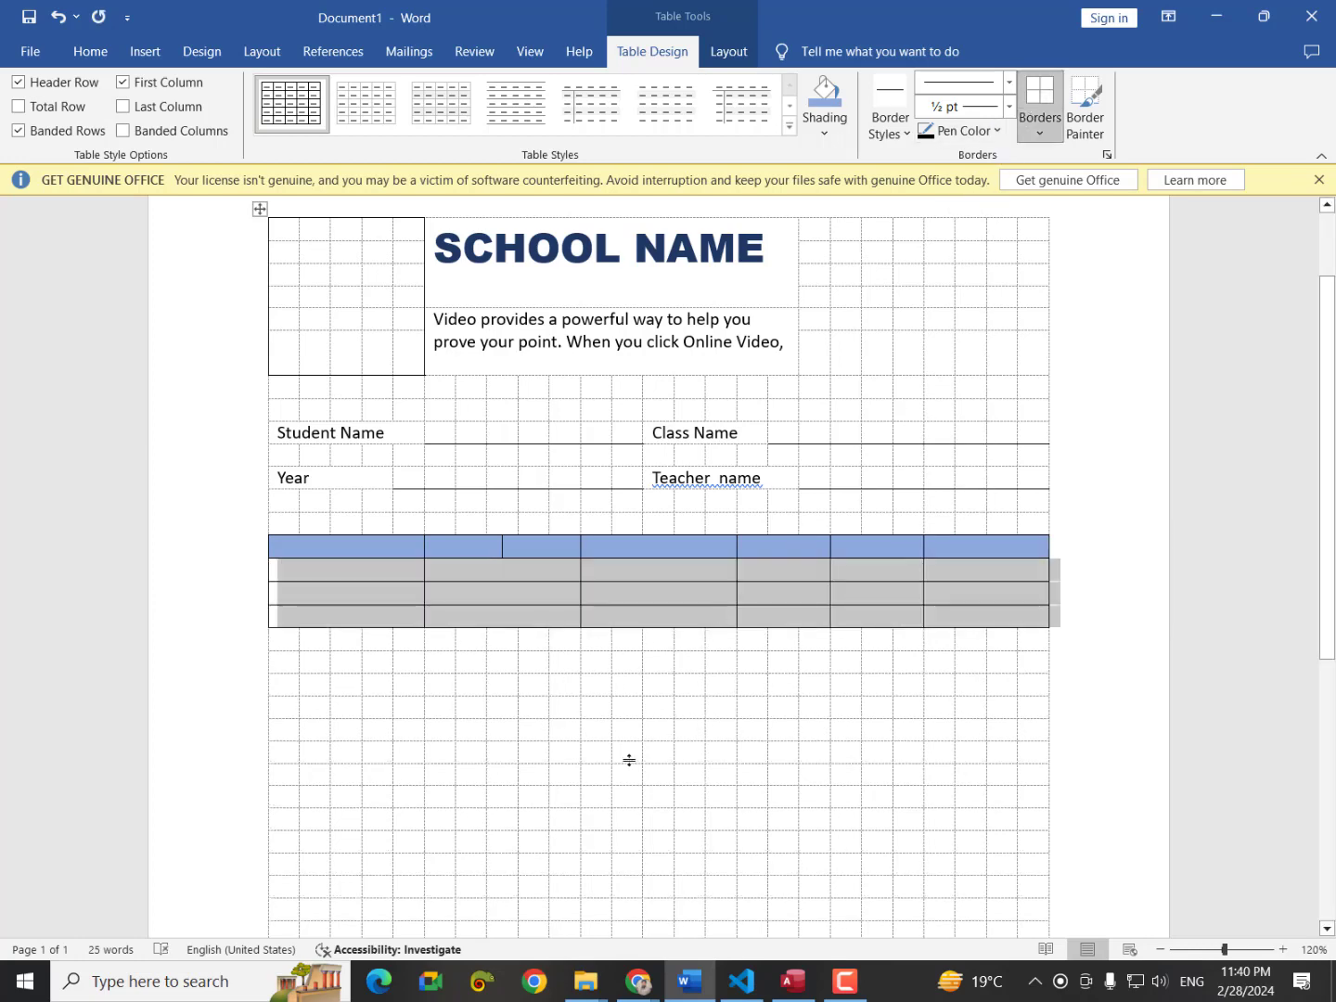
key("ctrl+p")
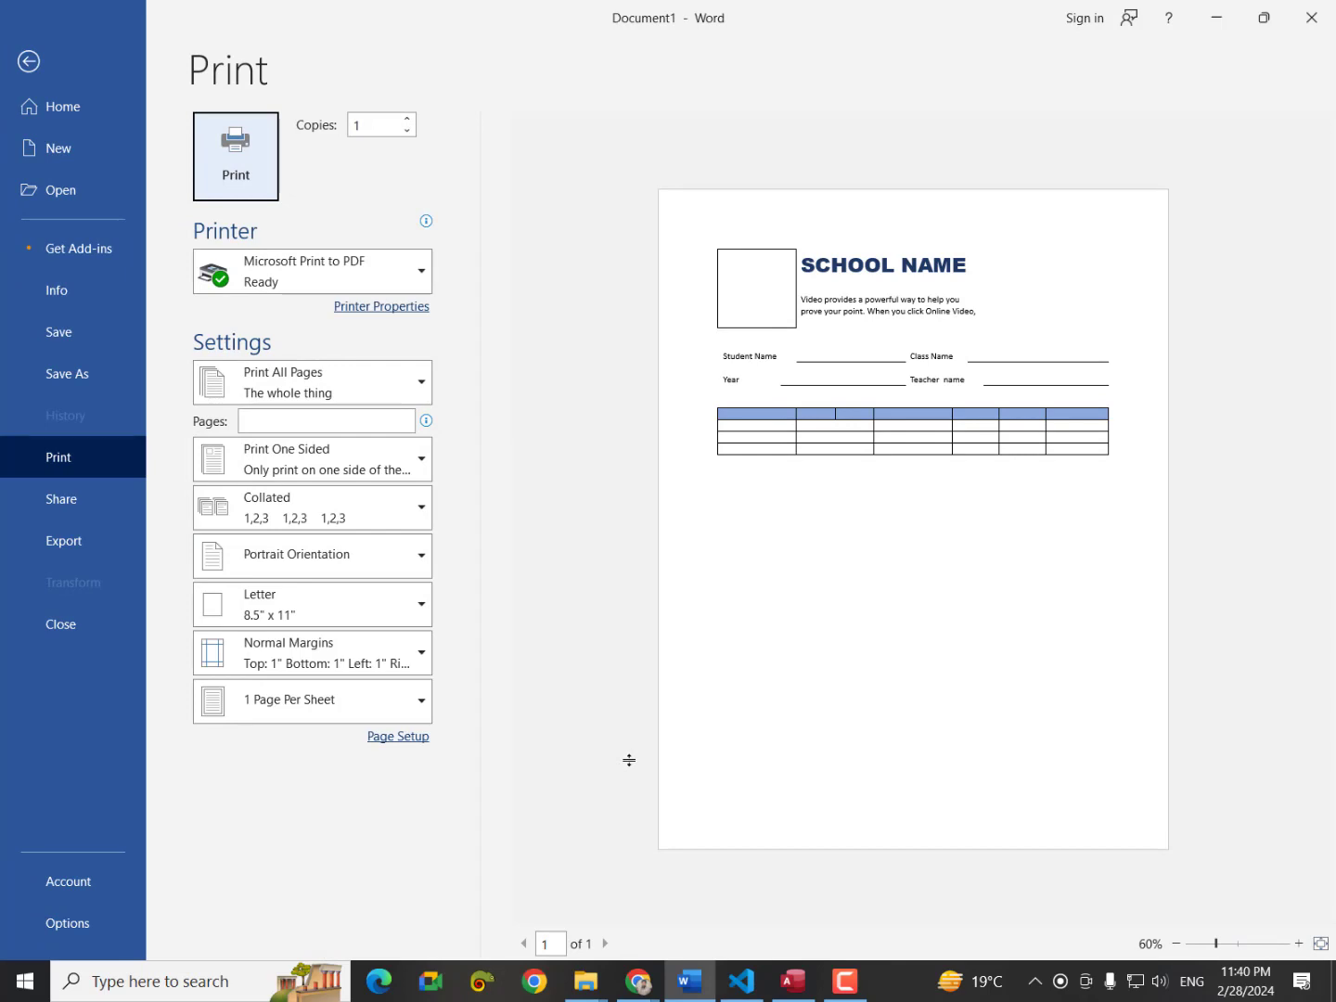
key("Escape")
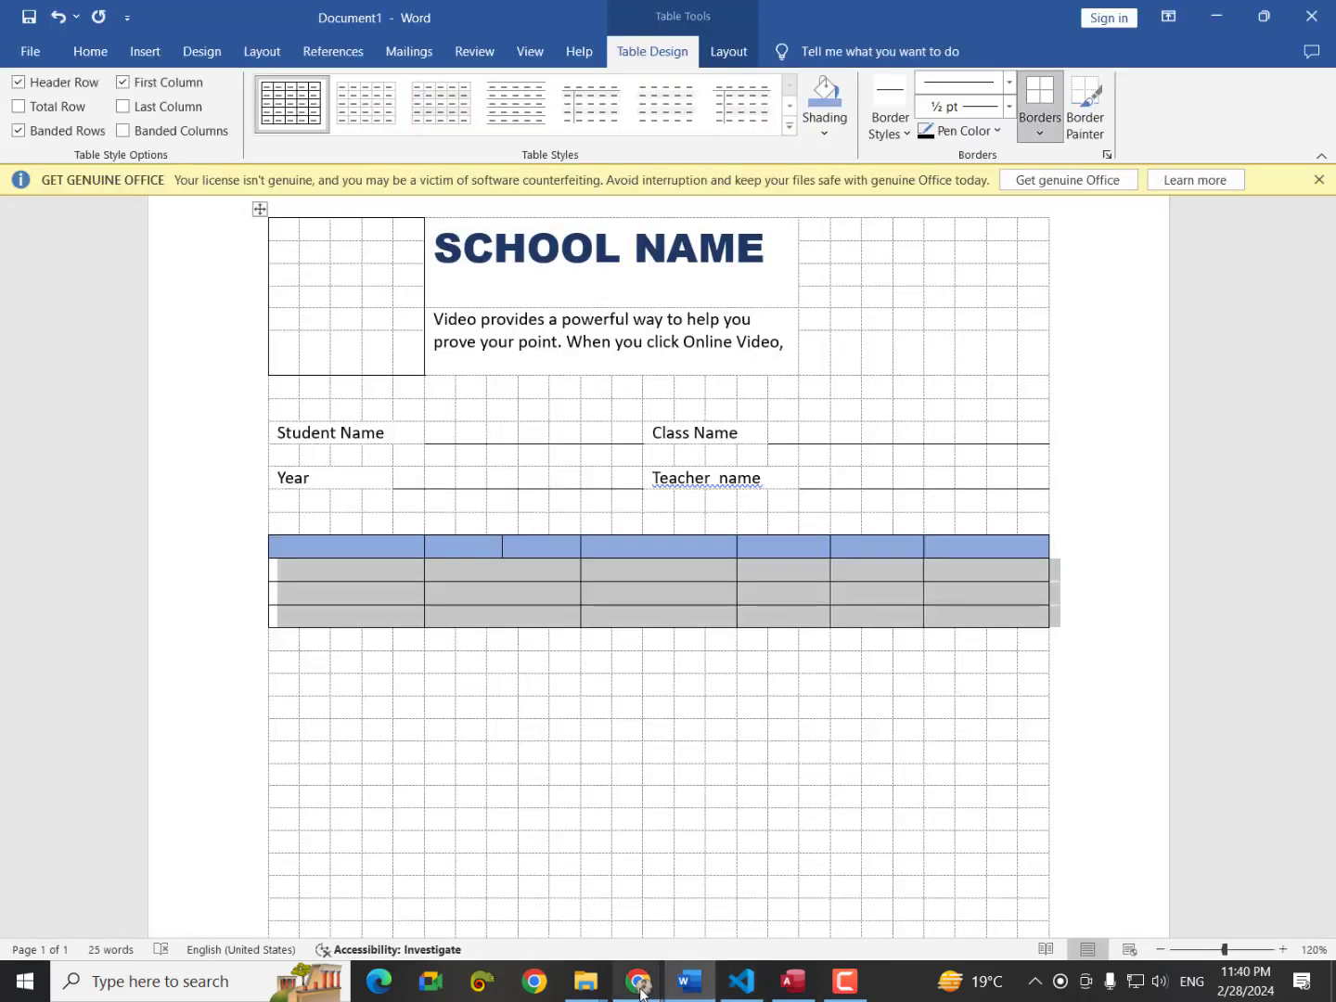
mouse_move(639, 981)
left_click(438, 786)
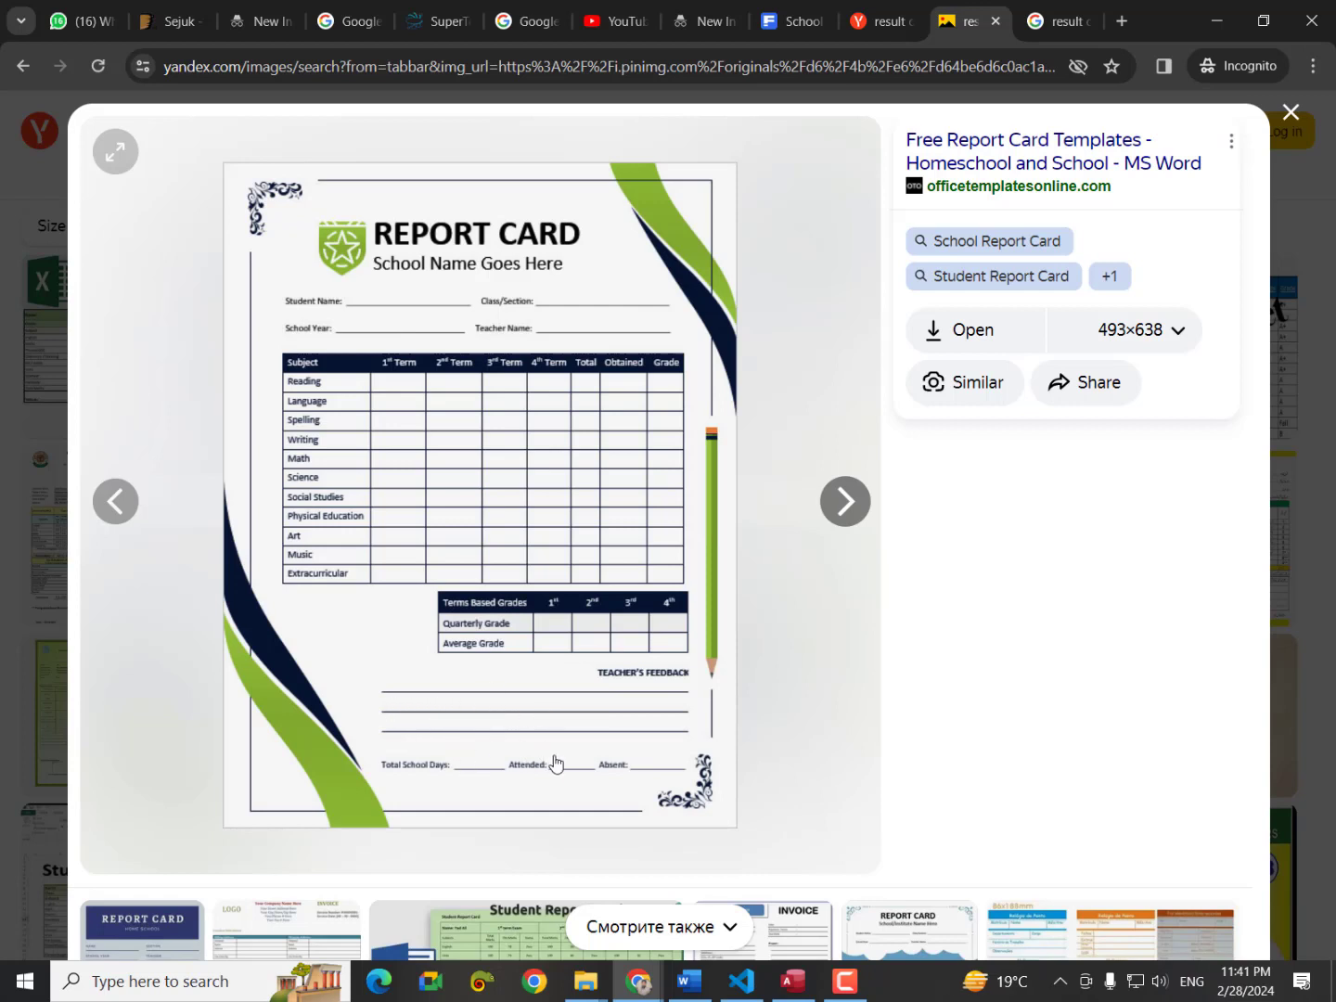
Go back to the Word report card and scroll down to the grid table.
left_click(695, 996)
scroll(653, 847, "down", 5)
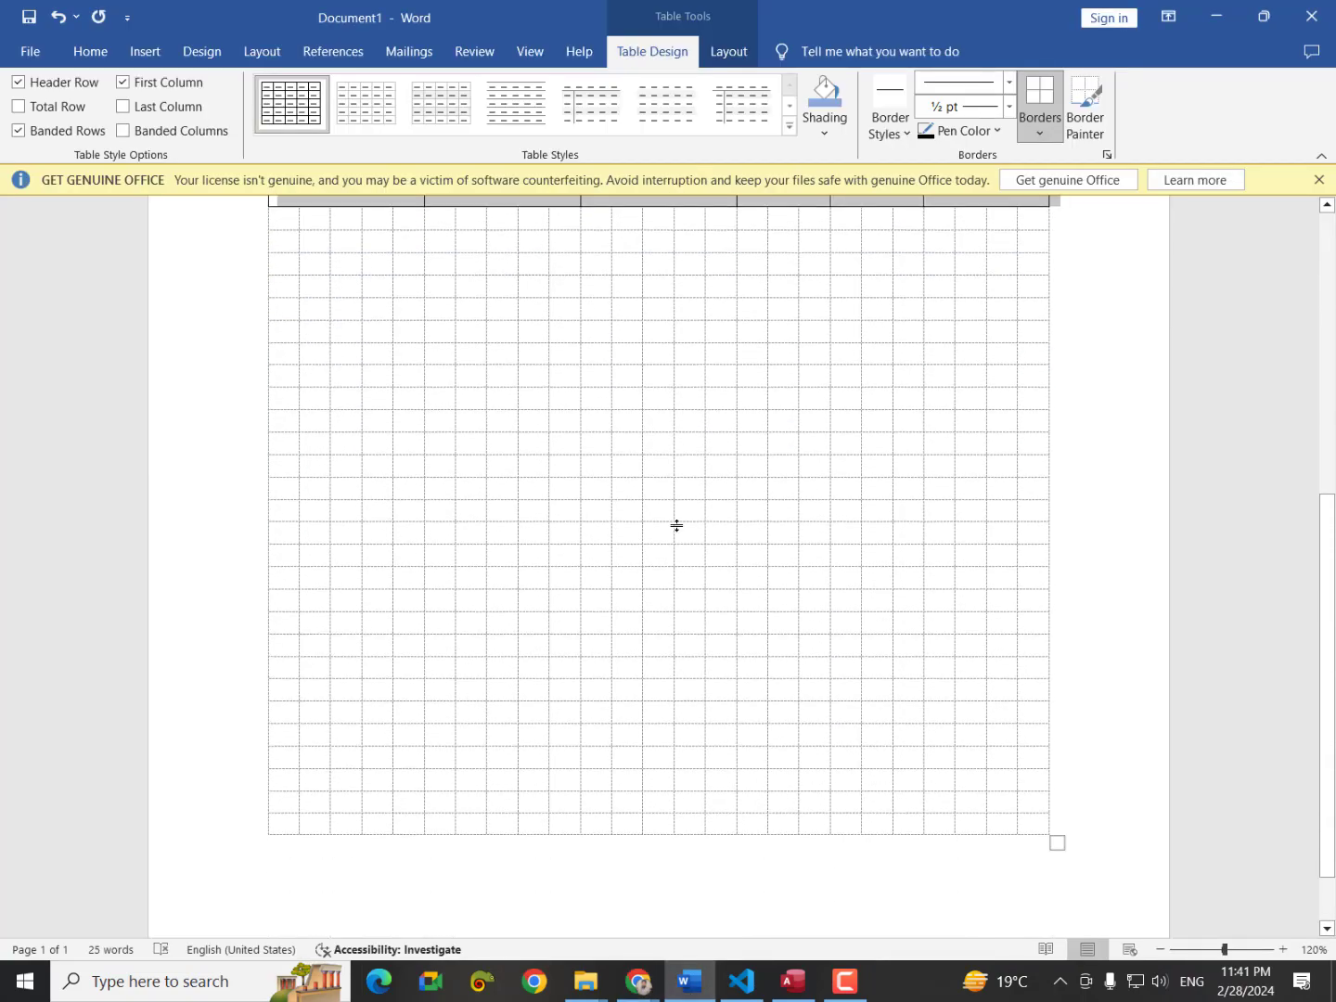
Add bottom borders across the right half of two lower grid rows as write-in lines.
scroll(687, 603, "up", 3)
scroll(696, 715, "down", 2)
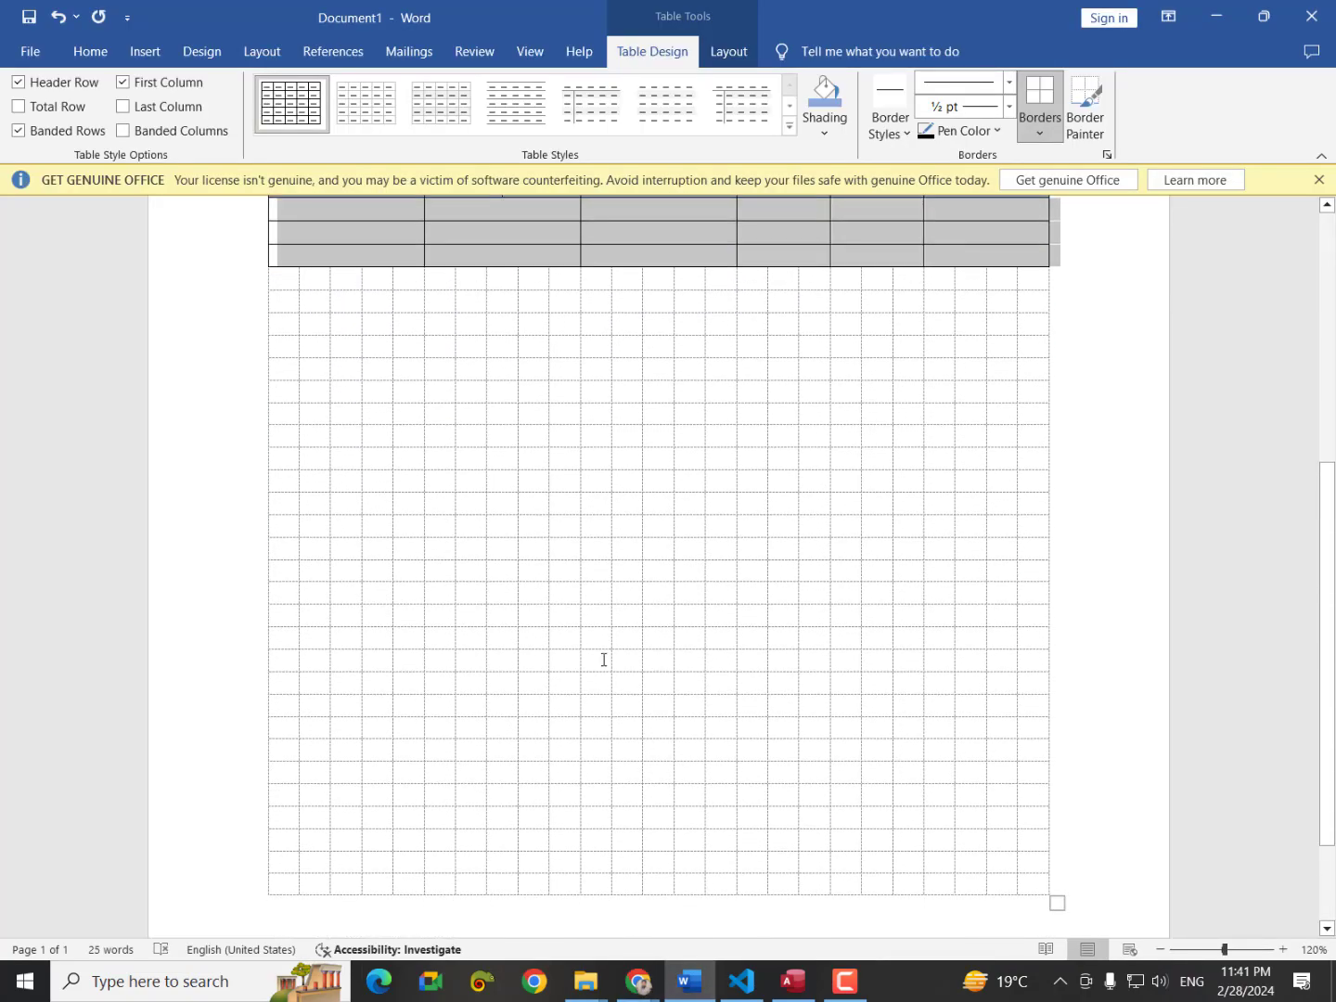
left_click_drag(594, 660, 1027, 649)
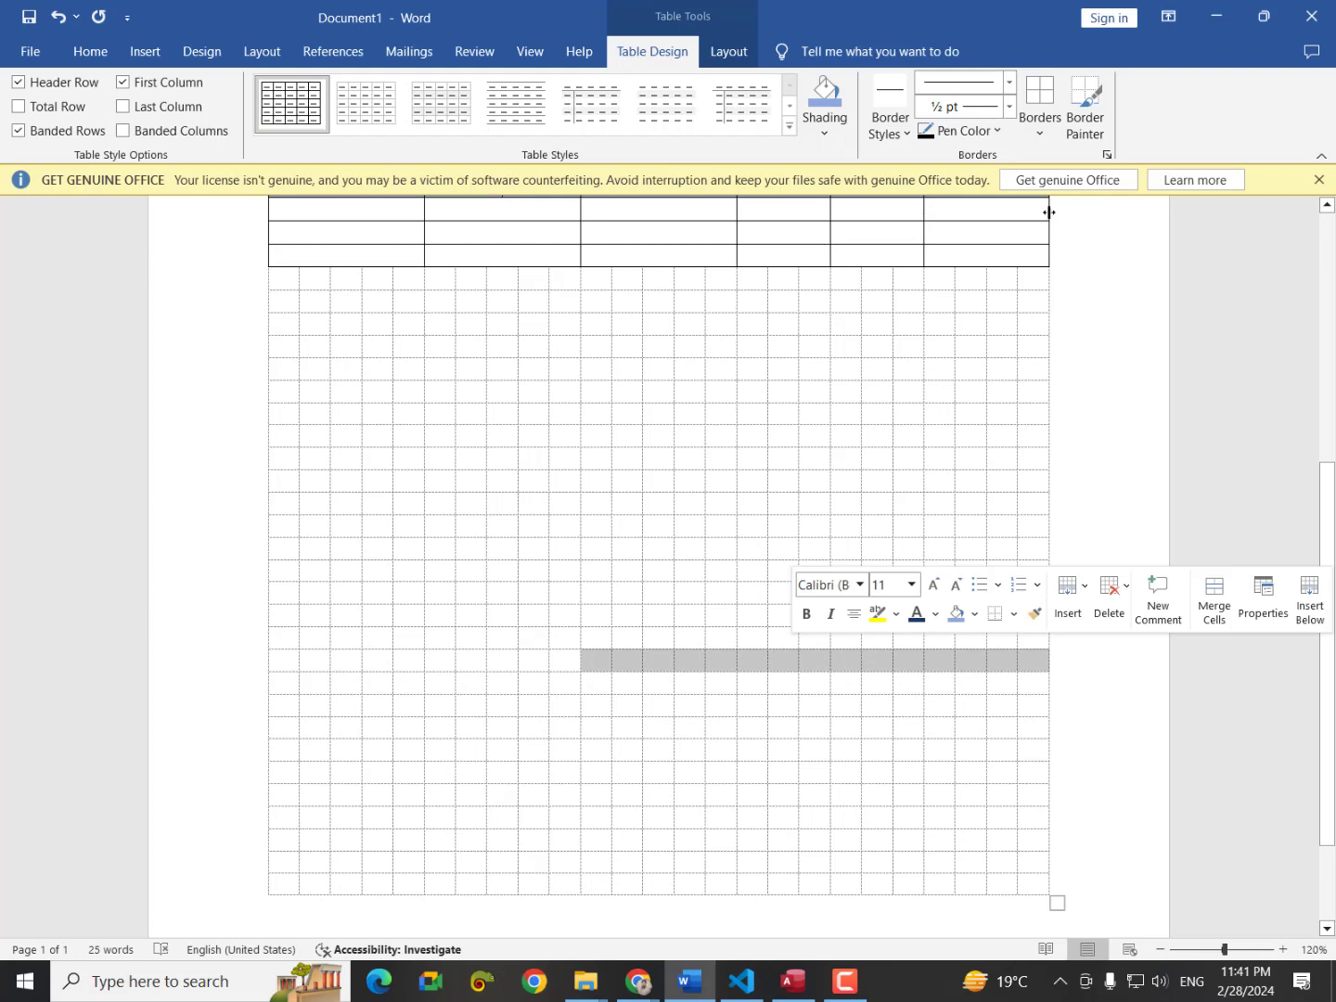
left_click(1037, 136)
left_click(1083, 154)
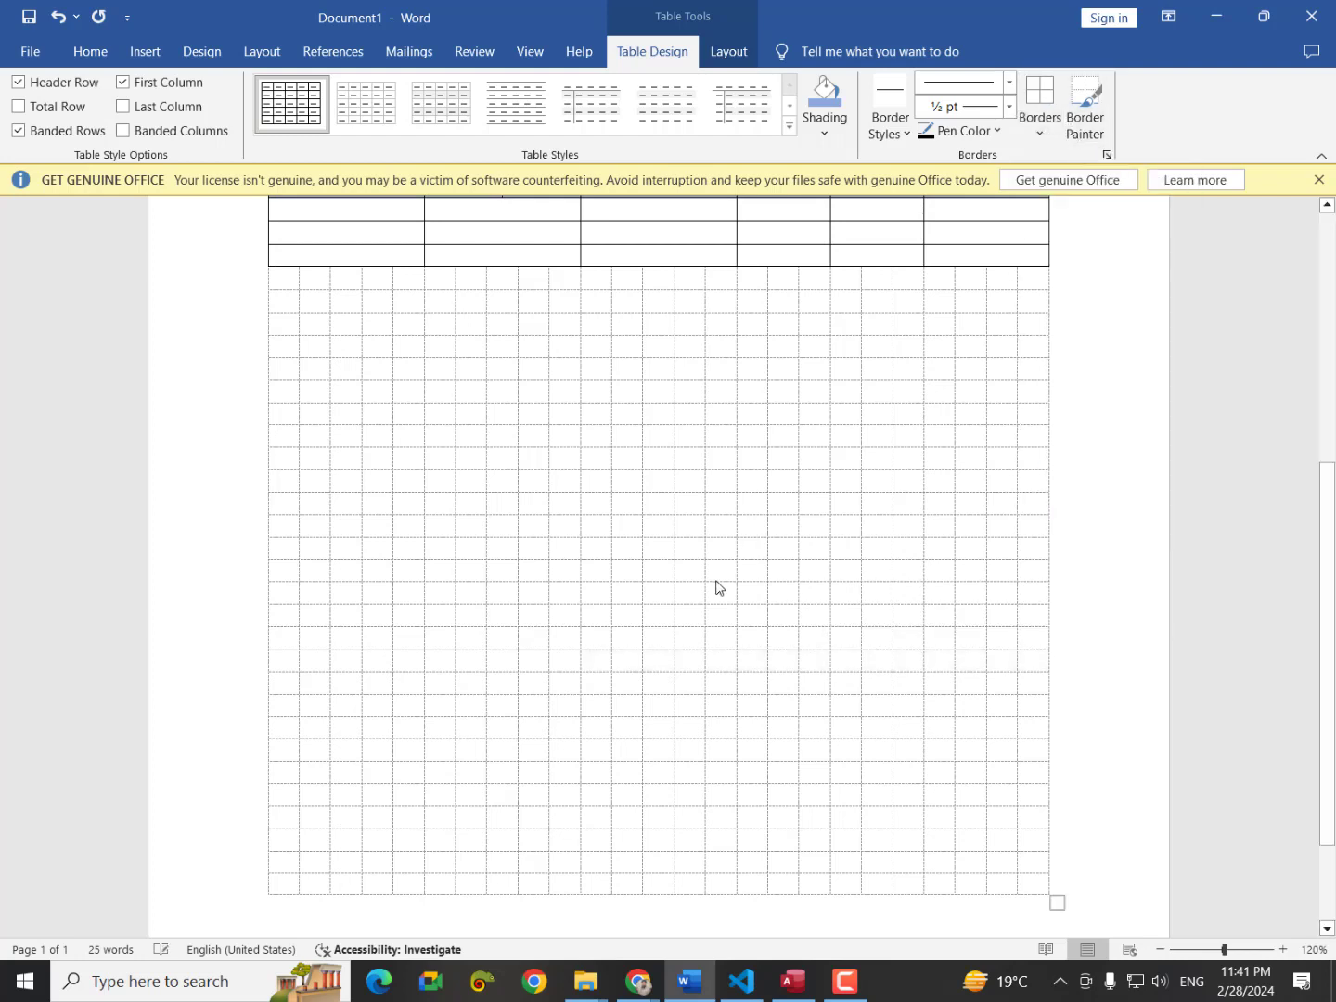
left_click(591, 692)
left_click(585, 708)
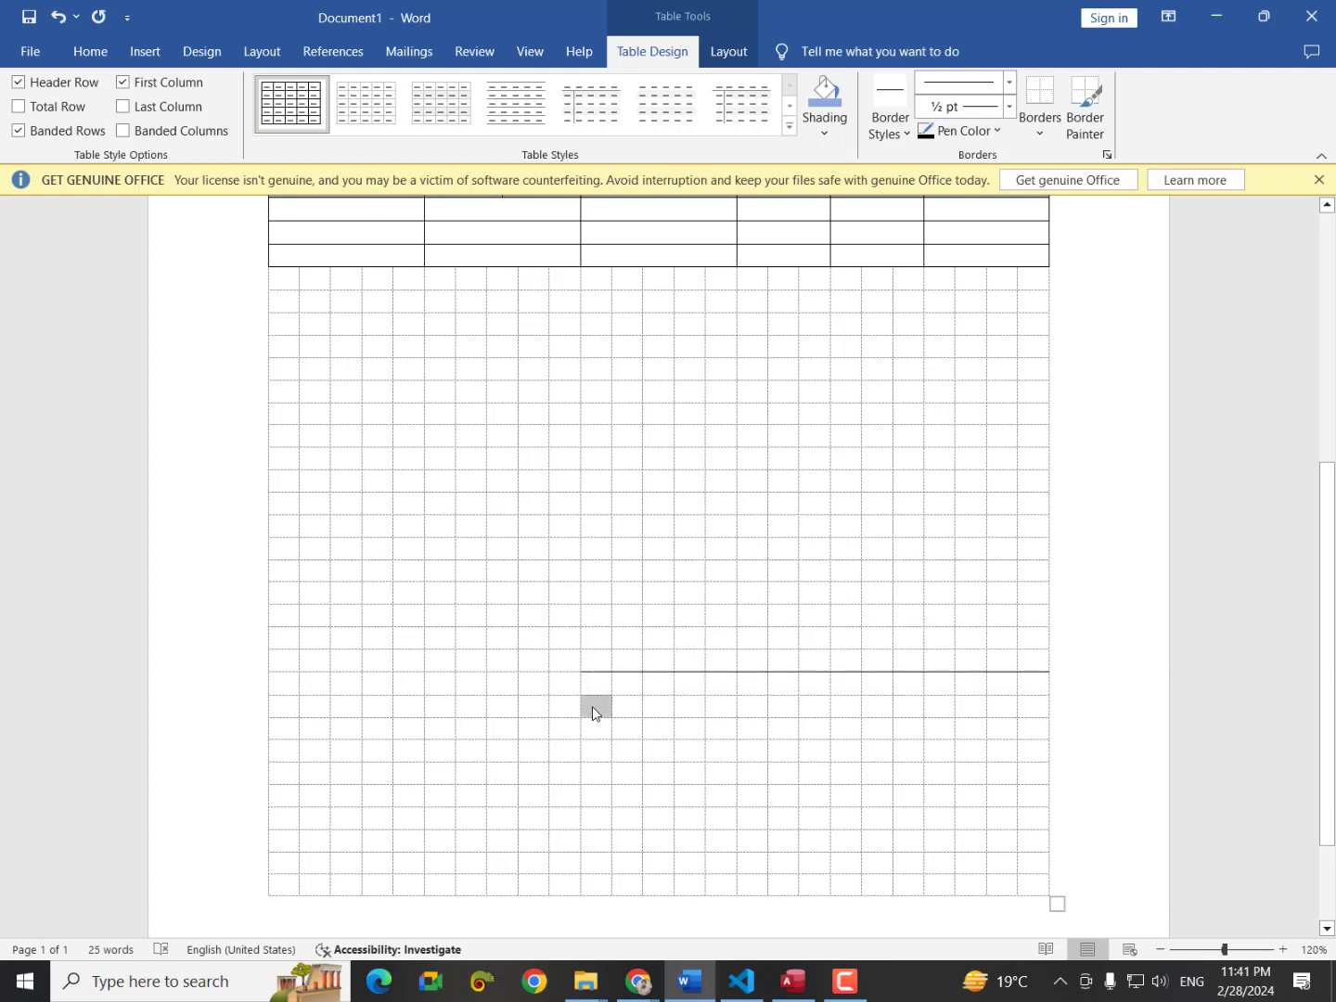
left_click_drag(591, 705, 1017, 707)
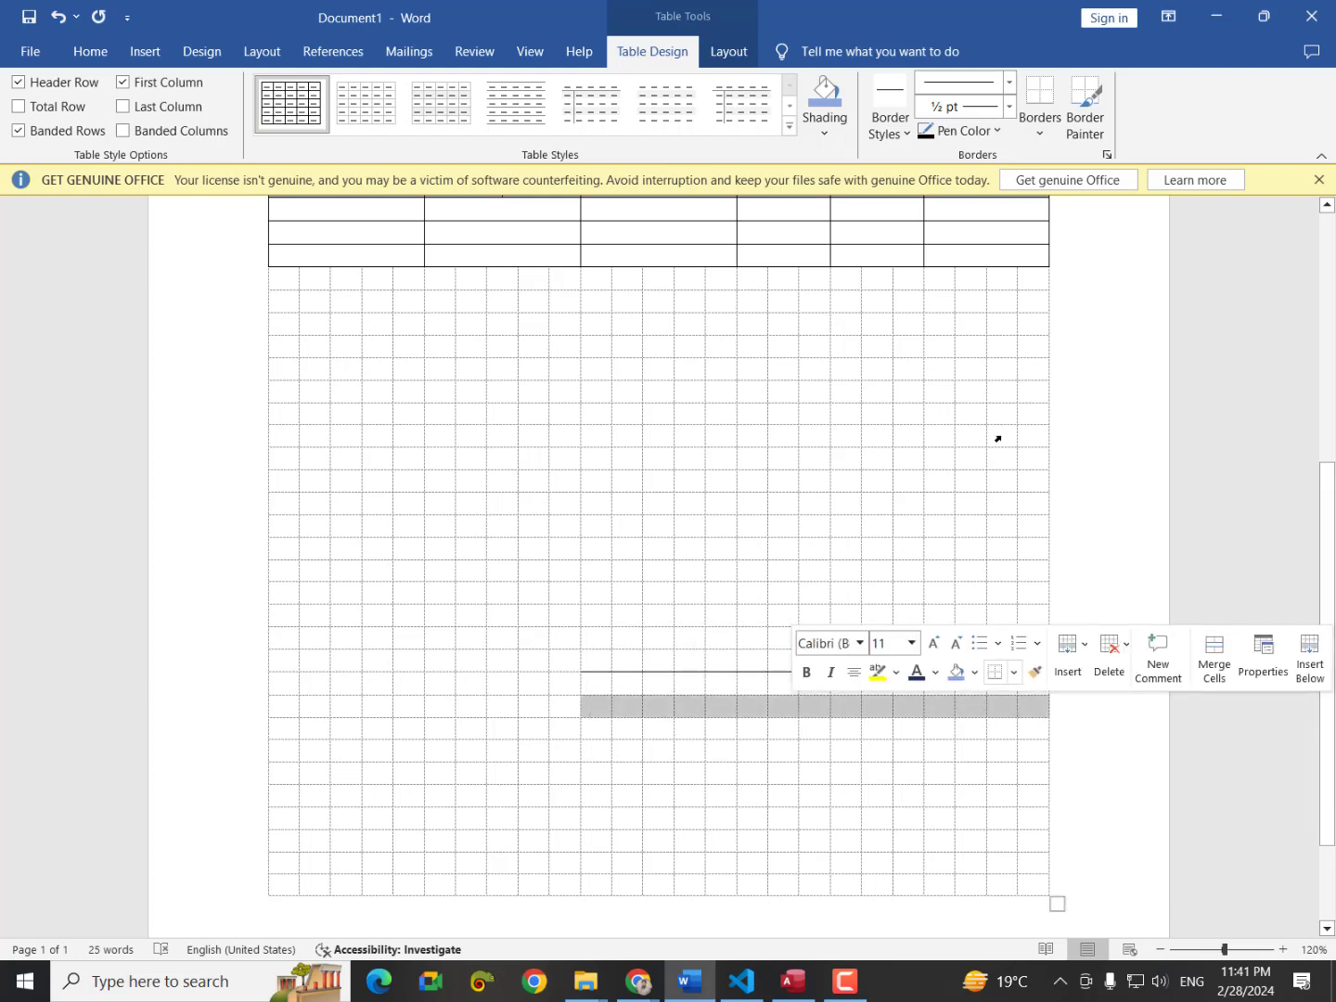
left_click(1041, 104)
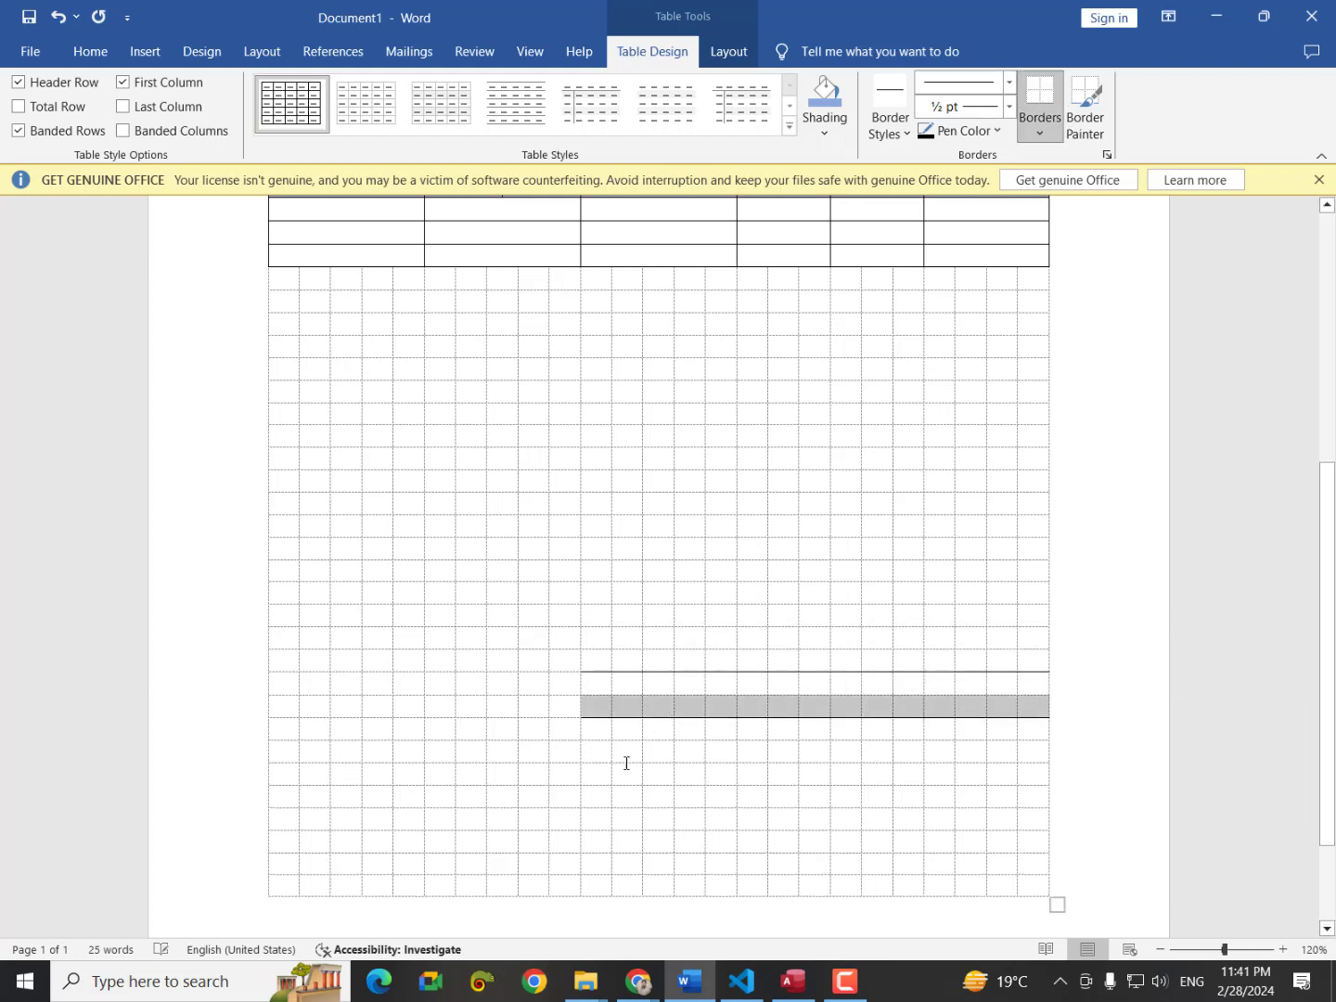
Add a third bottom-border line on the next row and check the print preview.
left_click(595, 754)
left_click_drag(595, 754, 1048, 754)
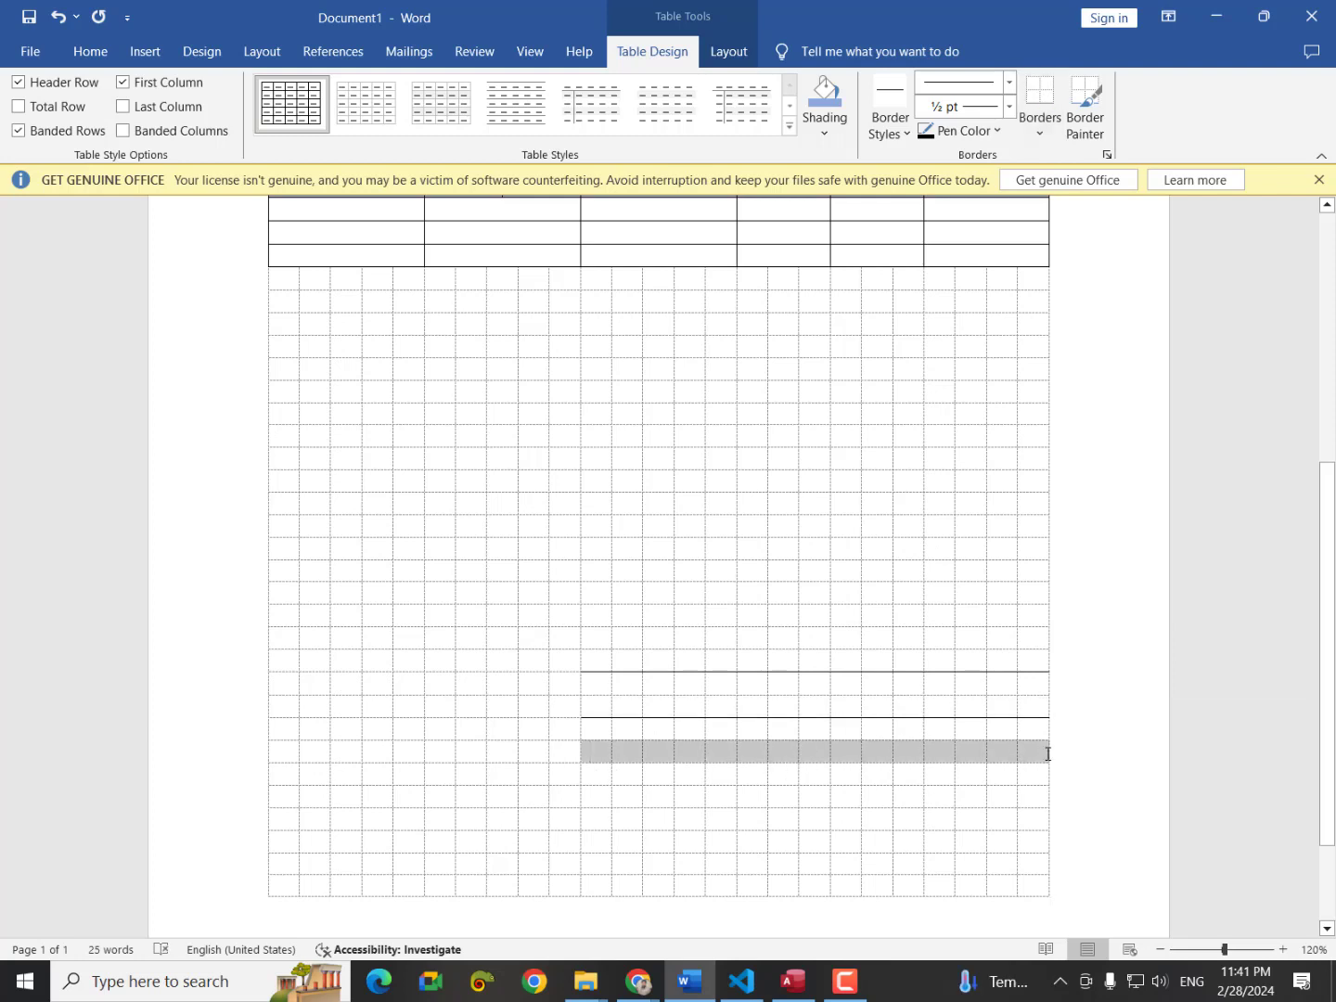
left_click(1041, 97)
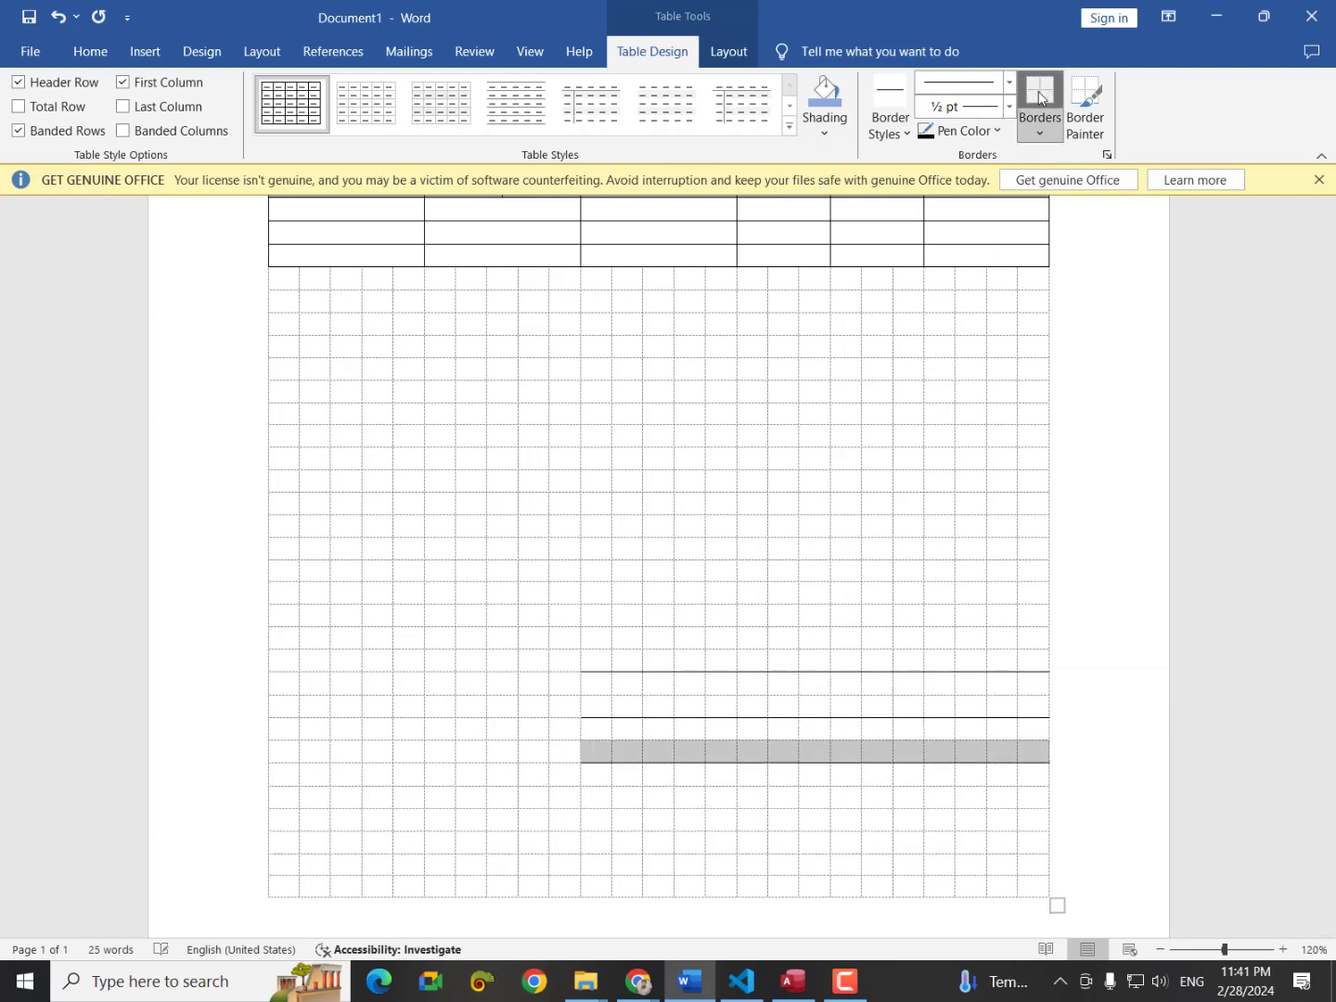
key("ctrl+p")
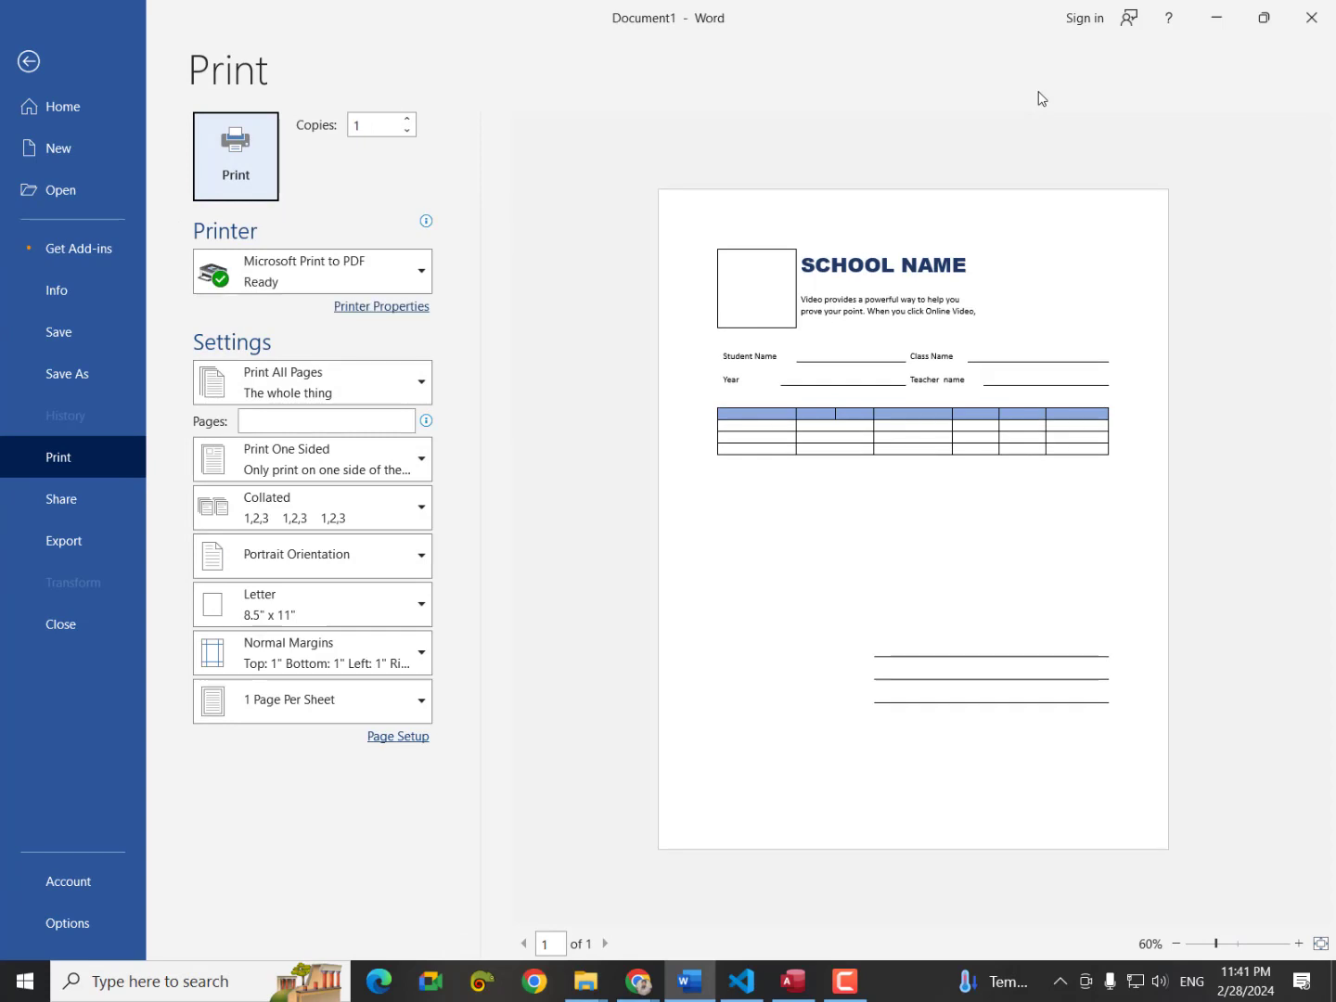
left_click(29, 61)
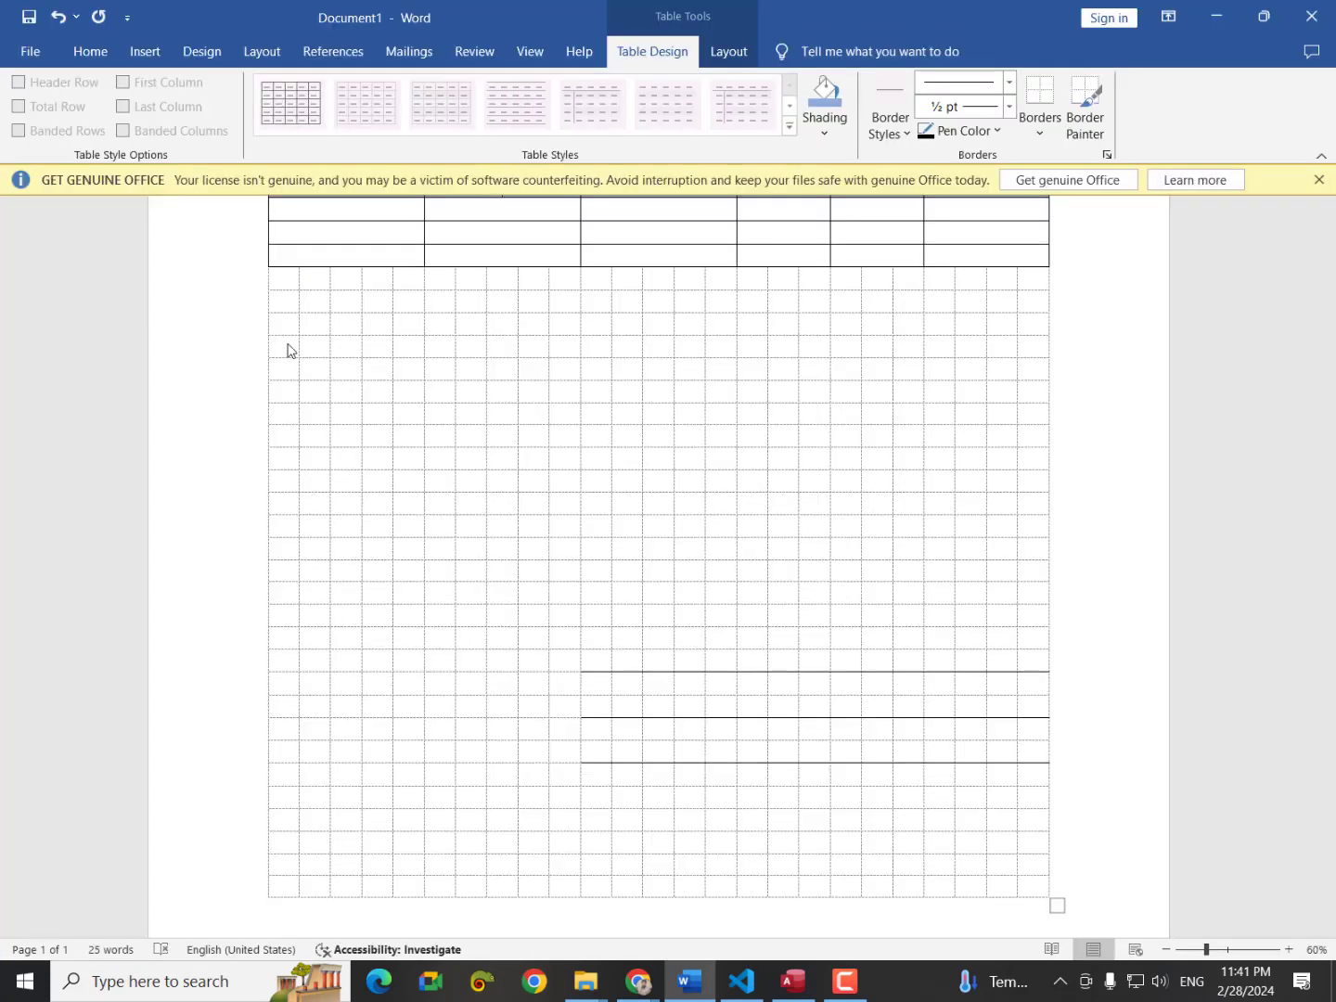
left_click(638, 981)
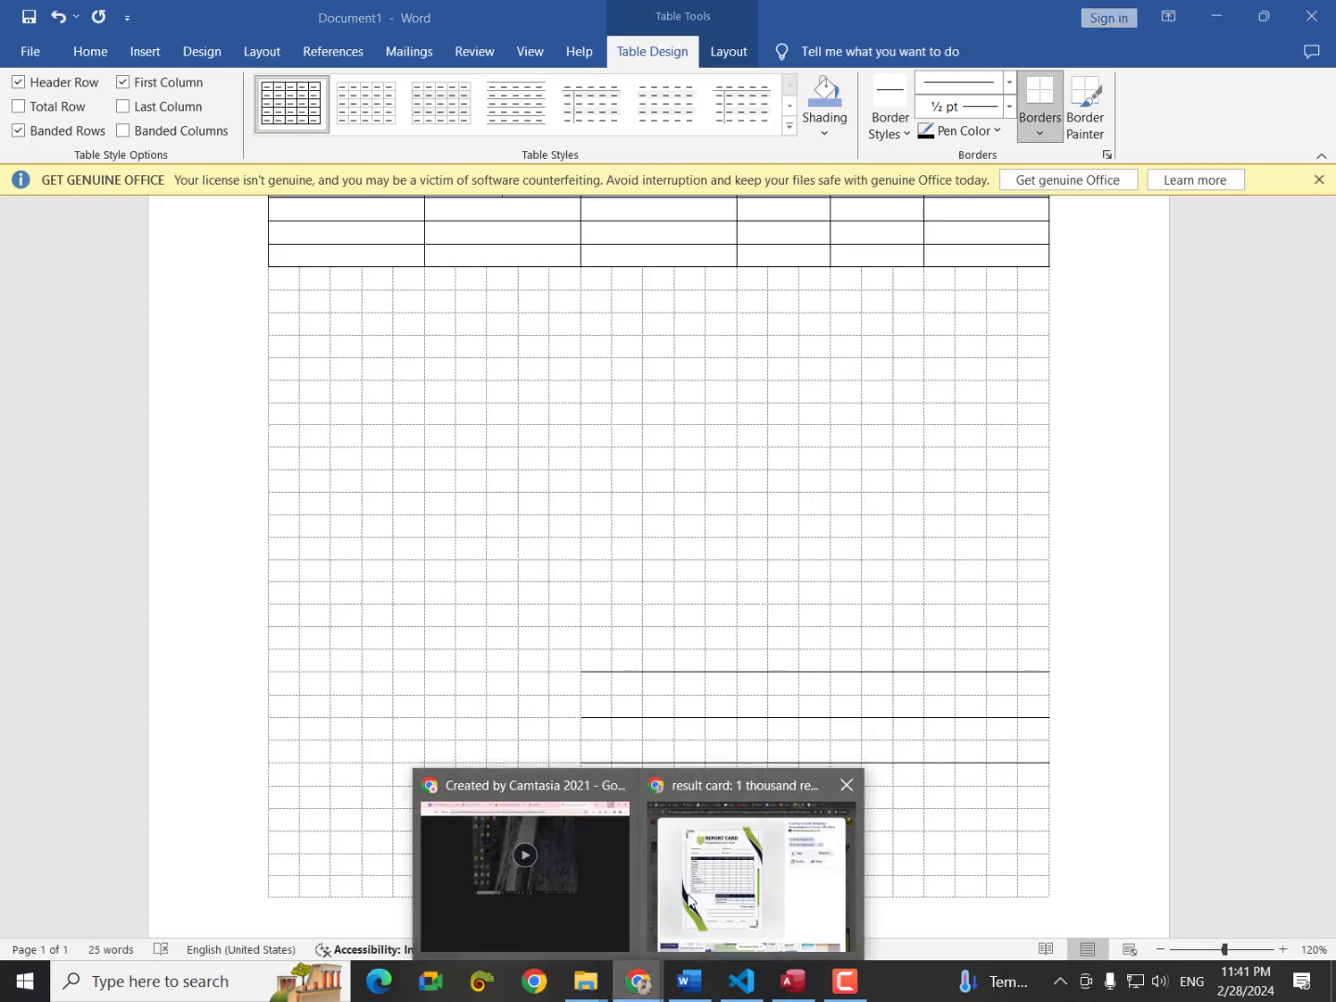
left_click(693, 902)
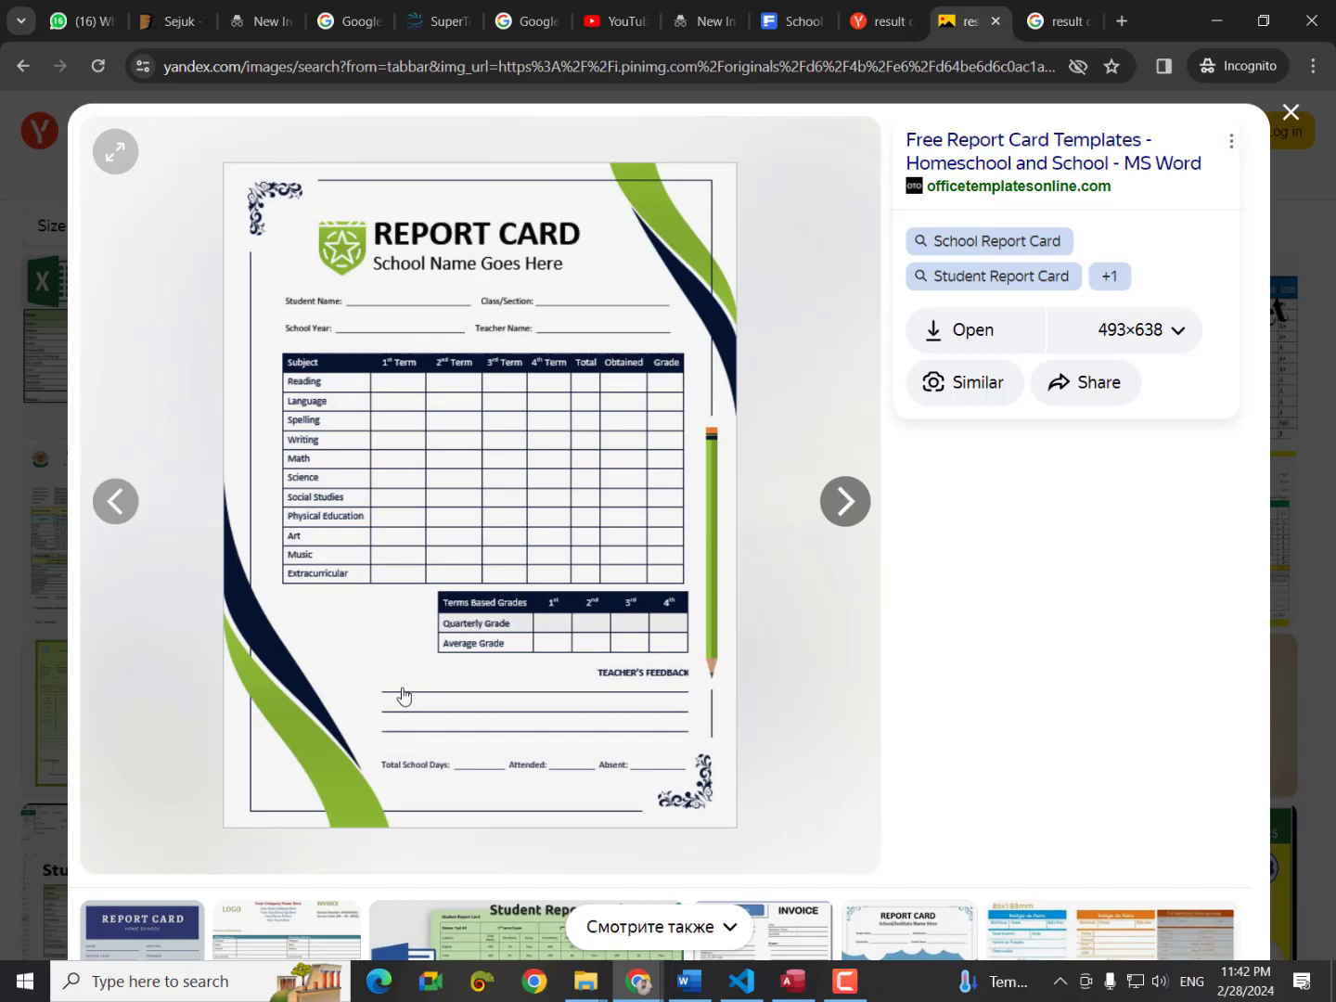
left_click(694, 984)
scroll(661, 380, "up", 8)
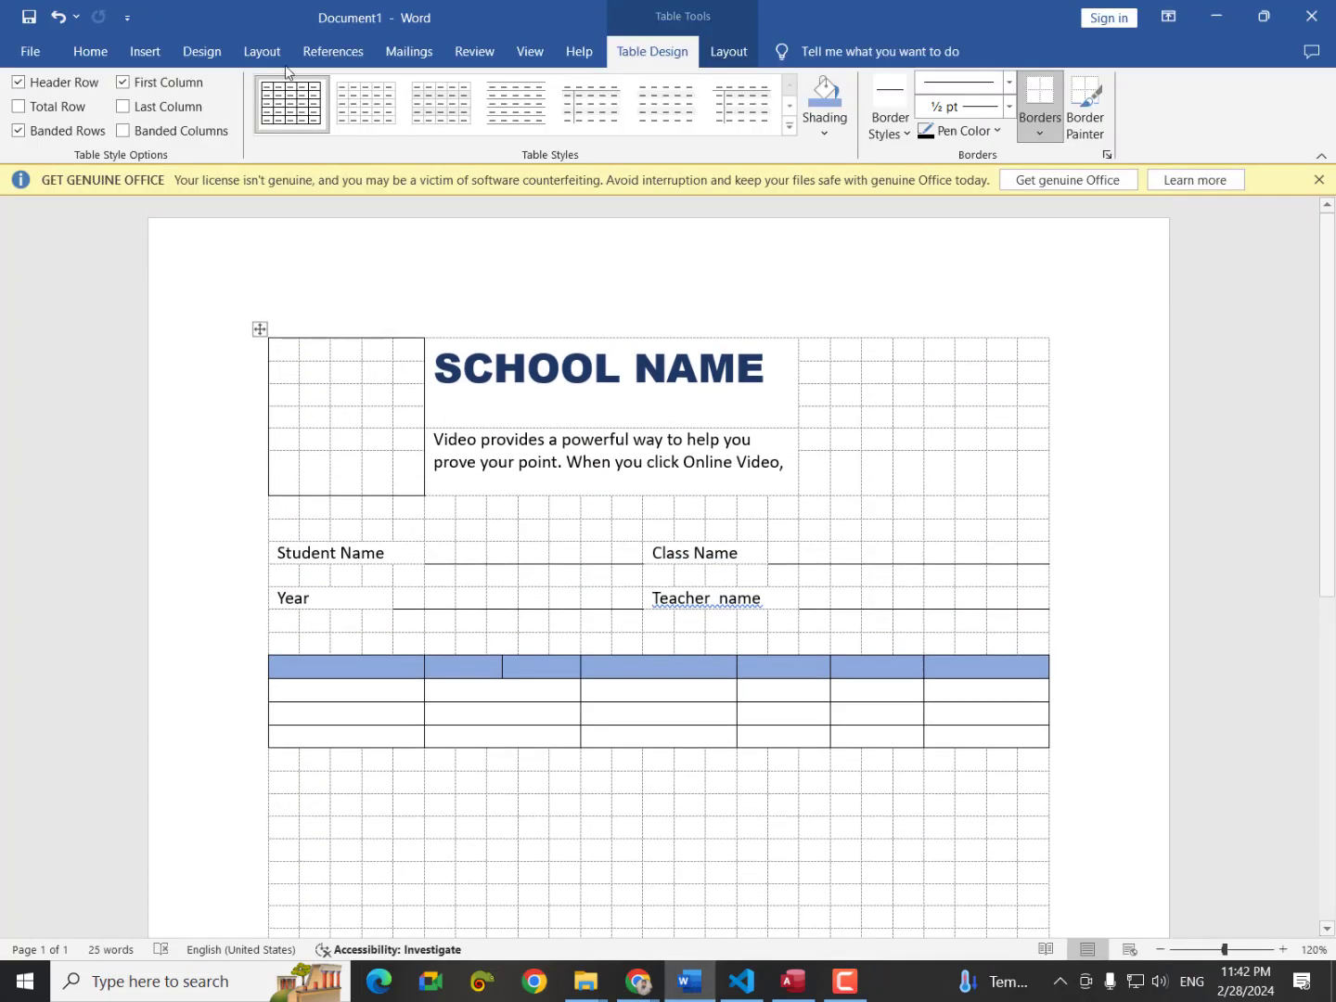
Draw a wide rectangle above SCHOOL NAME and delete its top-right point to form a triangle.
left_click(160, 54)
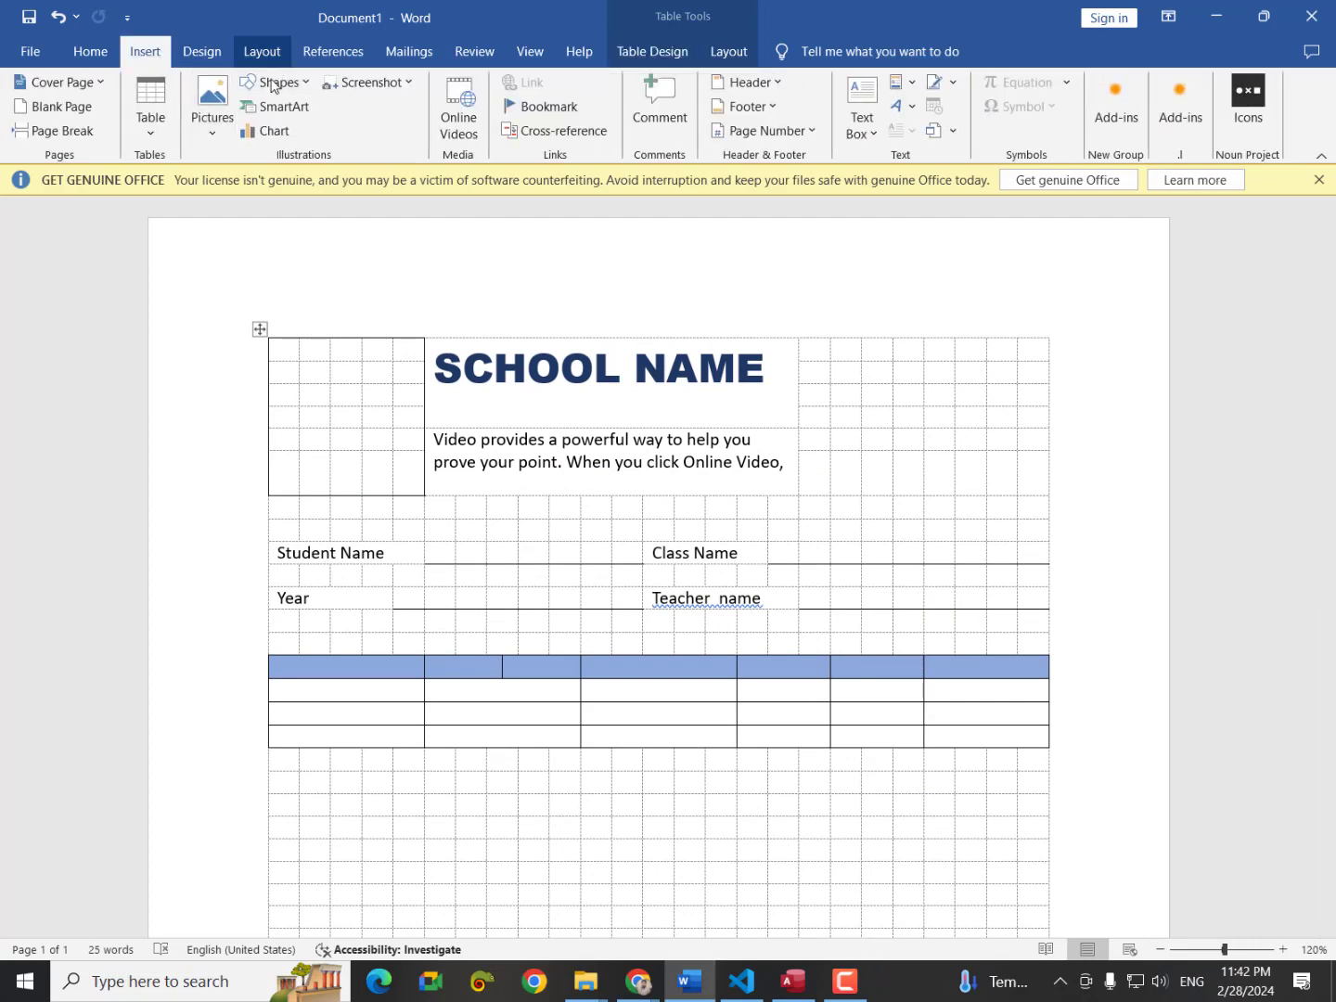
left_click(273, 84)
left_click(307, 130)
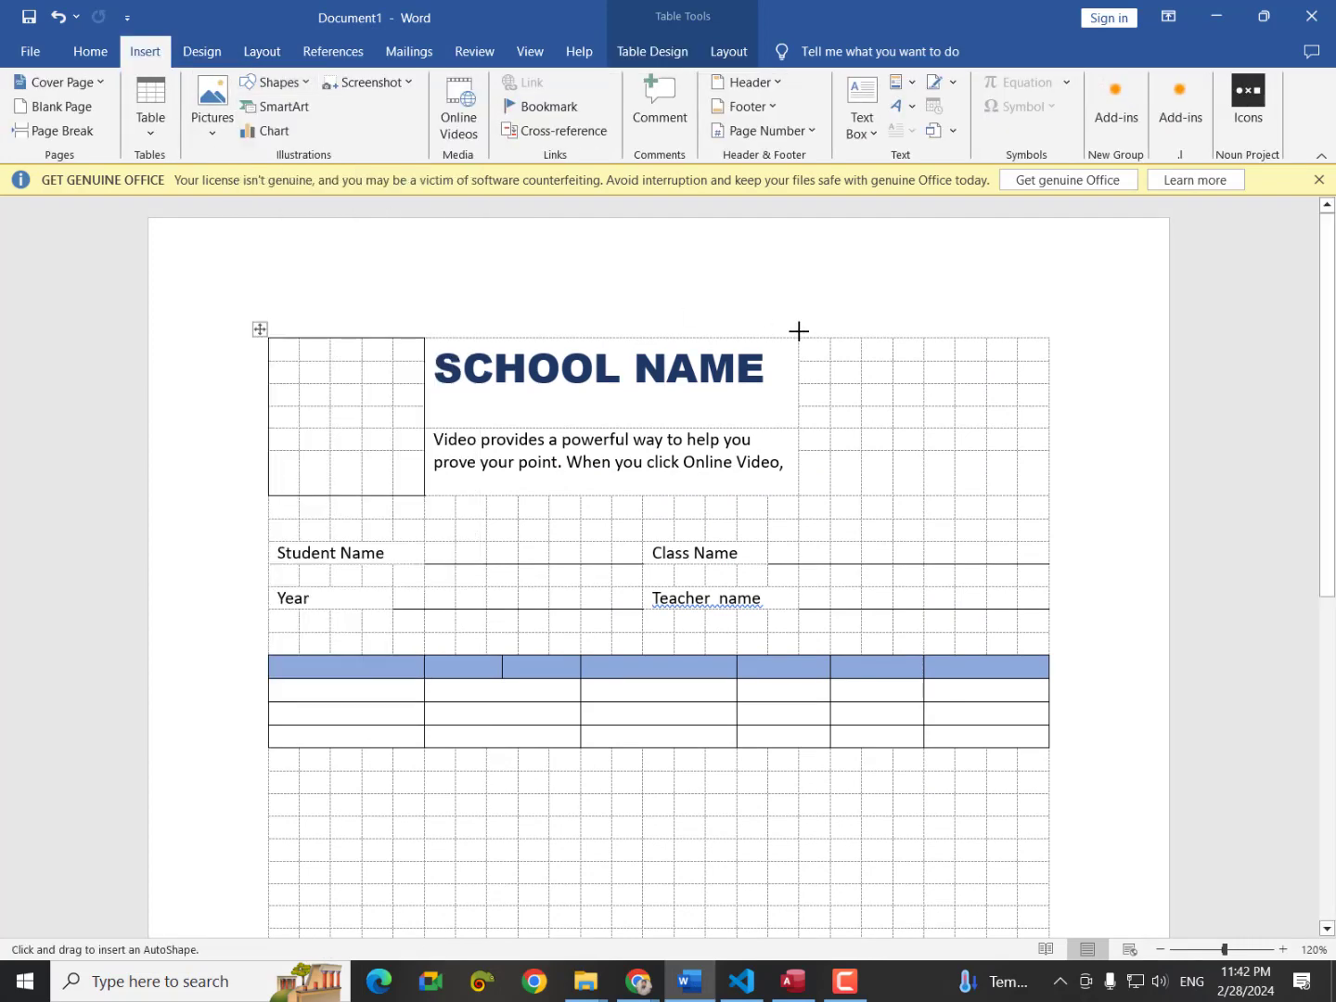
left_click_drag(457, 262, 832, 319)
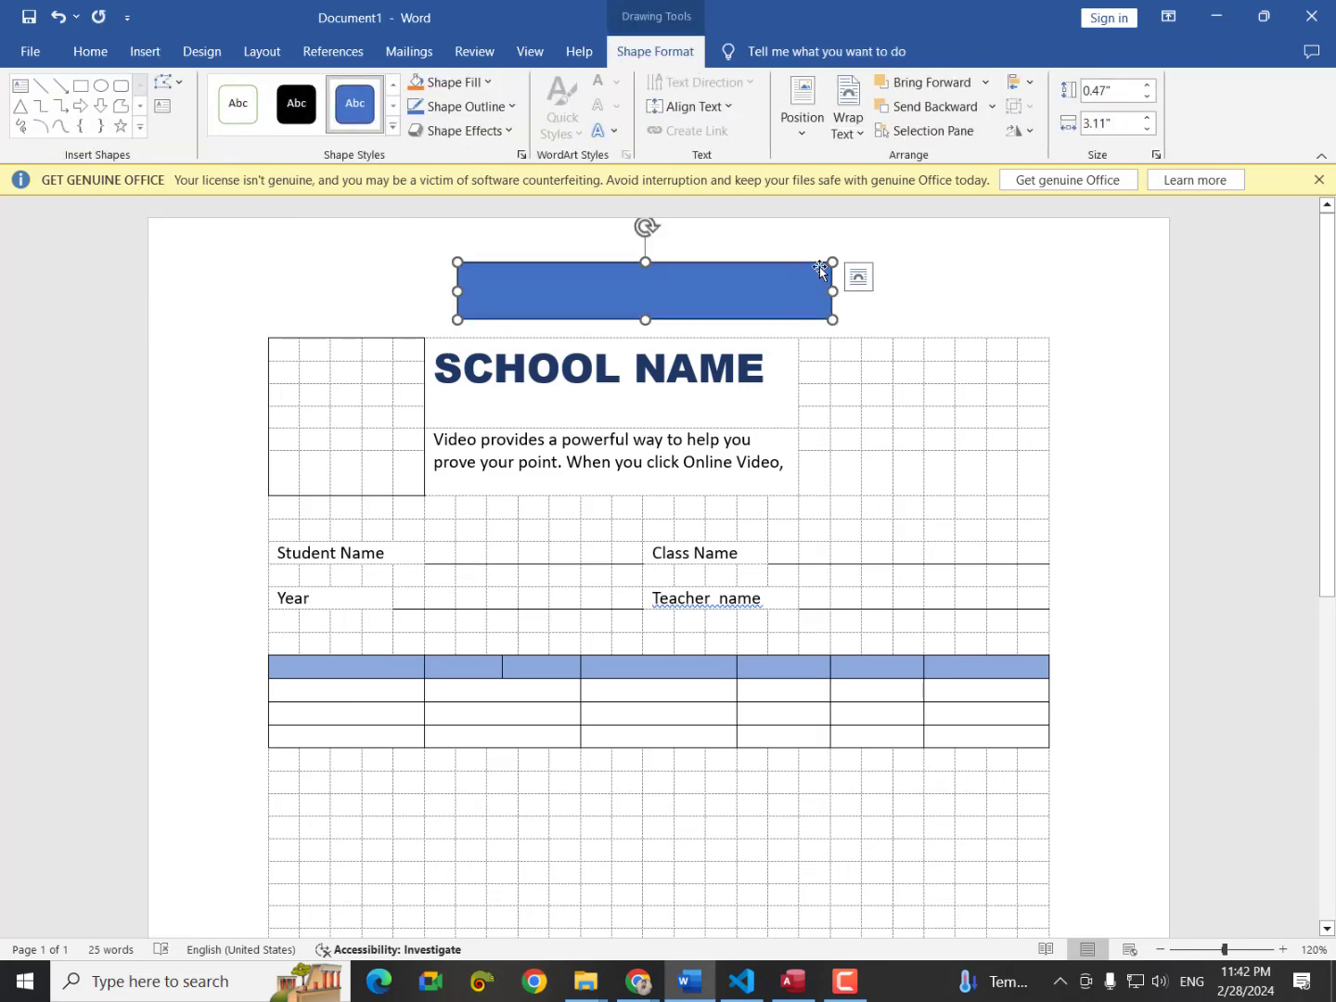
right_click(785, 292)
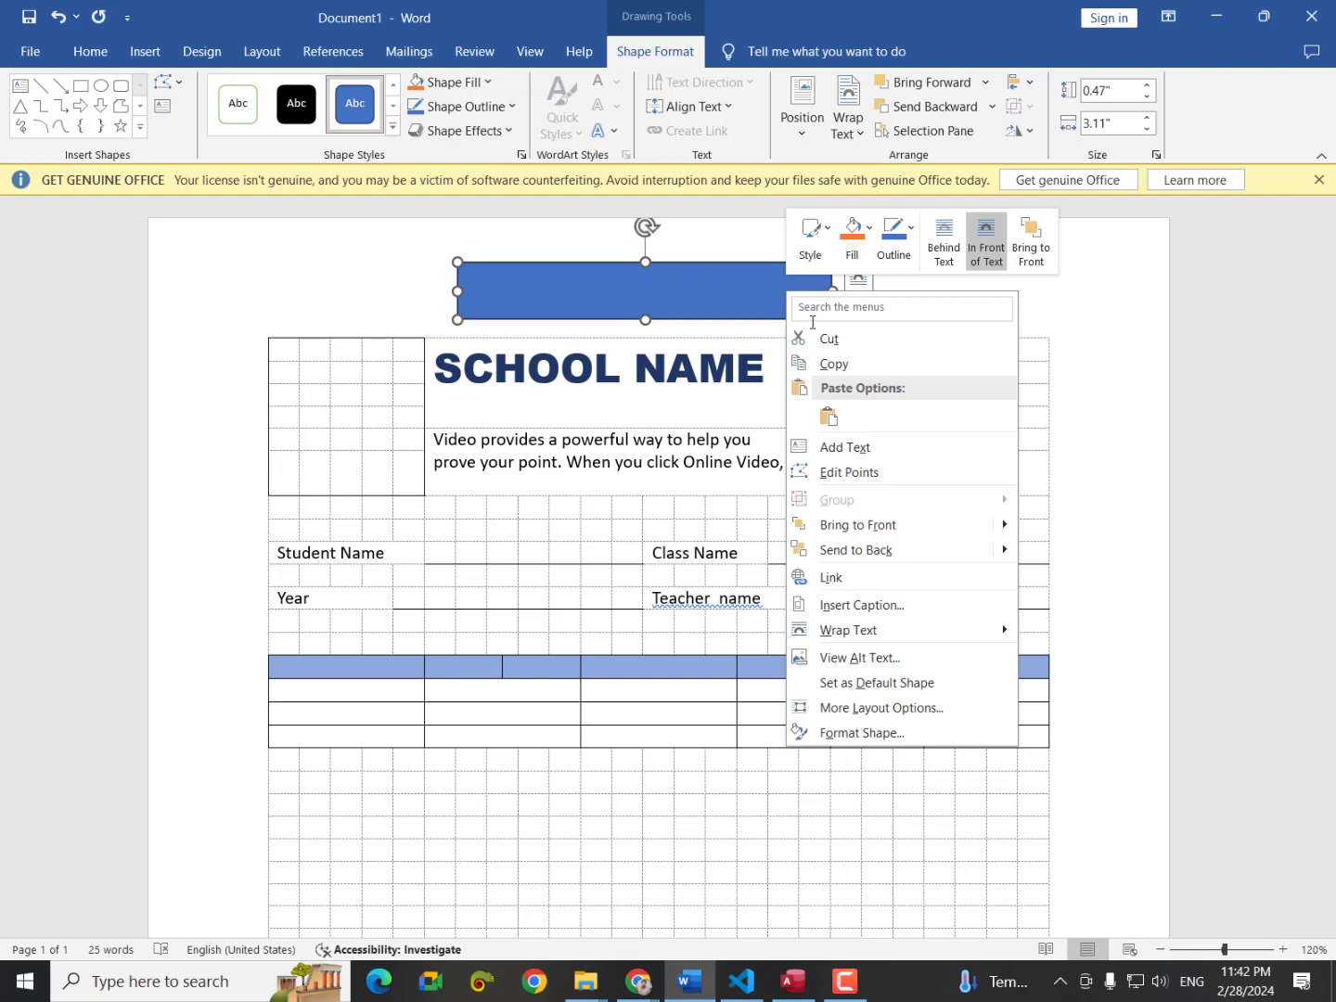
left_click(900, 472)
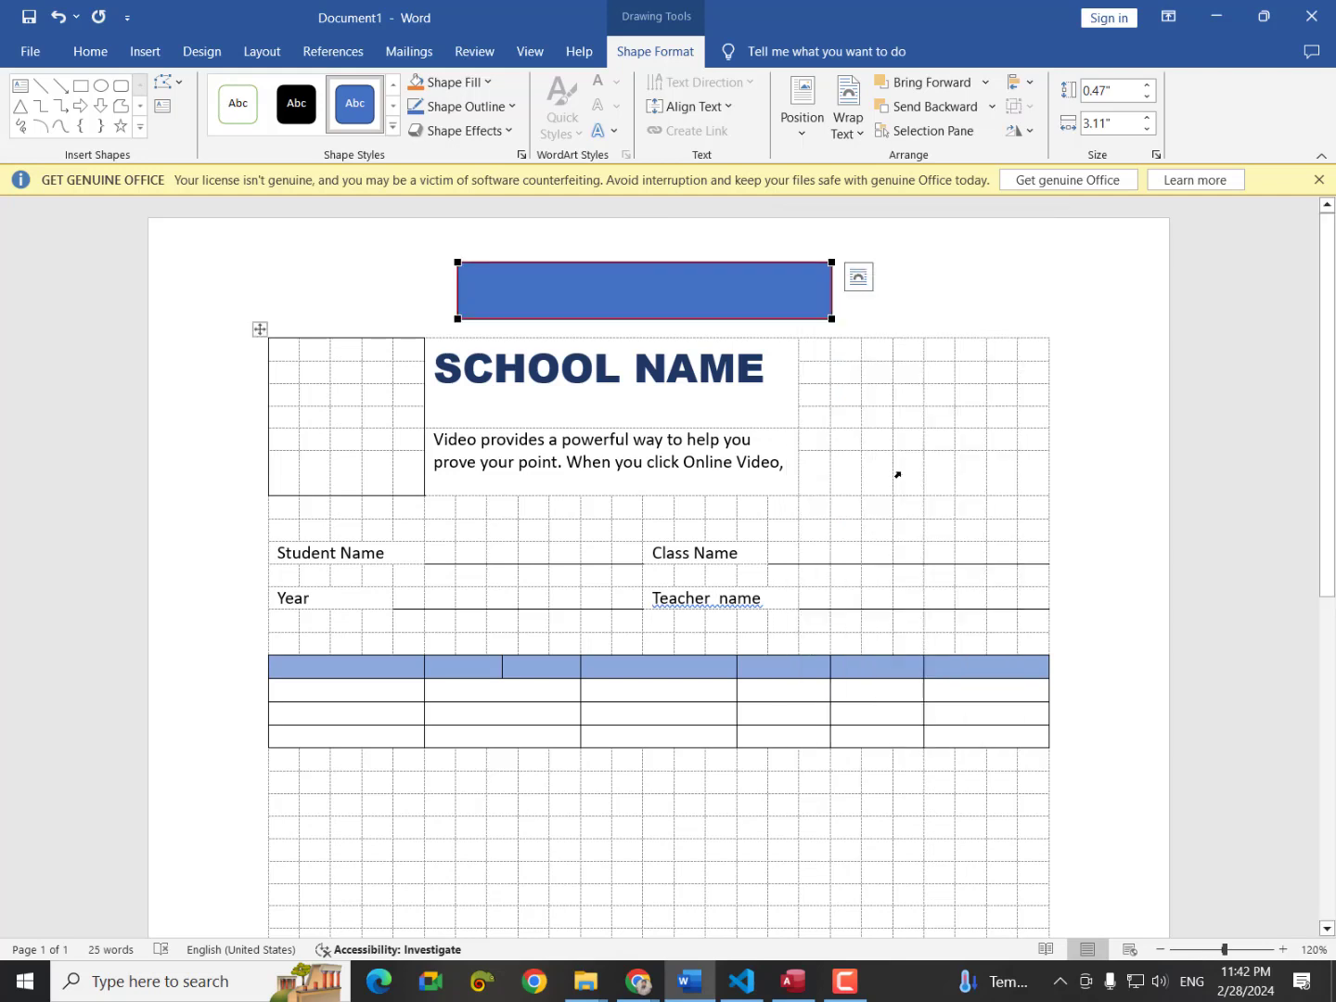
right_click(831, 263)
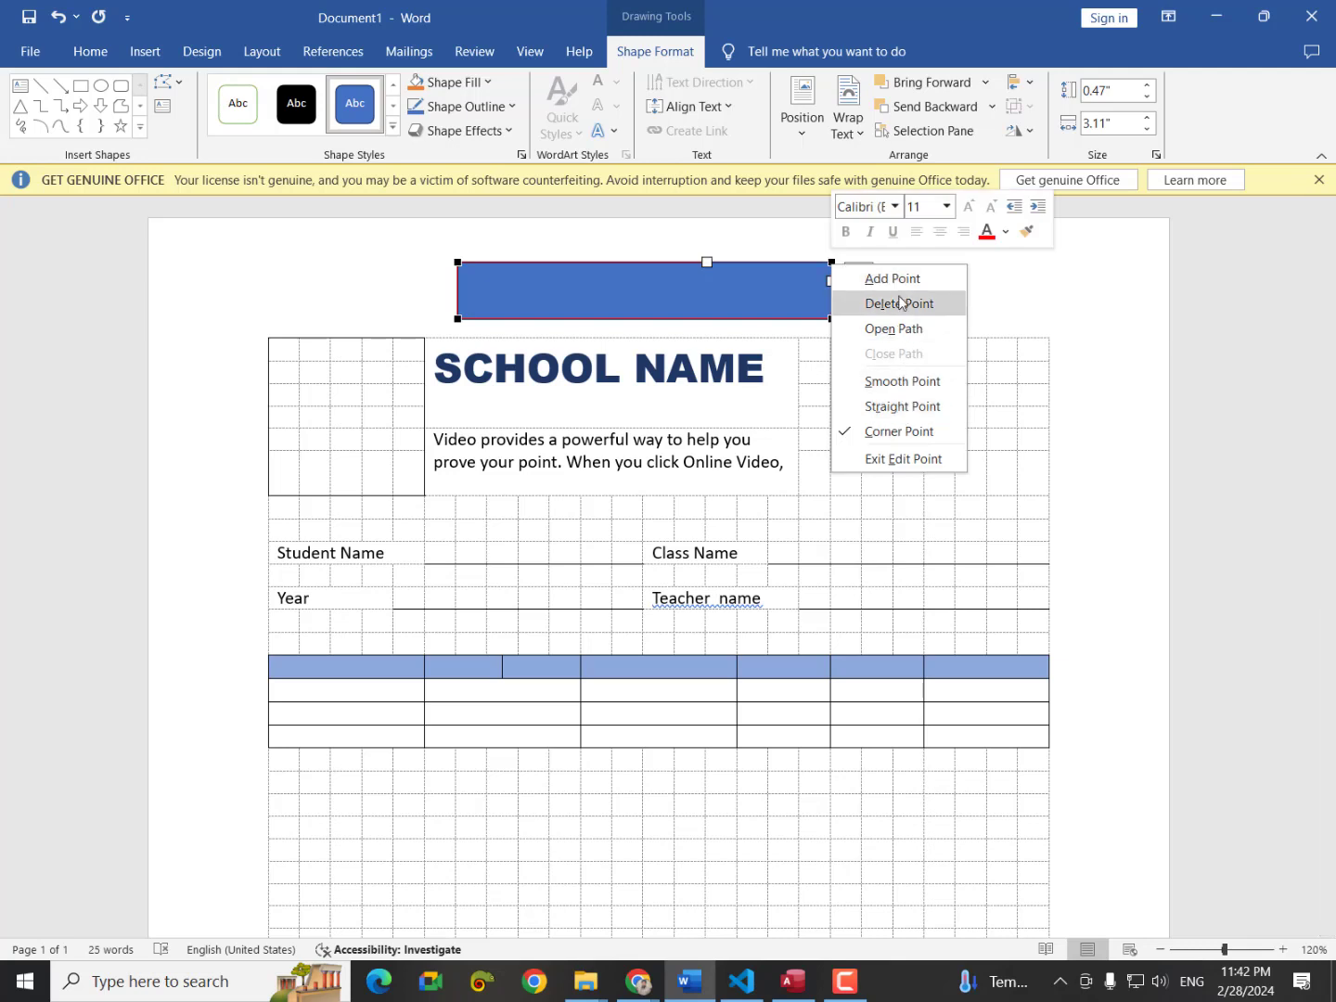
left_click(899, 305)
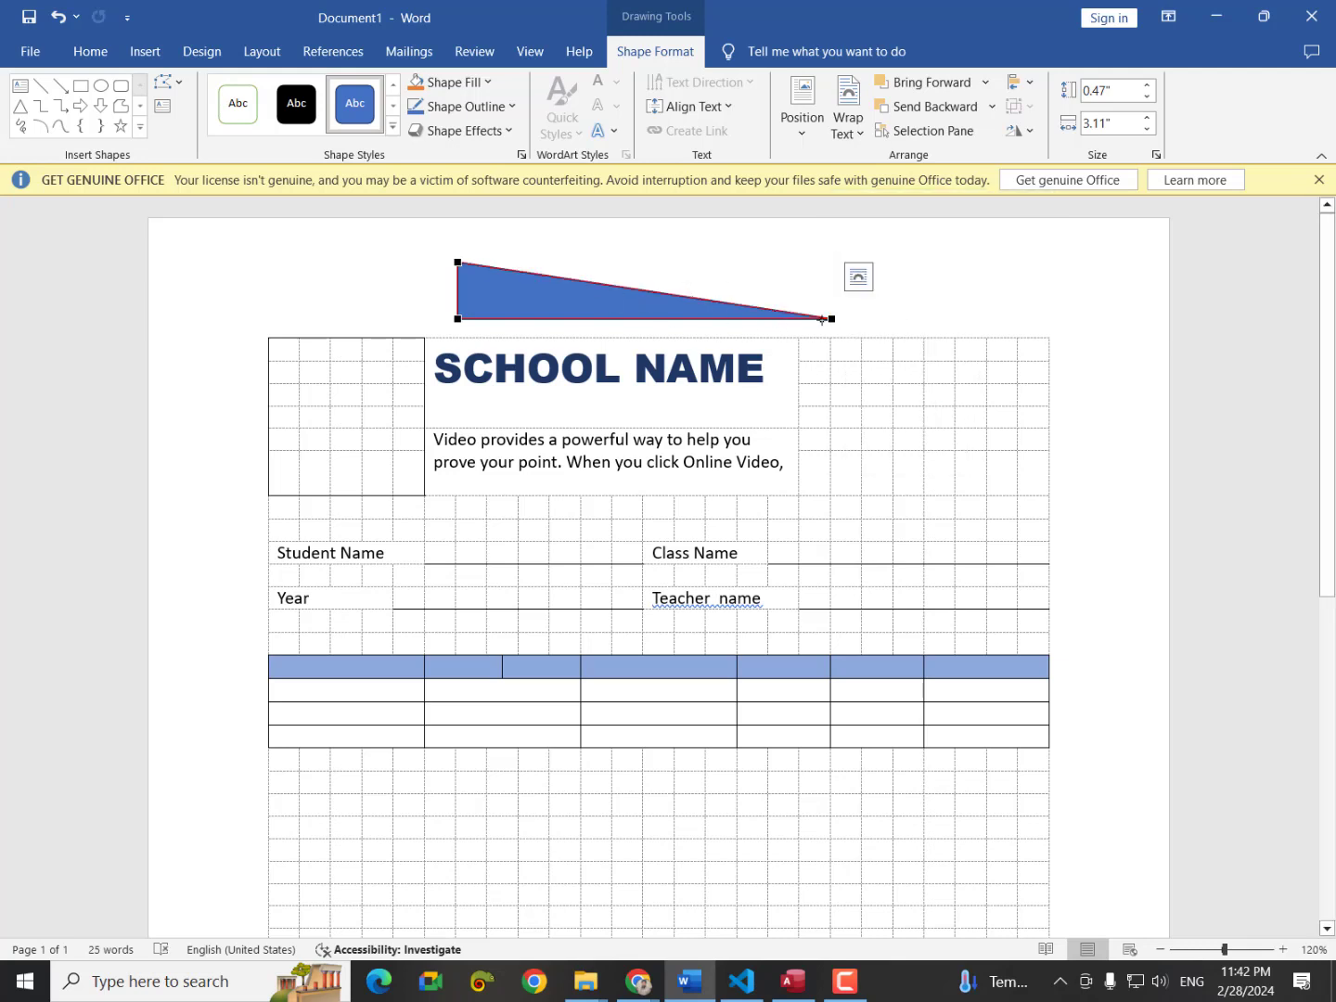
Curve the slanted, bottom and top edges into a tapering 0.55" by 3.11" wave.
left_click(833, 318)
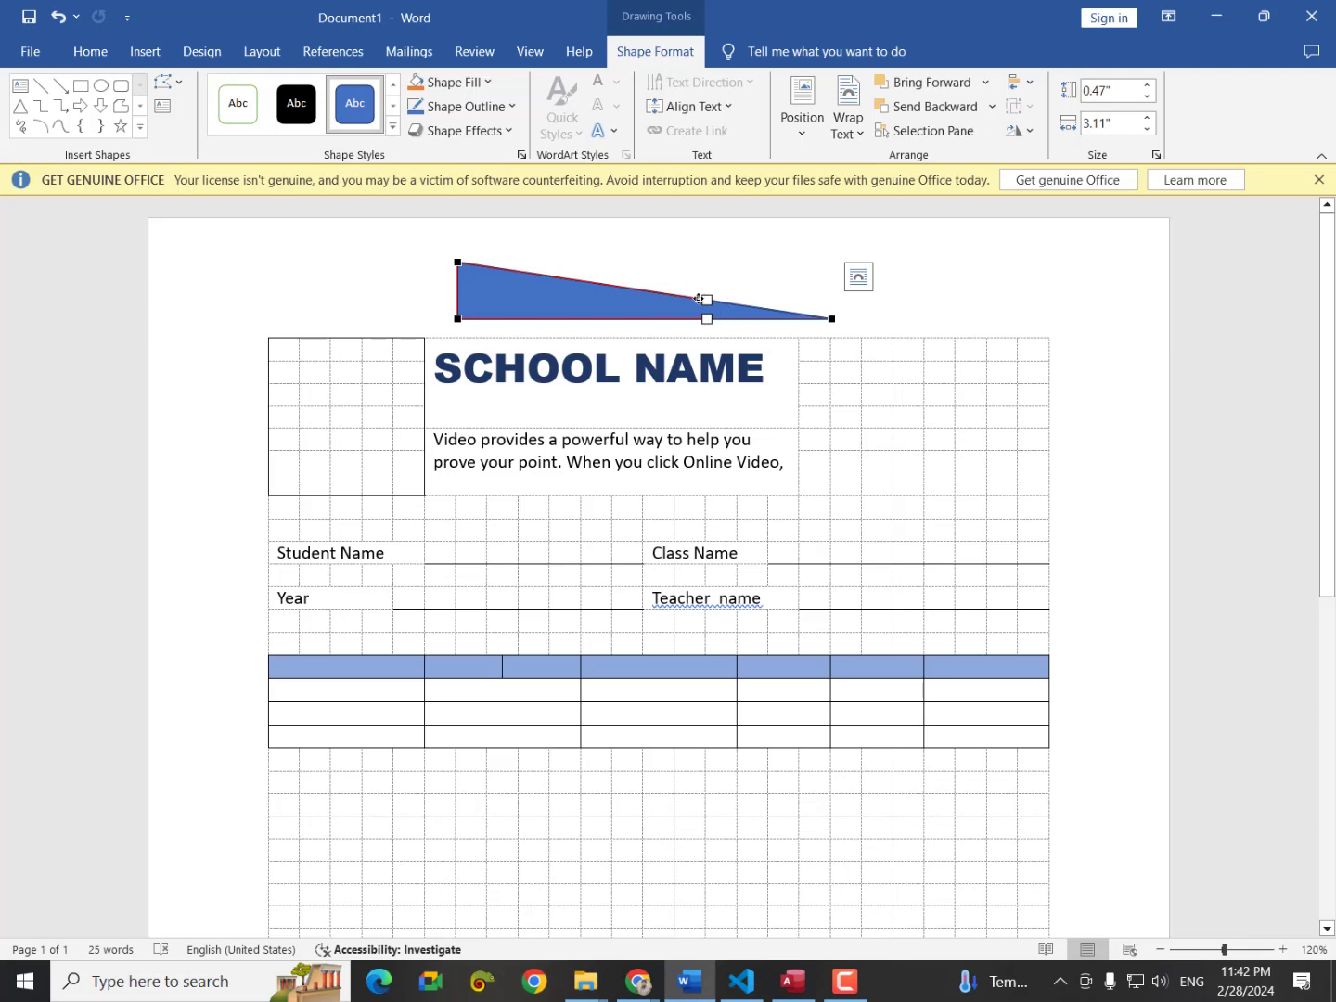
left_click_drag(707, 298, 633, 237)
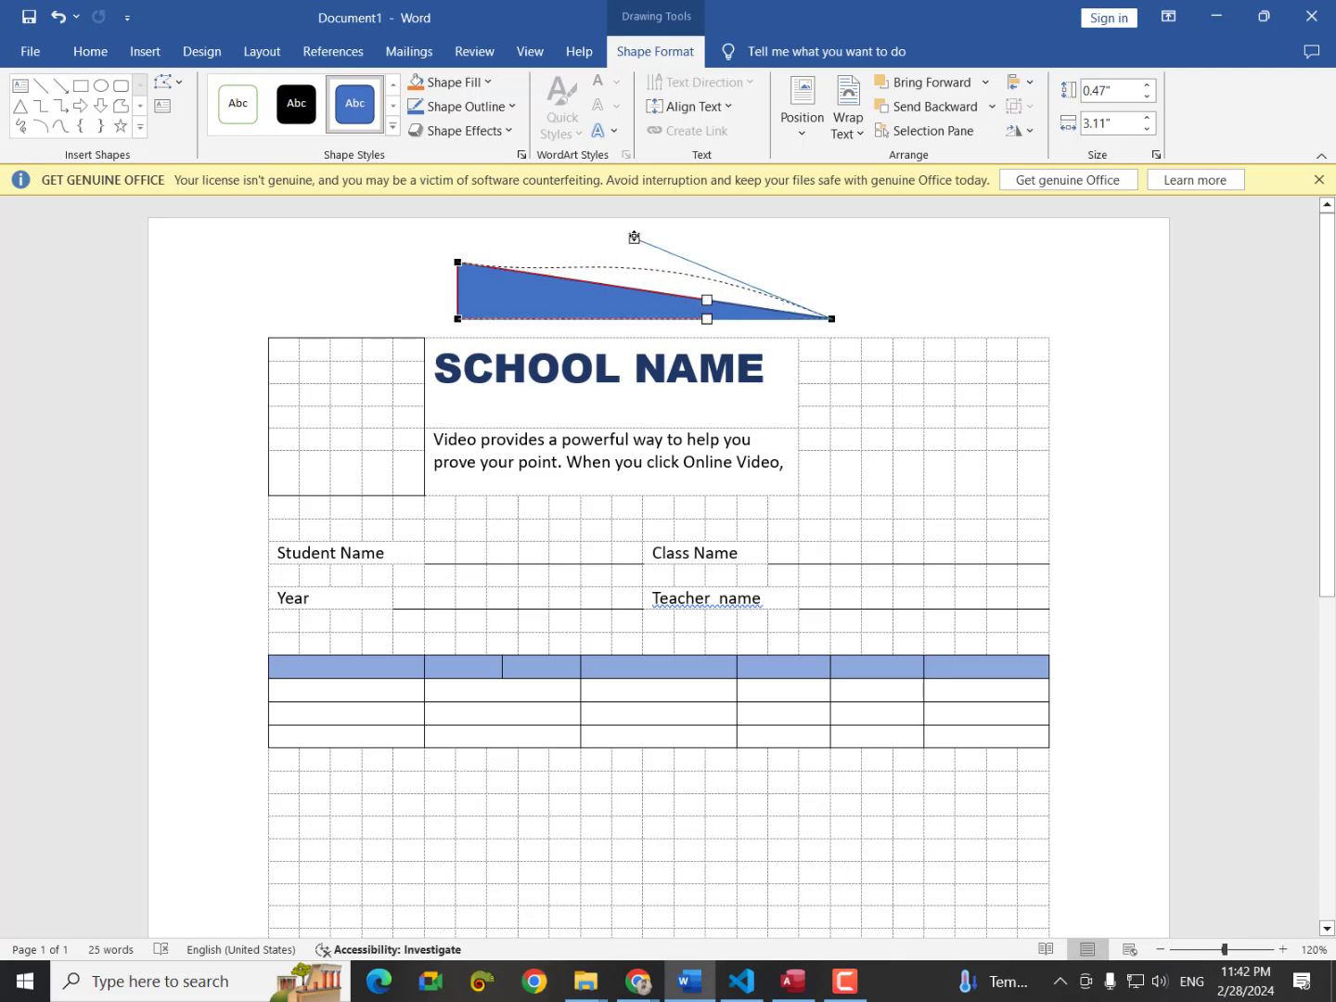
left_click_drag(633, 238, 631, 248)
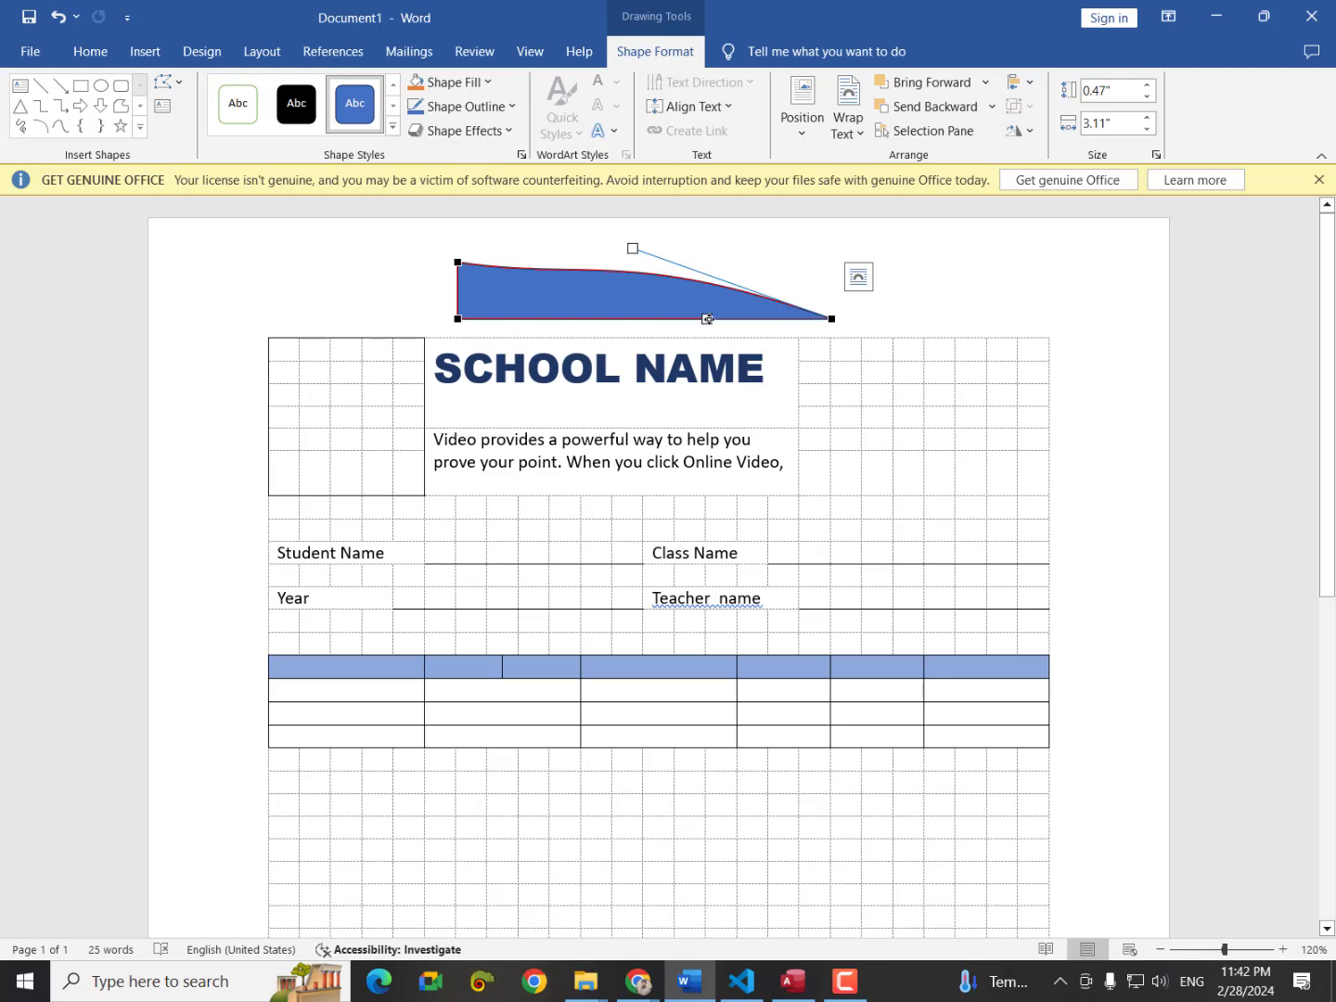
left_click_drag(707, 318, 675, 283)
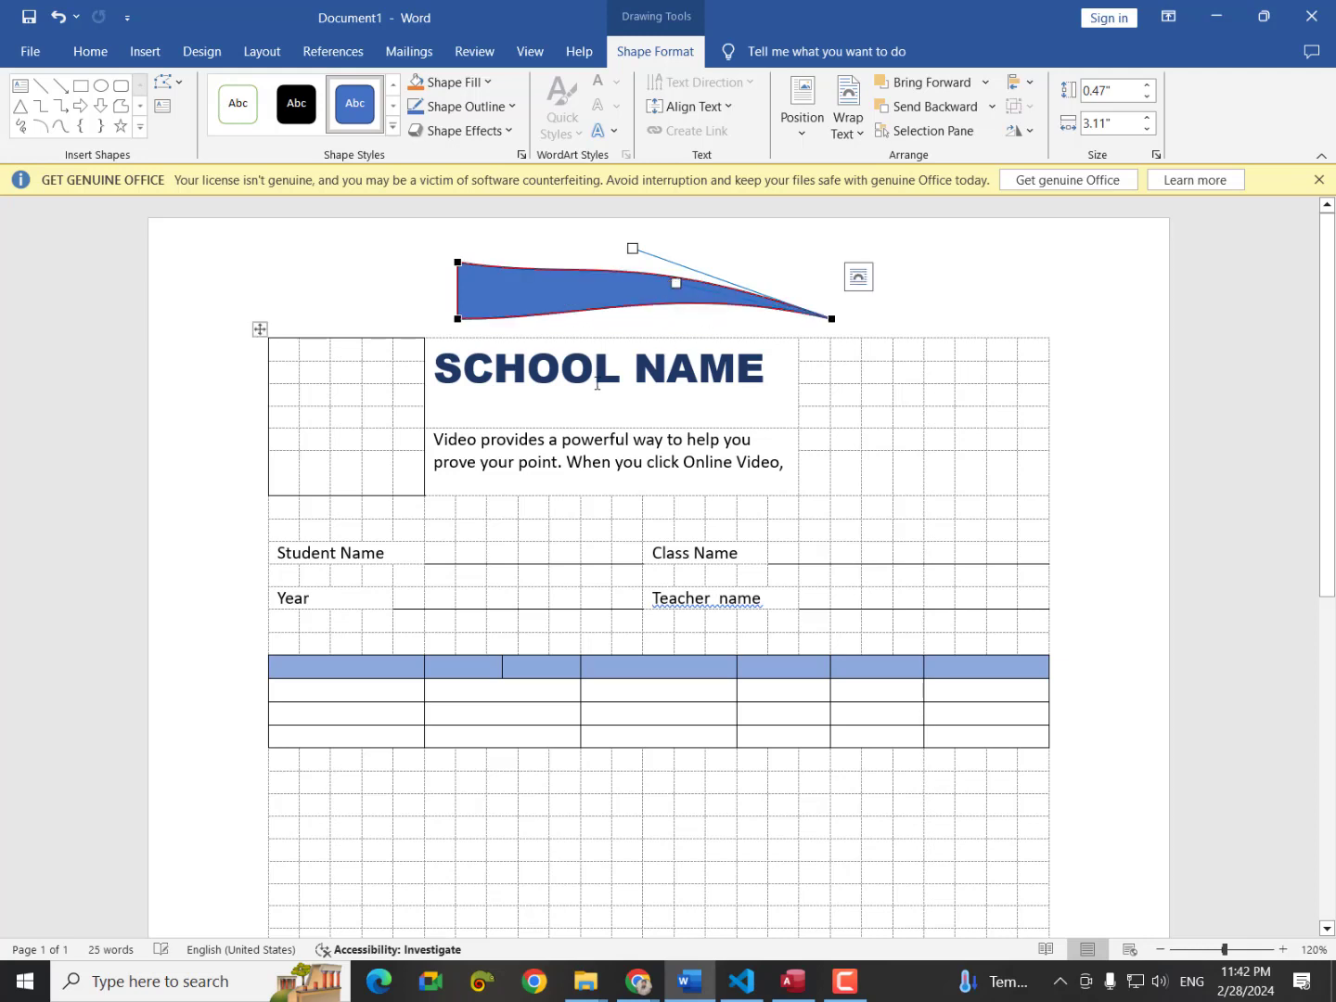
left_click(457, 317)
left_click_drag(578, 316, 600, 353)
left_click(459, 262)
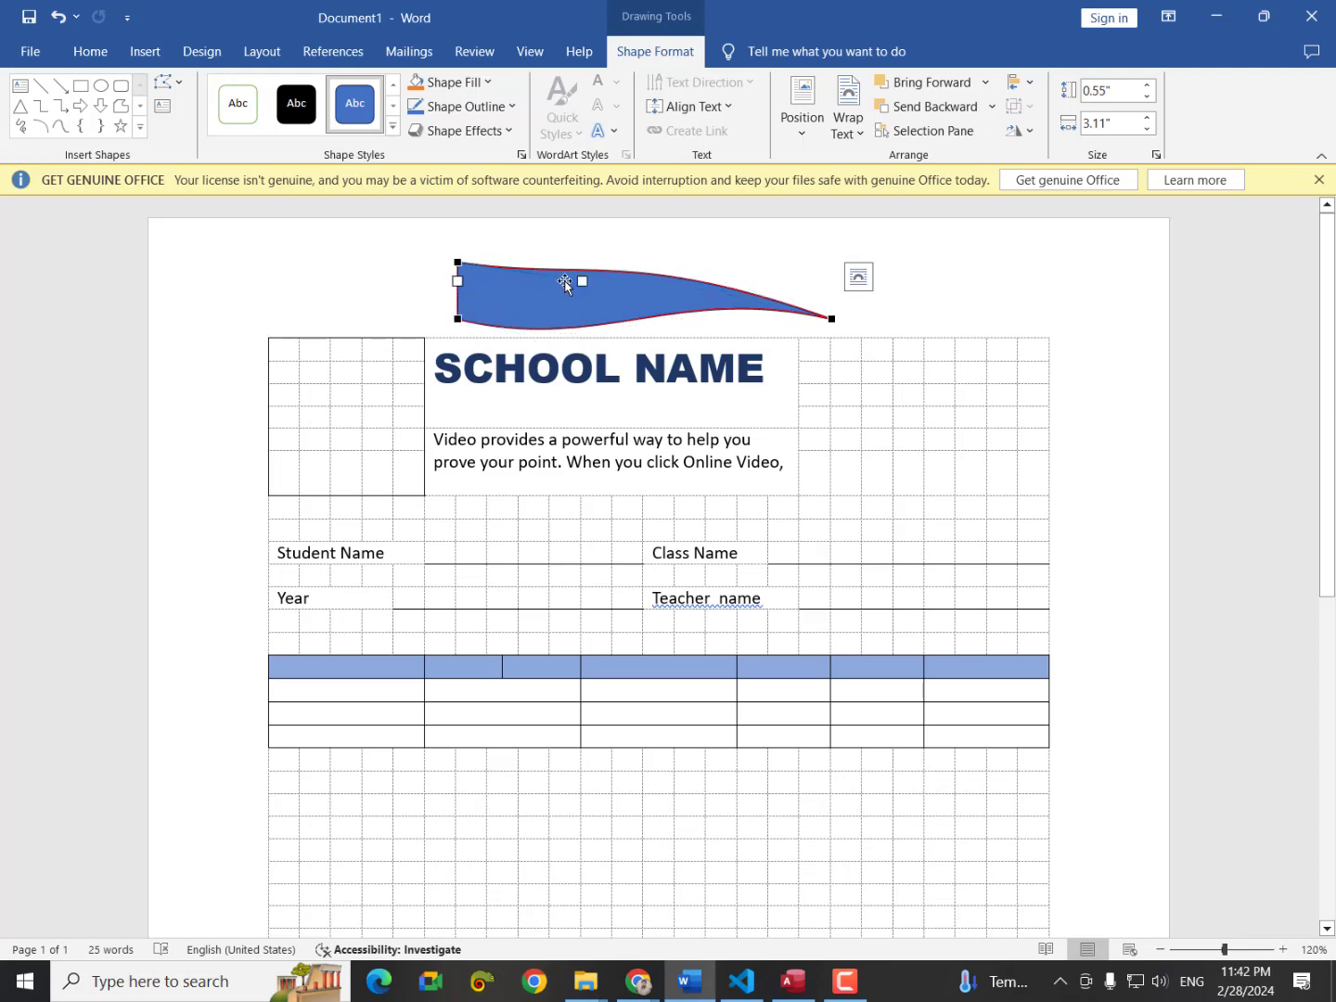
left_click_drag(583, 280, 585, 329)
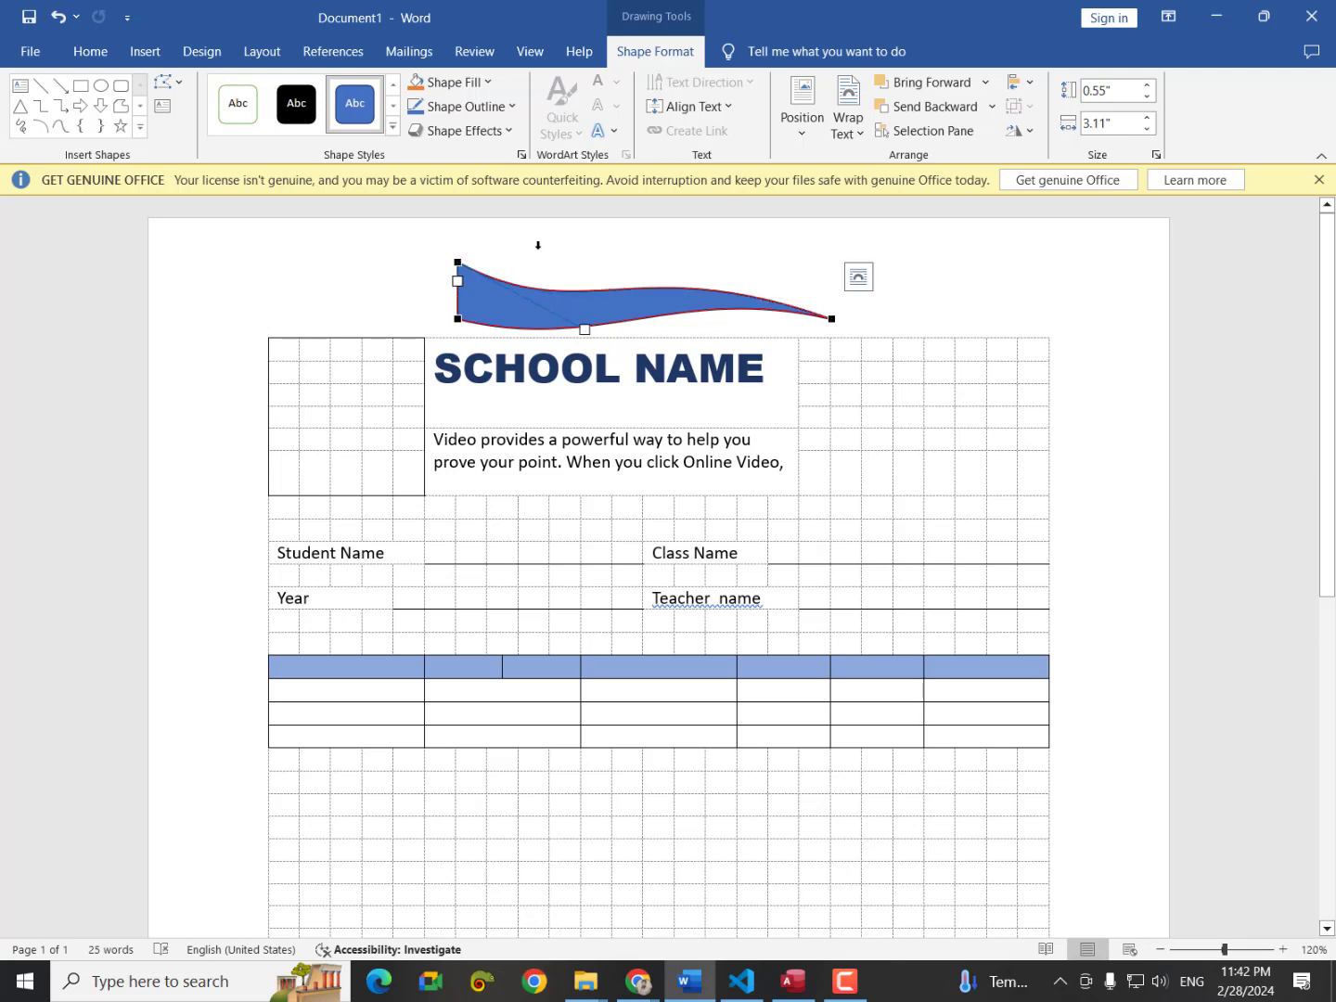
left_click(954, 272)
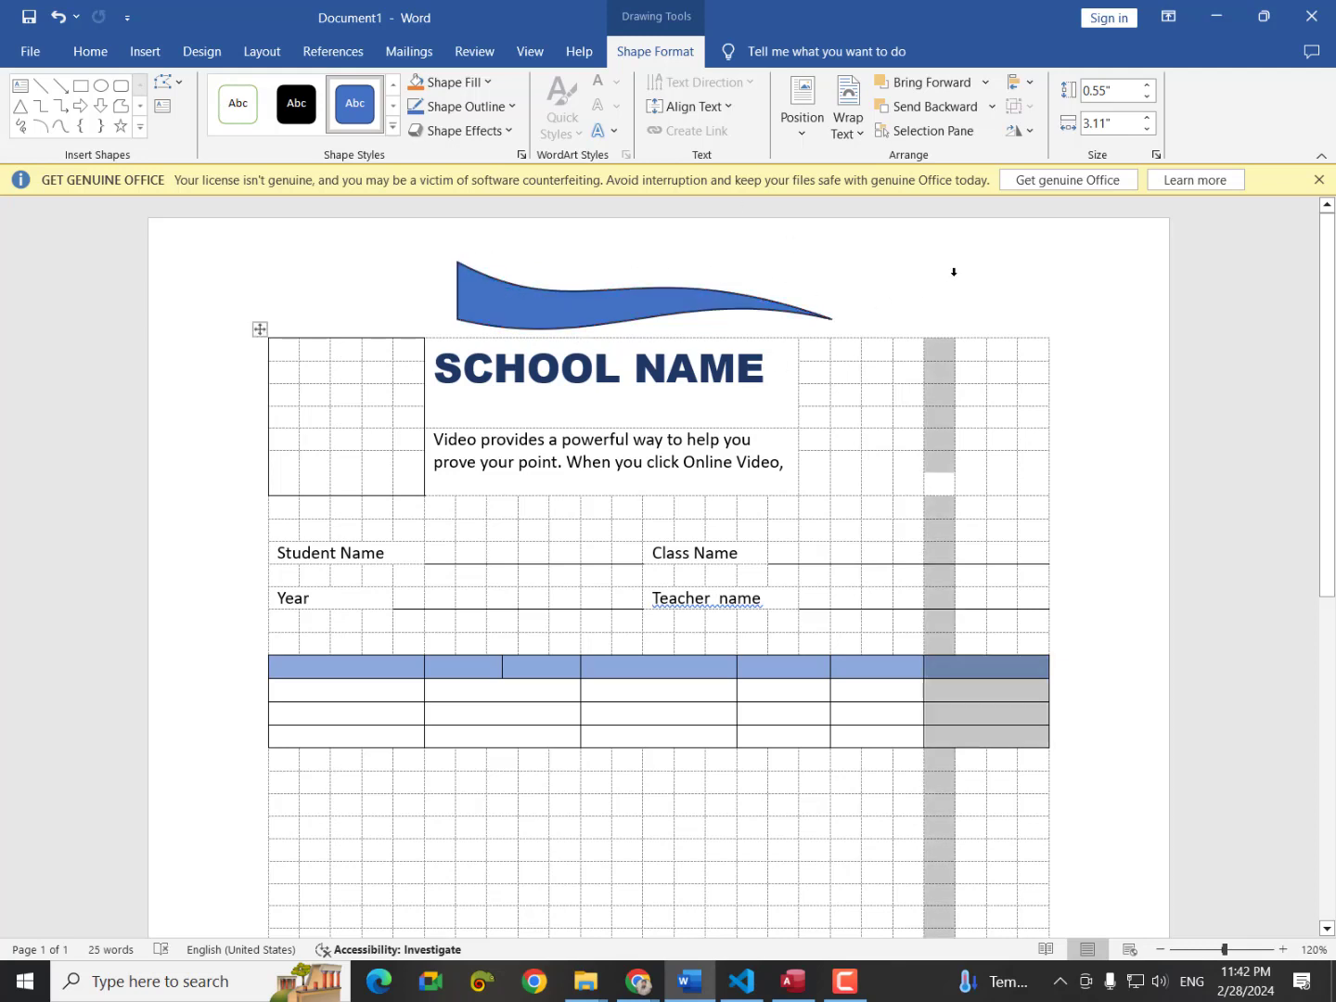
Rotate the first blue wave to a steep diagonal and move it to the page's top-right edge.
left_click(904, 283)
left_click(696, 303)
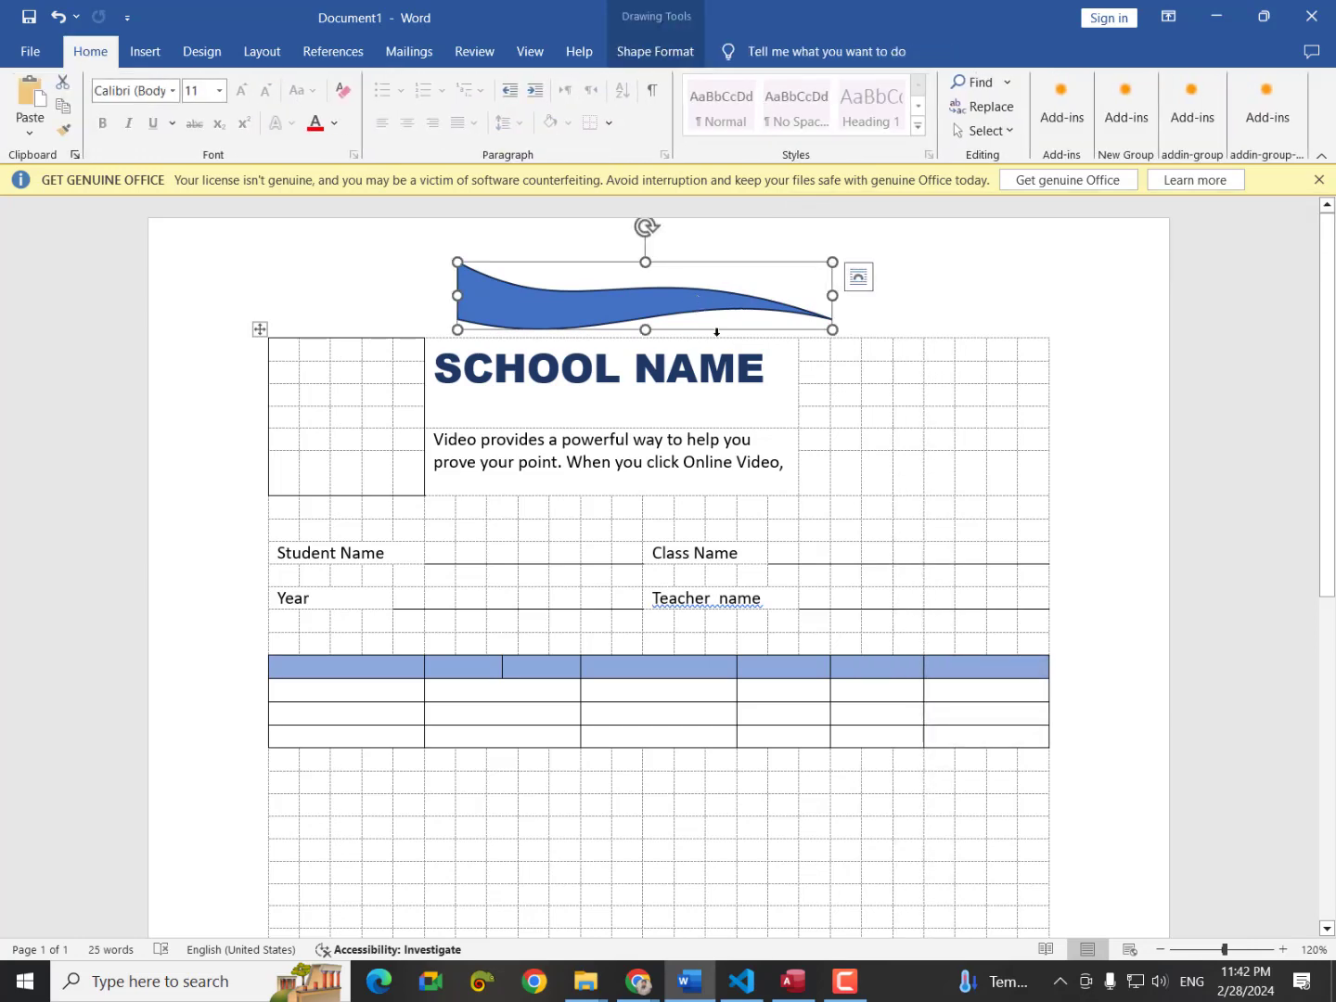
left_click_drag(645, 306, 732, 401)
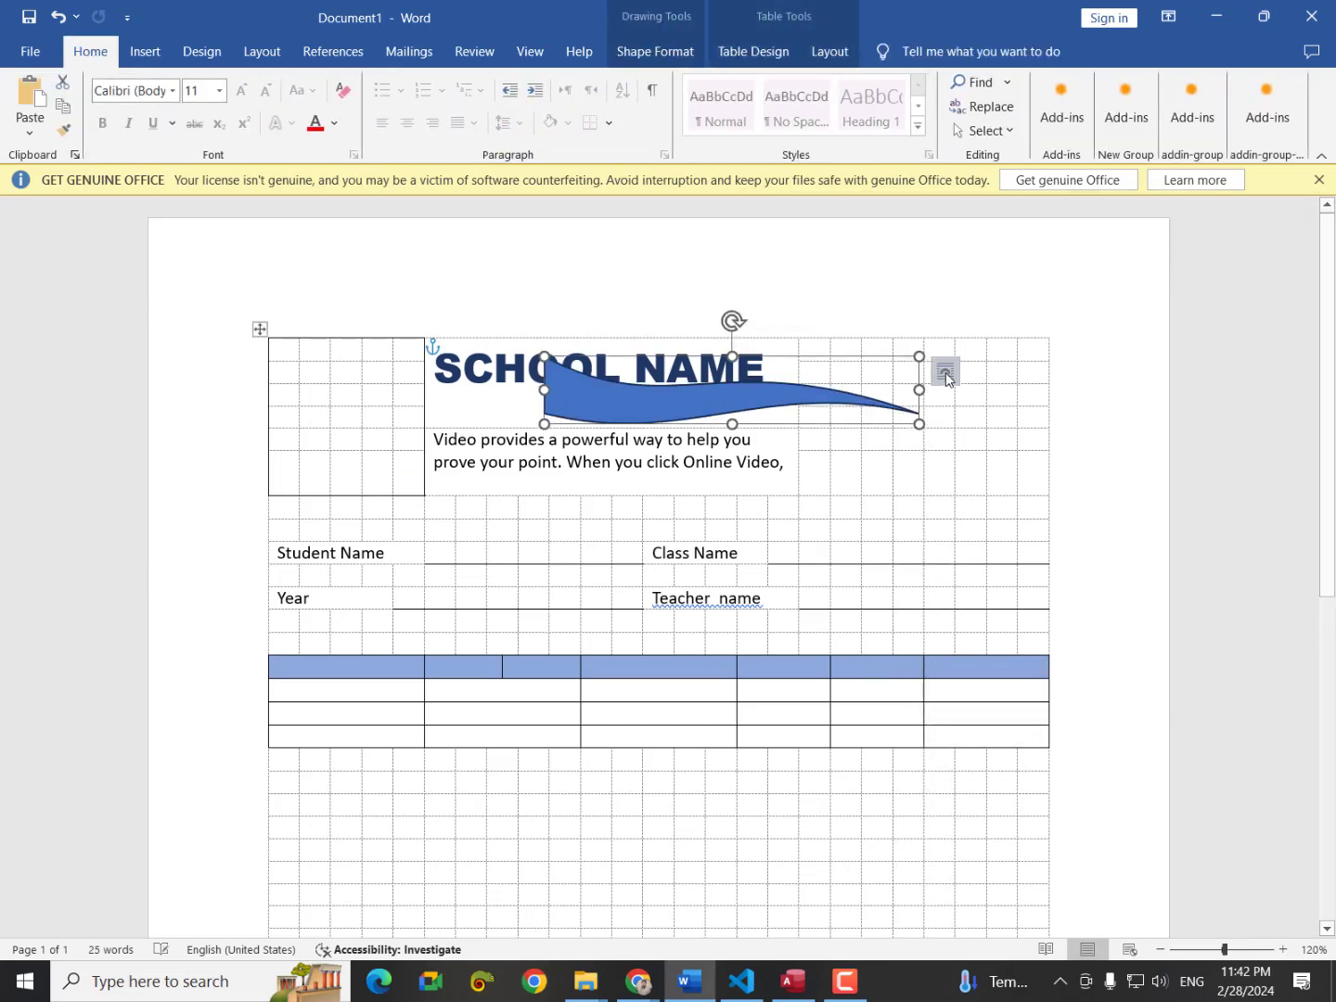
left_click(945, 371)
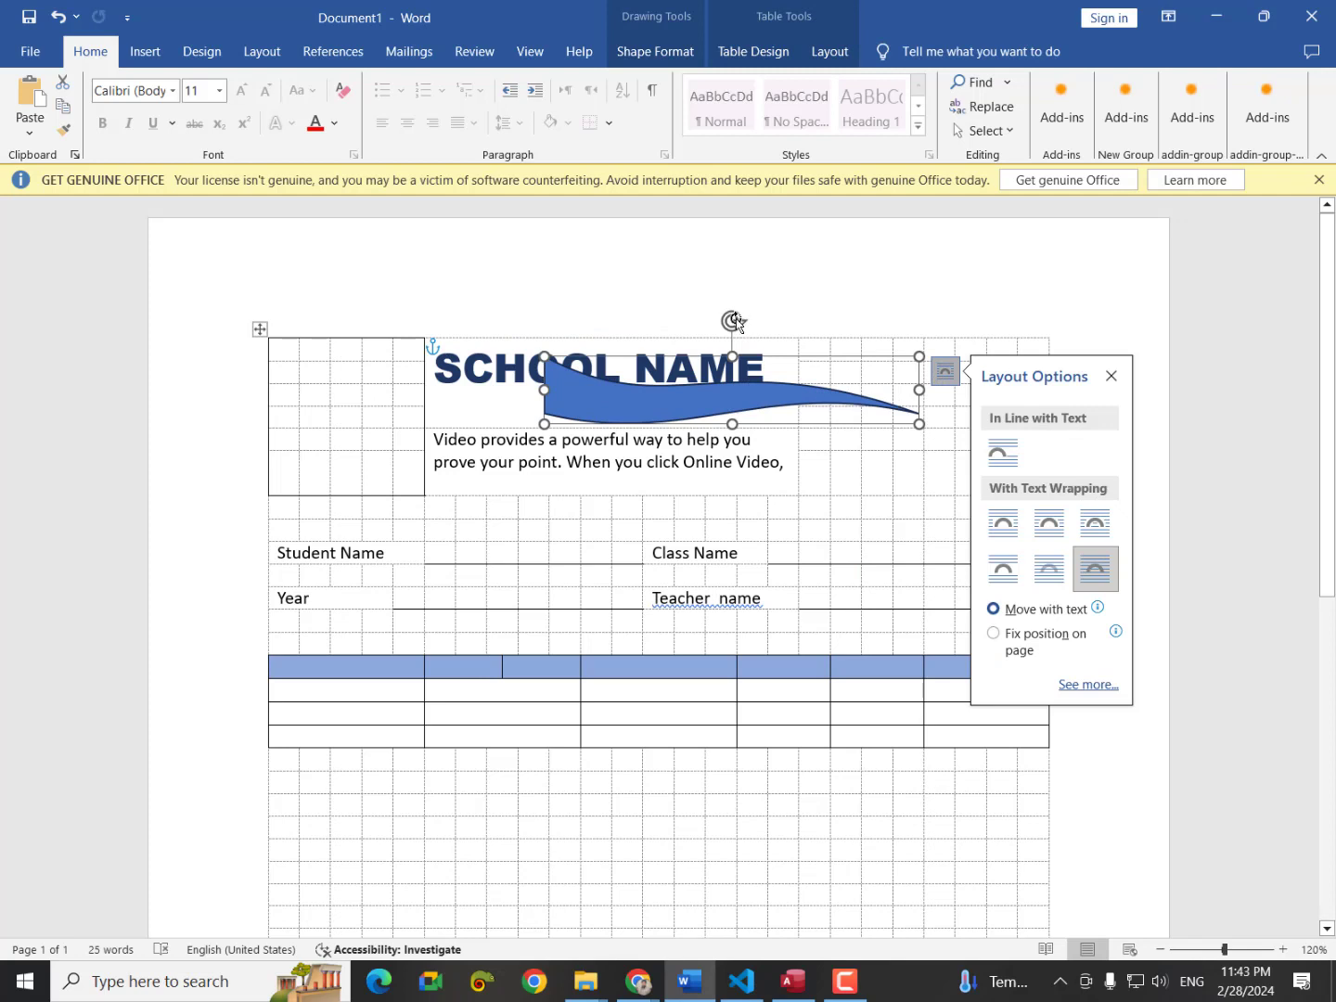
left_click_drag(734, 320, 835, 318)
left_click_drag(709, 377, 1004, 449)
Duplicate the blue wave, flip the copy horizontally, and rotate it.
key("ctrl+d")
key("ctrl+z")
key("ctrl+z")
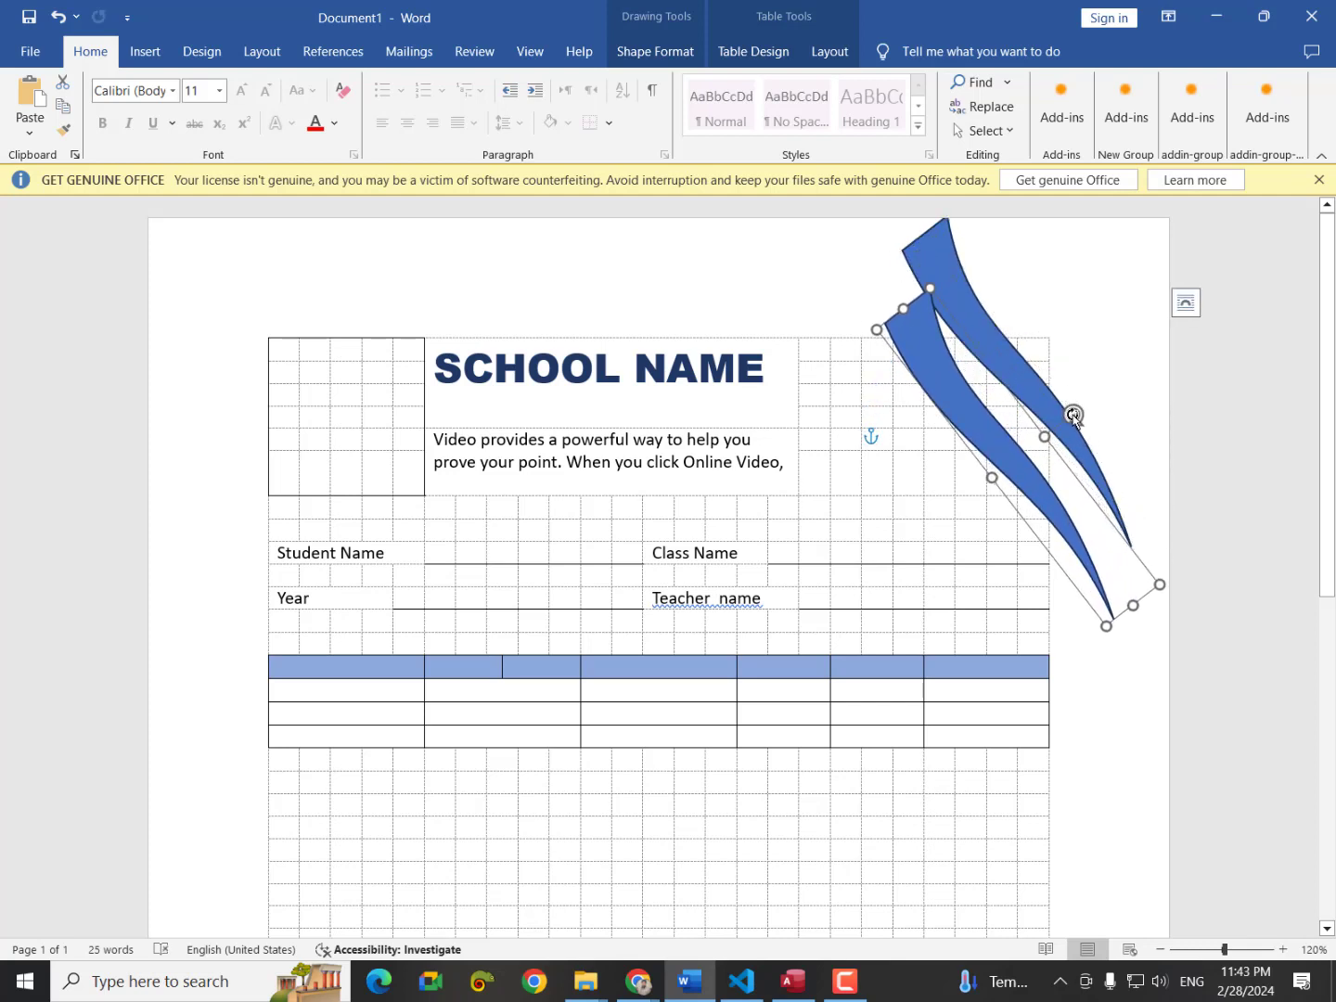
left_click(661, 45)
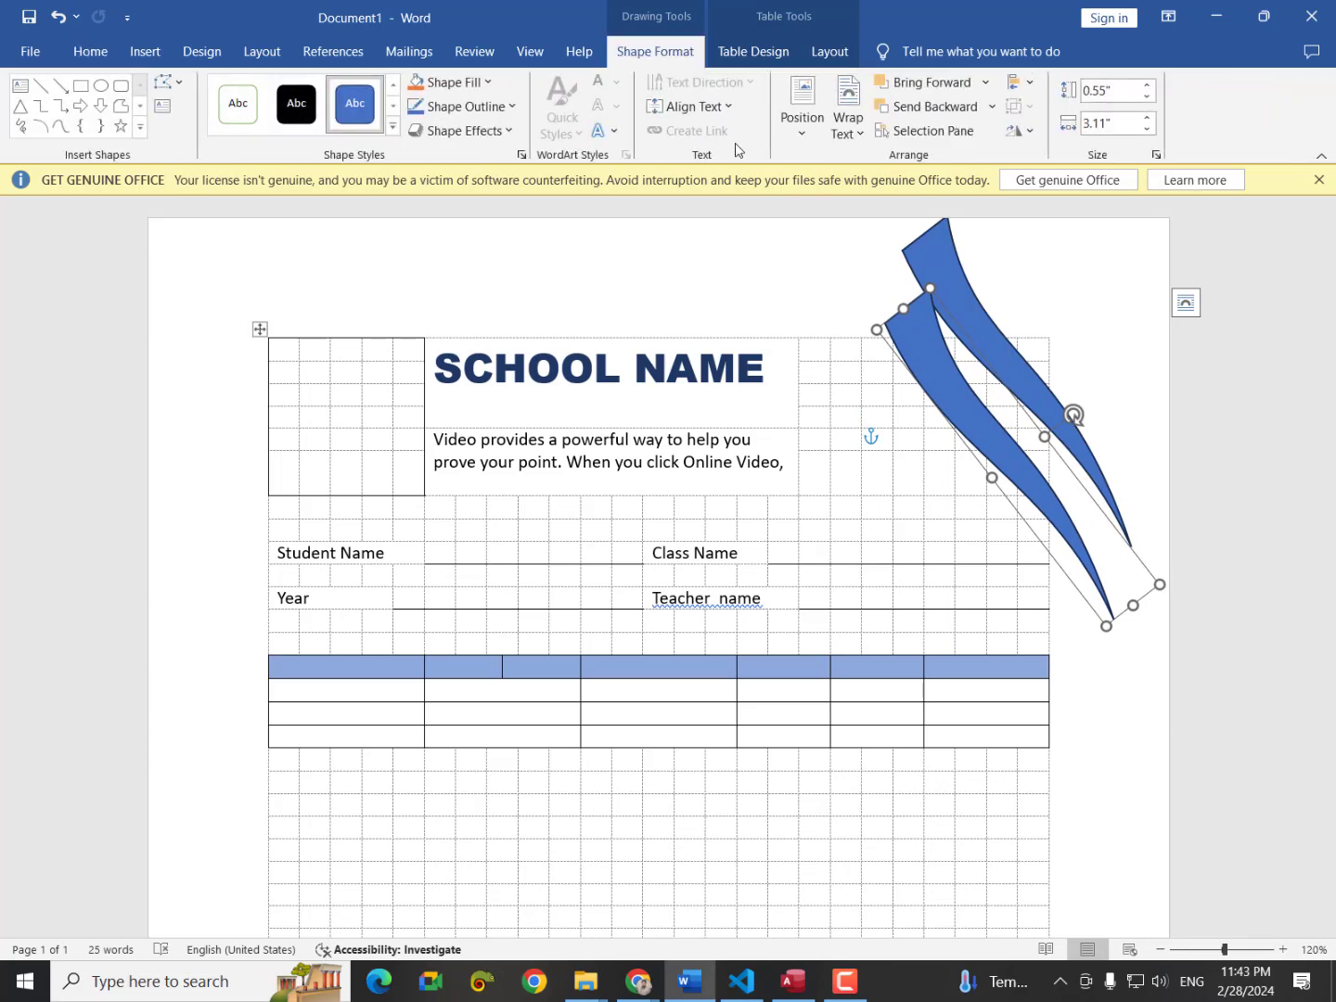
left_click(1025, 135)
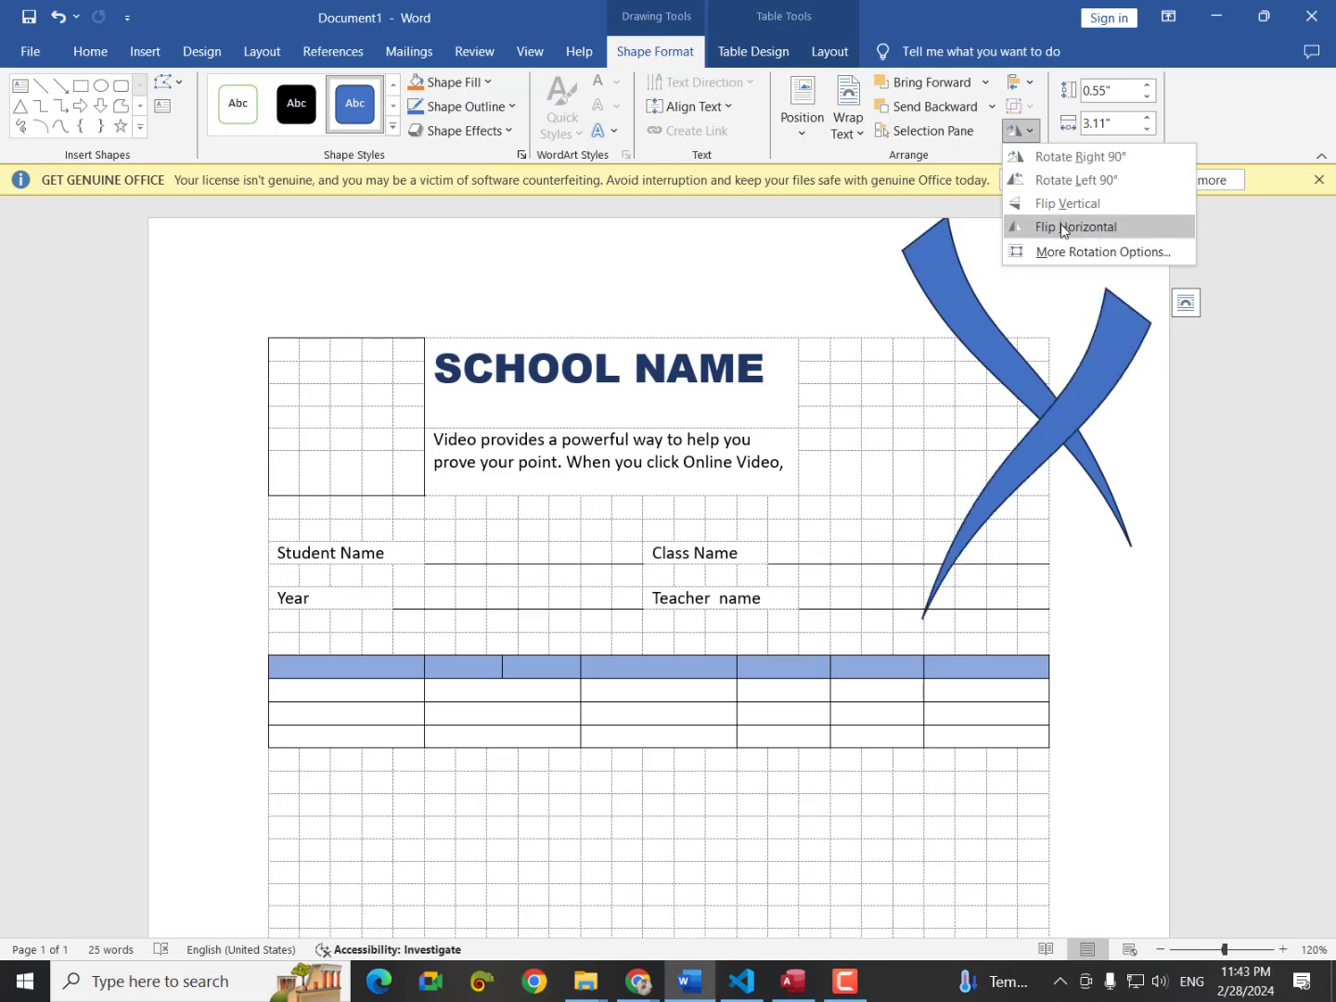
left_click(1061, 226)
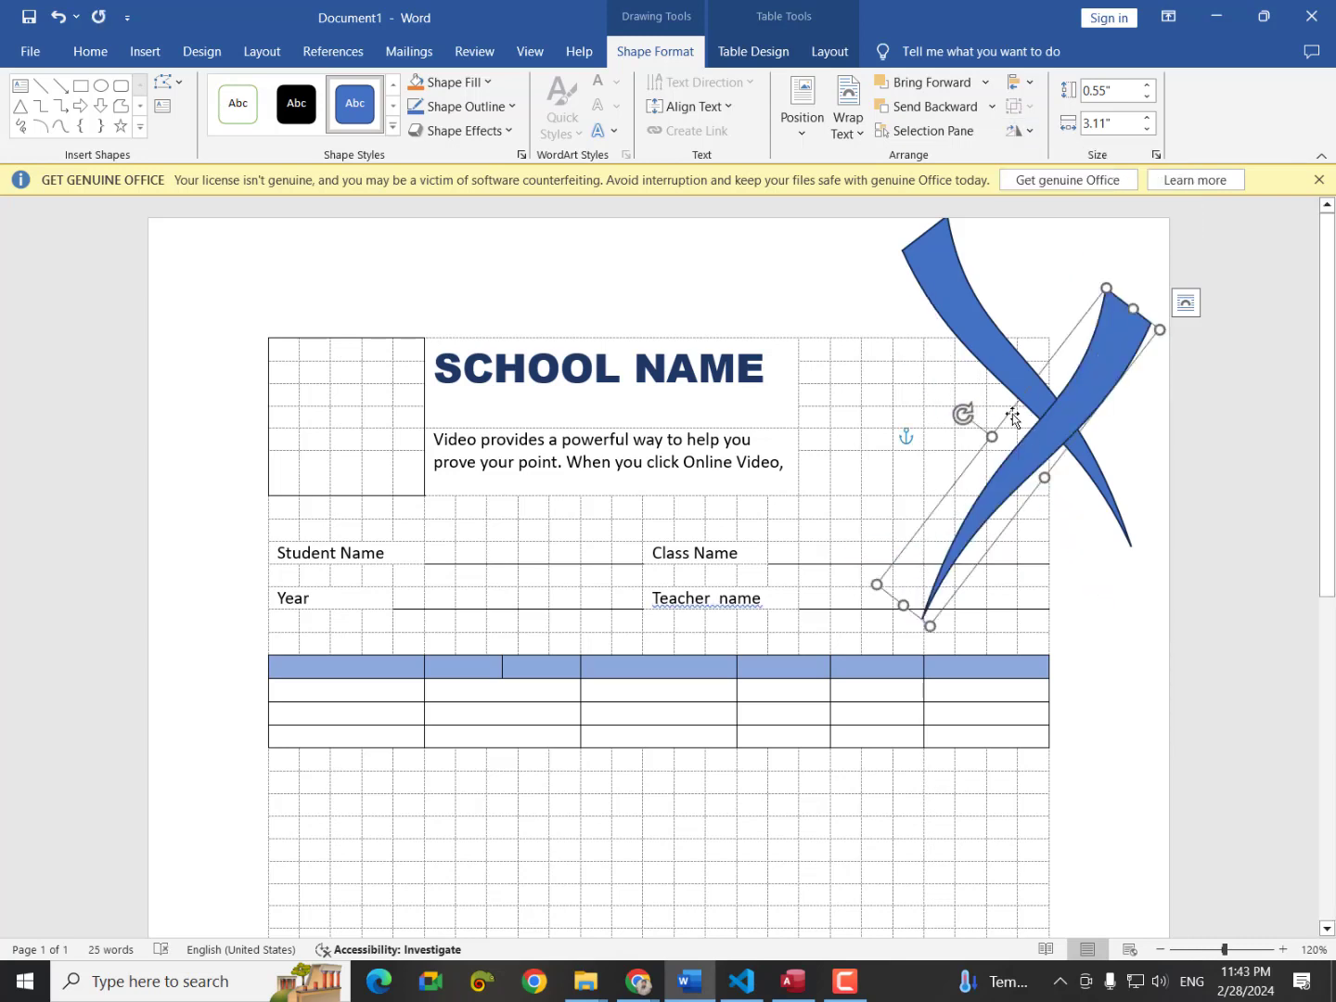
mouse_move(965, 414)
left_mouse_down()
mouse_move(951, 474)
mouse_move(1007, 525)
mouse_move(946, 516)
left_mouse_up()
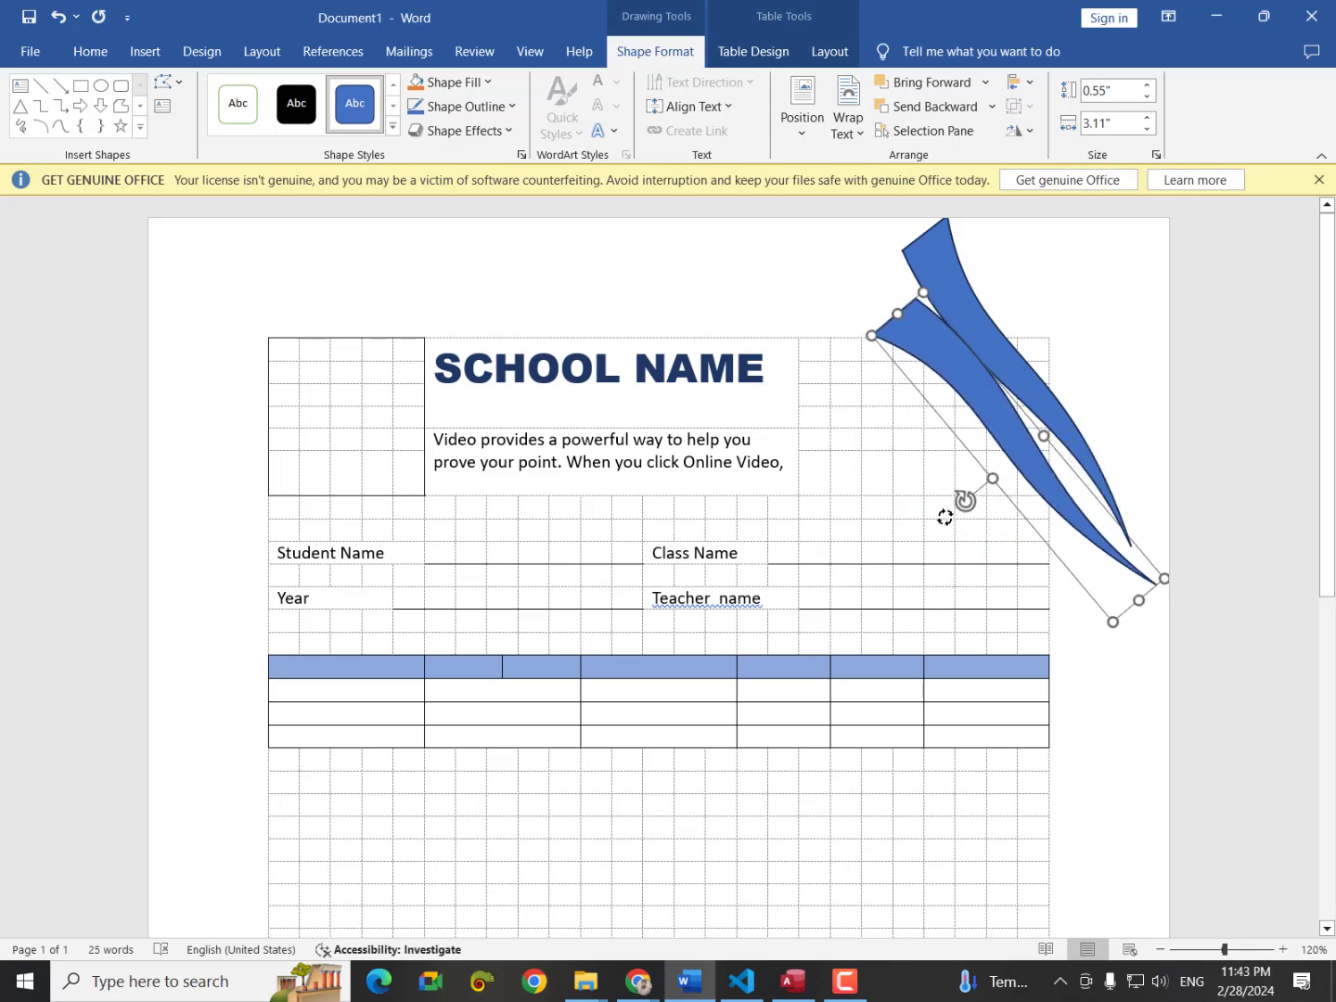
Arrange the two blue ribbons overlapping each other at the page's top-right corner.
left_click_drag(1002, 446, 1091, 368)
left_click_drag(1058, 436, 998, 437)
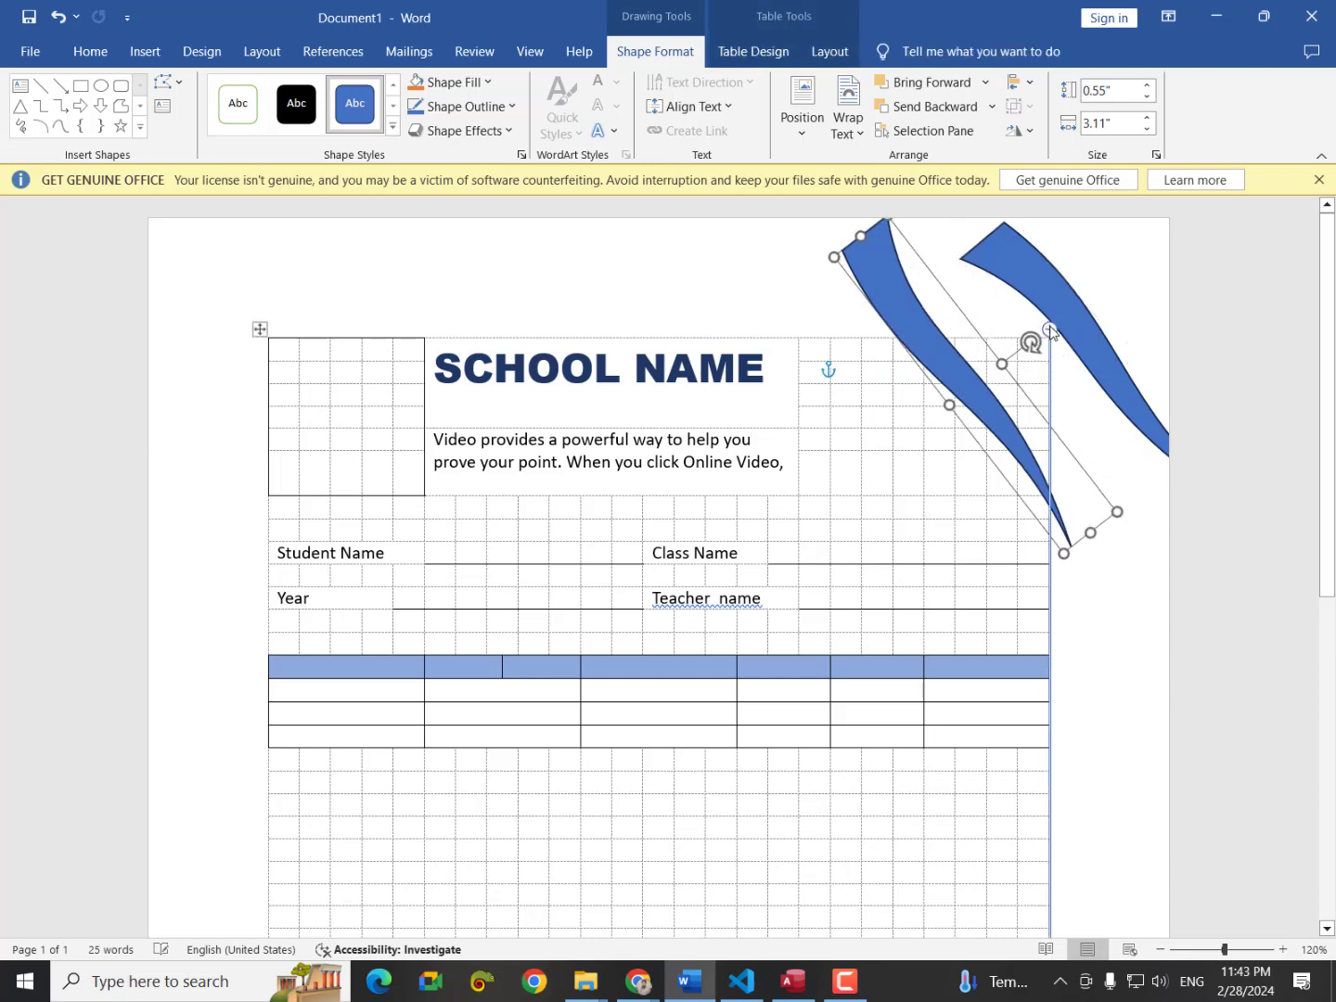
mouse_move(1070, 322)
left_mouse_down()
mouse_move(988, 436)
mouse_move(978, 427)
mouse_move(1103, 361)
mouse_move(1078, 336)
mouse_move(1092, 344)
left_mouse_up()
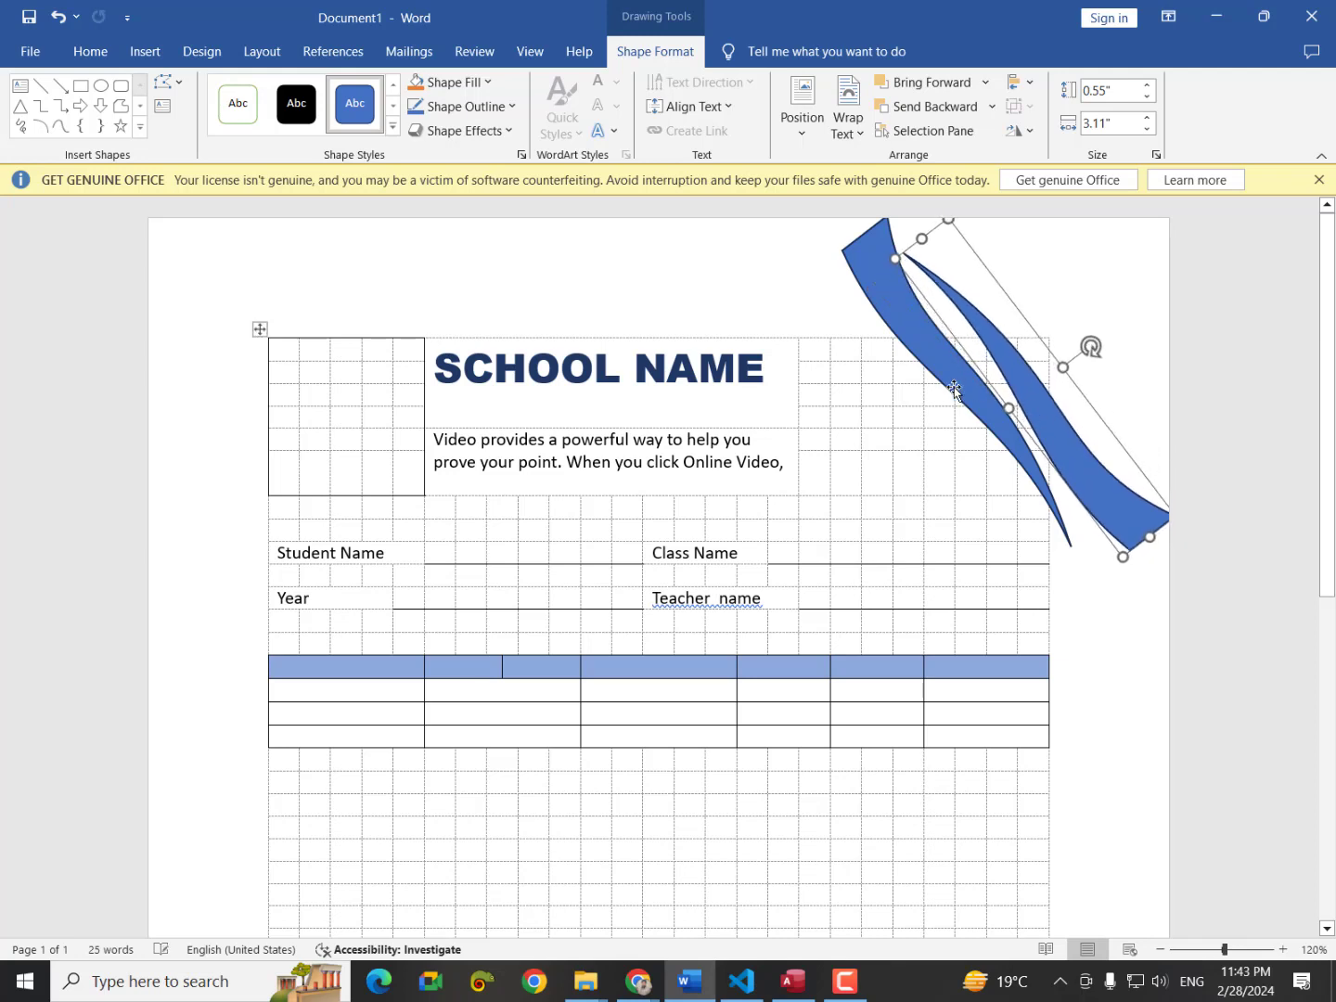
mouse_move(946, 381)
left_mouse_down()
mouse_move(1036, 336)
mouse_move(1040, 455)
left_mouse_up()
left_click_drag(1054, 445, 1016, 374)
left_click(1087, 550)
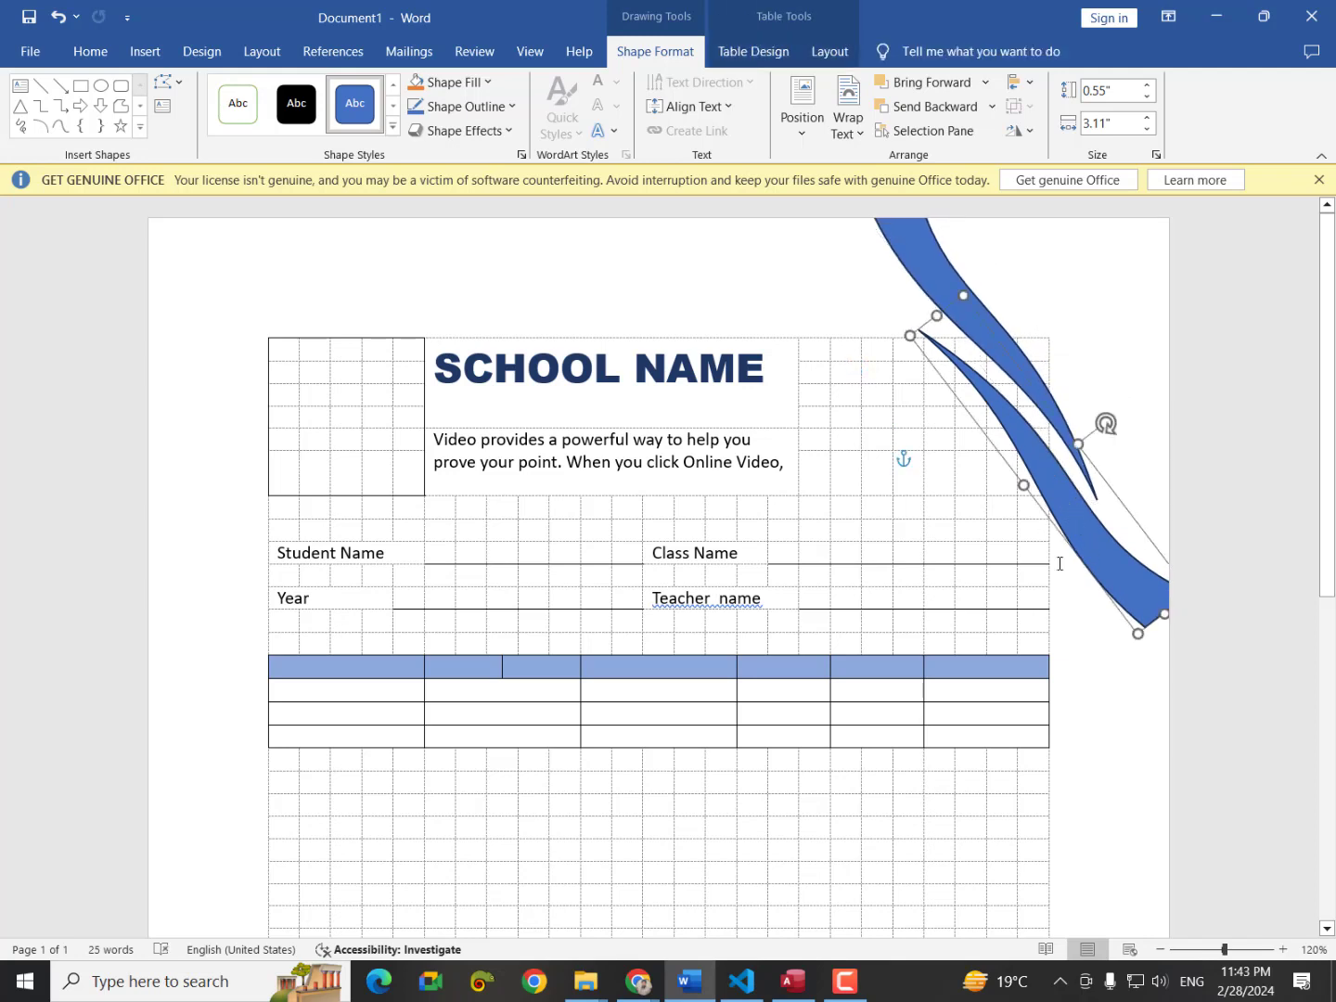
left_click(930, 283)
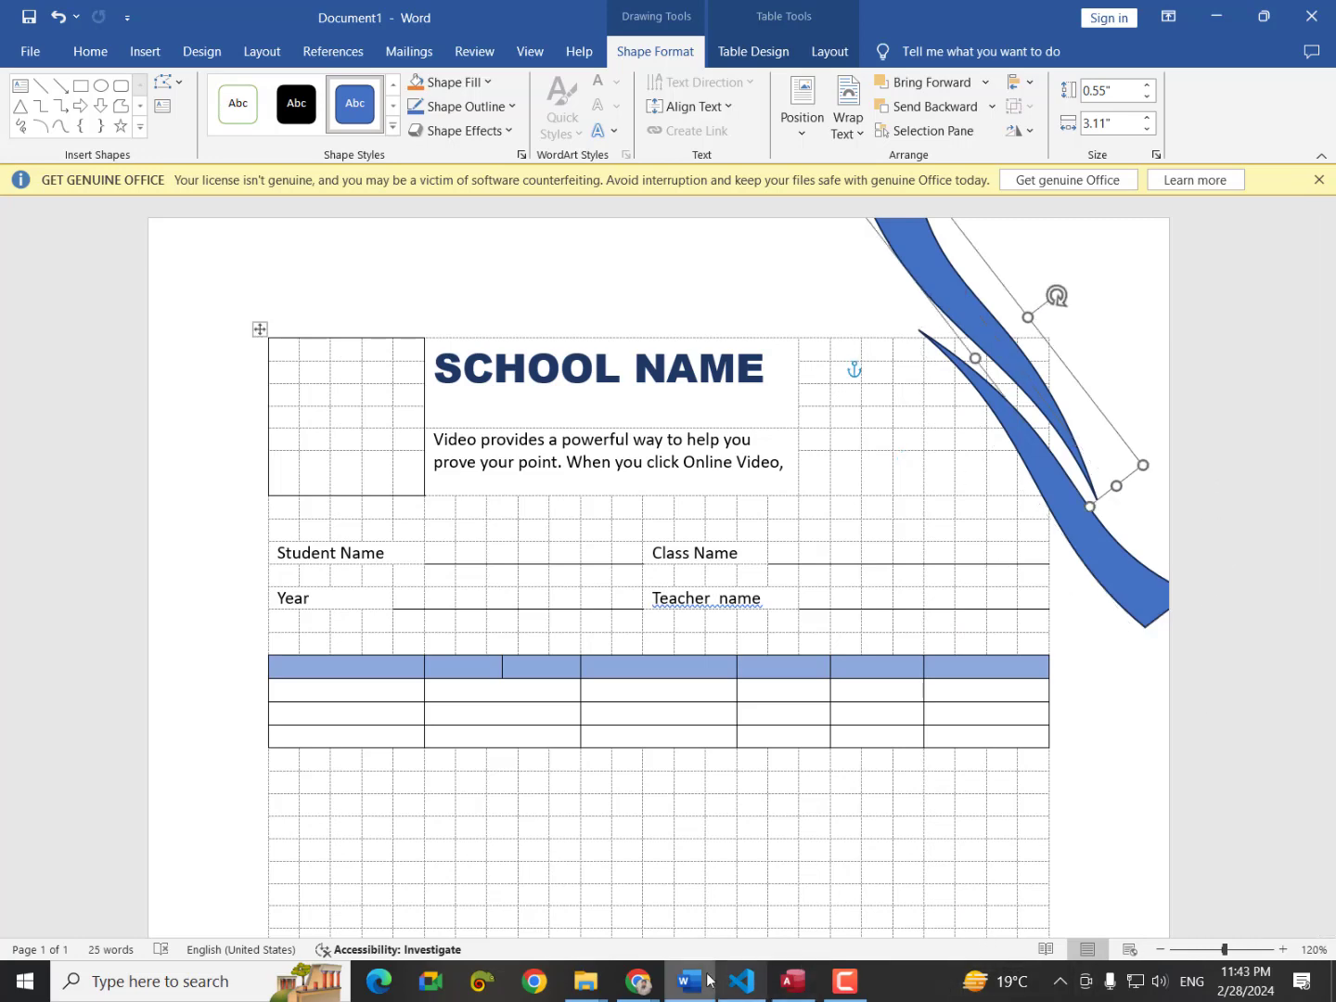
Return to the sample report card and snip its top-right wave corner with Snipping Tool.
mouse_move(650, 982)
left_click(751, 877)
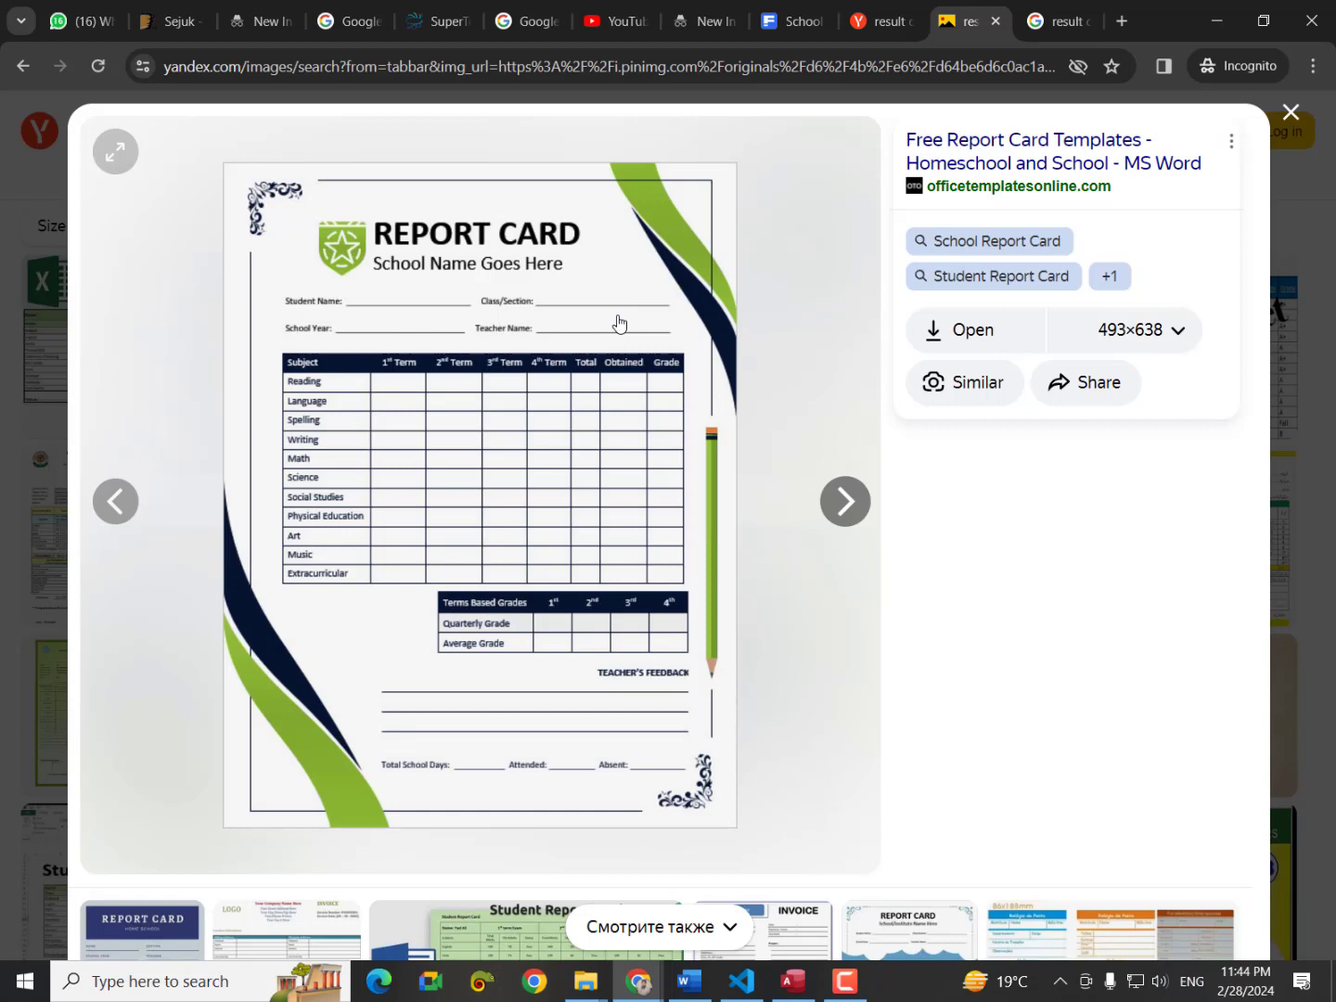
key("super")
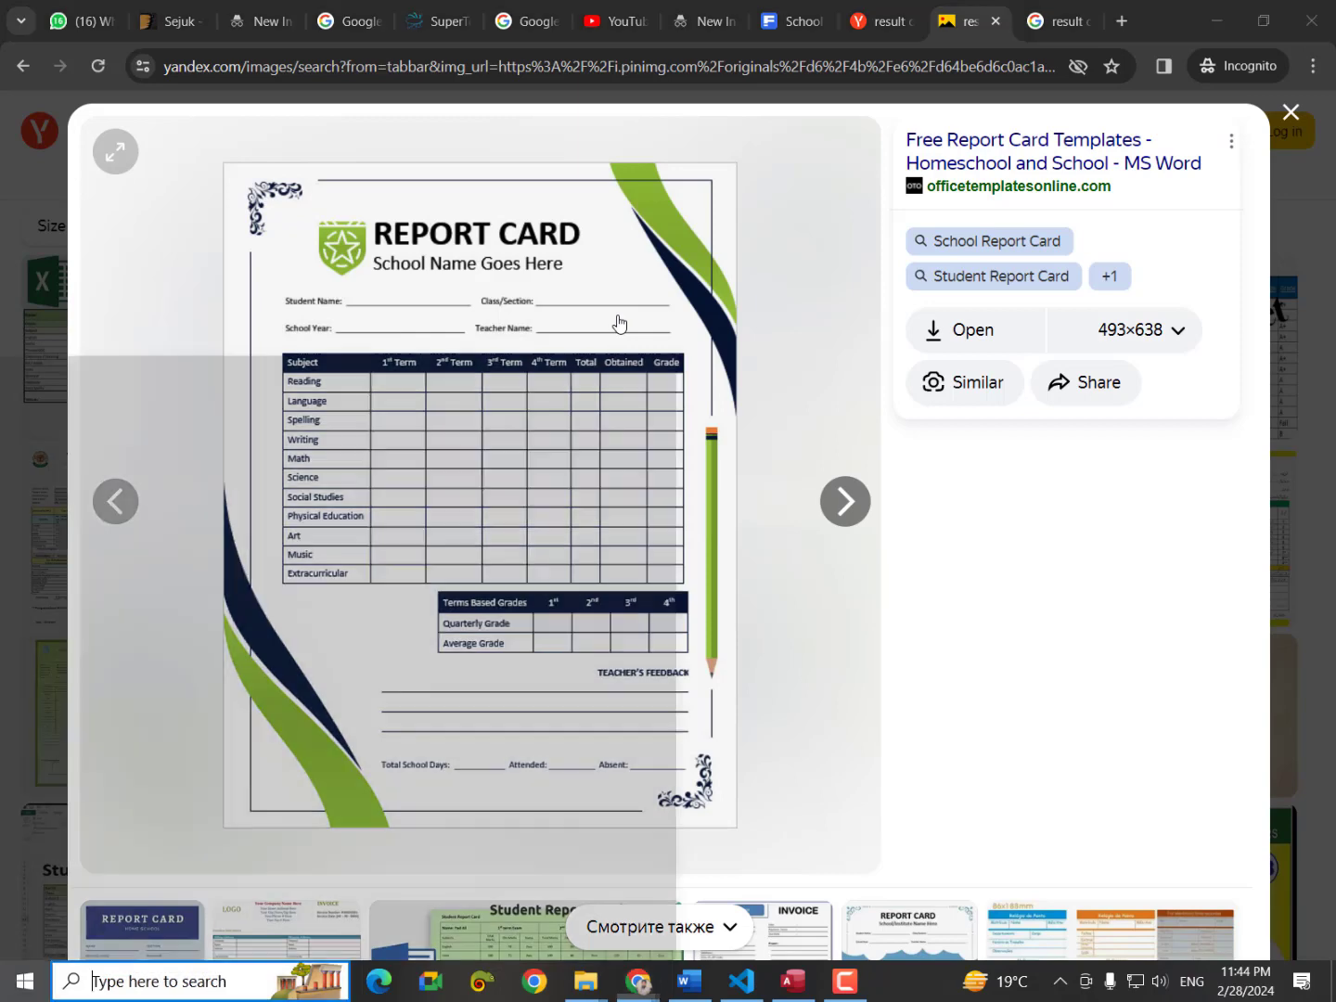
type("sn")
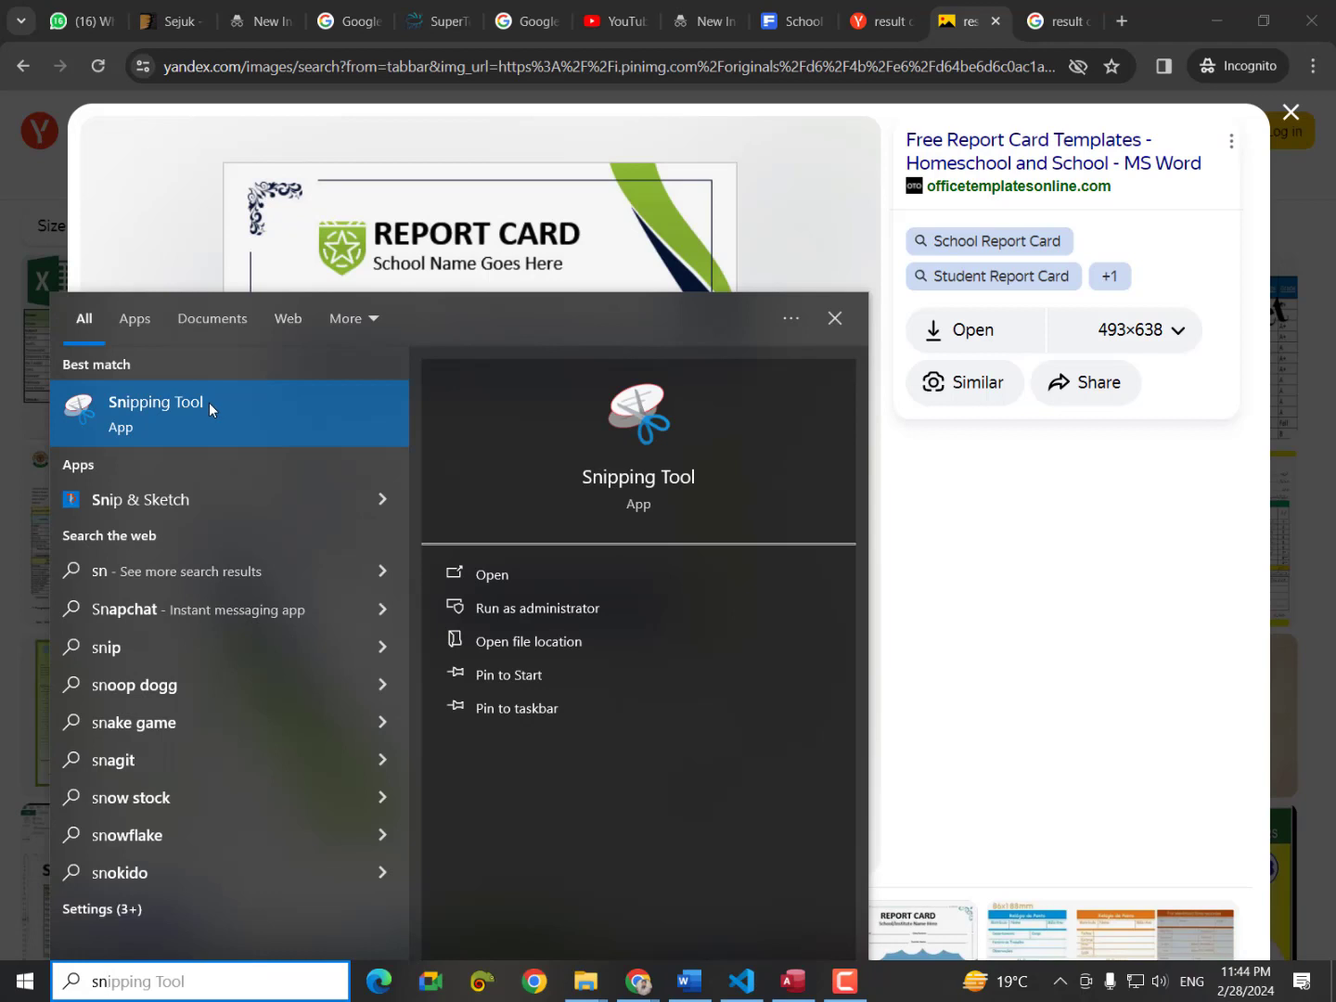
left_click(211, 410)
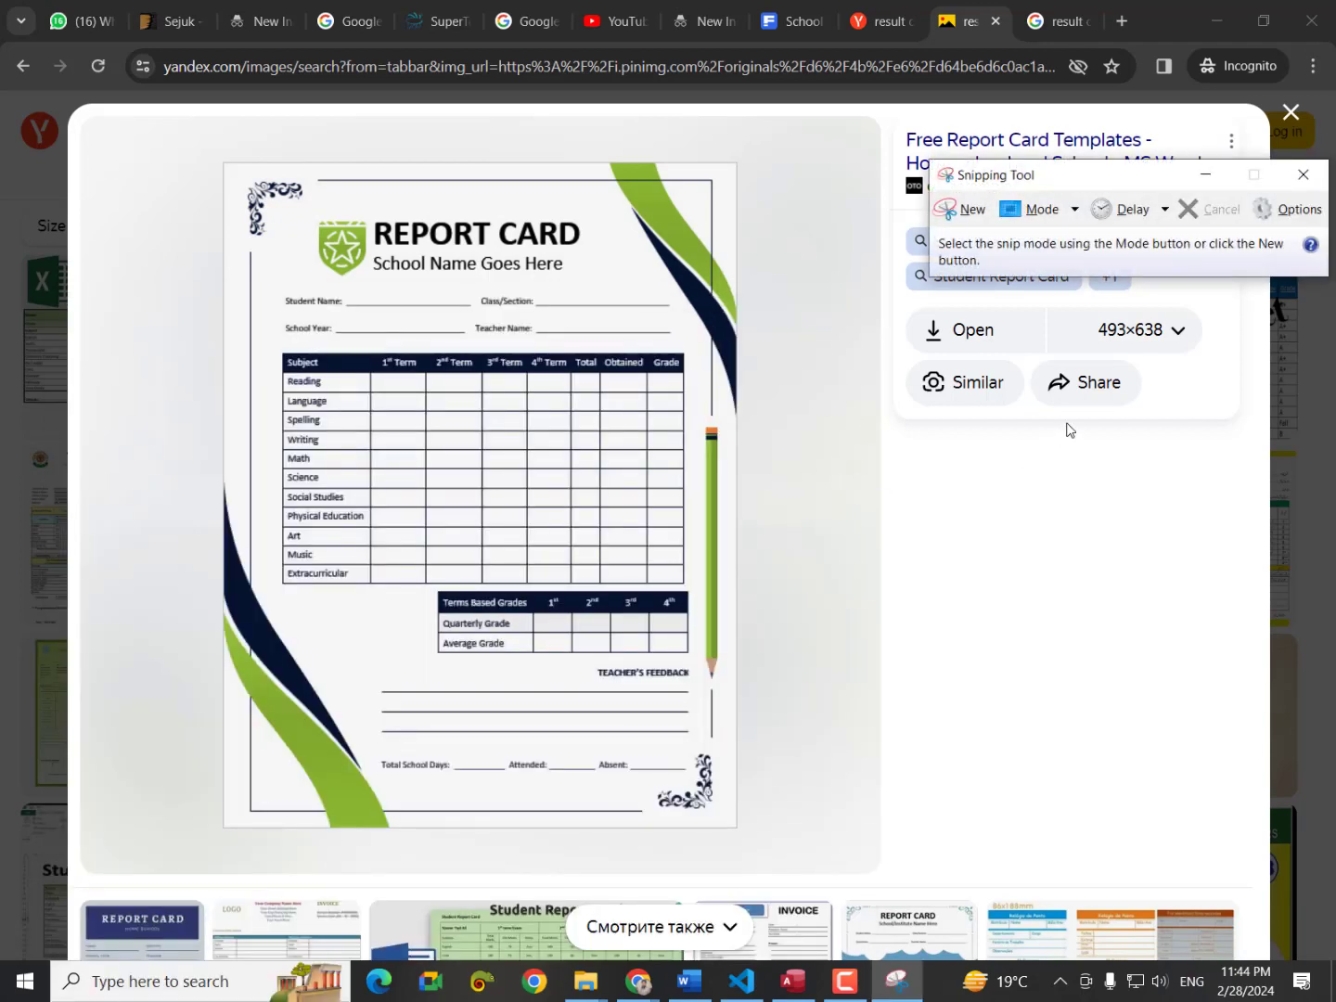
left_click(968, 220)
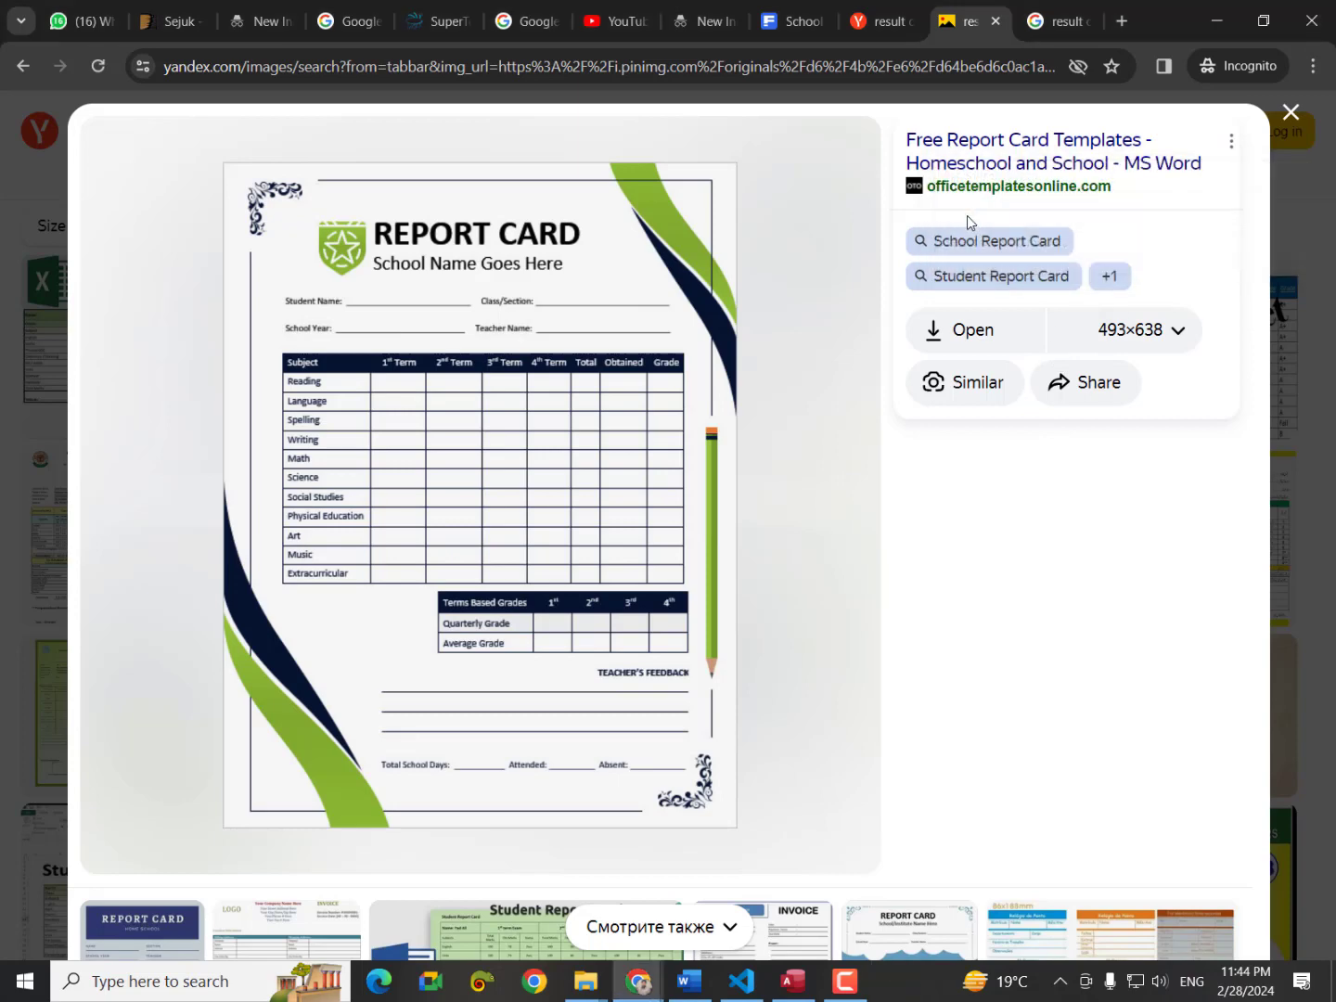
left_click_drag(595, 140, 764, 422)
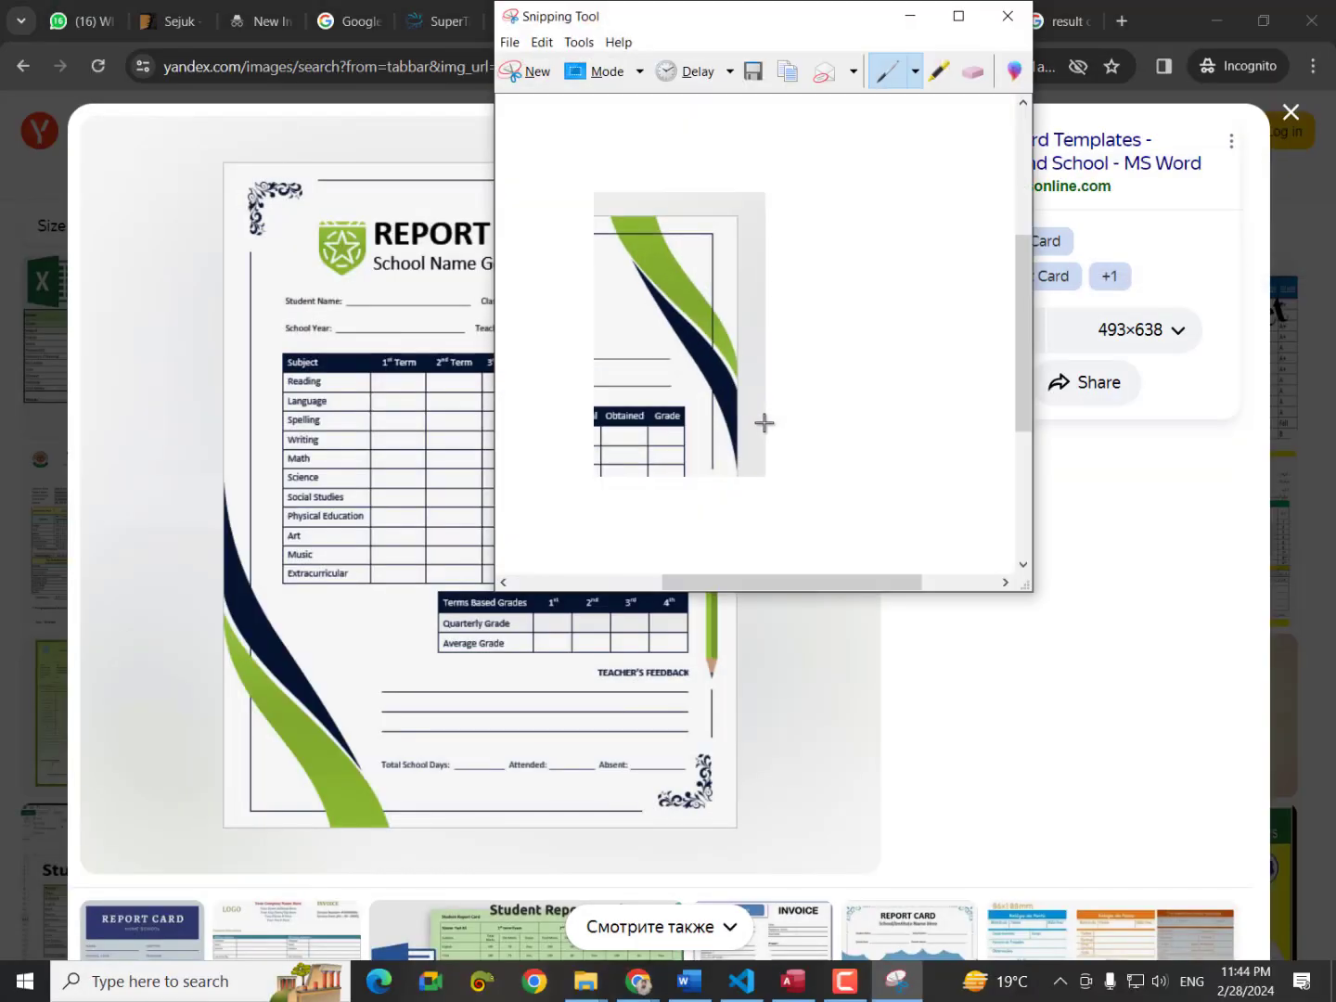
Close the snip without saving and start a new Incognito tab.
left_click(1008, 16)
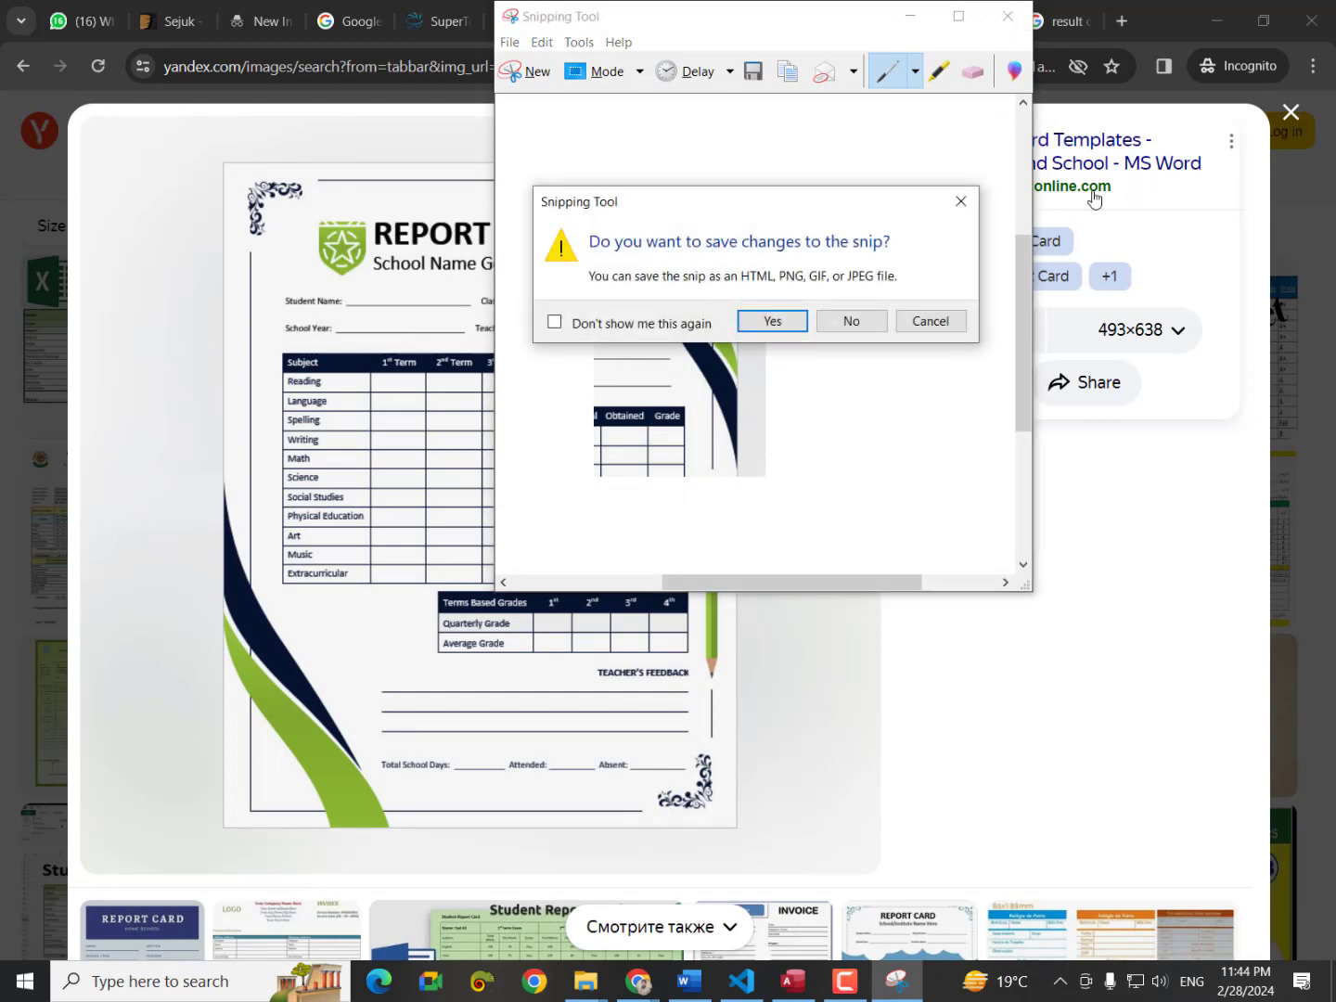
left_click(851, 320)
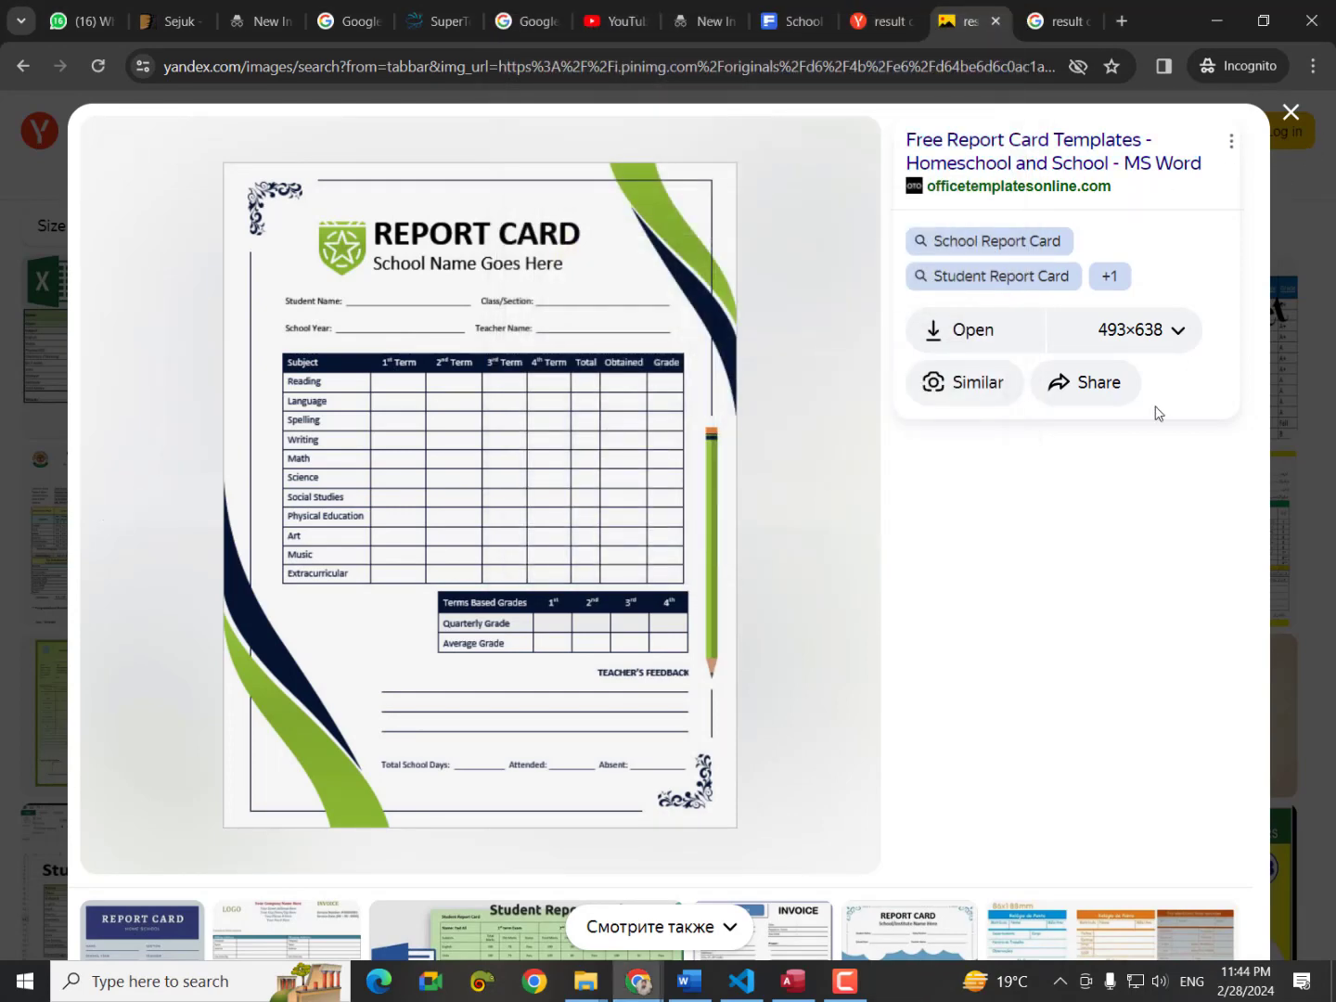
left_click(1122, 21)
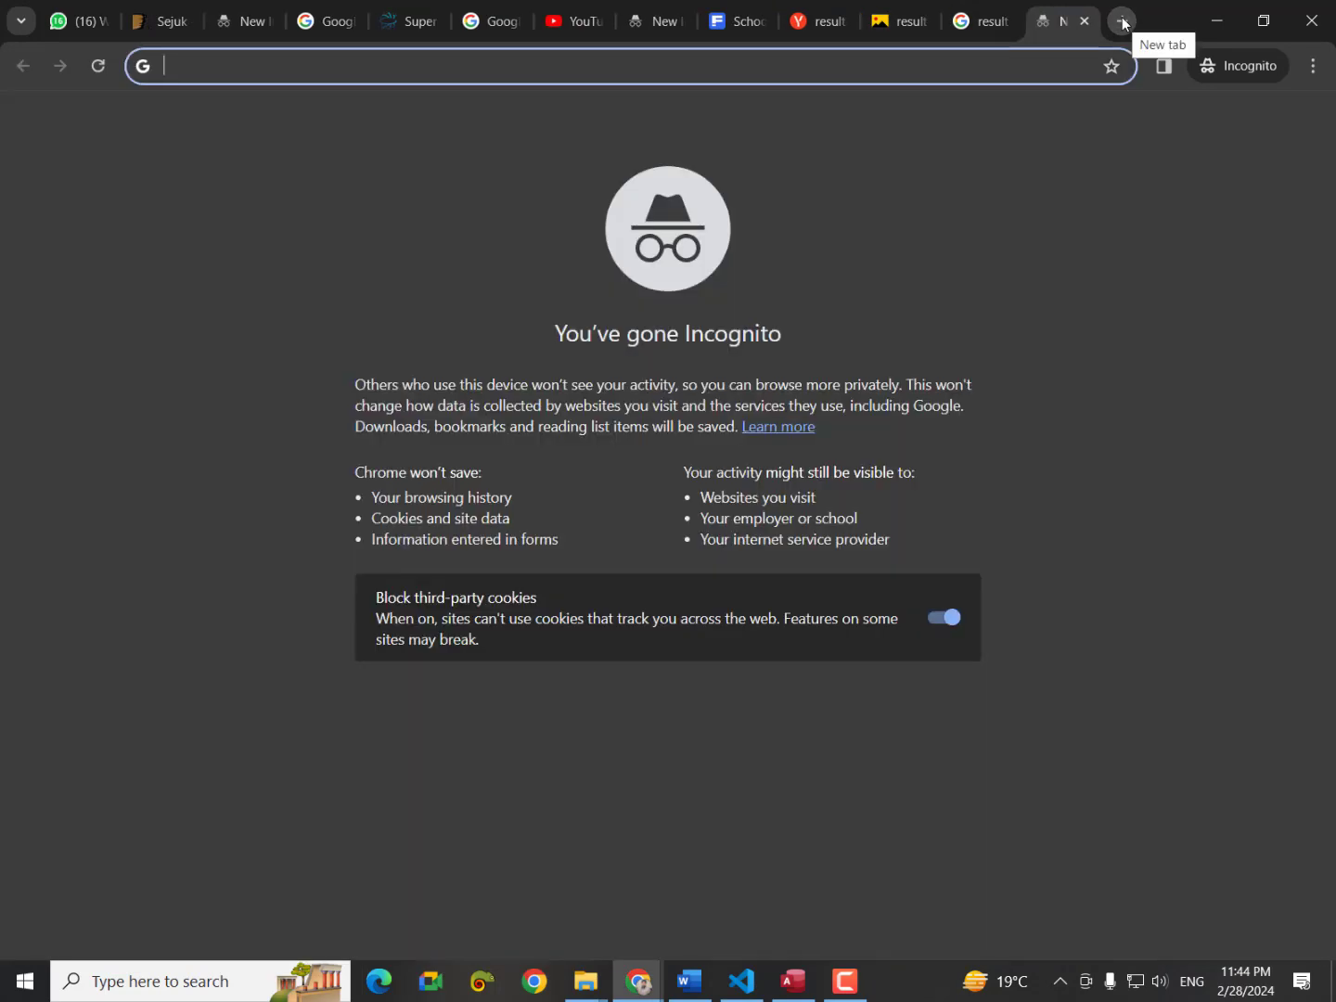
Search Google for 'light shot' and open the Uptodown LightShot page.
type("li")
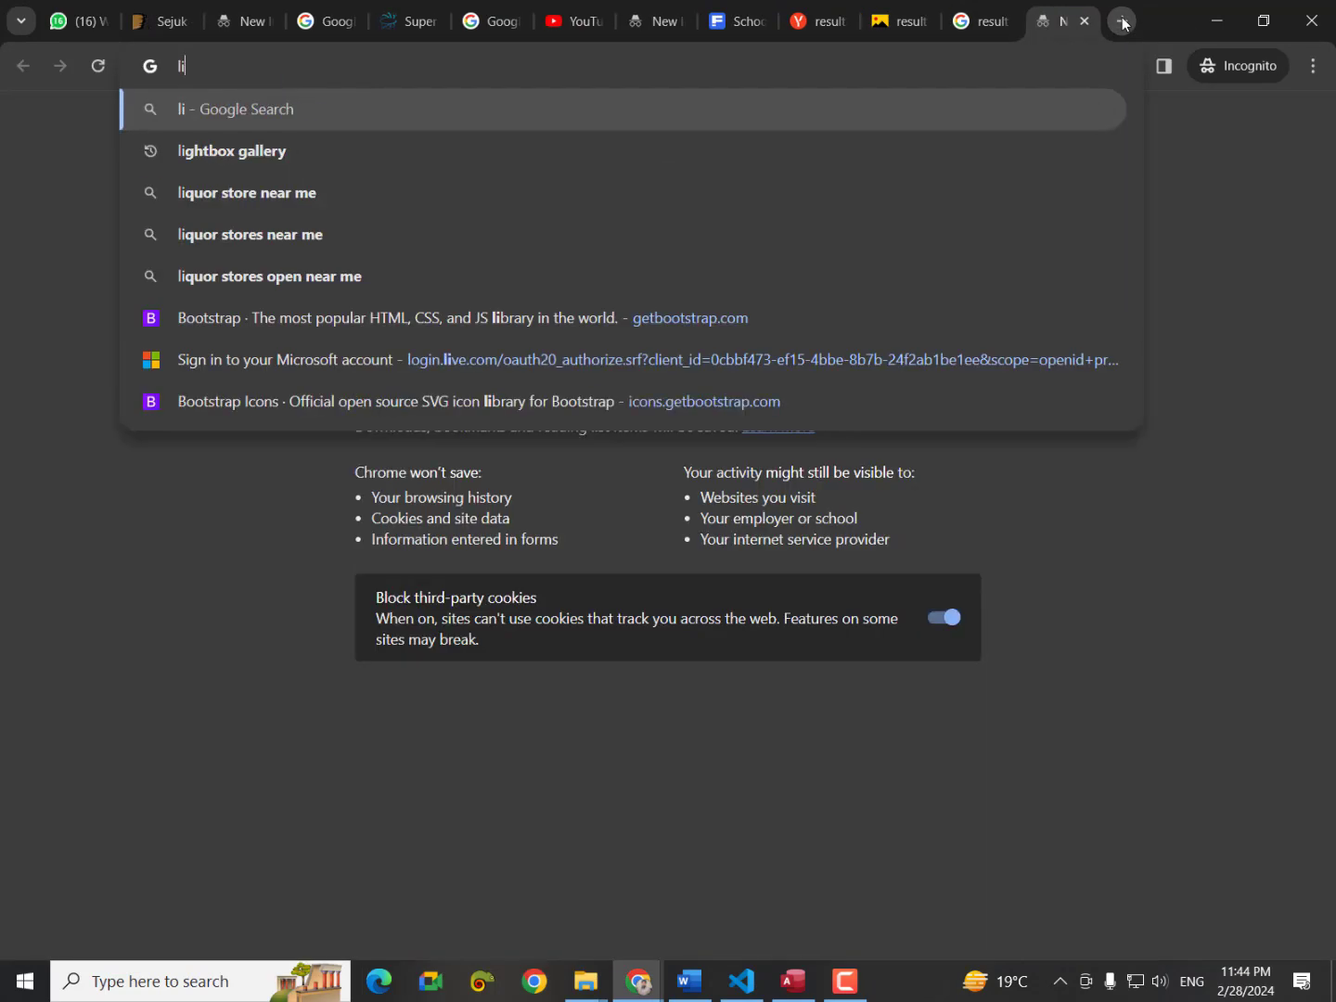
type("ght shot")
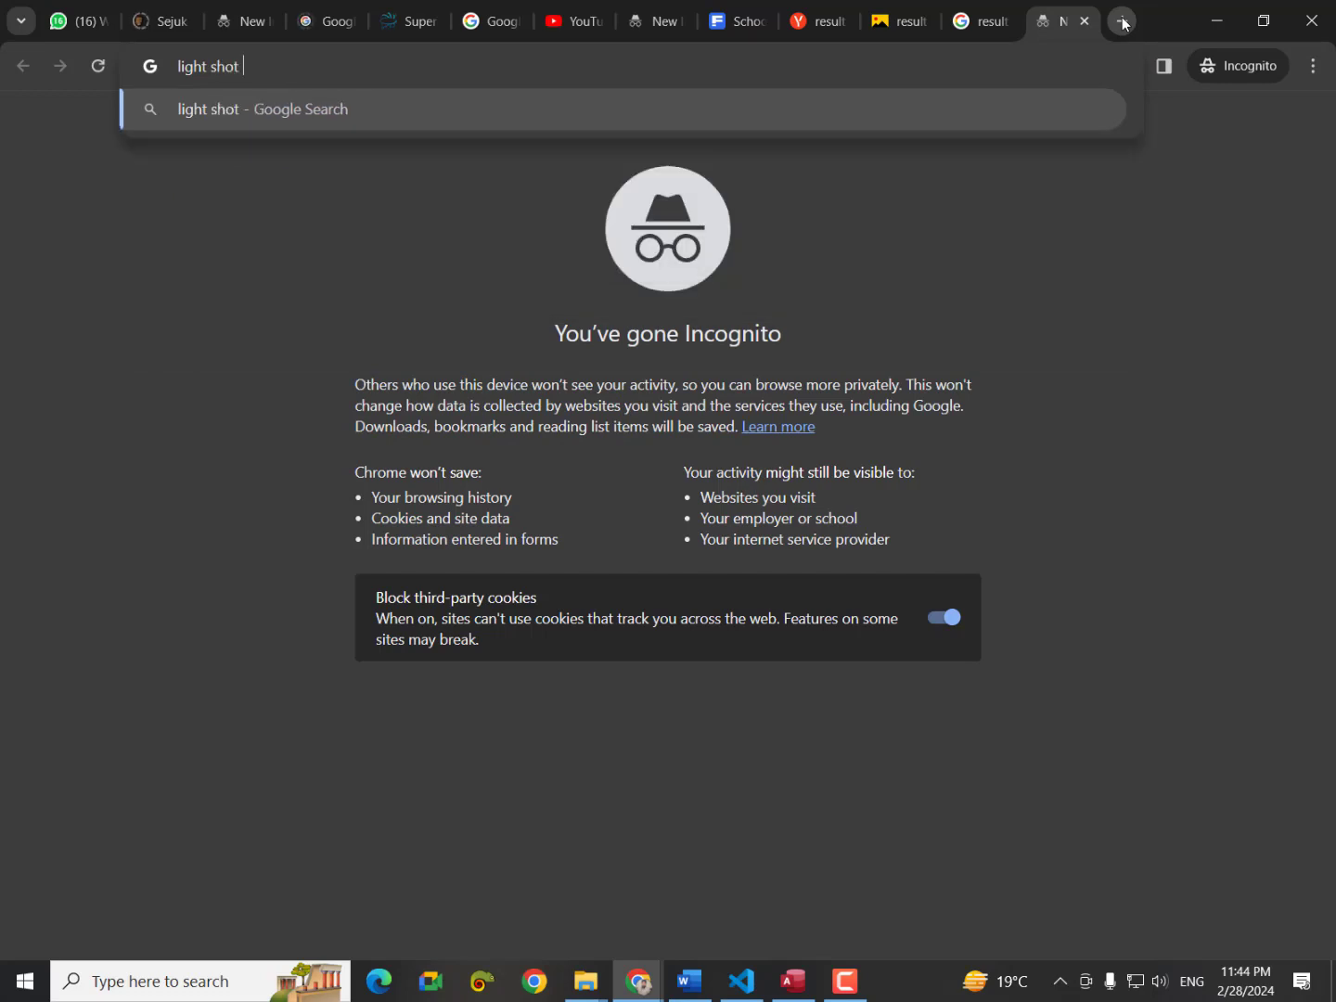
key("Return")
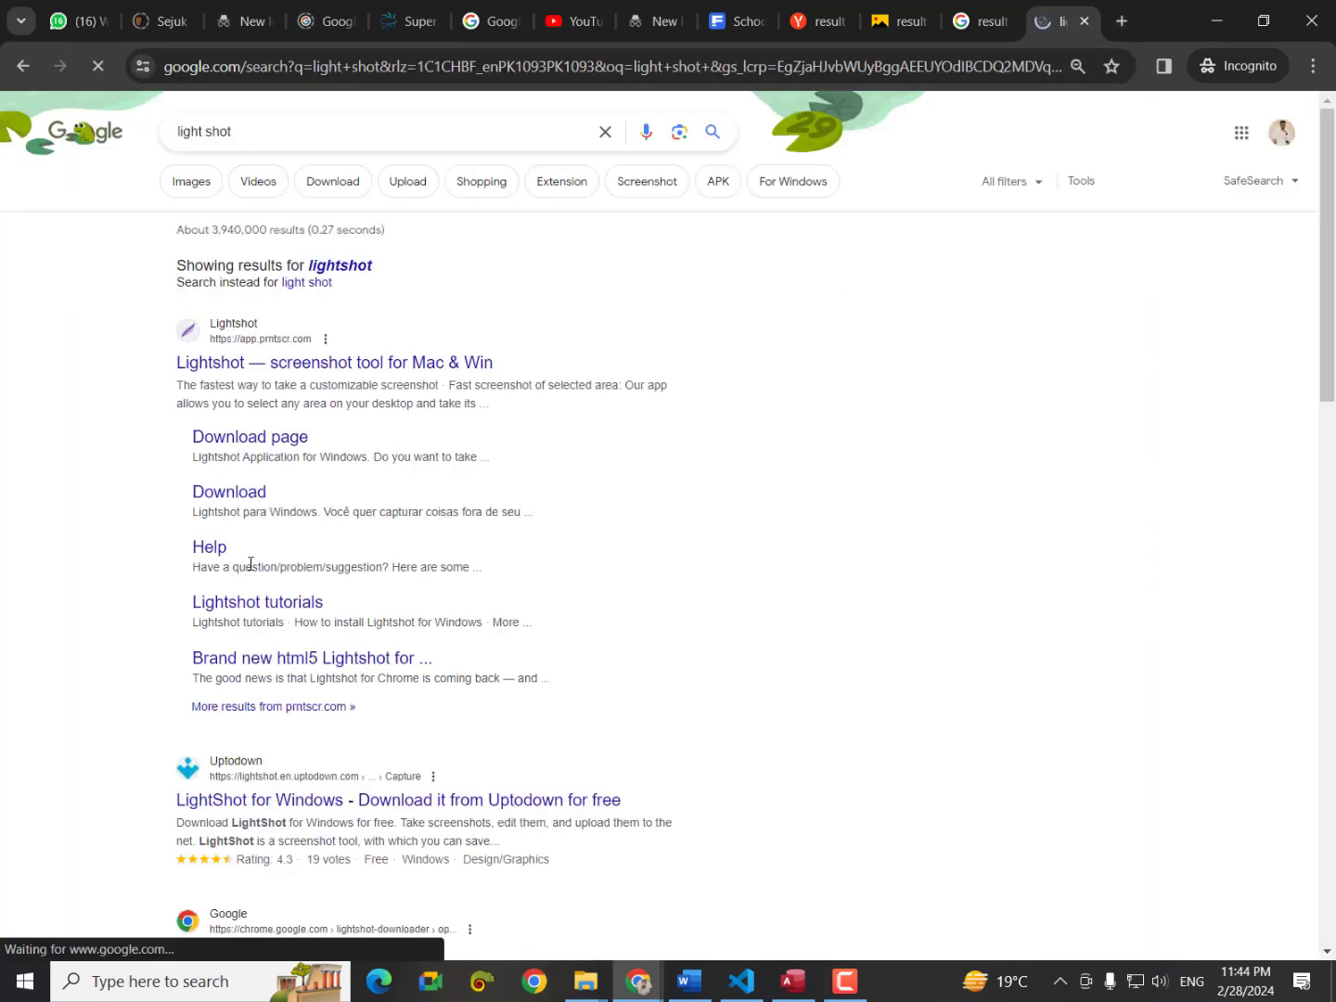
left_click(257, 809)
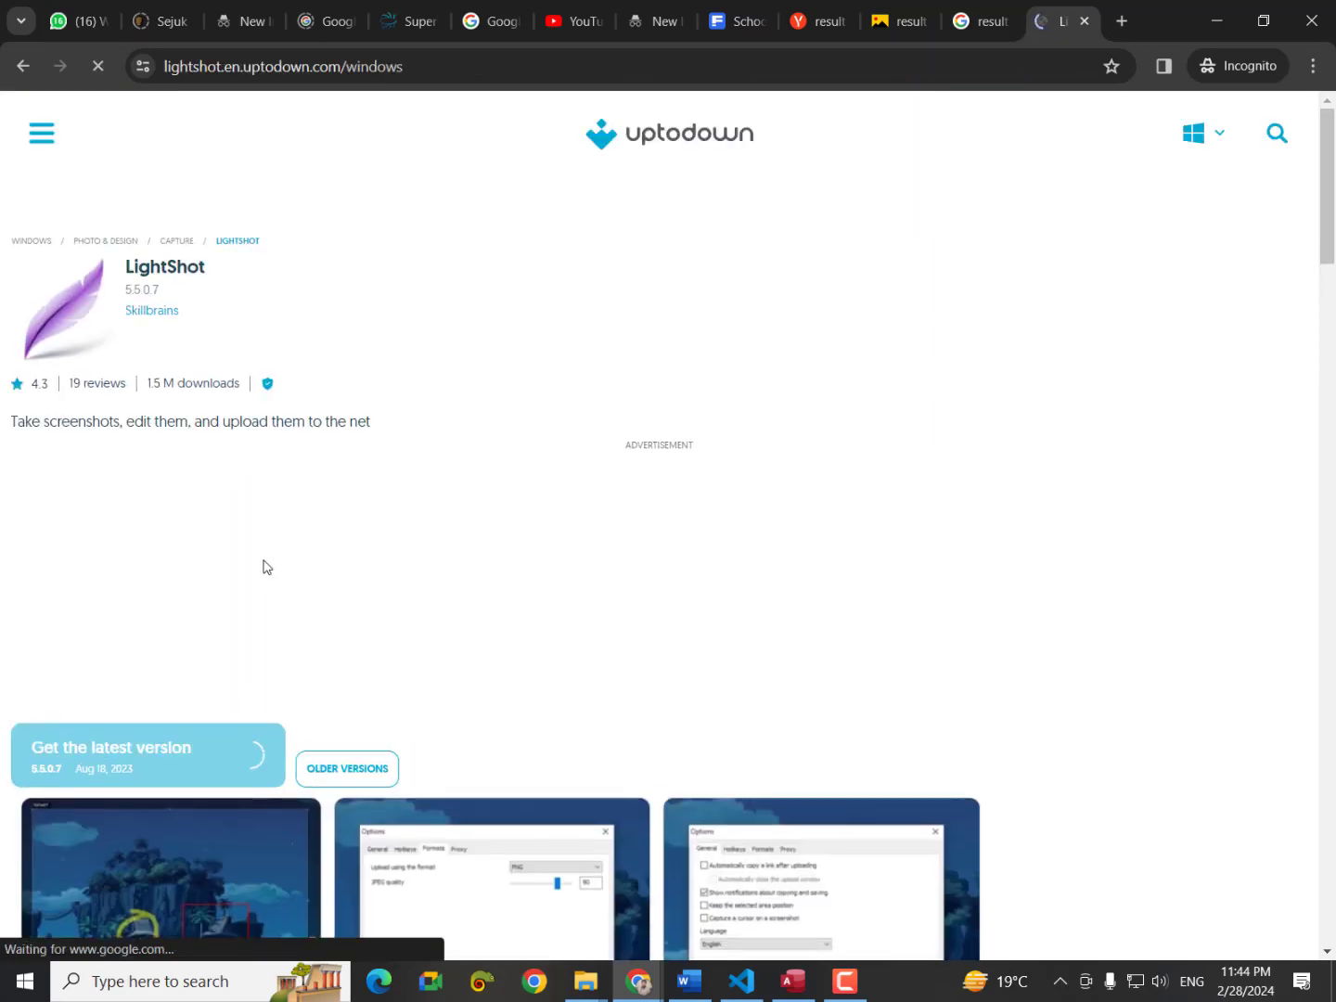
scroll(134, 636, "down", 3)
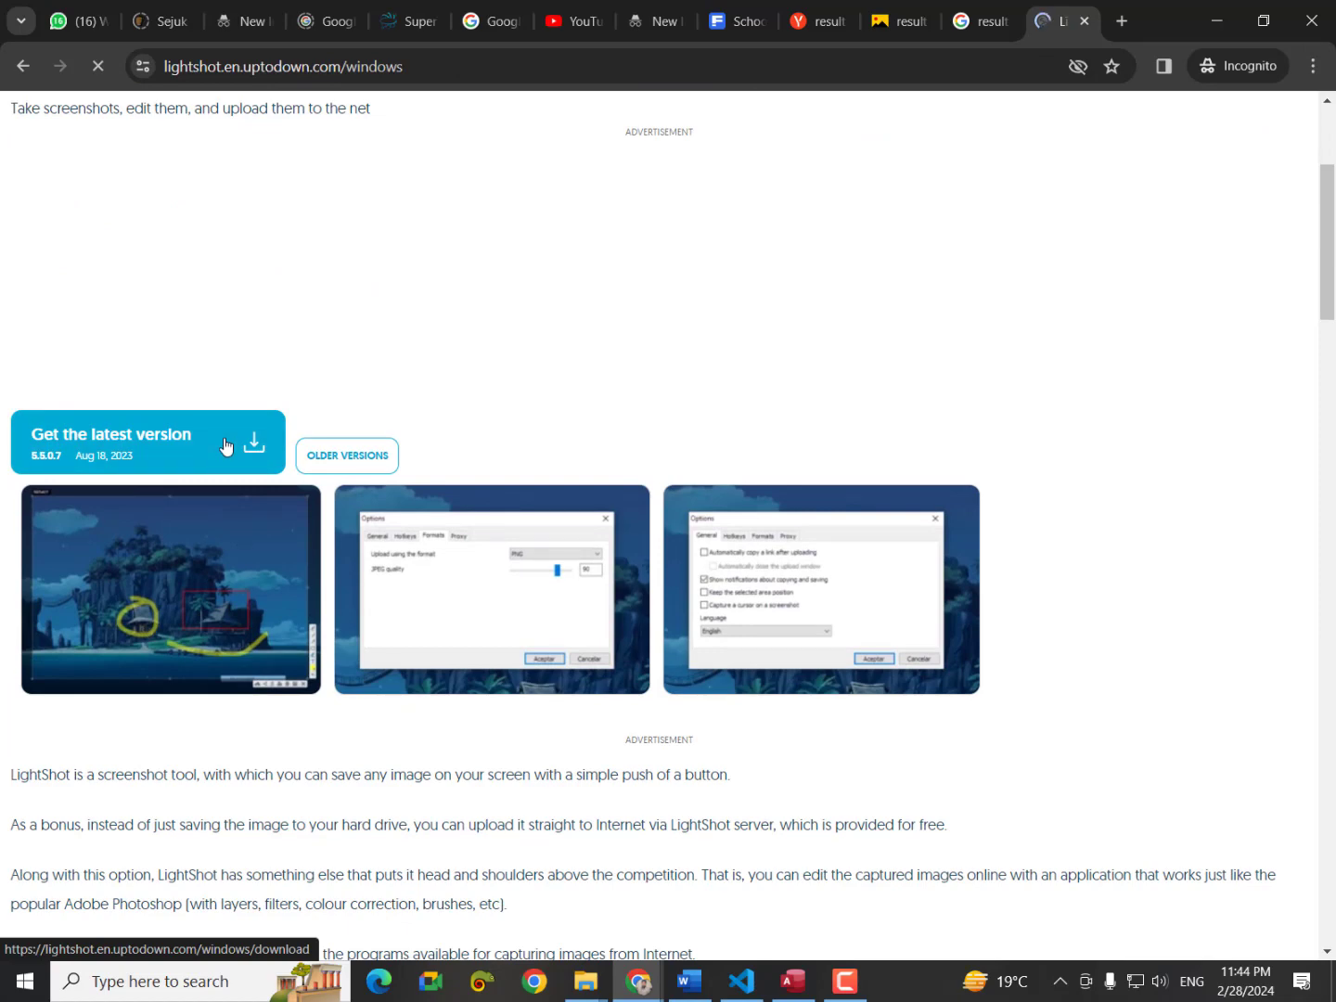
Download lightshot-5-5-0-7.exe into Downloads and show it in its folder.
left_click(225, 446)
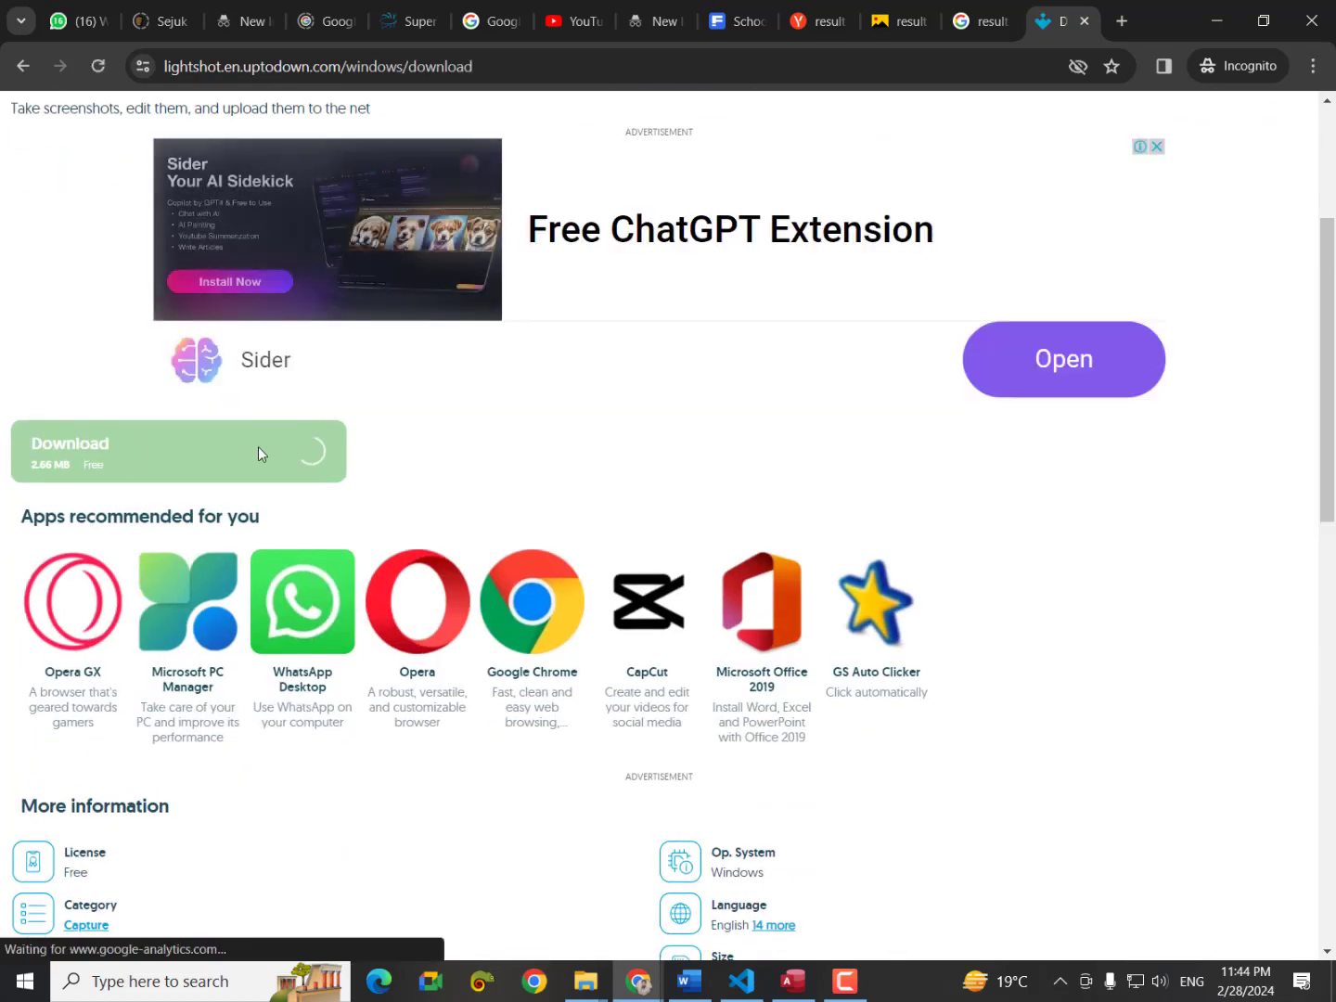
left_click(268, 458)
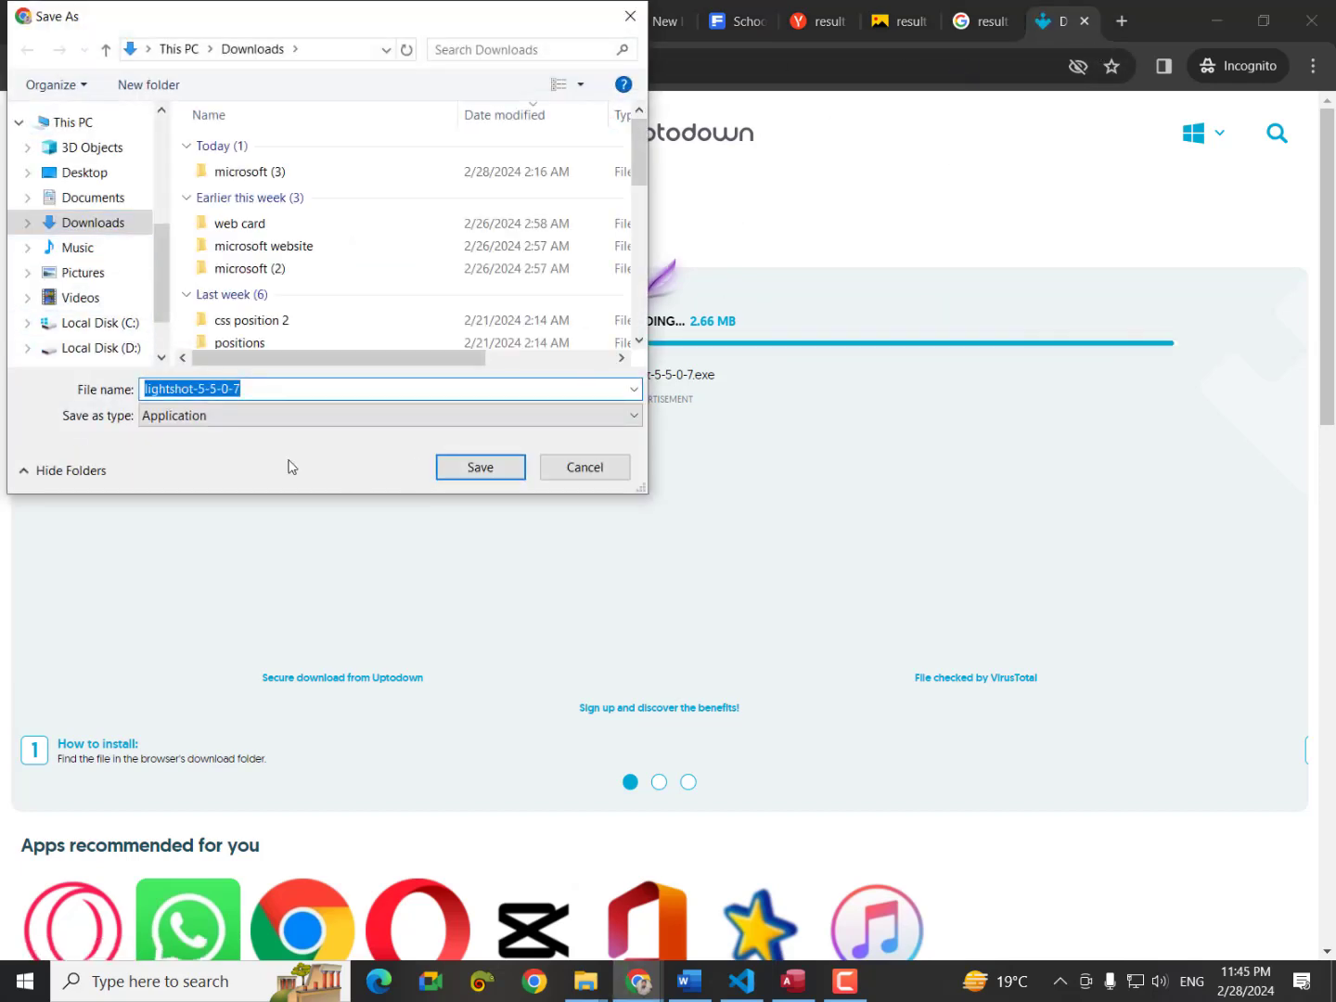
left_click(475, 468)
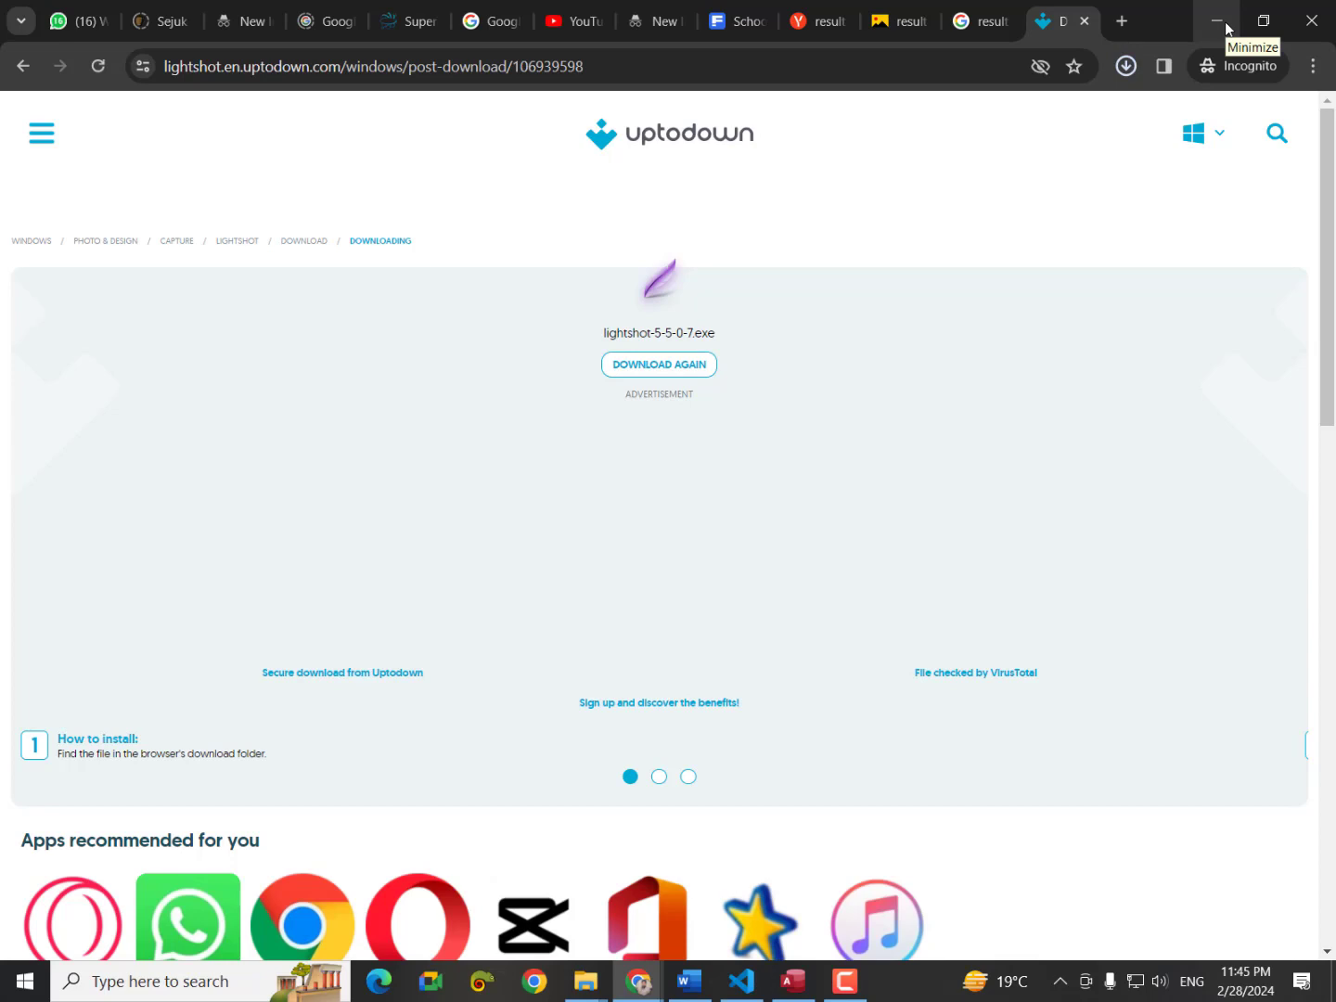
left_click(1124, 74)
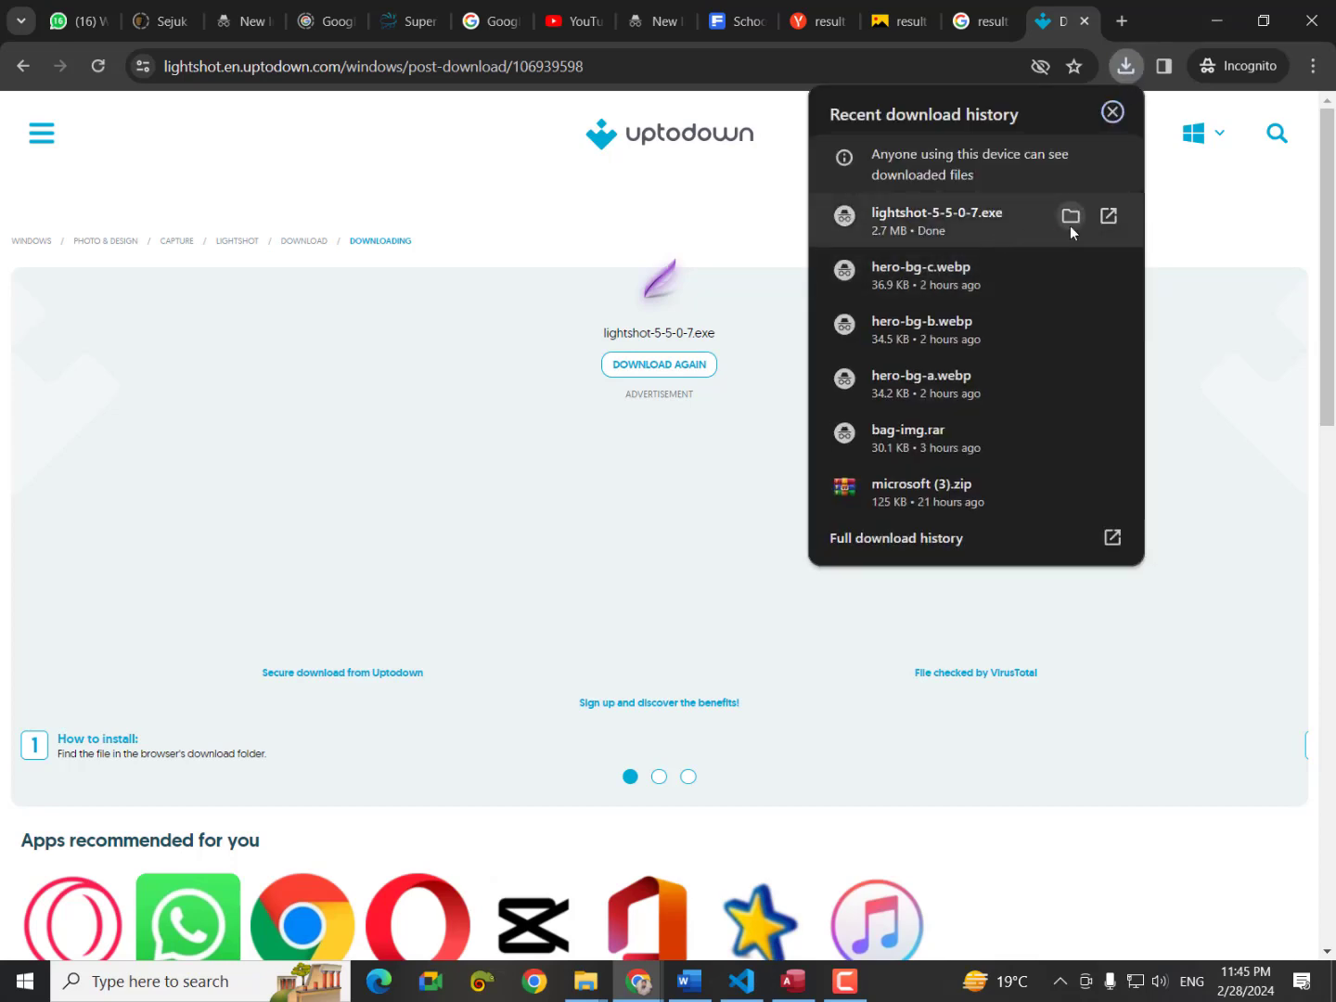
left_click(1069, 226)
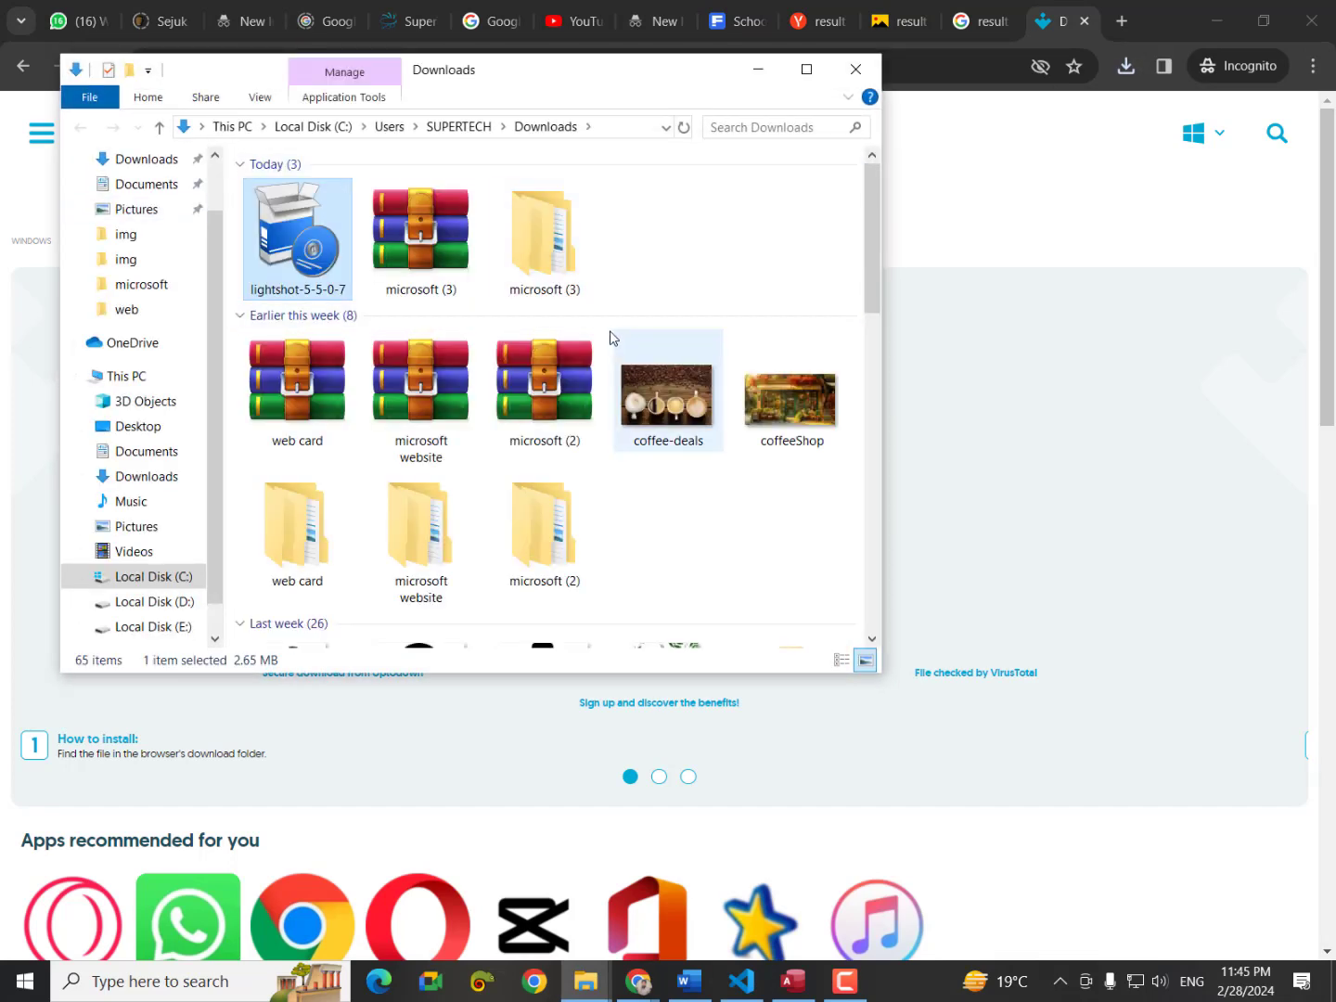
Run lightshot-5-5-0-7 from Downloads, keep English, and accept the license agreement.
double_click(281, 228)
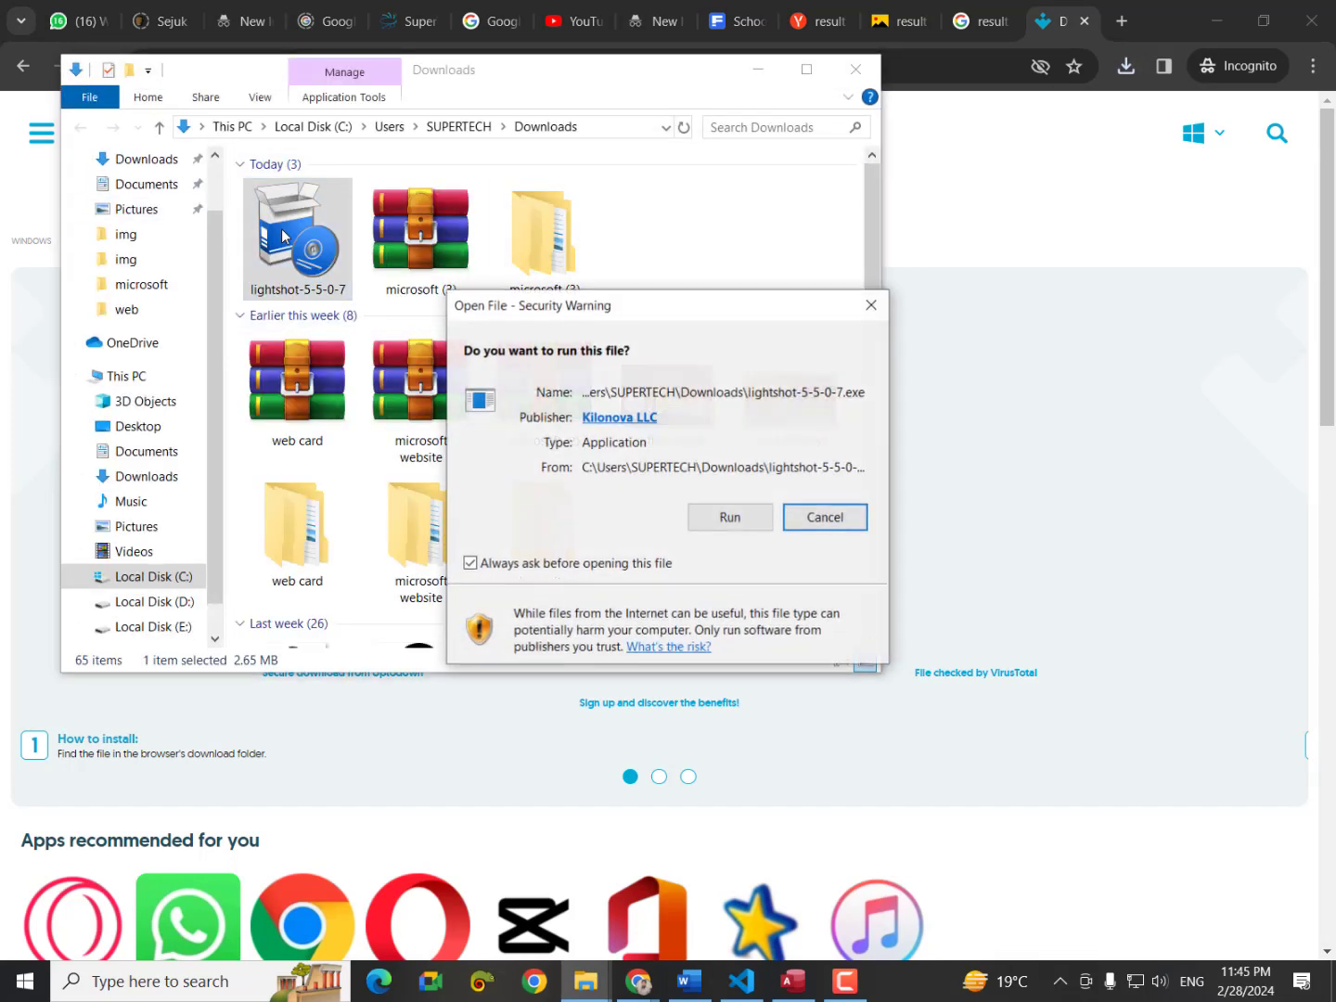
left_click(730, 517)
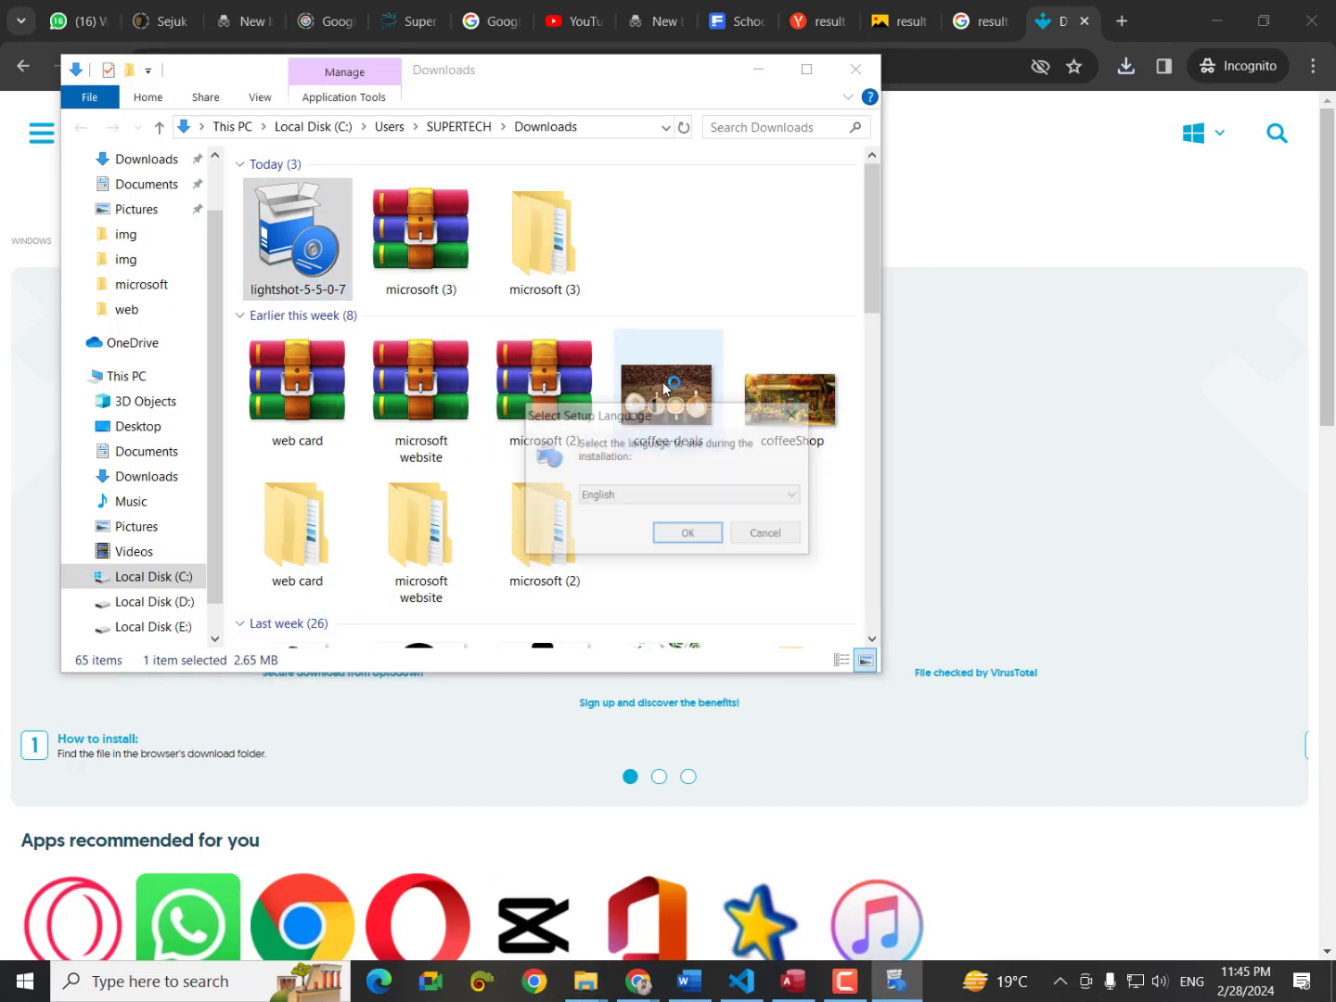
left_click(700, 535)
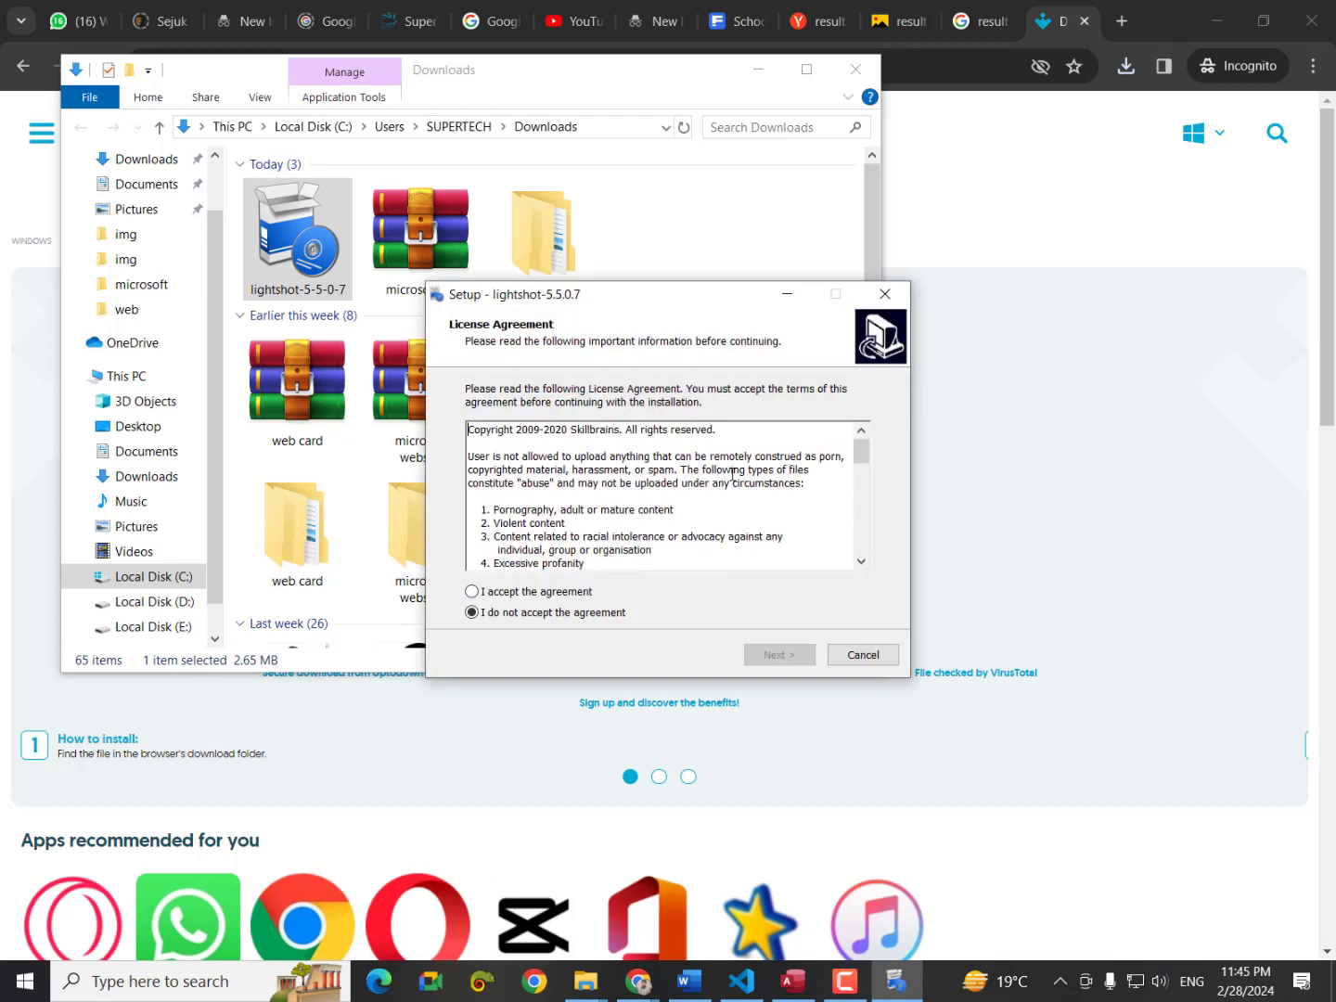
left_click(494, 597)
left_click(754, 657)
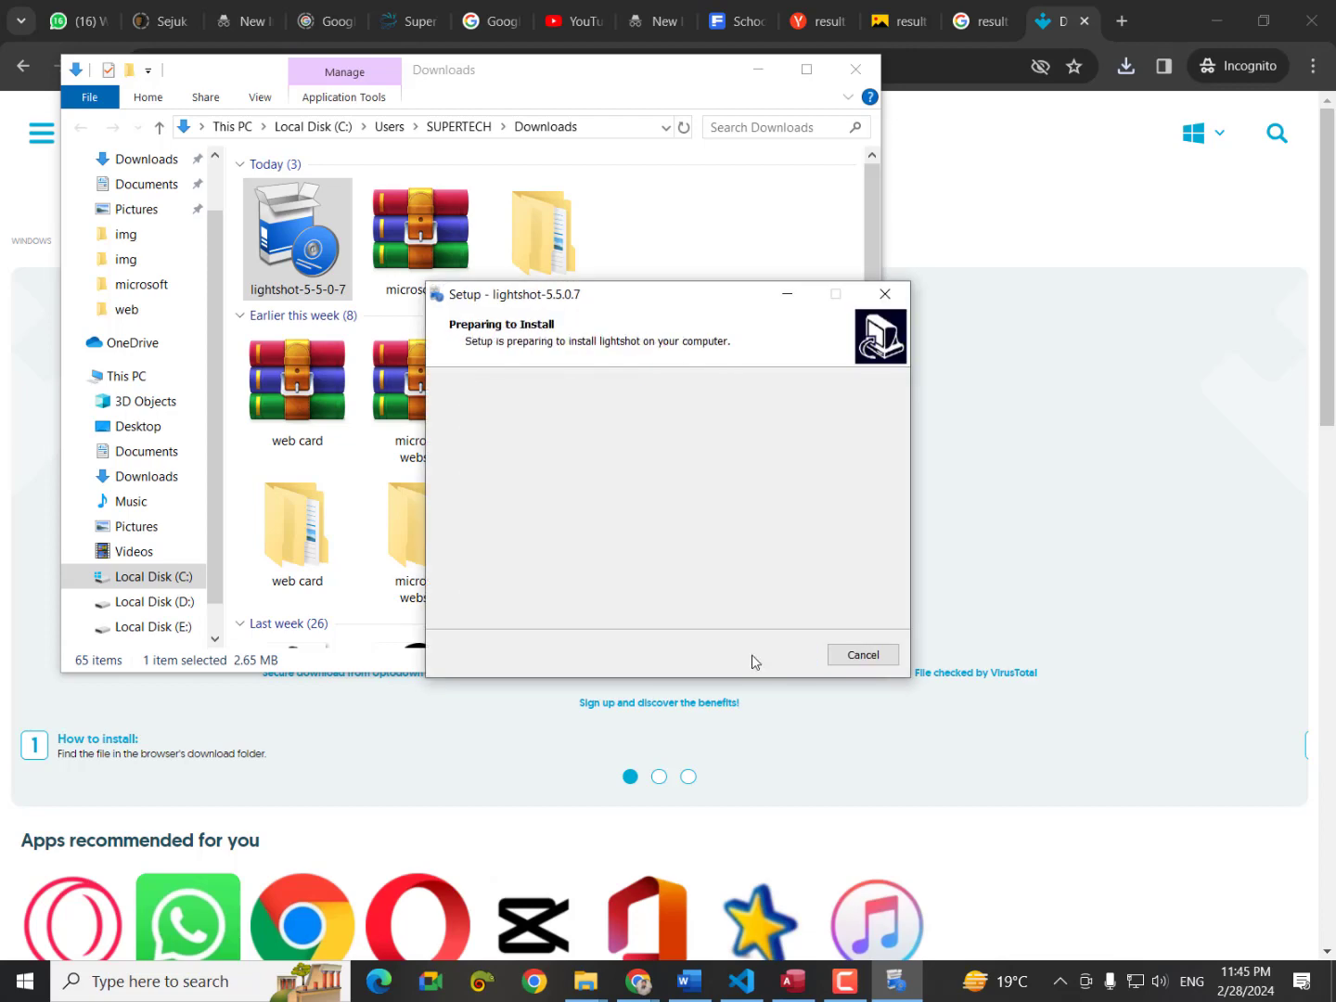
Complete the Lightshot installation, then test a PrtScn capture and cancel it with Esc.
left_click(753, 657)
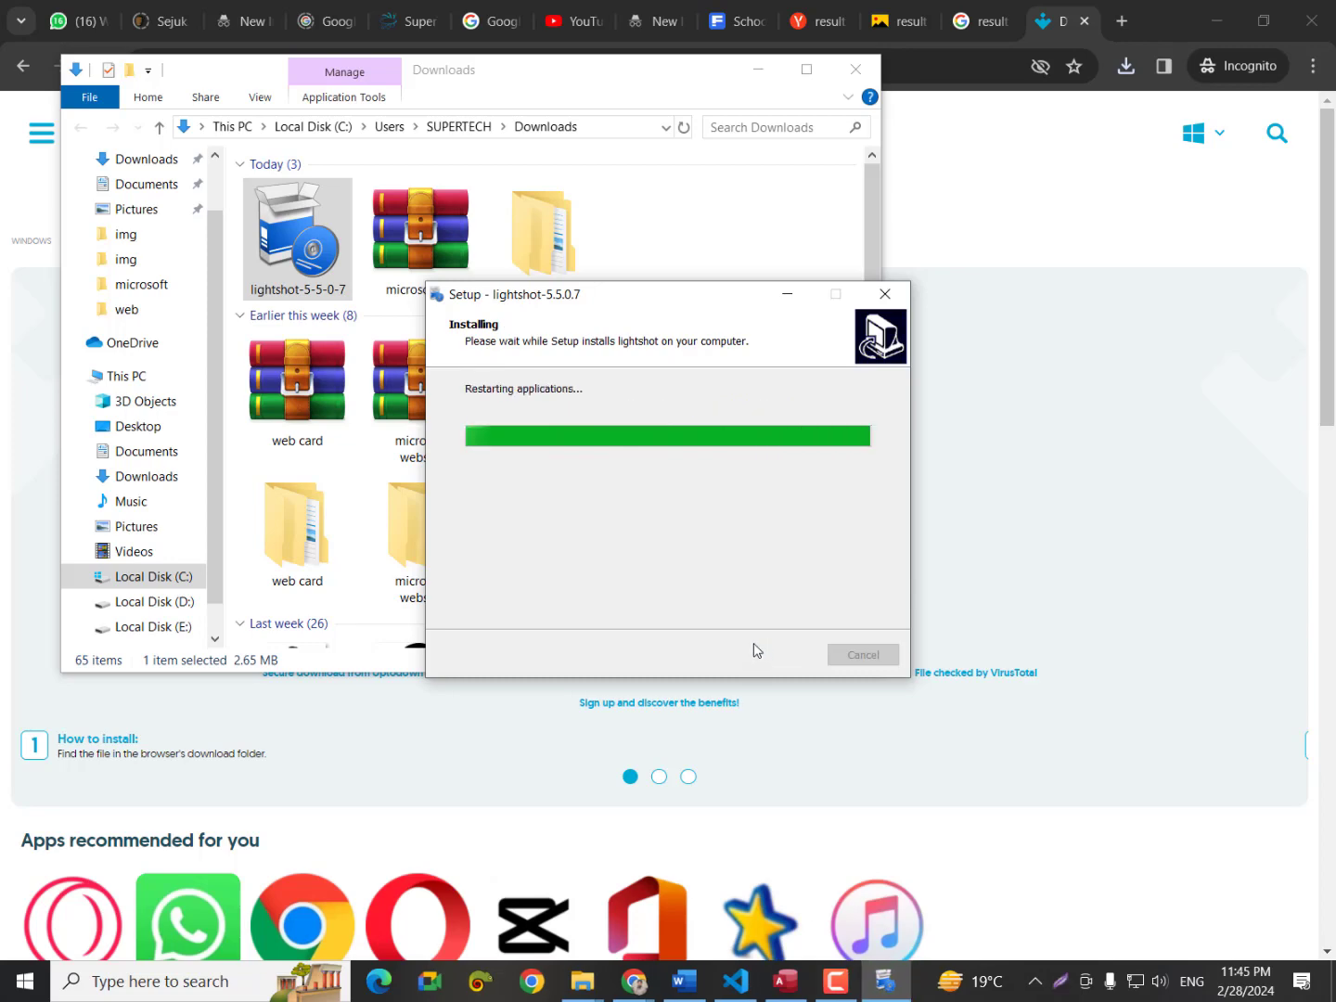
left_click(756, 649)
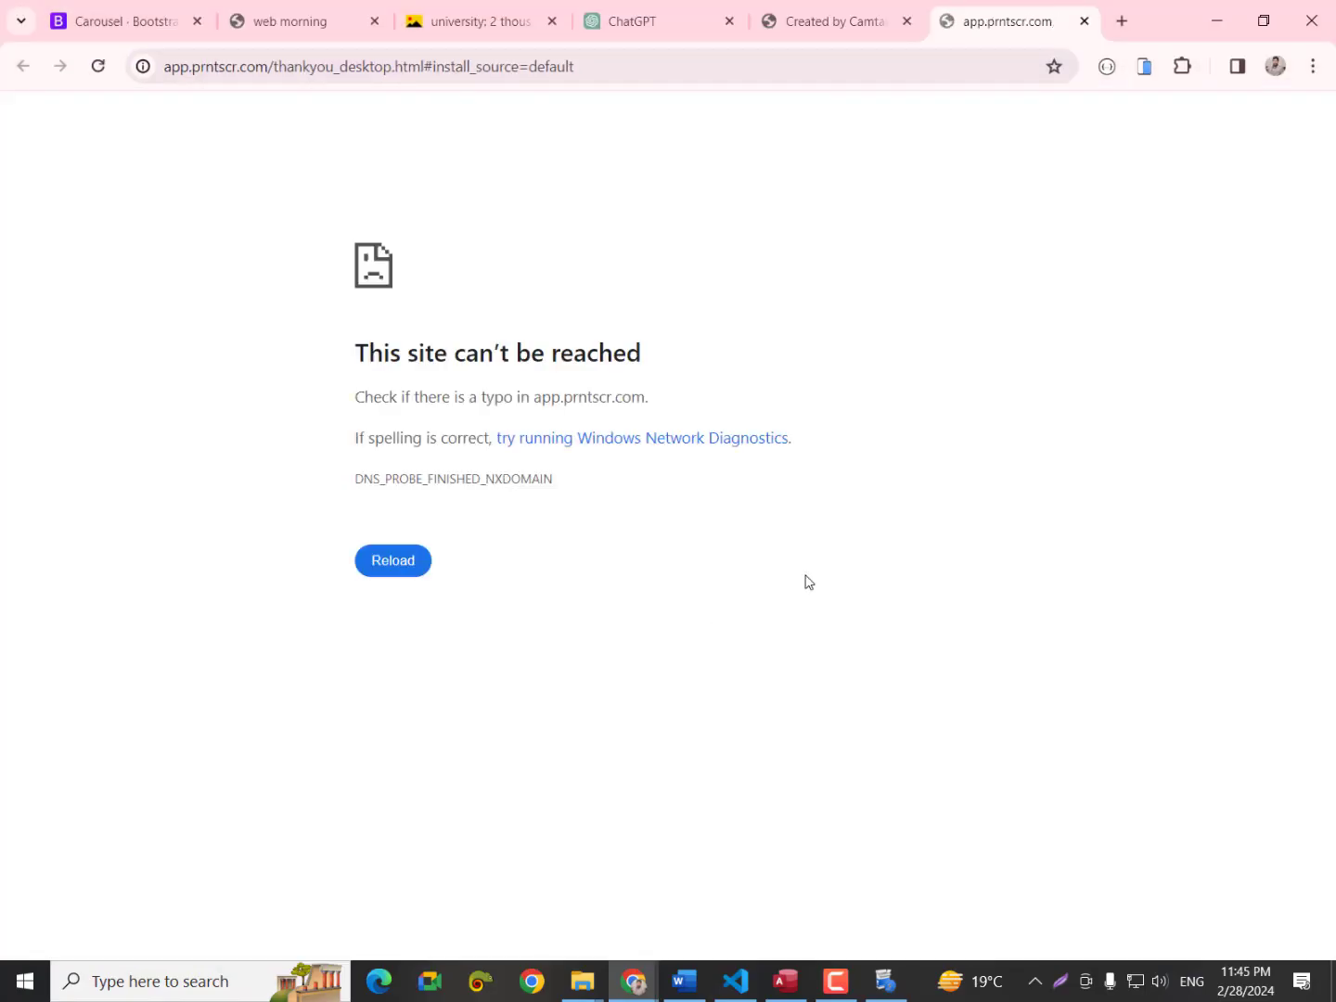
left_click(1219, 20)
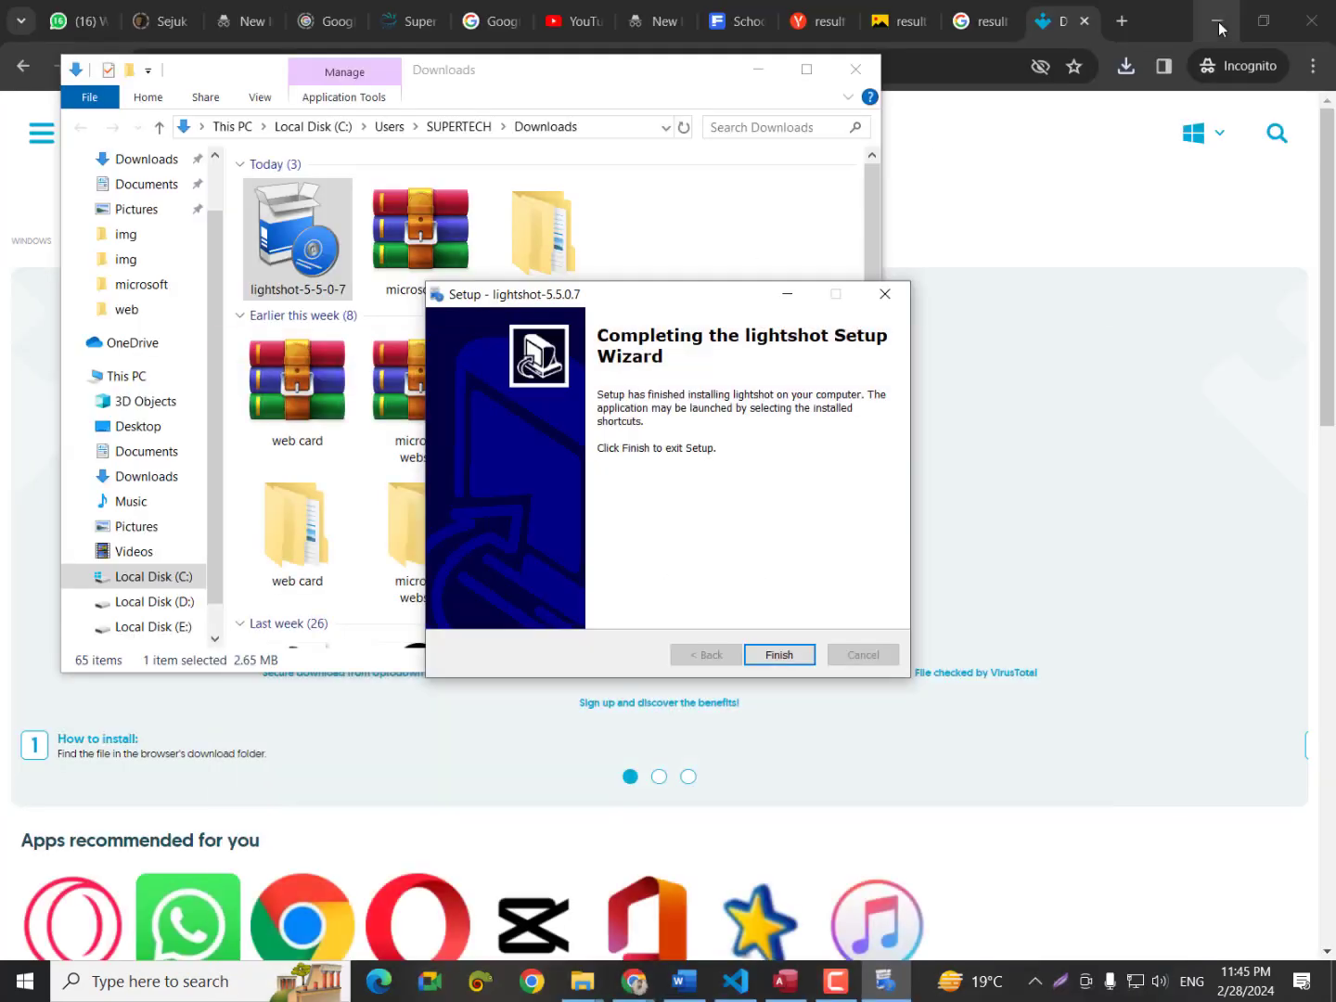
left_click(770, 655)
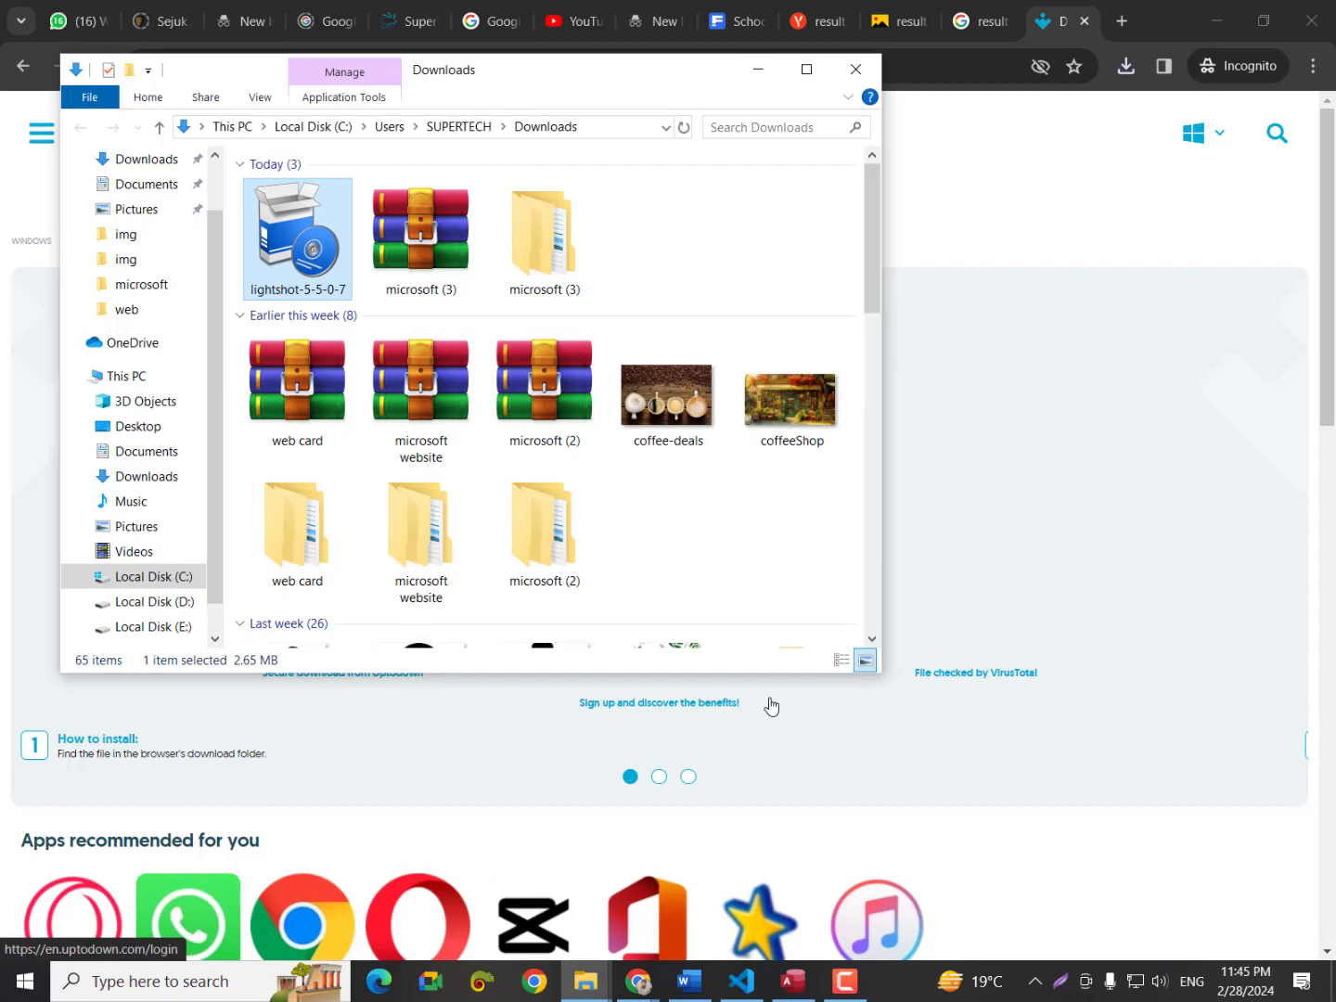
key("Print")
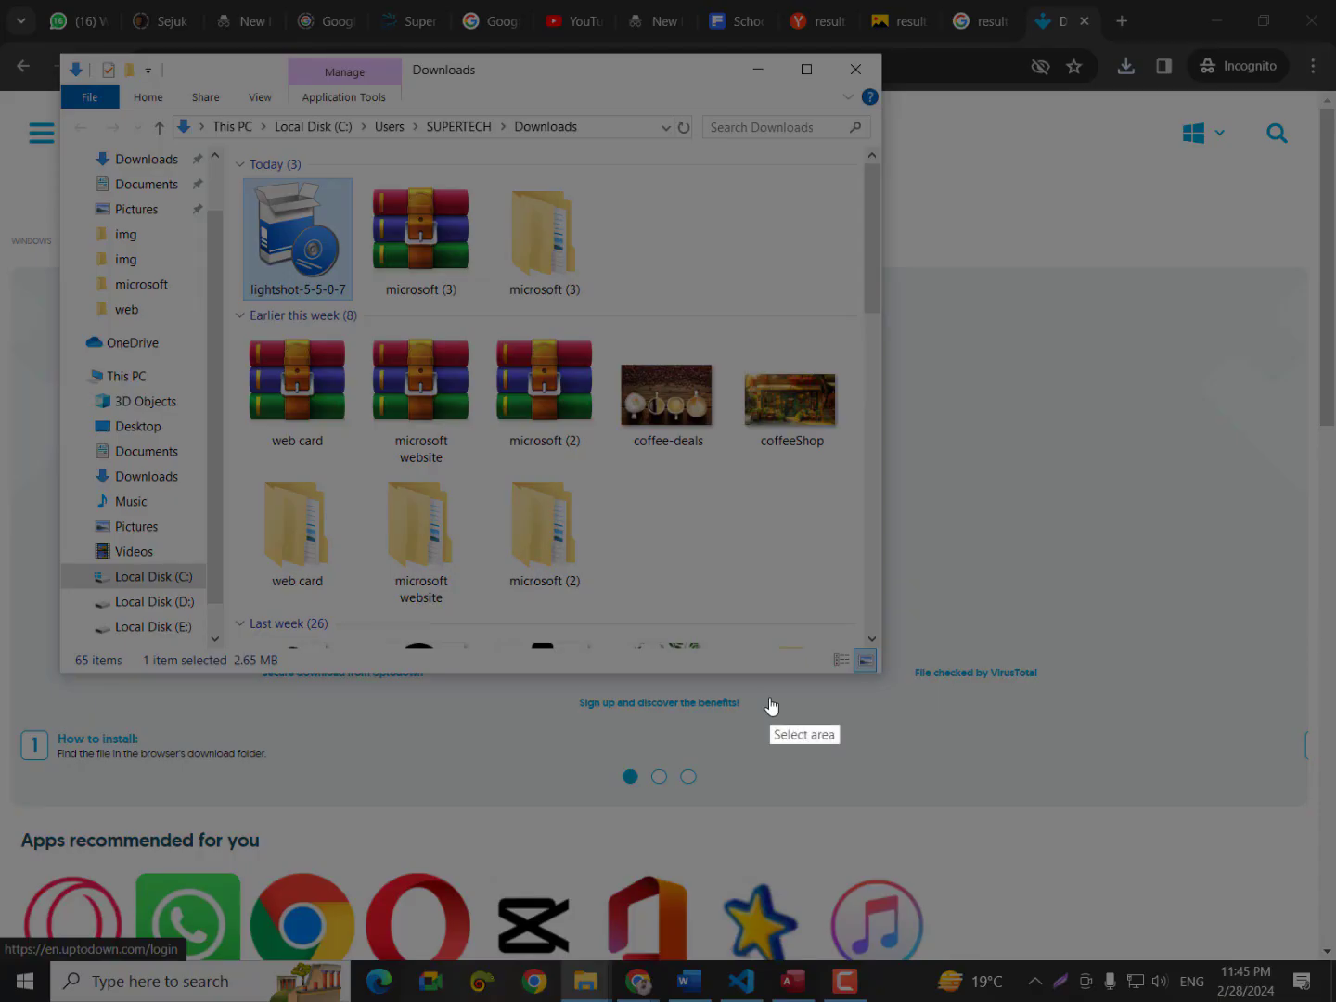
key("Escape")
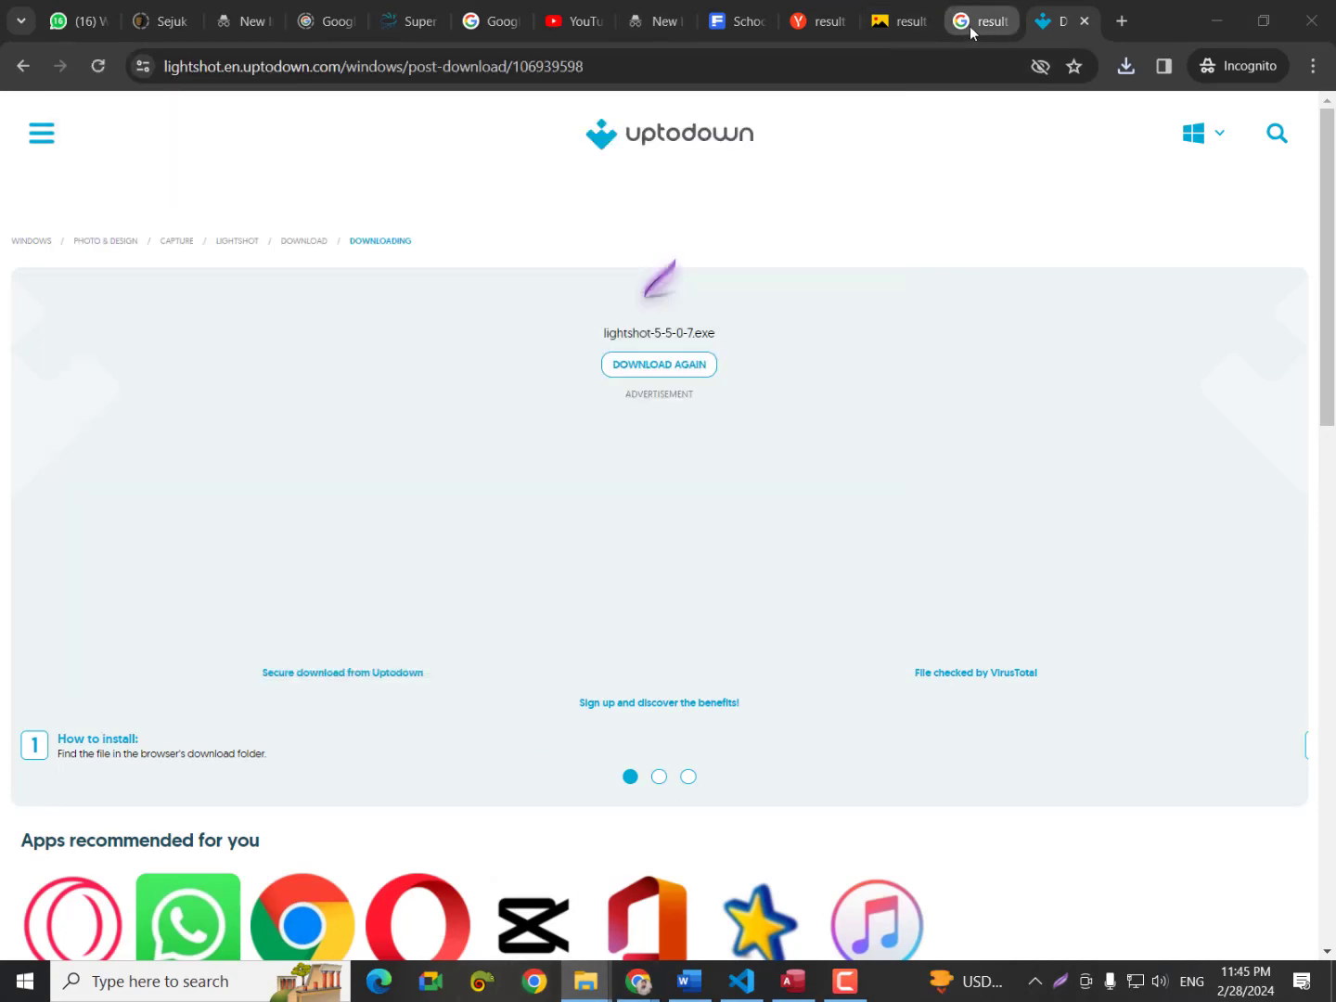
Look through the report card image results and the other Chrome window's tabs.
left_click(969, 26)
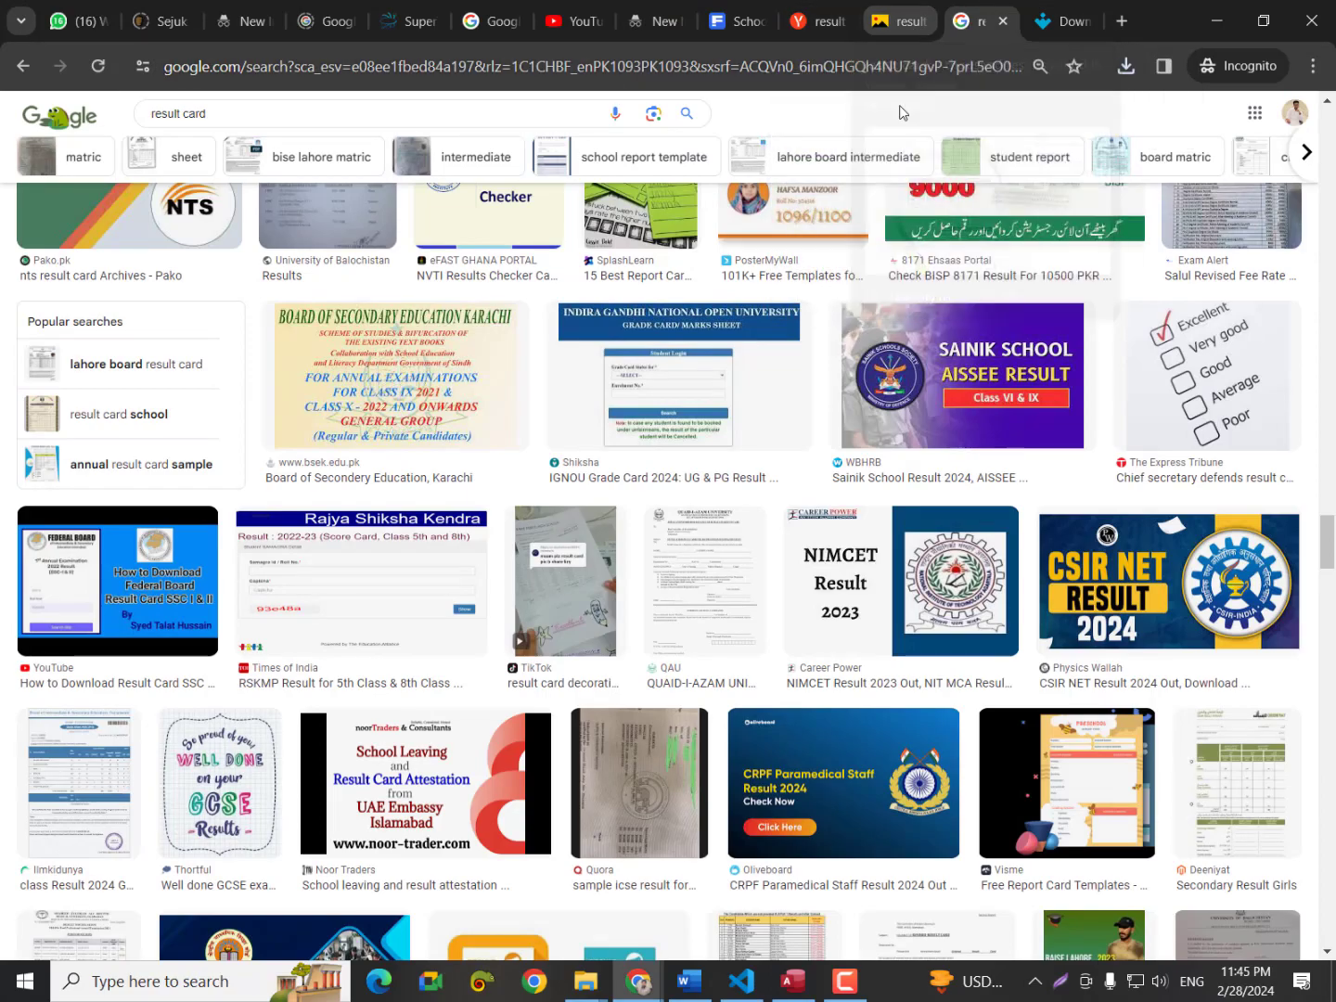
scroll(970, 434, "up", 6)
scroll(969, 434, "down", 4)
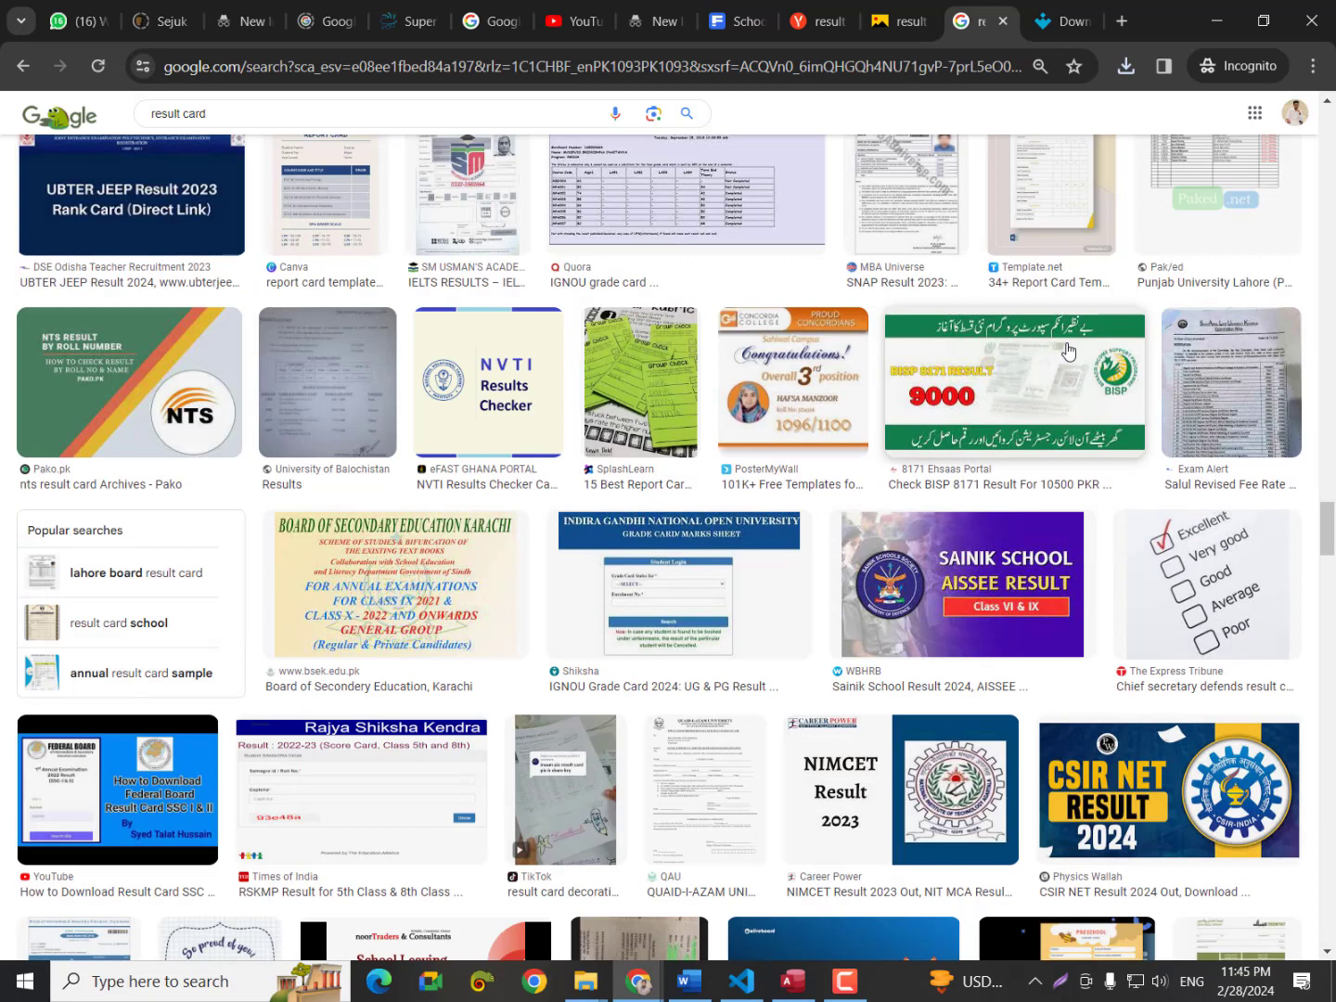
left_click(627, 976)
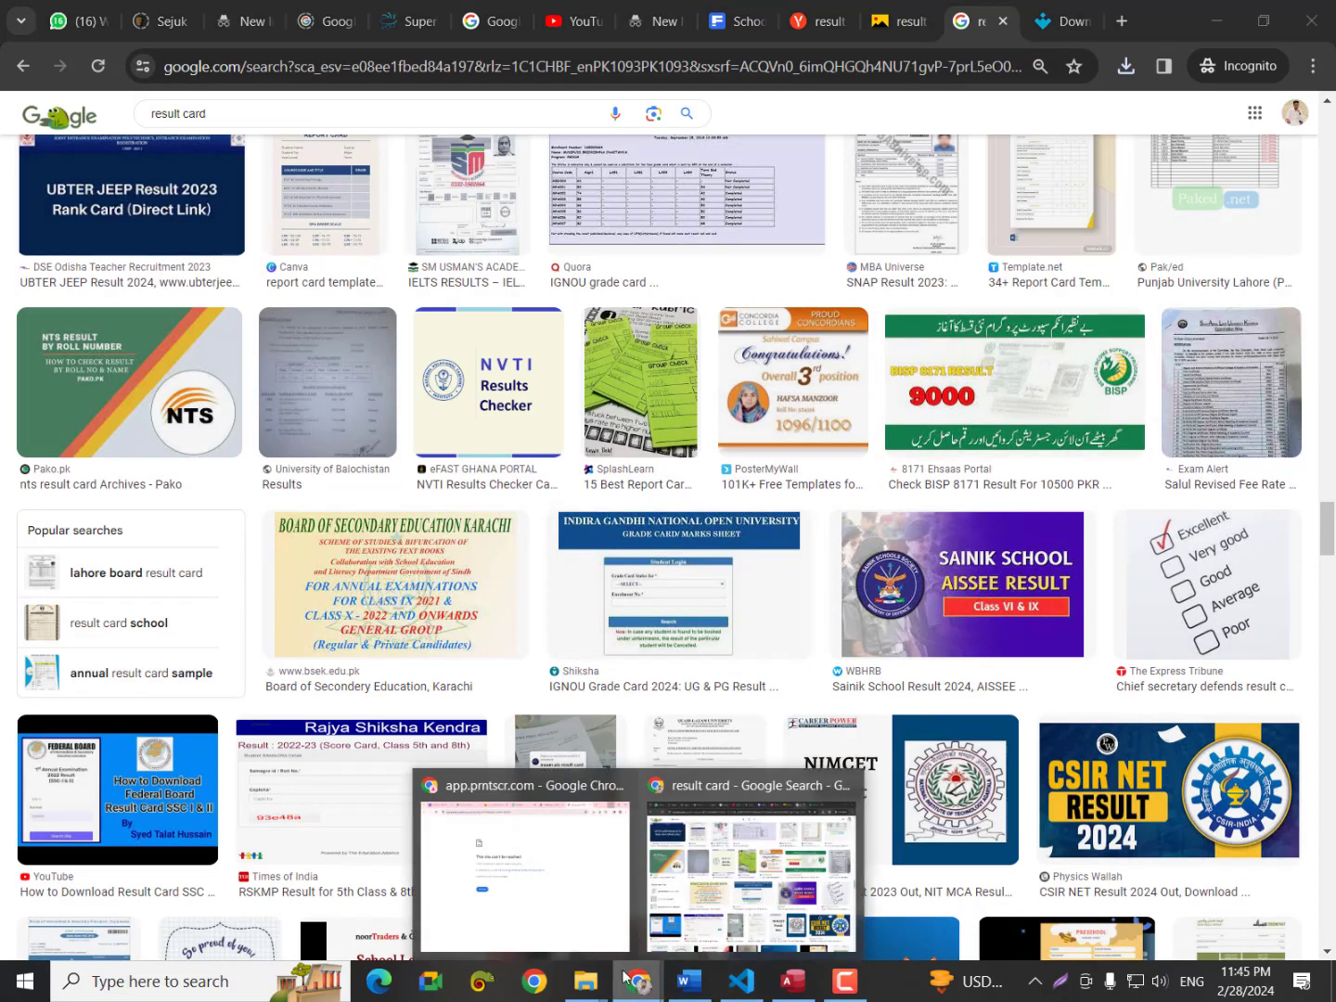
left_click(560, 925)
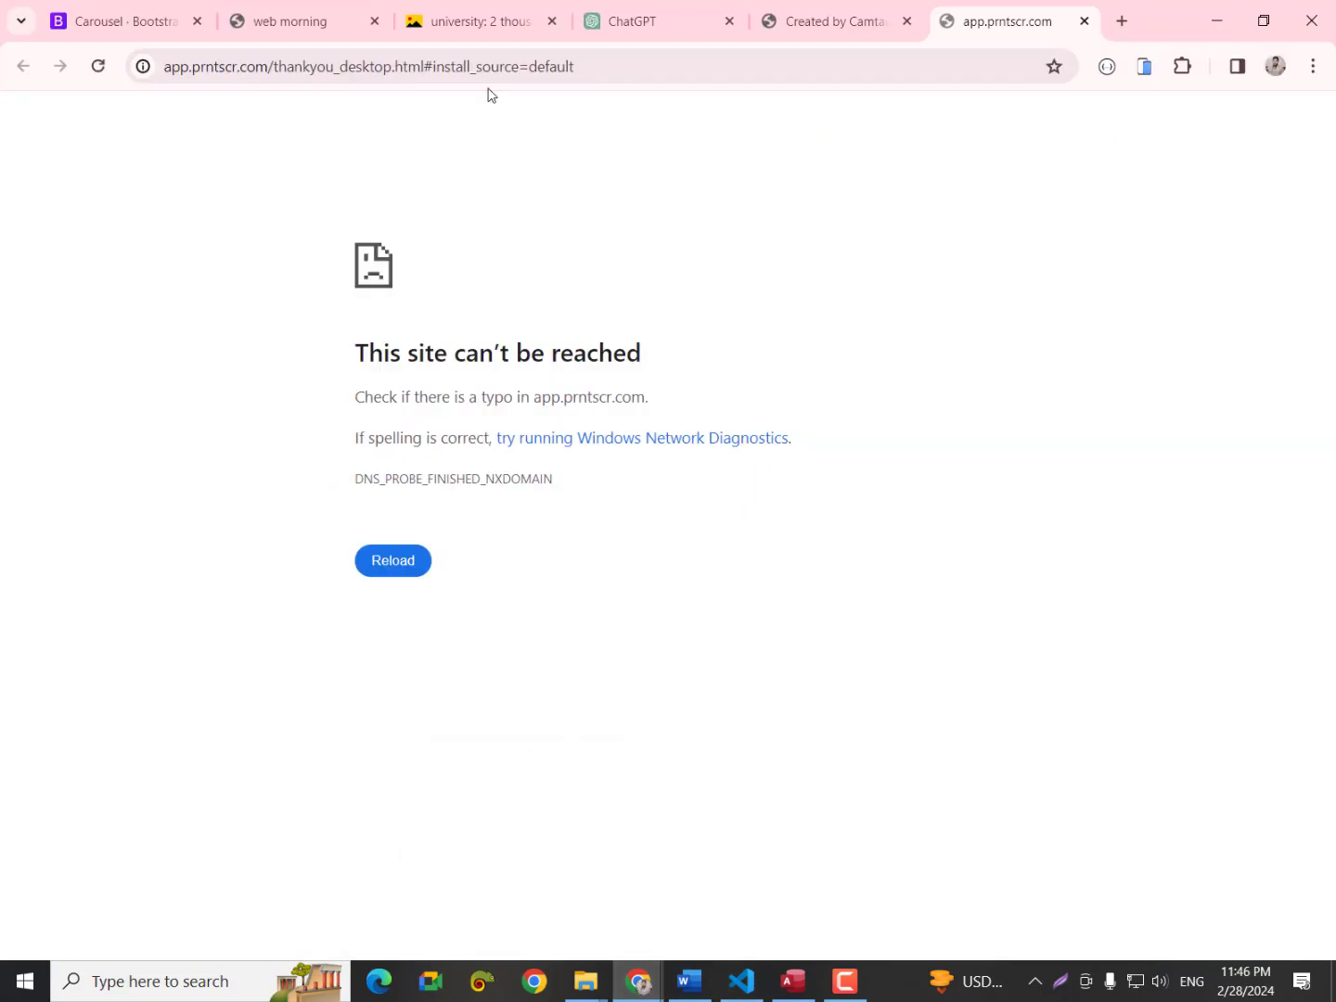
left_click(820, 18)
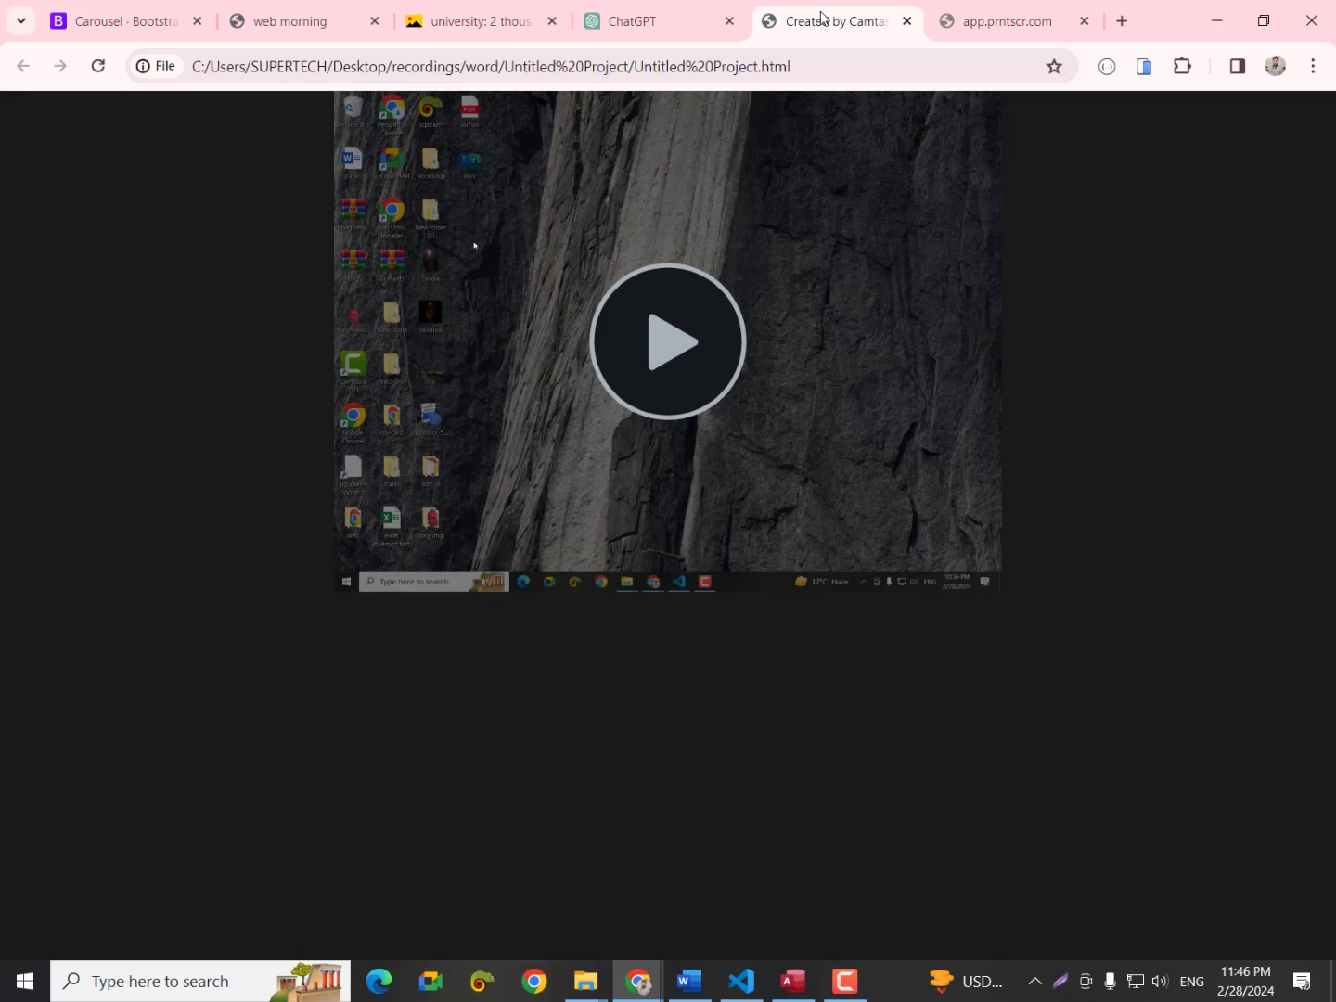
left_click(454, 20)
left_click(324, 24)
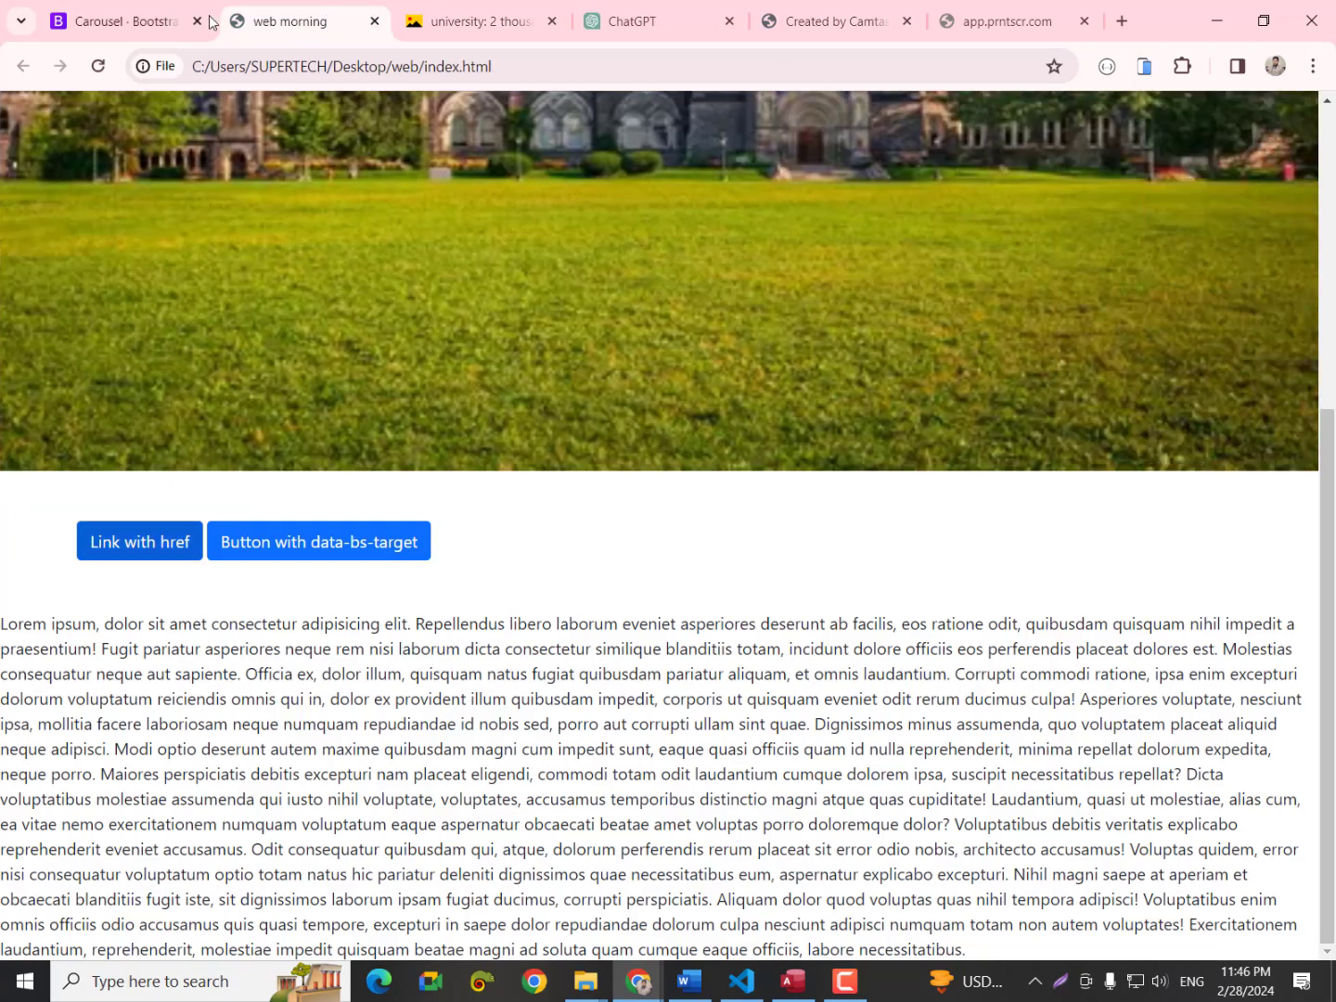
Minimize the extra Chrome window and return to the Yandex report card template tab.
left_click(1219, 18)
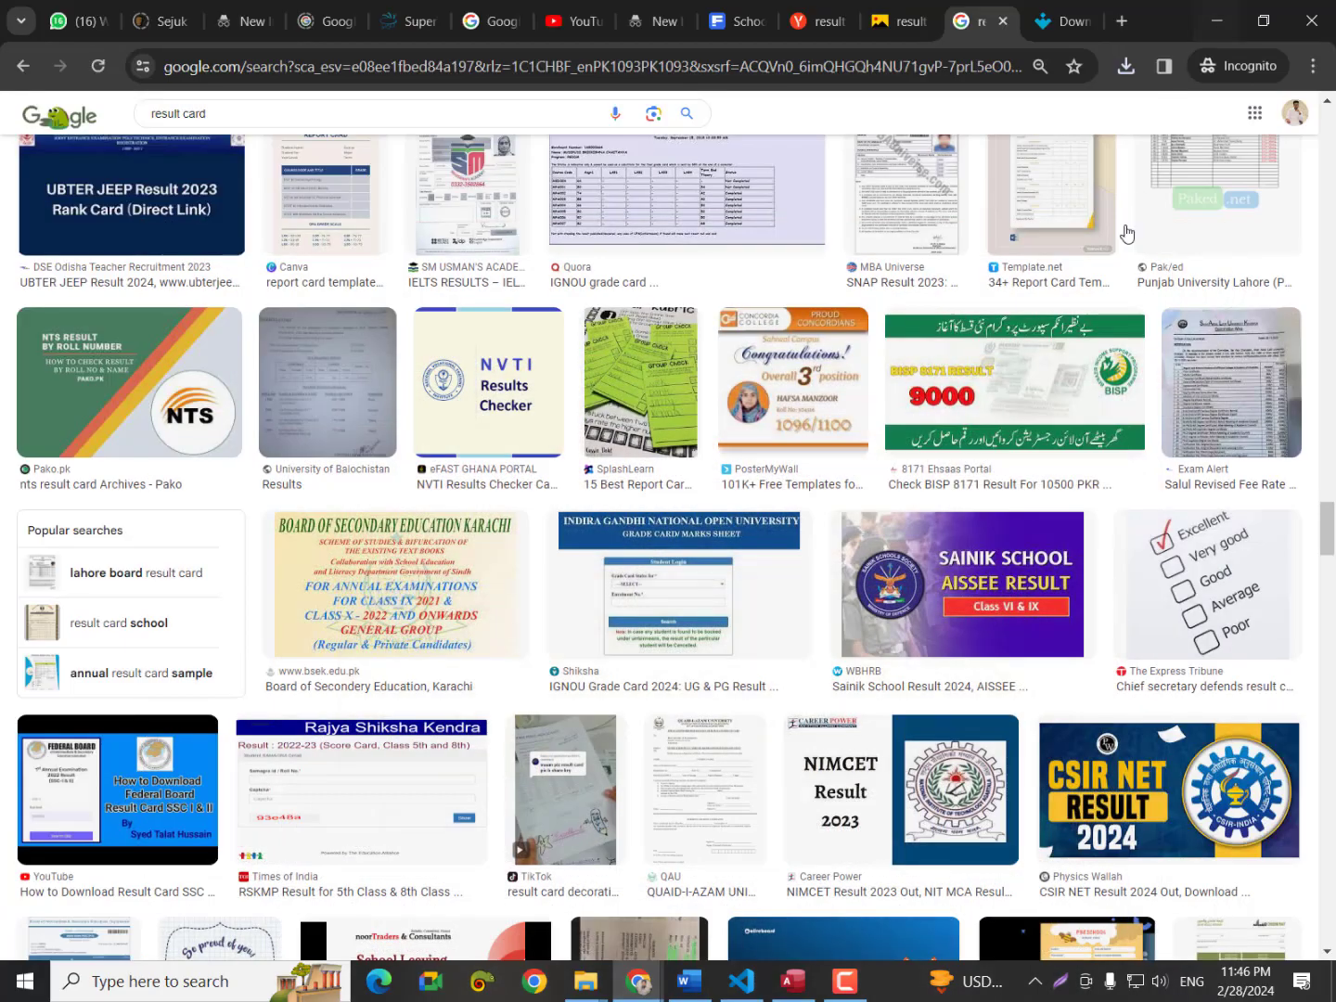
scroll(1120, 405, "up", 5)
scroll(1121, 406, "up", 18)
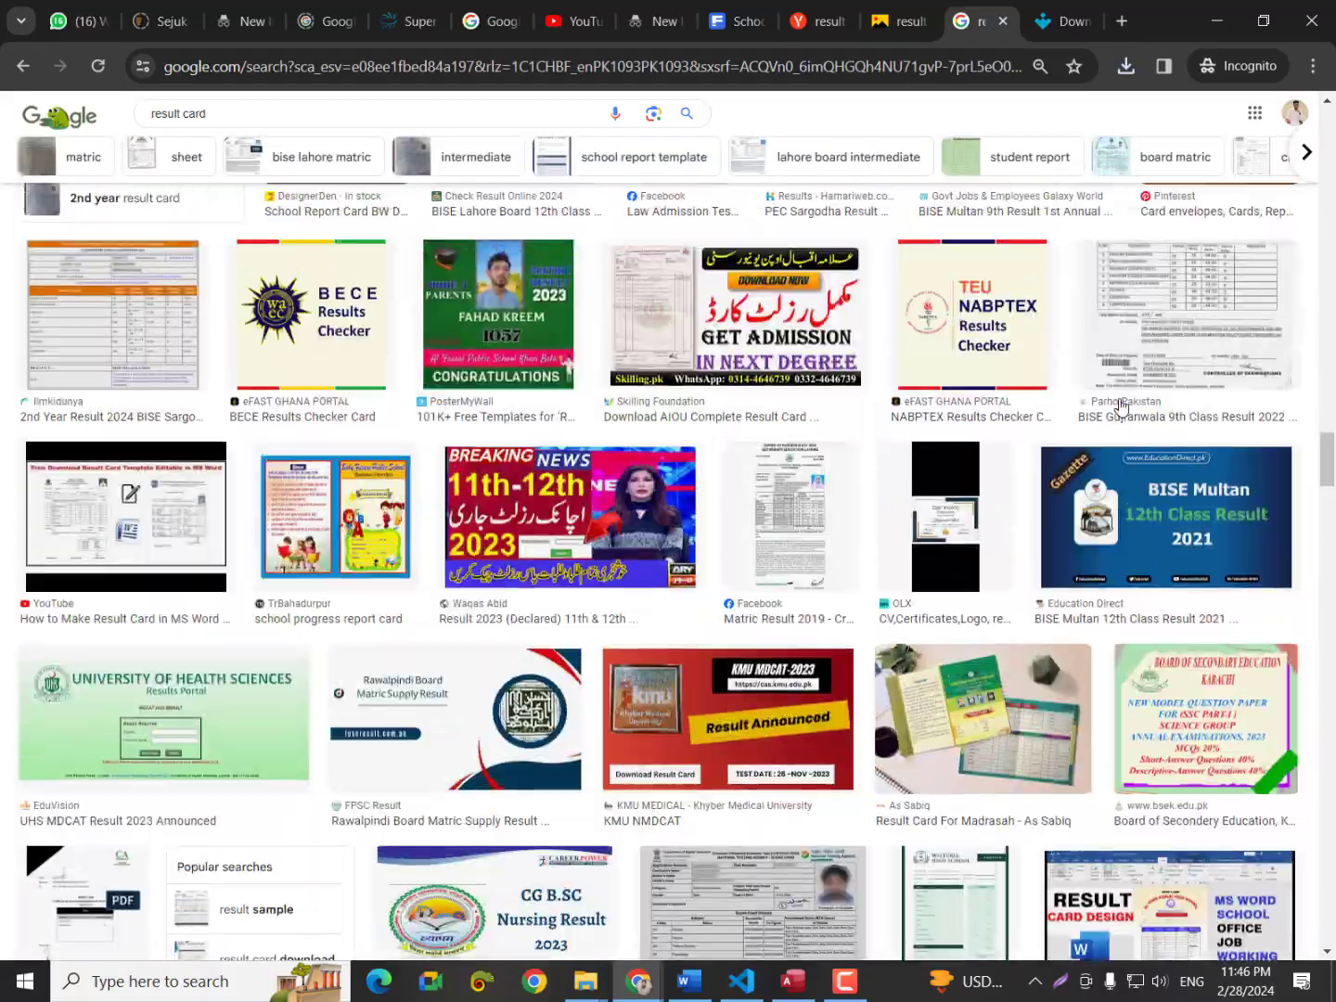
scroll(1121, 406, "up", 18)
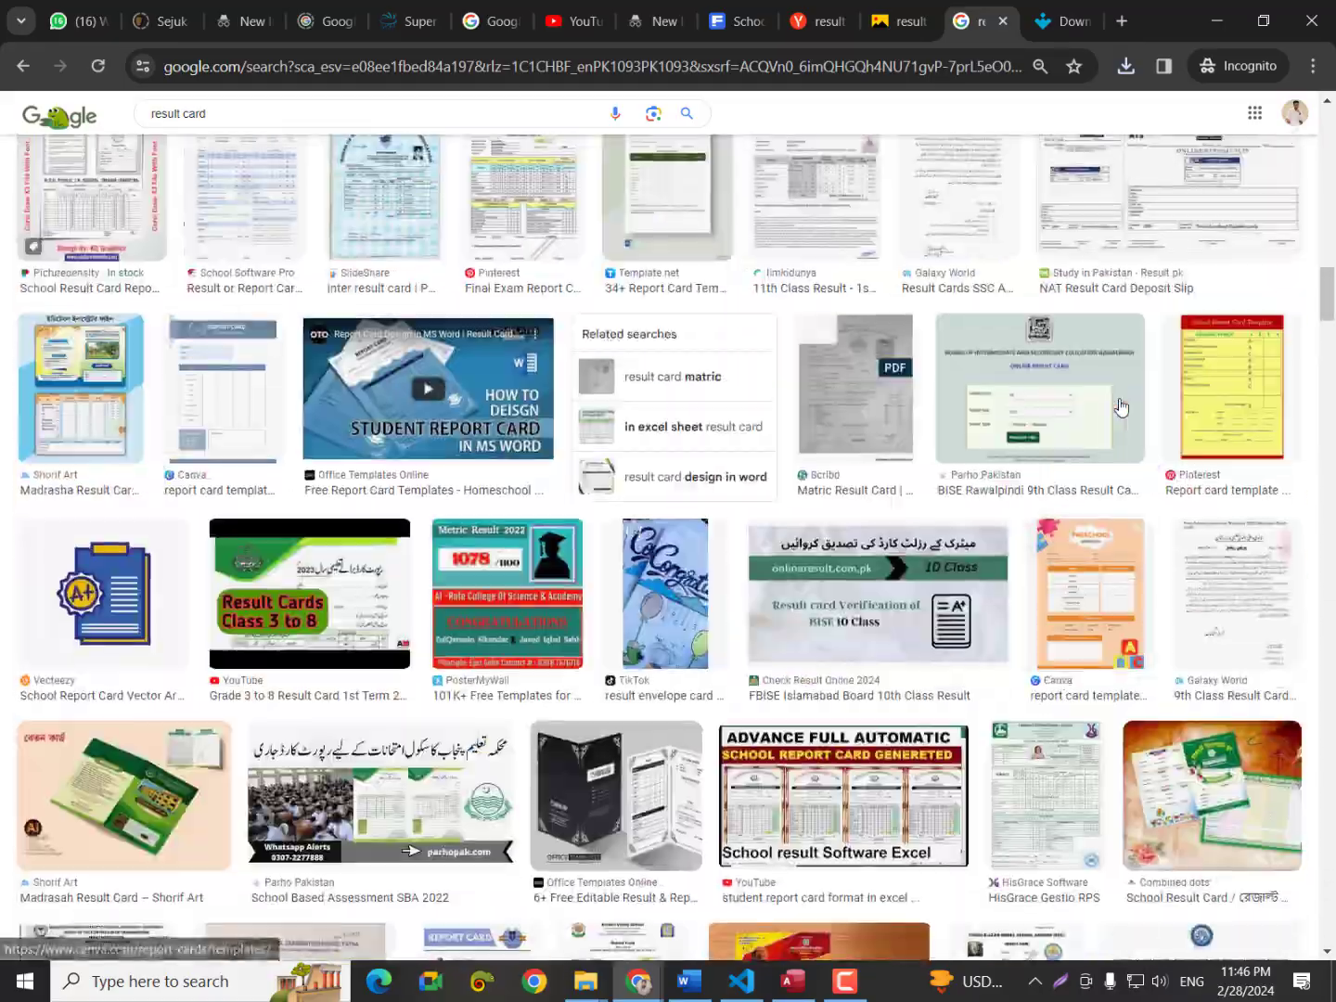
scroll(1121, 405, "up", 14)
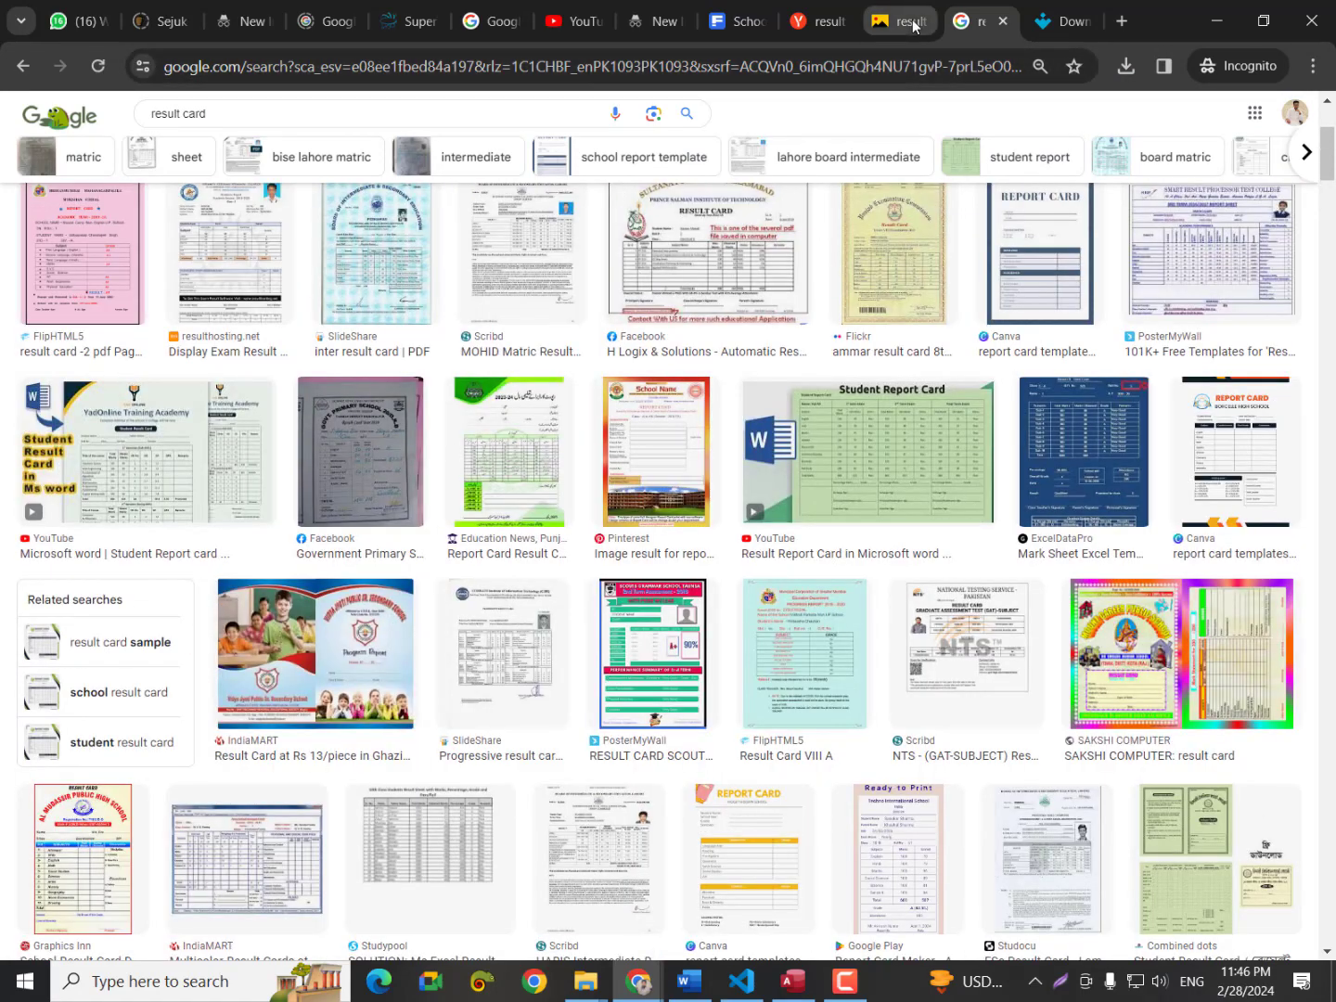
left_click(912, 22)
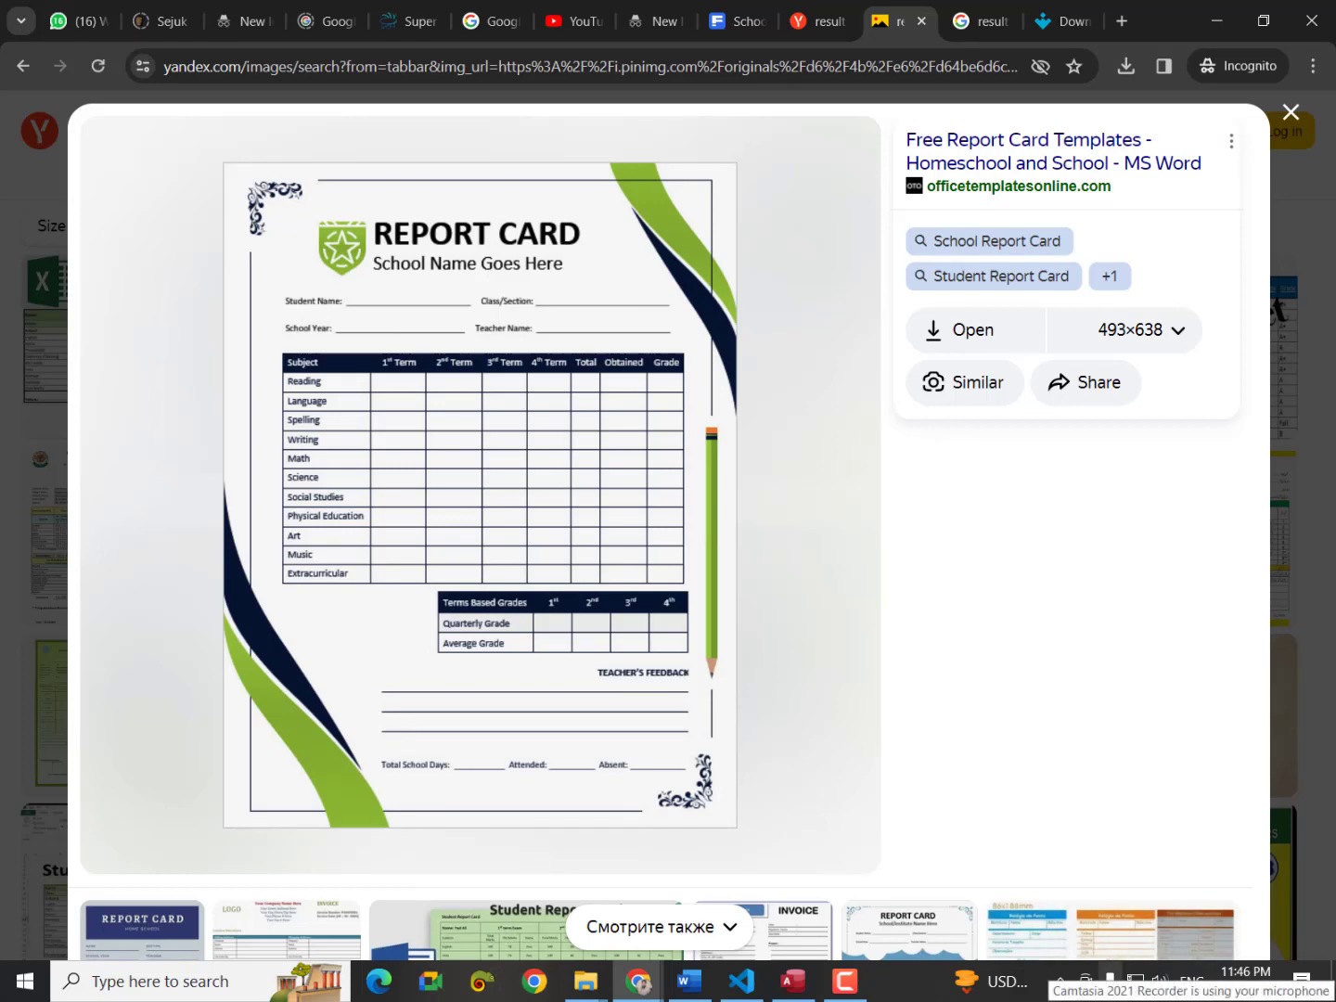
left_click(1060, 981)
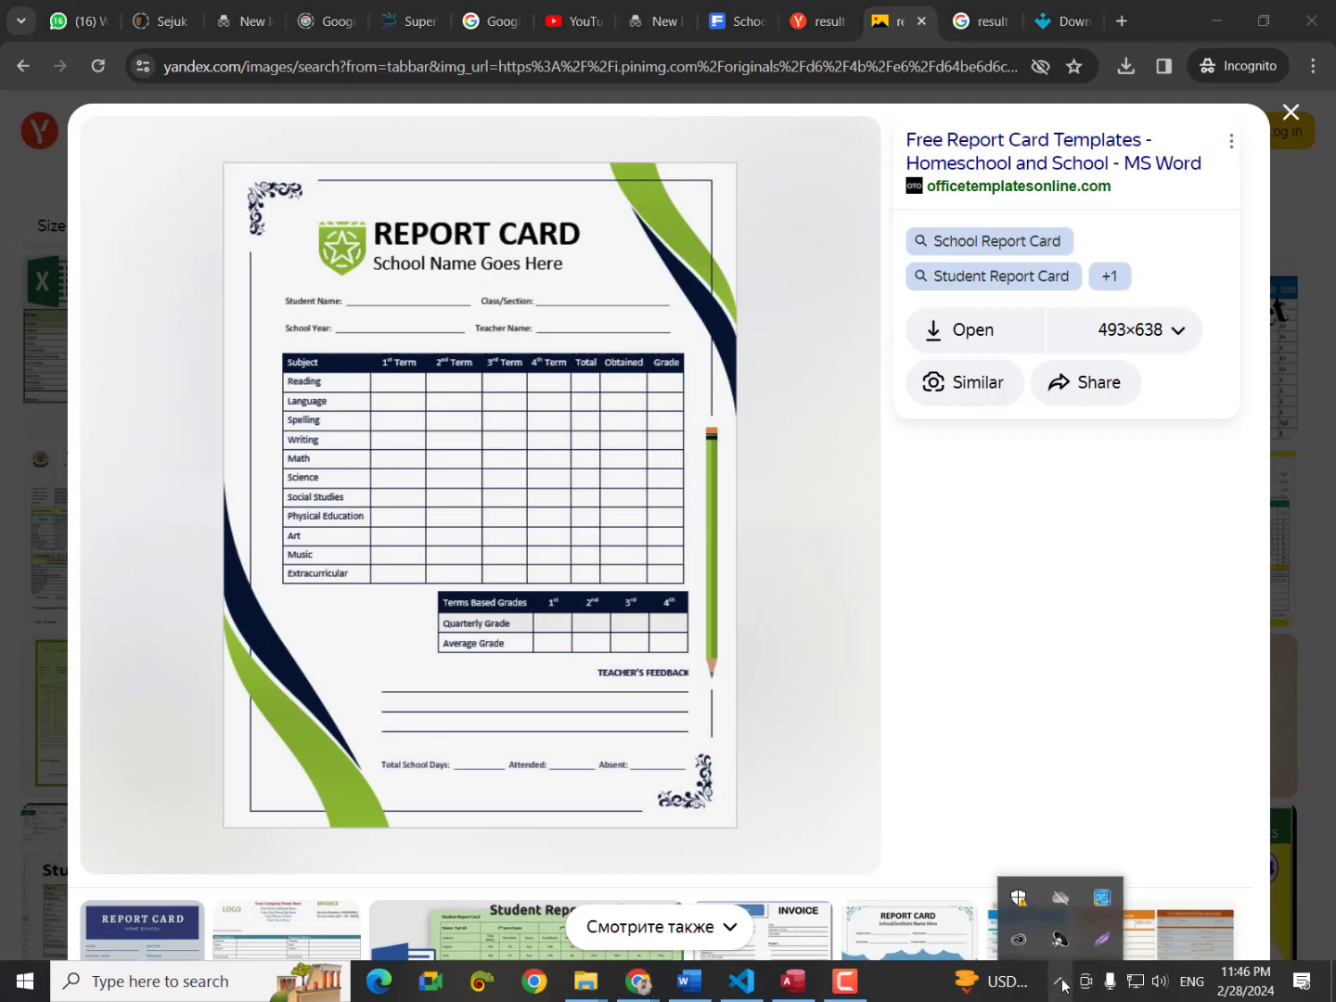
Capture the template's wave edge with Lightshot and copy it.
left_click(1105, 950)
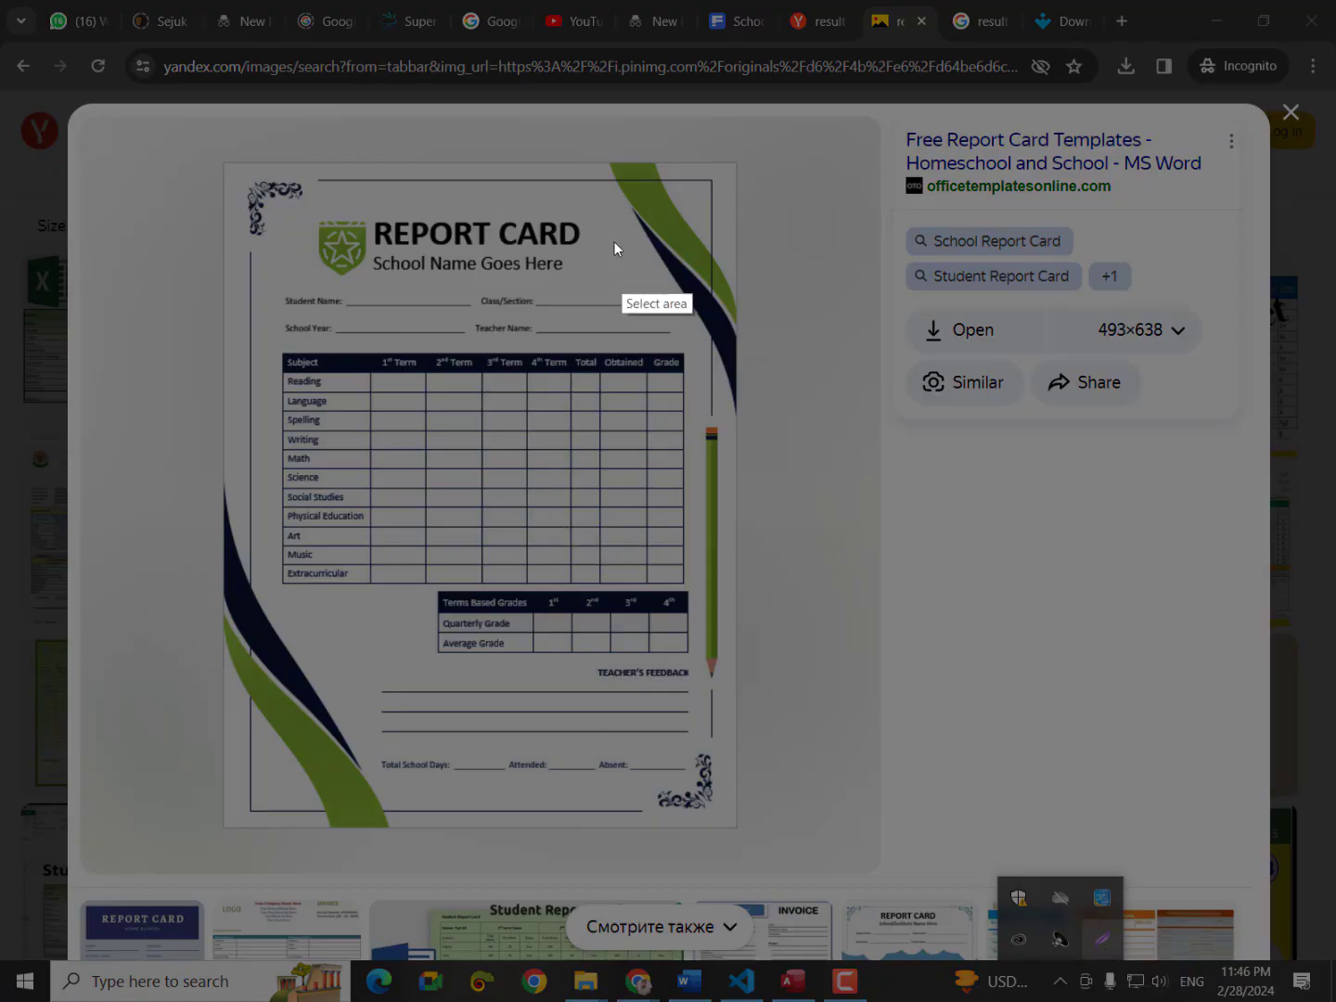
left_click_drag(595, 137, 764, 422)
left_click(699, 439)
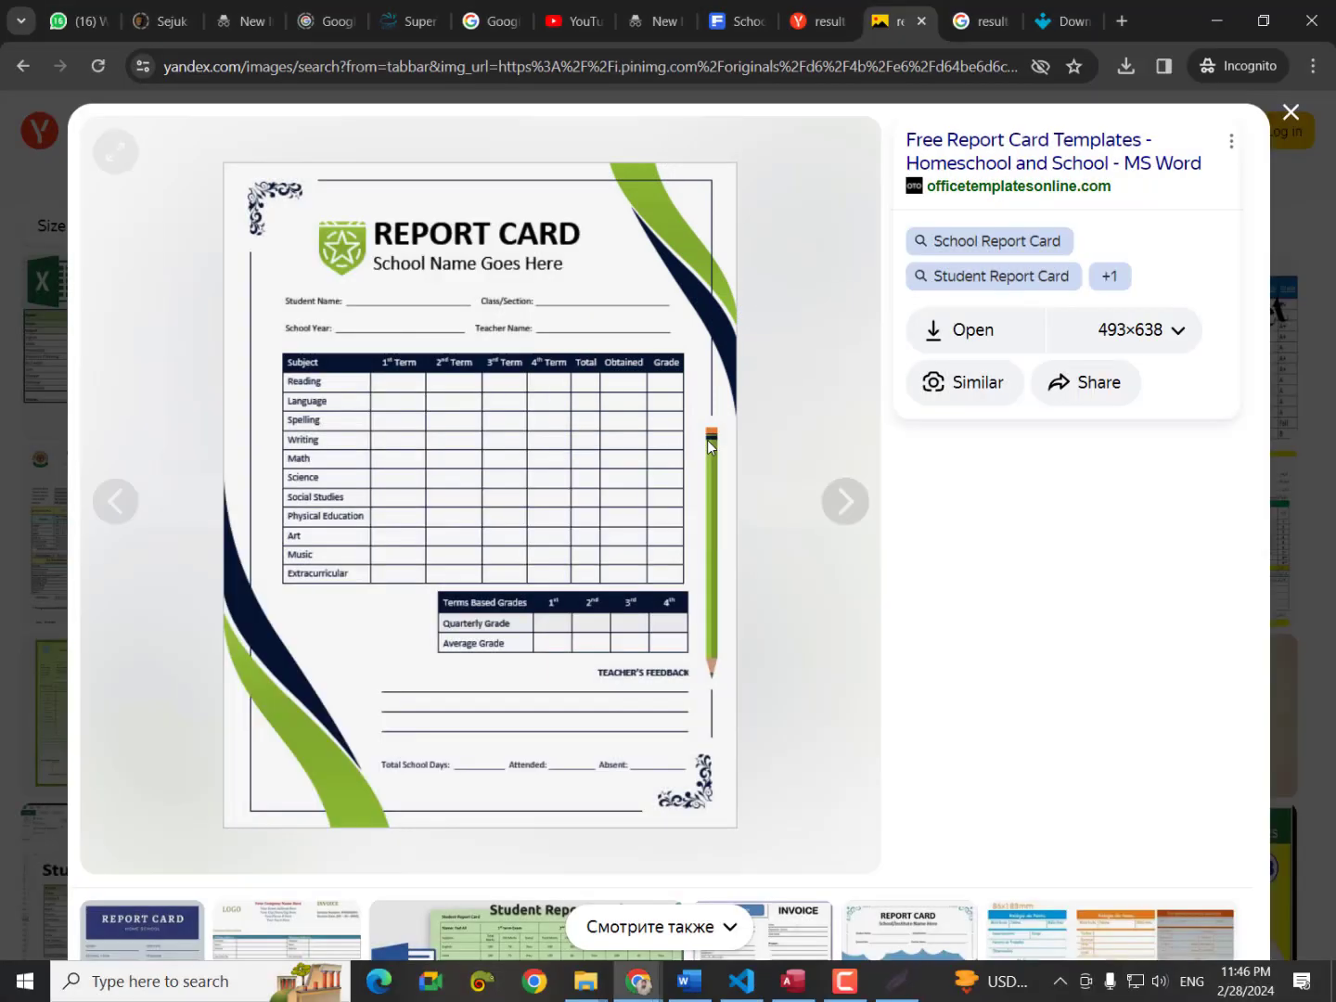
Open Yandex Images in a new tab and search by the pasted wave capture.
left_click(1127, 24)
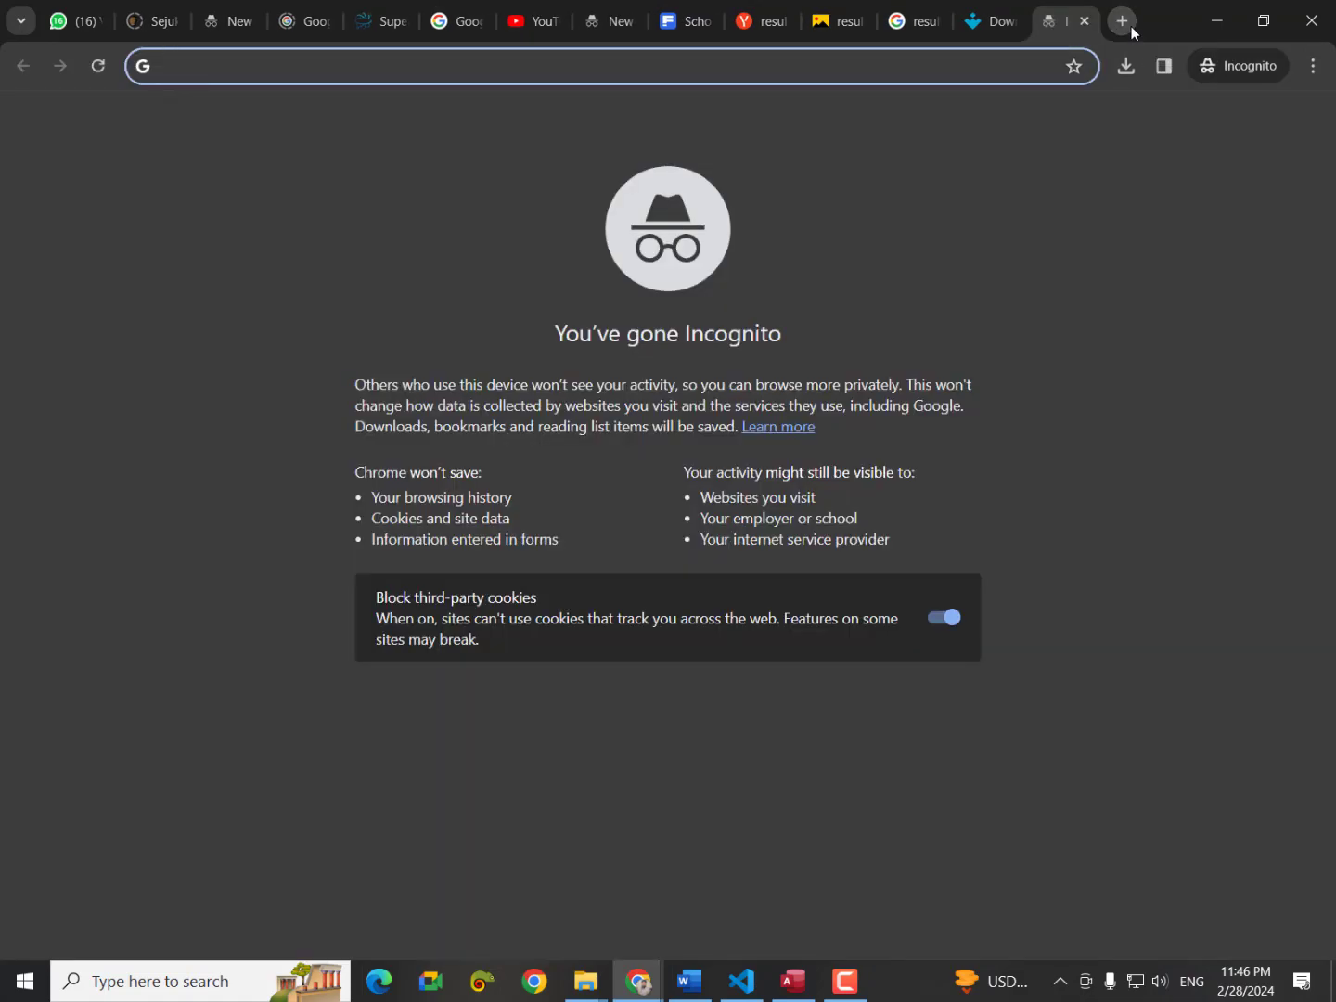
type("yandex")
key("Return")
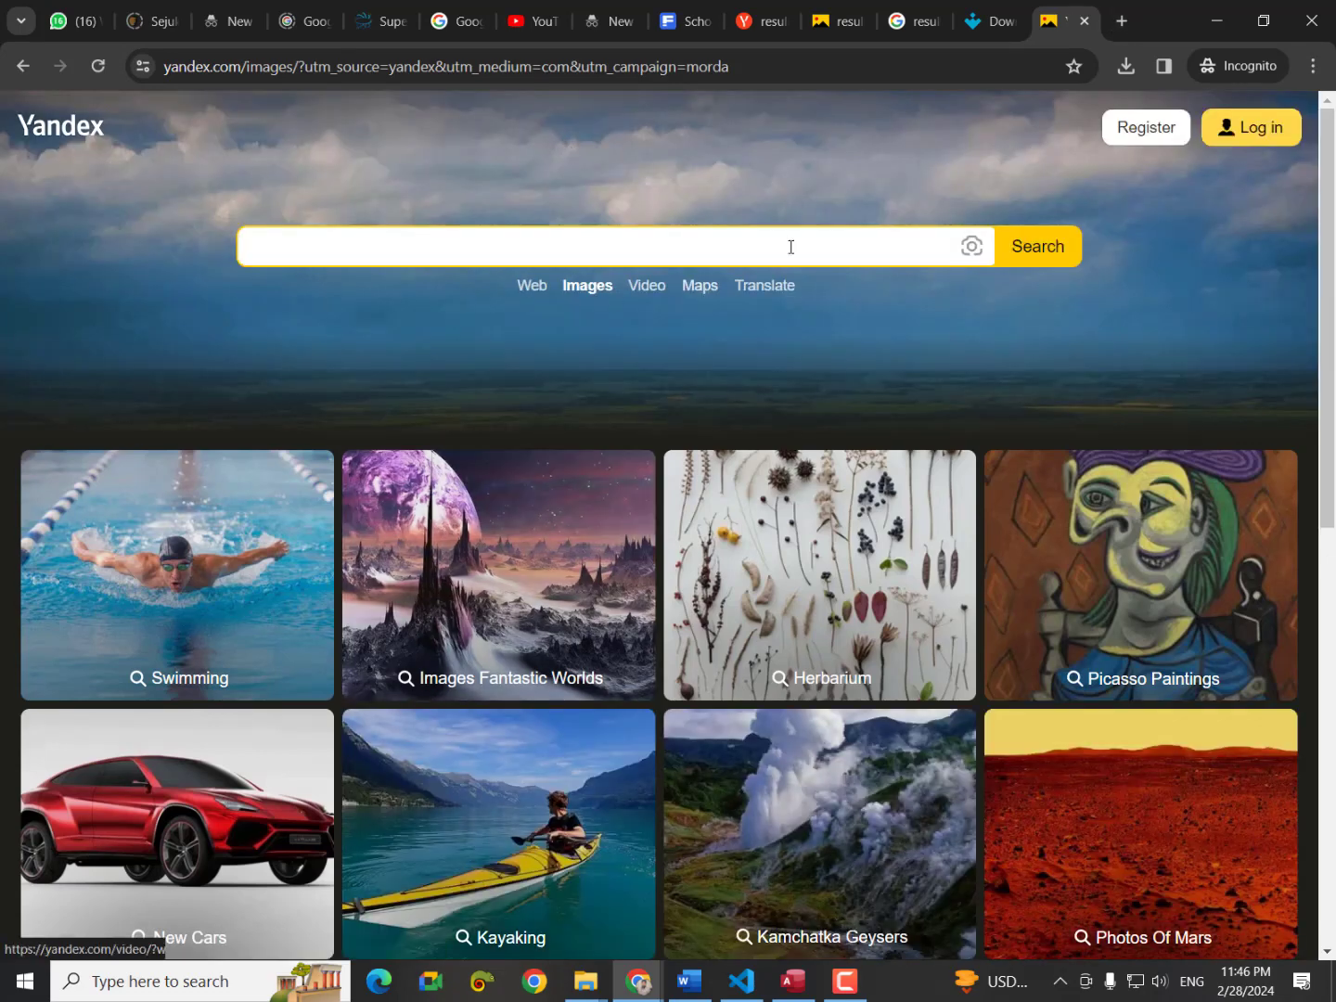
left_click(971, 247)
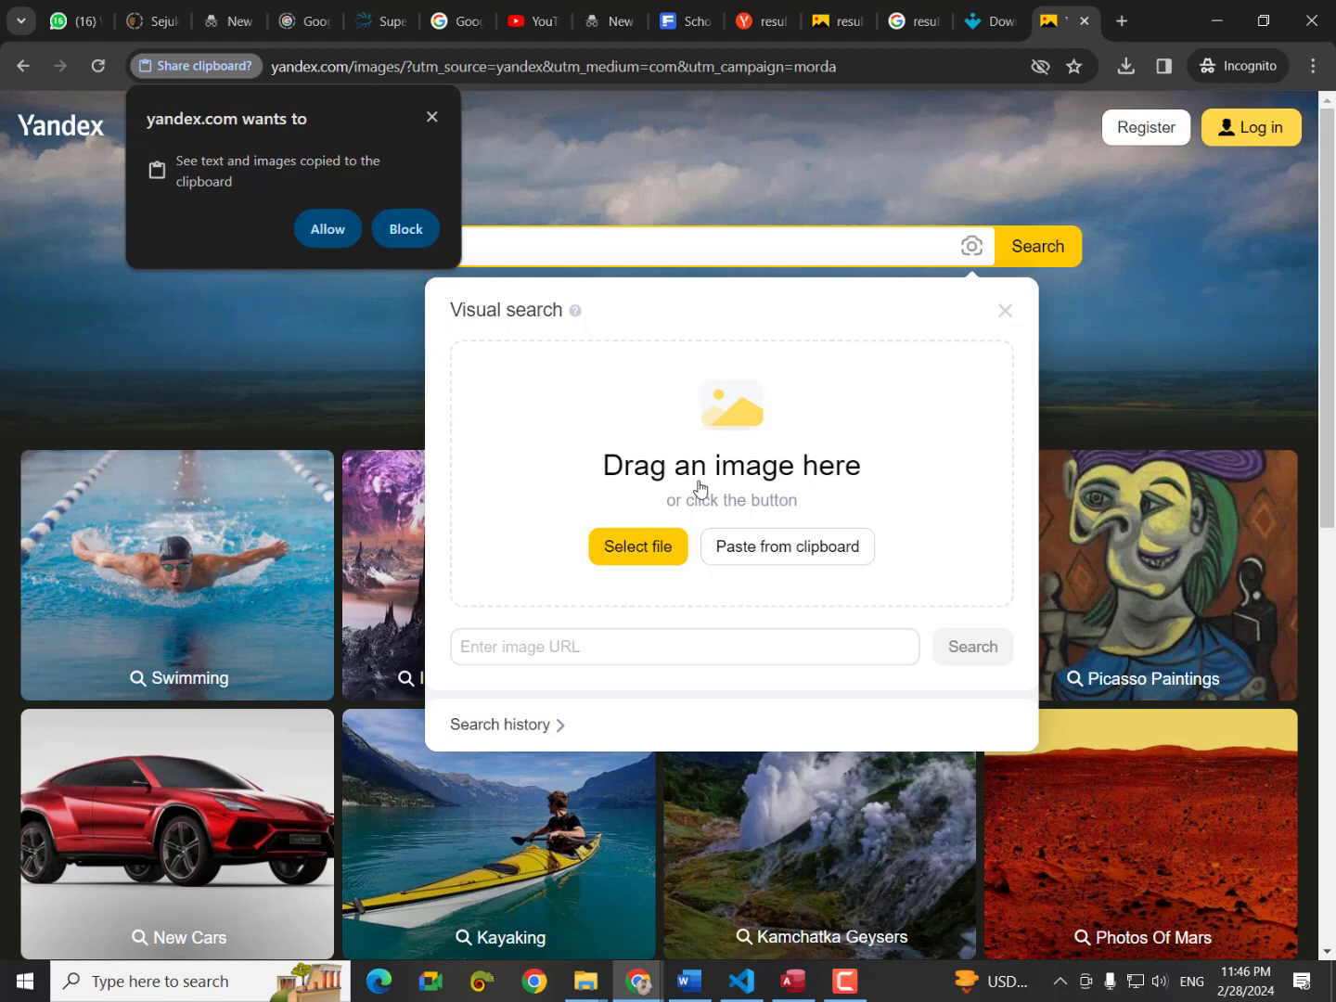
left_click(431, 116)
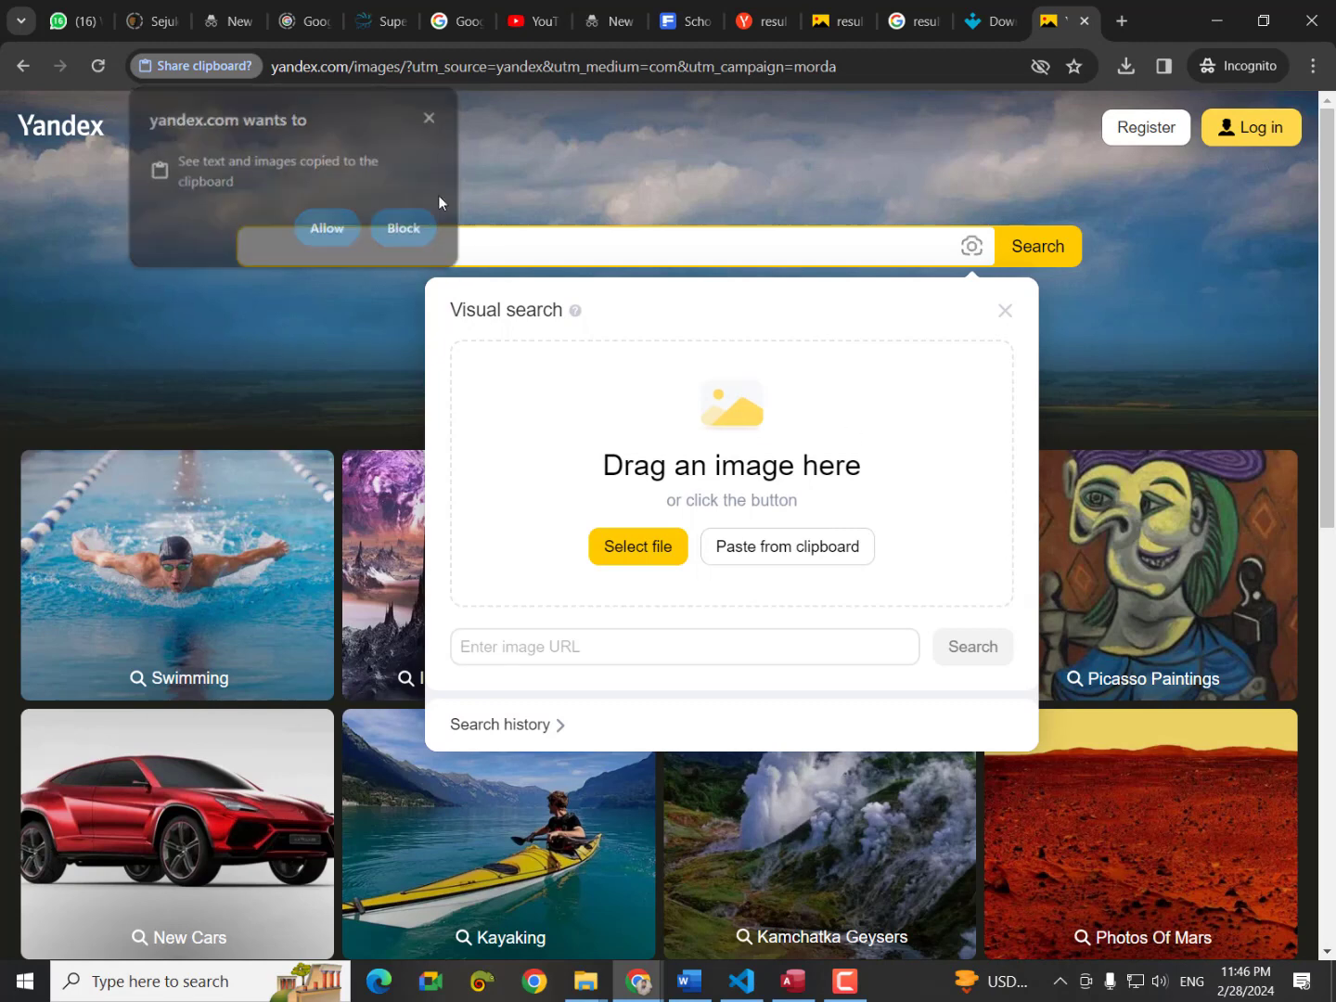
left_click(587, 650)
key("ctrl+v")
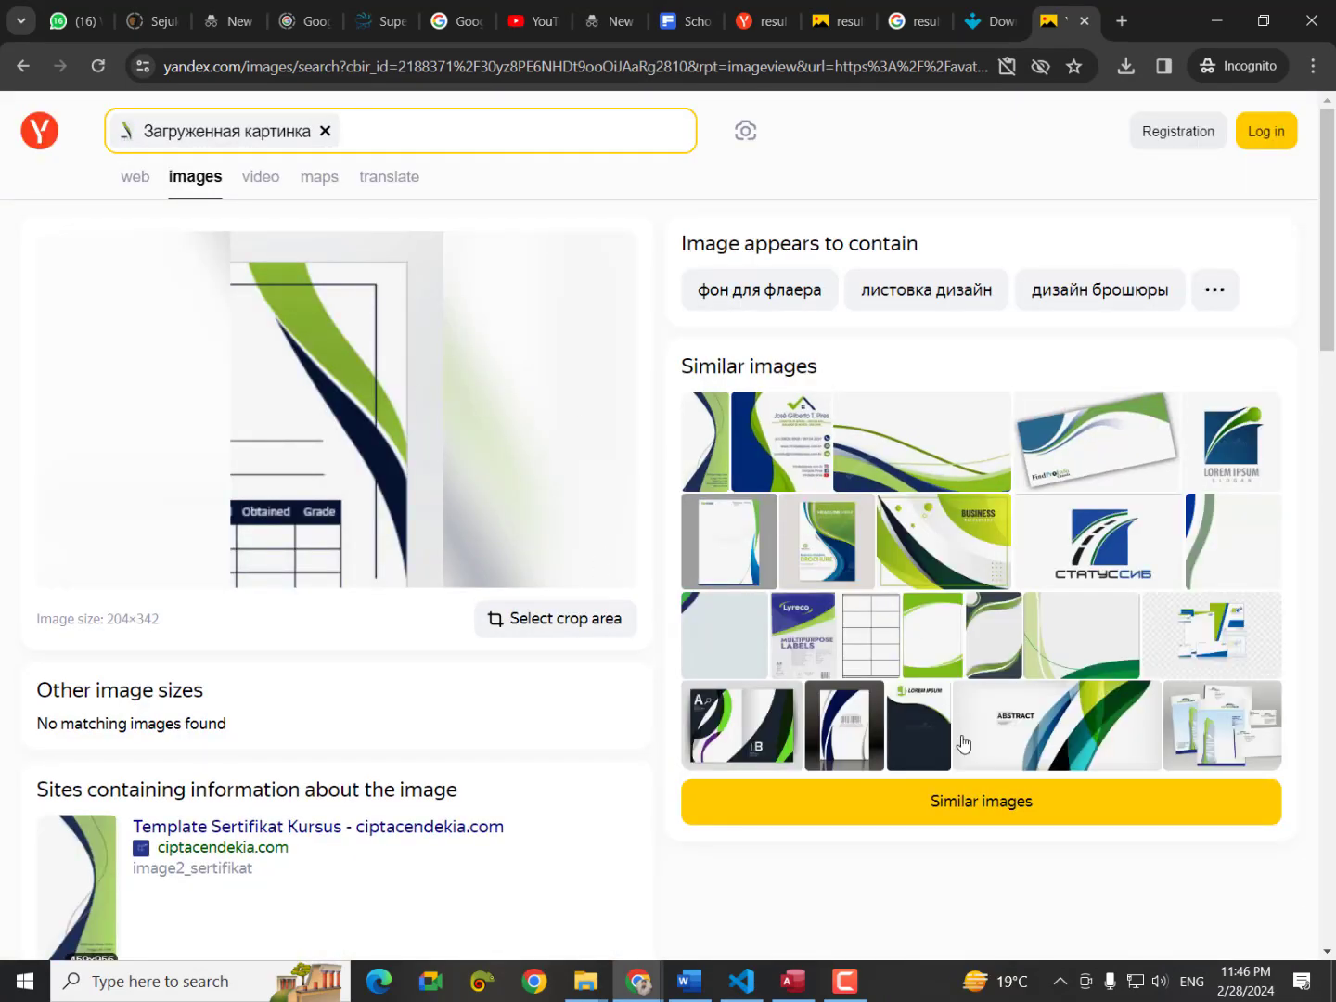
Expand the similar-image results and open the yellow-green swoosh image.
left_click(851, 798)
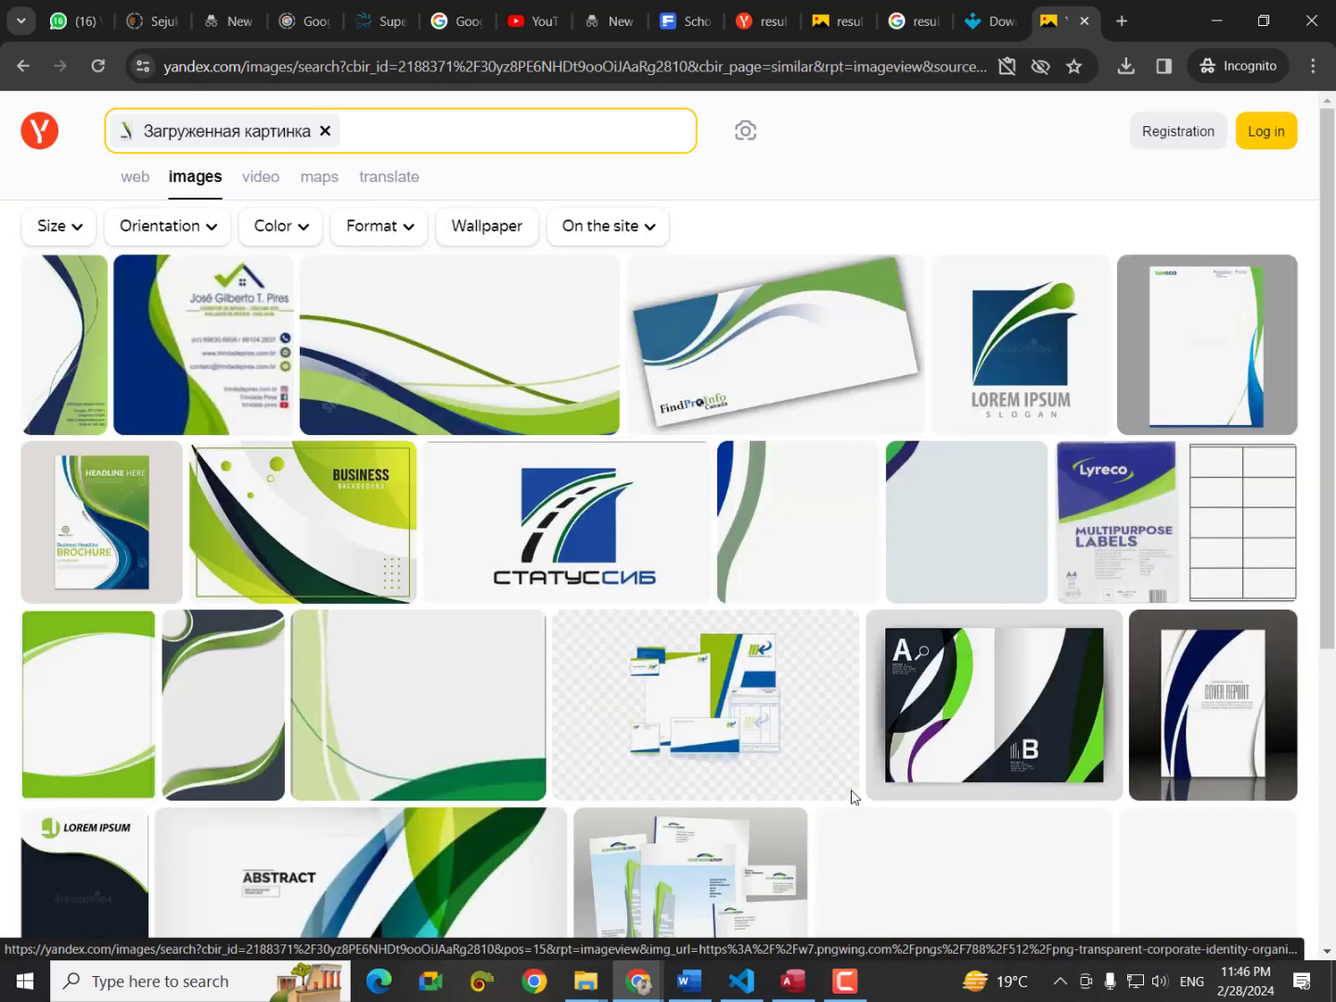
mouse_move(438, 362)
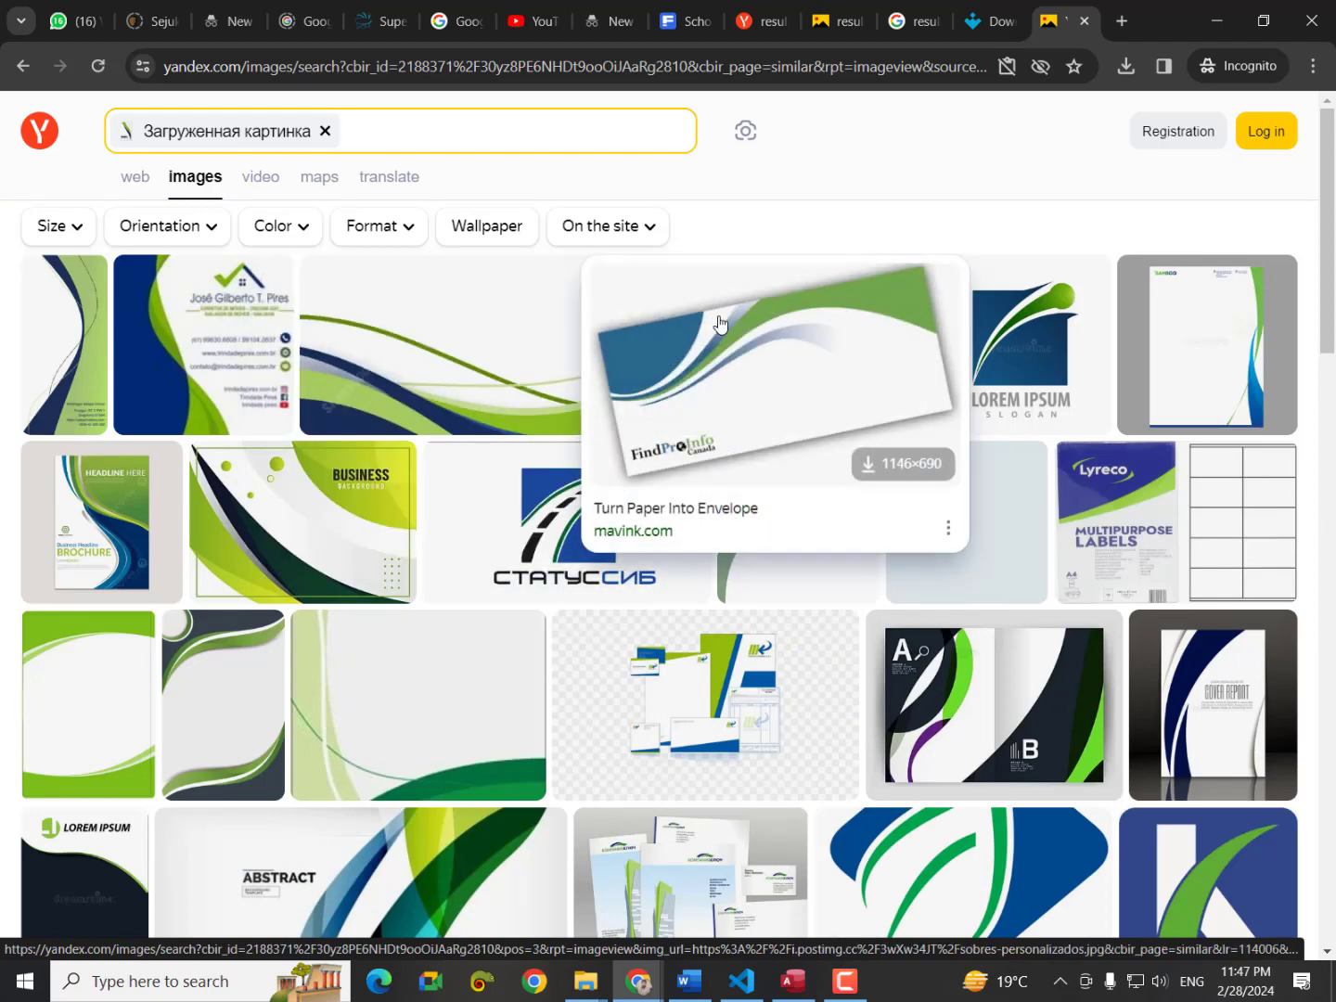
scroll(224, 404, "down", 3)
mouse_move(224, 404)
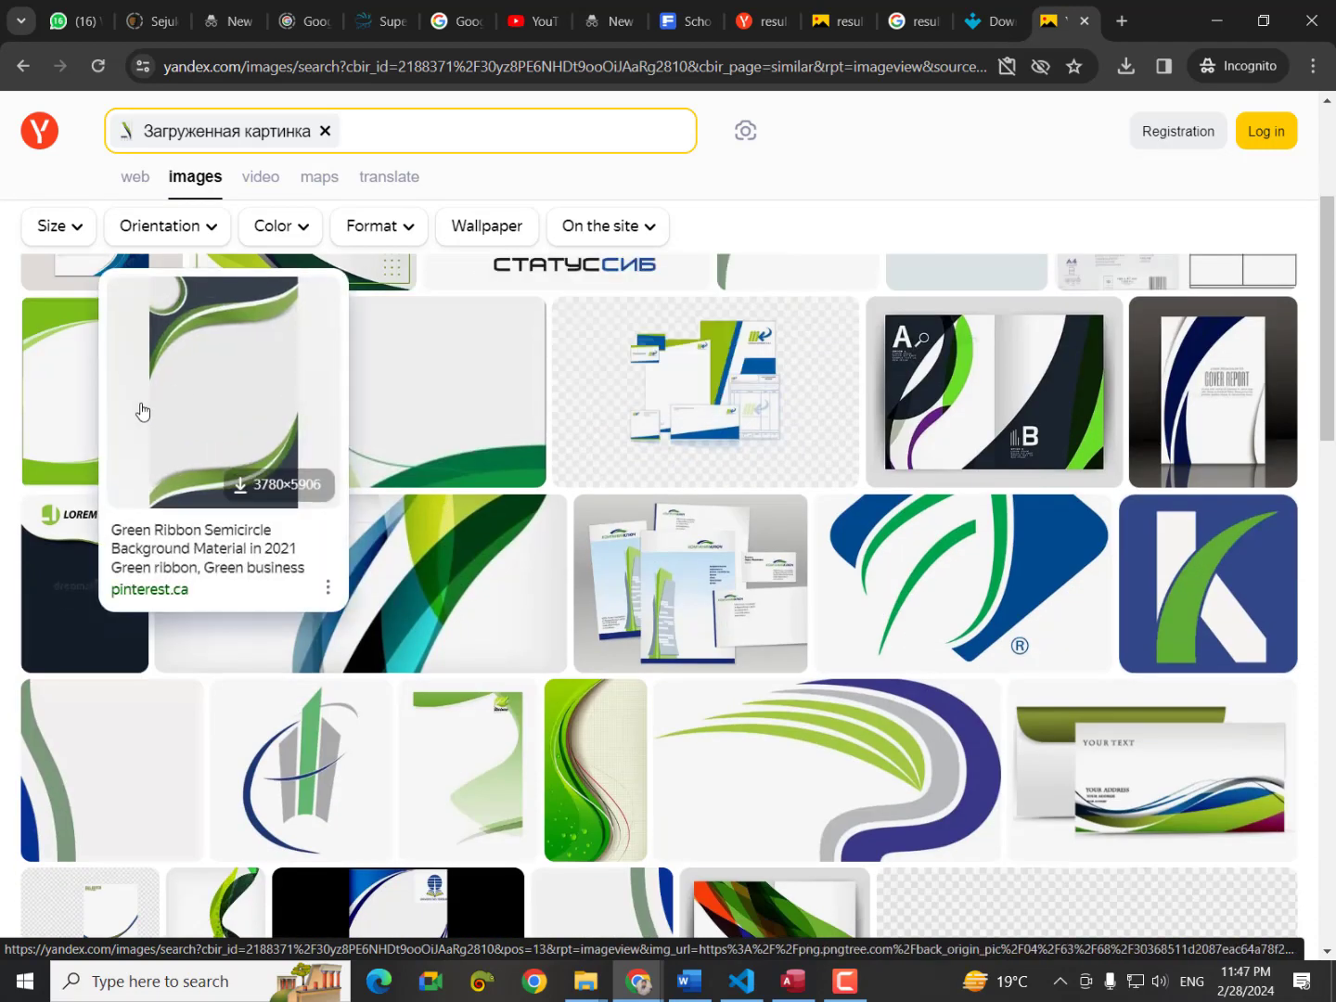
scroll(656, 626, "down", 2)
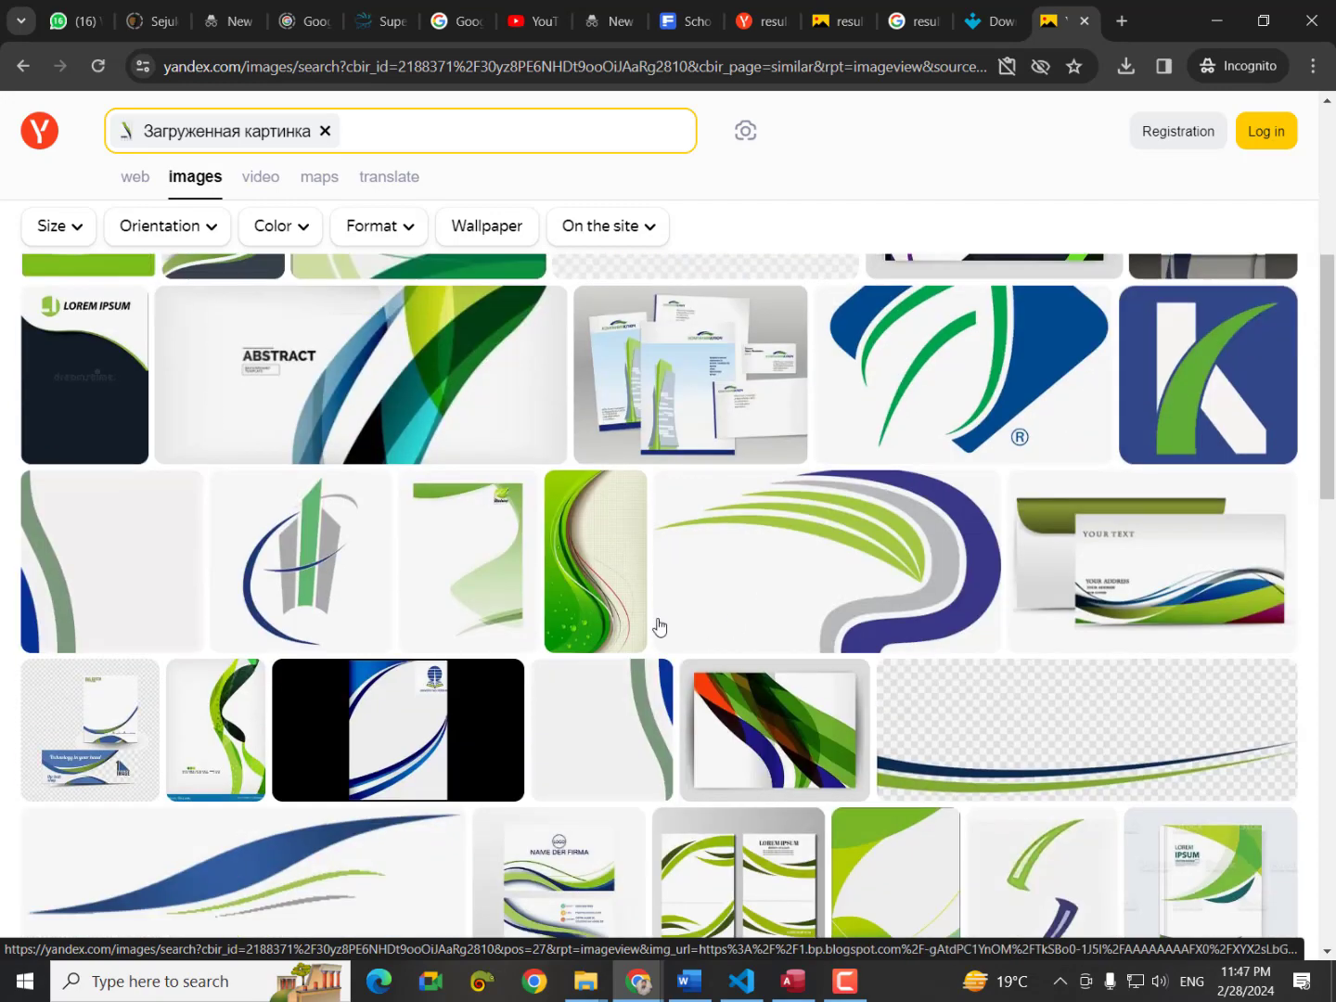
mouse_move(1039, 668)
scroll(1031, 680, "down", 1)
scroll(943, 661, "down", 3)
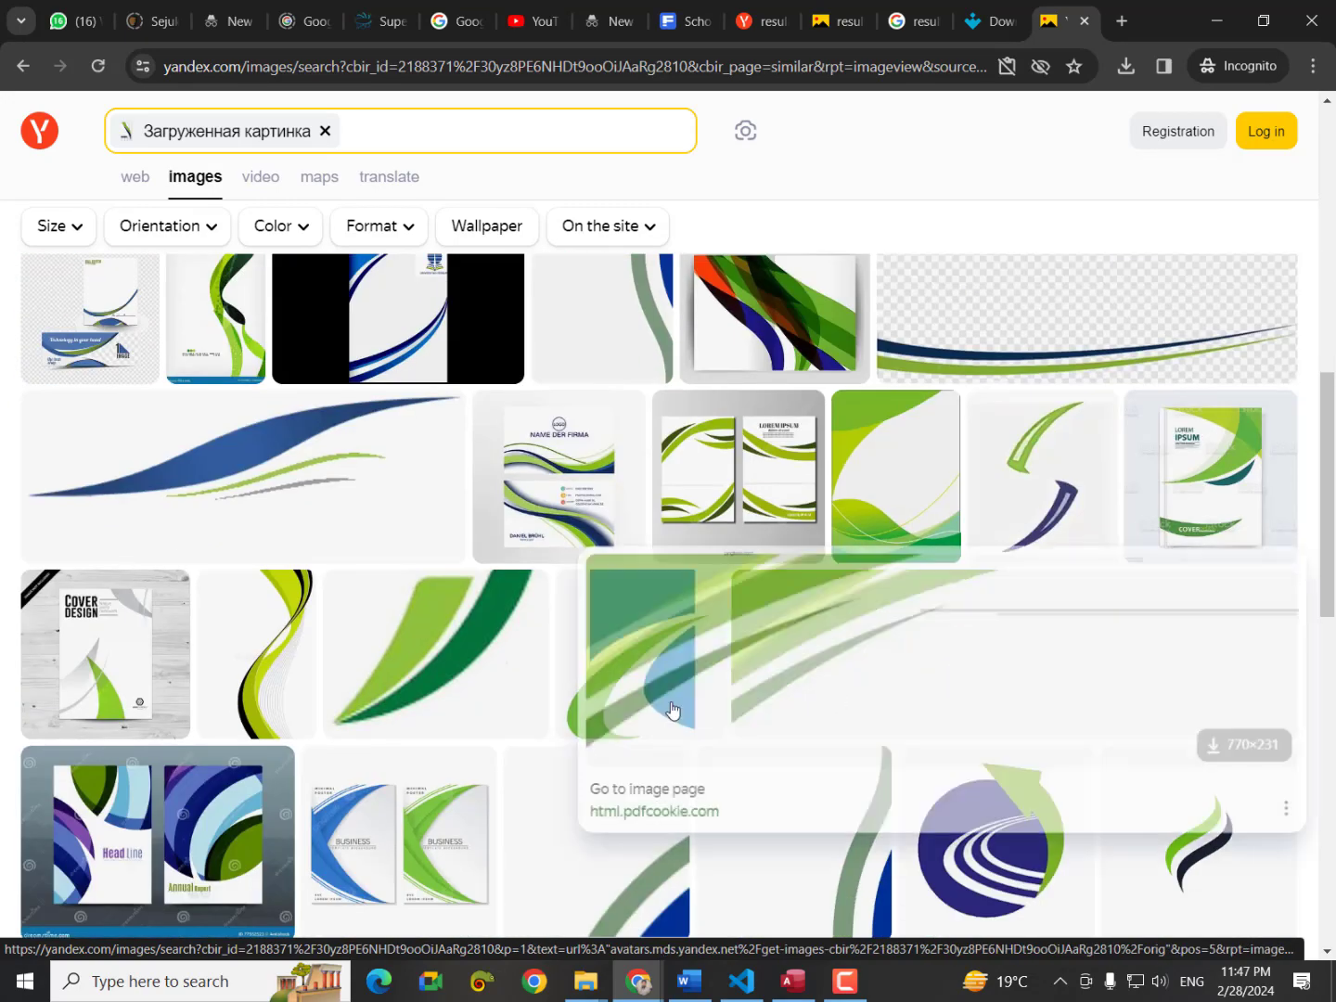
mouse_move(307, 614)
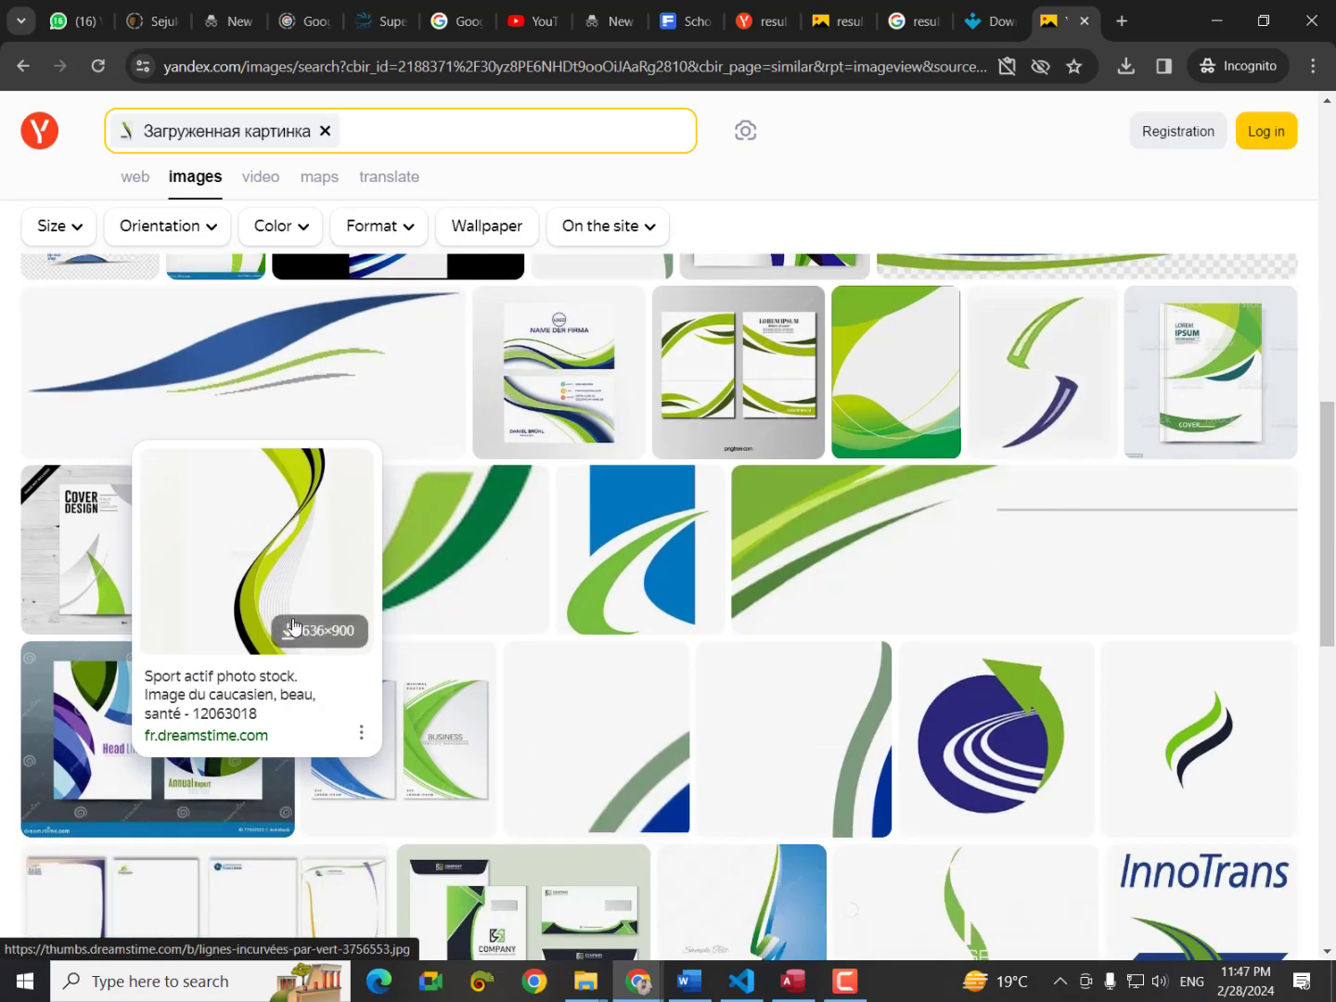
left_click(289, 540)
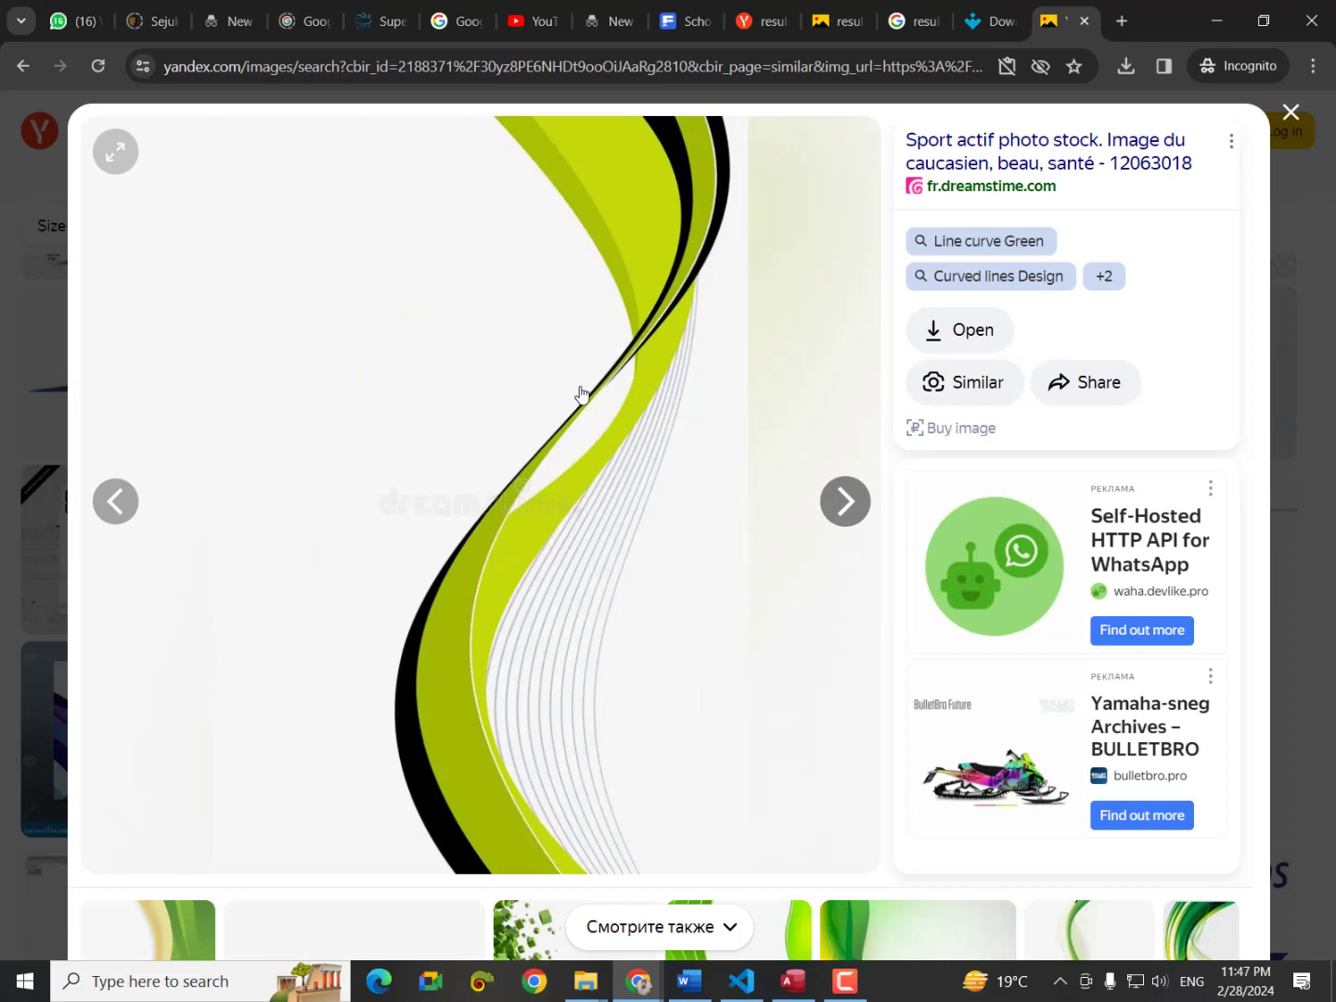
Browse on to the green waves image and open the wide green wave banner.
scroll(621, 389, "down", 4)
scroll(564, 533, "up", 3)
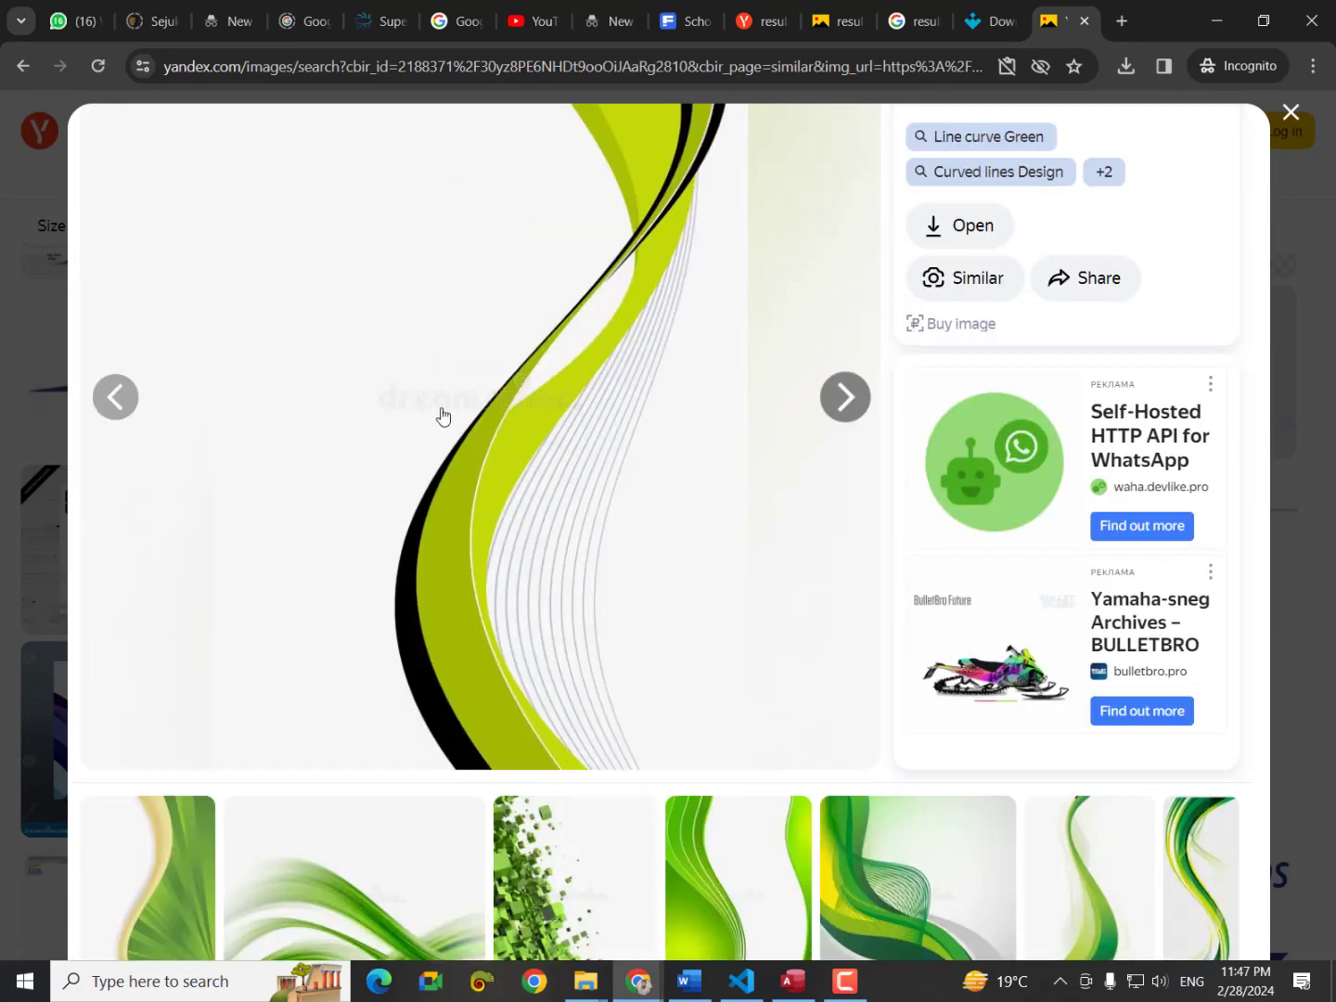
scroll(575, 498, "down", 5)
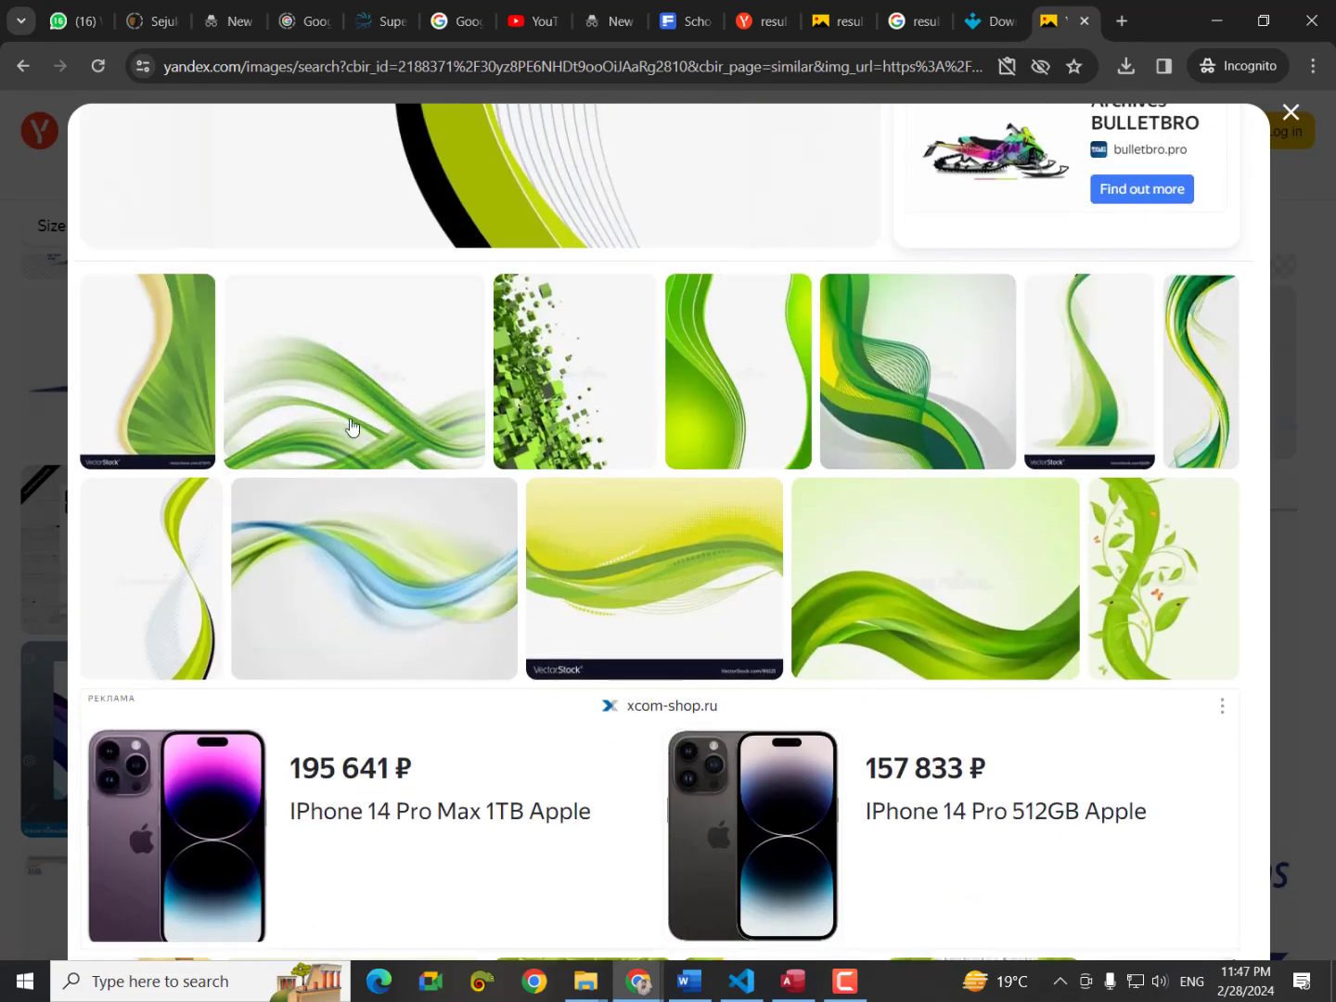
scroll(350, 457, "up", 1)
left_click(334, 508)
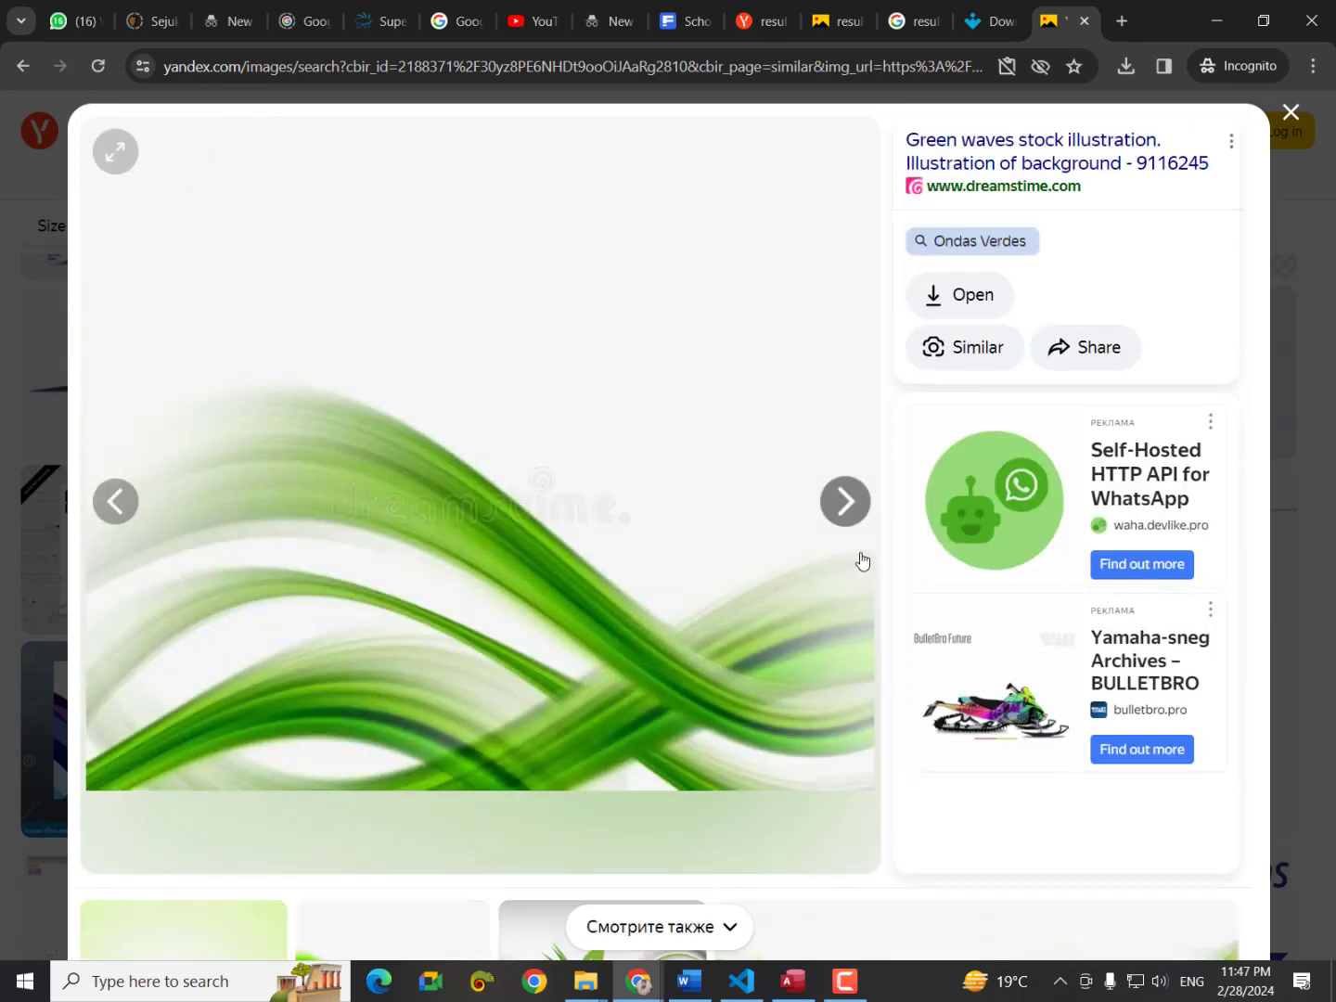
scroll(703, 569, "down", 5)
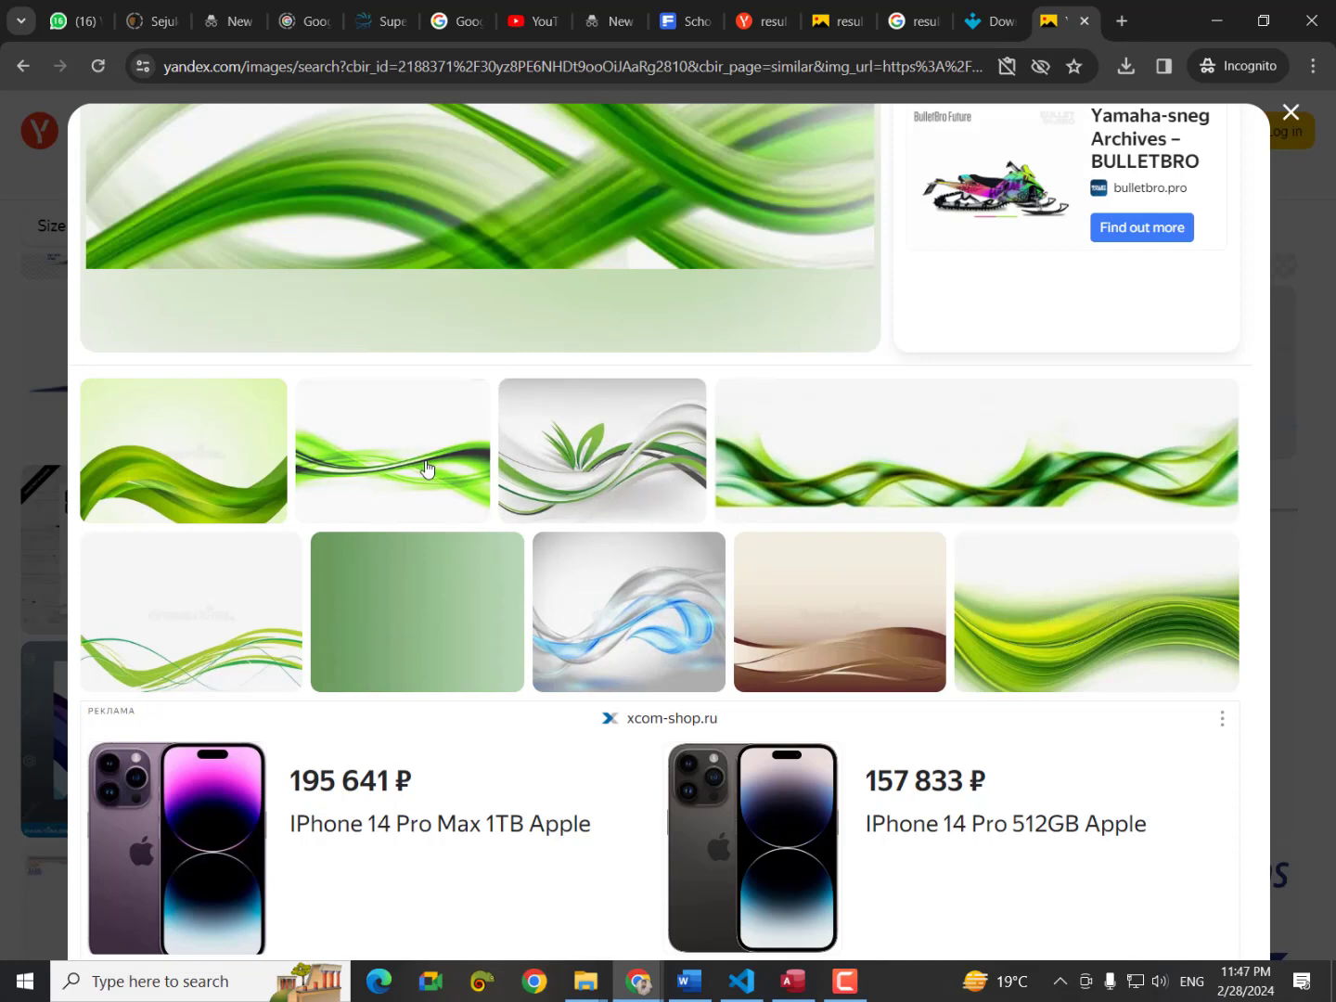
left_click(859, 506)
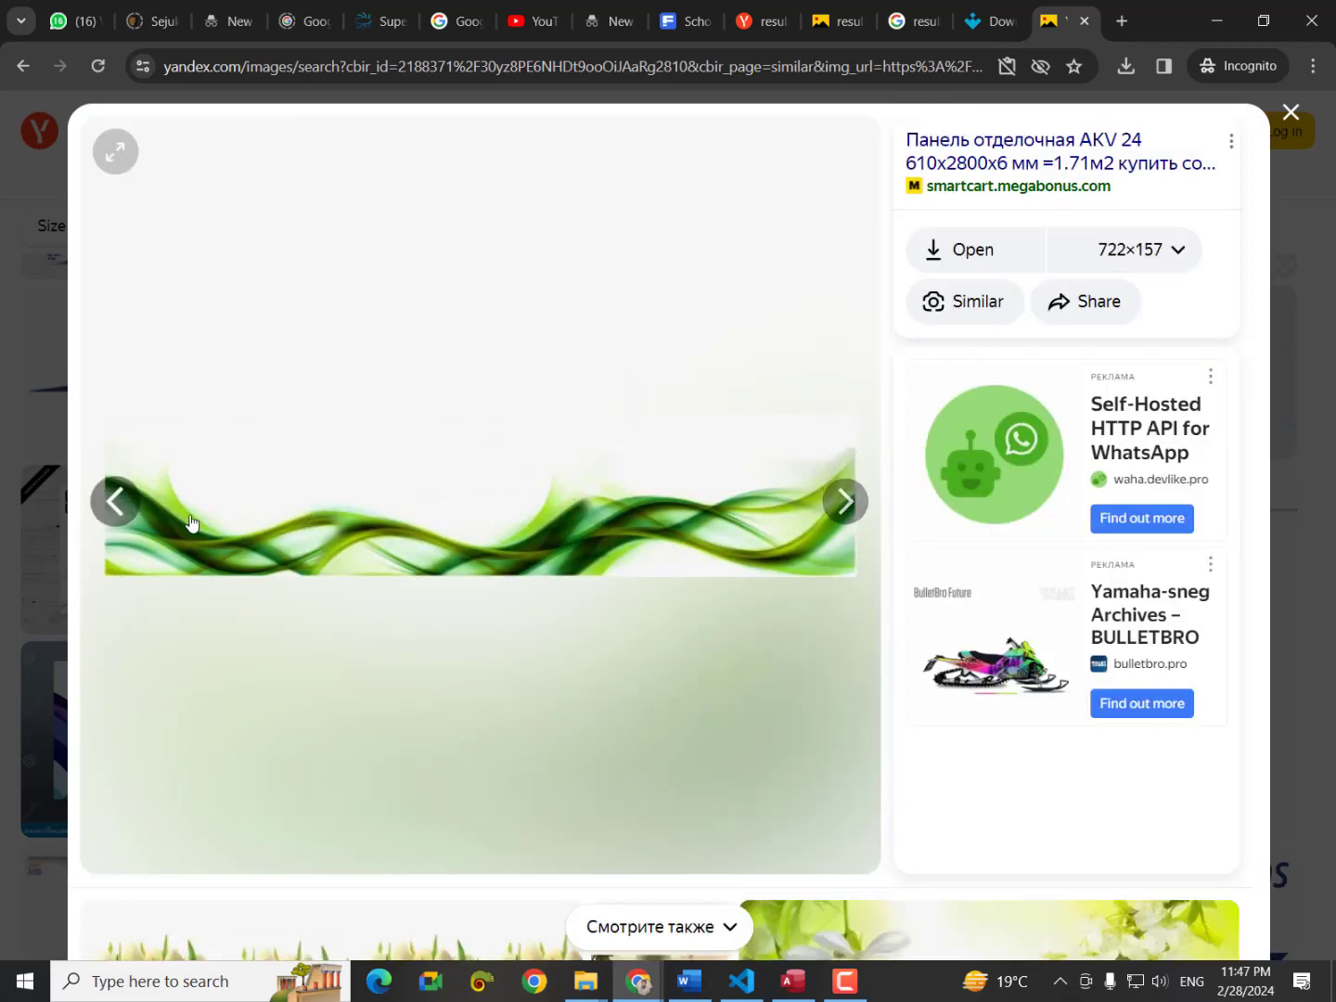
Save the wide green wave banner to the Desktop as panel_otdelochnaya_akv_24_610h2800h6_mm_171m2.jpg.
right_click(384, 525)
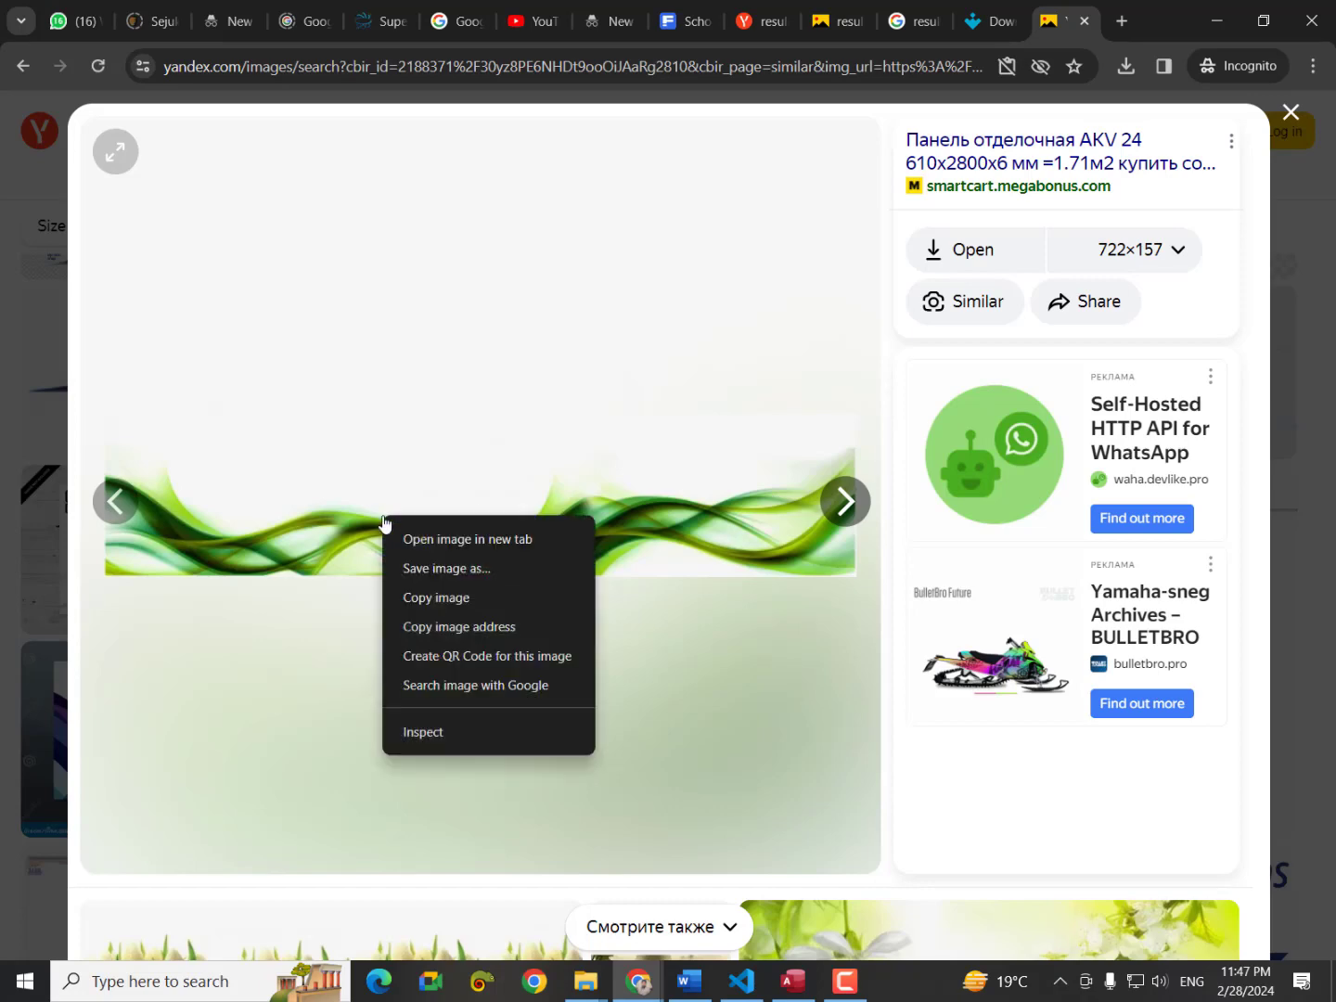
left_click(483, 559)
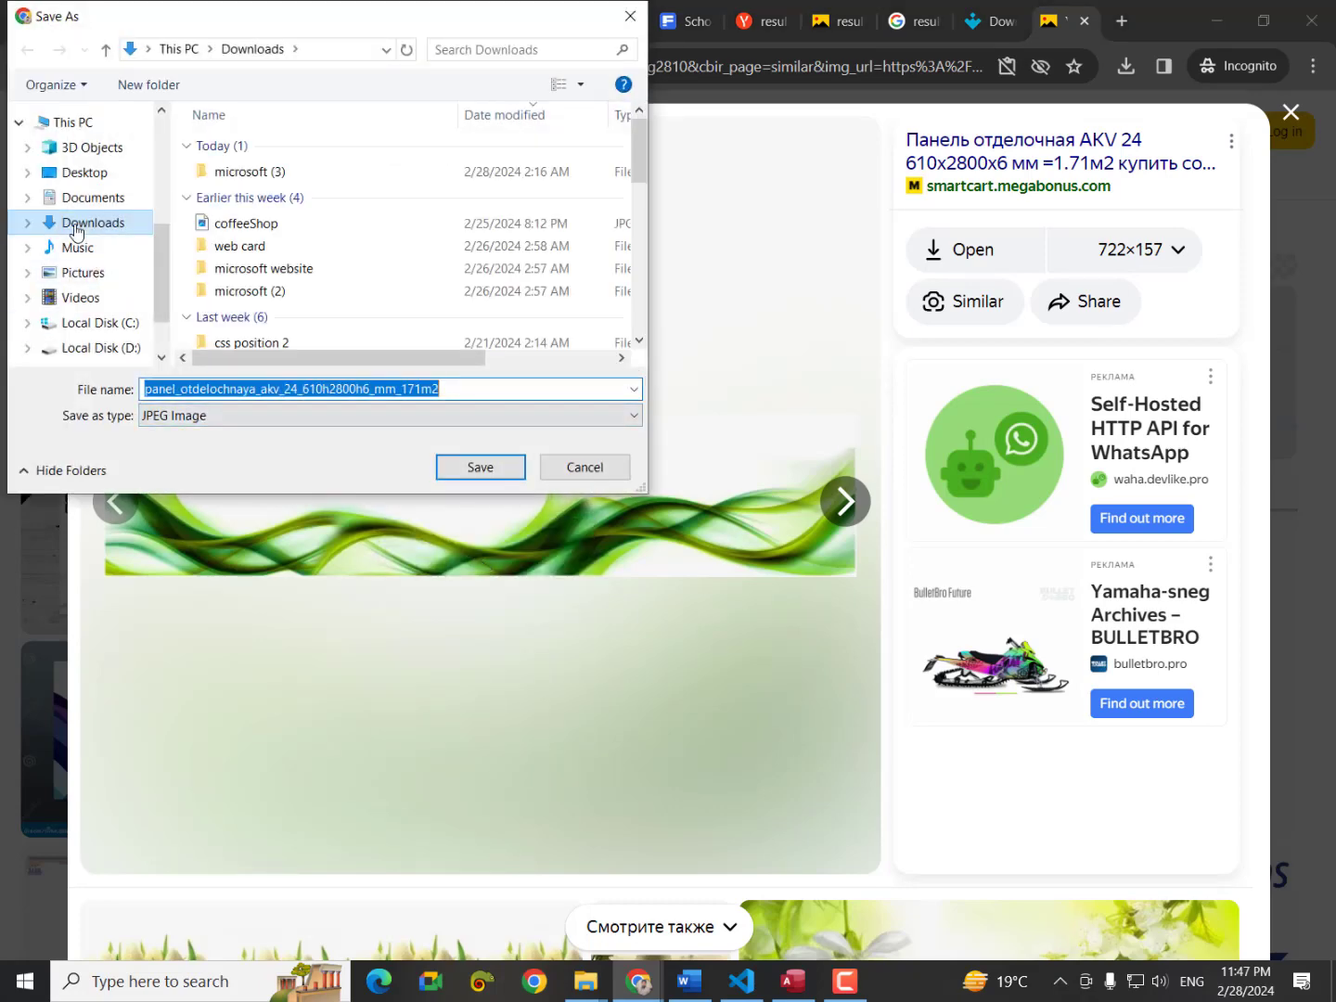
left_click(81, 170)
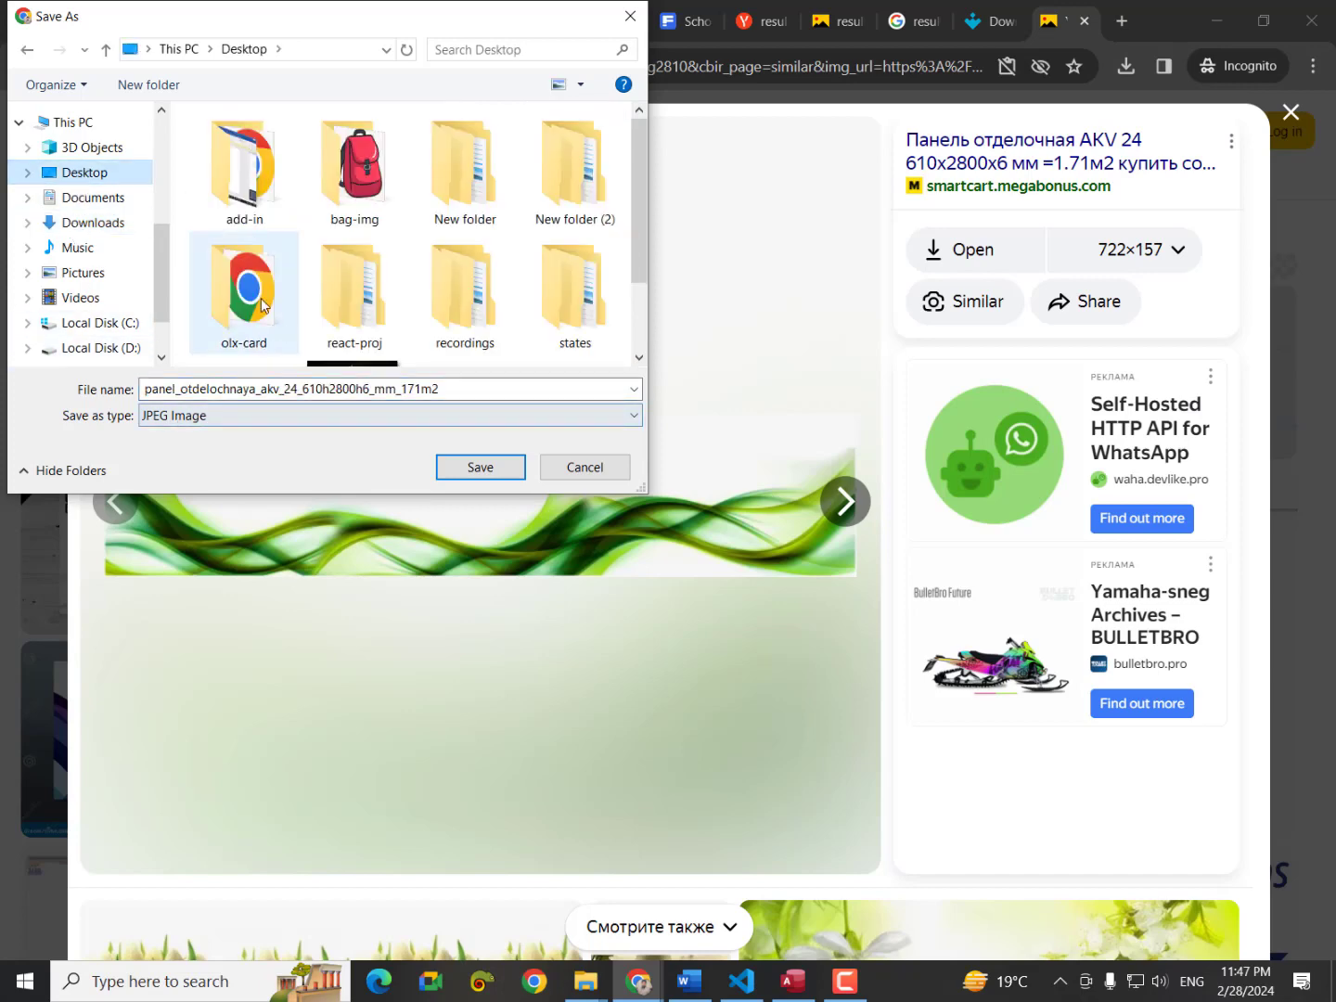
left_click(478, 467)
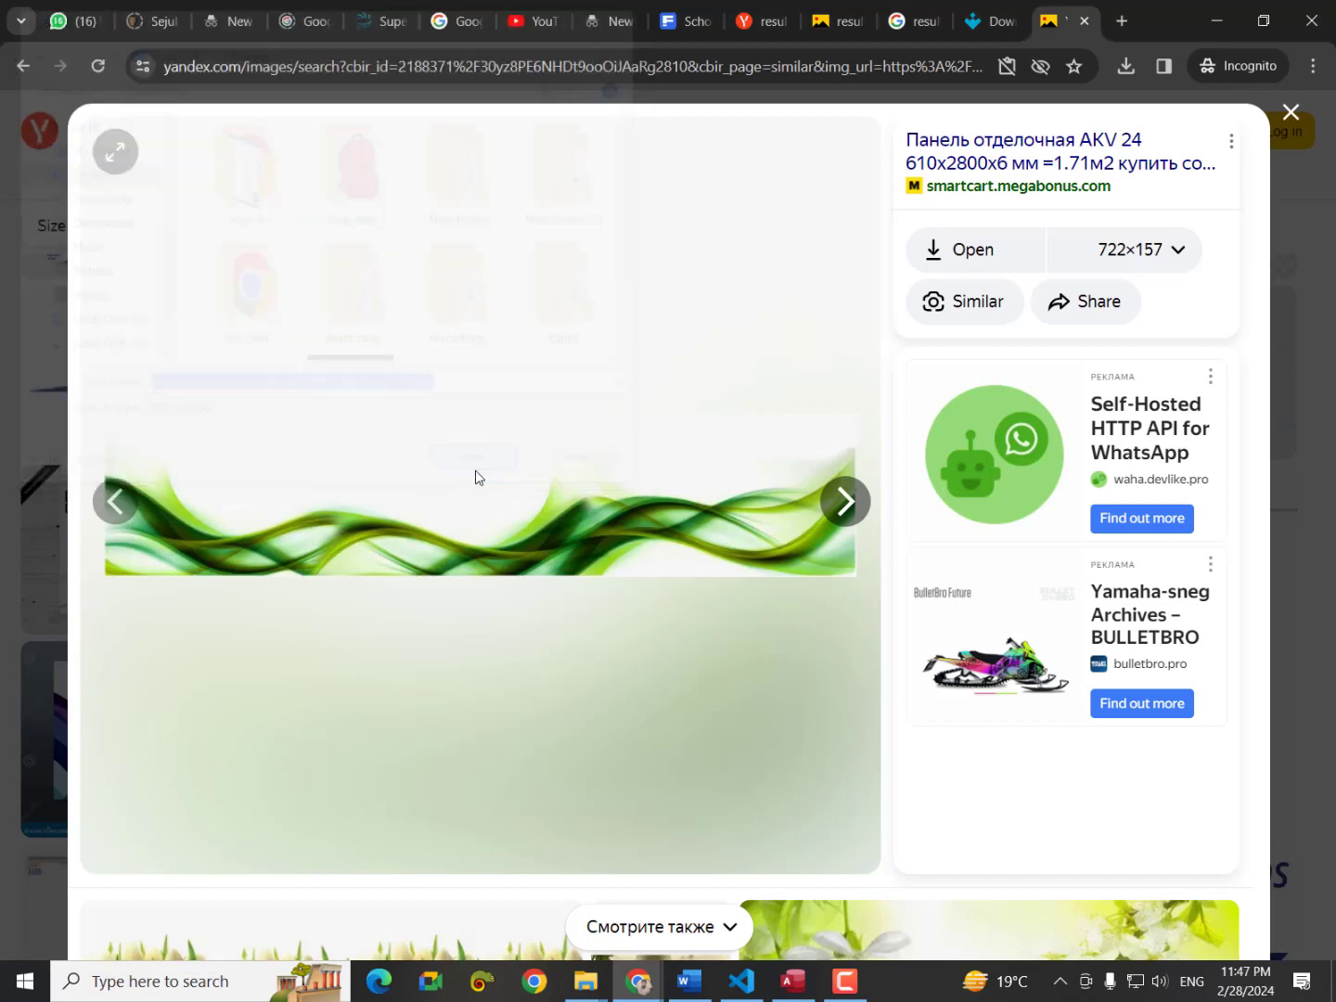
left_click(1119, 21)
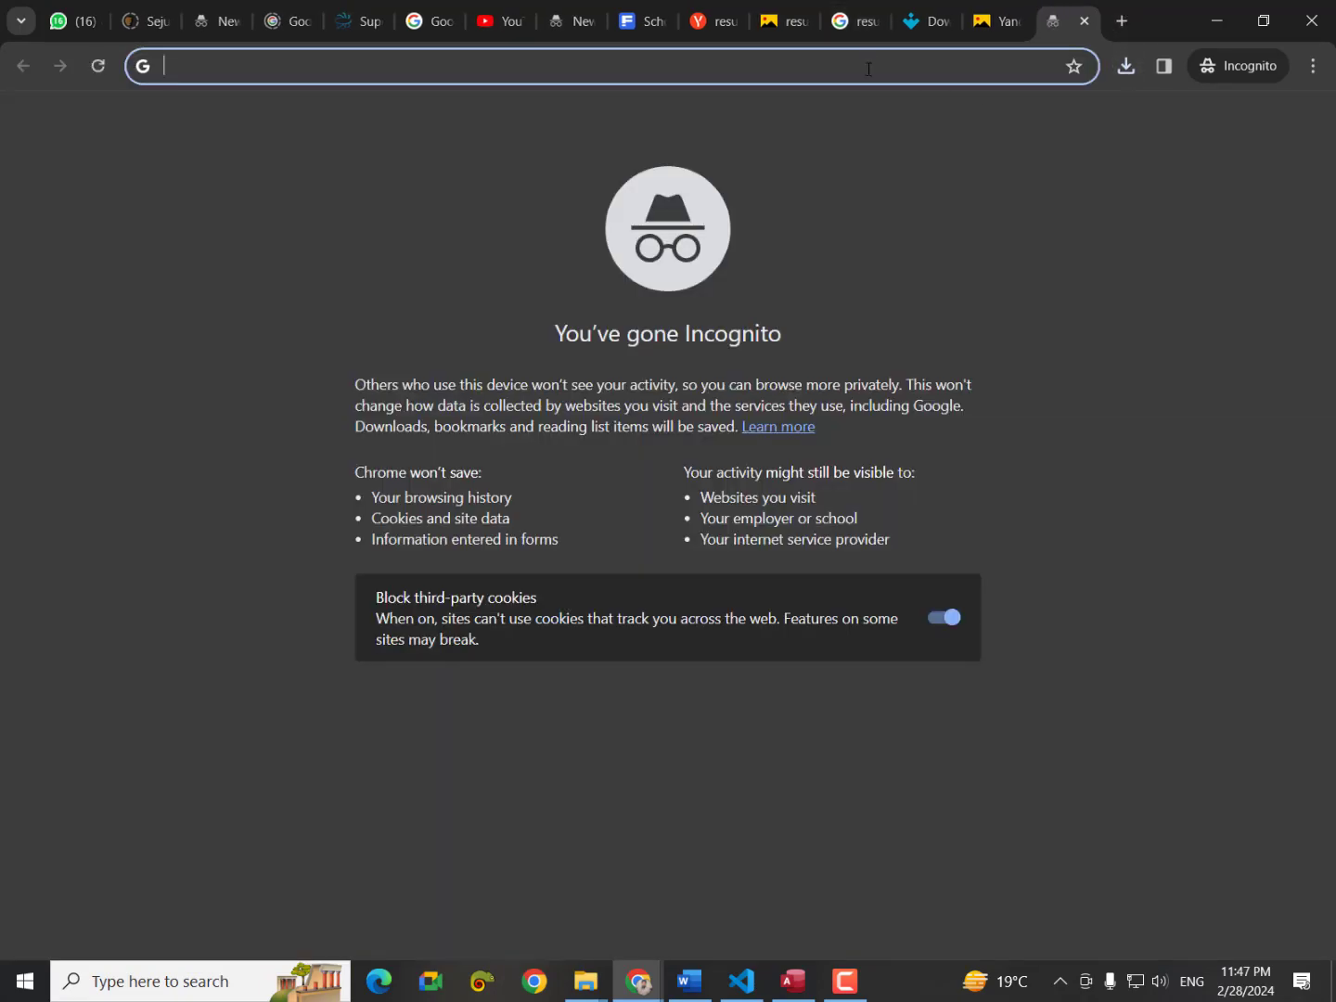
Search for 'background remover' and open the remove.bg site.
type("back")
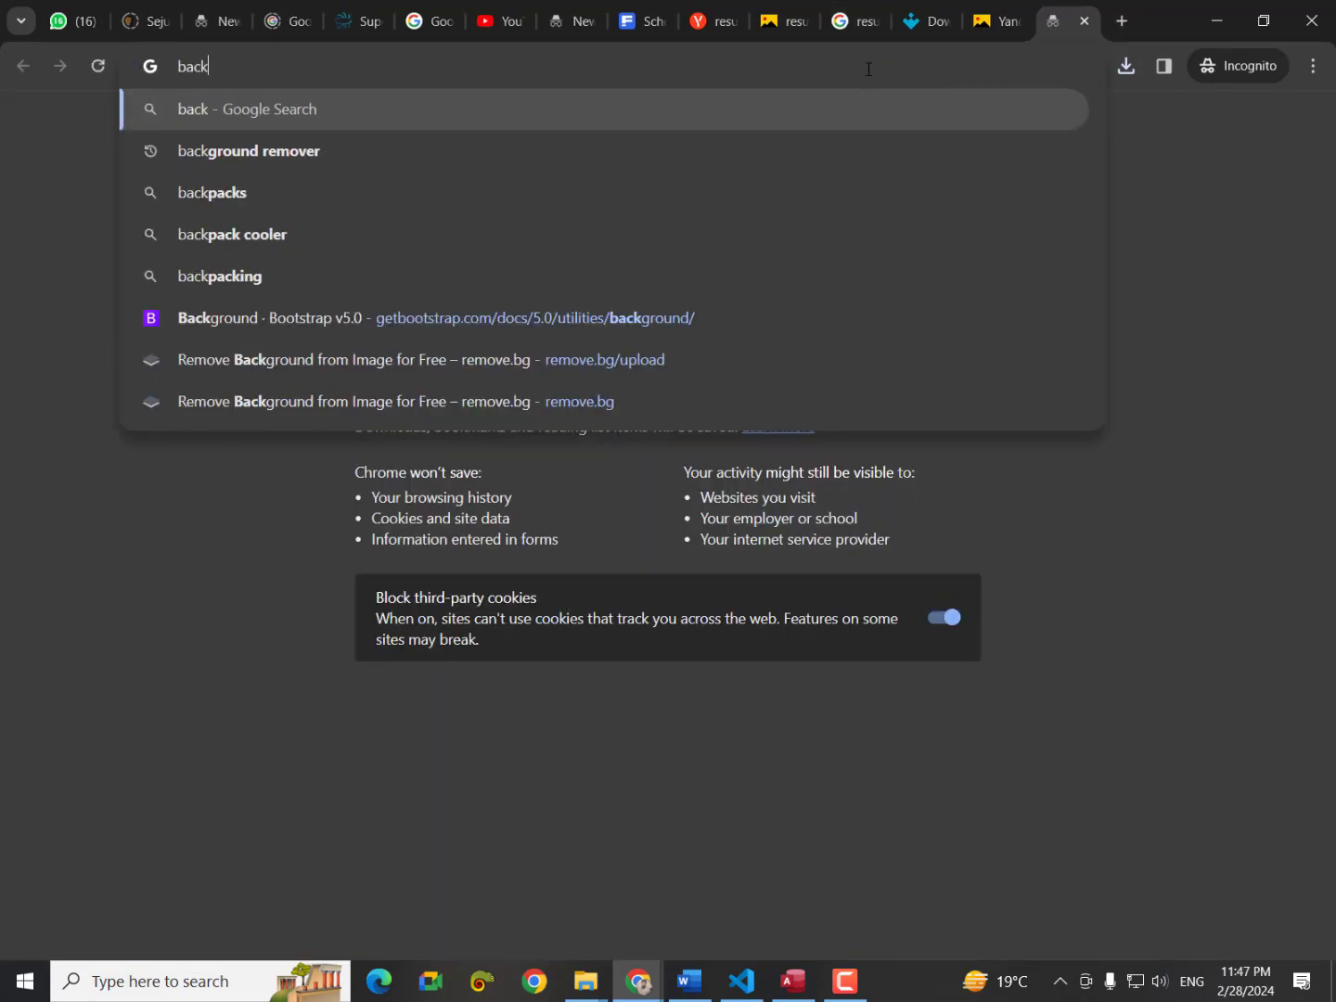
key("Down")
key("Return")
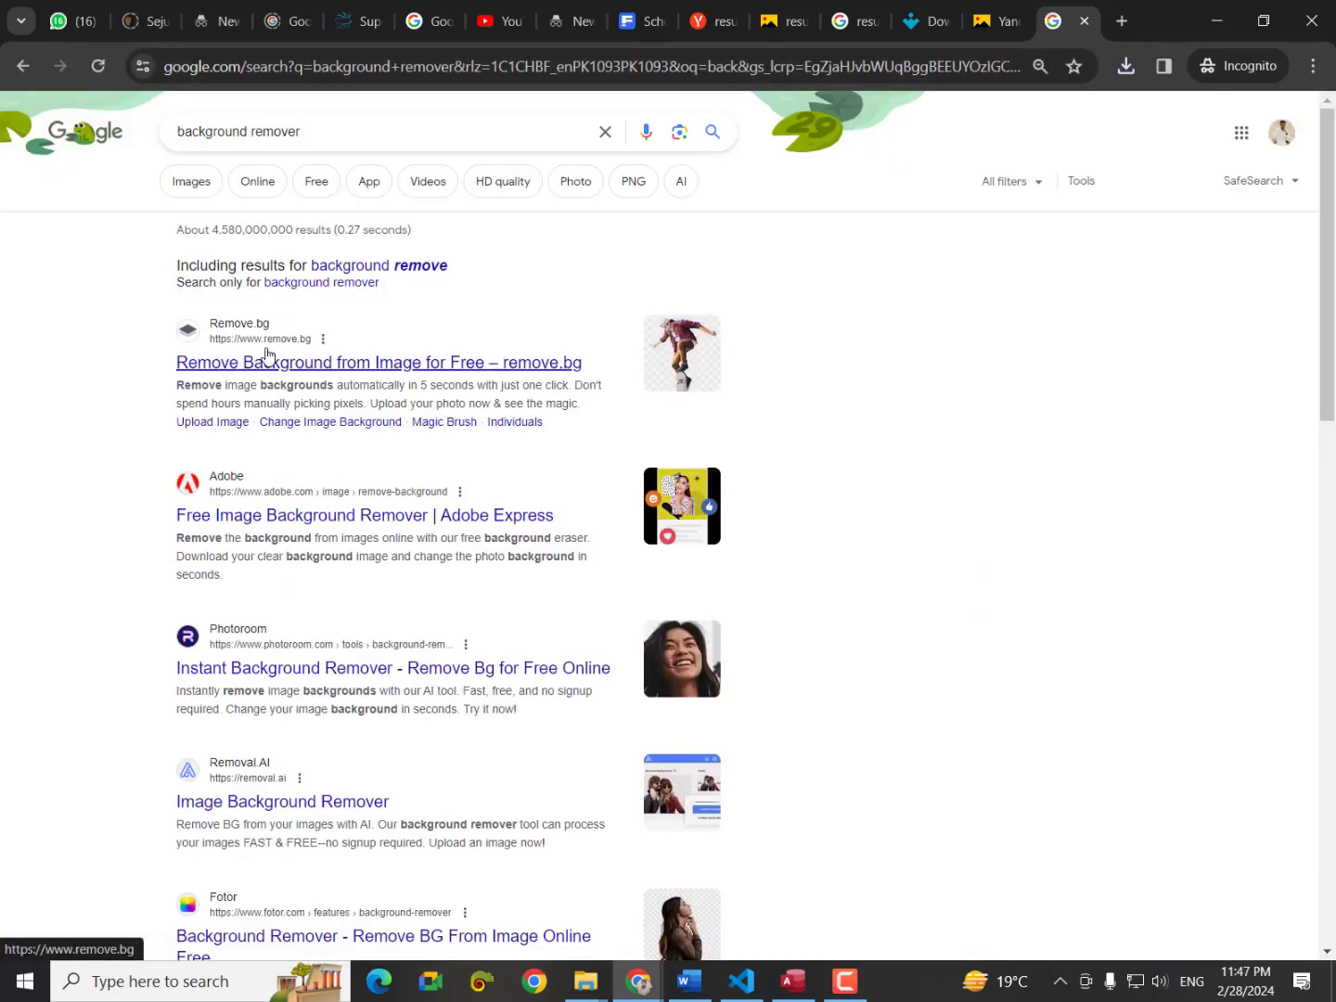
left_click(268, 357)
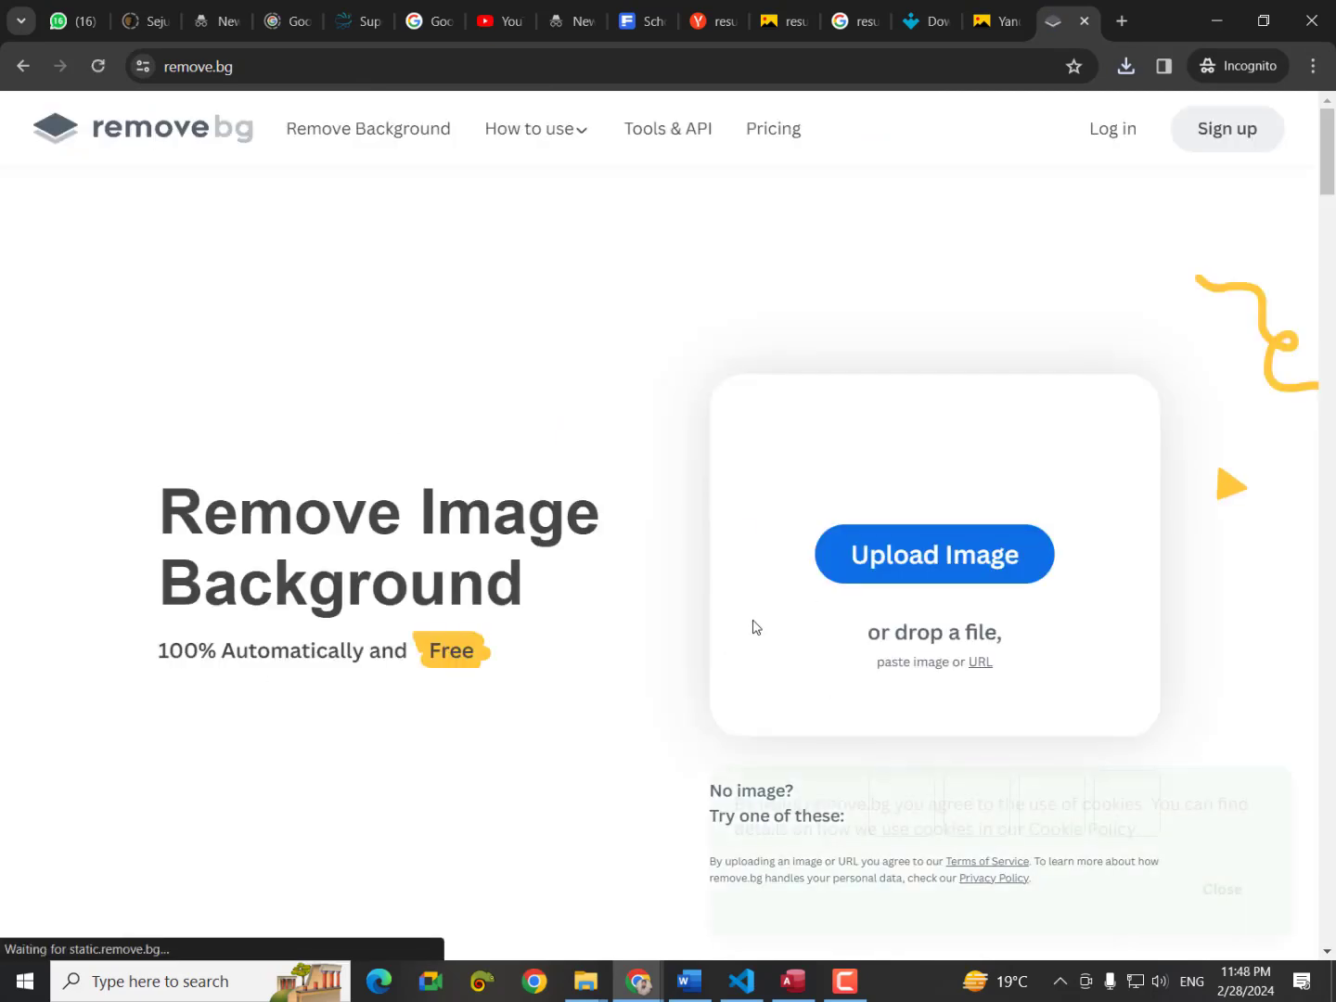
Upload the green wave panel image and save its transparent PNG to the Desktop, minimizing Chrome and Word.
left_click(915, 576)
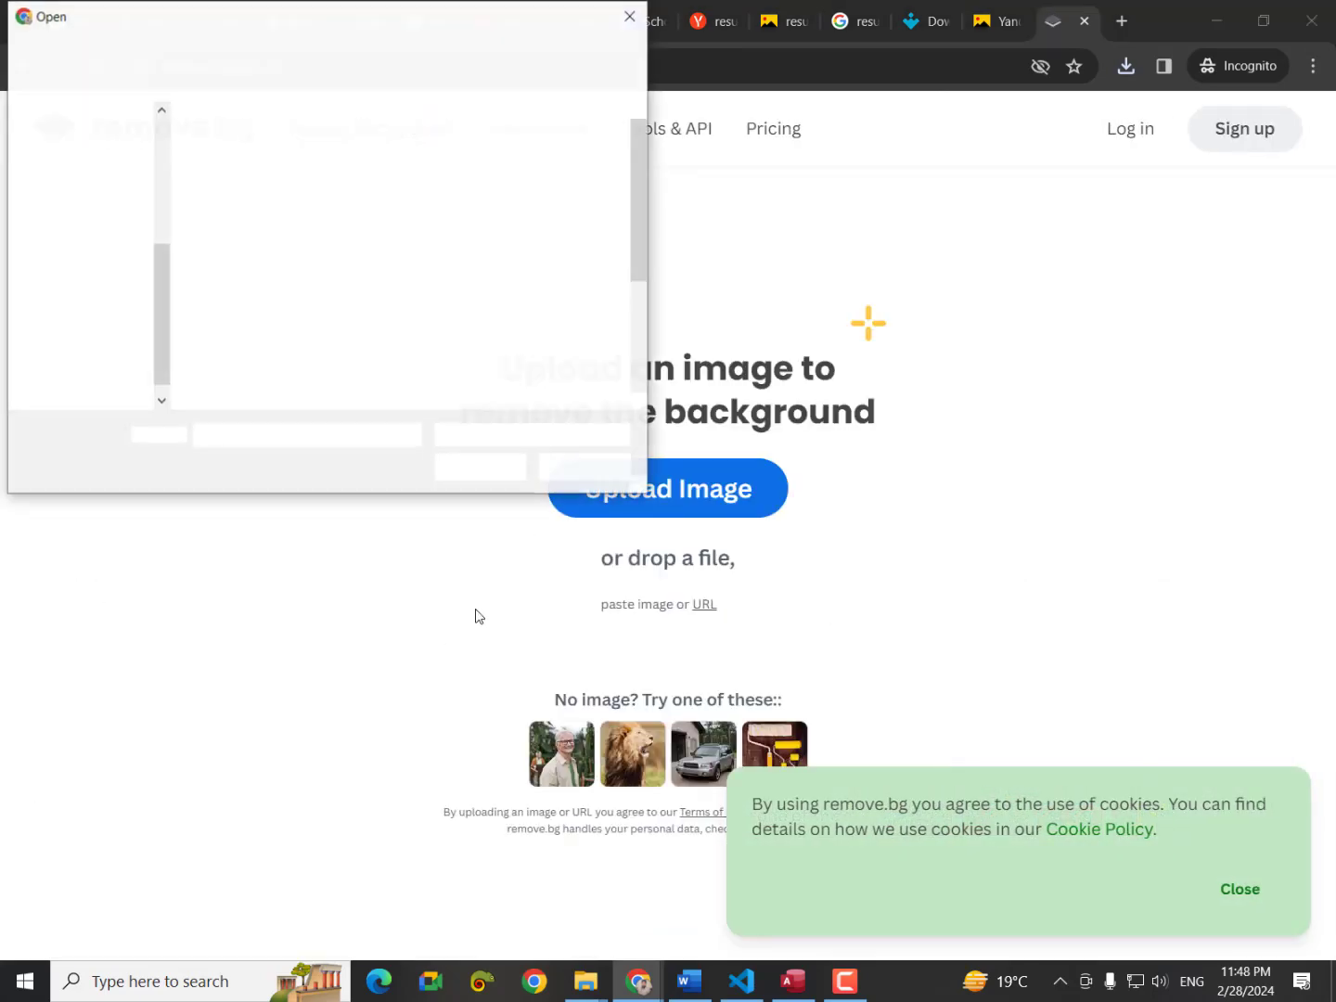
scroll(522, 348, "down", 3)
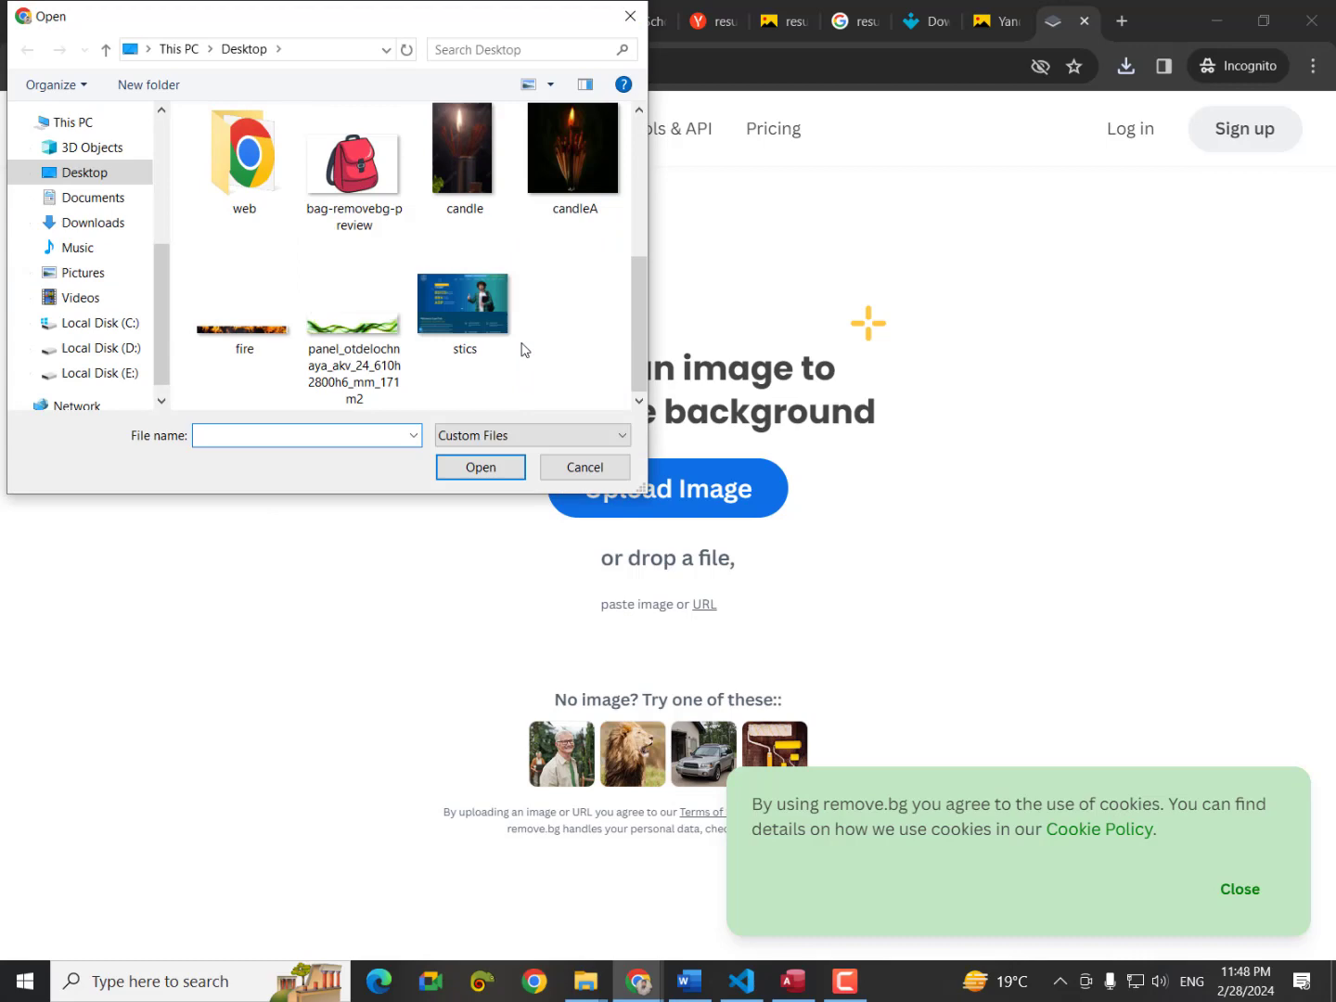
left_click(374, 338)
left_click(440, 474)
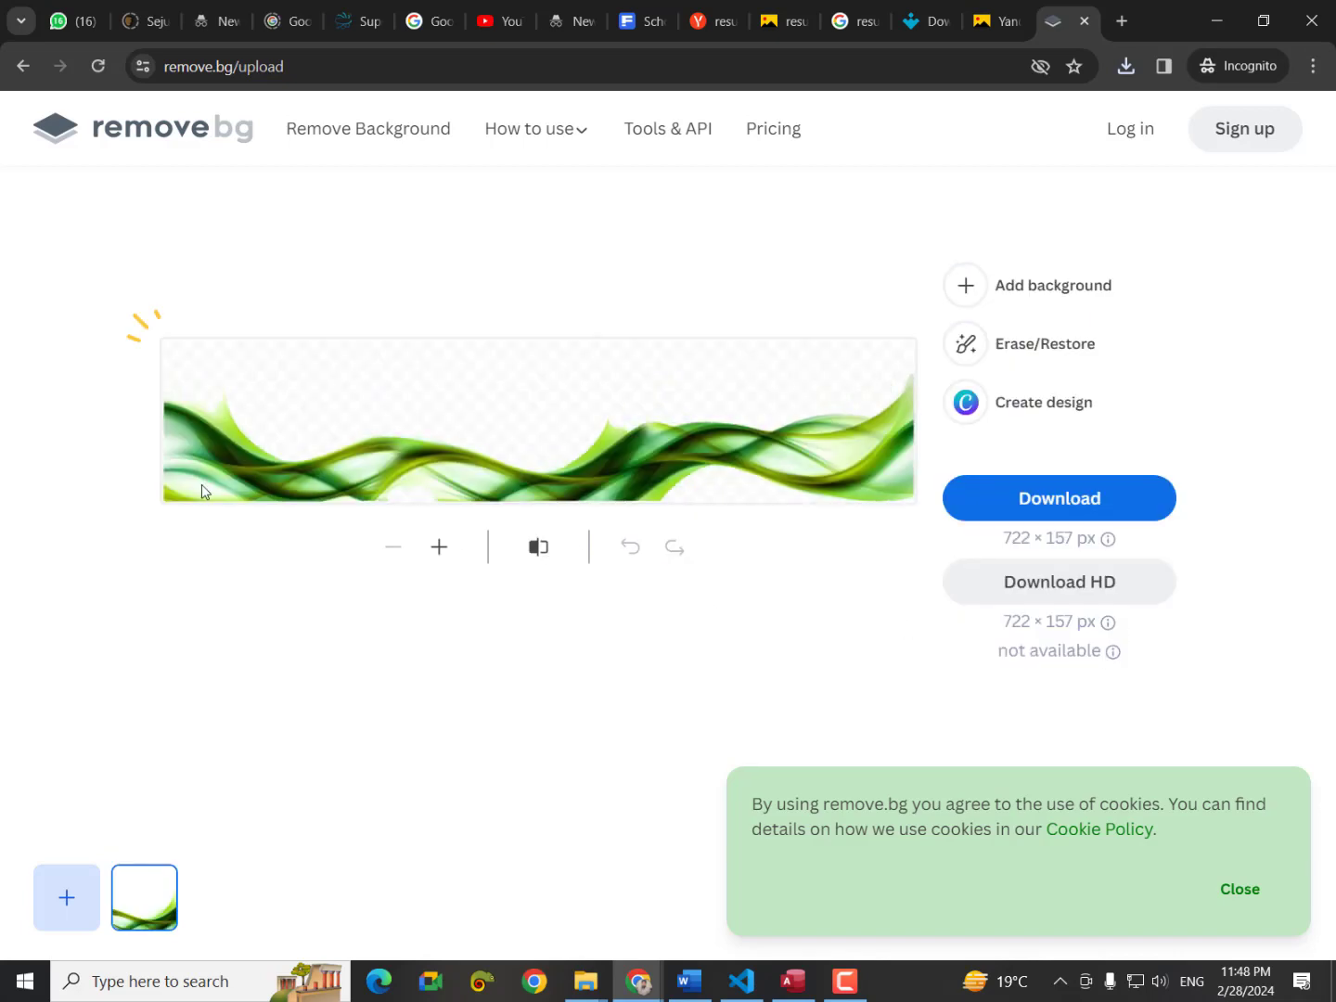
left_click(993, 510)
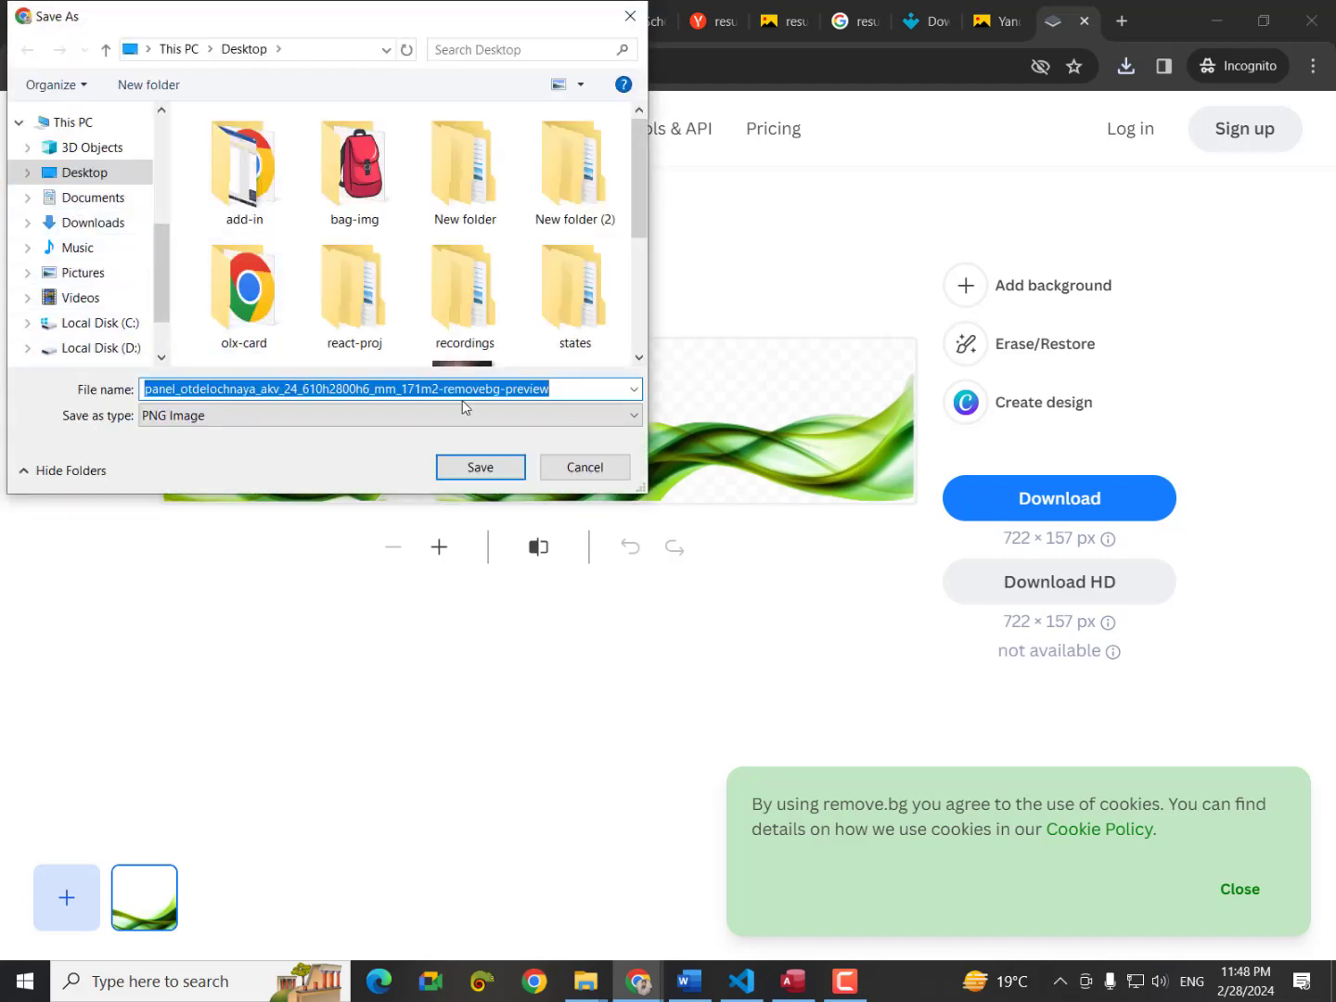
left_click(499, 468)
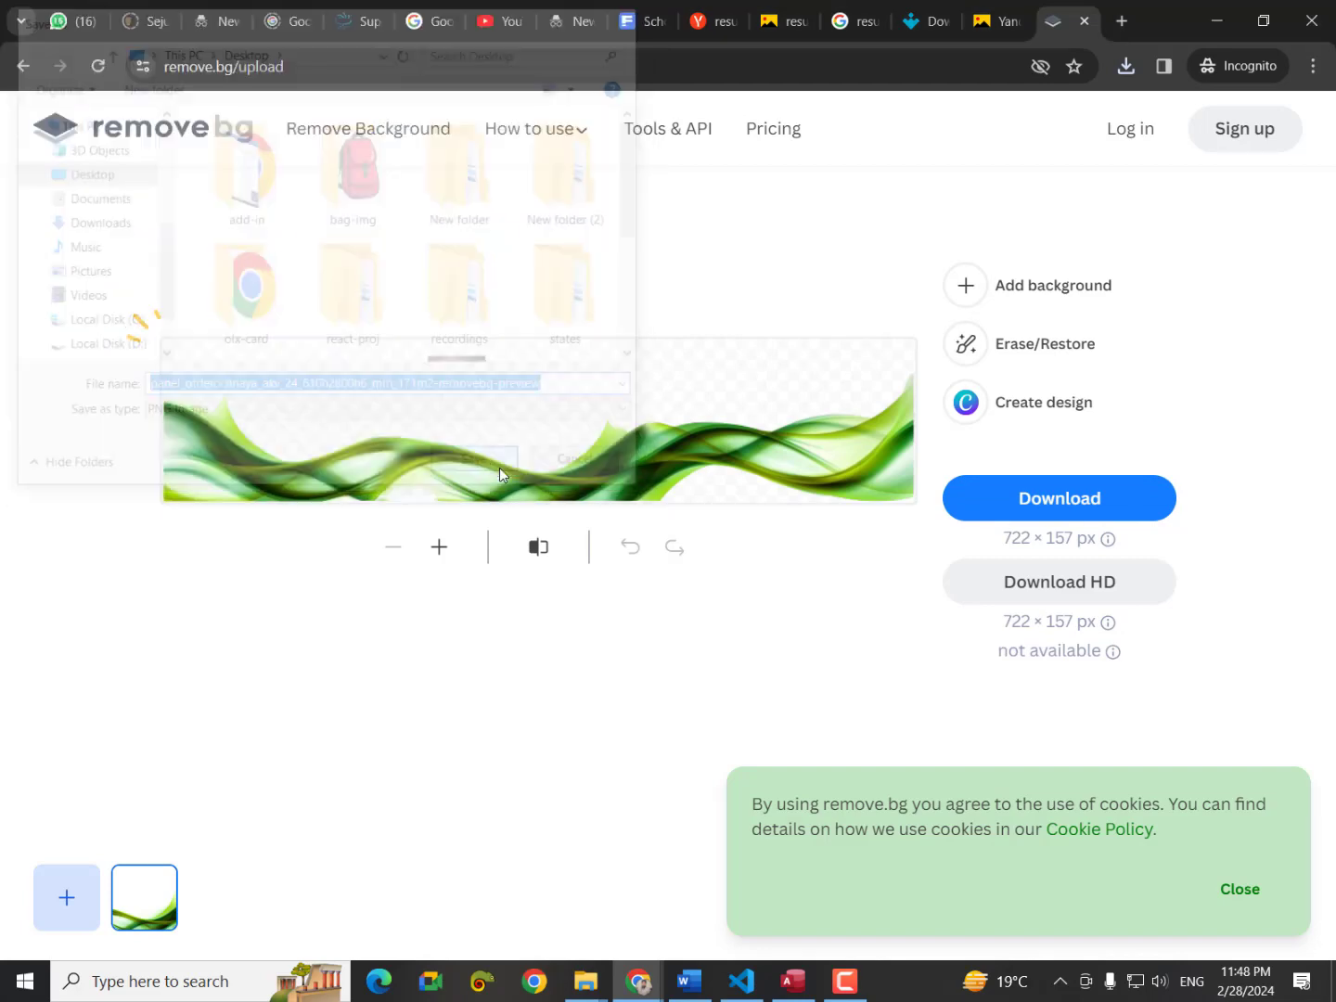
left_click(1223, 25)
left_click(1223, 23)
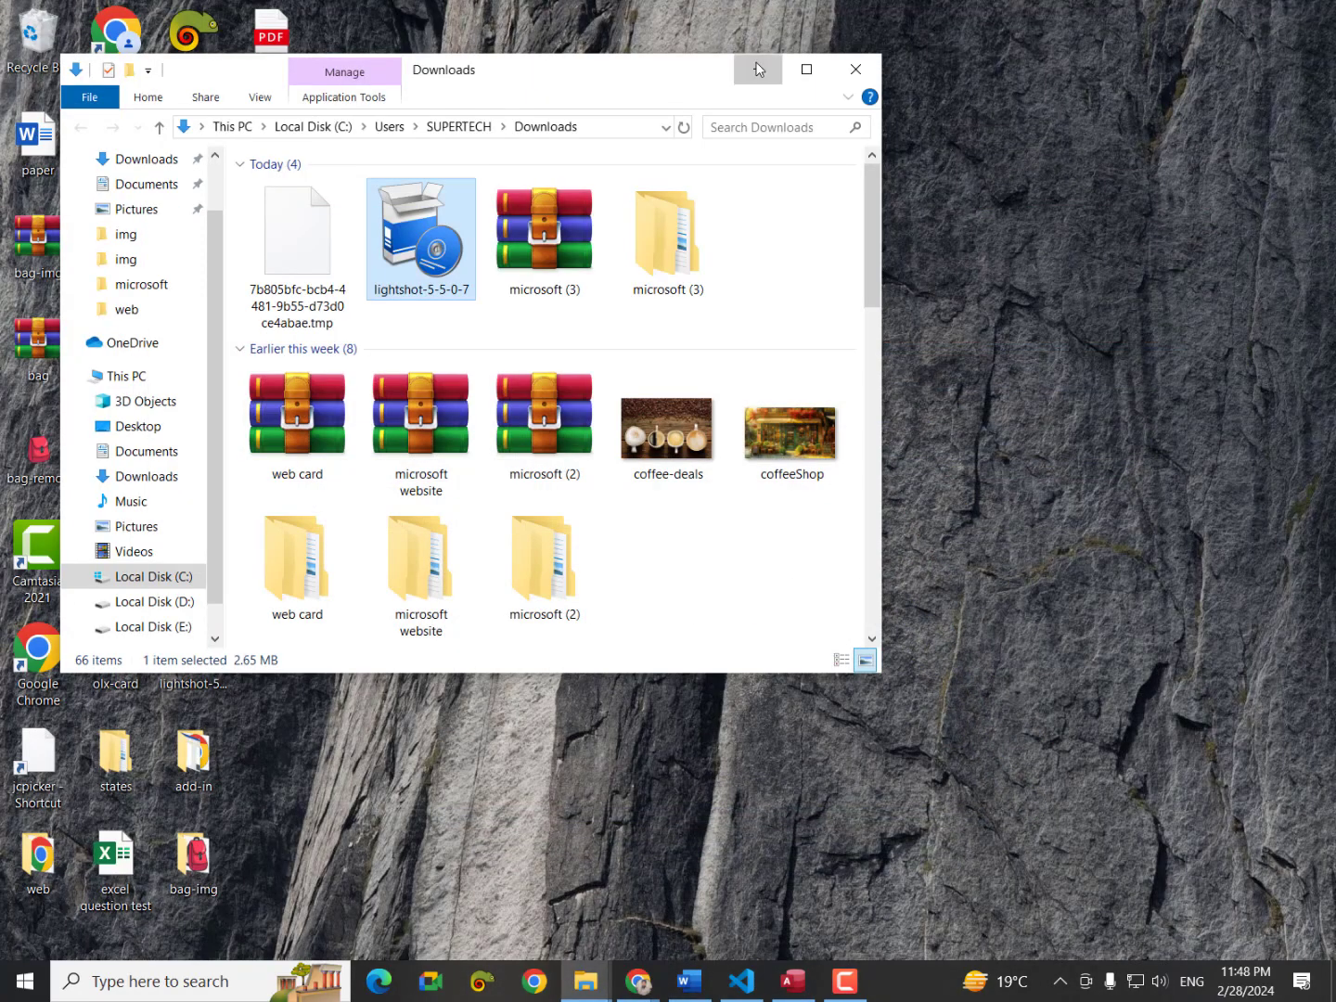
Drag the panel_otdel green wave image from the desktop into the Word report card.
left_click(758, 70)
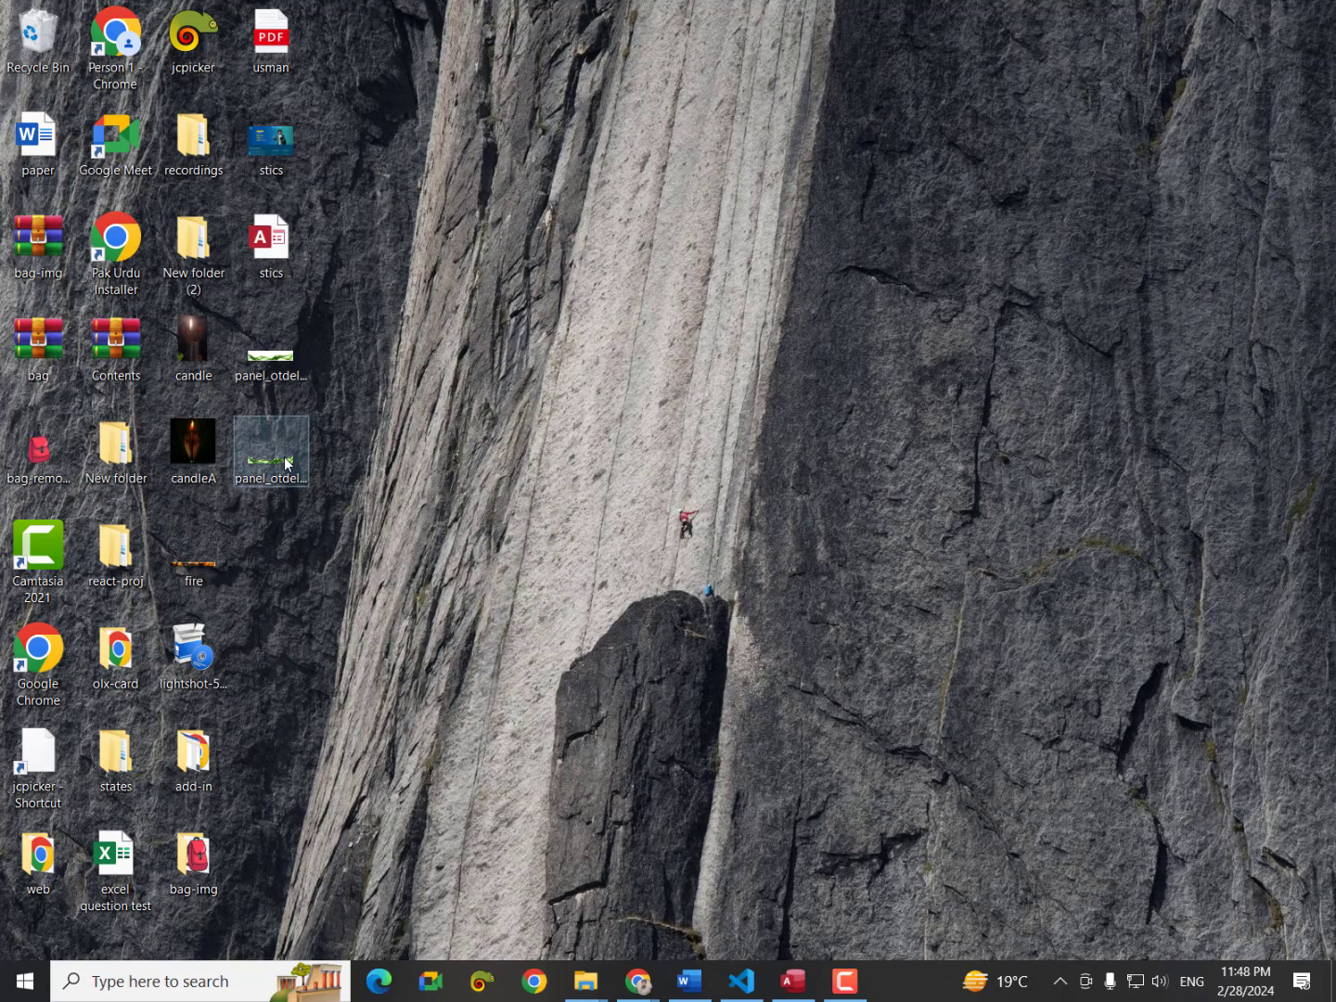
left_click_drag(290, 469, 680, 603)
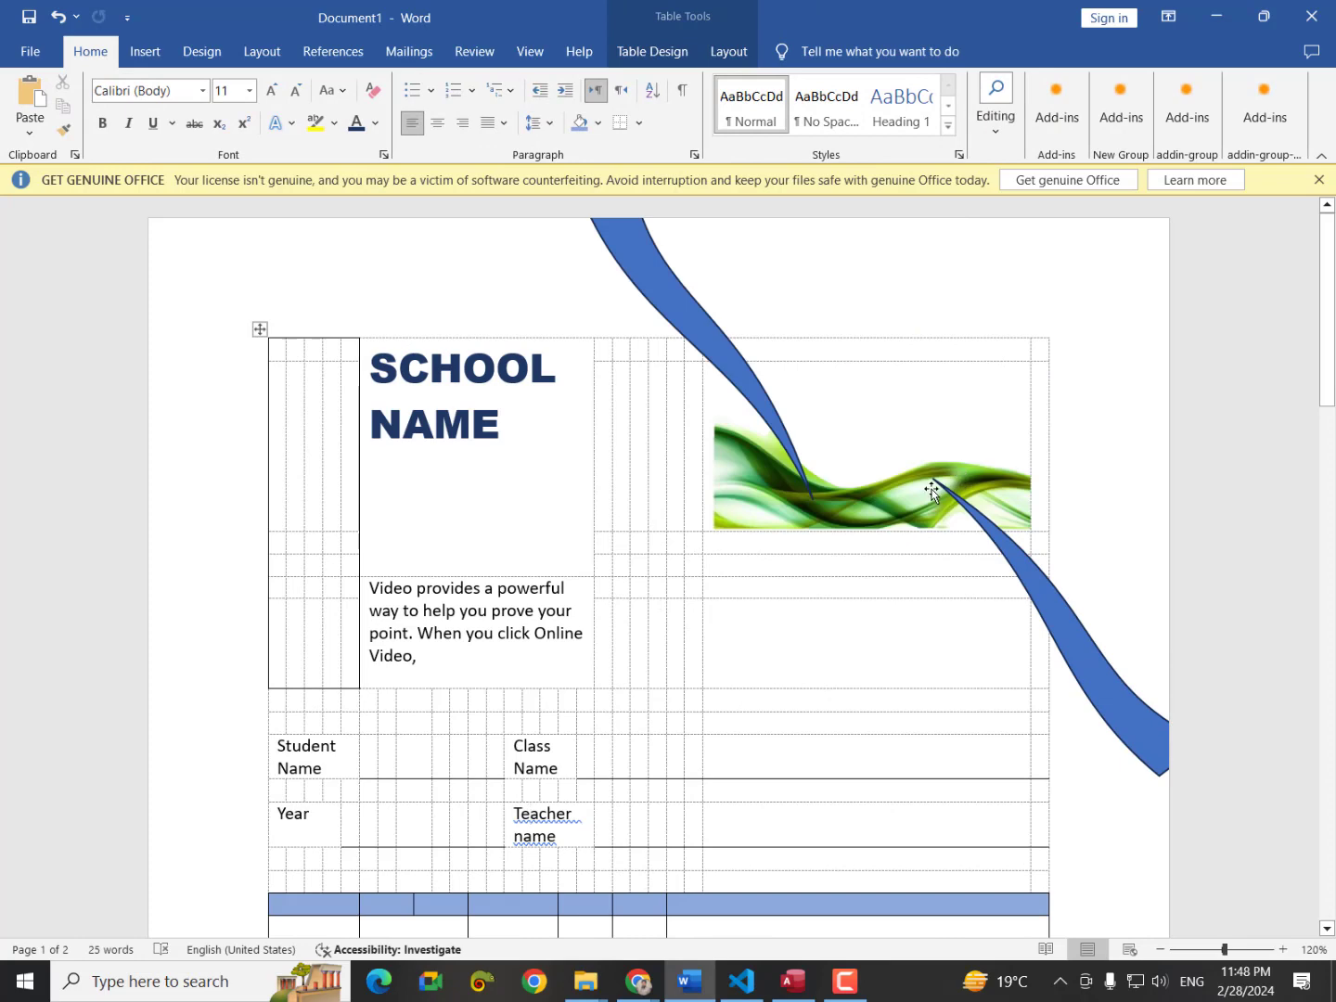
Set the green wave In Front of Text, move it over SCHOOL NAME, widen both sides, and rotate it toward vertical.
left_click(931, 492)
left_click(684, 376)
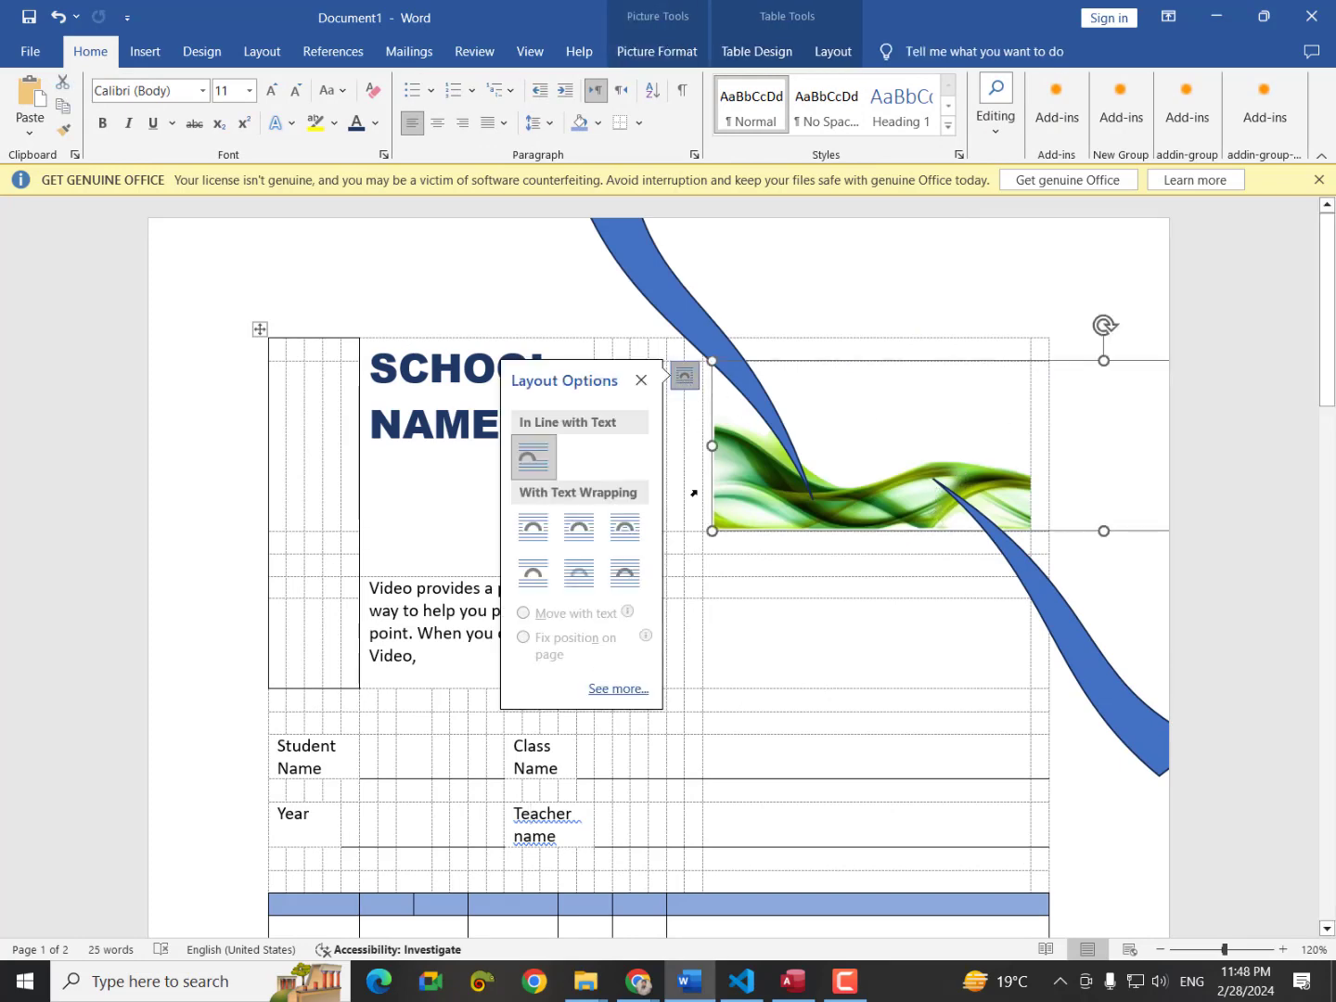
left_click(625, 573)
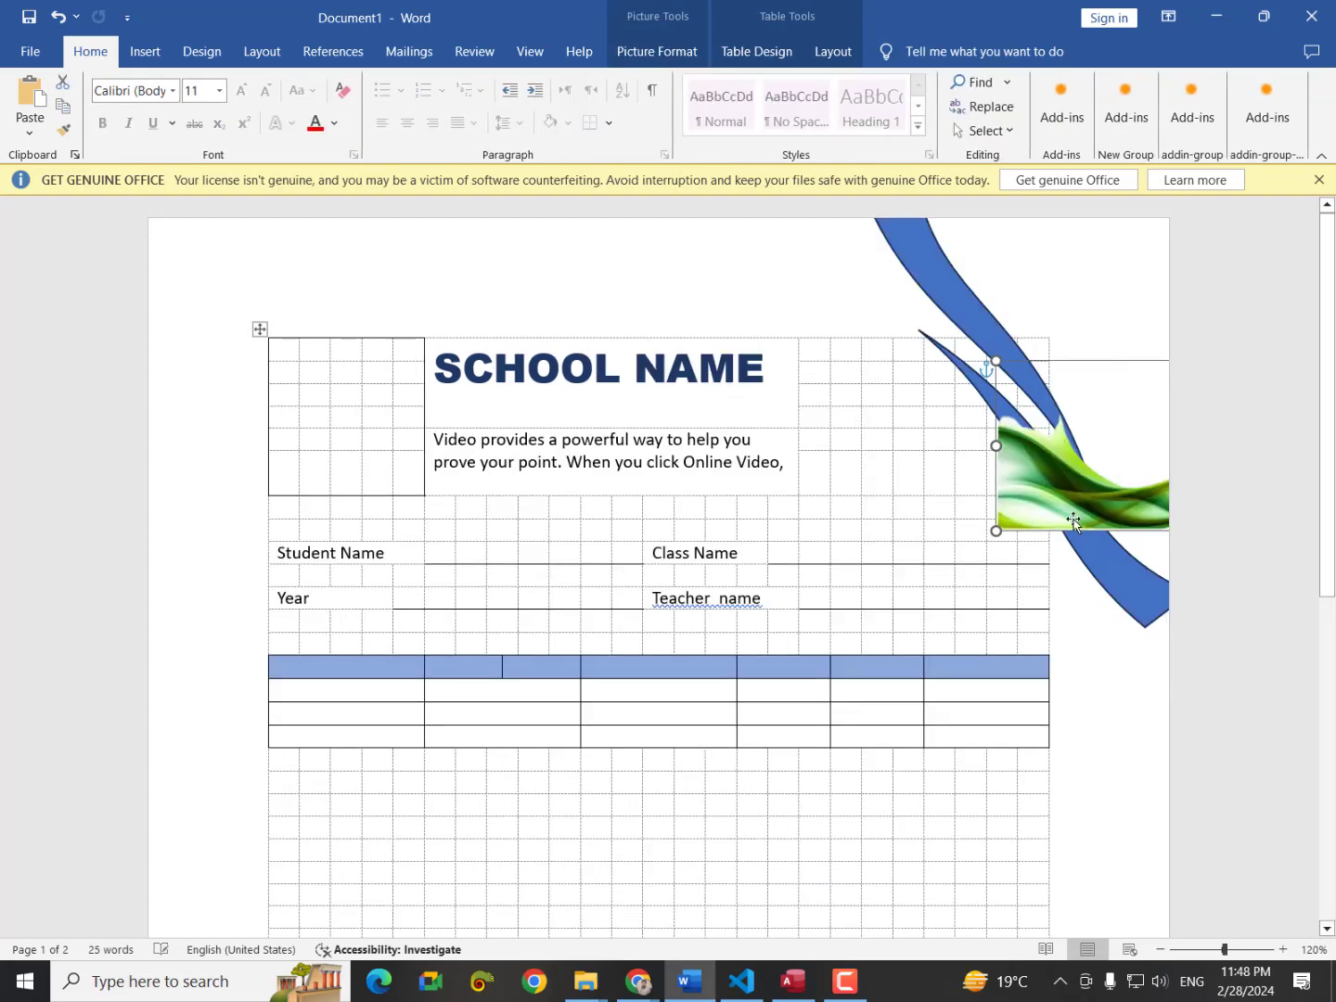
left_click_drag(901, 484, 326, 428)
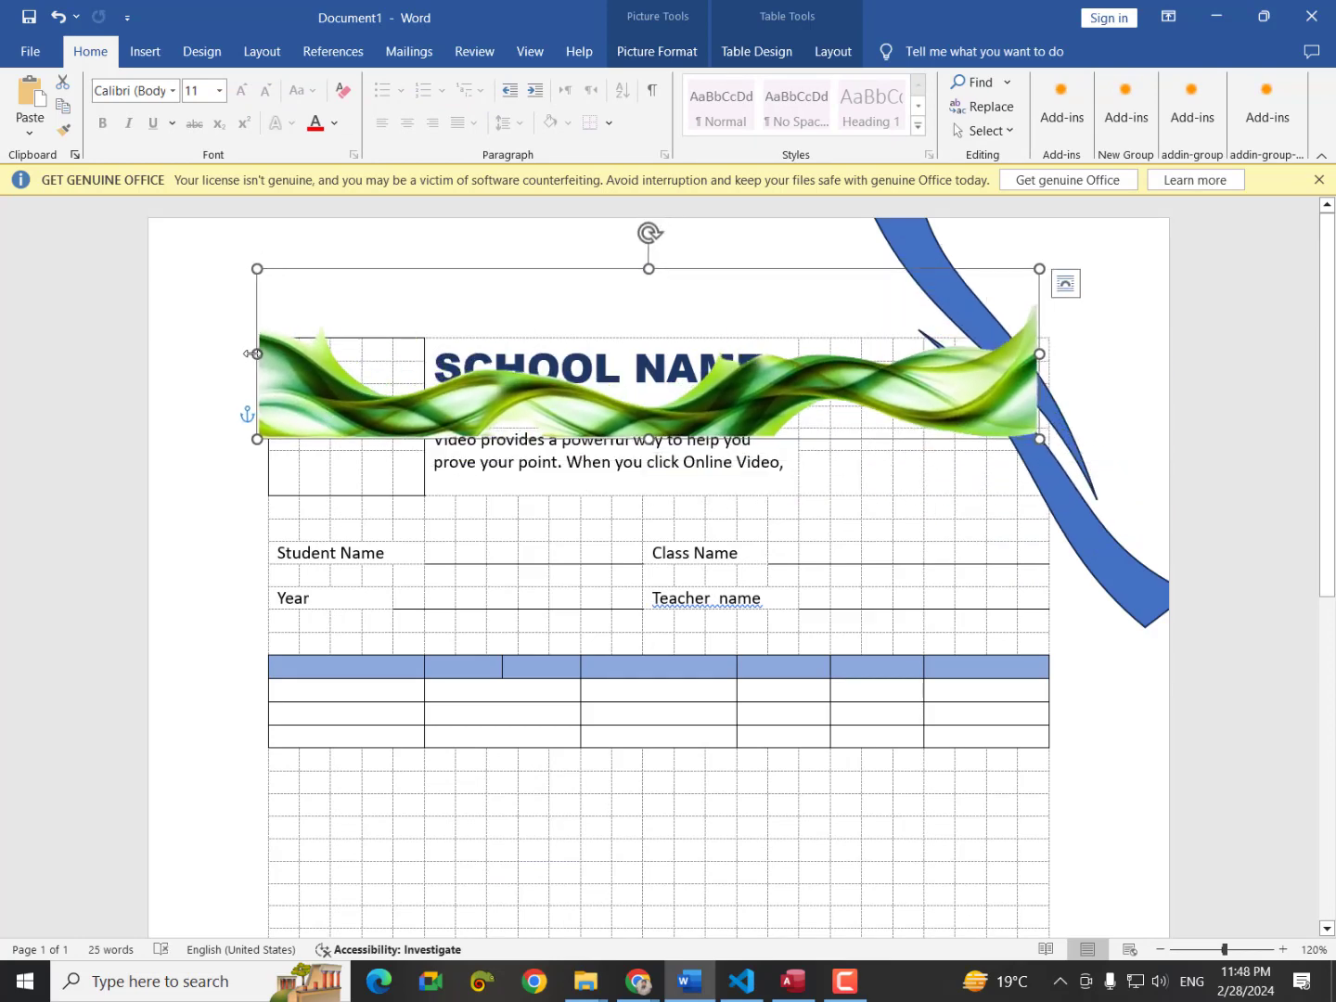
left_click_drag(251, 354, 154, 354)
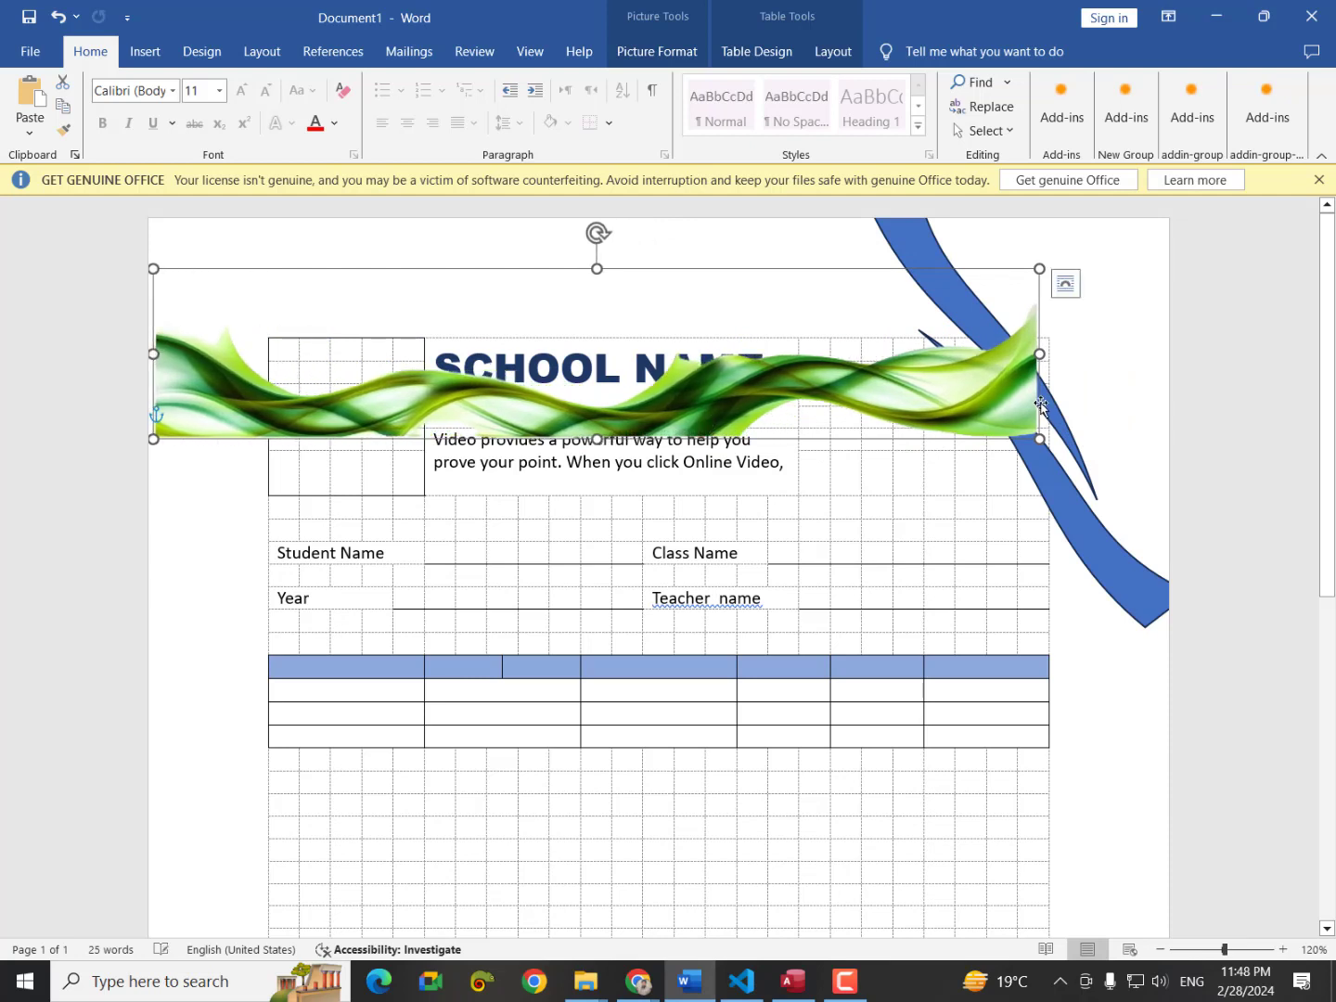
left_click_drag(1118, 364, 1156, 379)
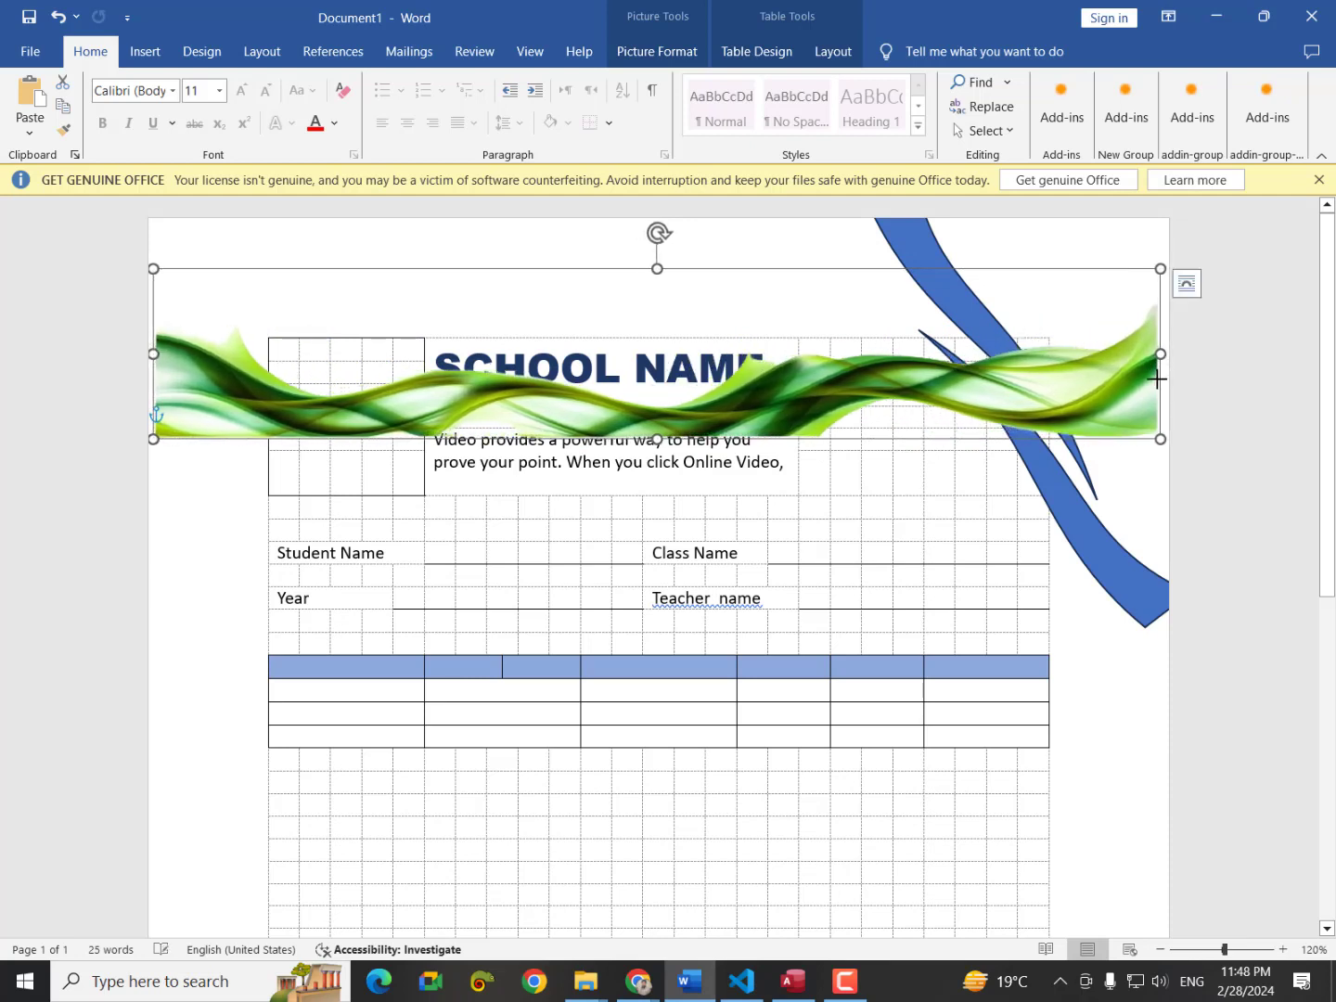
left_click_drag(659, 233, 933, 365)
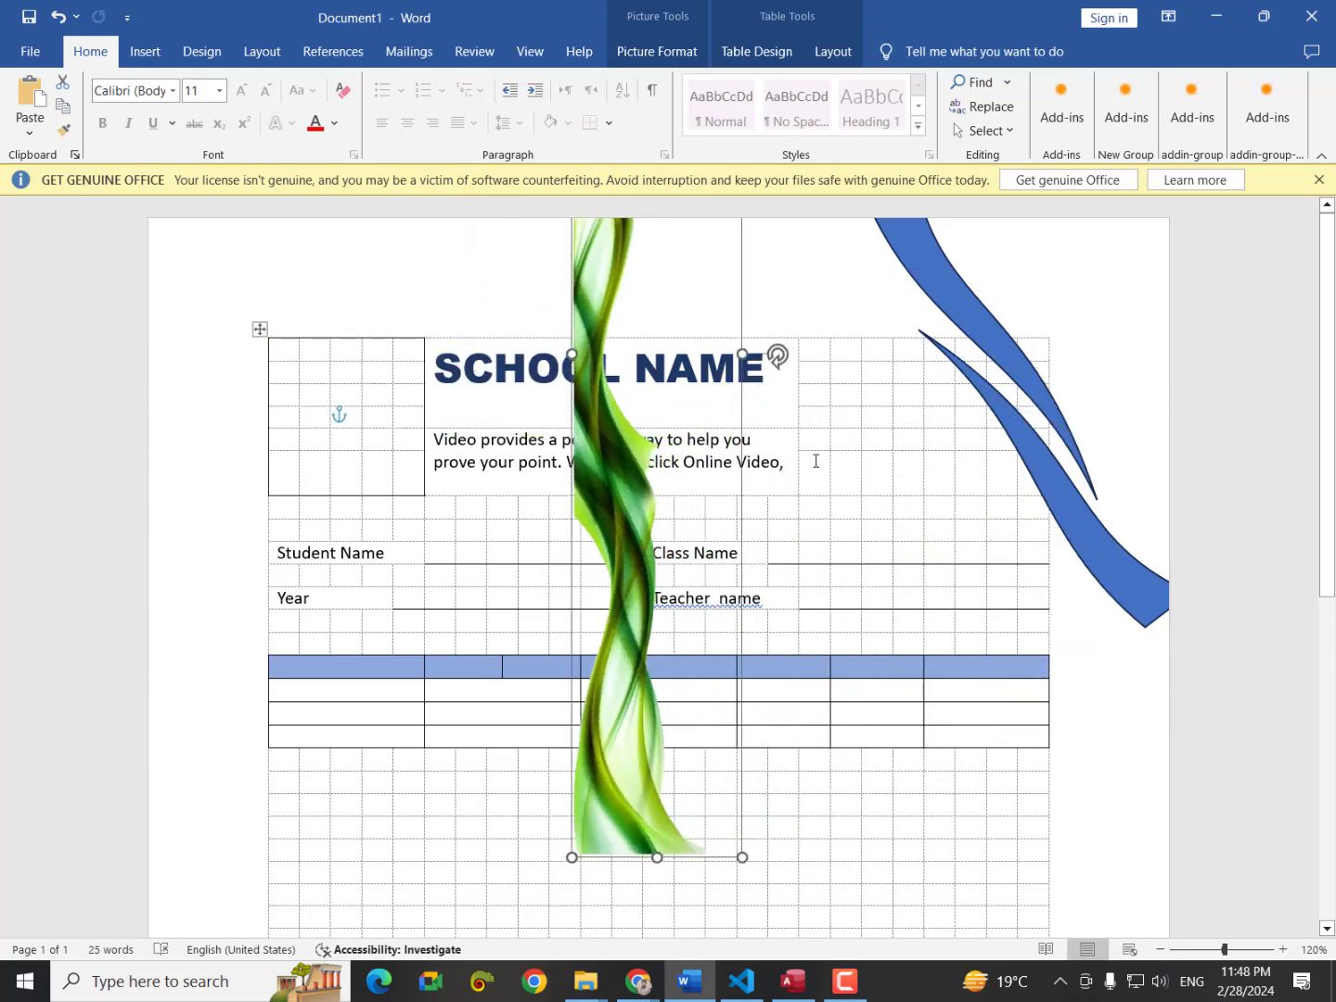
Place the upright green wave against the page's left edge and stretch it down to the page bottom.
scroll(866, 464, "down", 6)
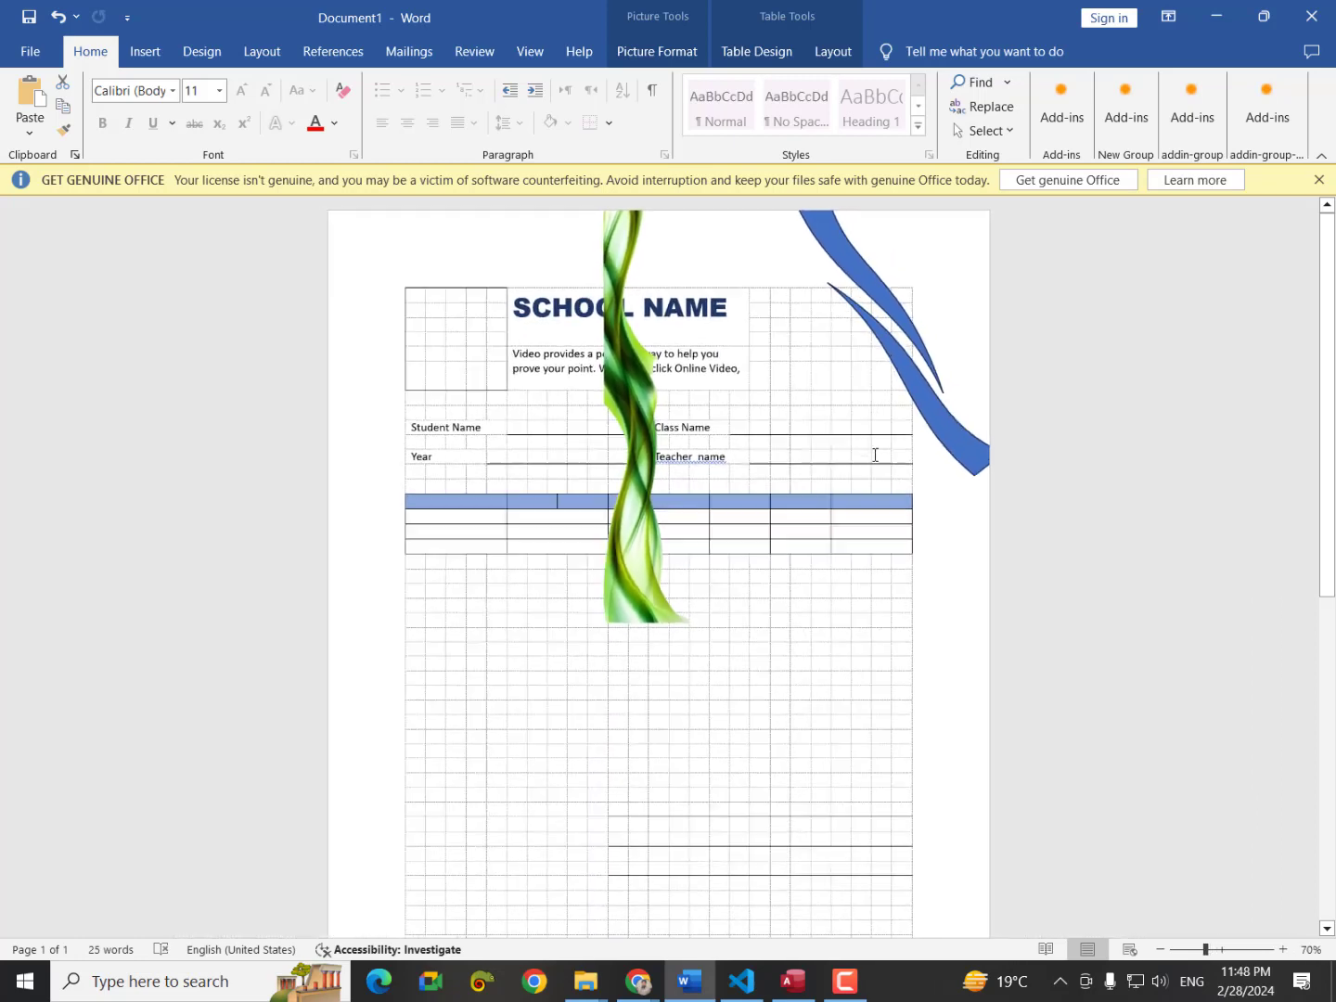
left_click(651, 406)
left_click_drag(652, 406, 442, 569)
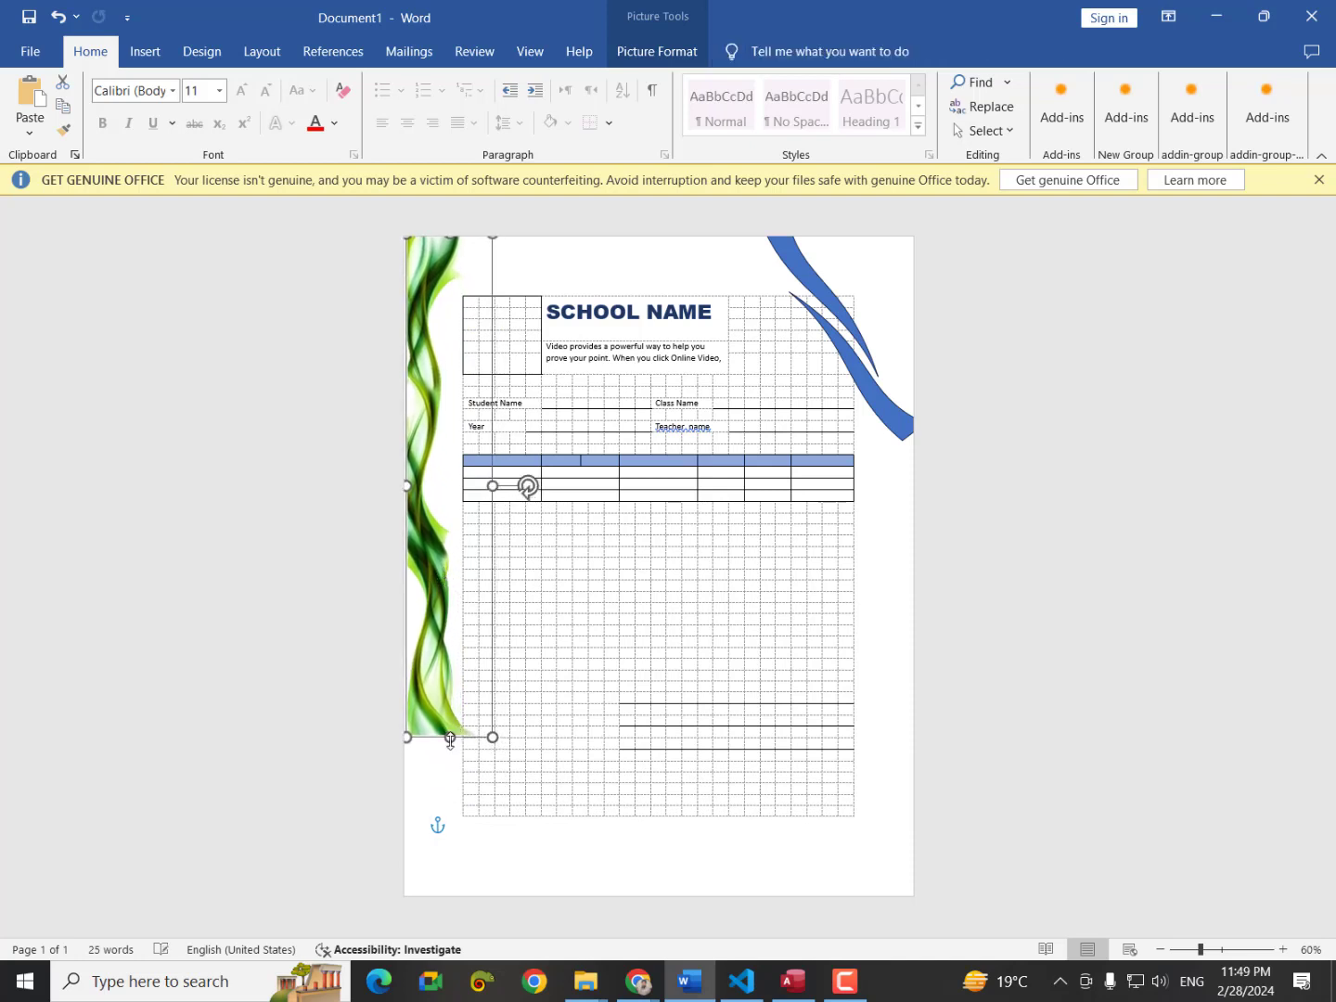
left_click_drag(445, 837, 444, 896)
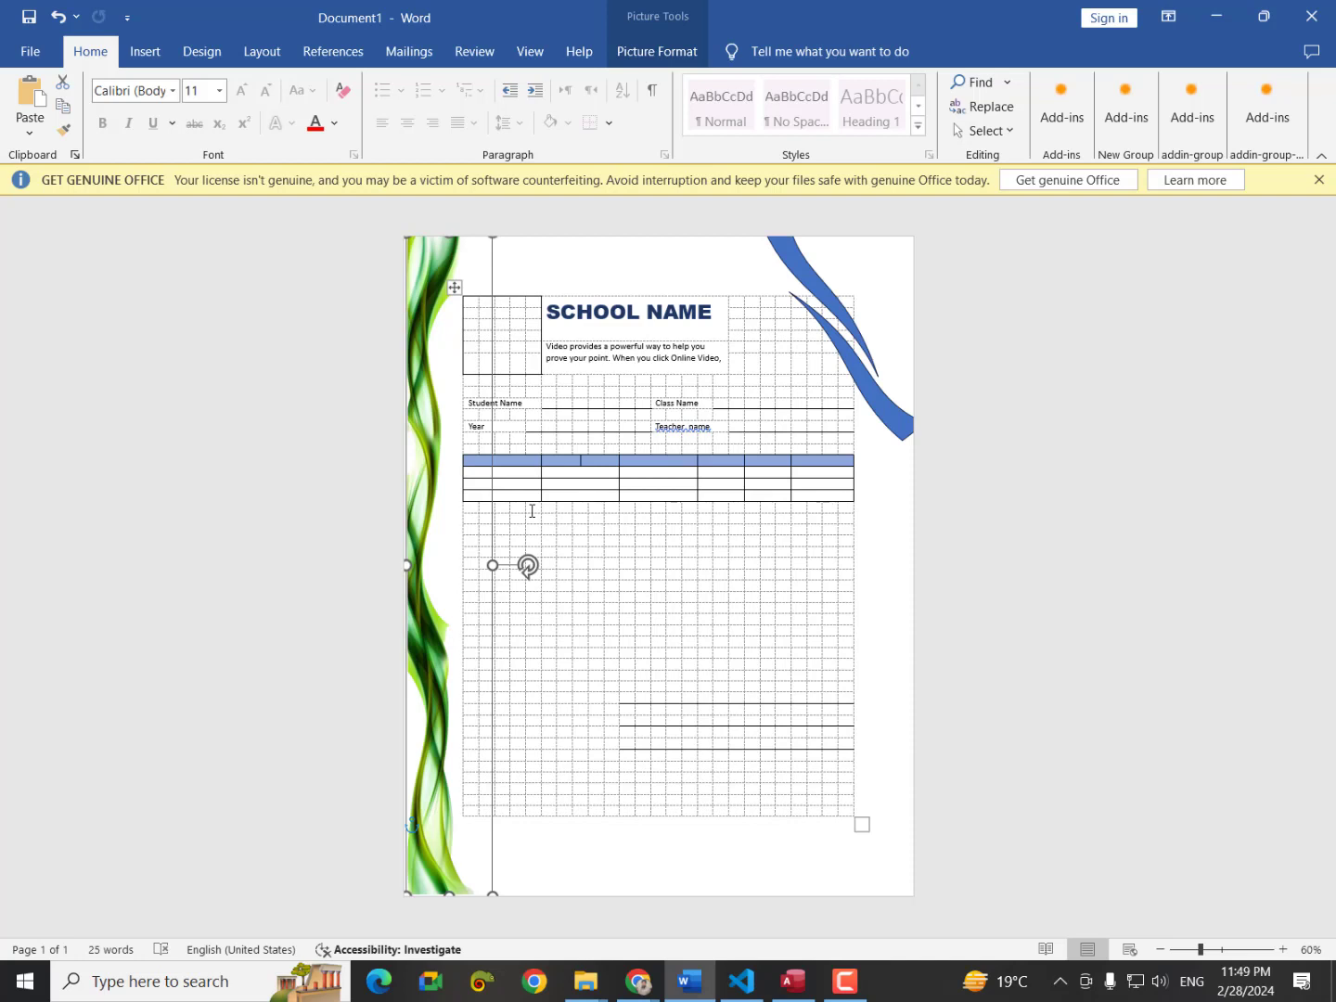
Bring the 'web morning' Chrome window with the local index.html page to the front.
left_click(639, 981)
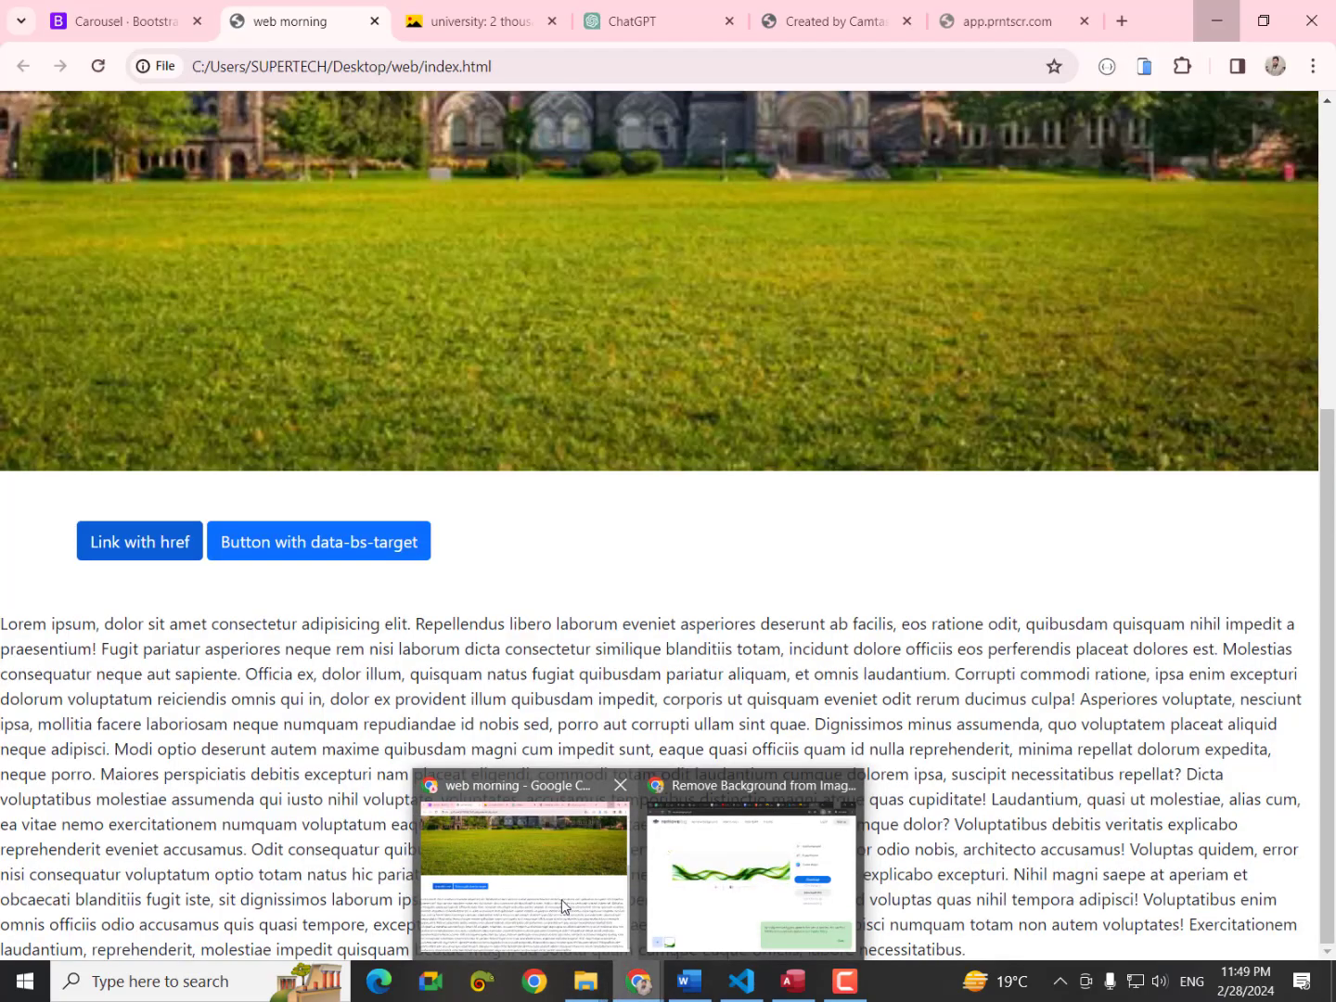
left_click(563, 906)
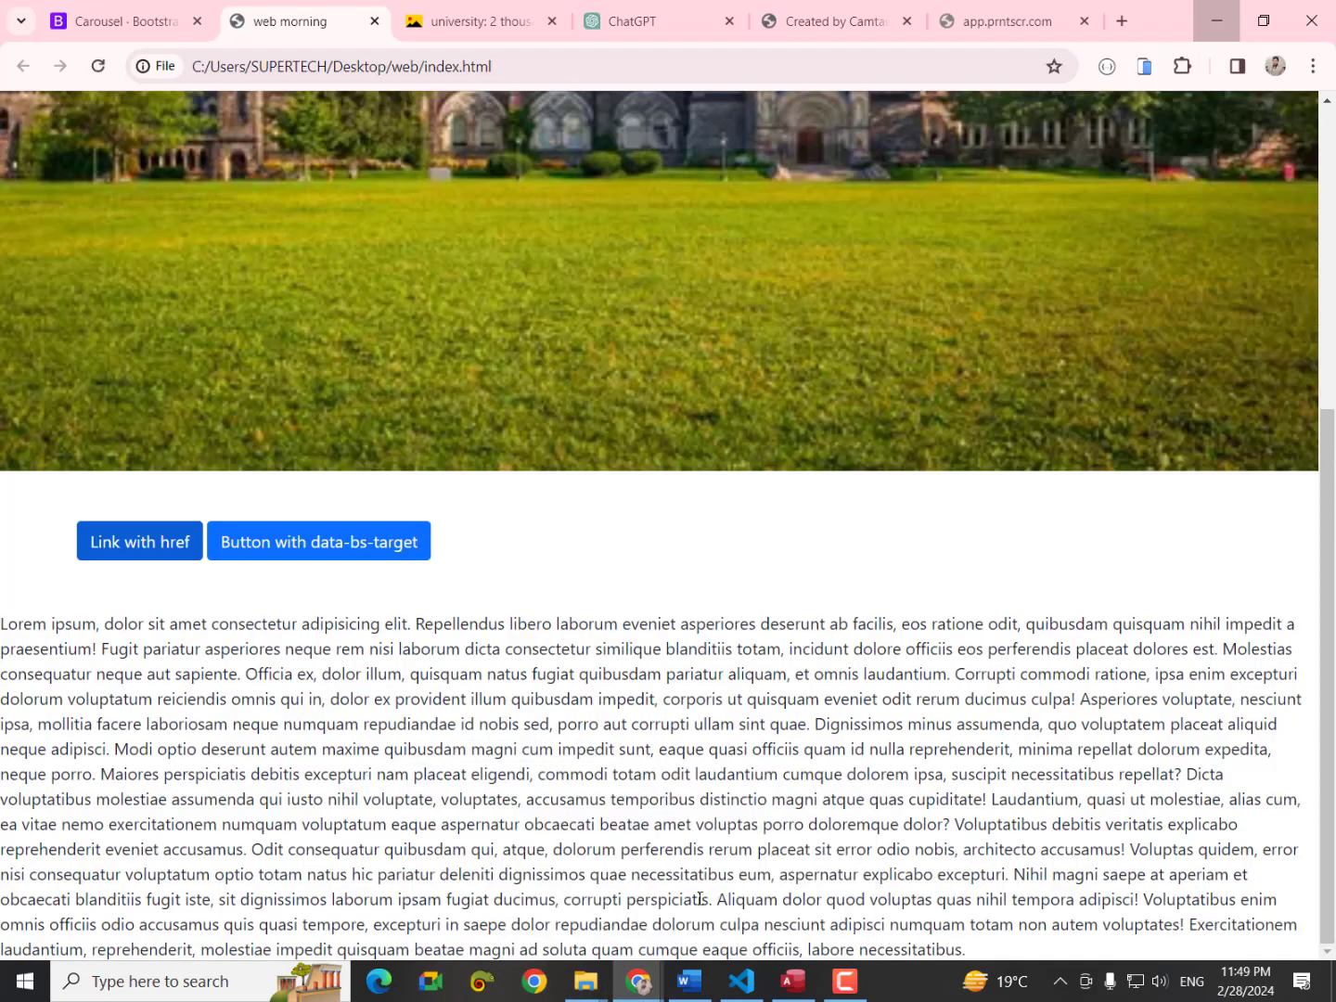
Switch to the incognito window's Yandex tab showing the report card template.
left_click(695, 945)
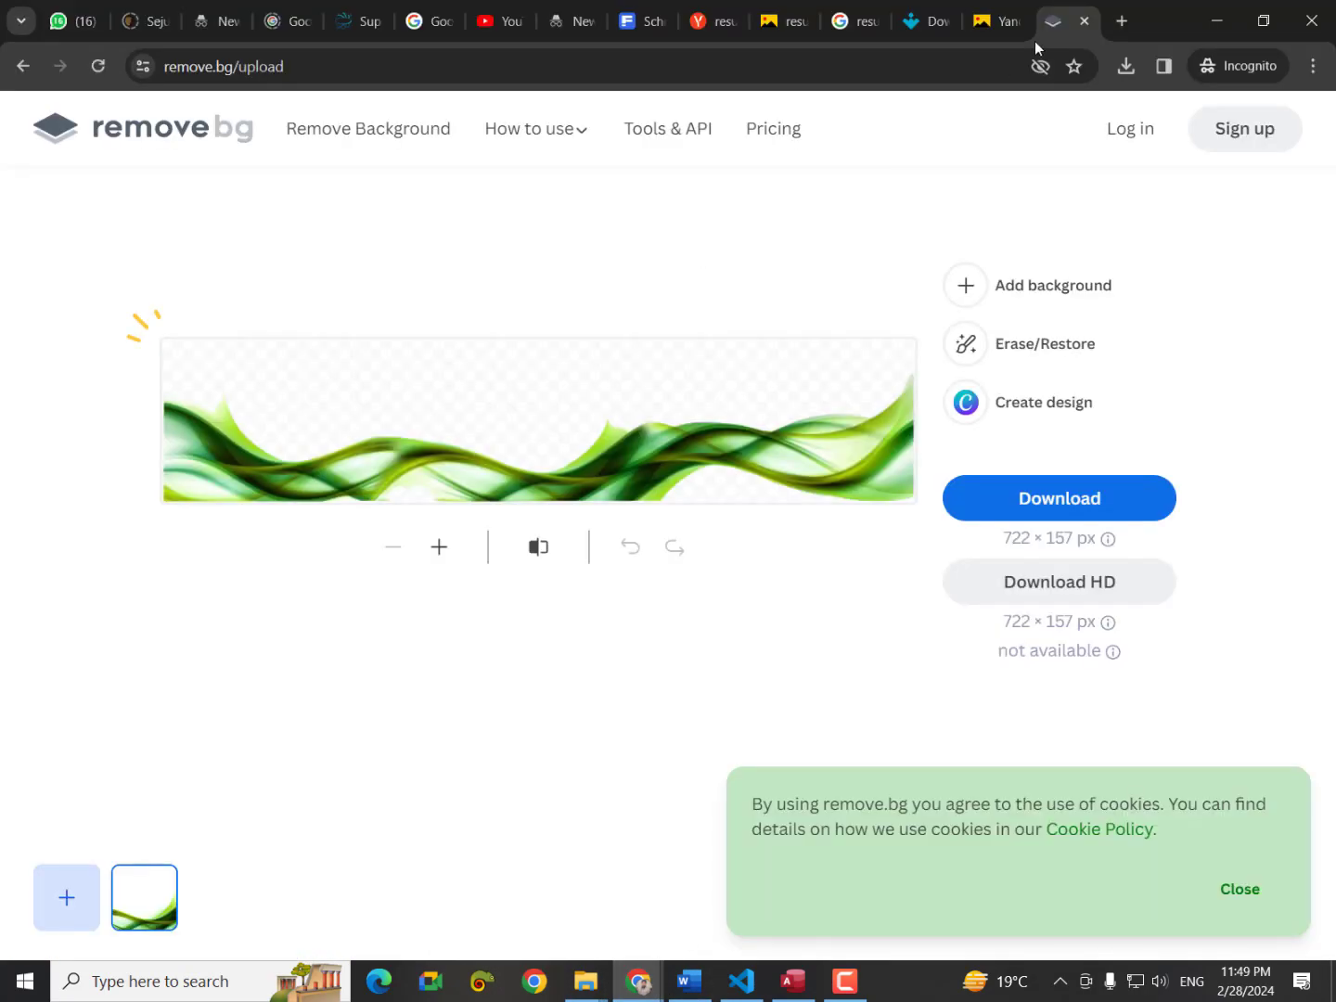
left_click(863, 21)
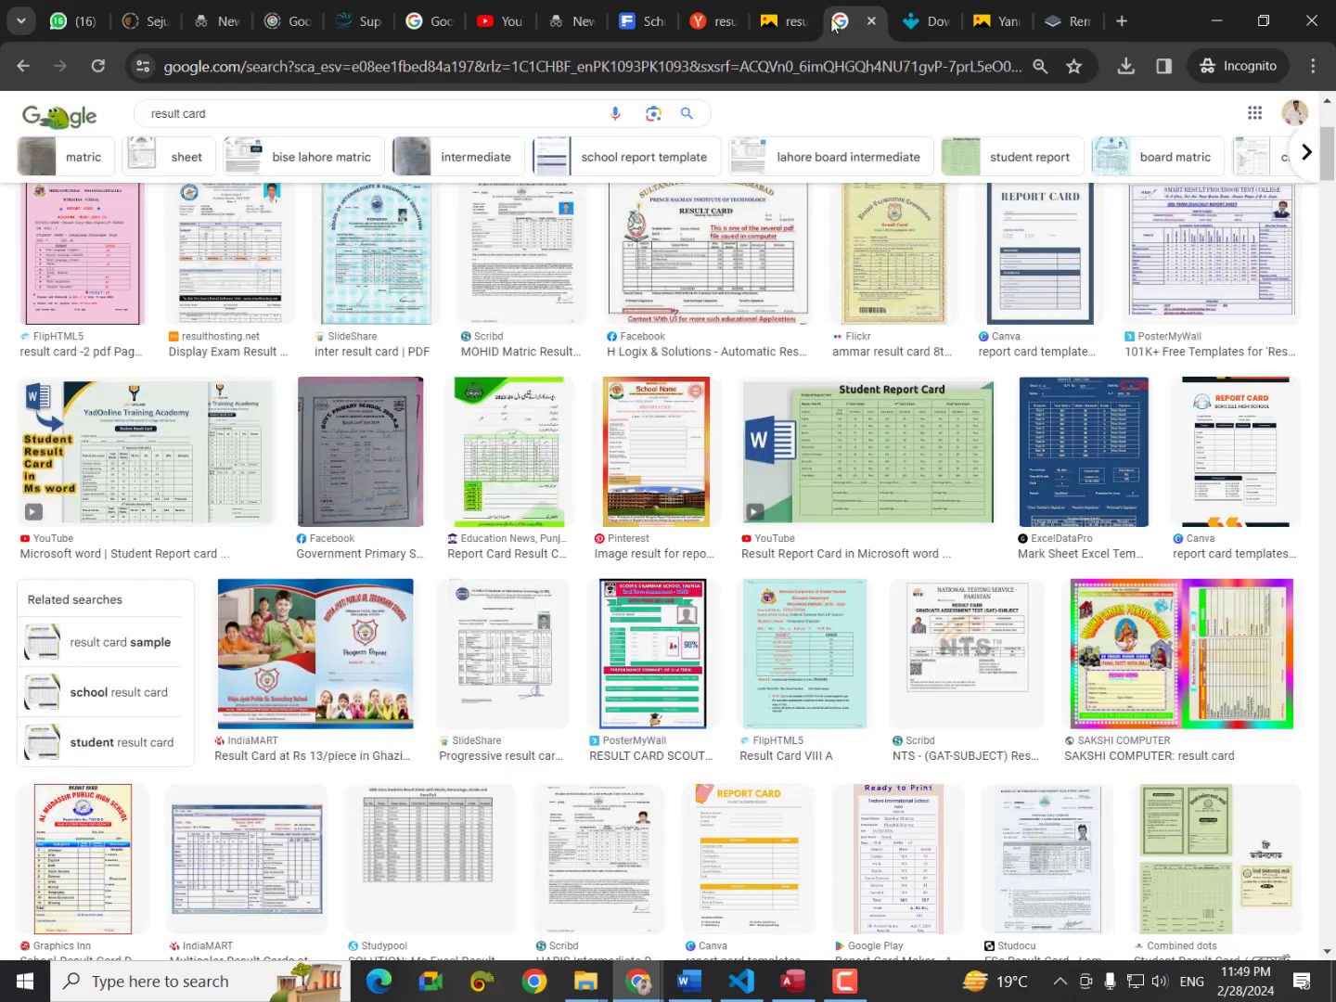
left_click(784, 20)
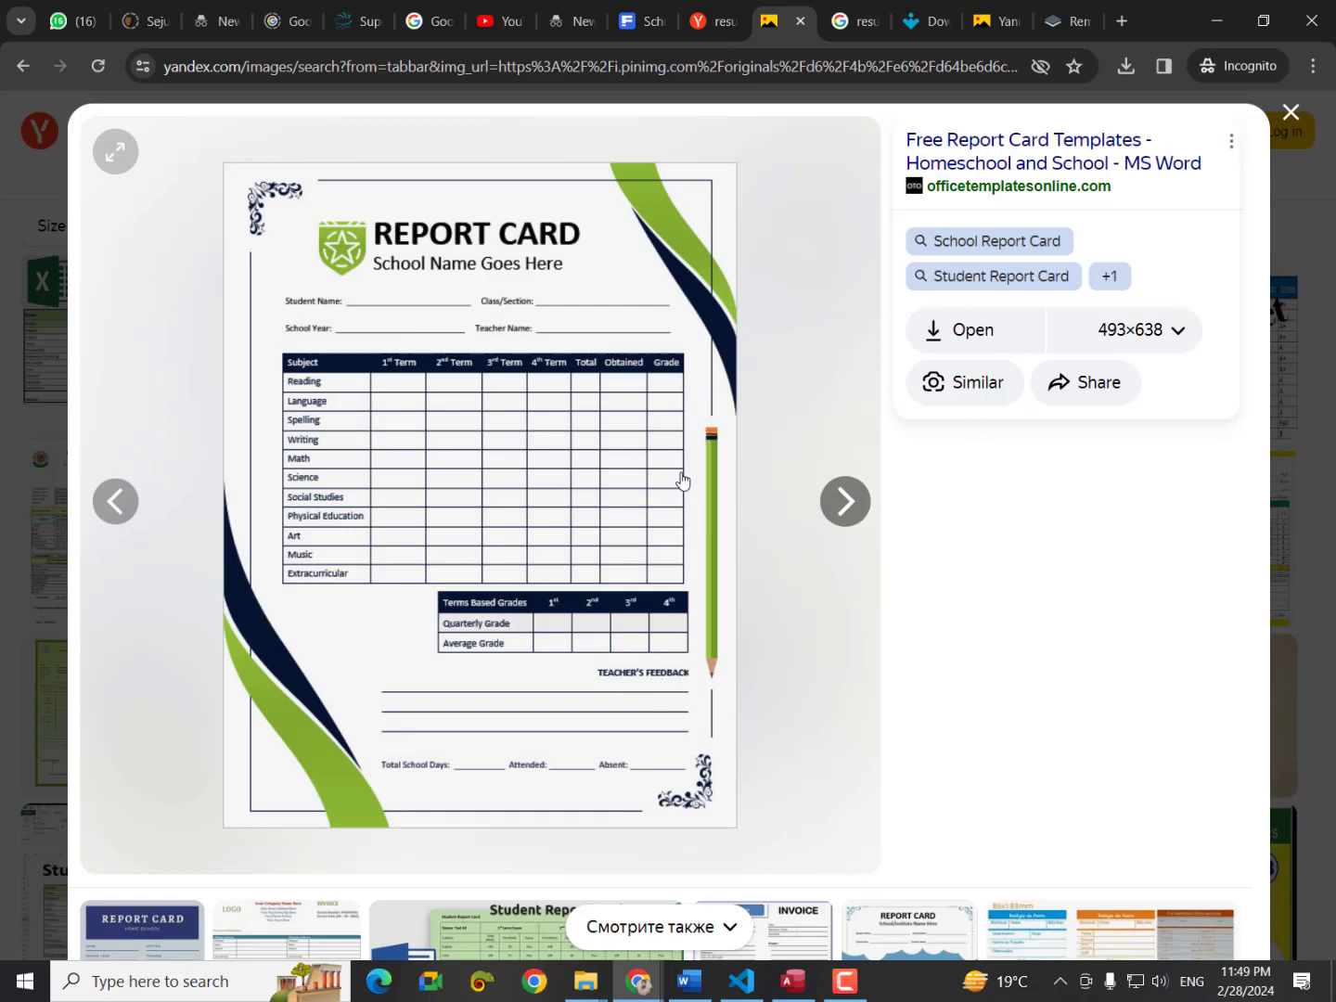
Capture the green pencil as a region screenshot, copy it, and close the image viewer.
key("Print")
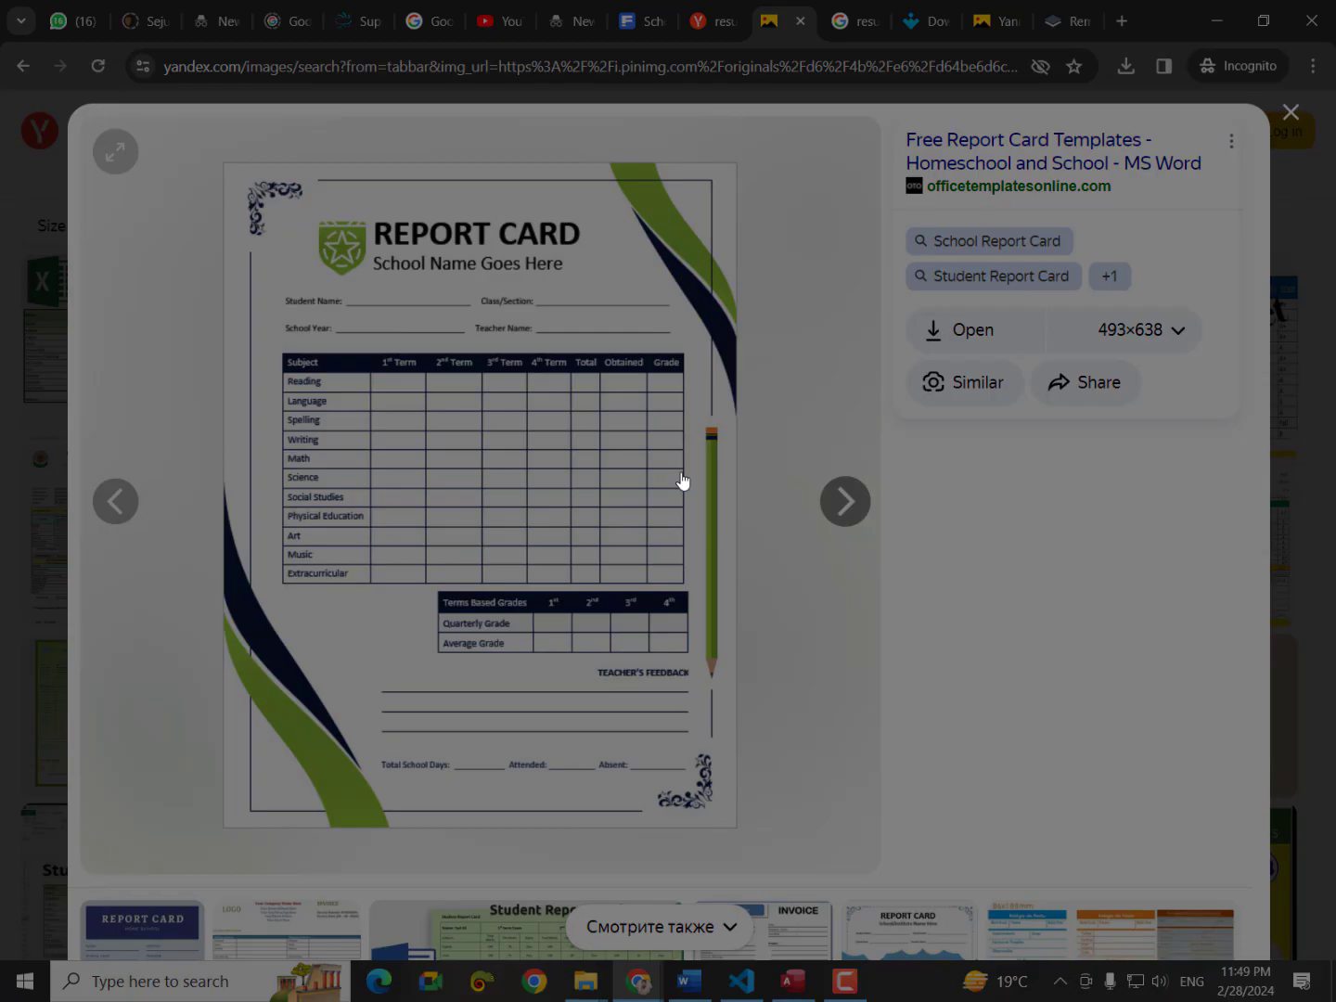
left_click_drag(697, 407, 741, 691)
left_click(679, 708)
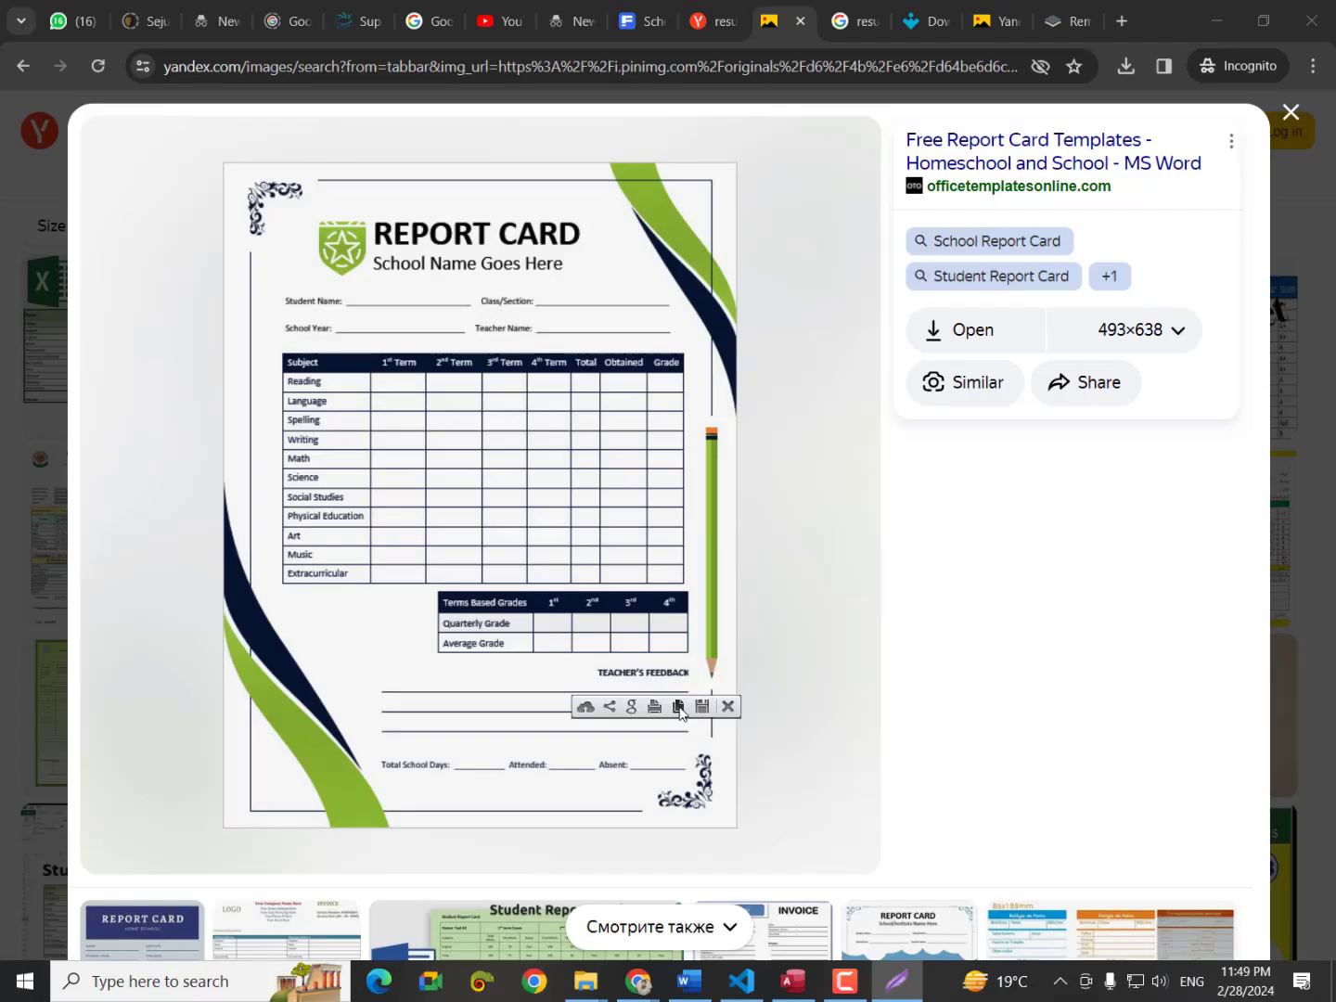
left_click(985, 22)
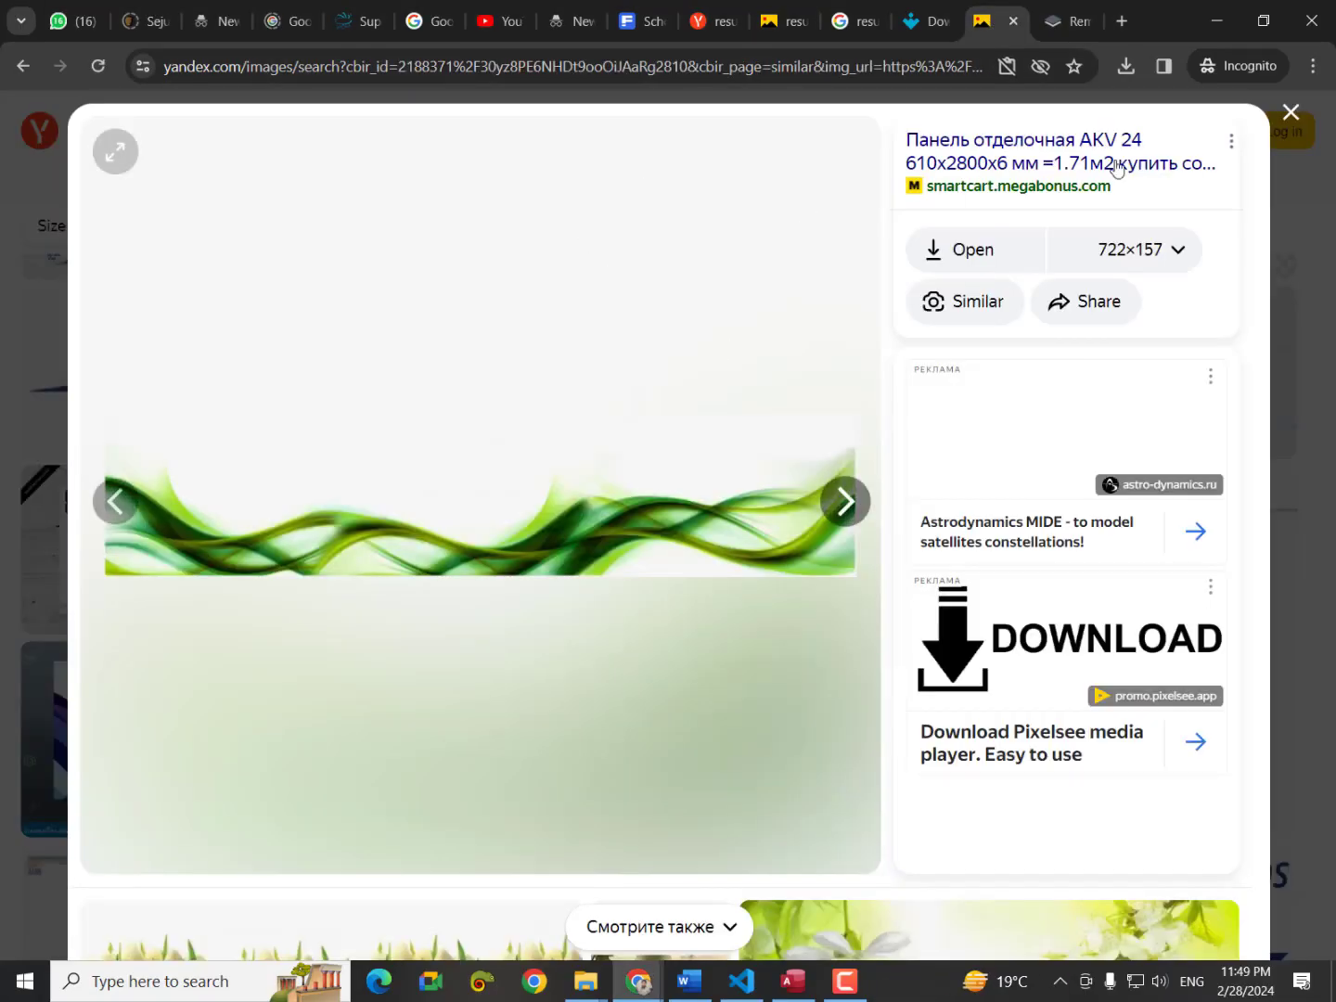
left_click(1290, 112)
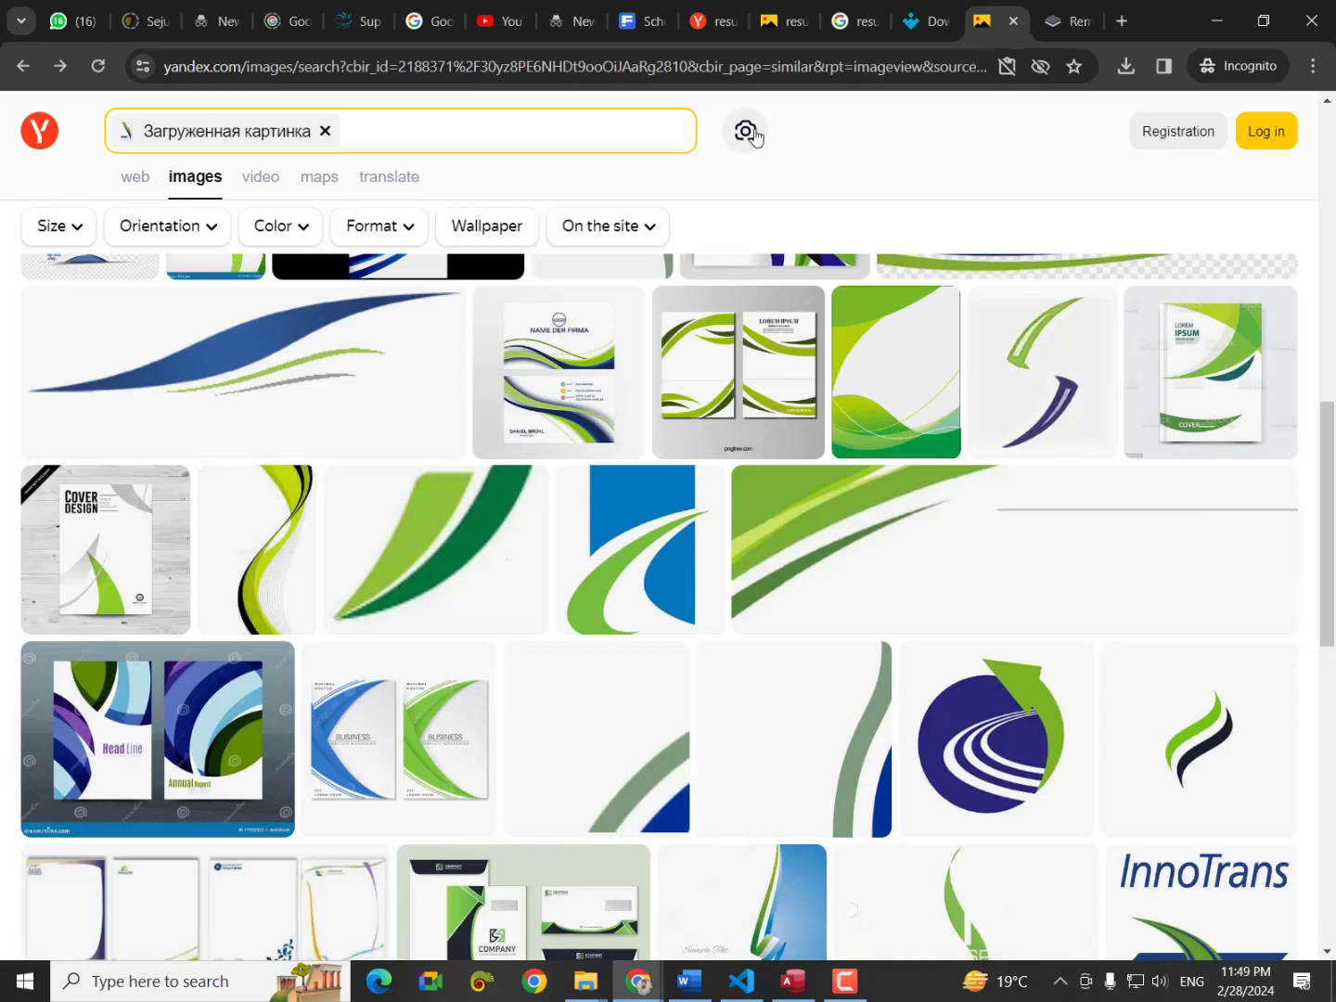
Paste the copied pencil into Yandex's search-by-image and show similar images.
left_click(745, 131)
left_click(453, 536)
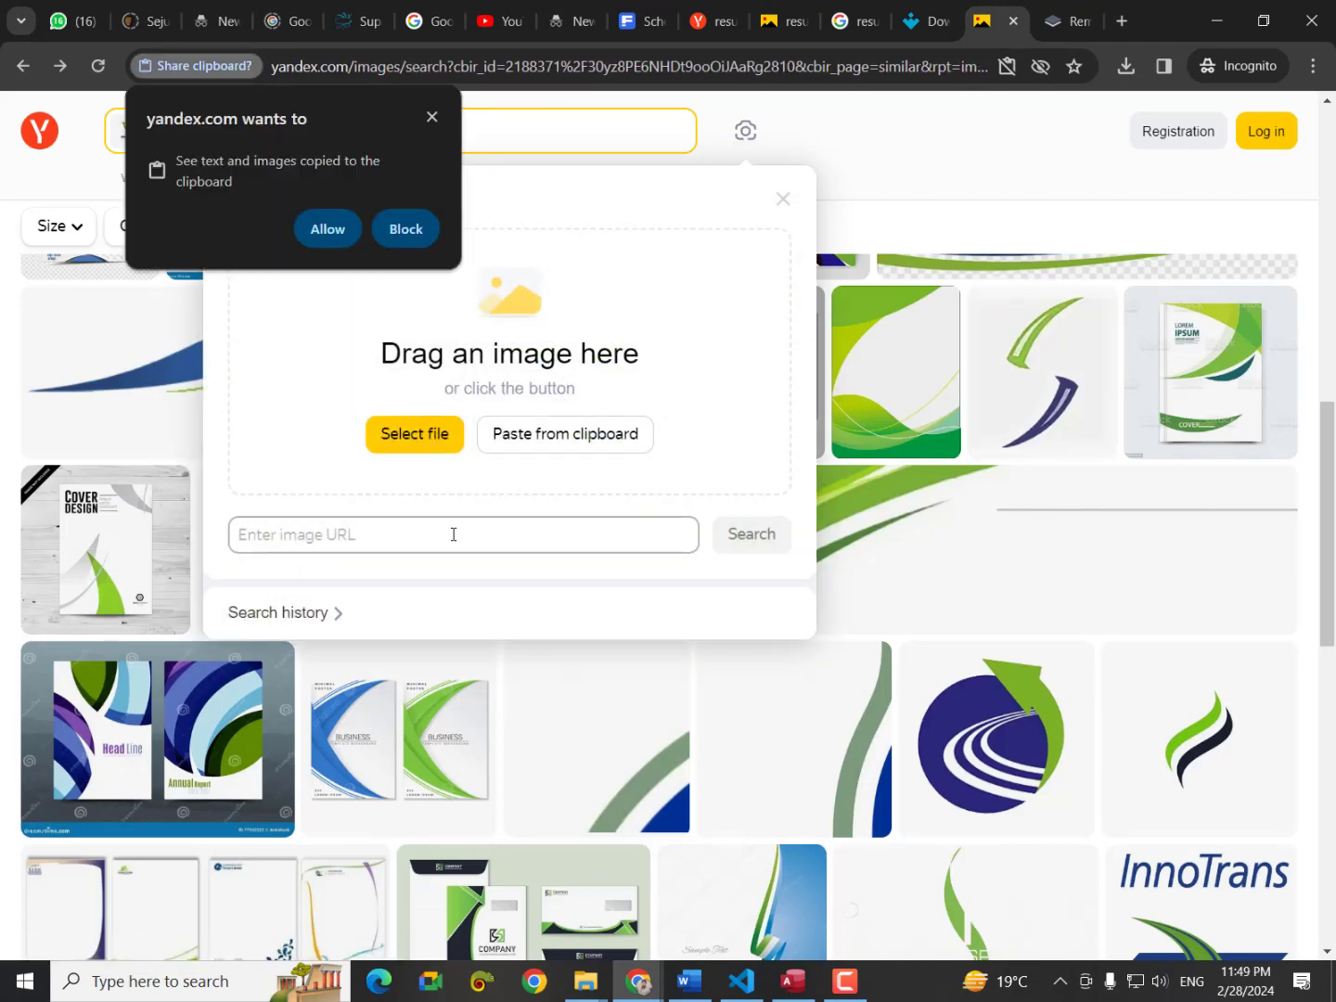
left_click(439, 114)
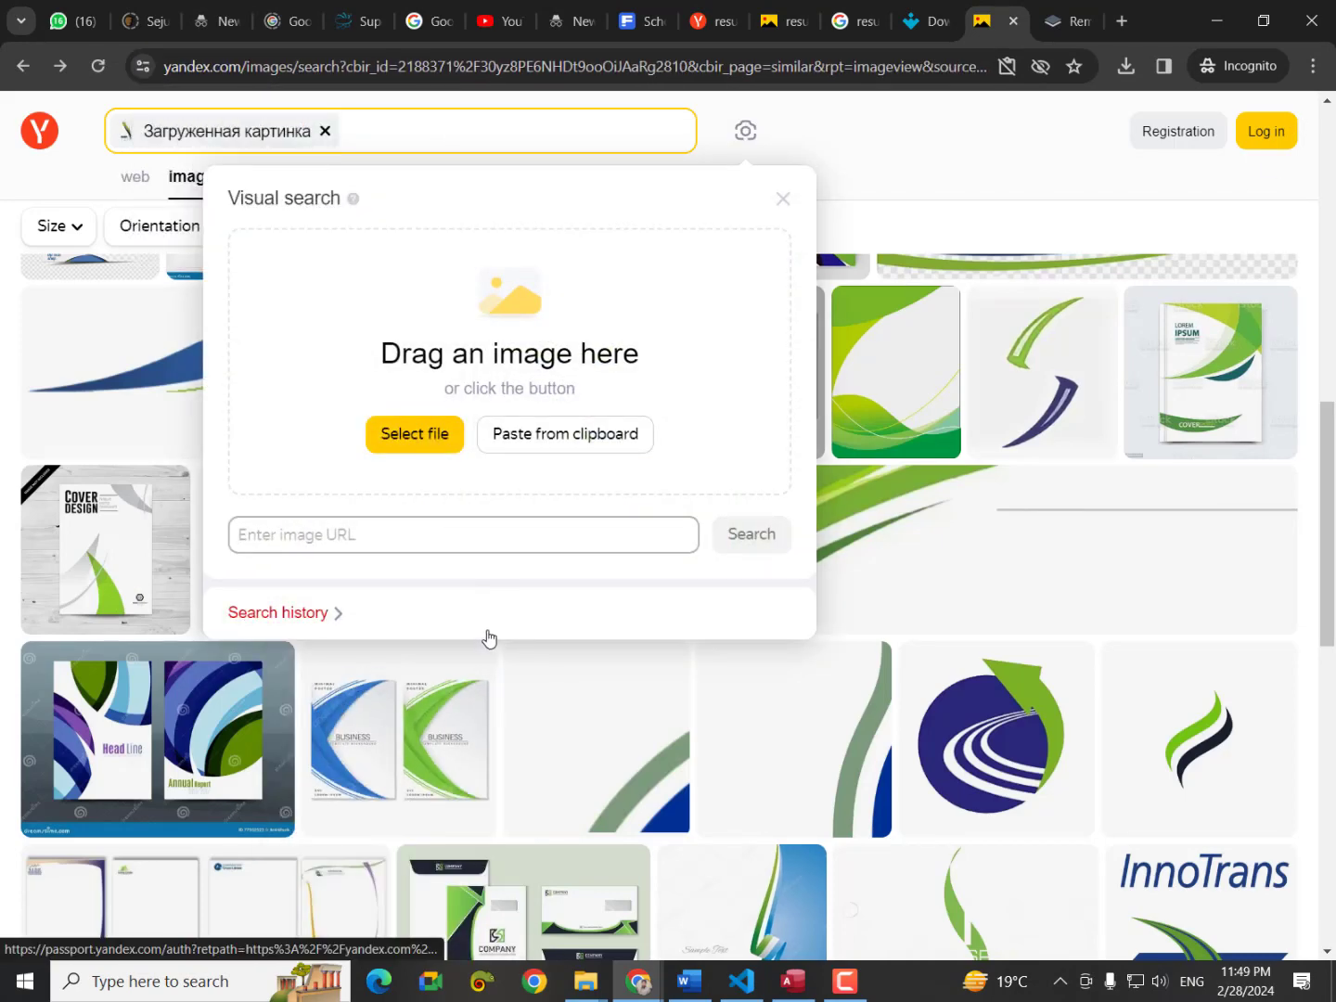
key("ctrl+v")
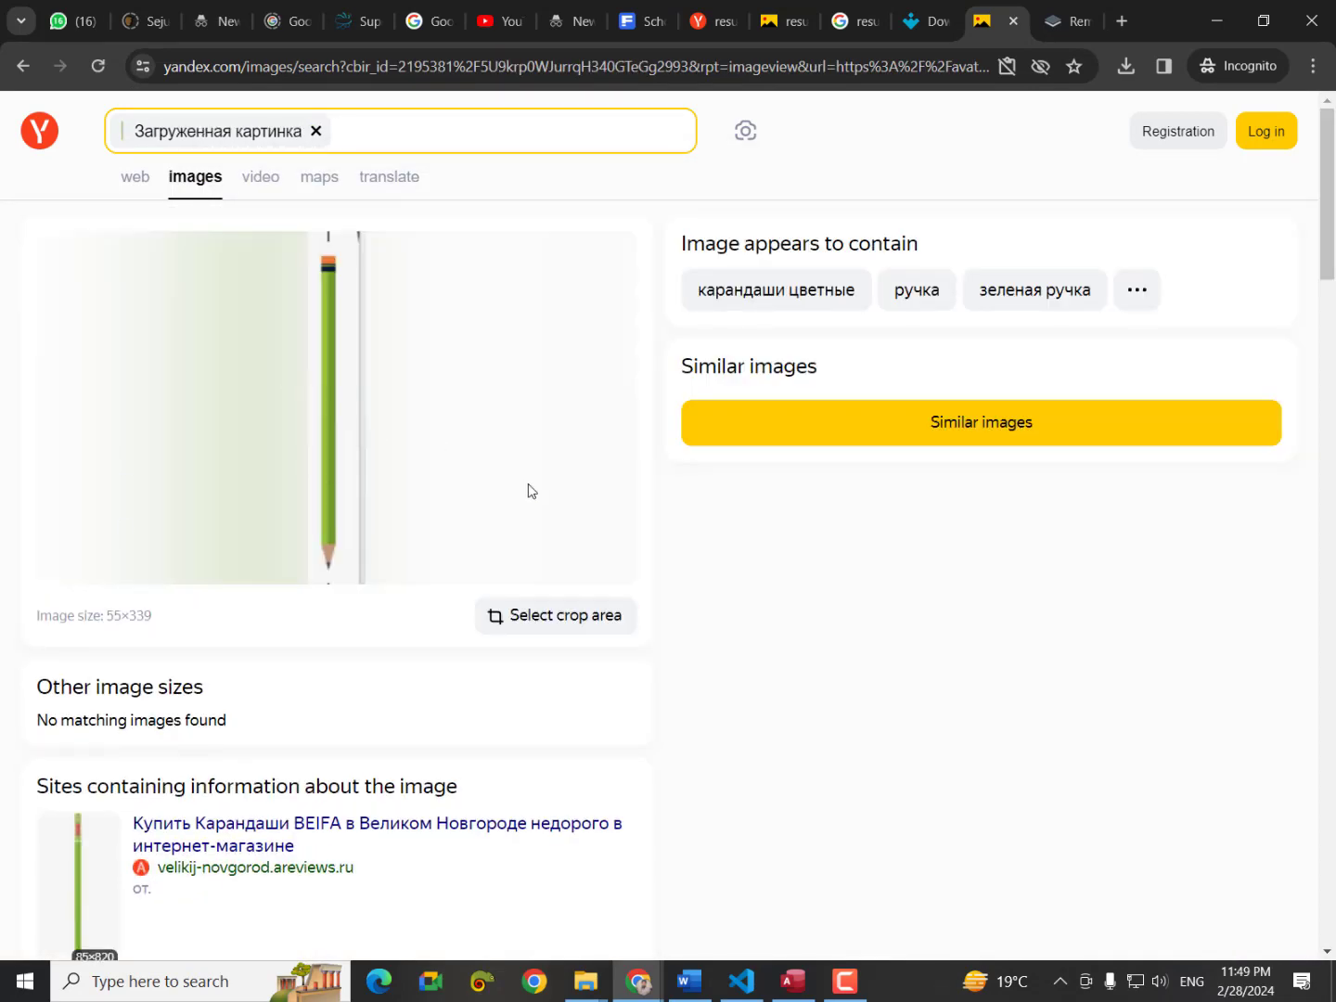
left_click(795, 427)
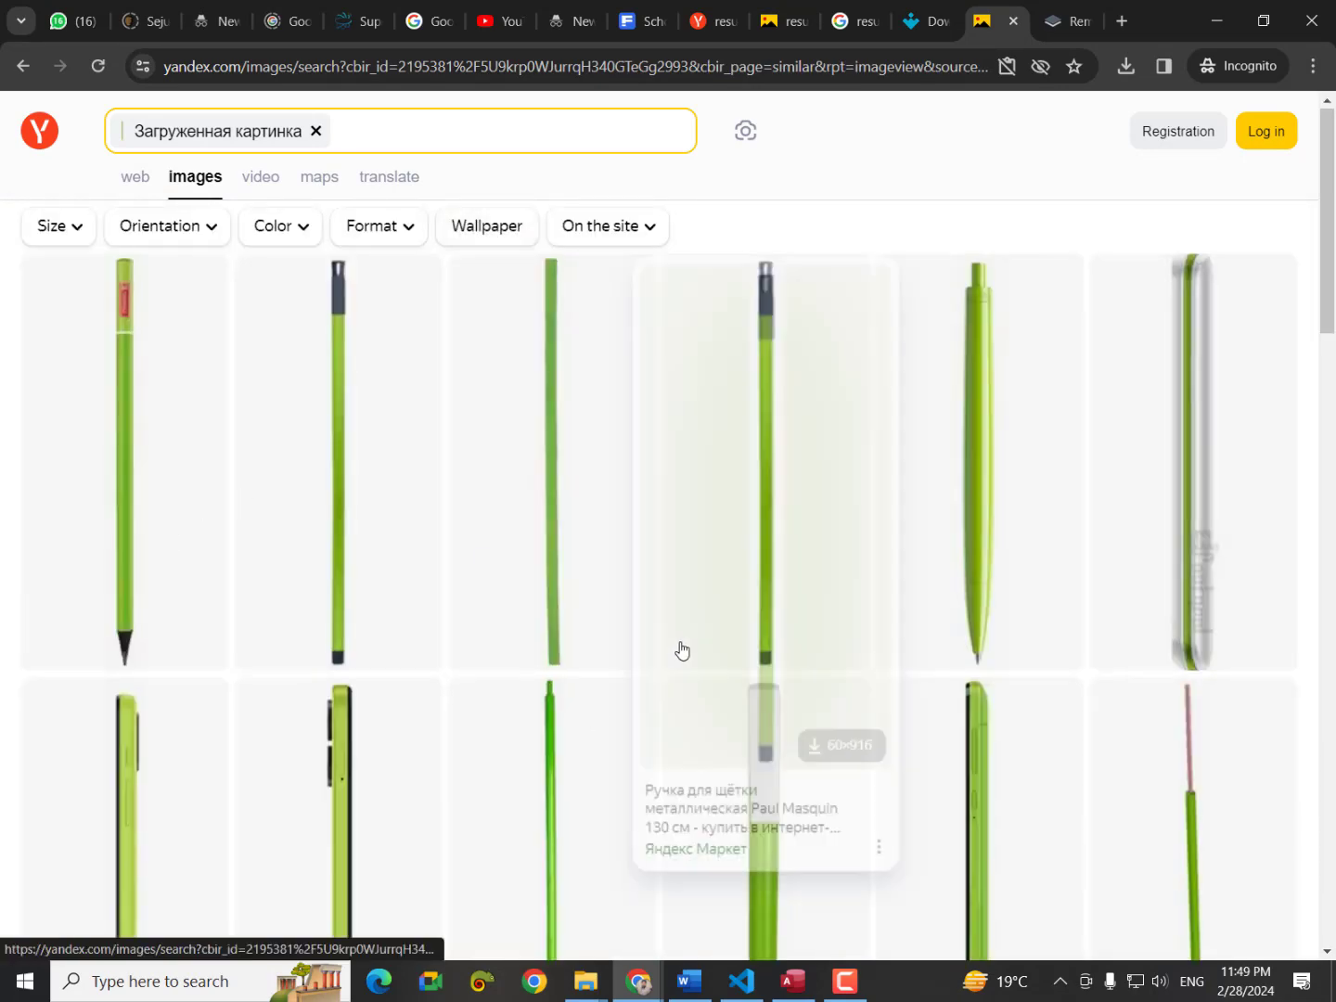
Browse the similar green pencil results, then clear the uploaded picture from the search.
scroll(680, 649, "down", 5)
scroll(680, 650, "up", 5)
mouse_move(256, 516)
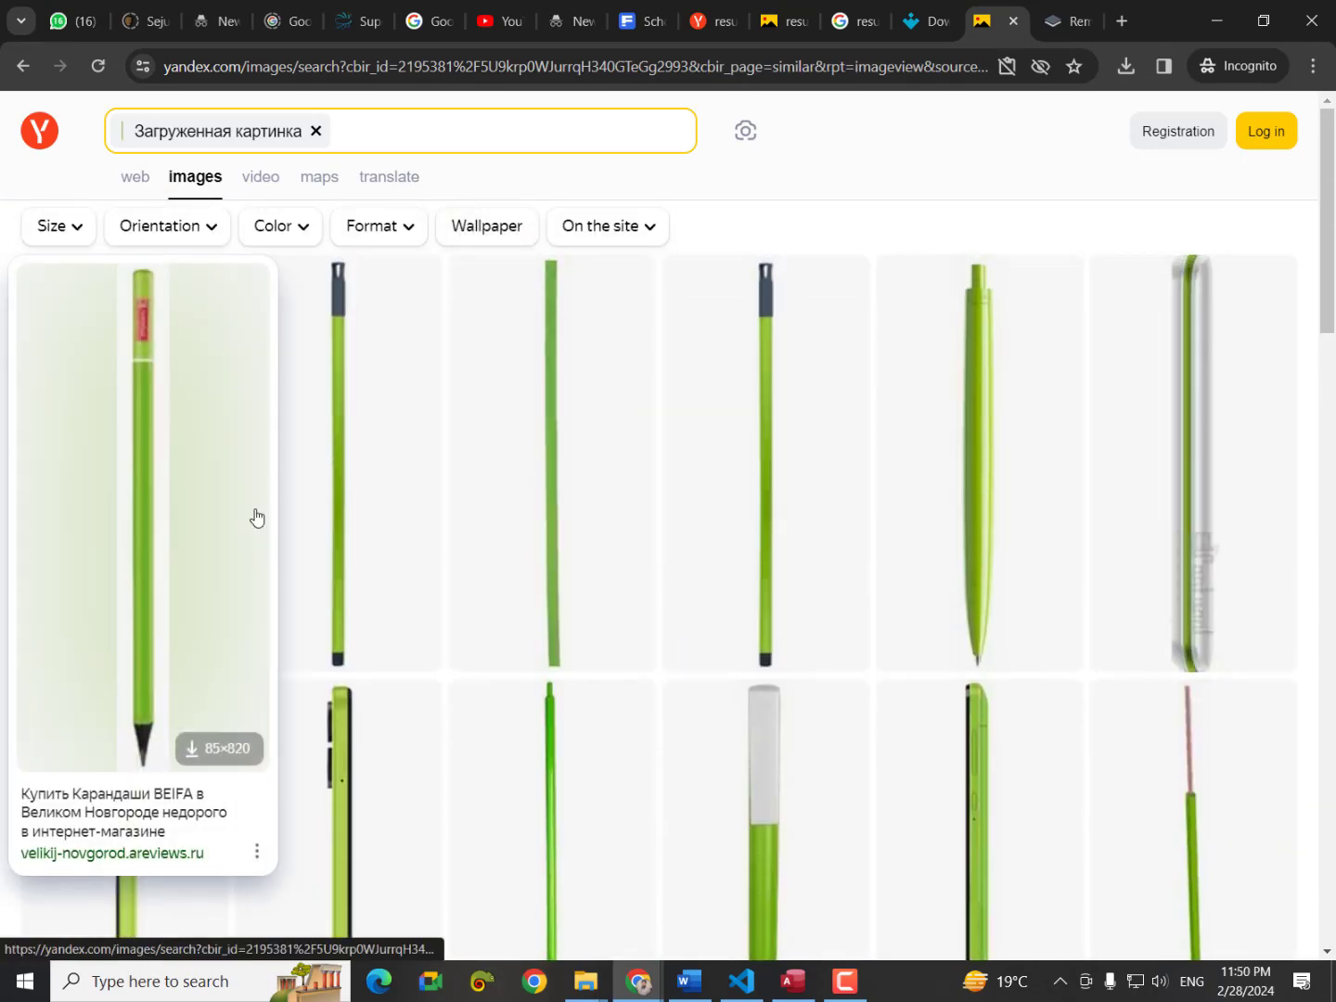
mouse_move(655, 697)
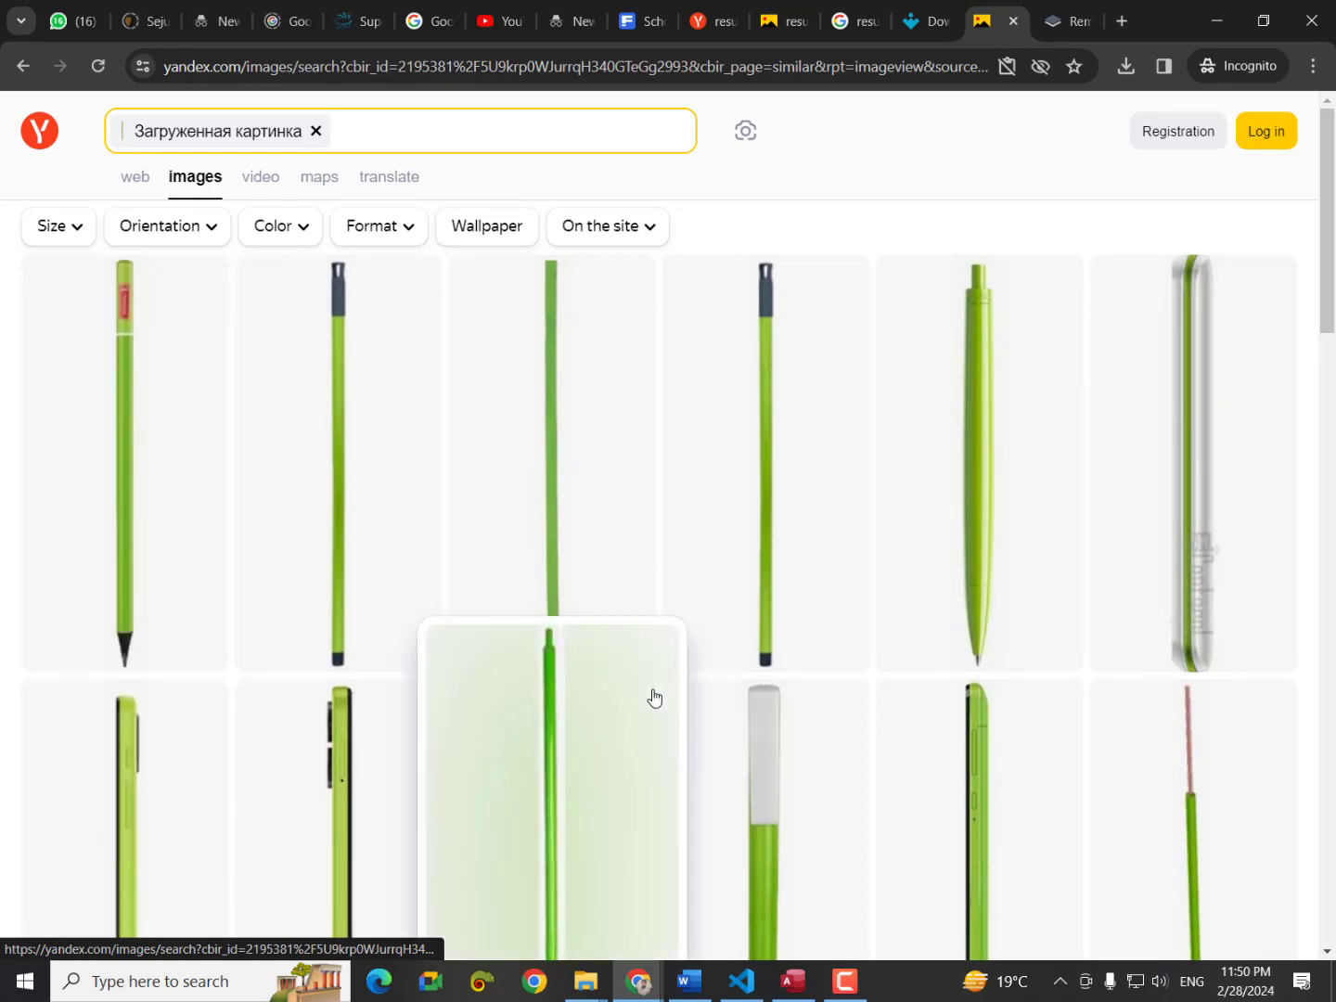
scroll(654, 697, "down", 10)
scroll(654, 701, "up", 4)
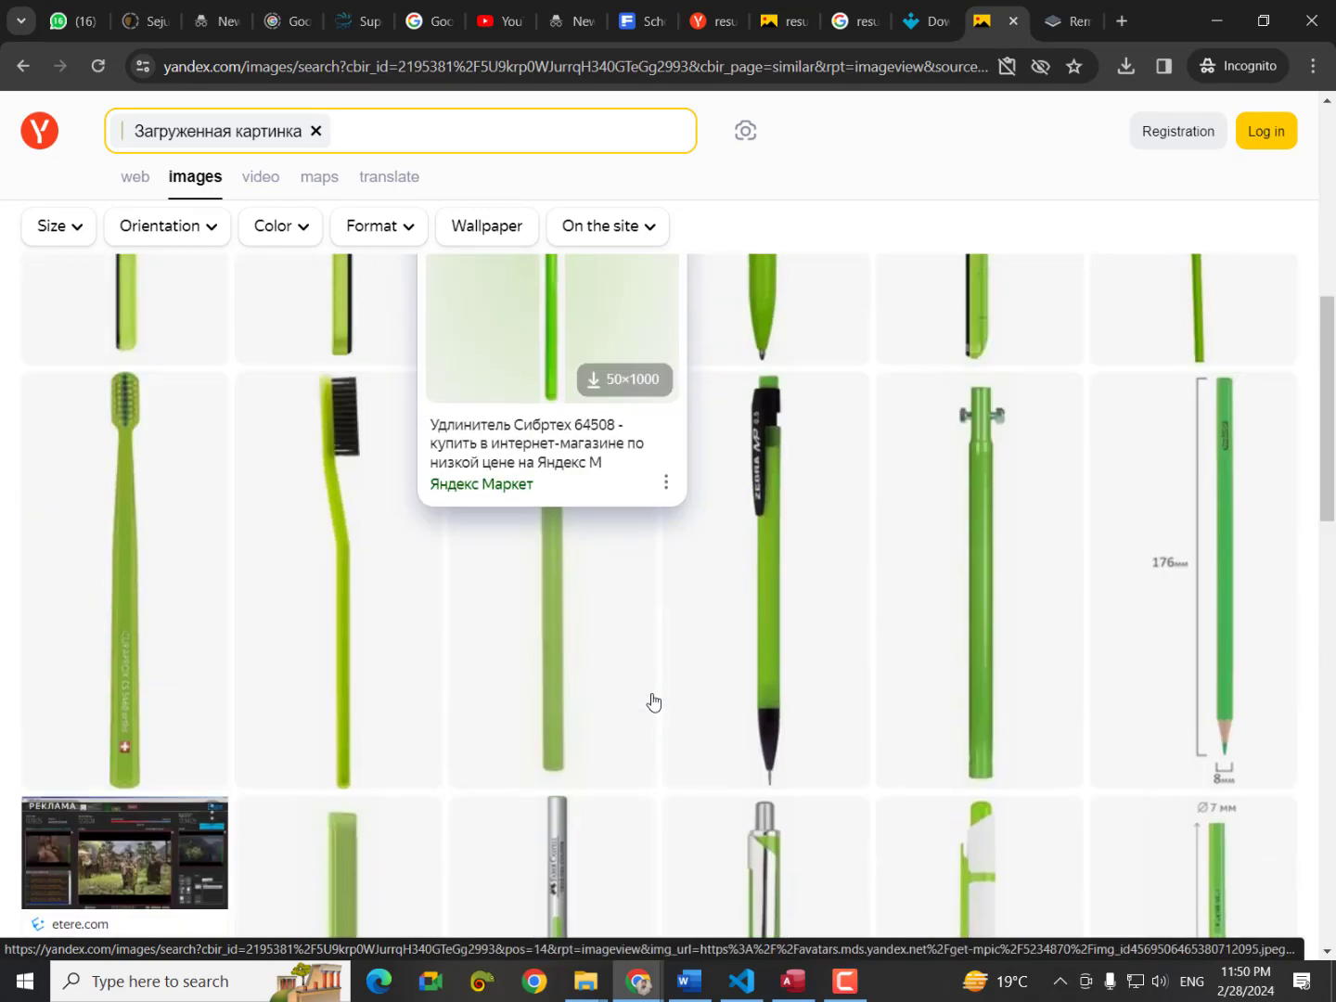
scroll(655, 702, "down", 4)
scroll(654, 702, "down", 7)
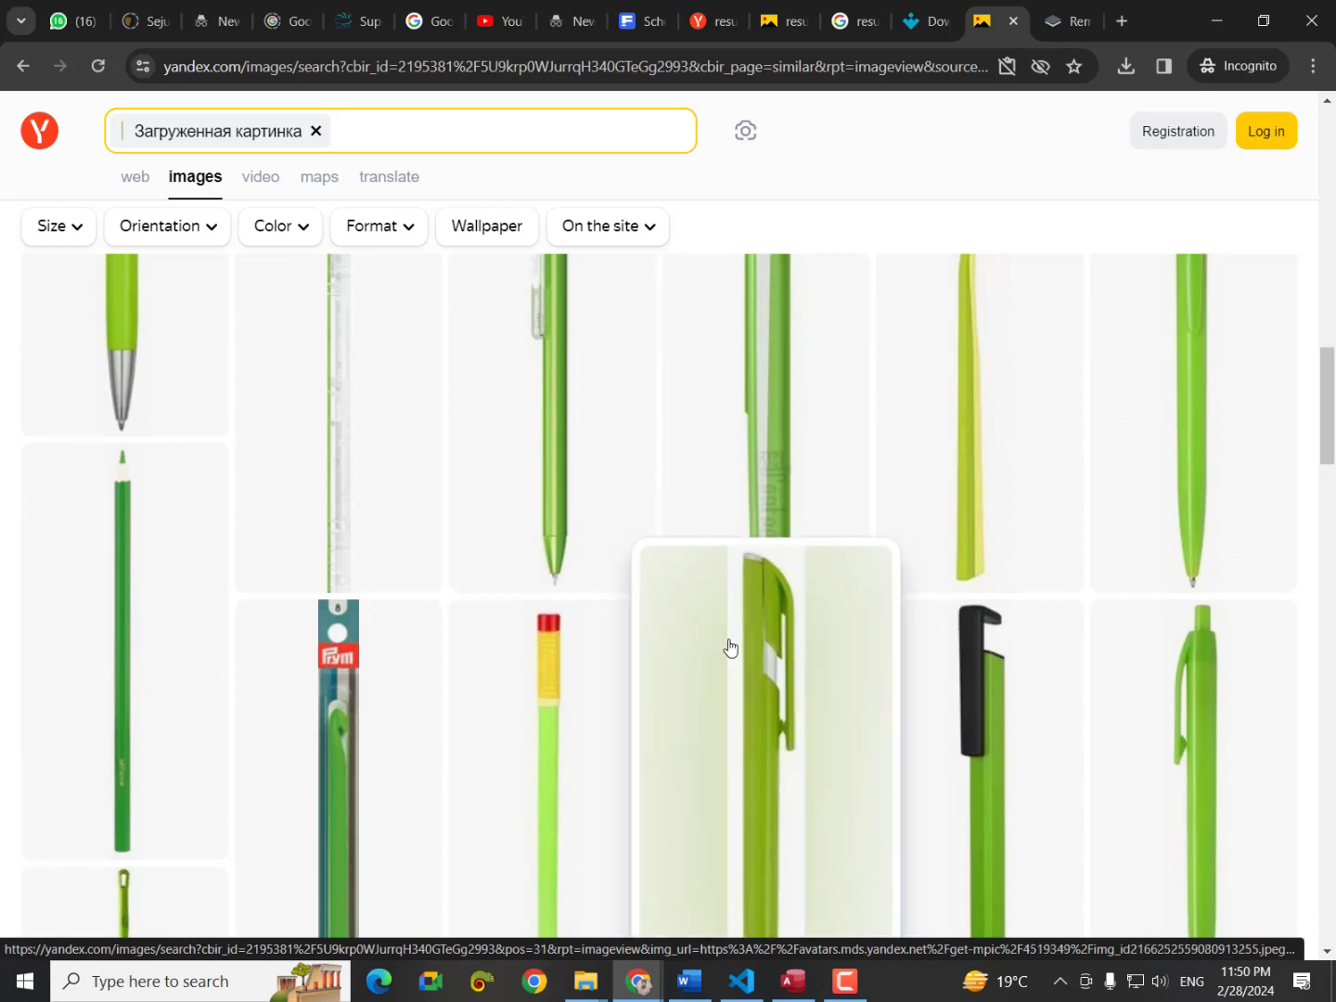
scroll(728, 647, "up", 18)
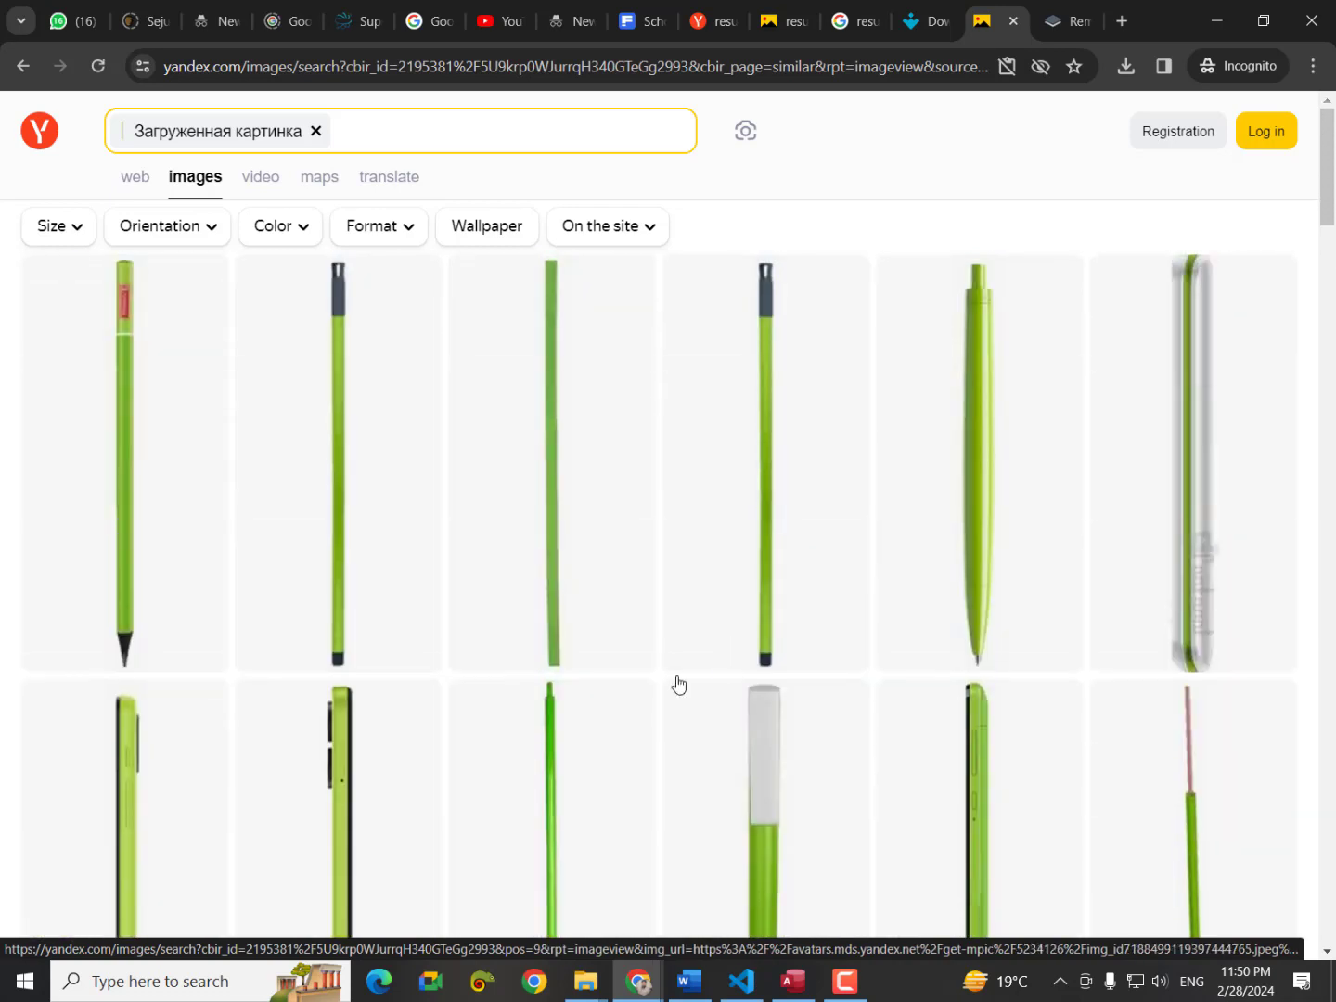
left_click(316, 131)
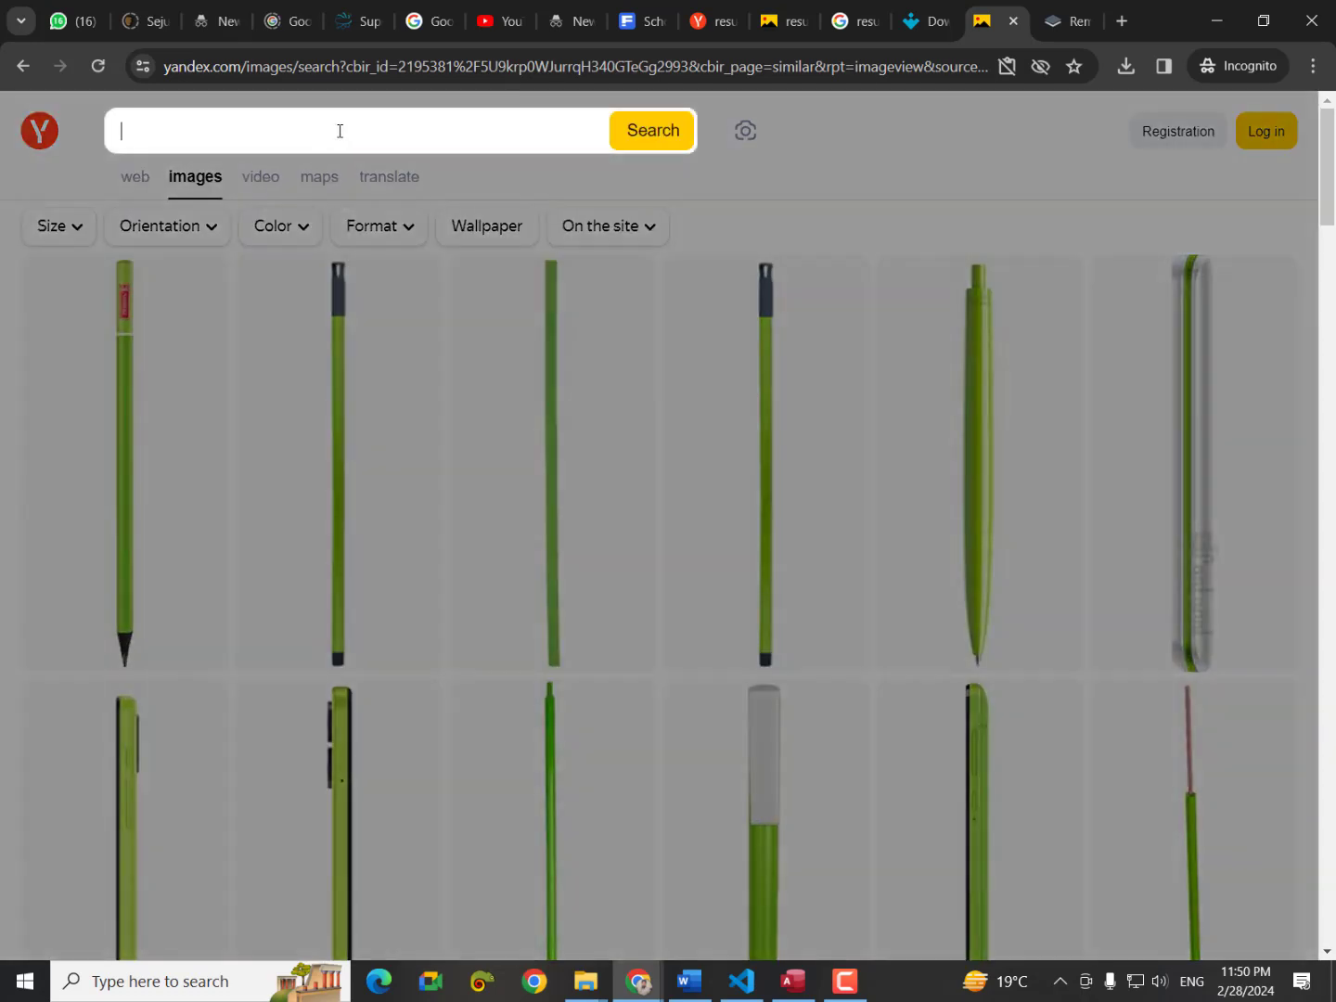
Search images for 'border styles', view the ornament frames image, then return to the report card tab.
type("b")
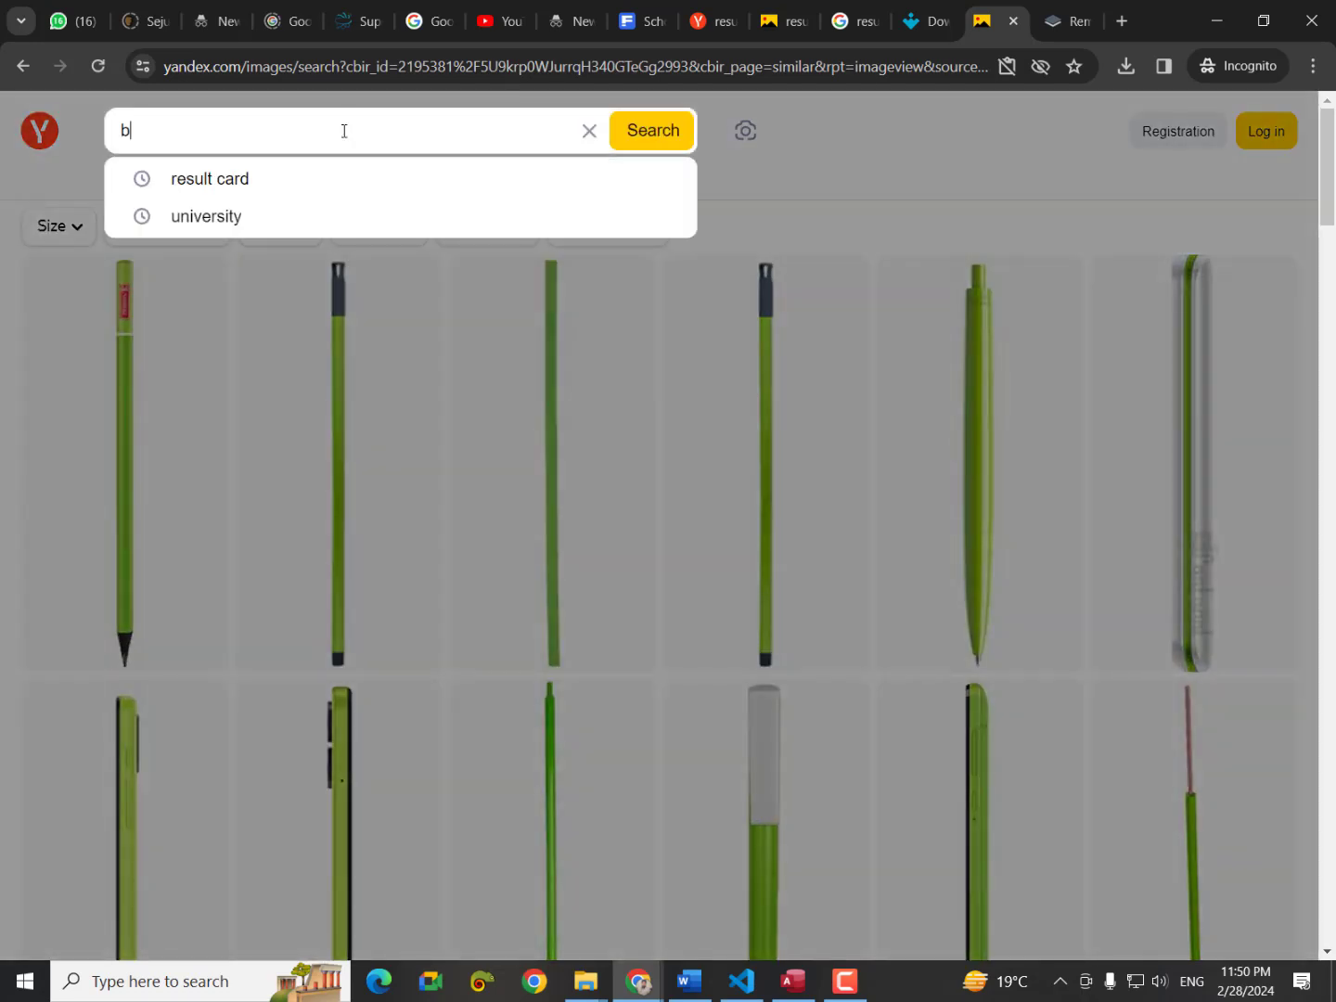
type("order")
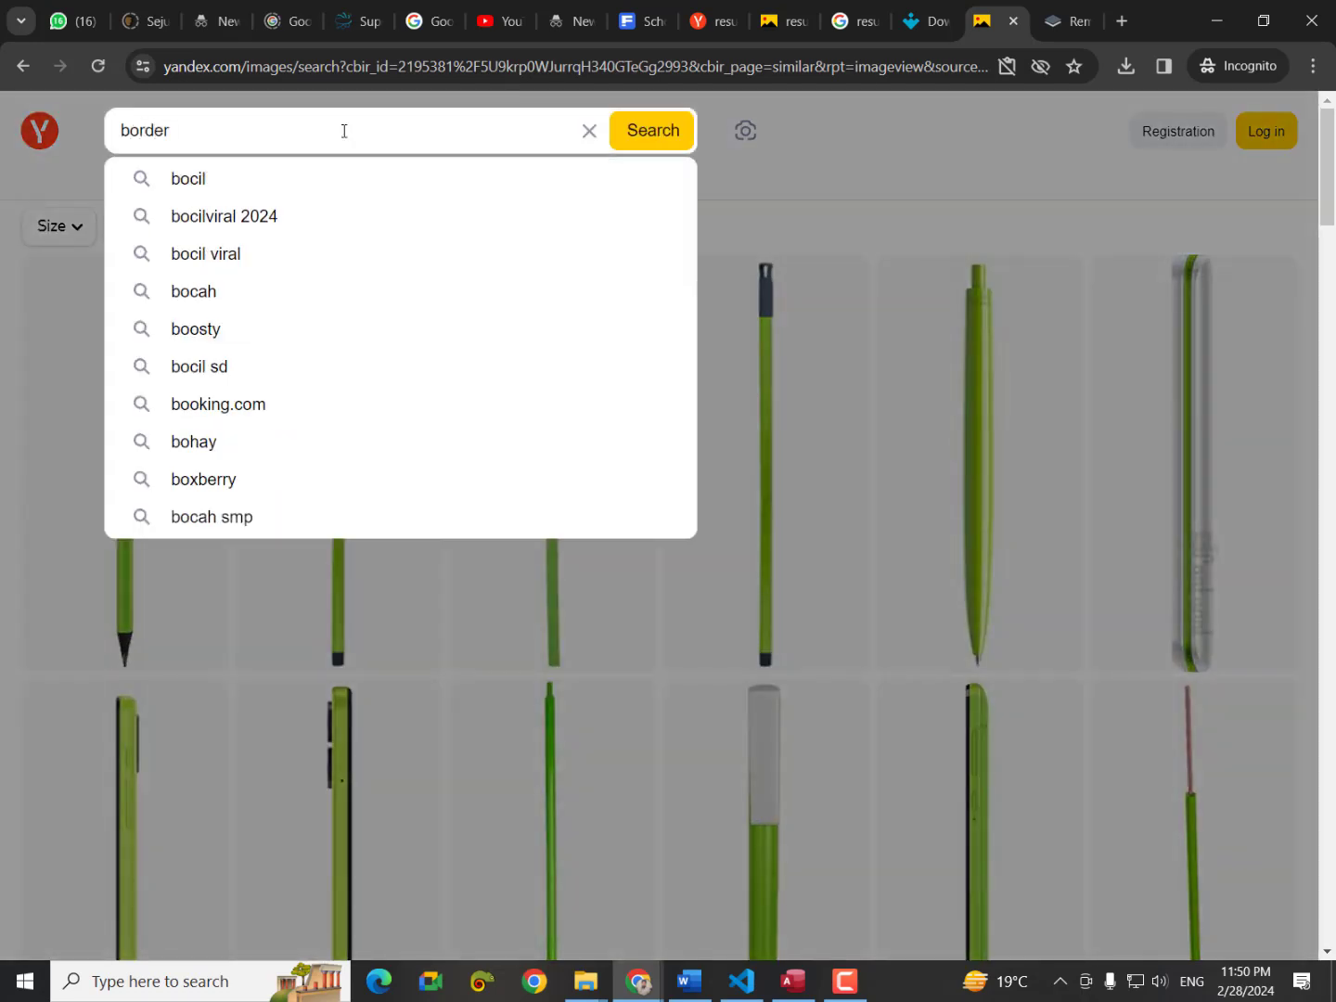
type(" styles")
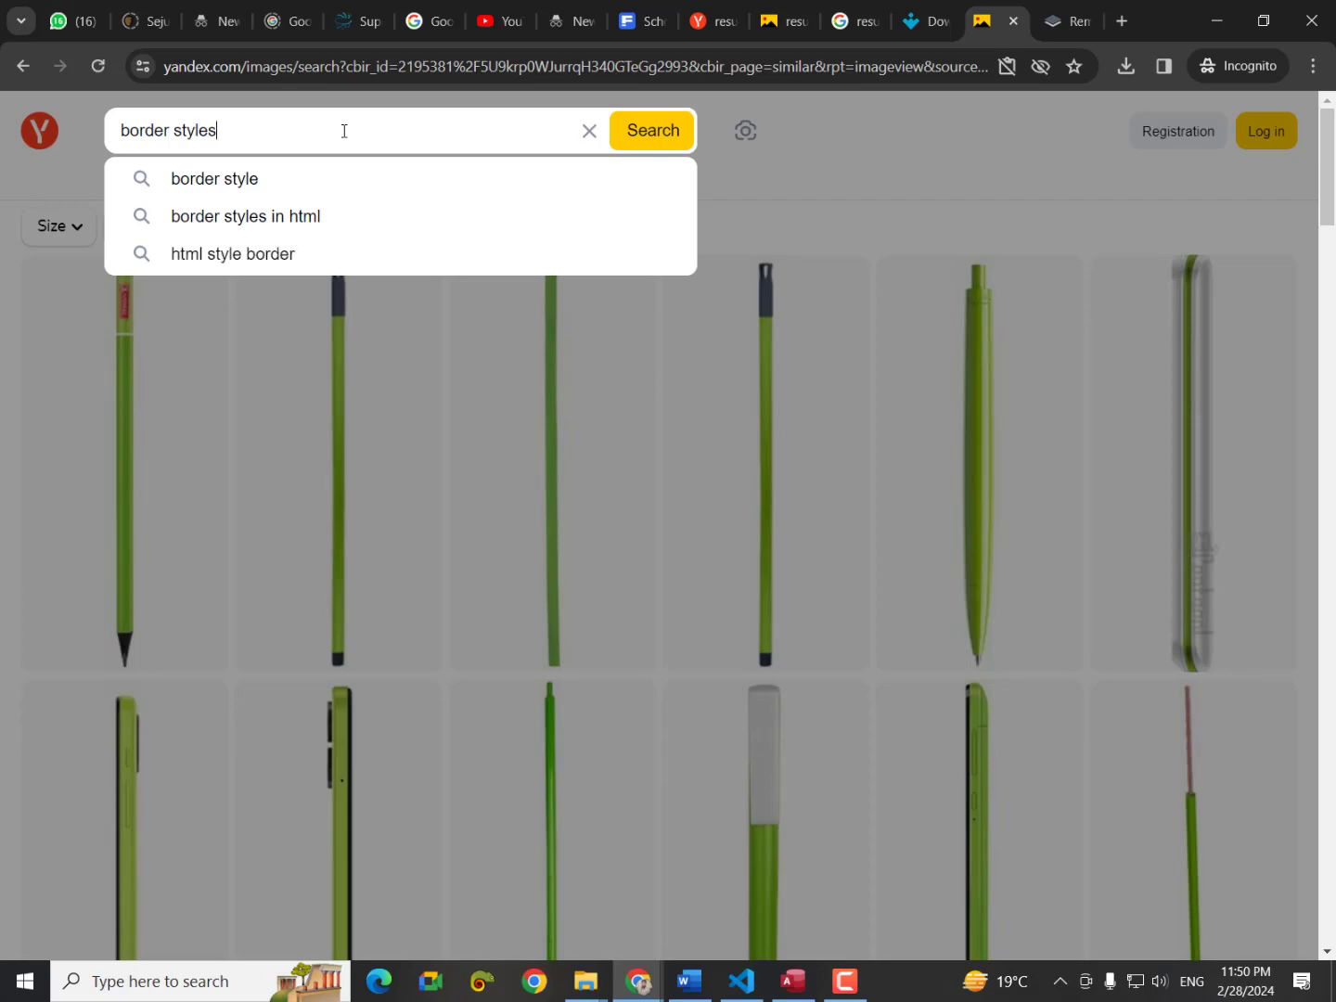
key("Return")
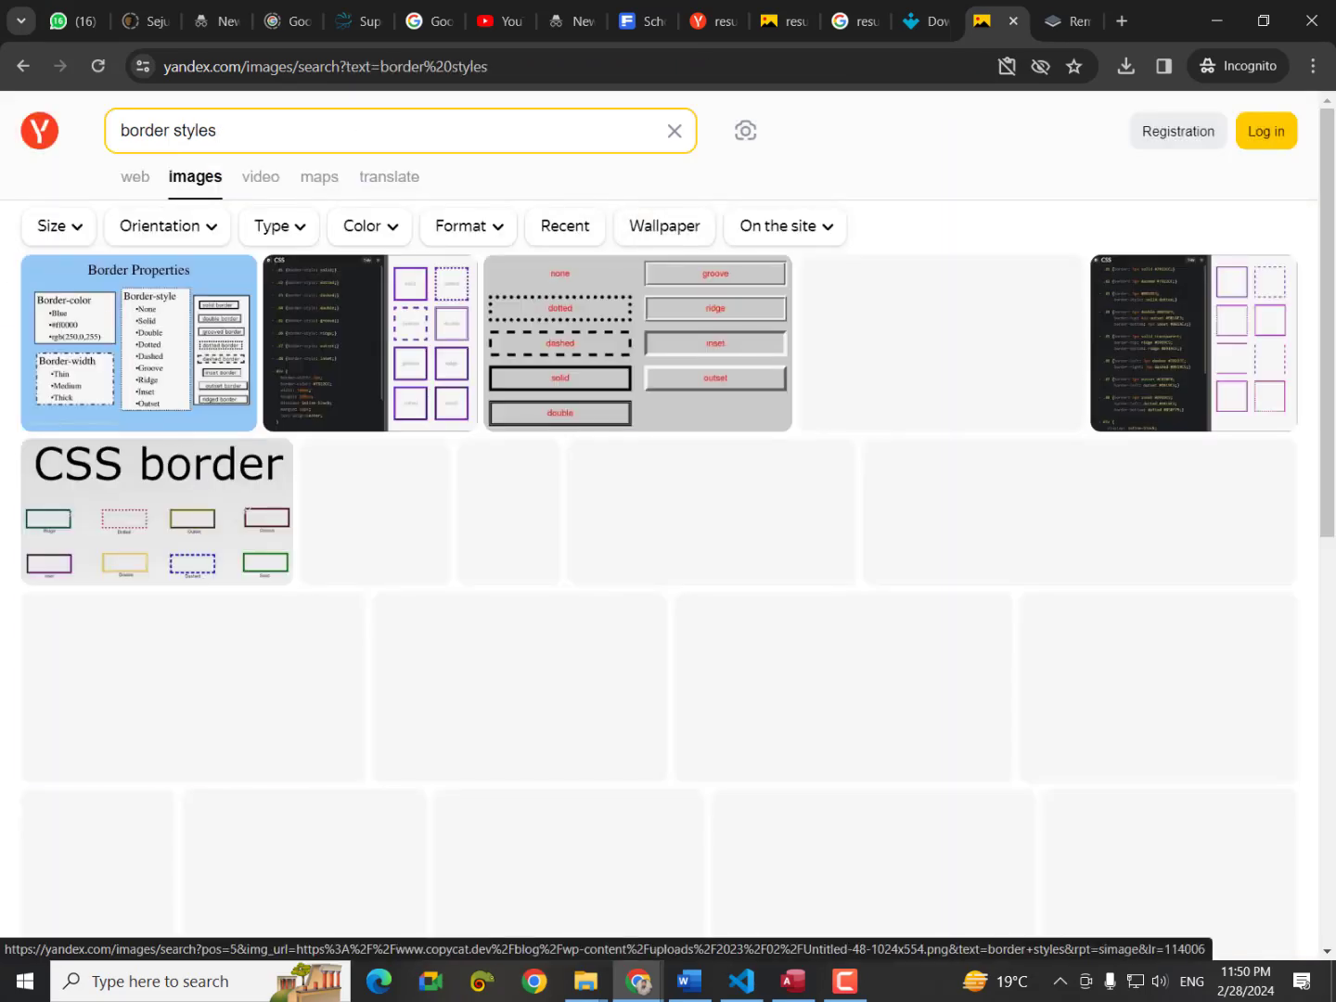
scroll(311, 563, "down", 3)
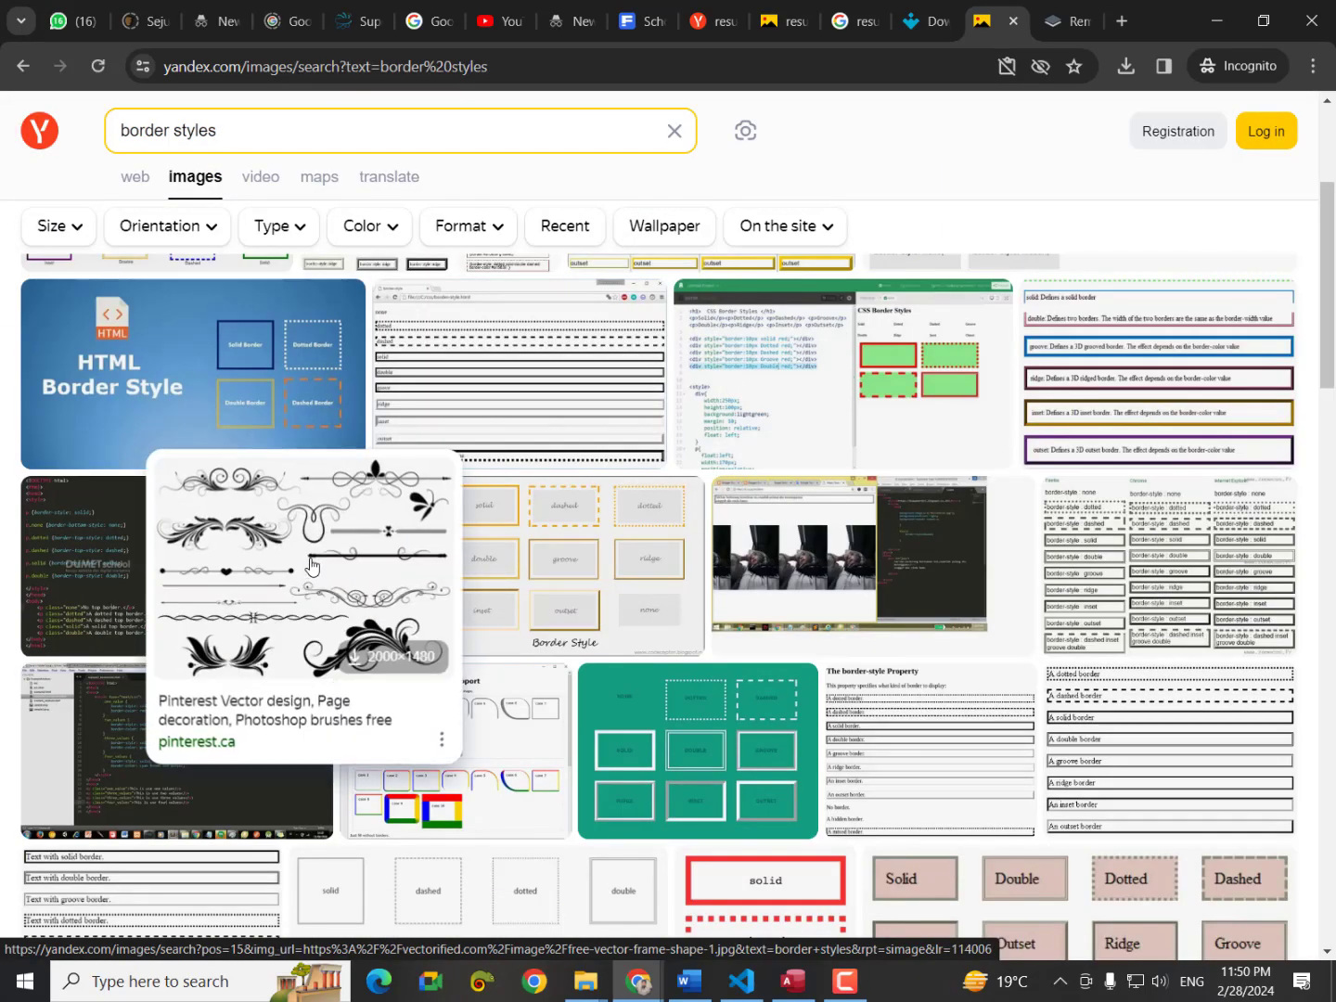
left_click(311, 564)
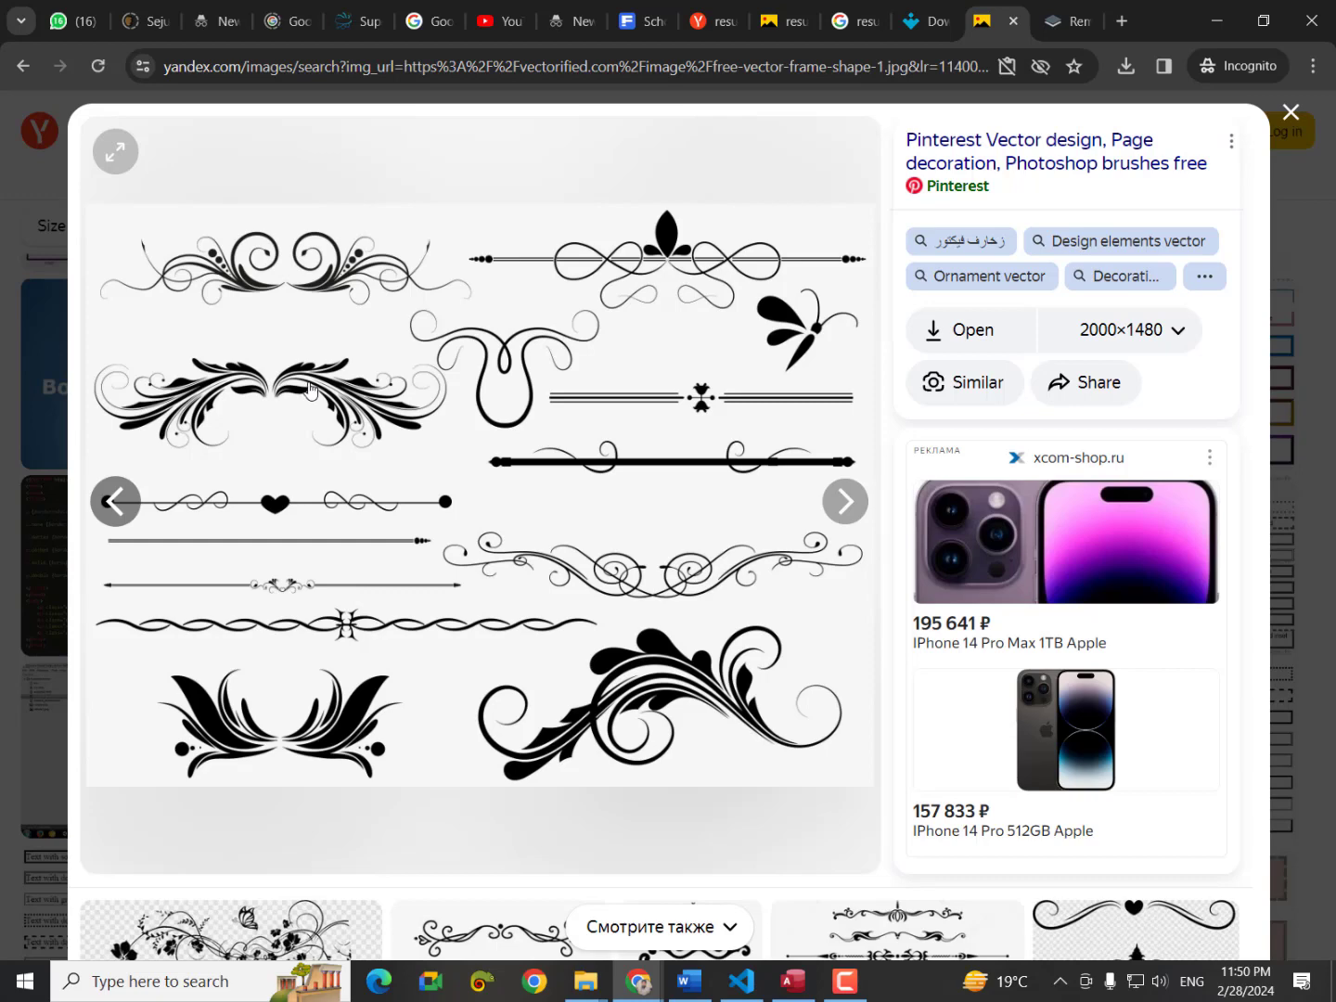
left_click(788, 22)
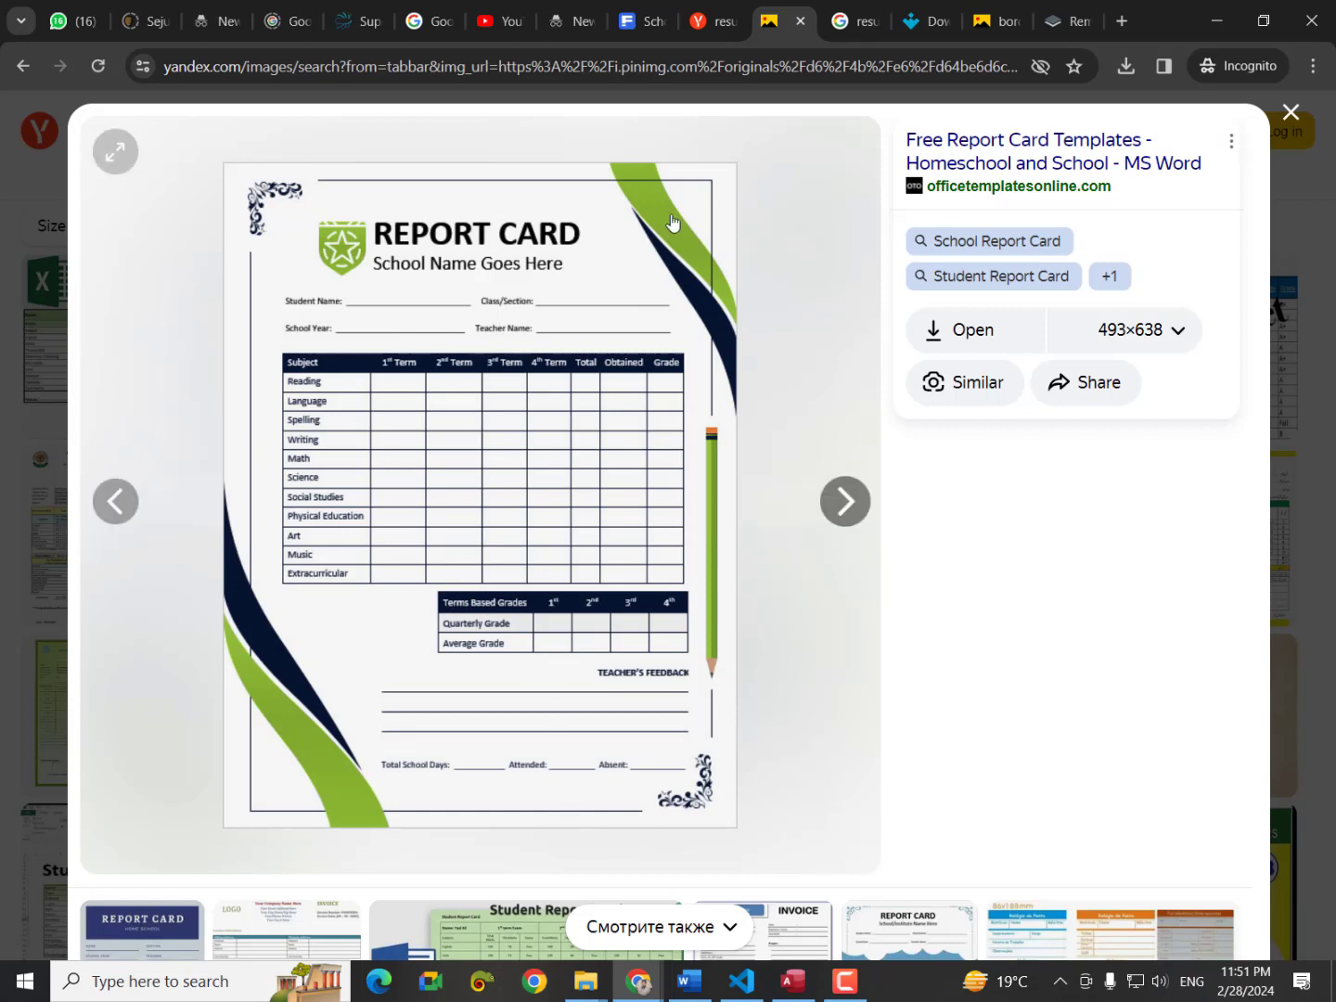
Launch Just Color Picker, allowing it to run with the English interface.
left_click(485, 983)
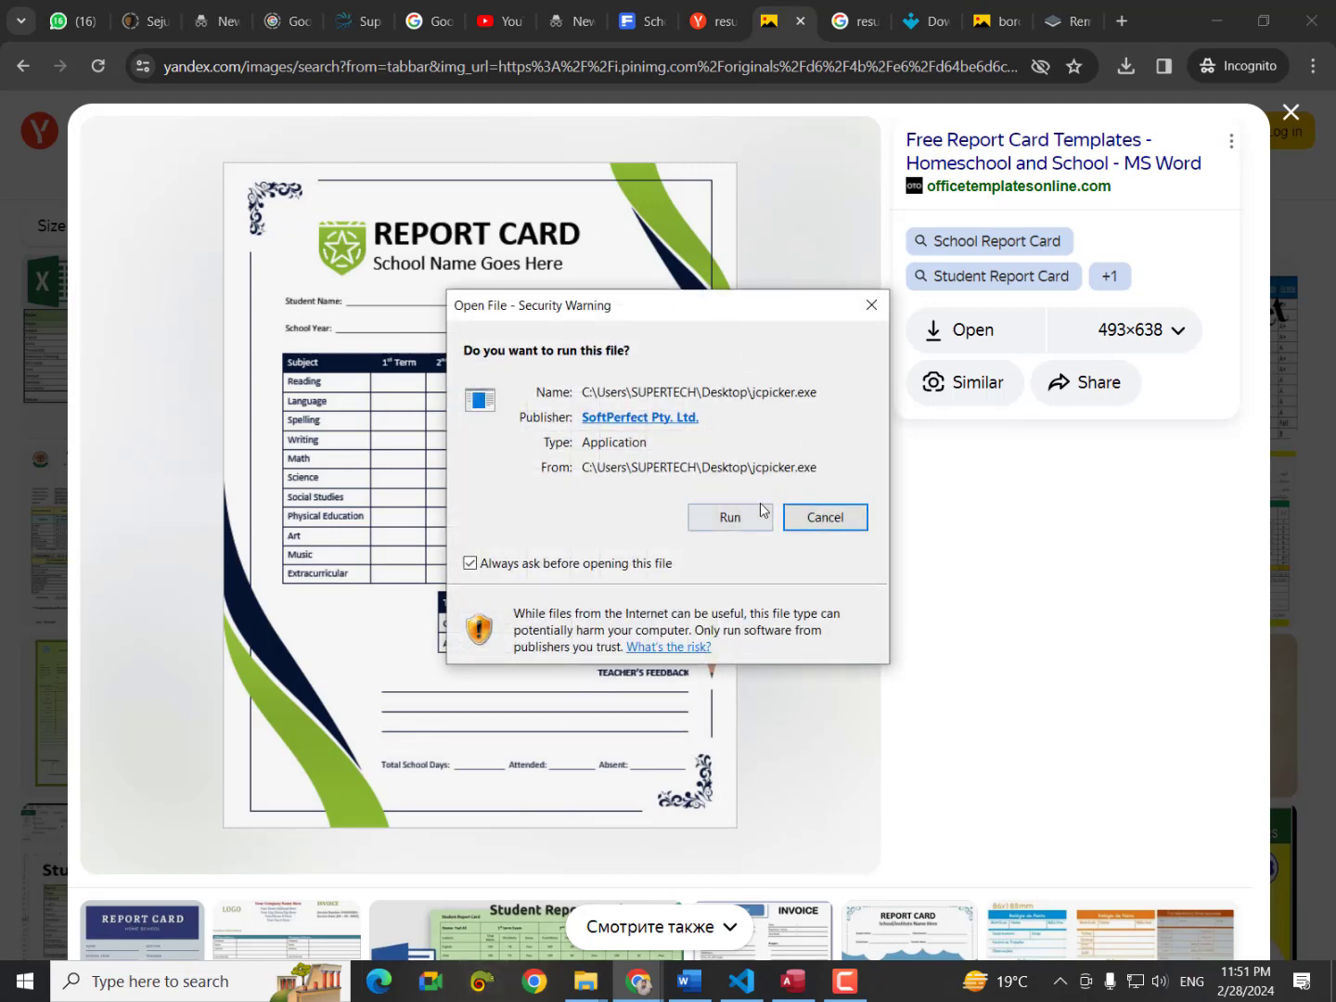
left_click(761, 509)
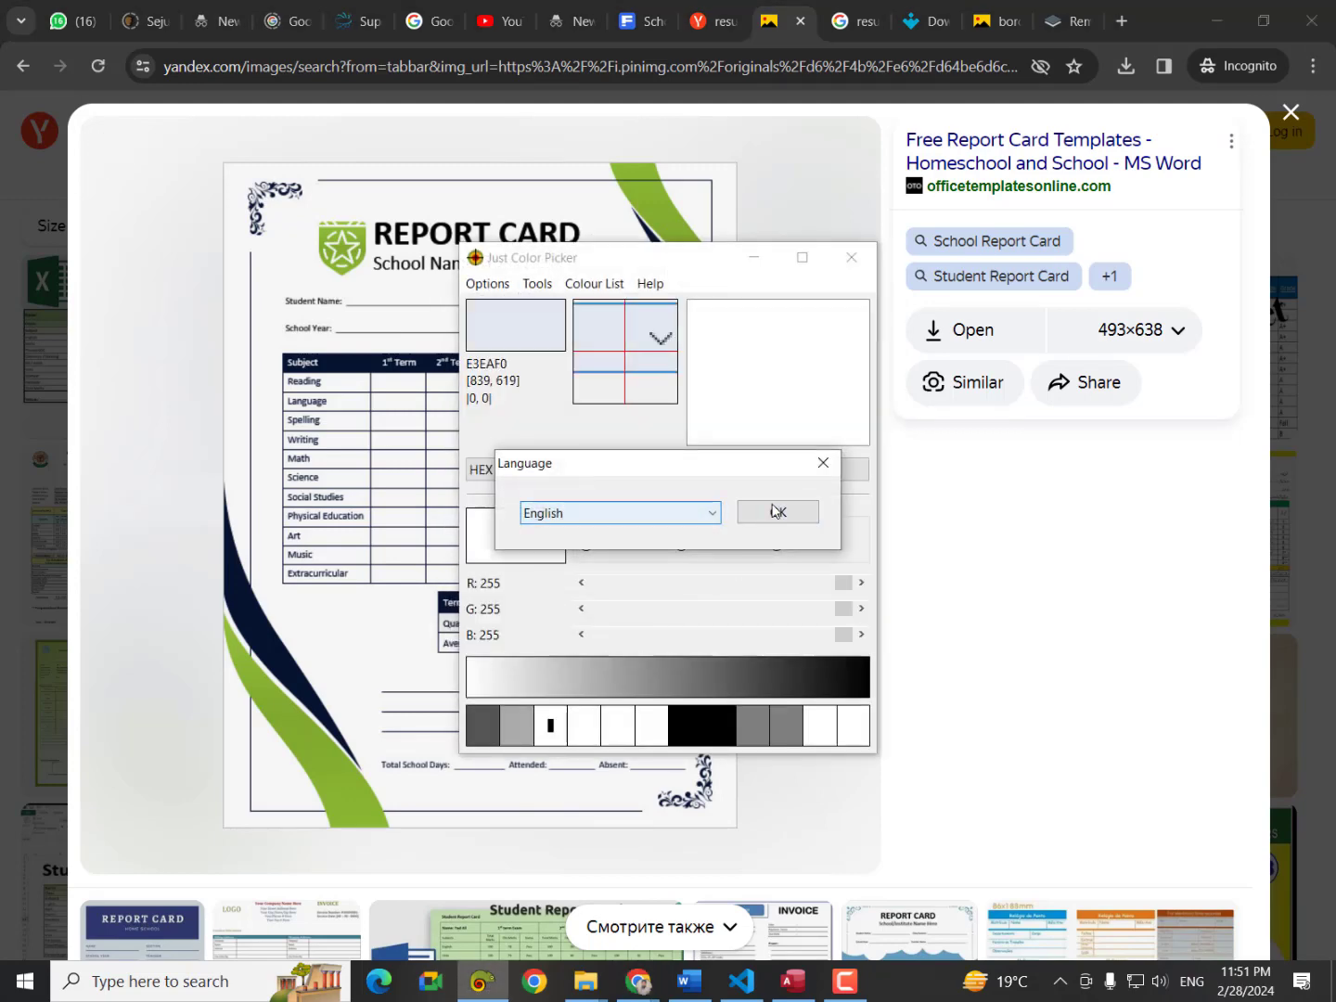
left_click(774, 512)
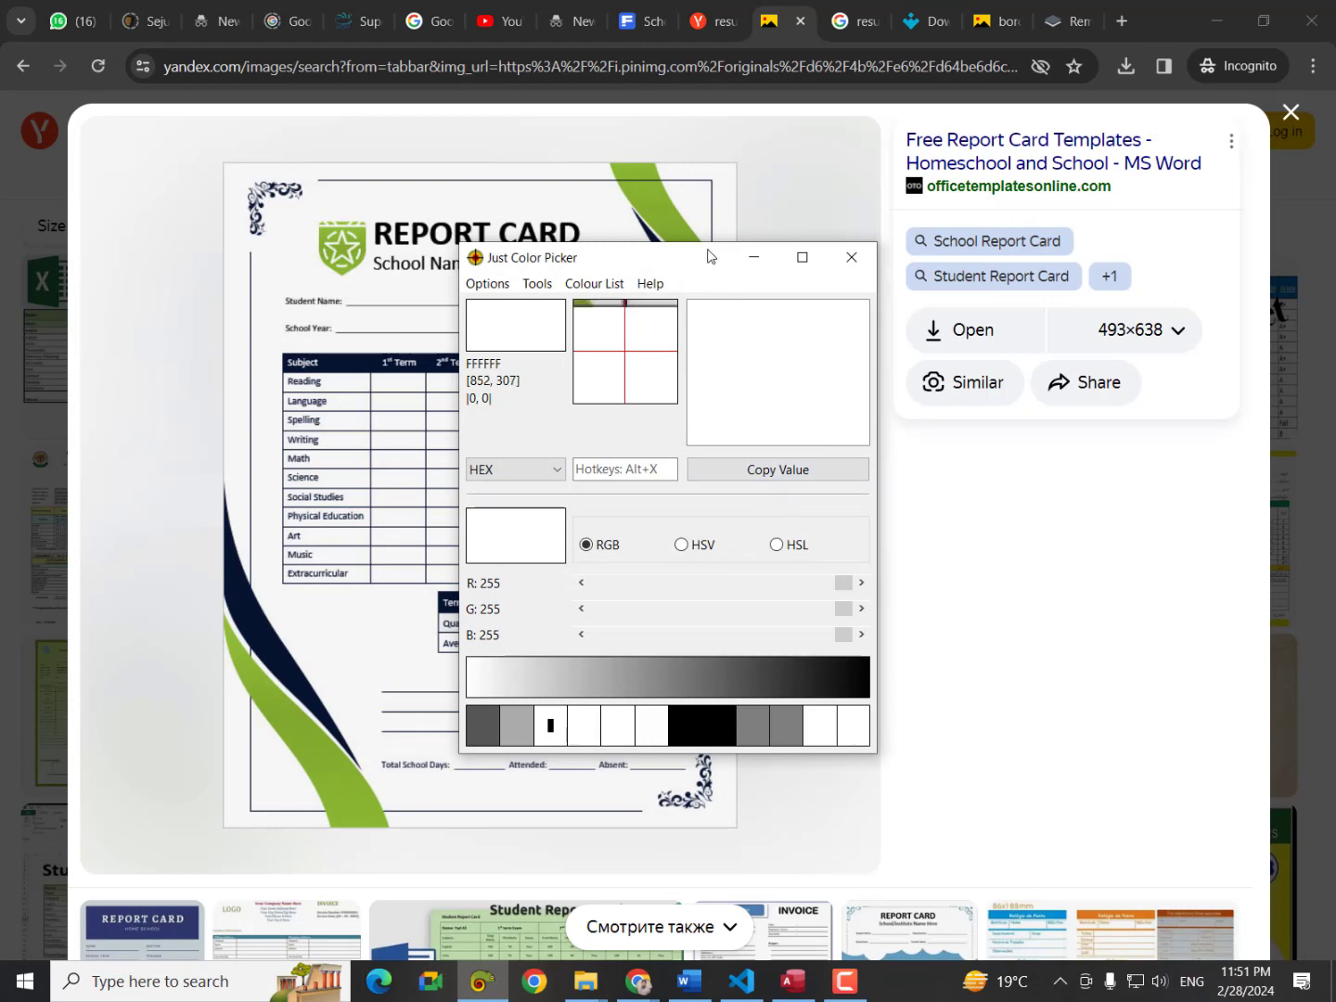
Move the picker beside the template, capture the swoosh green 80AA2F and copy its hex value.
left_click_drag(708, 256, 1043, 253)
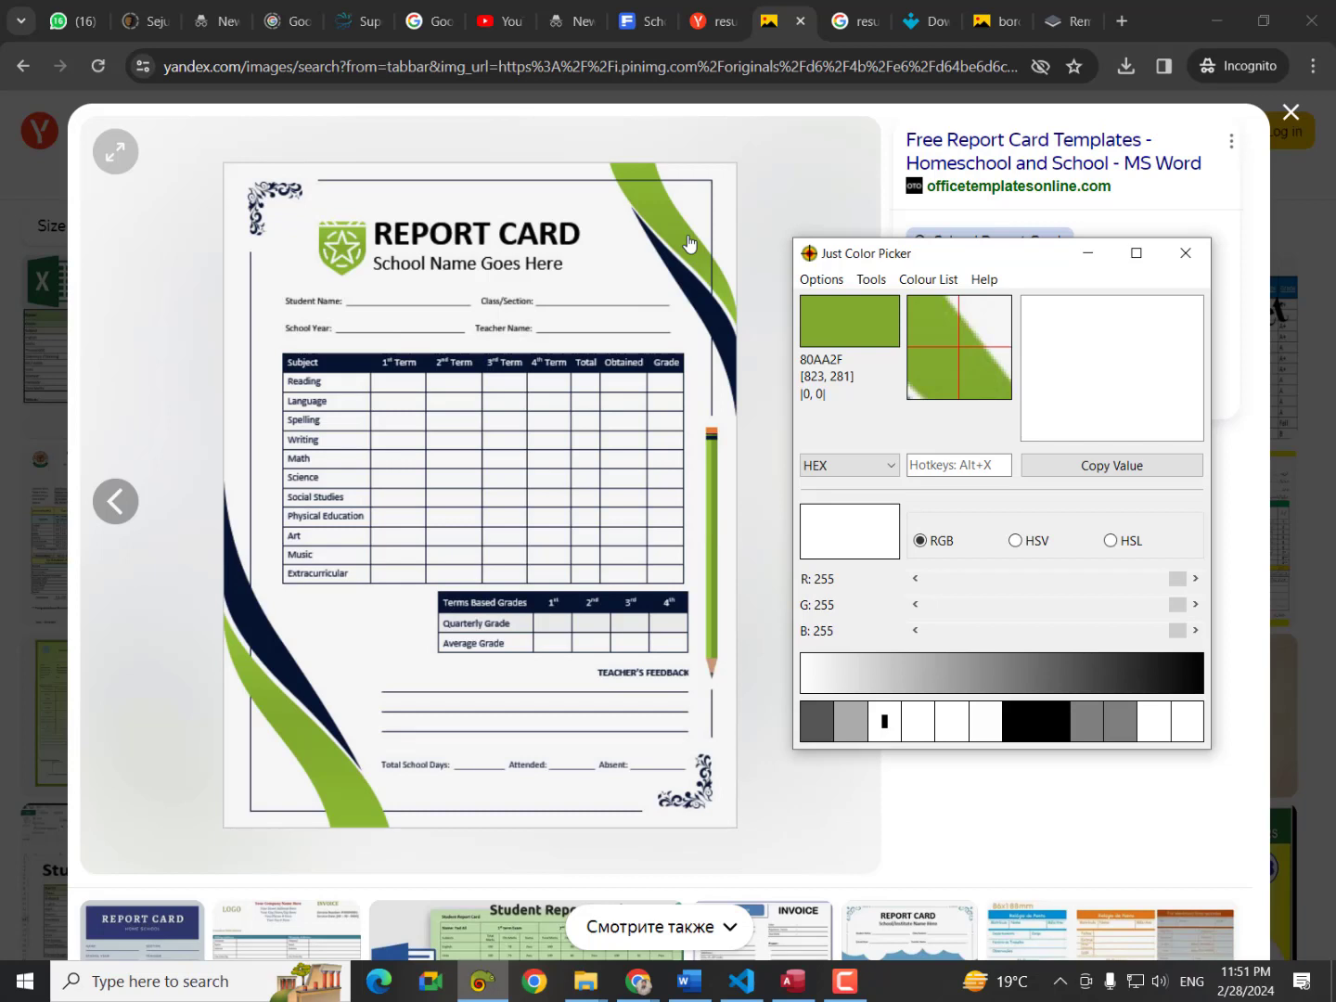
key("alt+x")
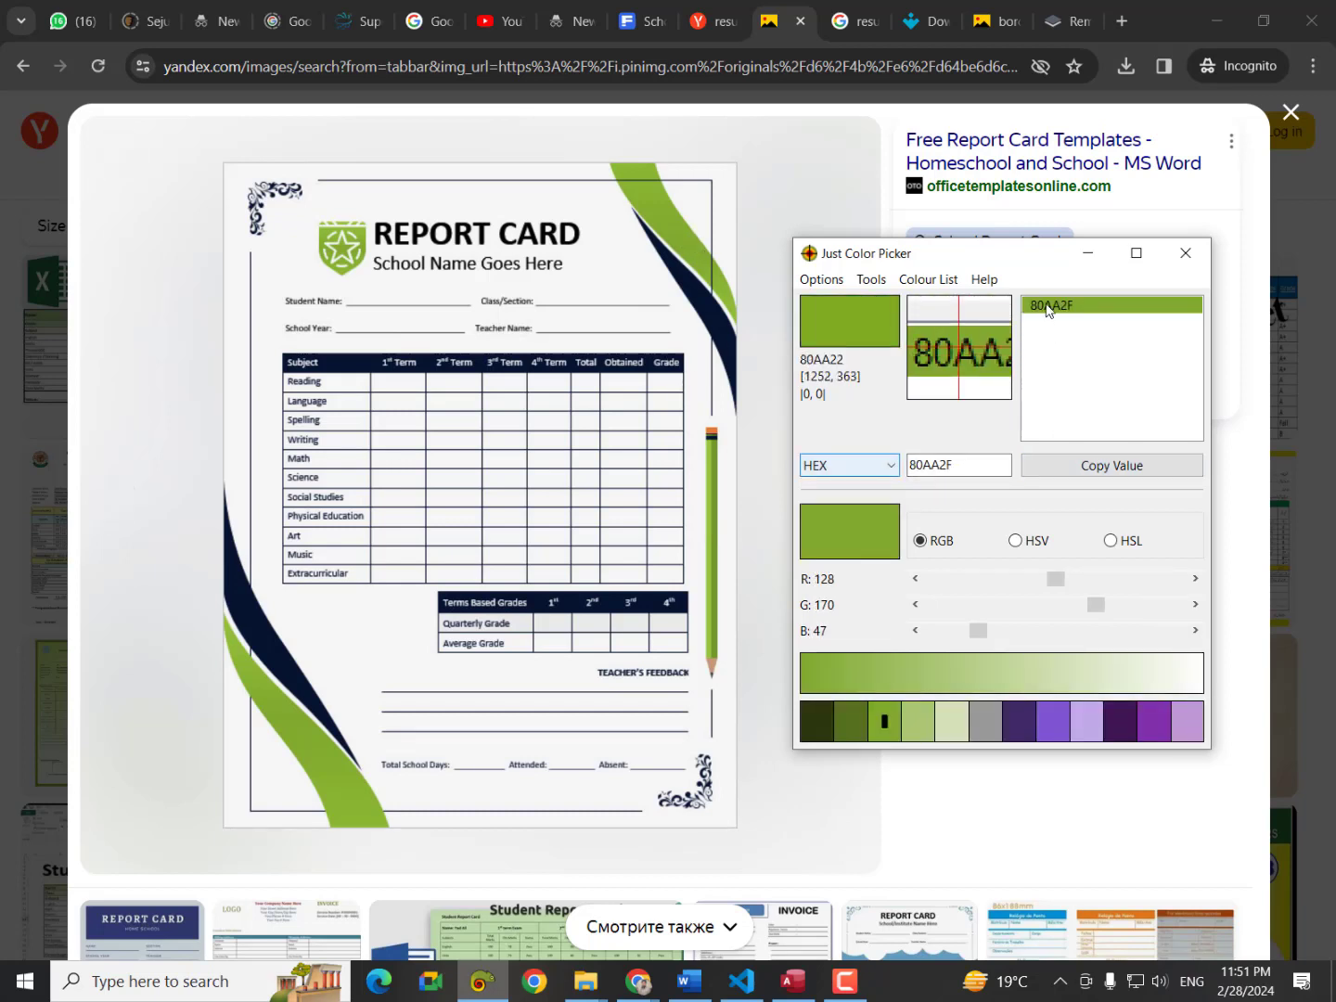
left_click(1057, 469)
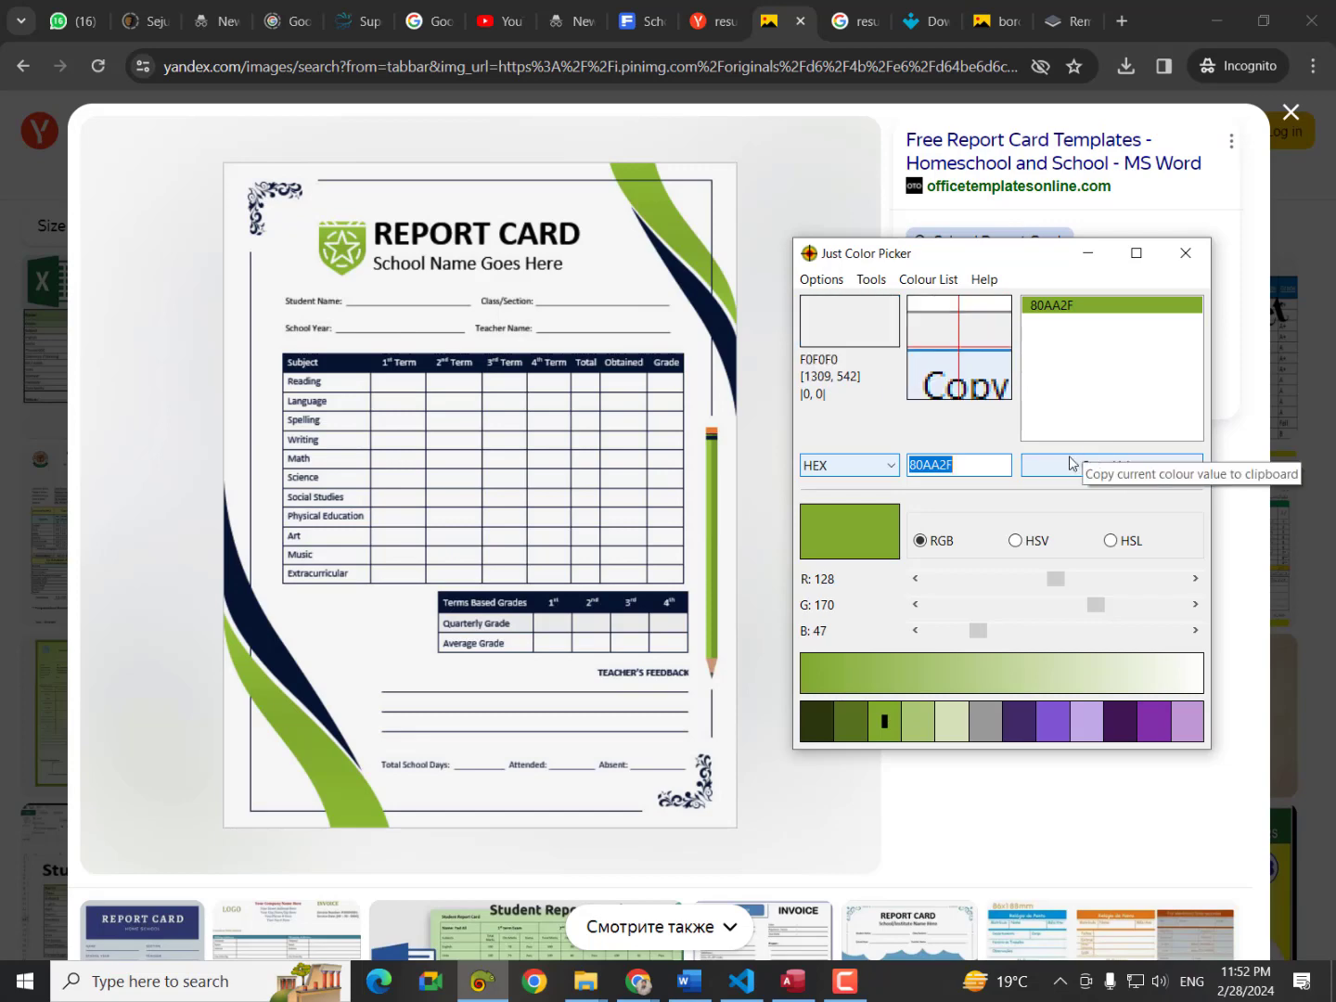
left_click(686, 982)
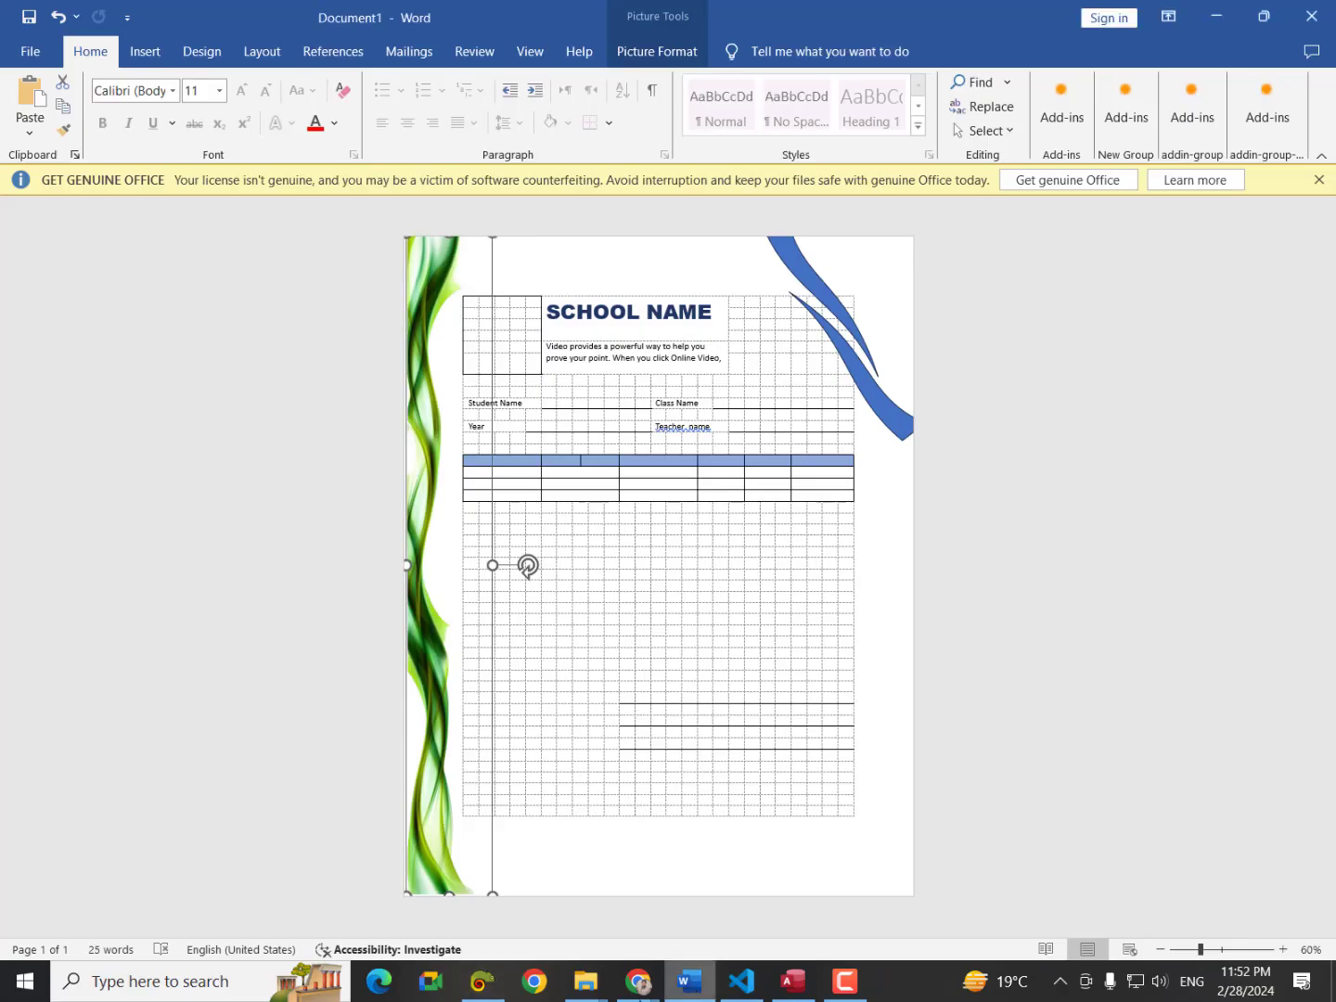
Undo an accidental table column, then fill the top-right swoosh with hex 80AA2F.
left_click(823, 289)
left_click(381, 394)
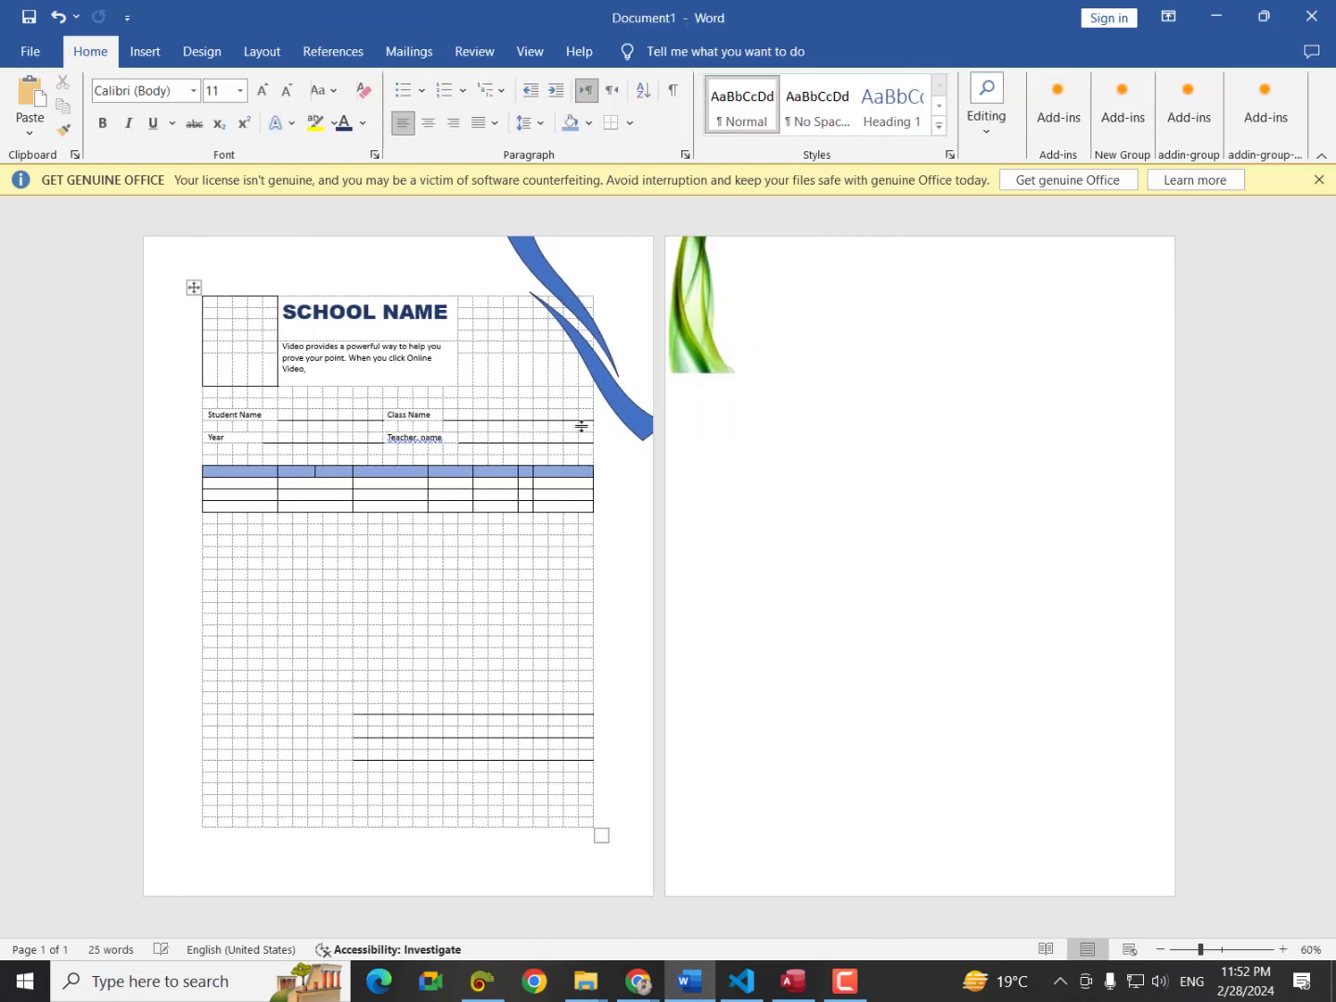
key("ctrl+z")
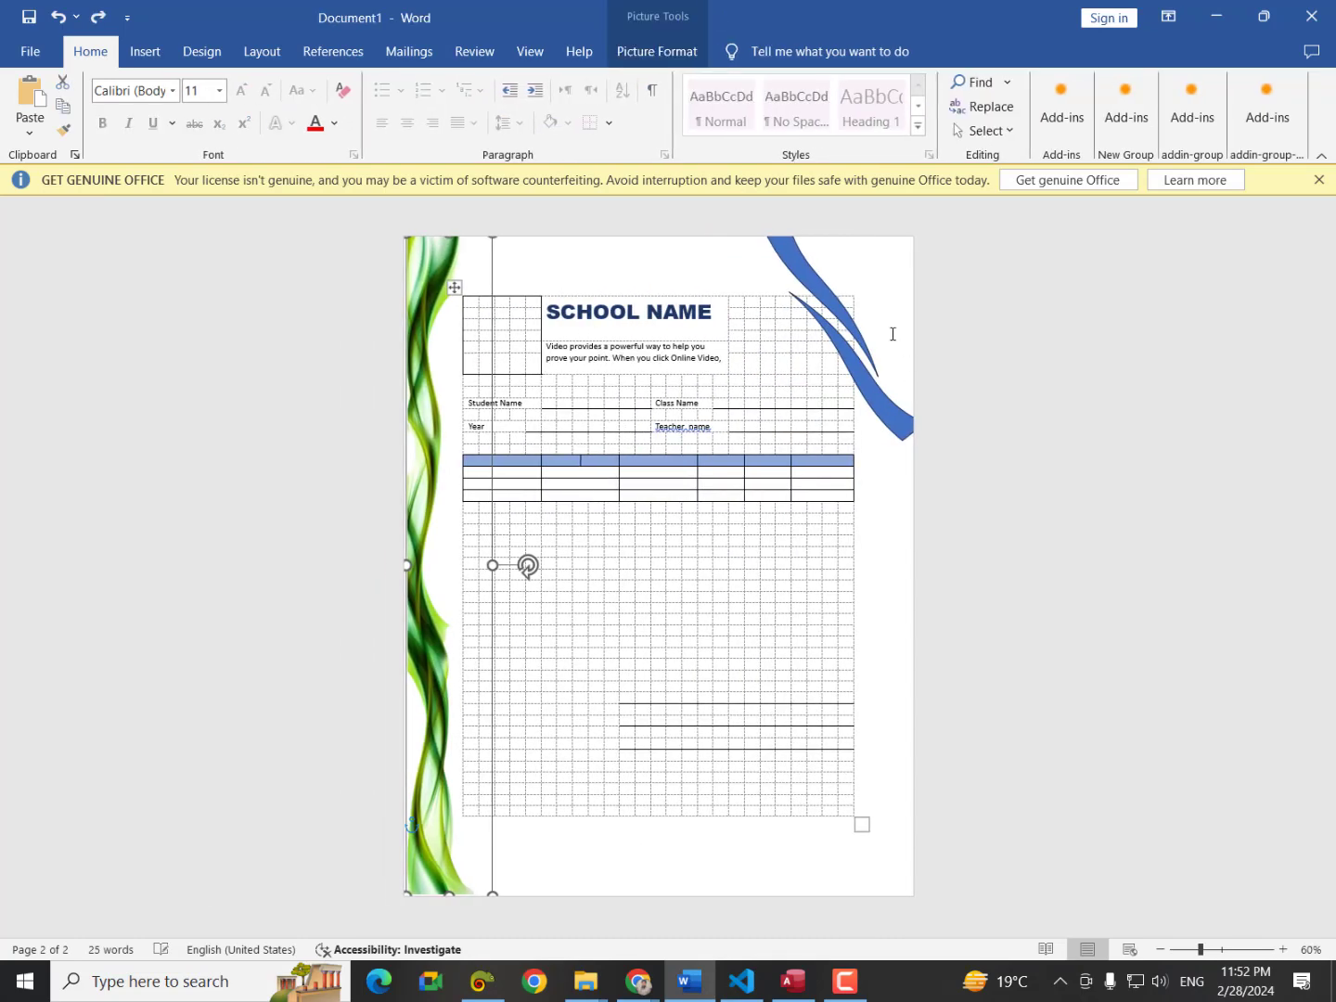
left_click(797, 259)
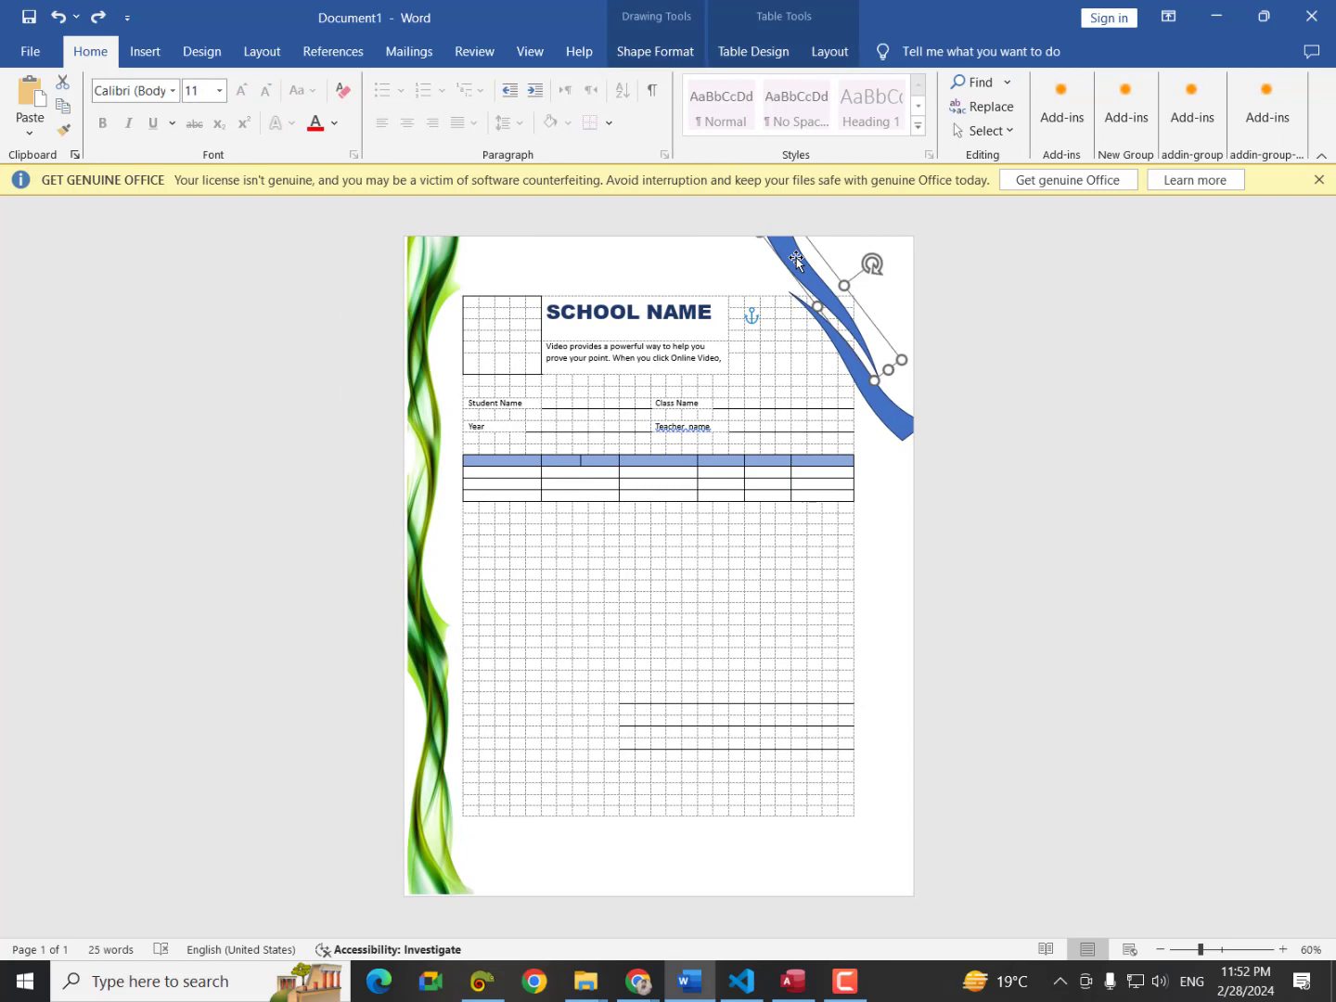
left_click(670, 52)
left_click(482, 84)
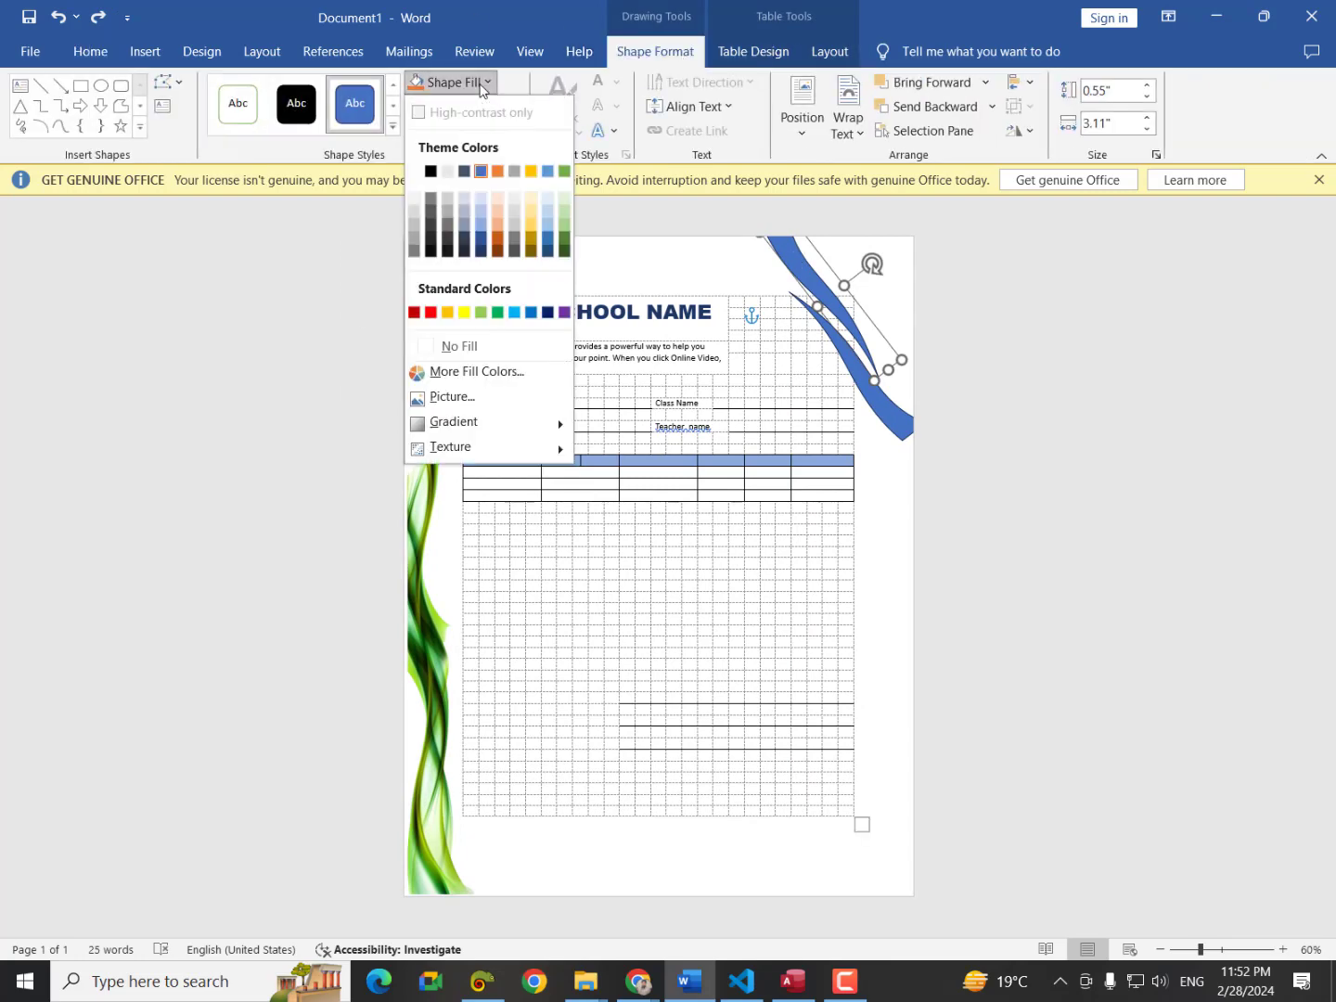
left_click(477, 372)
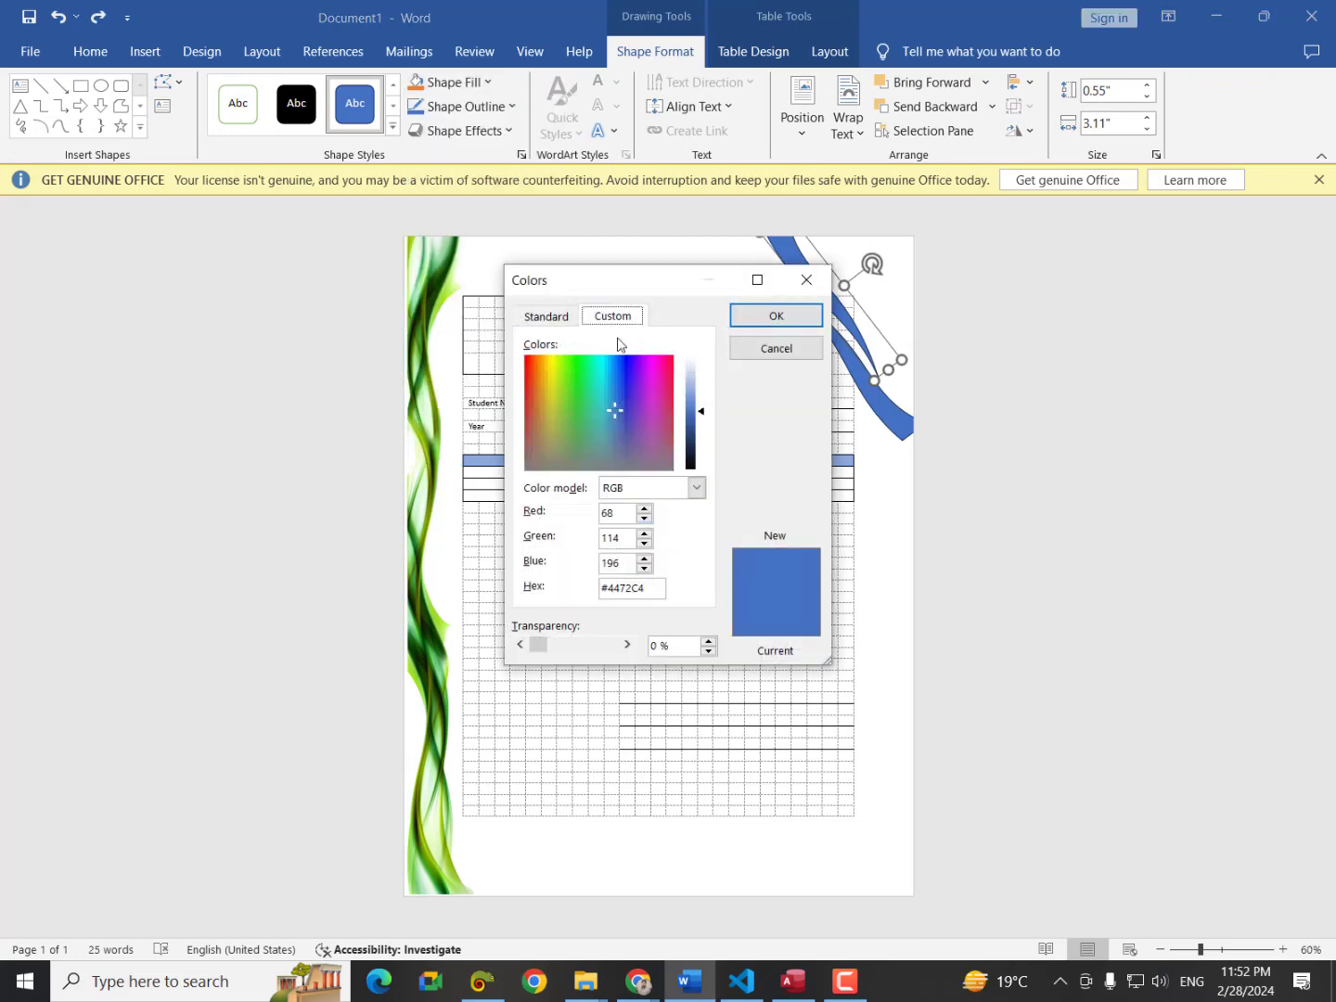
left_click_drag(656, 588, 609, 592)
key("ctrl+v")
key("Return")
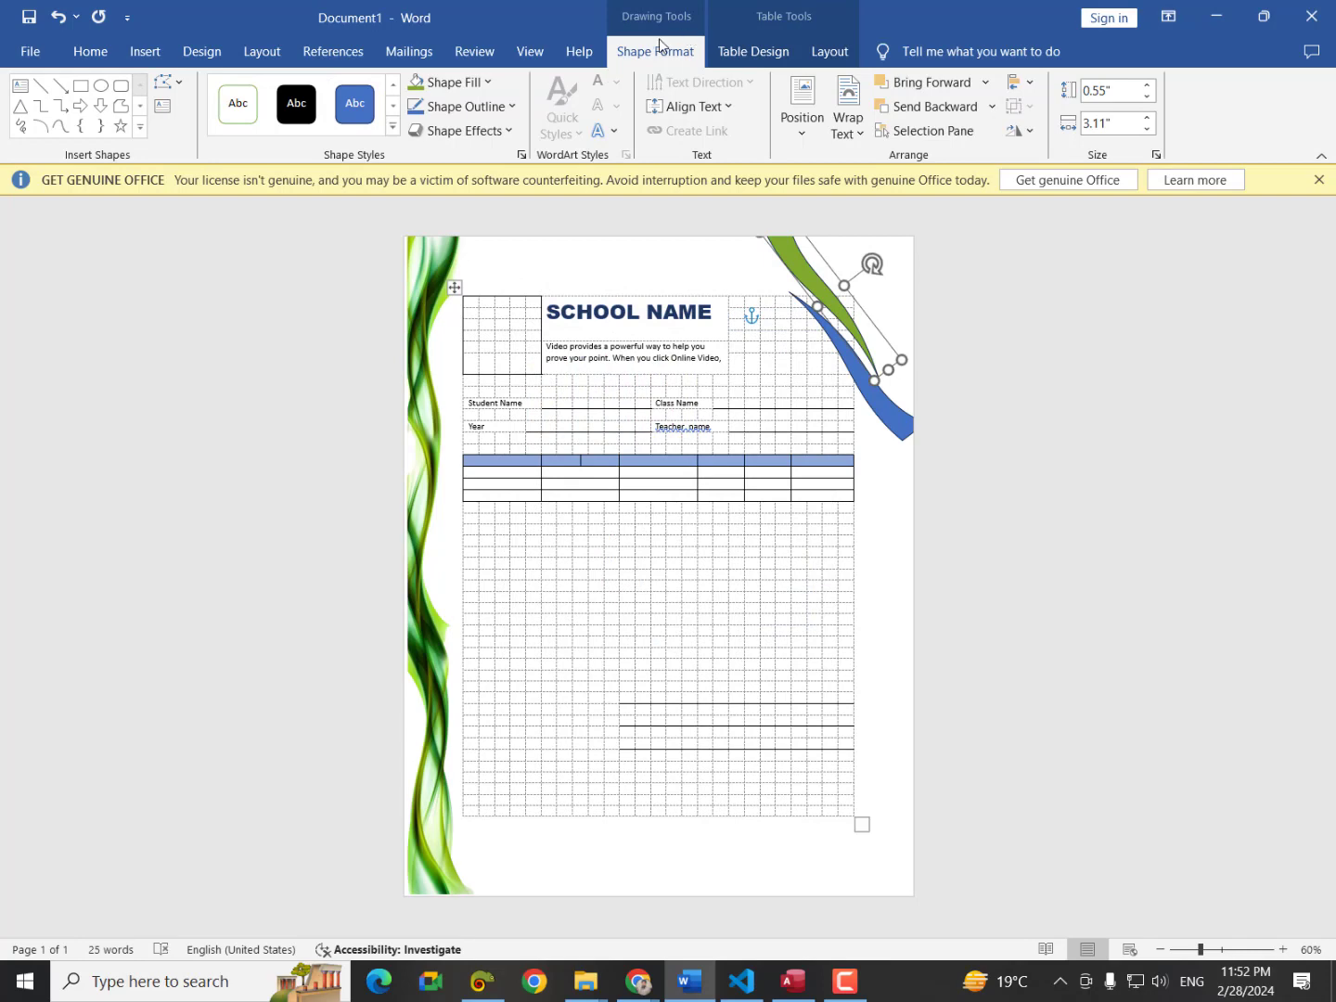
Reopen the swoosh's custom Colors dialog and switch back to Just Color Picker.
left_click(459, 82)
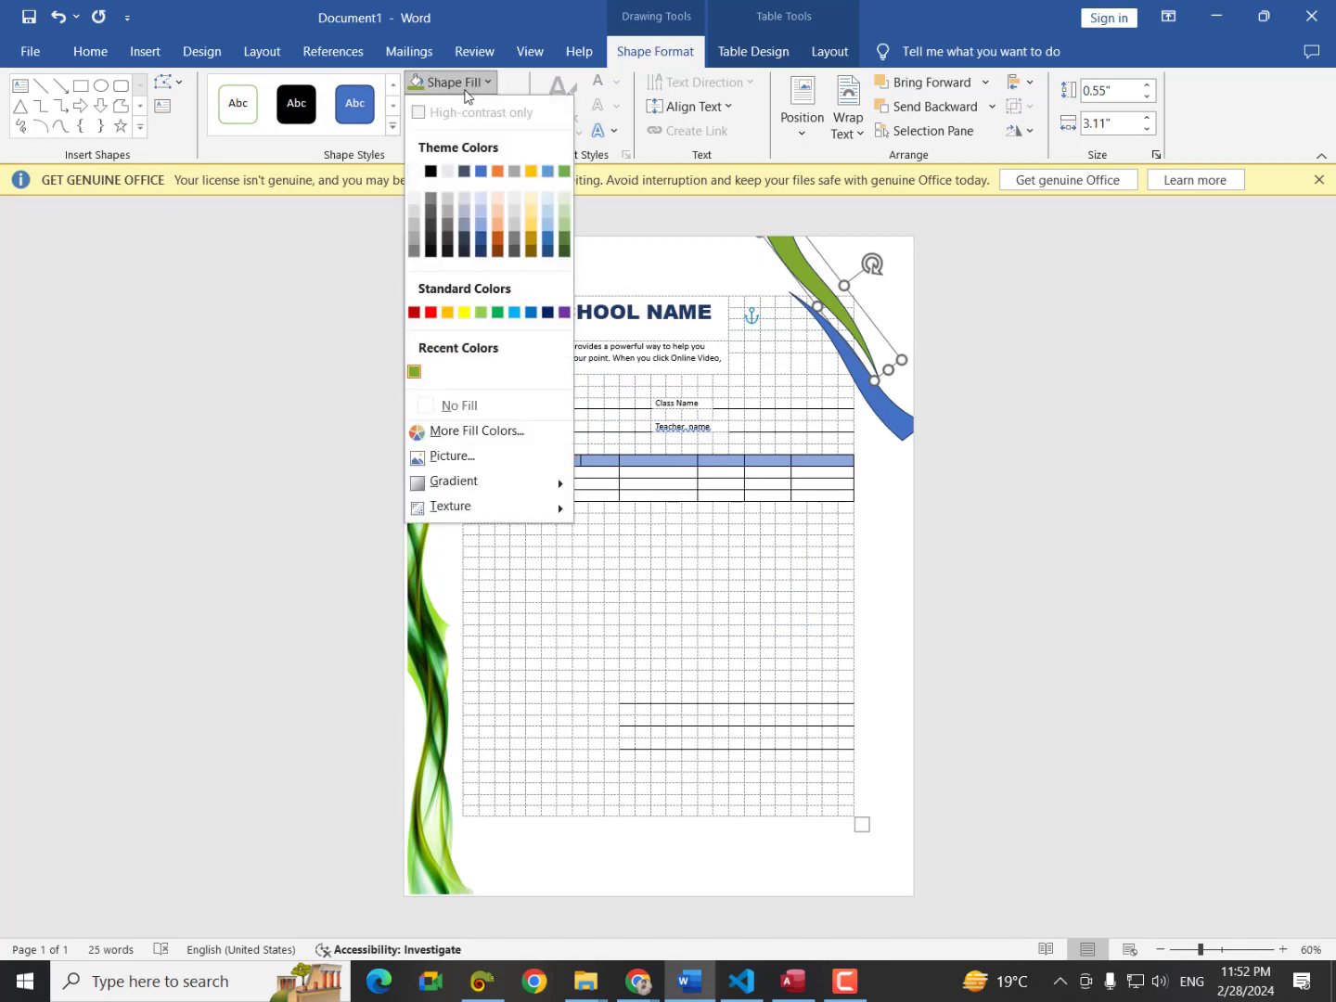
left_click(455, 433)
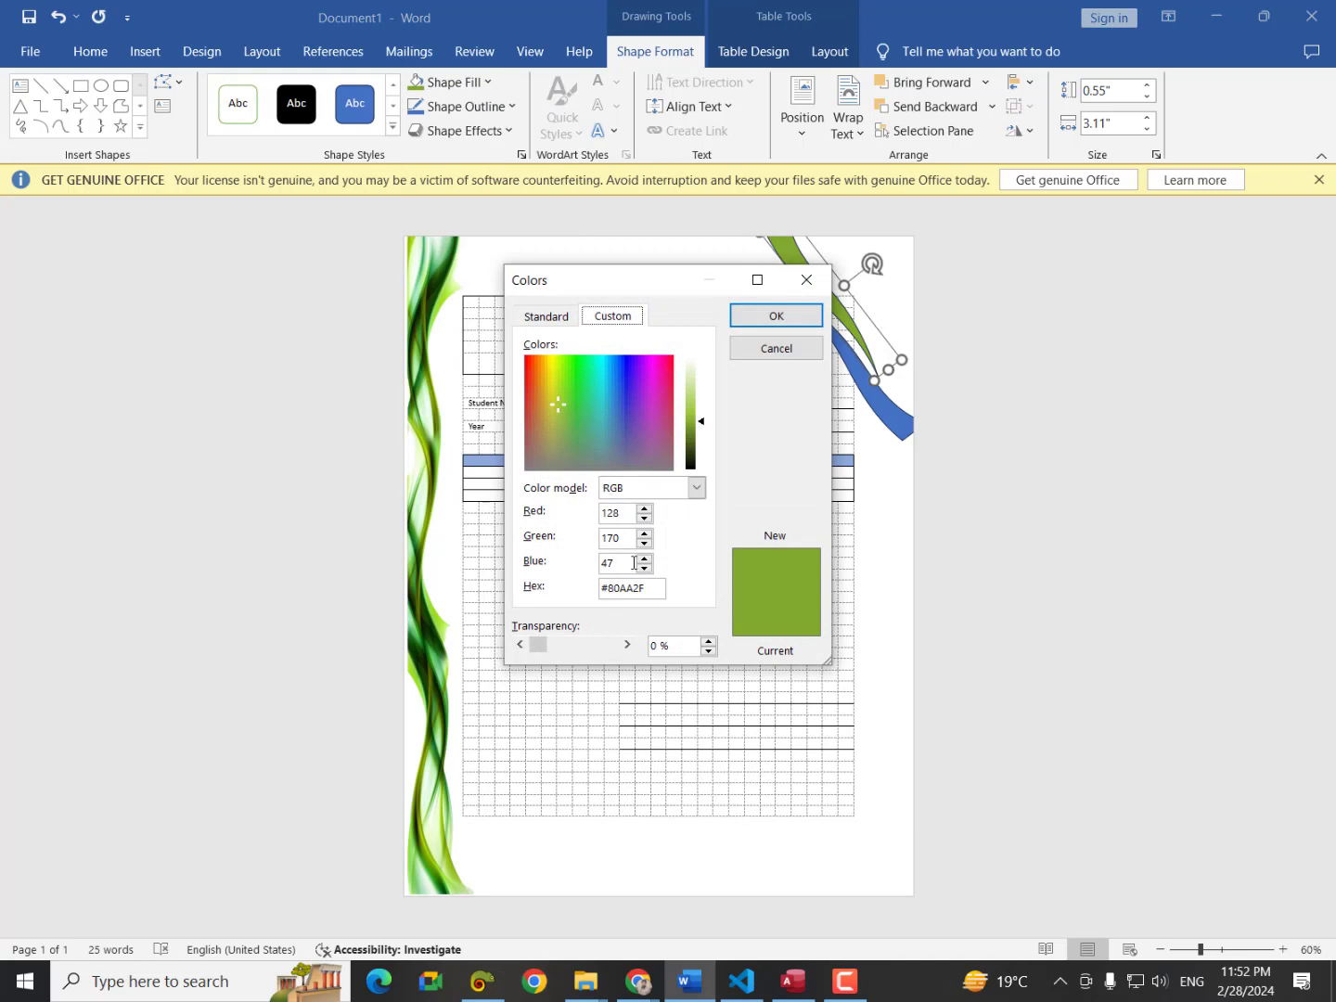
left_click(483, 982)
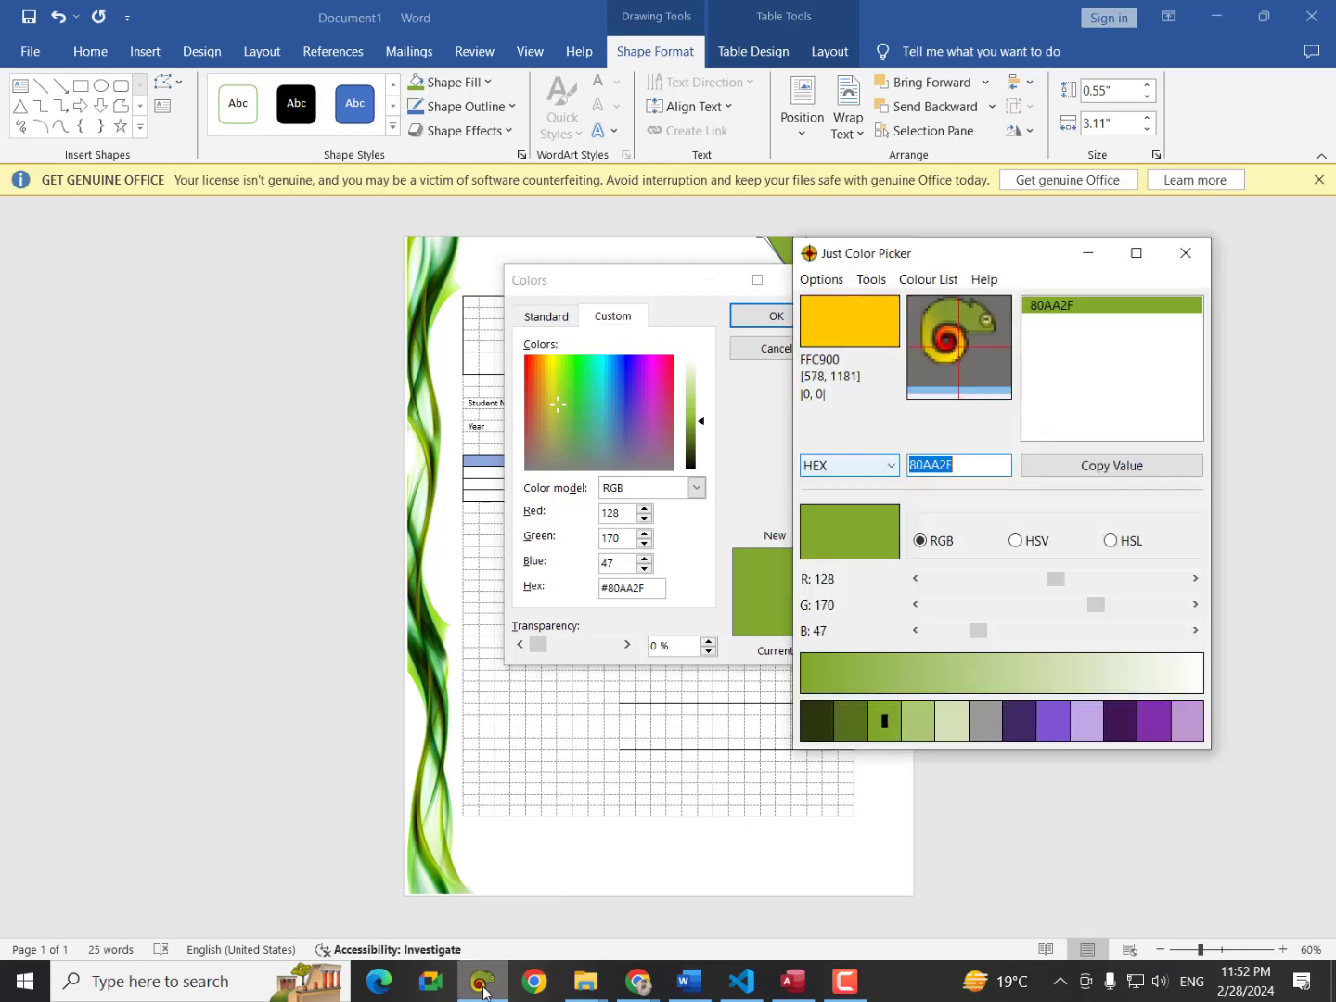
Switch Just Color Picker's value format to RGB, showing 128, 170, 47, and select the red value.
left_click(889, 464)
left_click(816, 503)
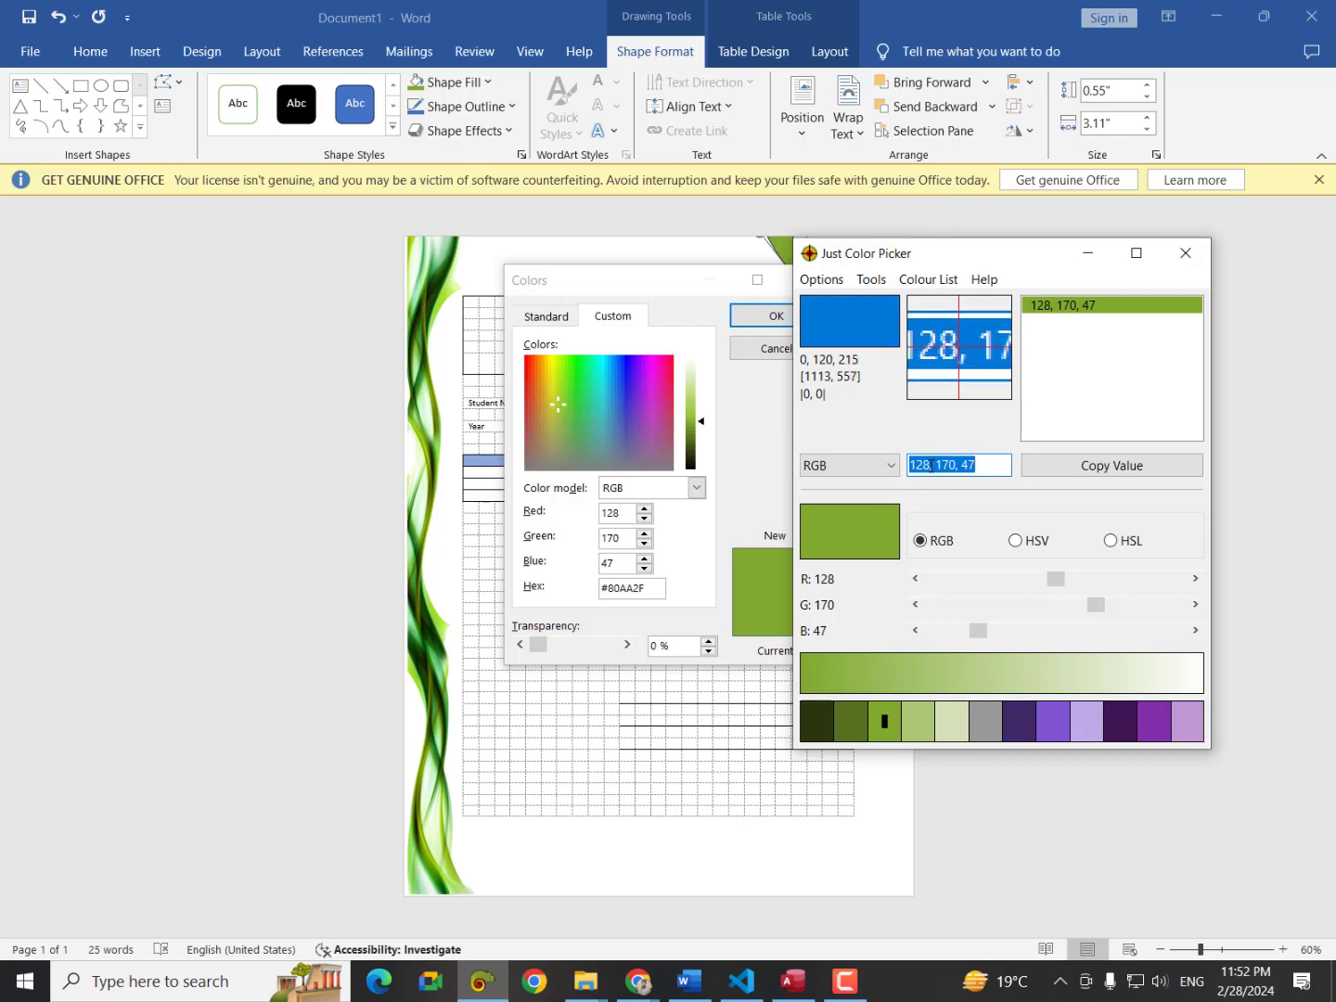
left_click_drag(931, 469, 964, 471)
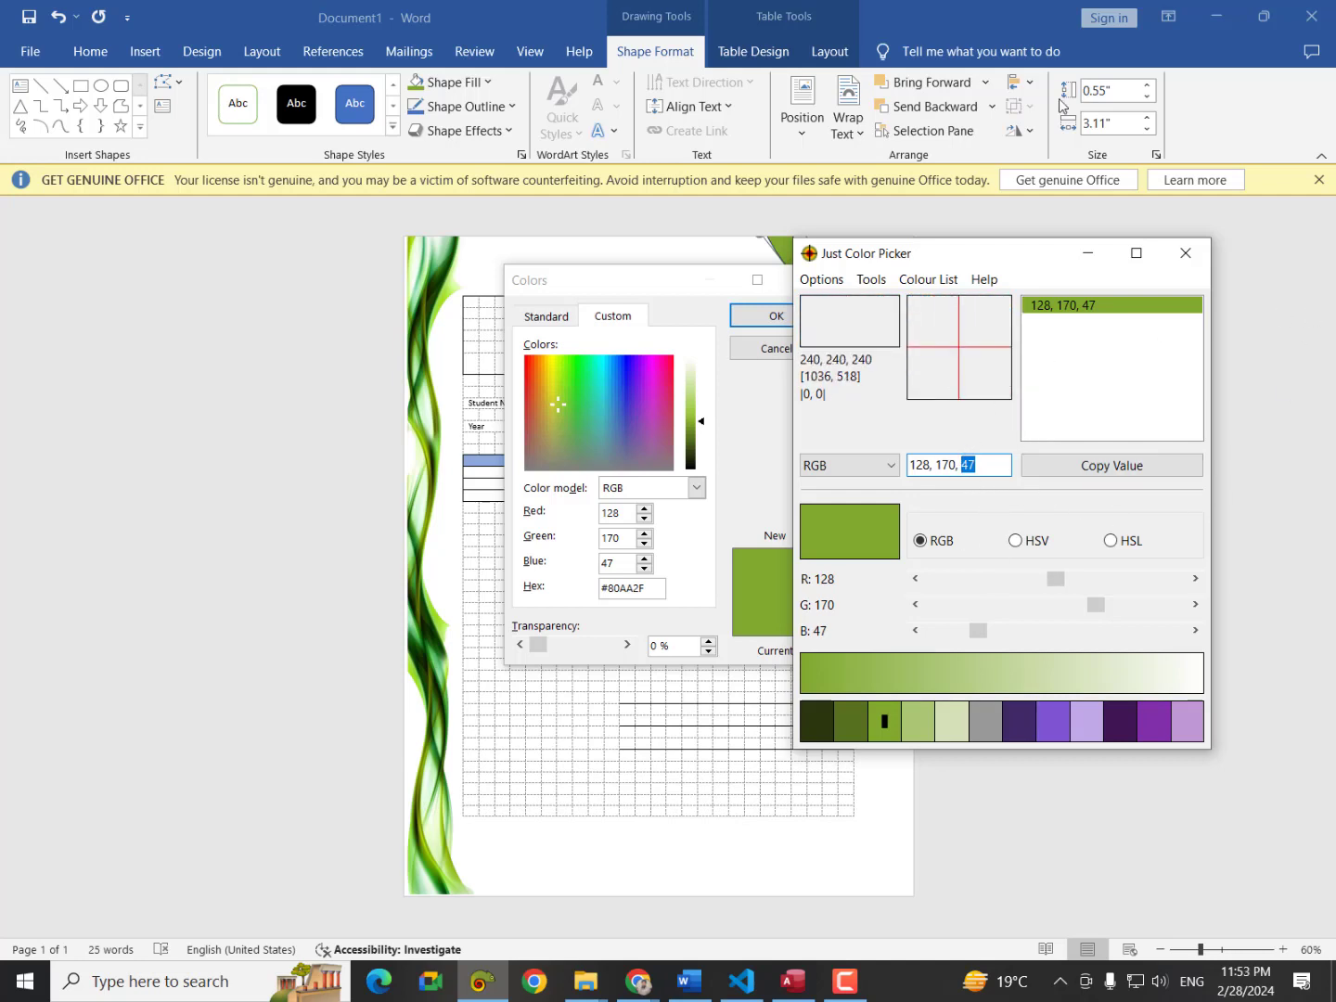
Confirm the green 128, 170, 47 in the Colors dialog, leaving Just Color Picker minimised.
left_click(1092, 263)
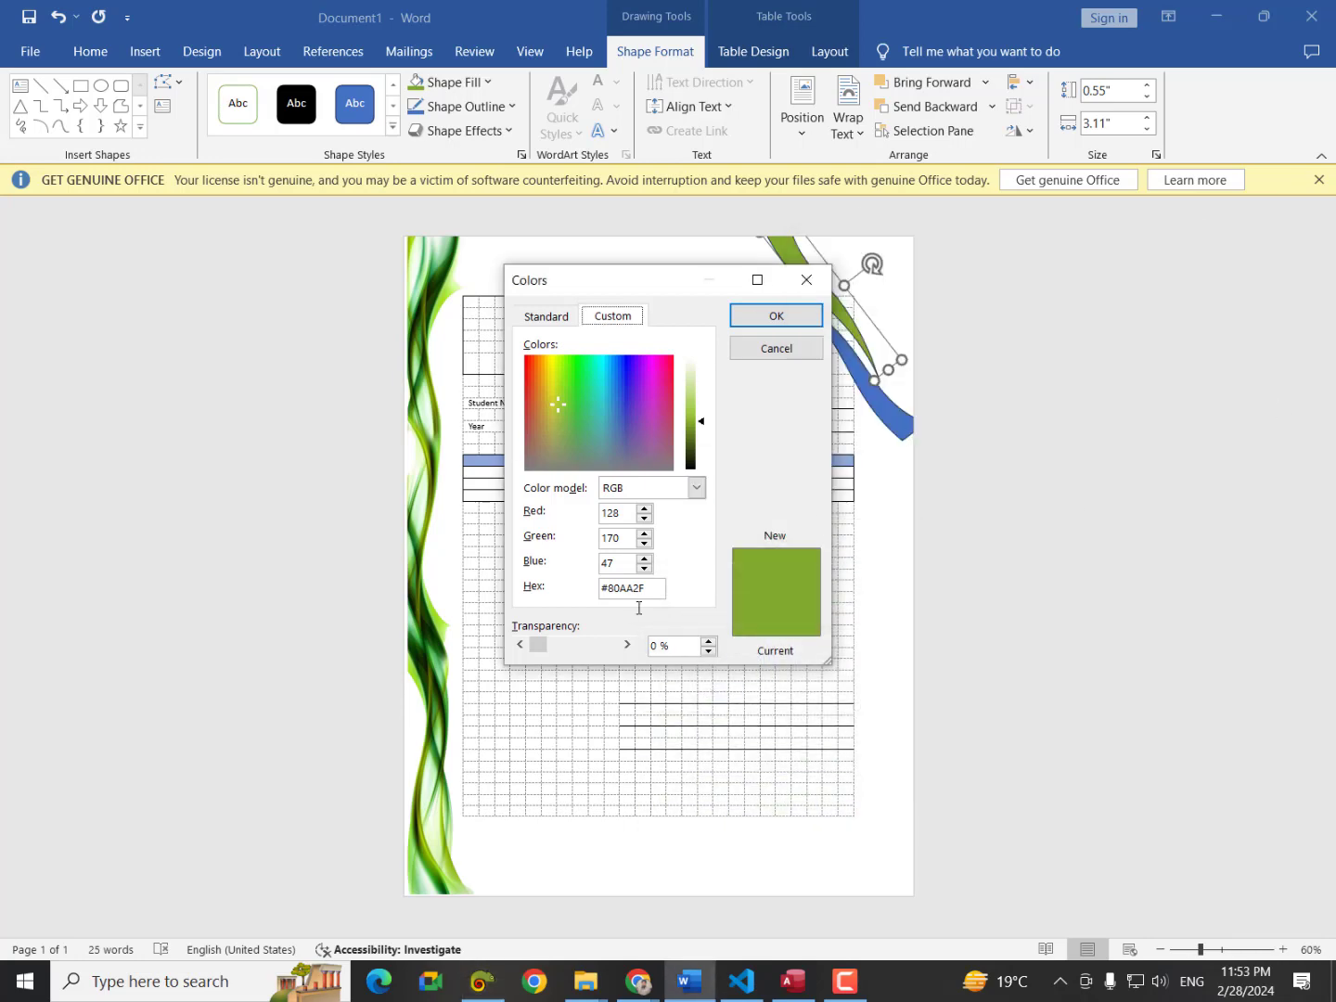
left_click(776, 317)
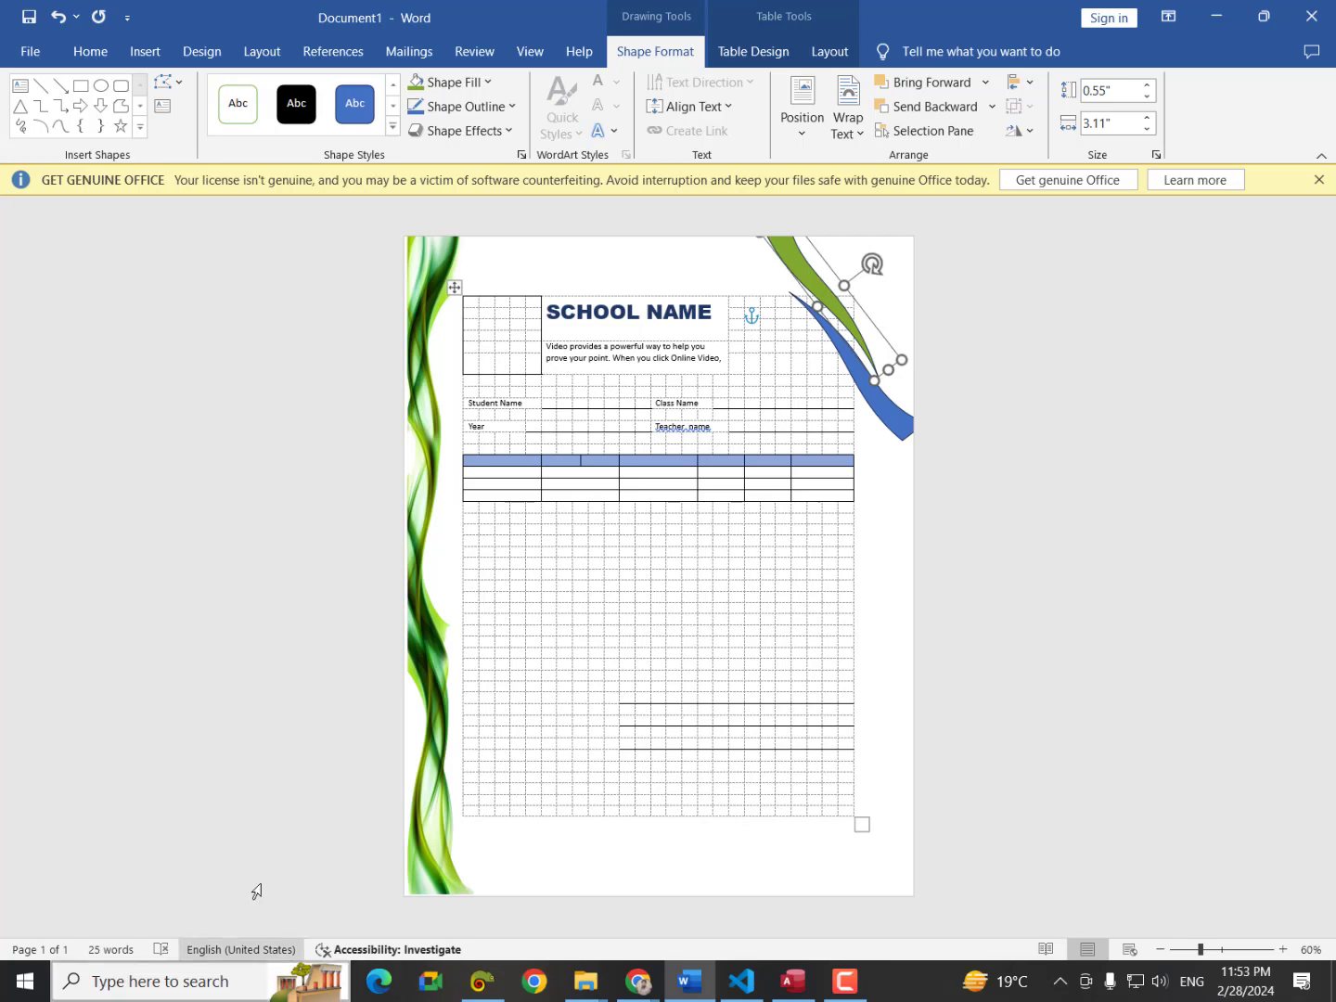
left_click(496, 989)
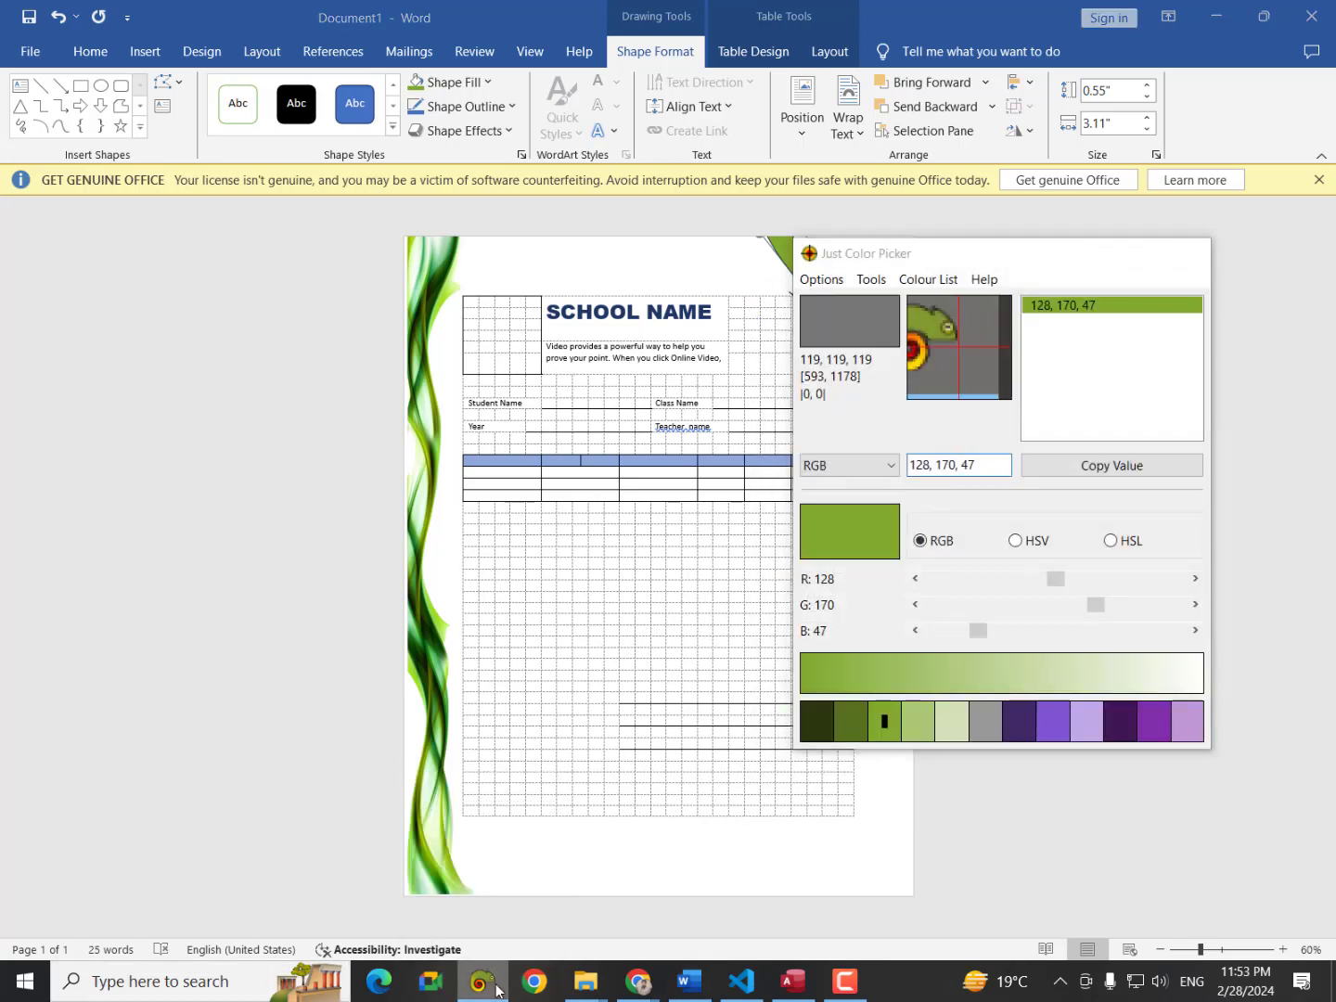
left_click(496, 987)
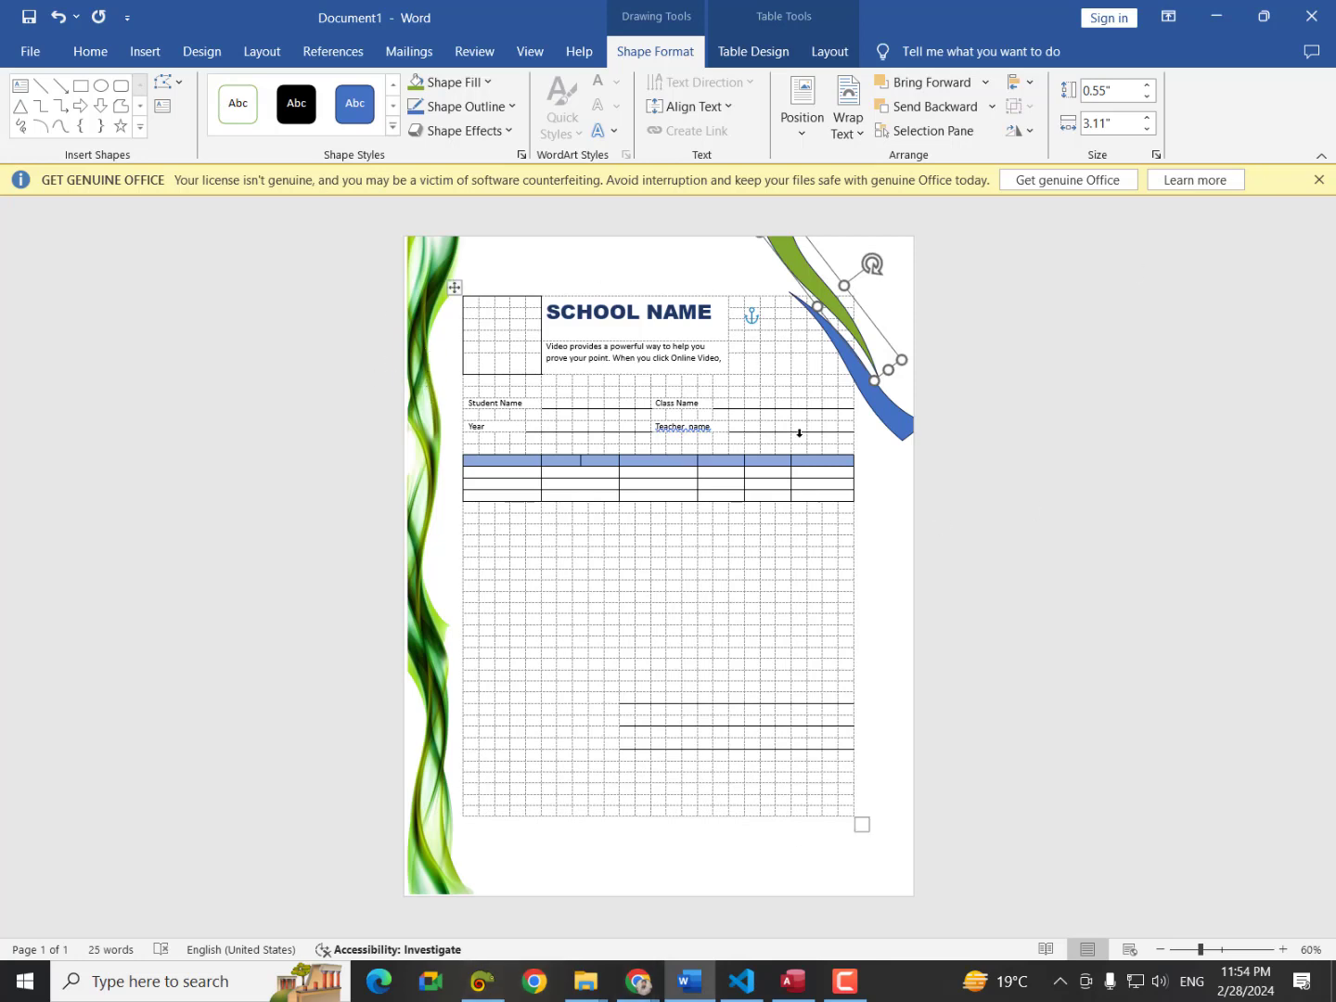
Draw a large oval circle below the grade table.
left_click(144, 52)
left_click(293, 86)
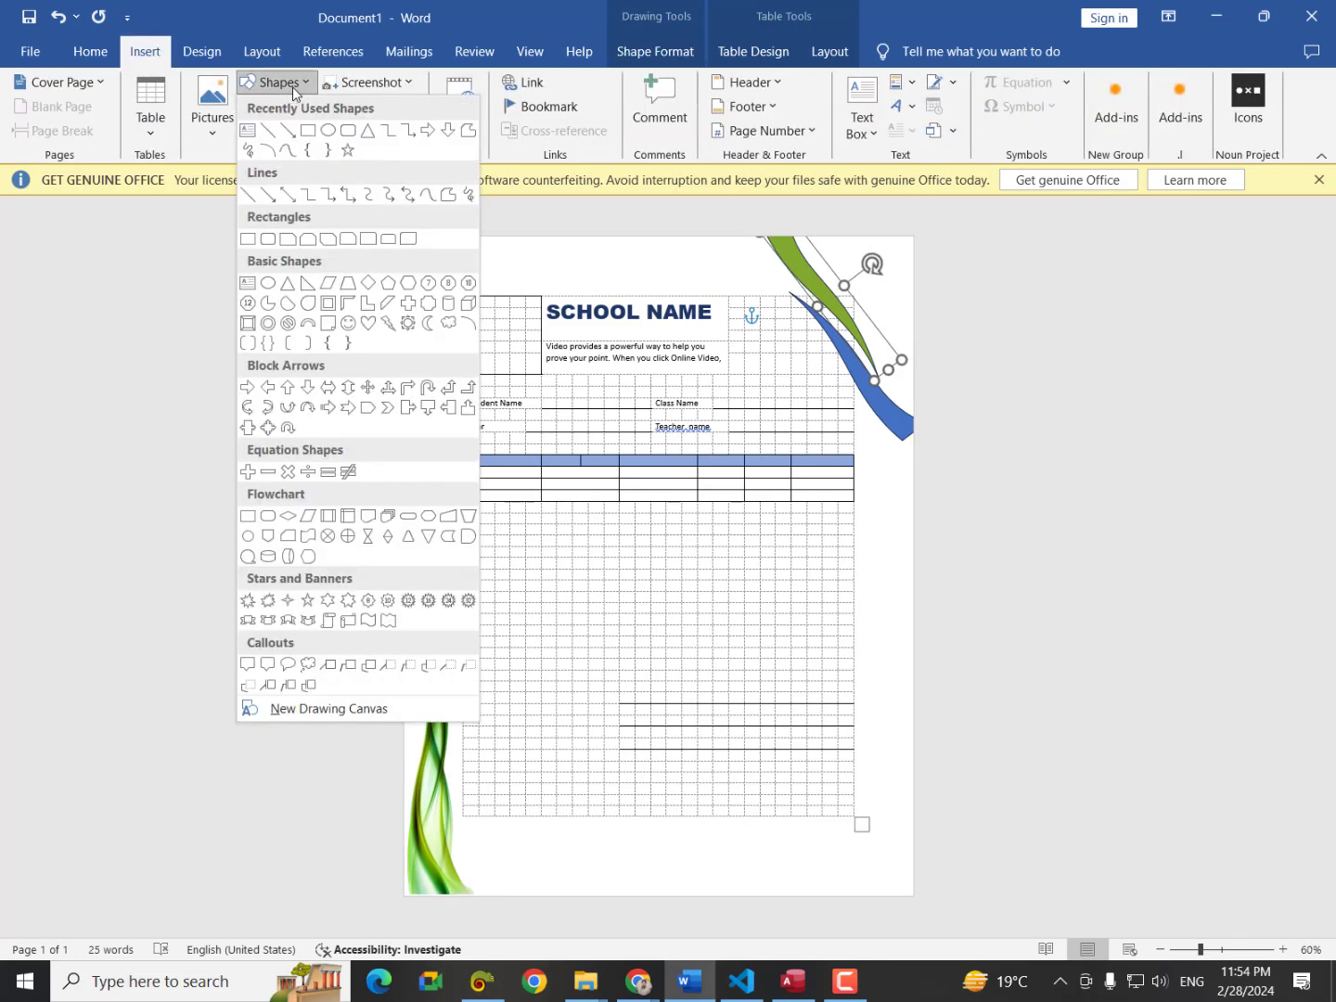
left_click(327, 129)
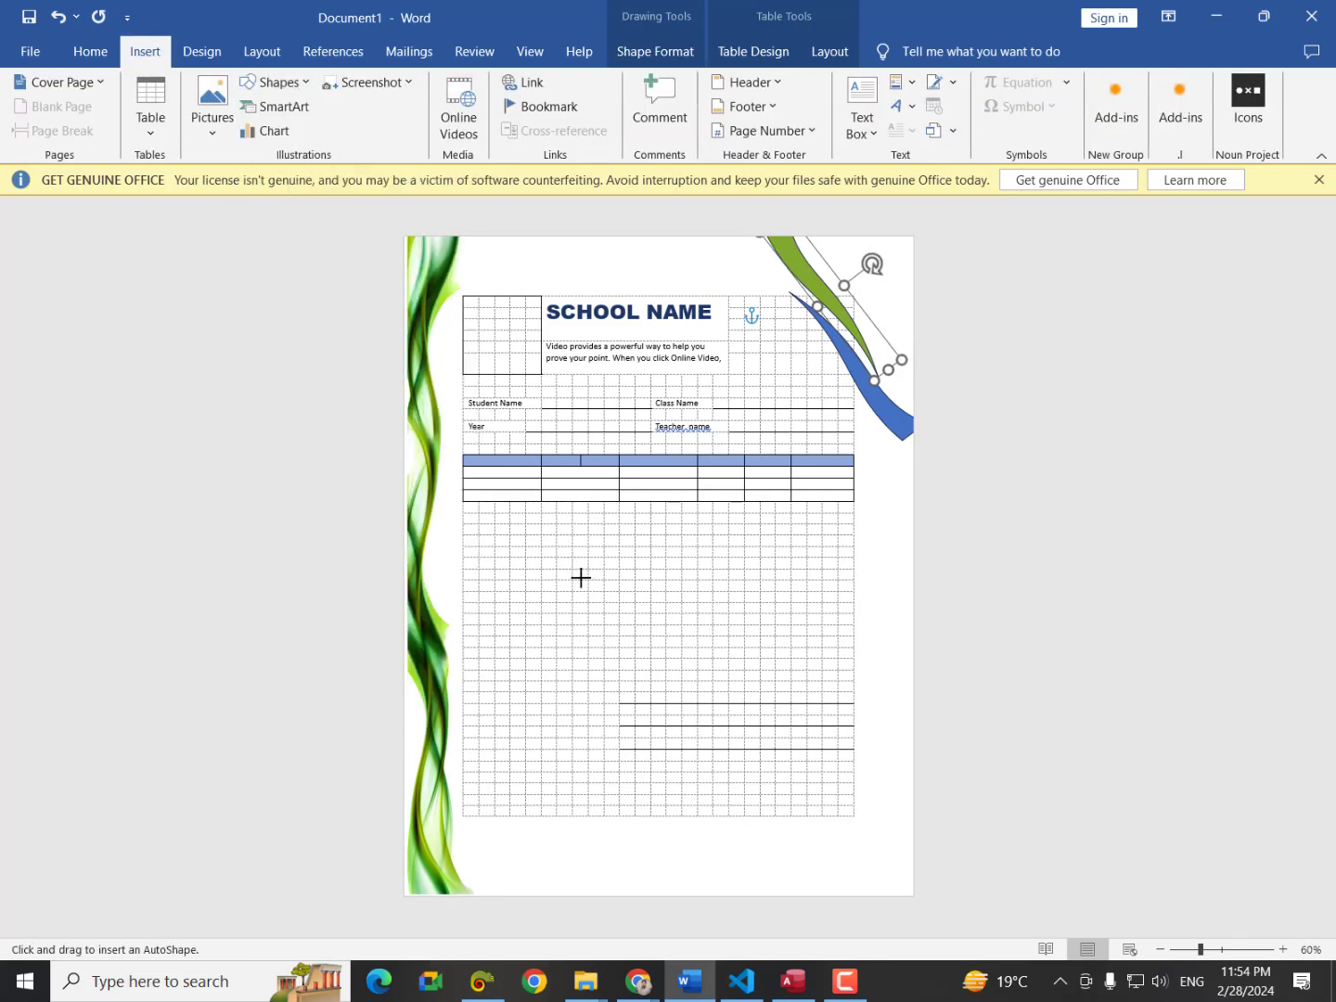
left_click_drag(550, 522, 810, 777)
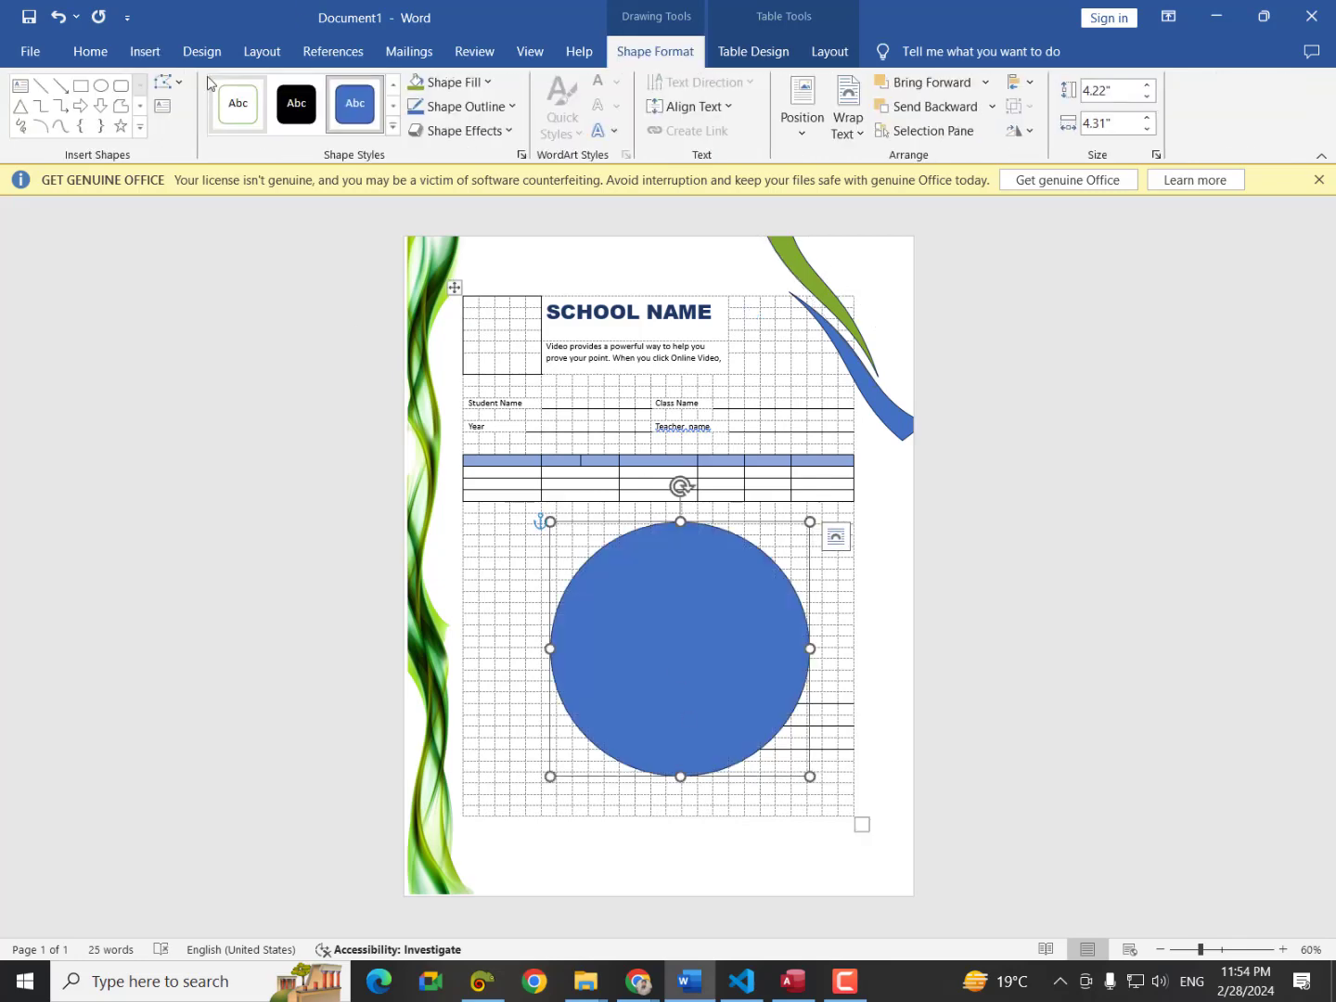
Fill the circle with the stics picture from the Desktop.
left_click(145, 51)
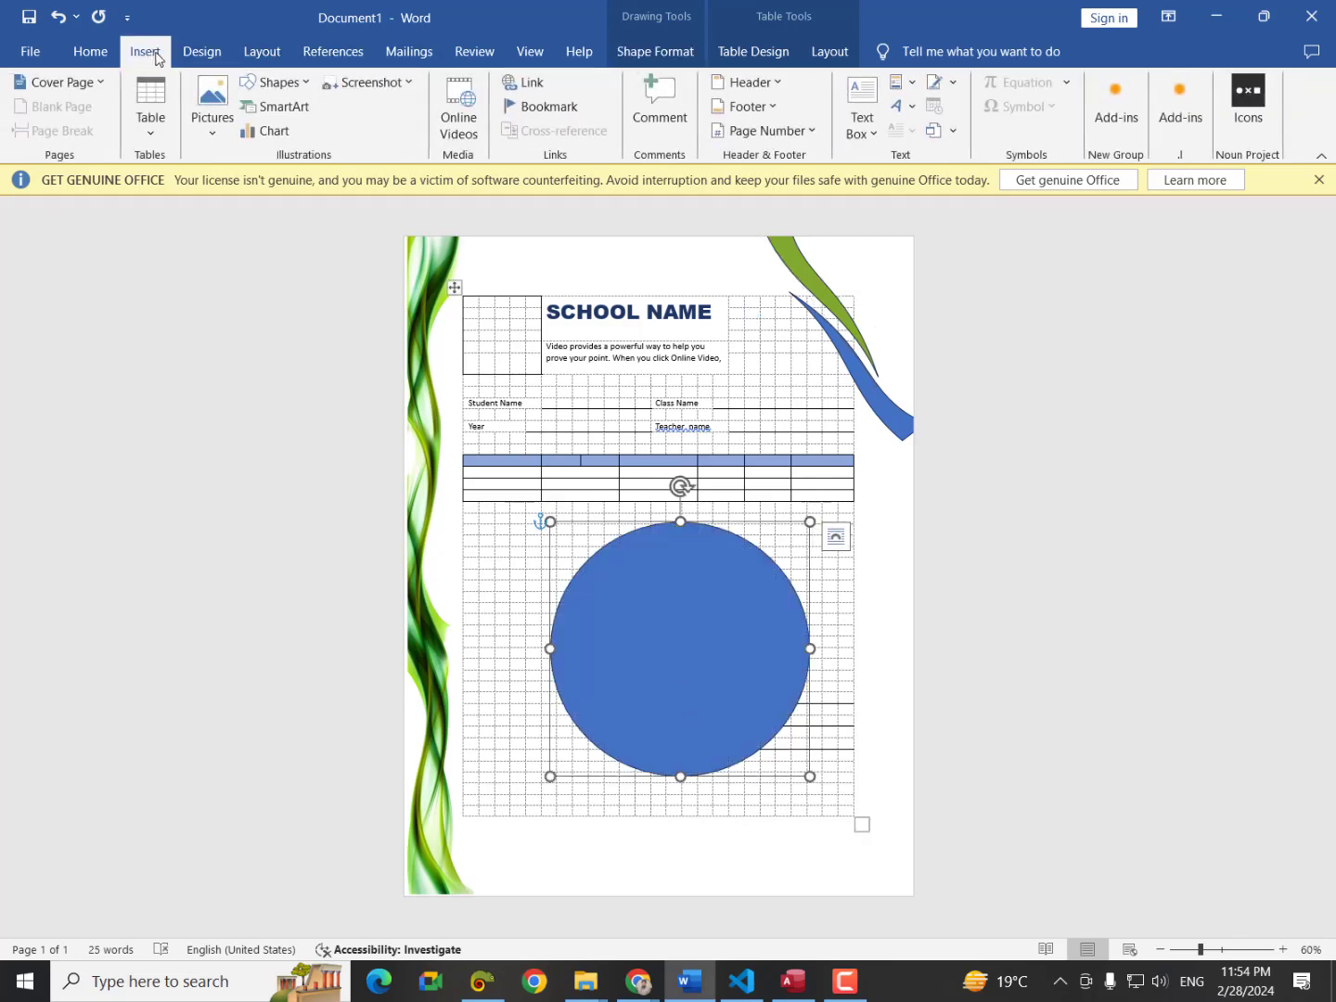
left_click(664, 51)
left_click(483, 82)
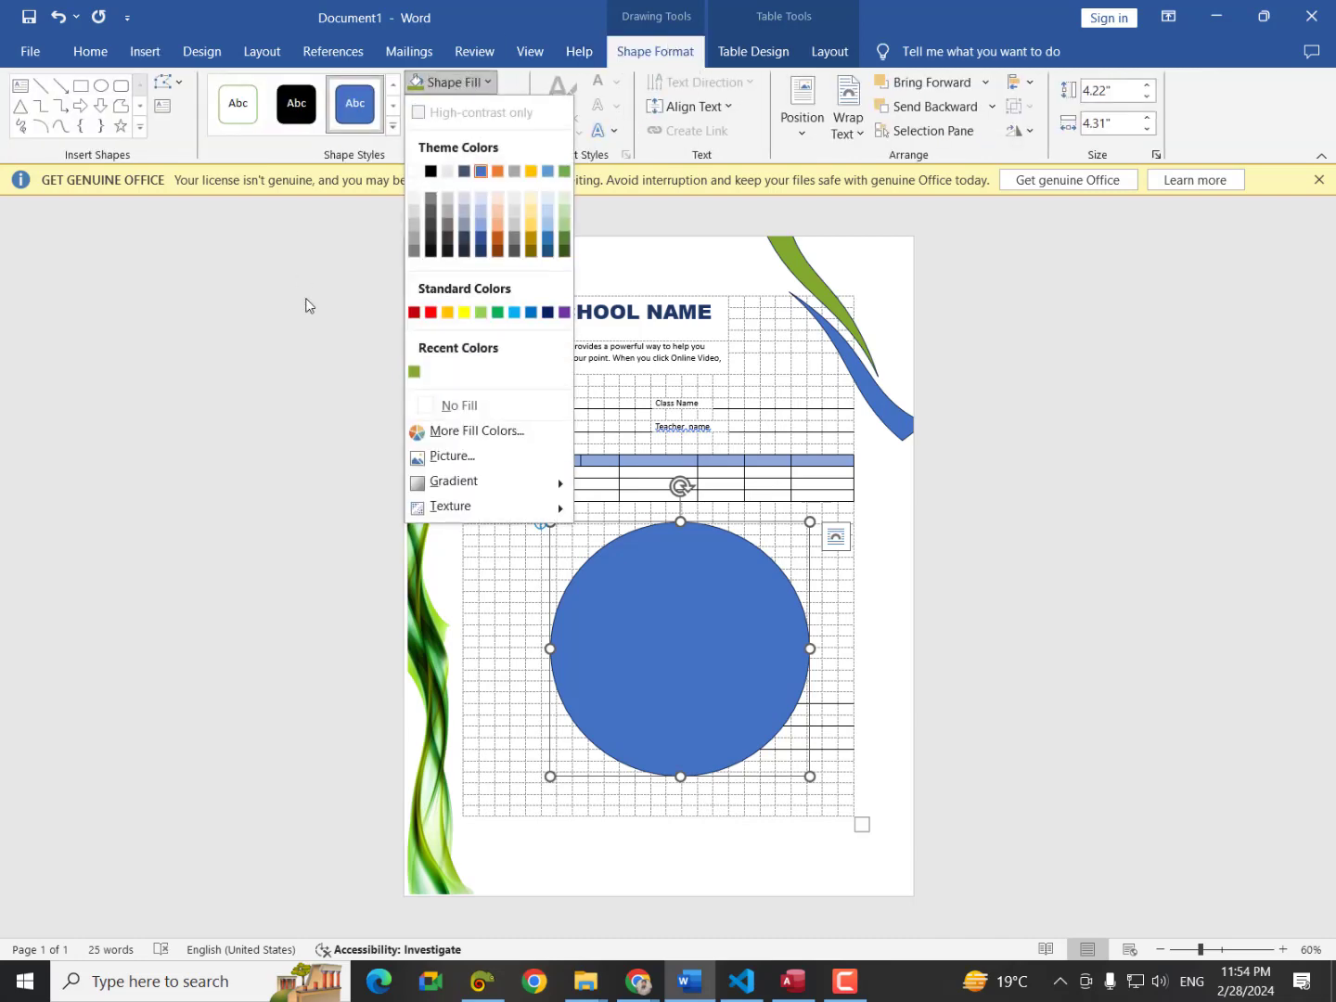
left_click(453, 457)
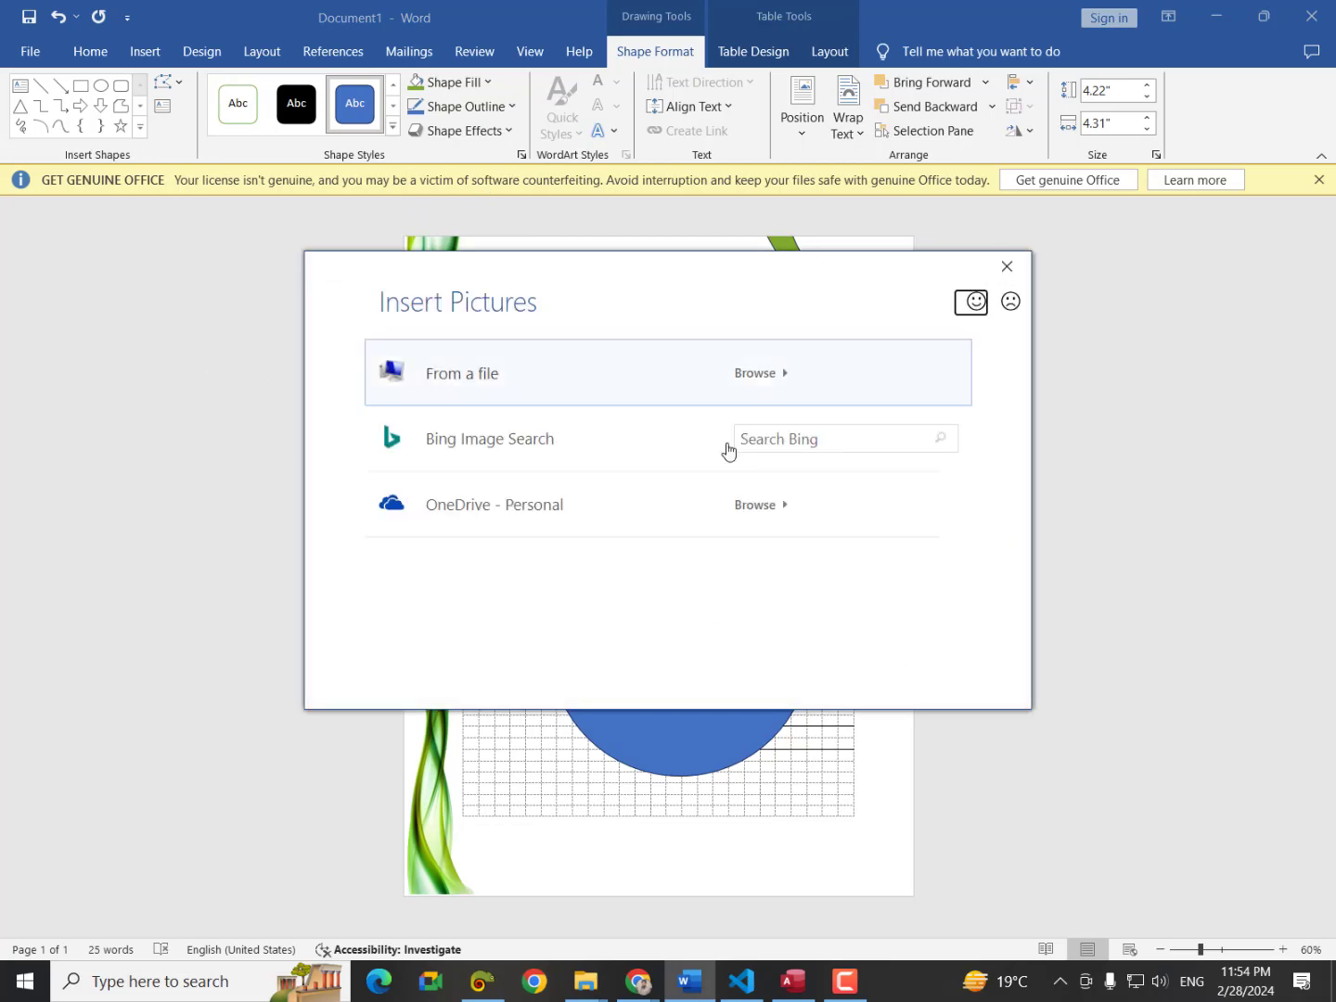
left_click(464, 372)
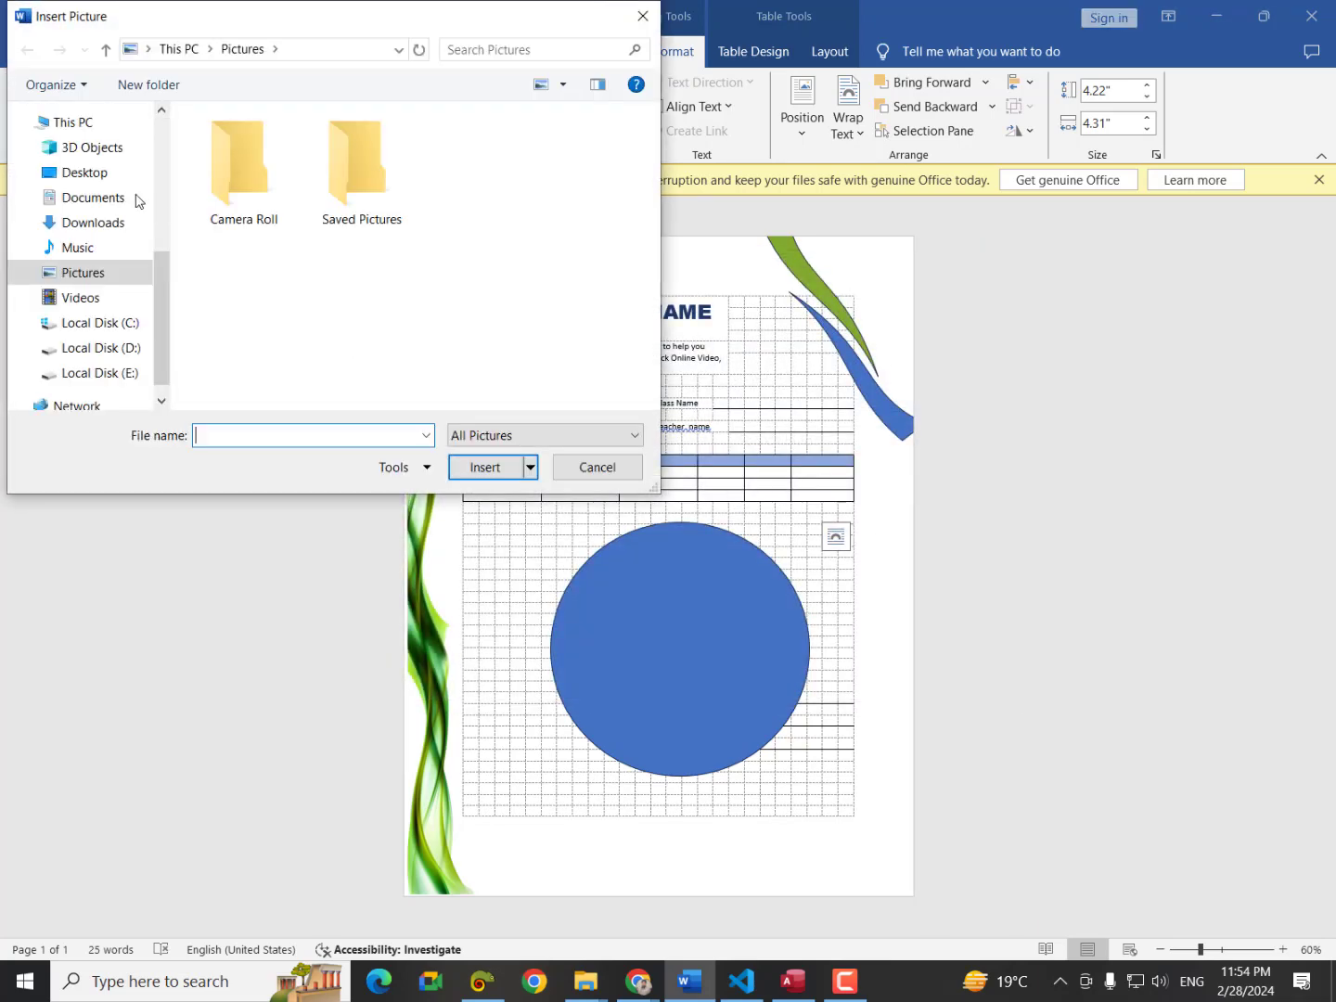
left_click(79, 174)
scroll(340, 306, "down", 5)
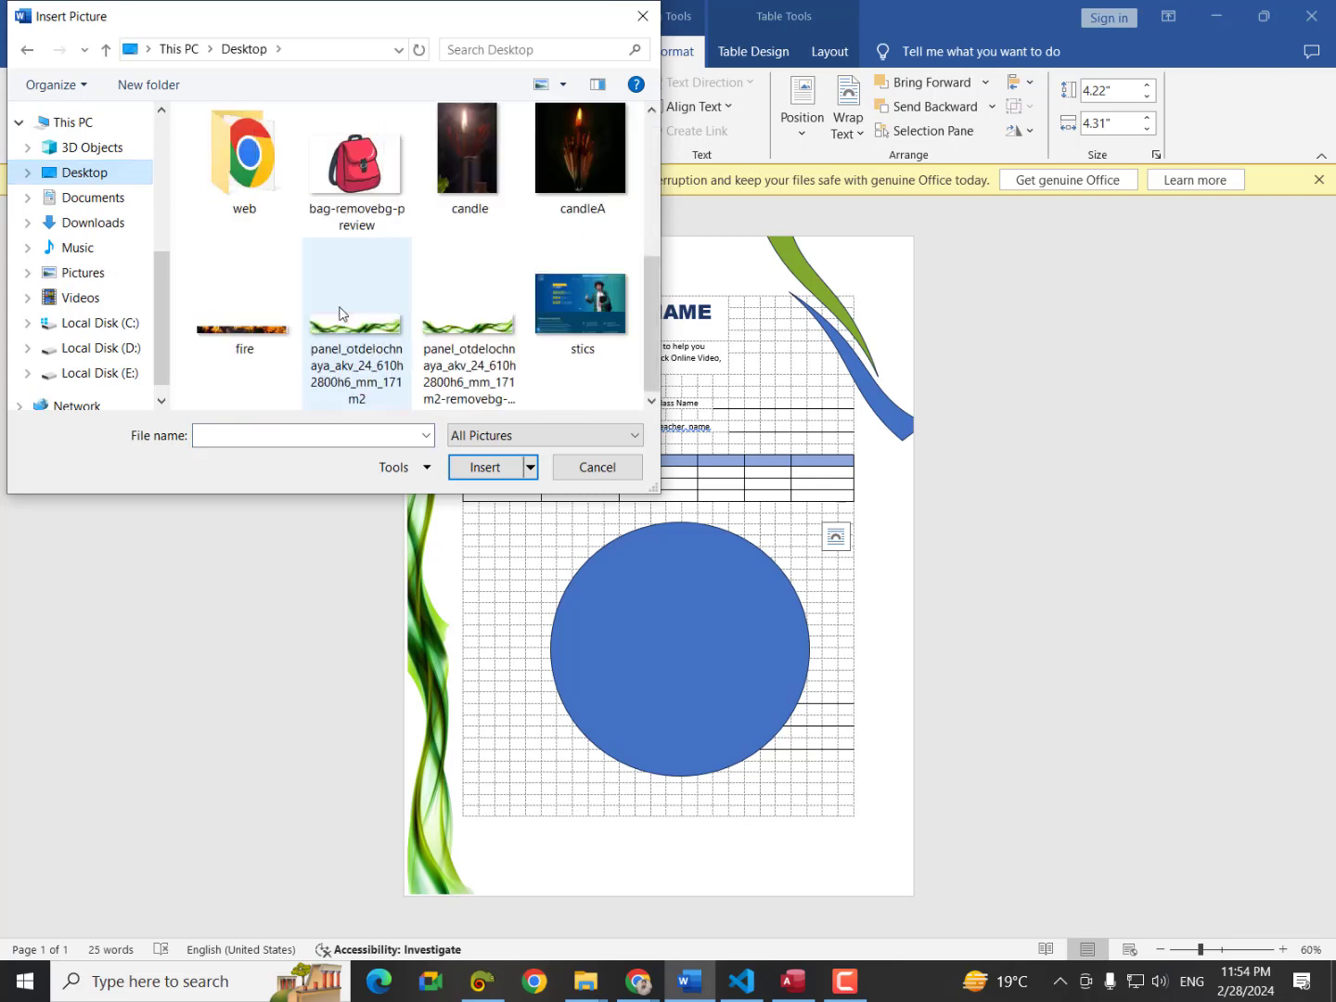
left_click(565, 301)
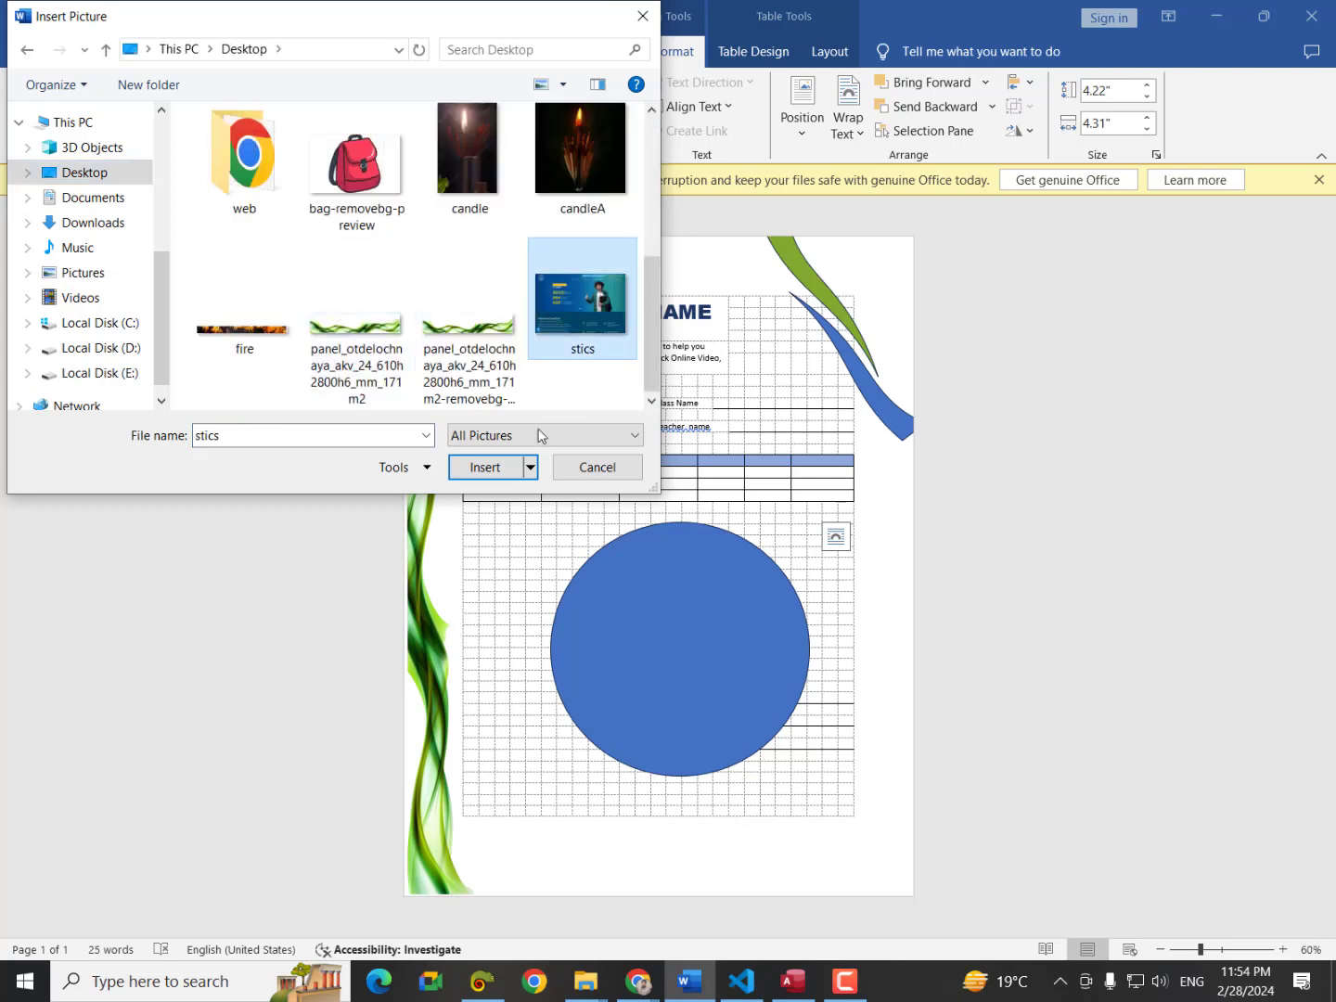
left_click(484, 466)
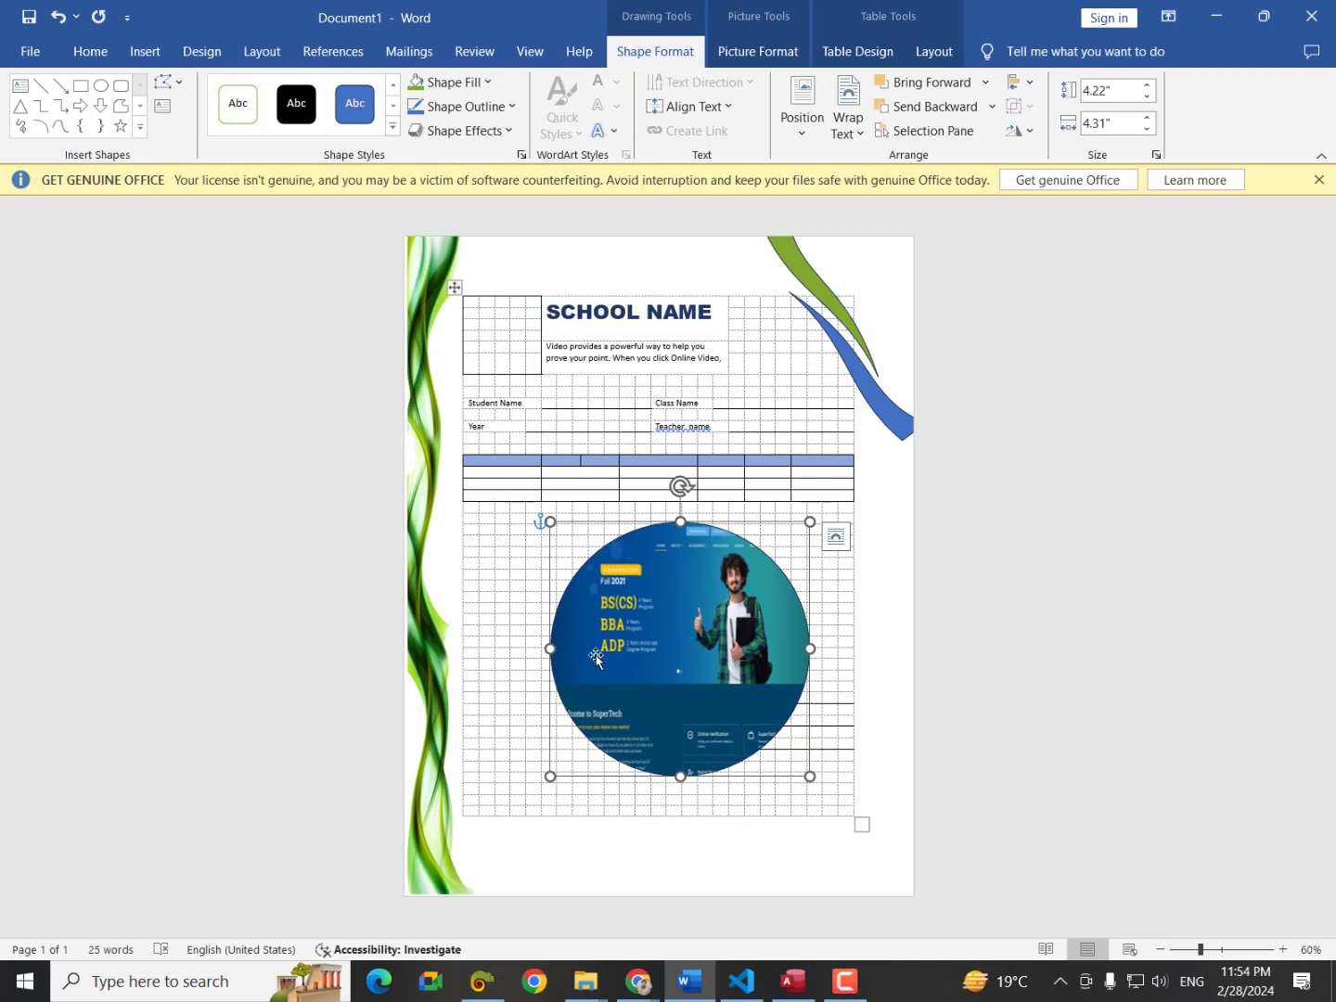
Insert a simple text box set In Front of Text over the circle, reading 'Hello world'.
left_click(145, 49)
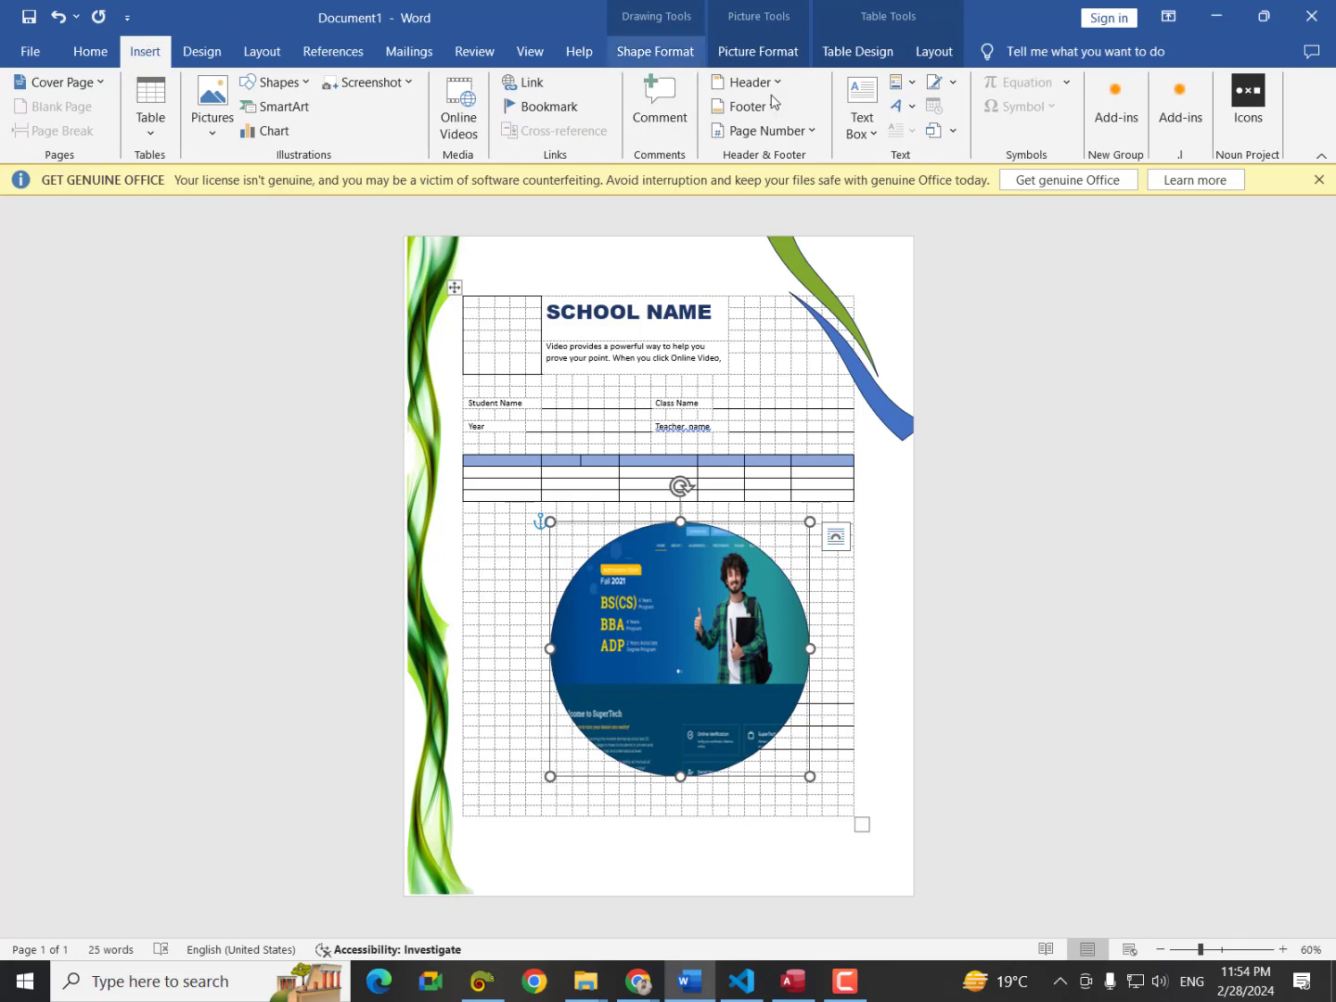
left_click(857, 105)
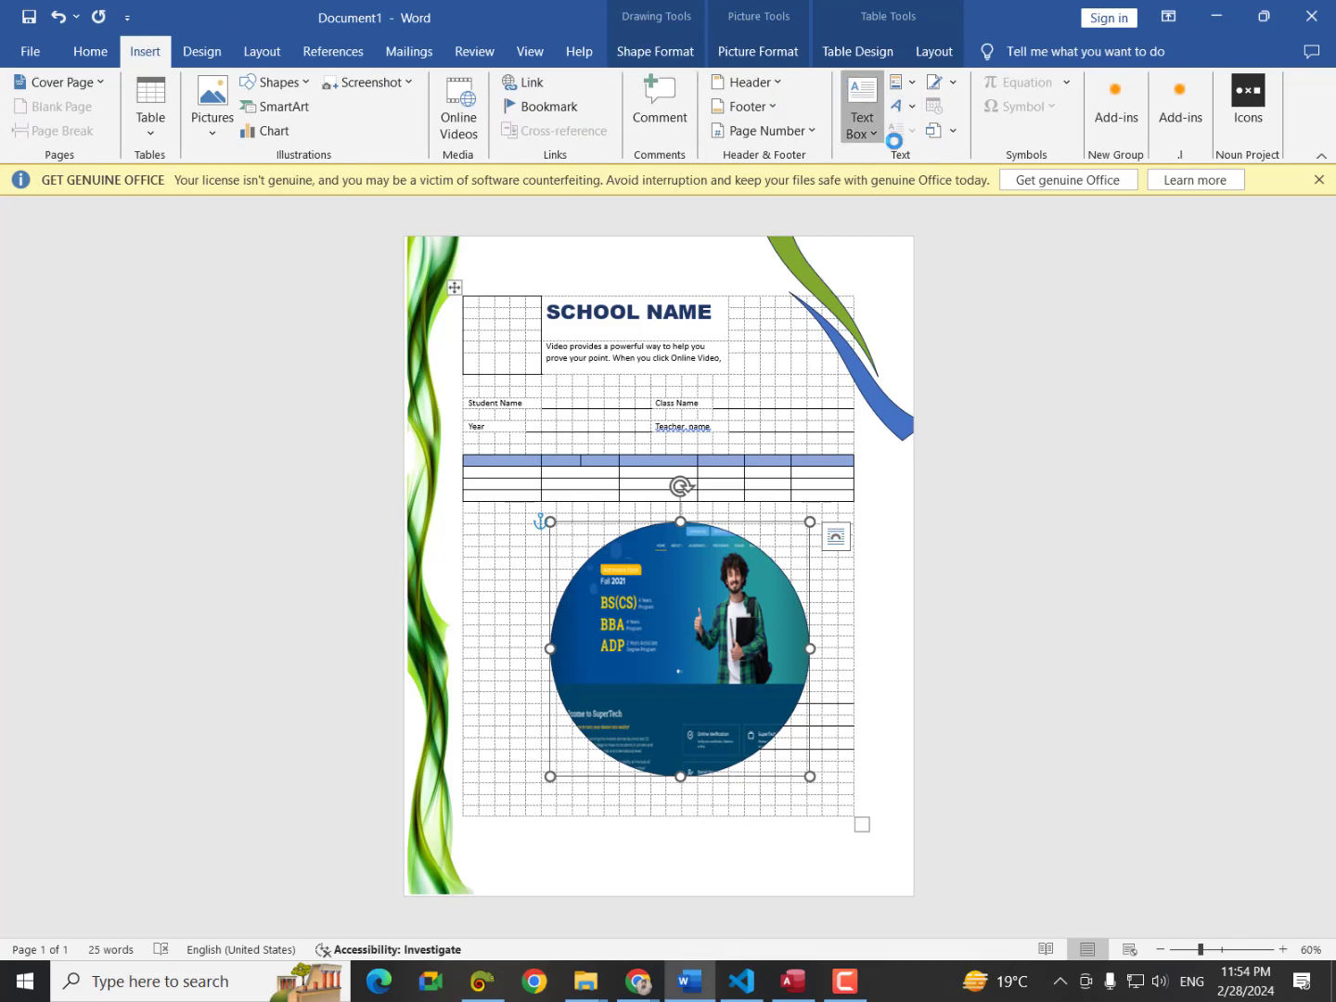
left_click(902, 199)
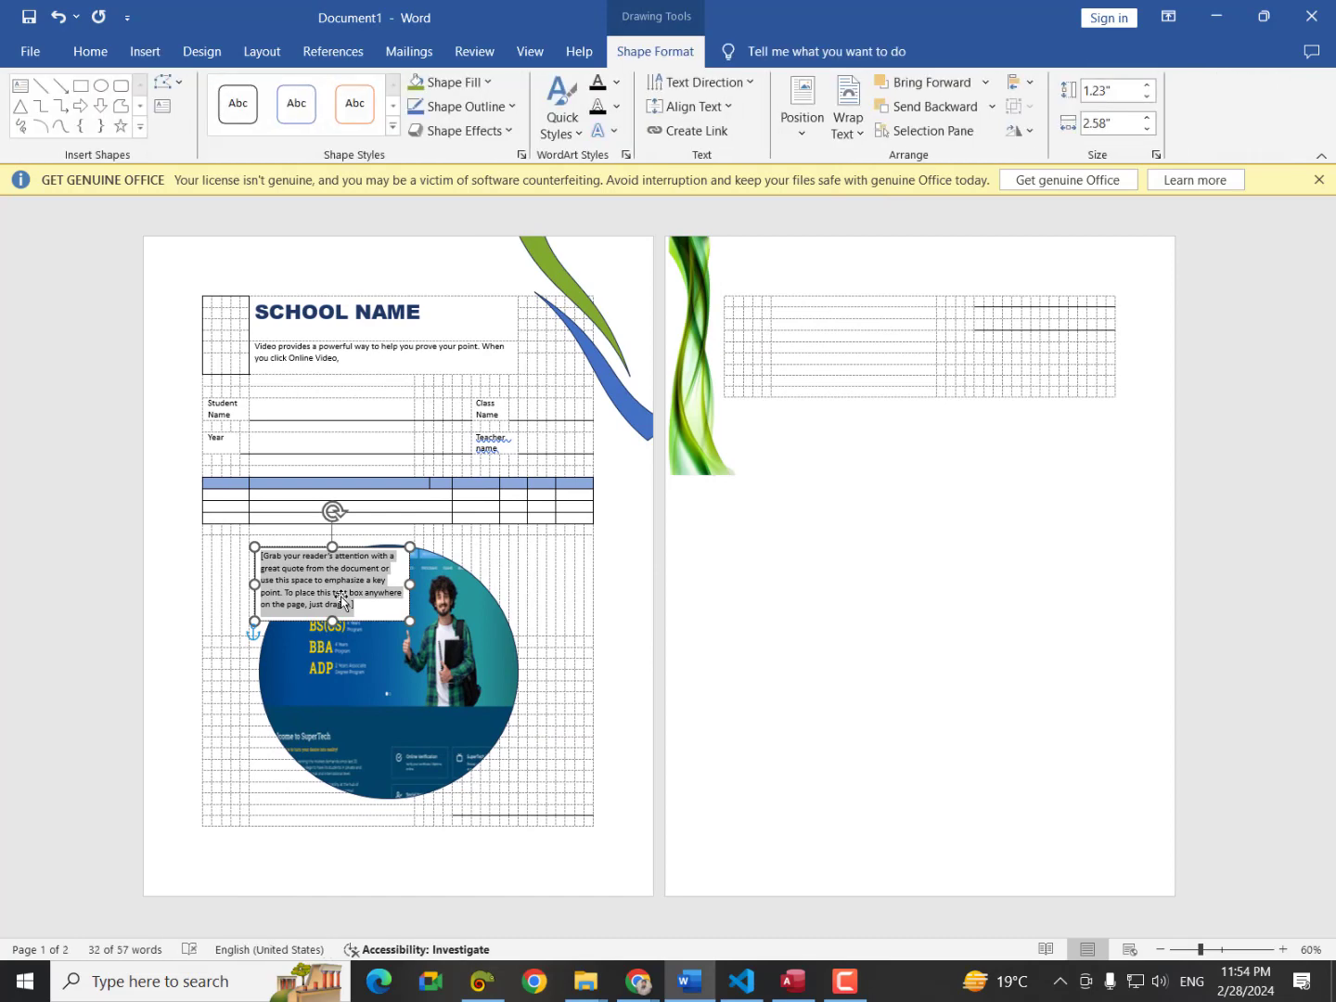
left_click(397, 549)
left_click(436, 562)
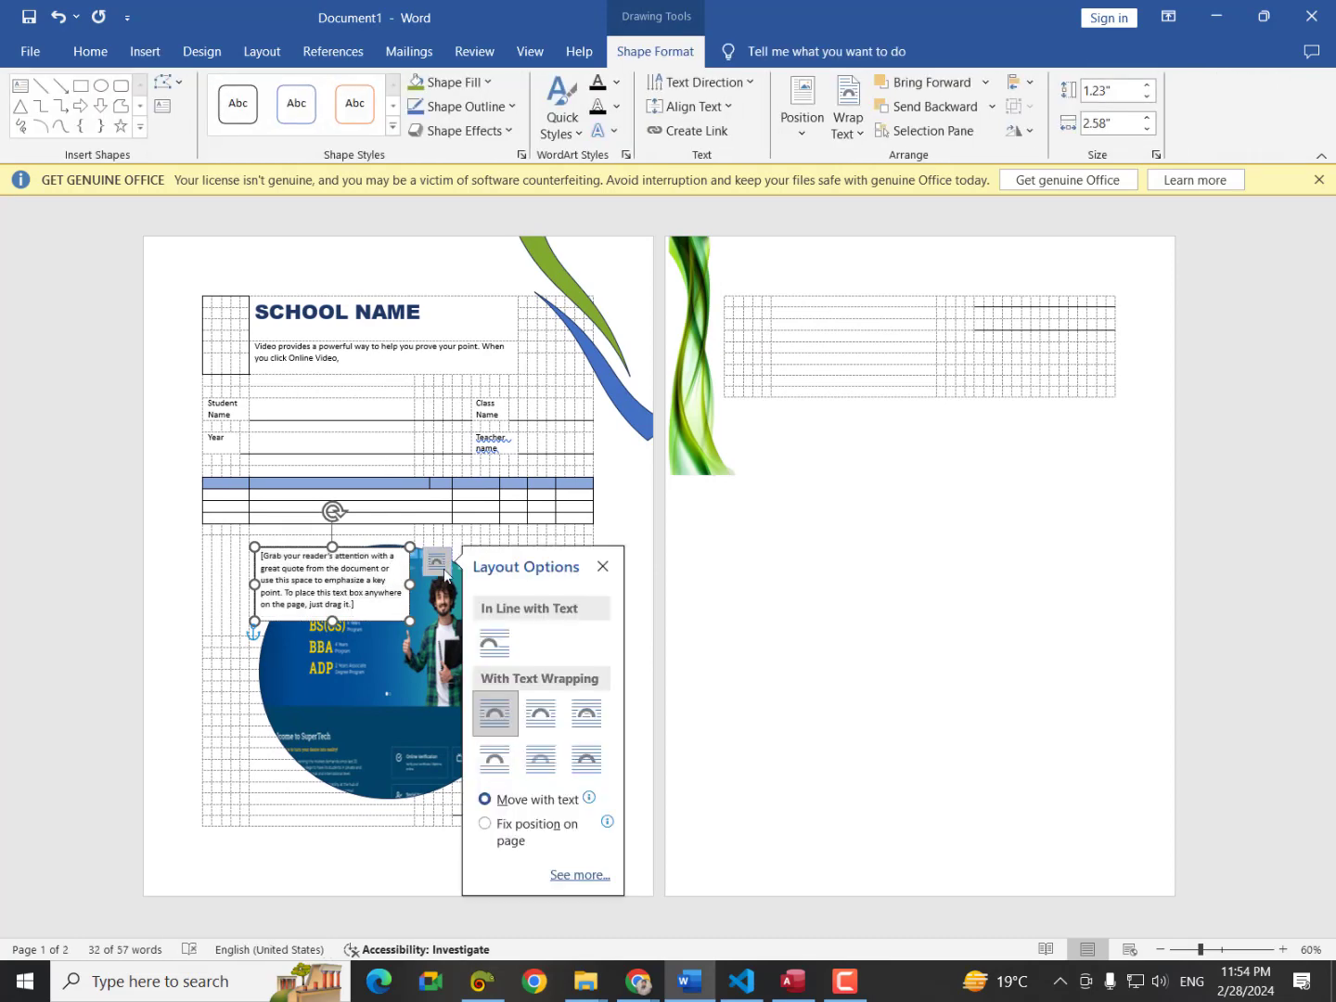
left_click(585, 758)
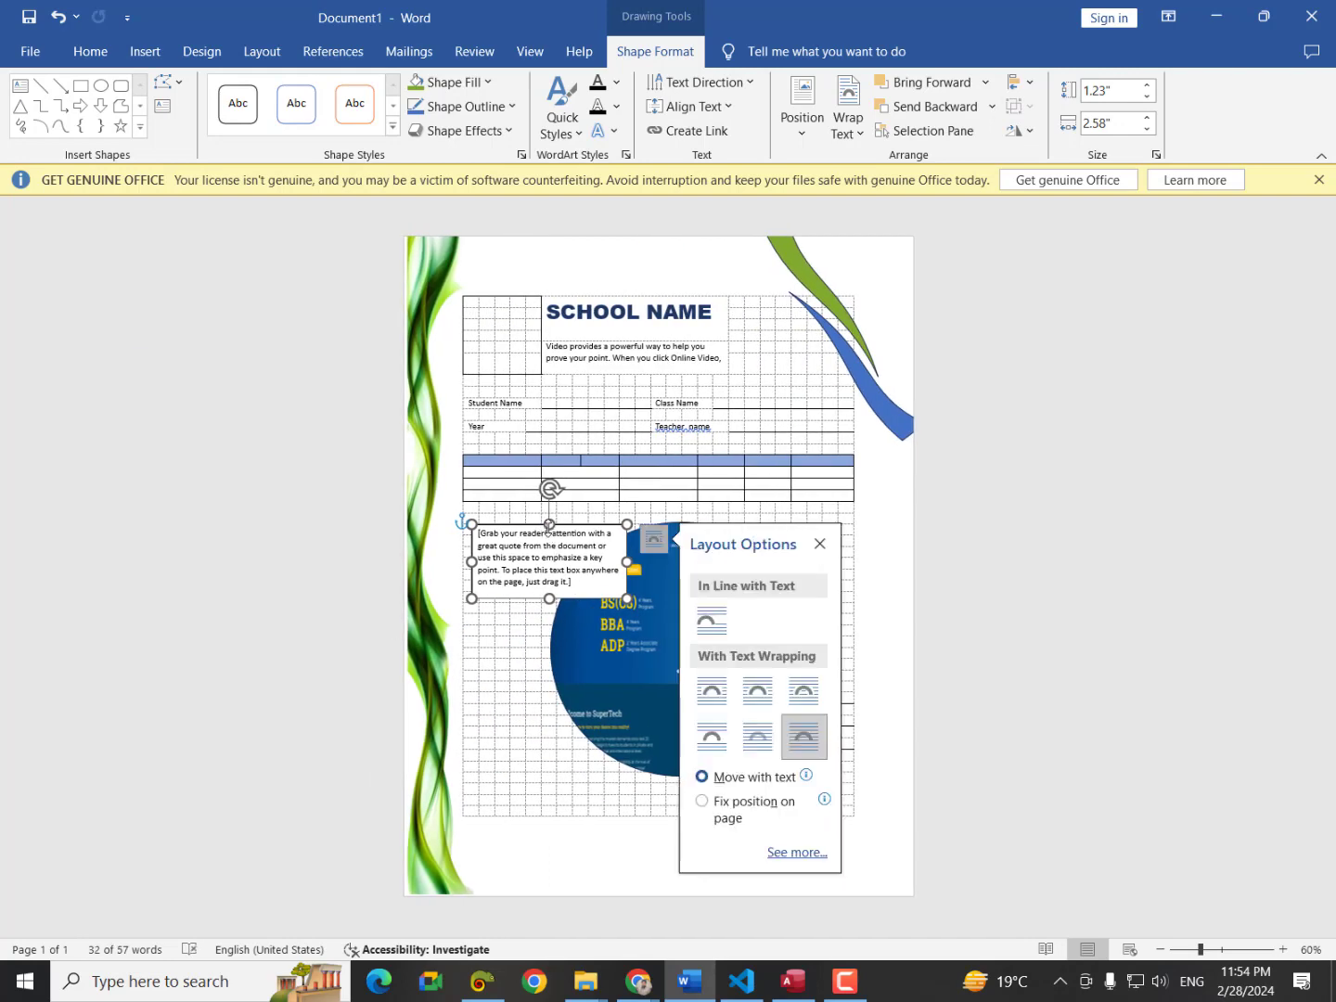
left_click_drag(581, 535, 731, 618)
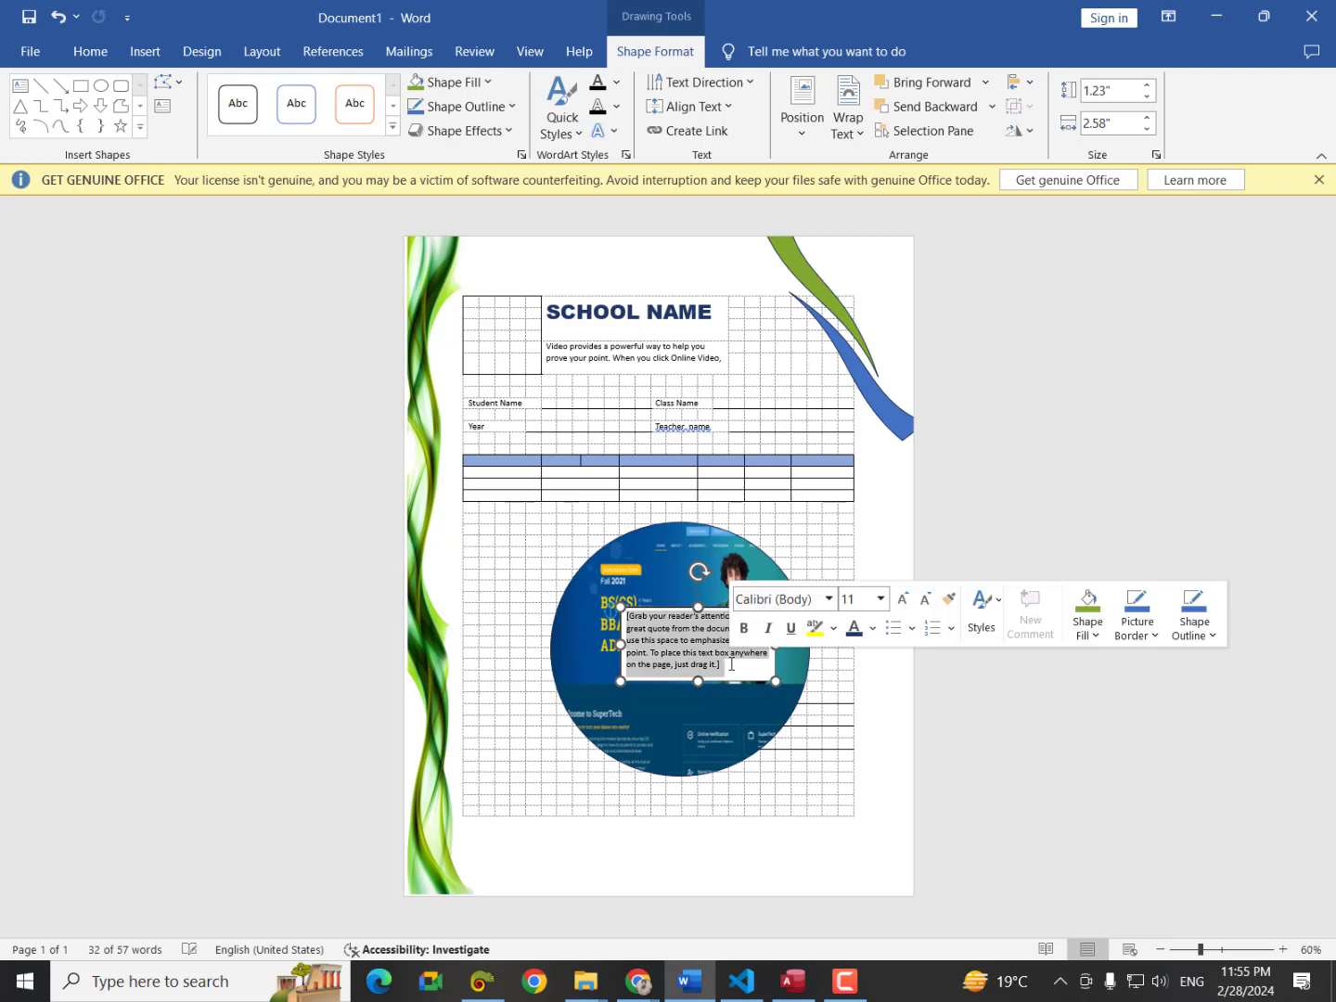
type("Hello")
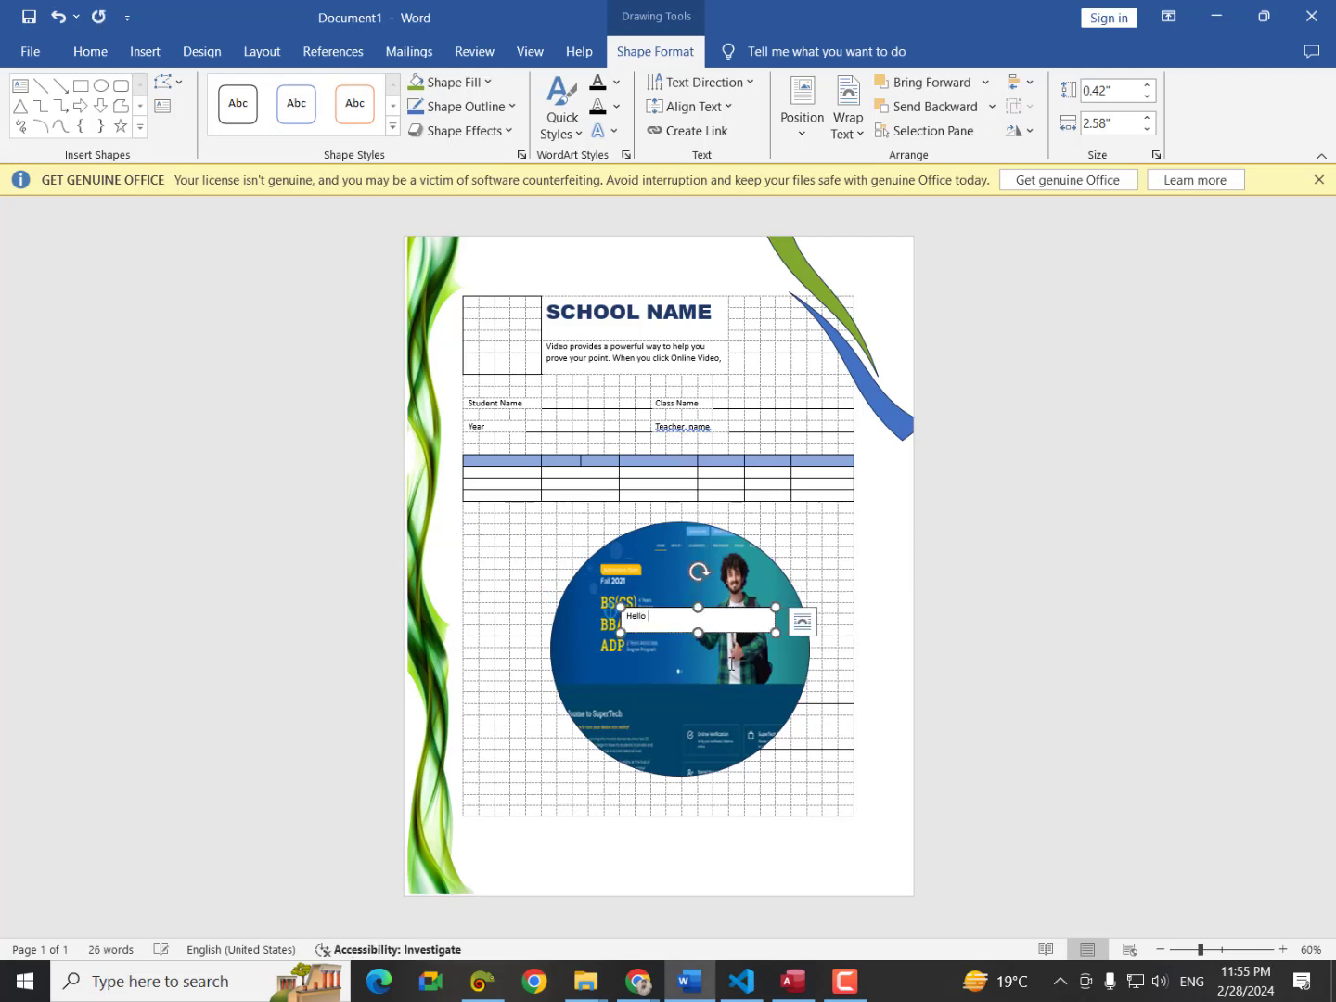
type(" world")
left_click(681, 611)
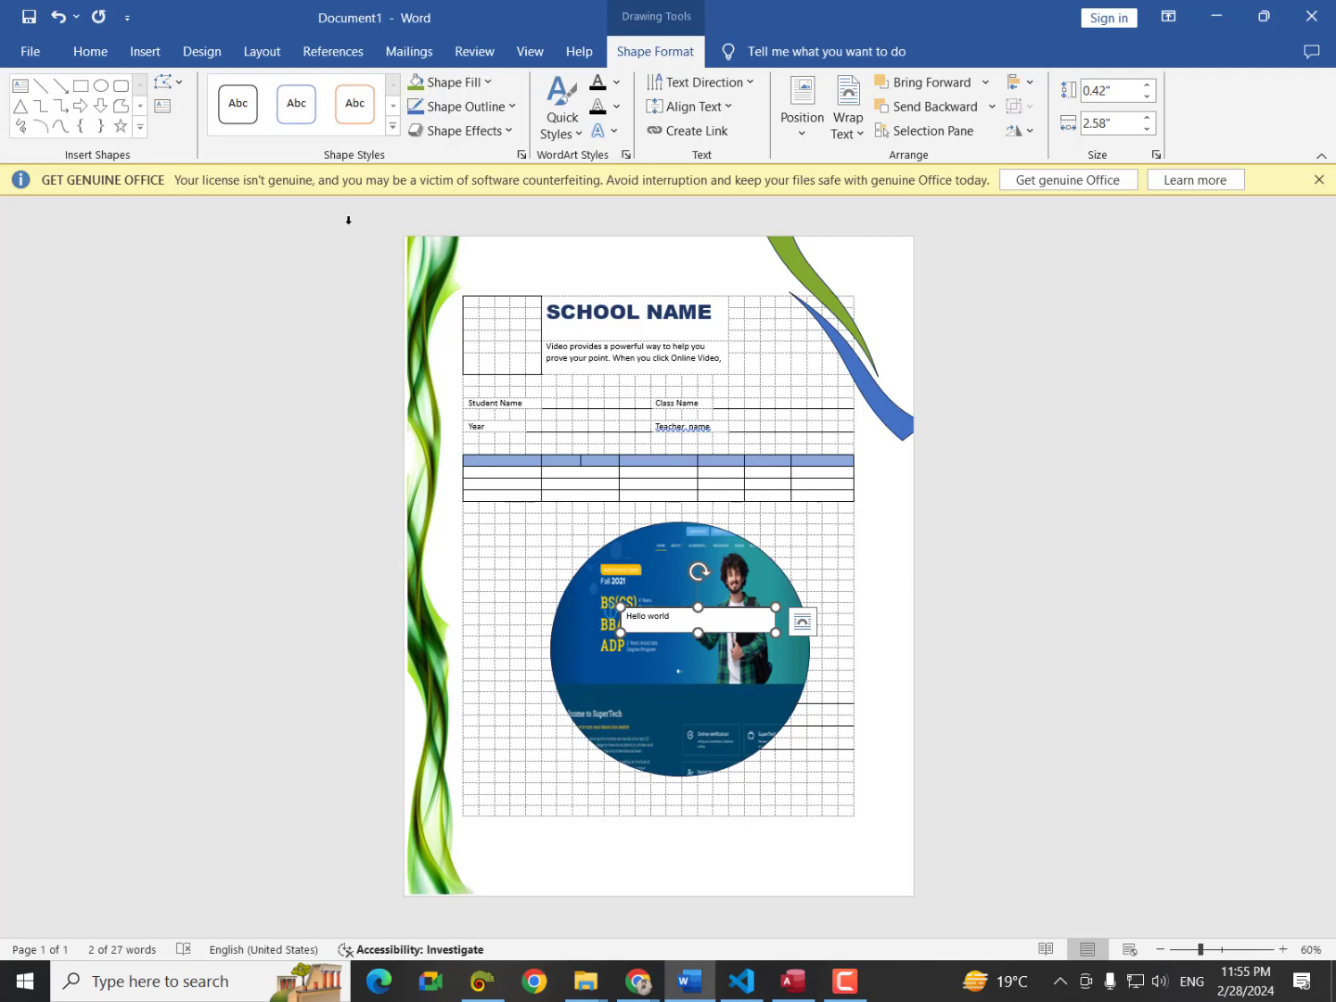
Give the Hello world text box a transparent preset shape style.
left_click(394, 128)
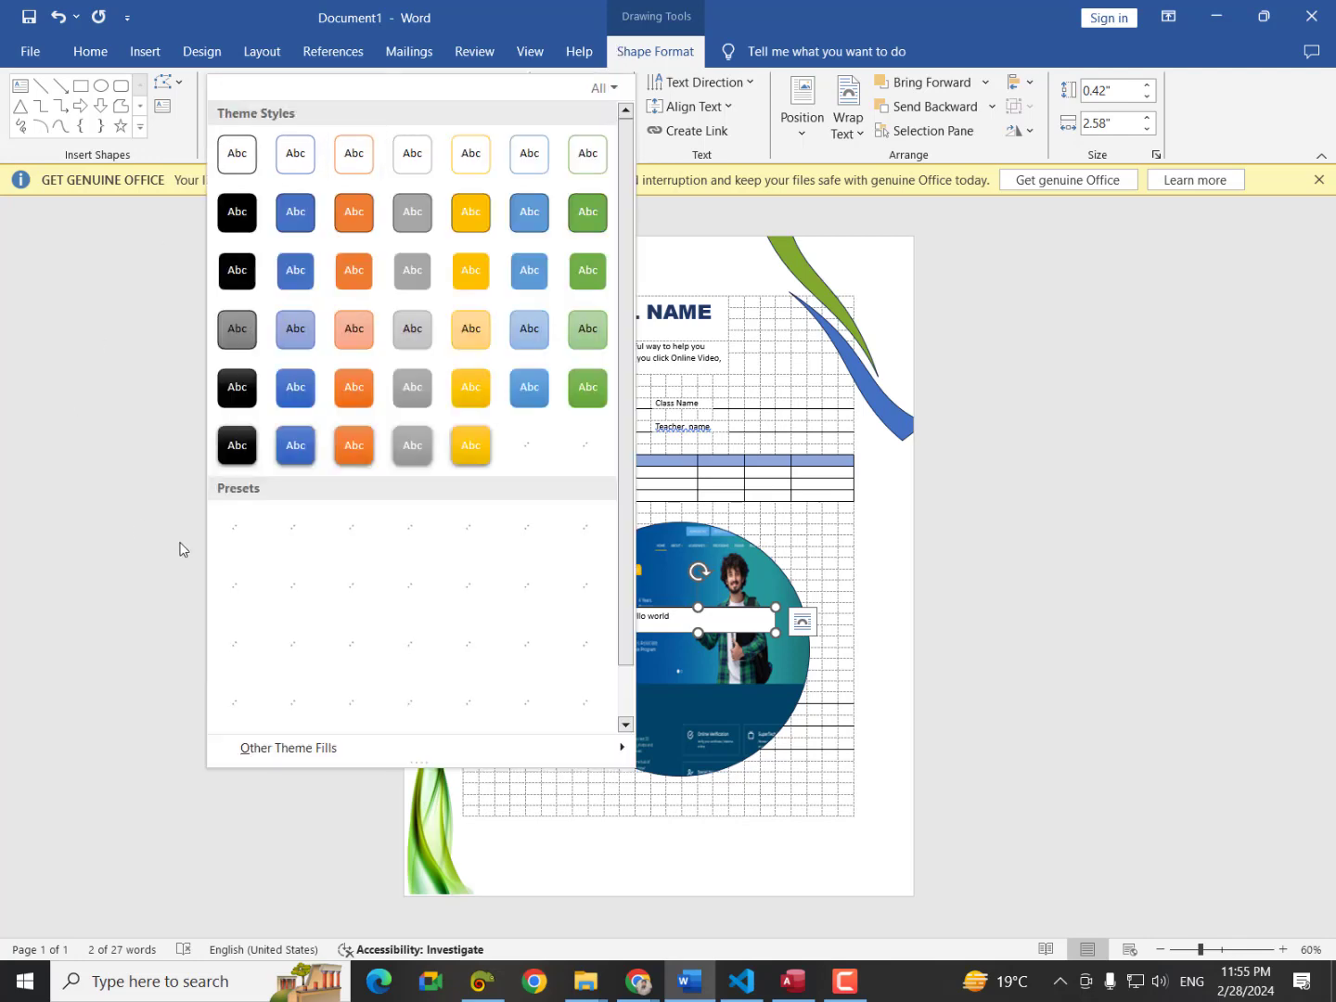
left_click(233, 544)
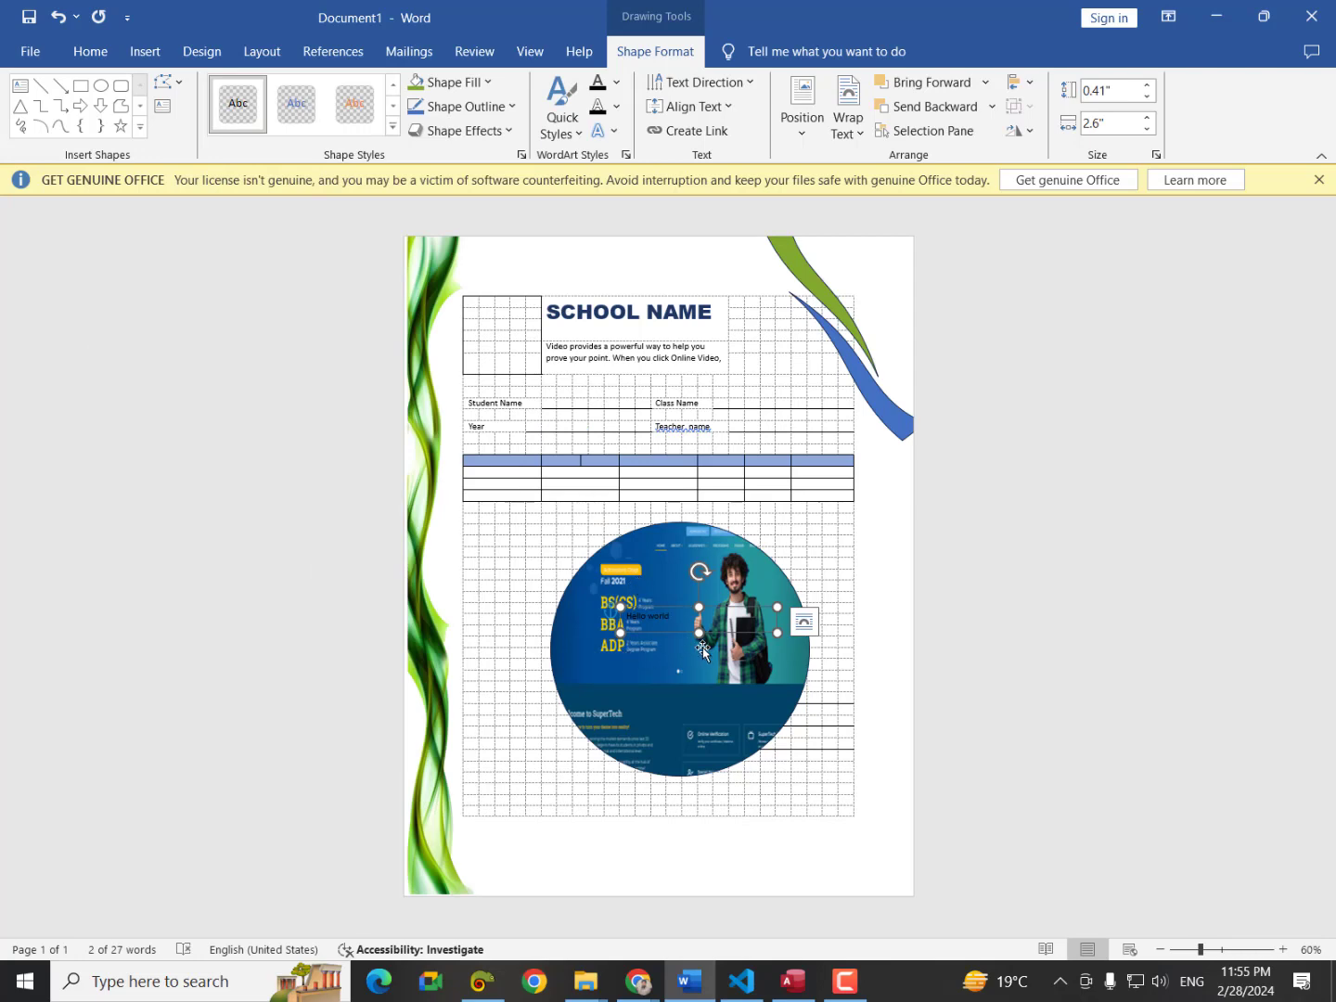
scroll(703, 650, "up", 11, "ctrl")
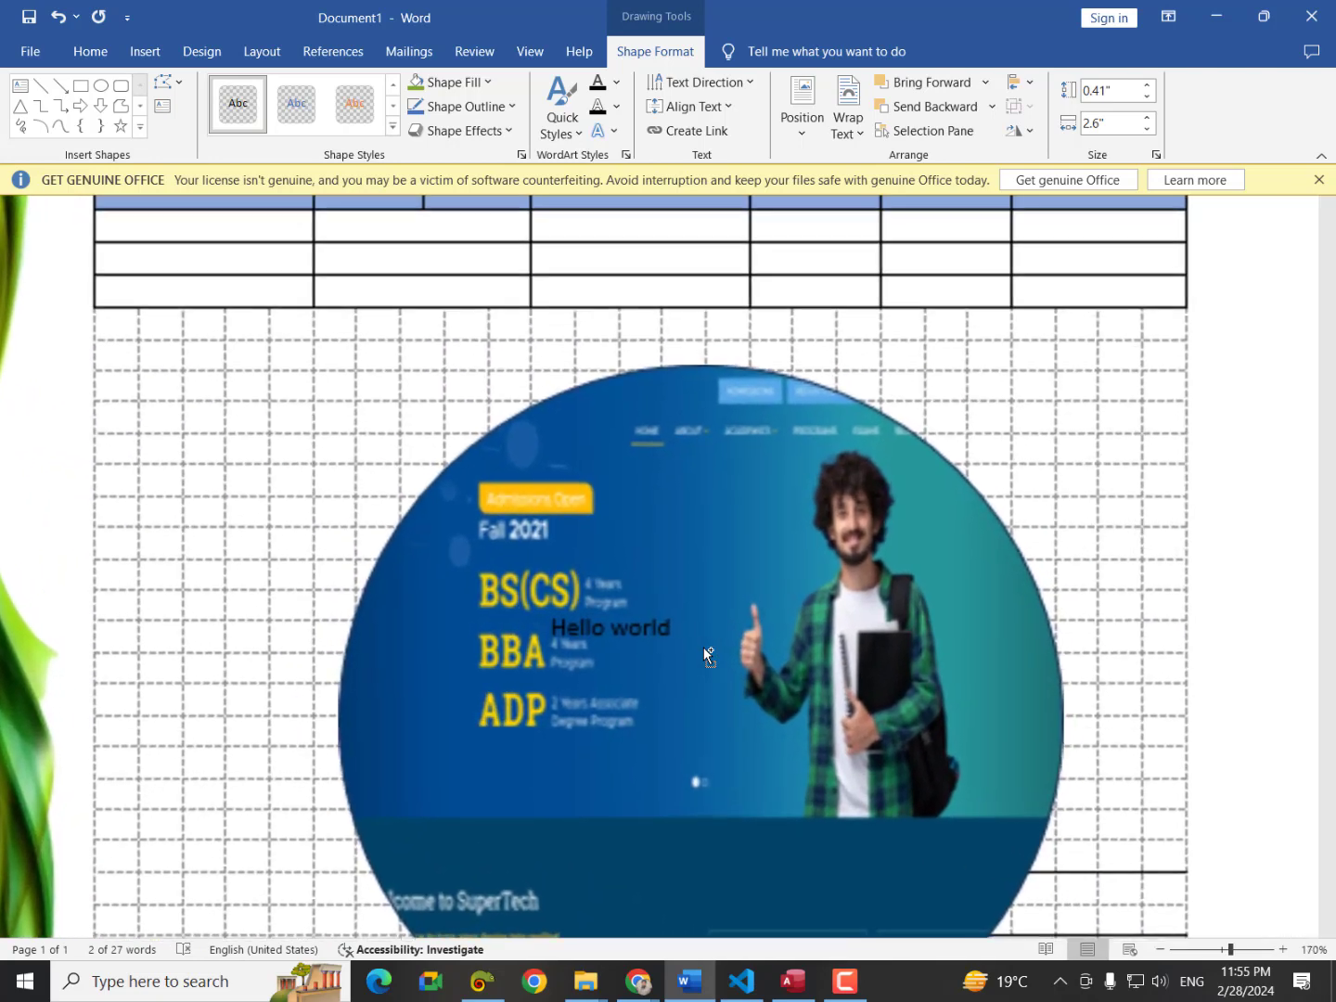
Make the Hello world text white and enlarge it to 36 pt.
left_click(704, 647)
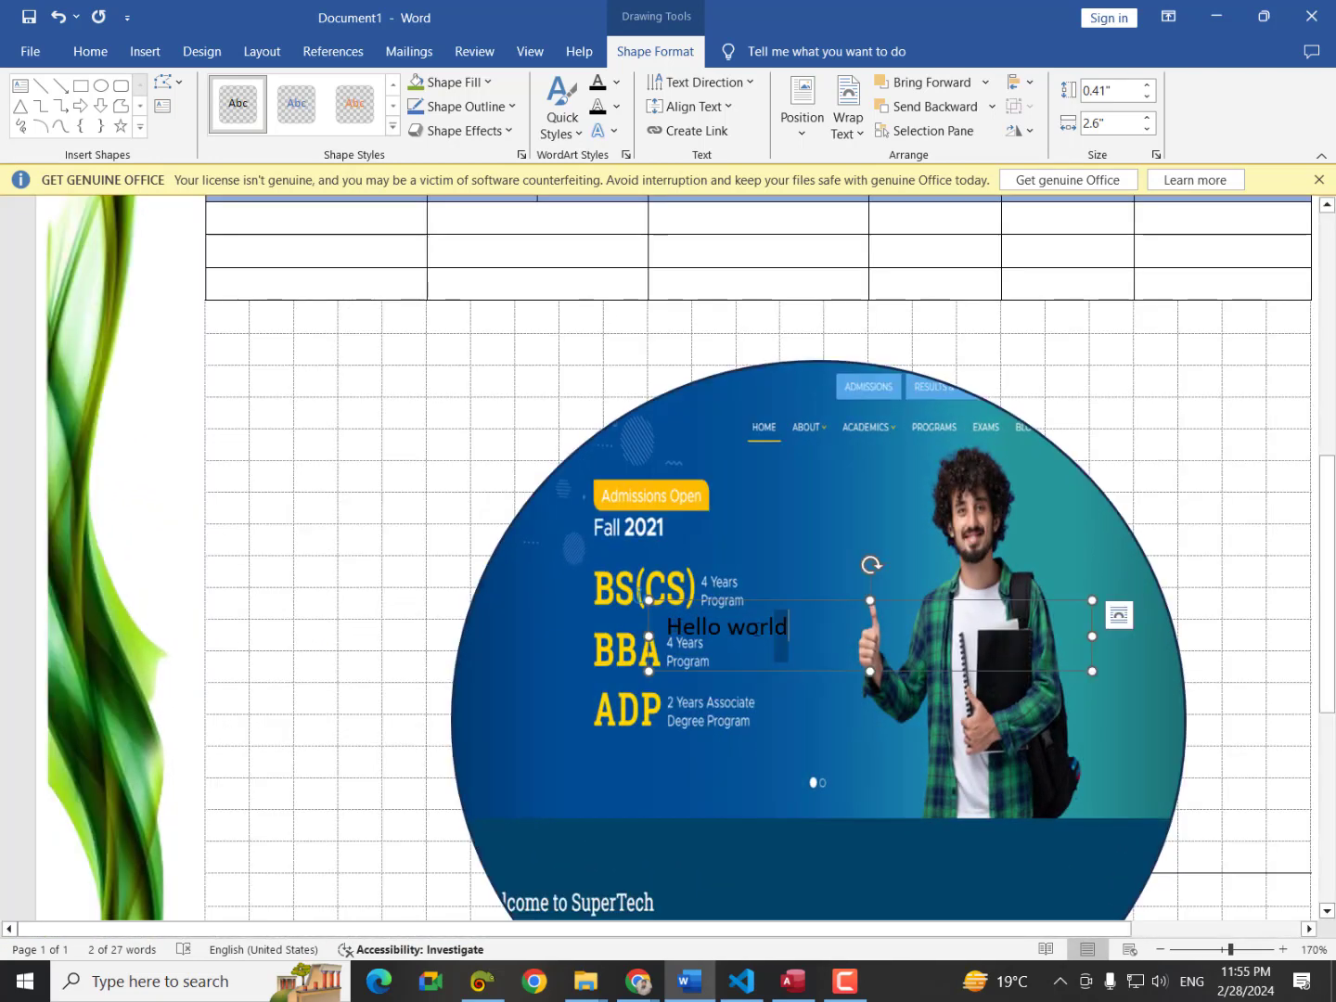
left_click_drag(789, 628, 665, 628)
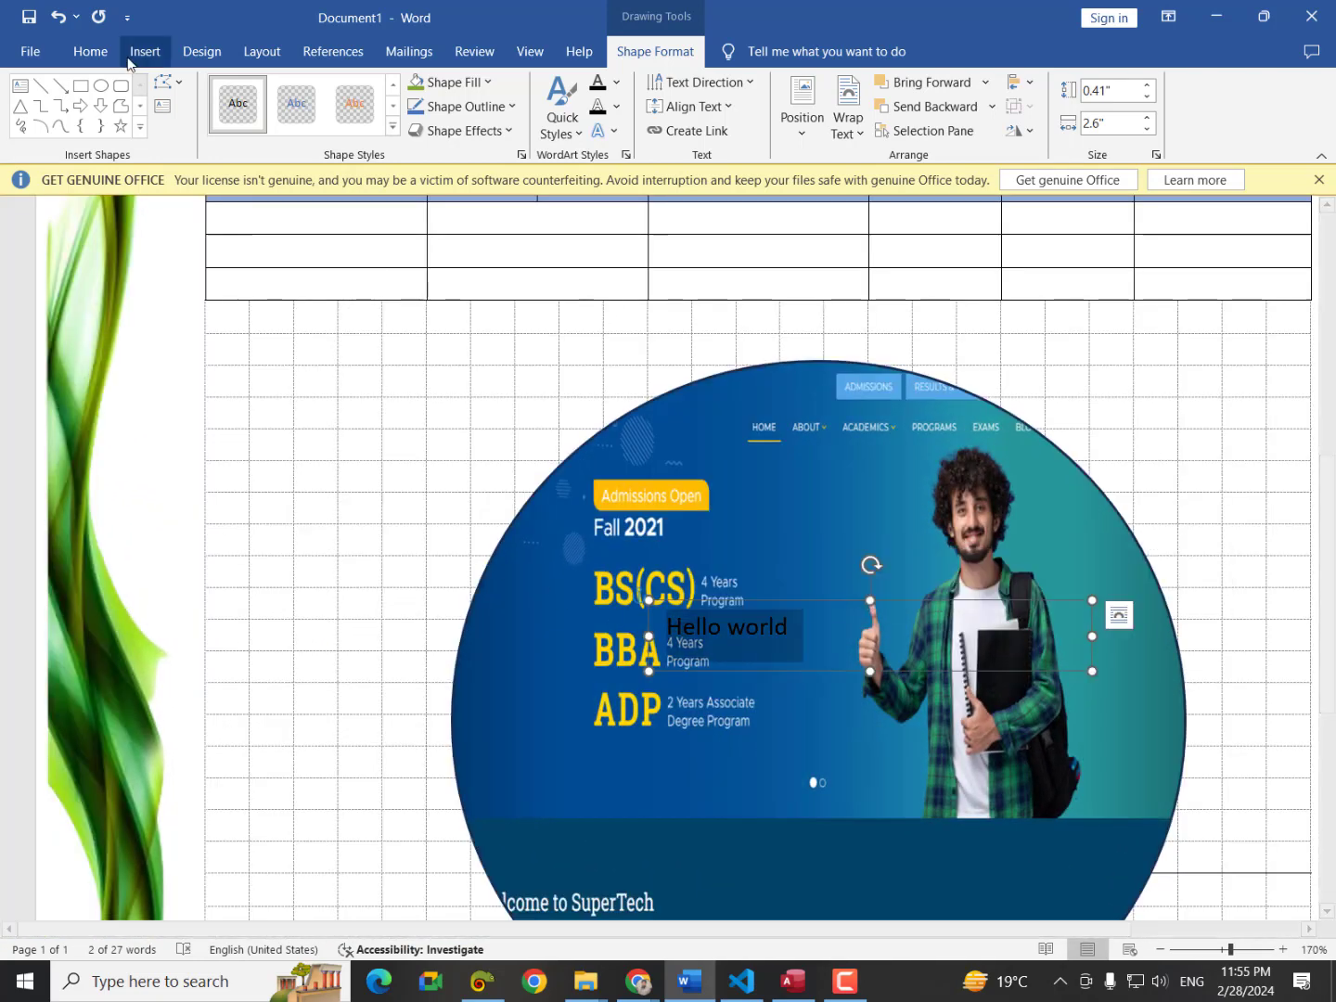
left_click(90, 51)
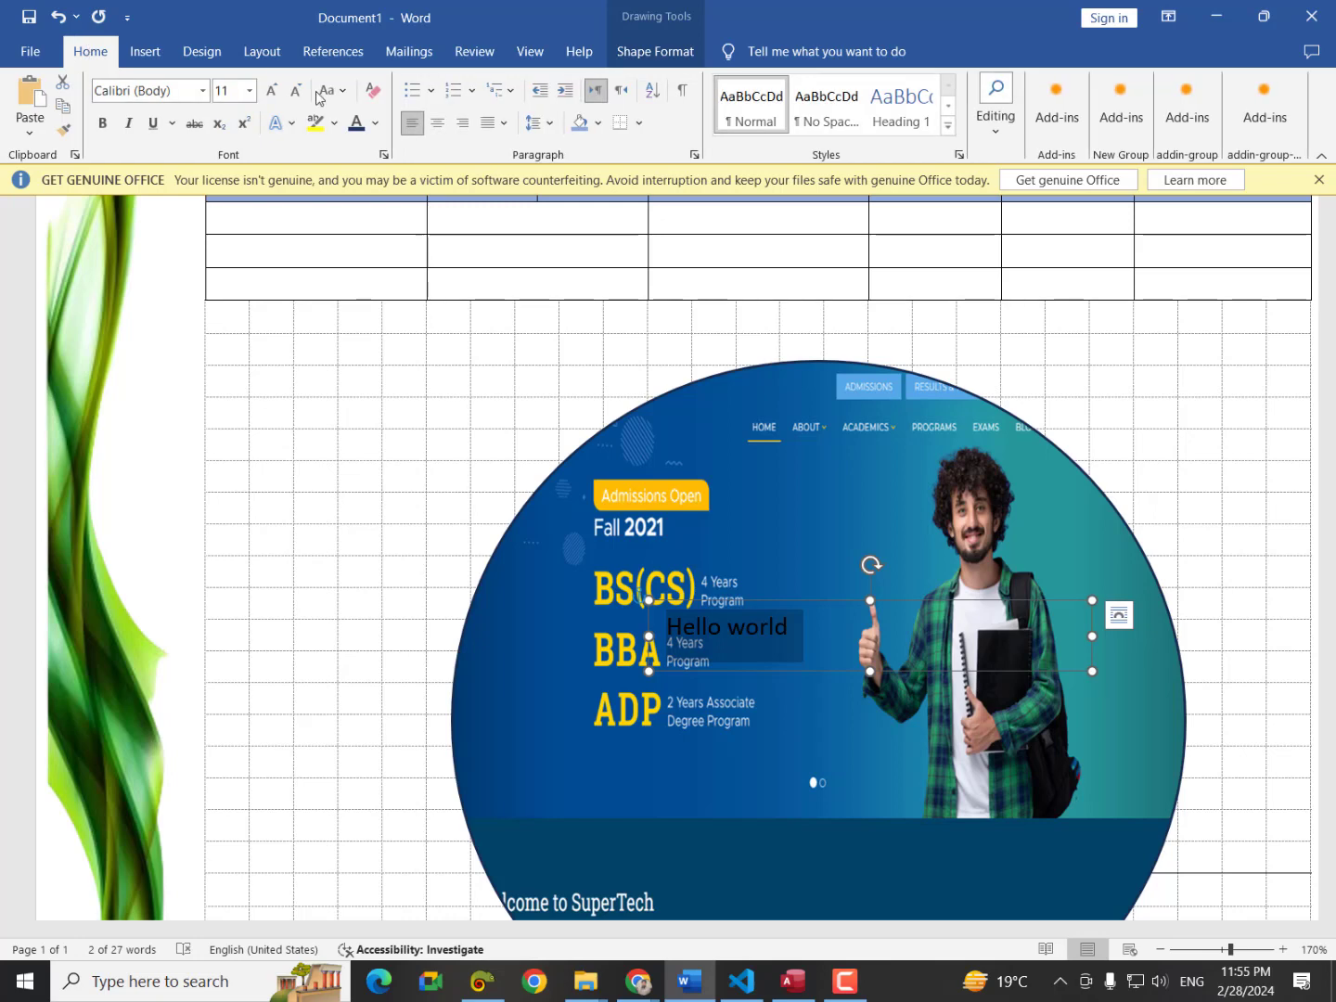
left_click(373, 127)
left_click(356, 246)
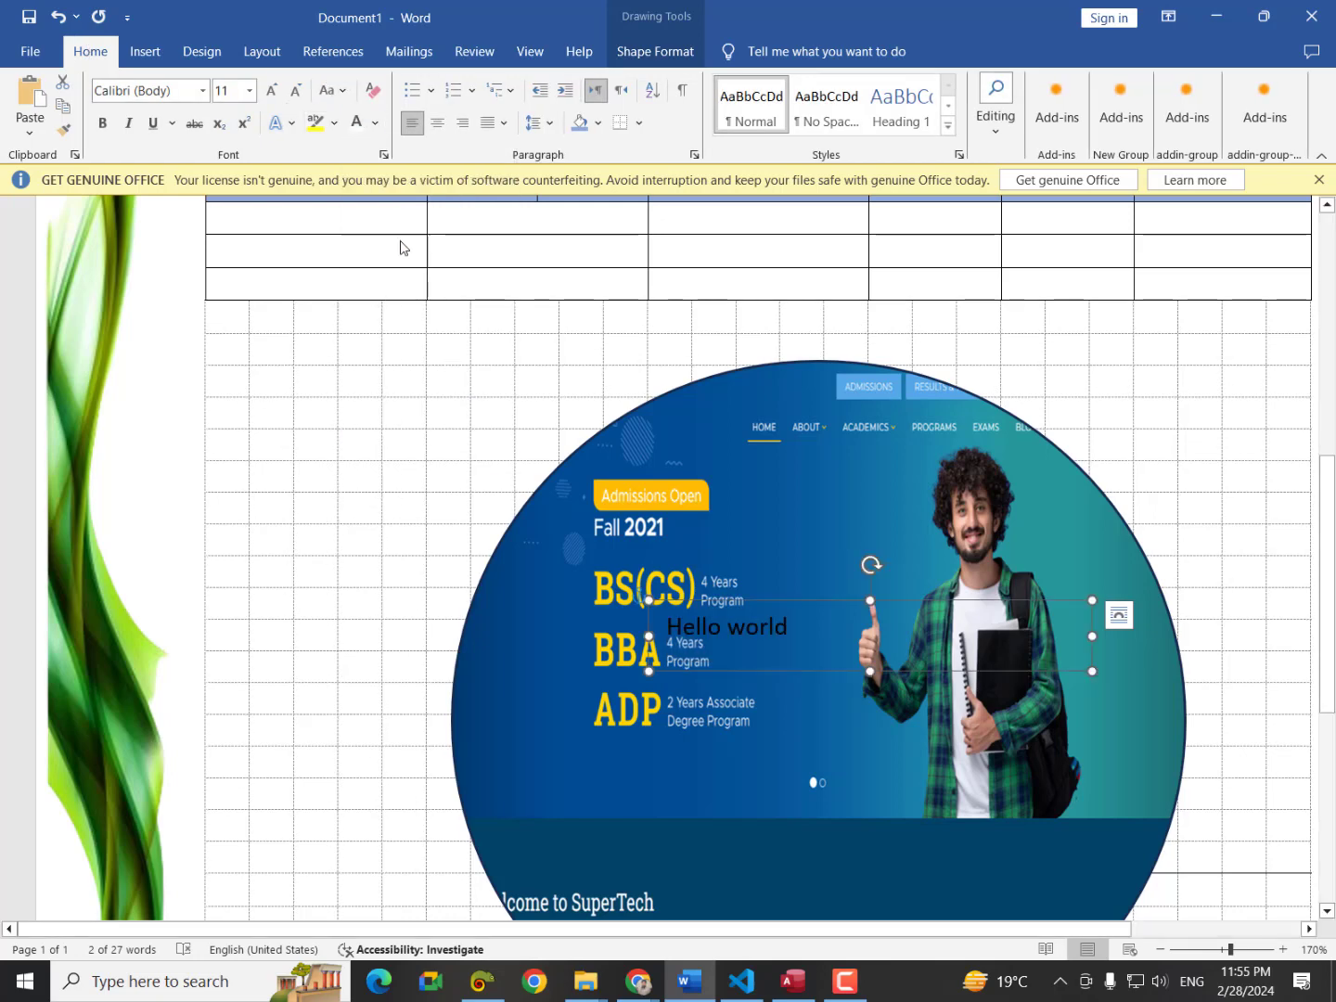
left_click(272, 89)
left_click(271, 90)
left_click(272, 90)
left_click(271, 90)
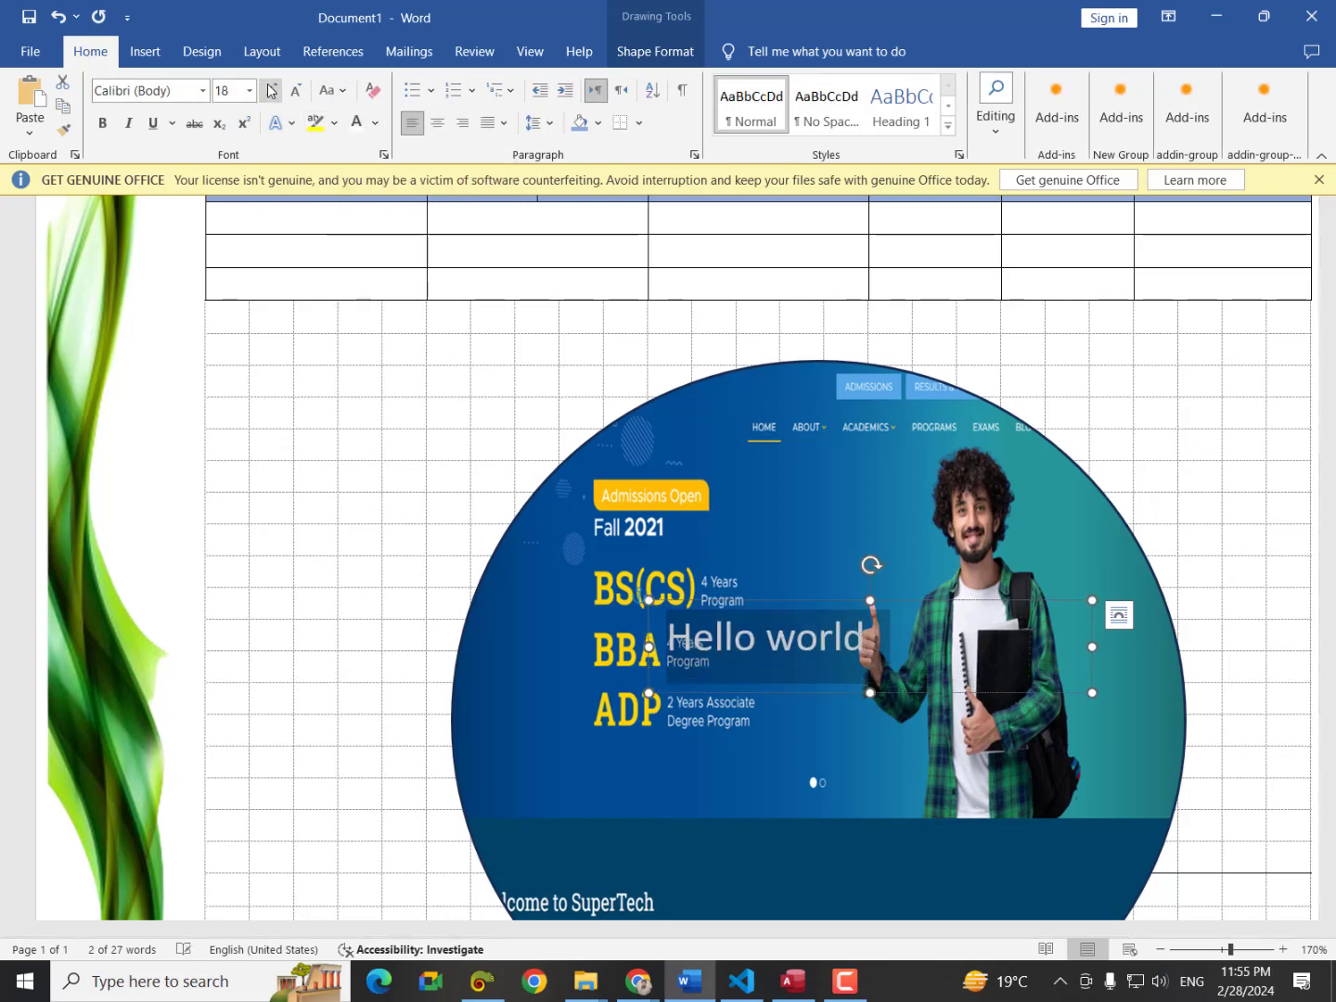
left_click(271, 90)
left_click(272, 90)
left_click(271, 90)
left_click(271, 90)
left_click(272, 89)
left_click(271, 89)
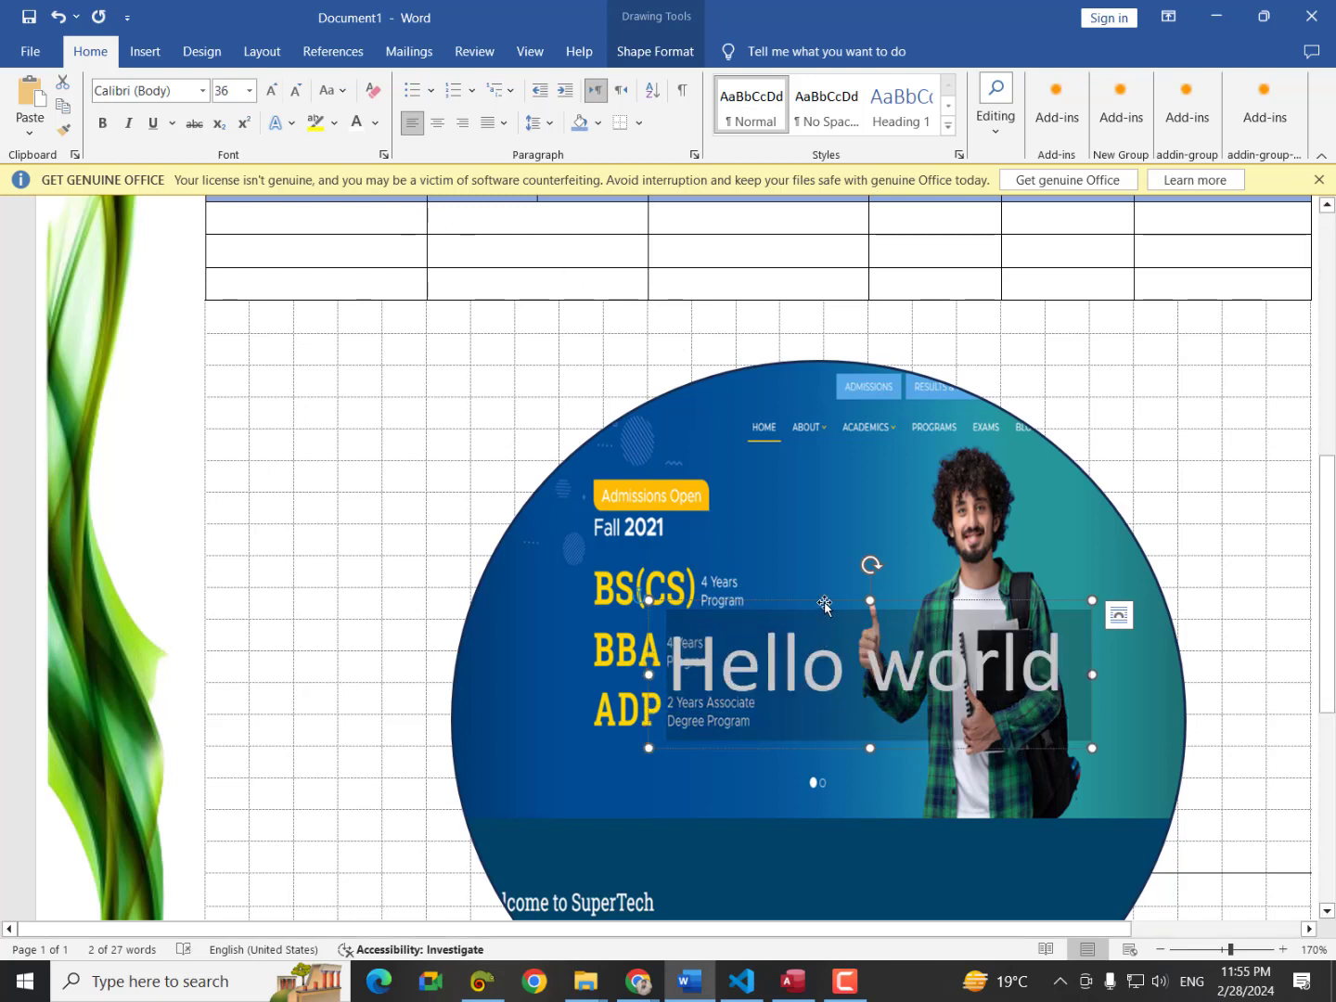
Move the Hello world text box off the photo to the upper left beside the green swirl, then select the circle picture.
left_click_drag(824, 606, 782, 600)
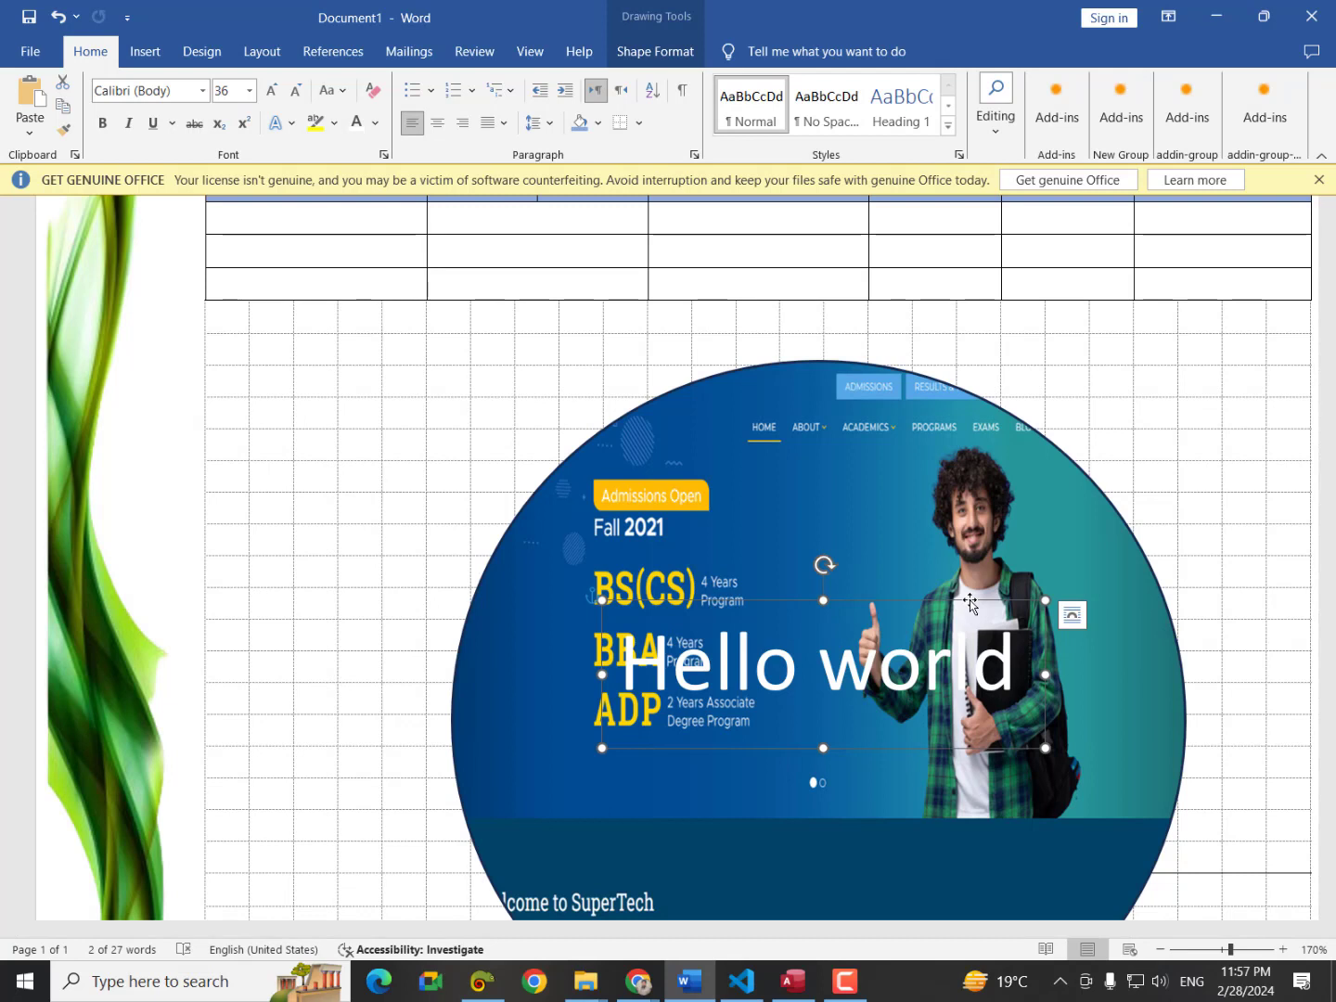
left_click_drag(970, 603, 338, 353)
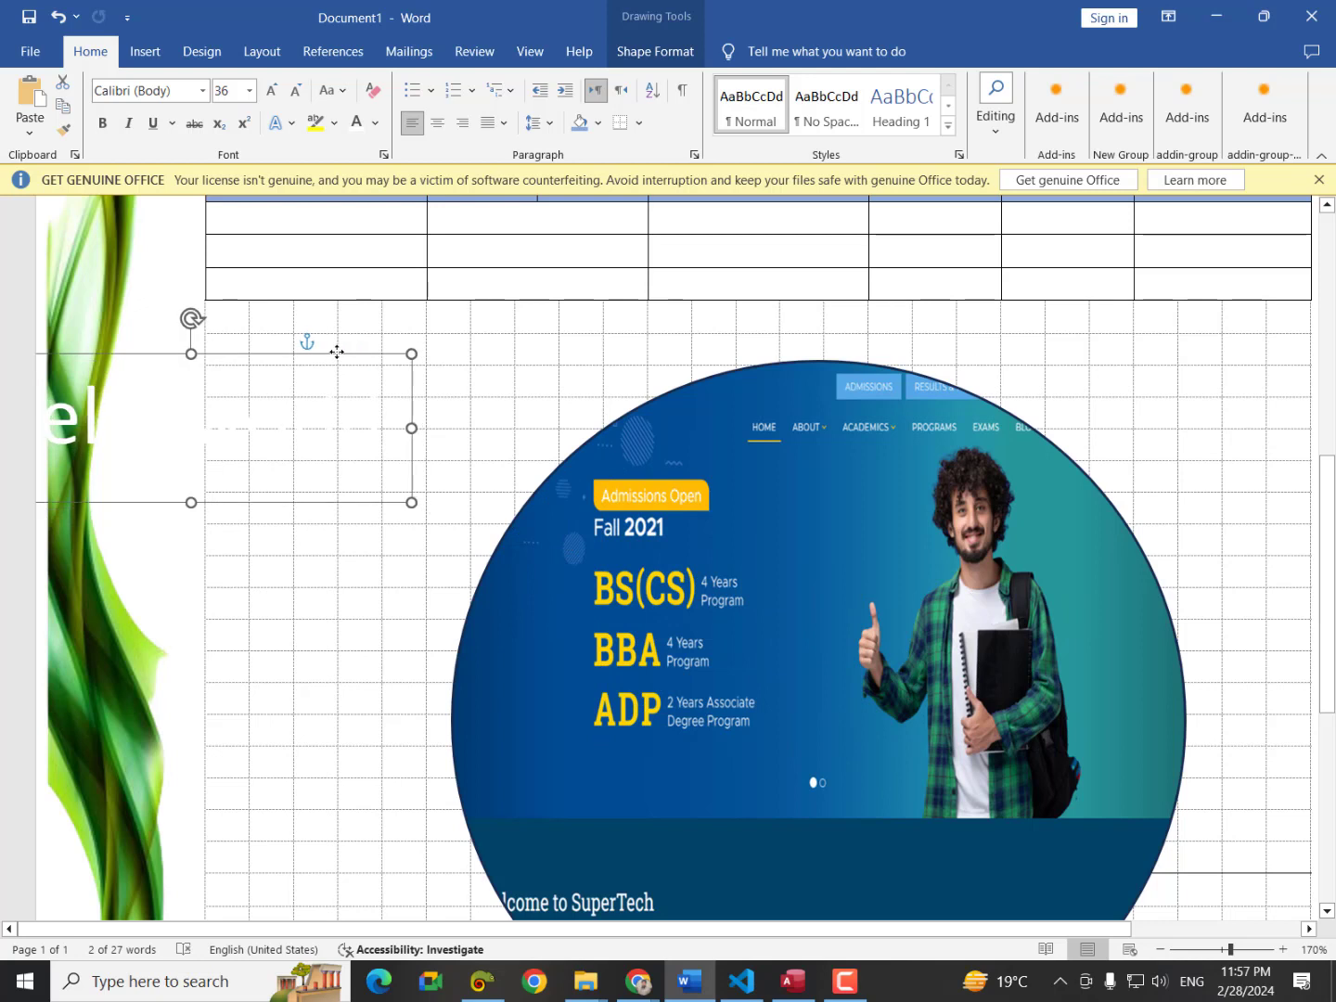
left_click(725, 423)
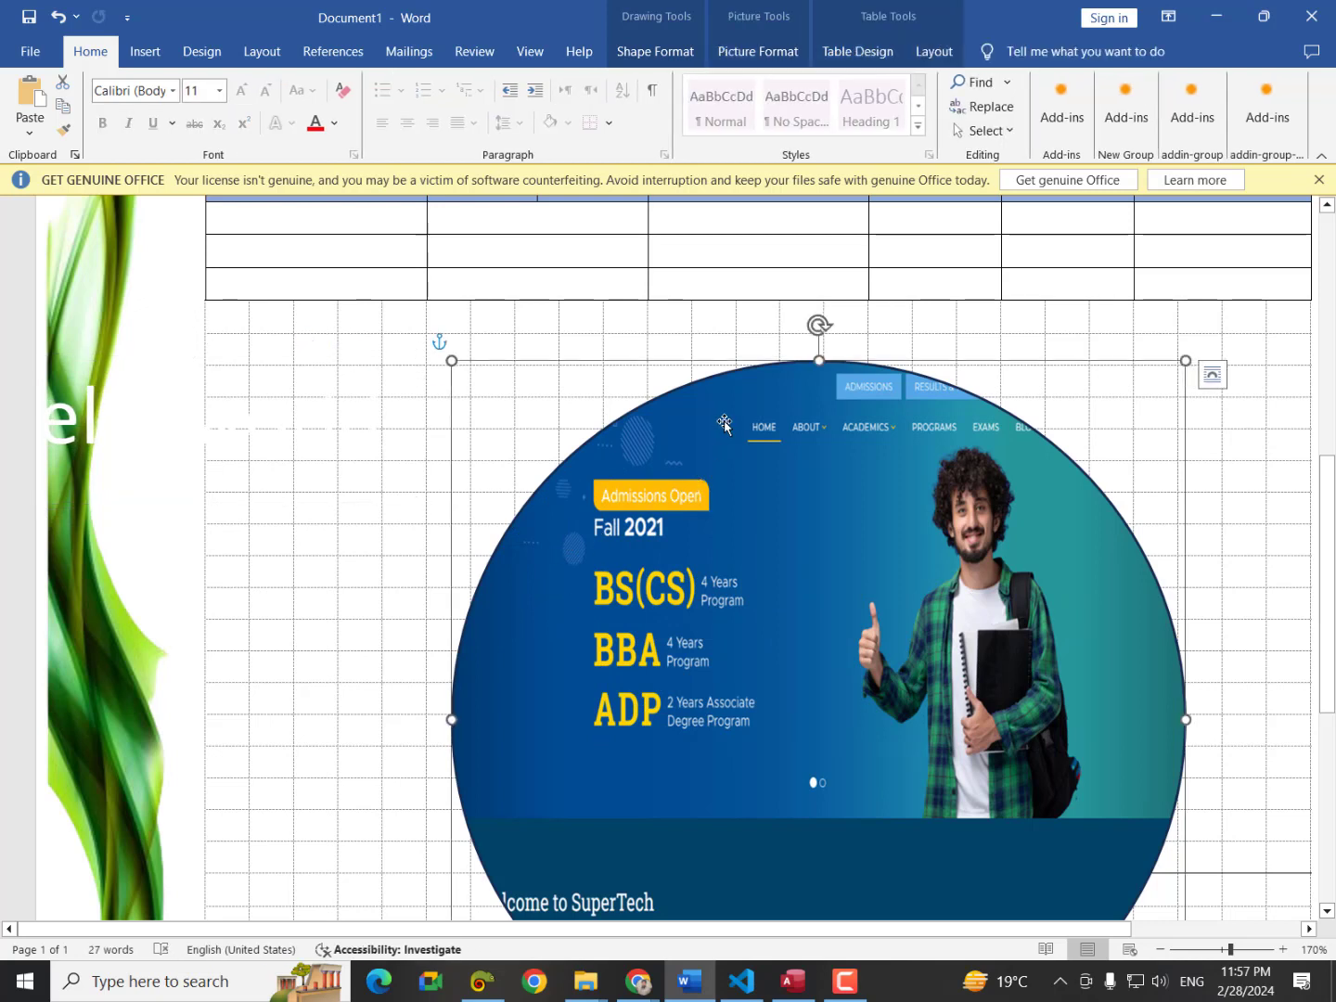
Fill the photo circle with solid black.
left_click_drag(724, 424, 869, 640)
left_click(649, 54)
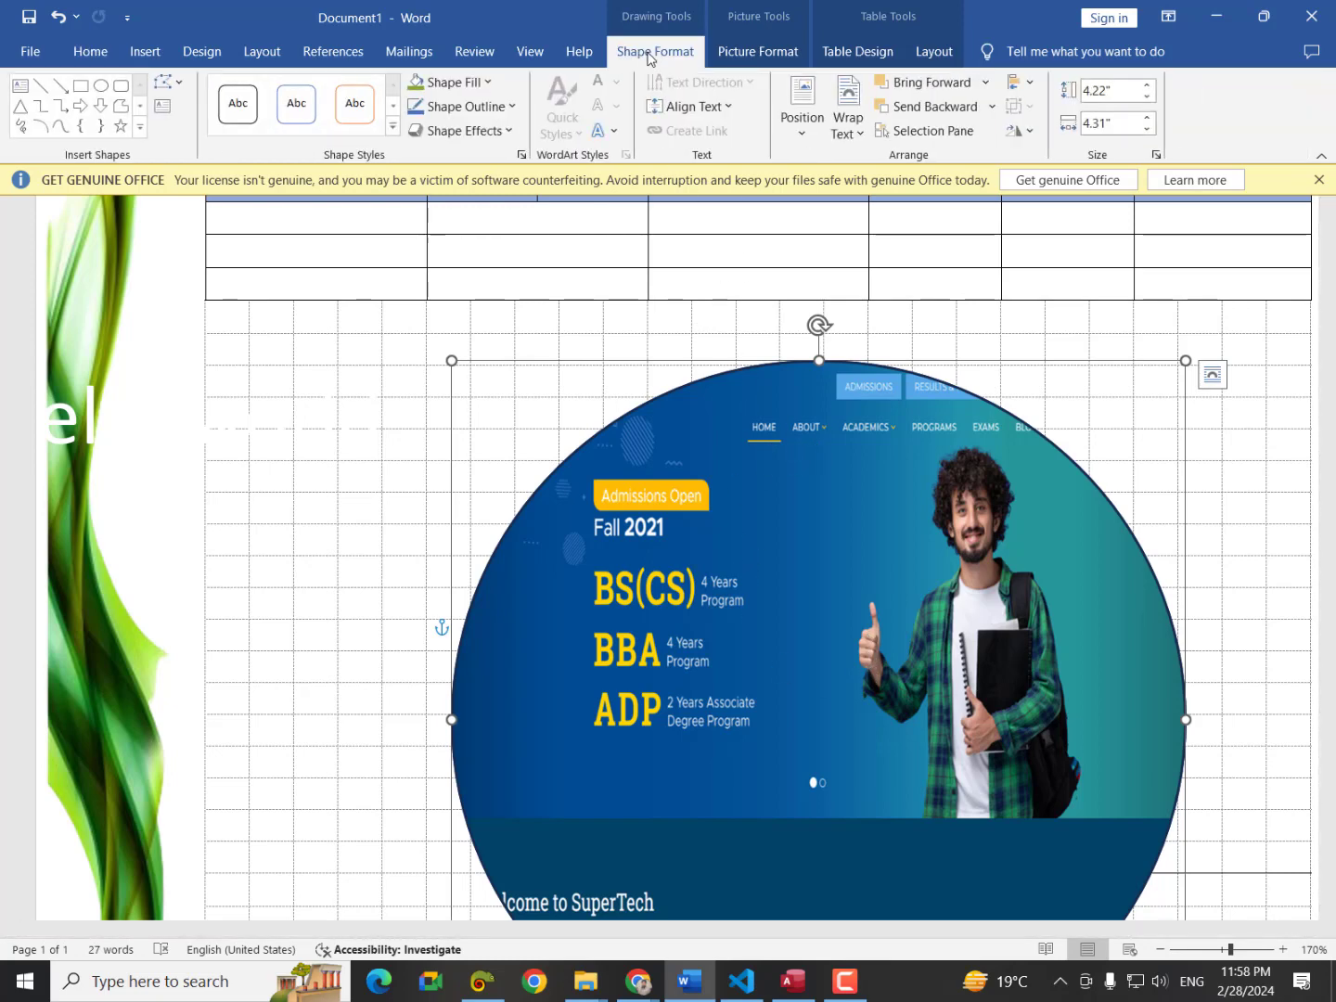
left_click(455, 81)
left_click(431, 171)
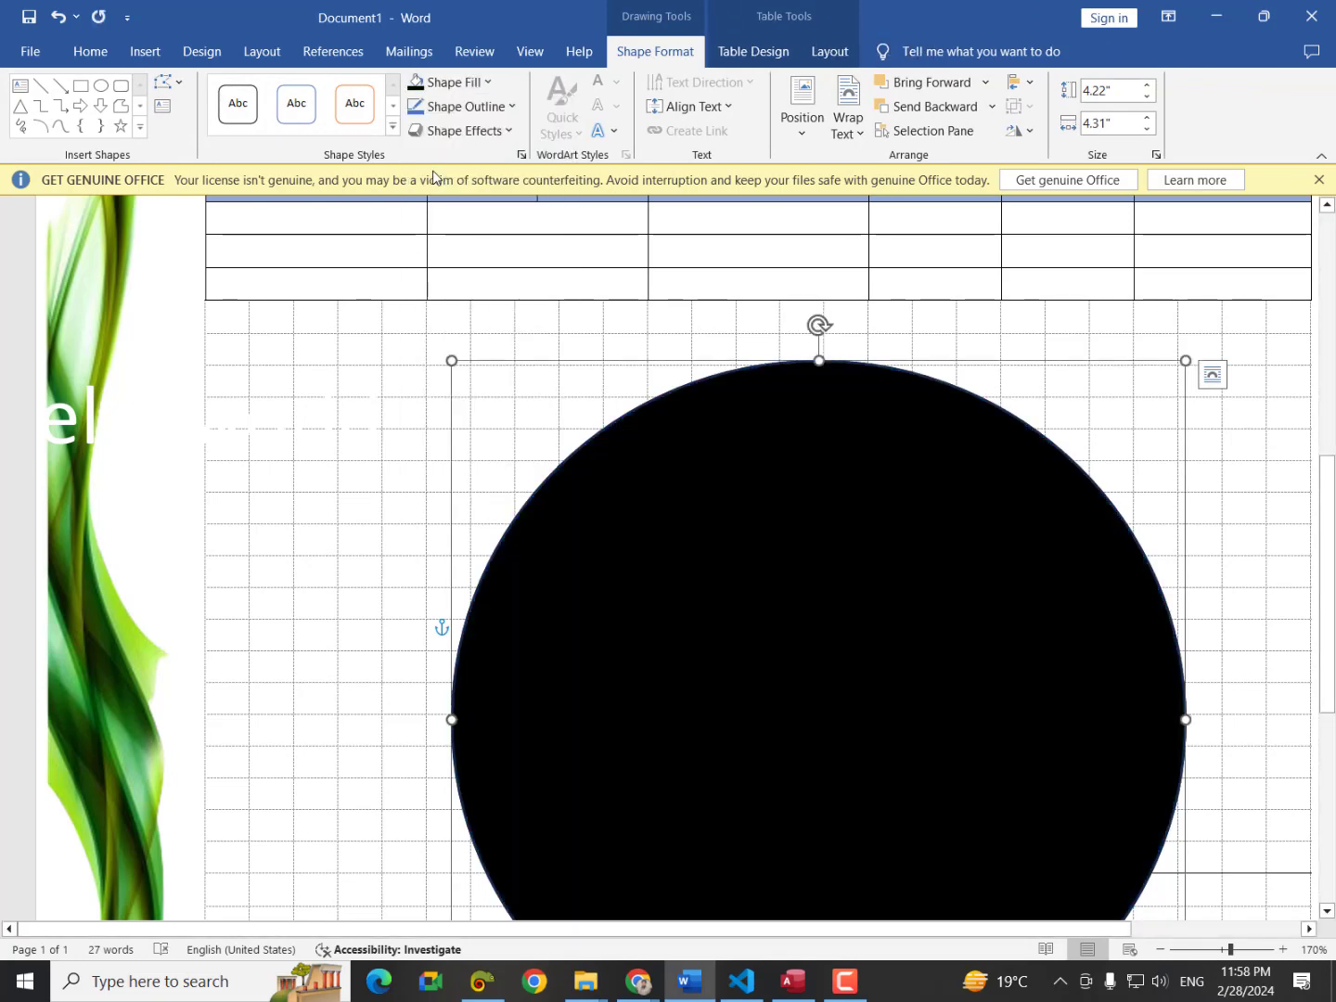
Set the circle's black fill to 23% transparency in Format Shape.
right_click(781, 505)
left_click(859, 501)
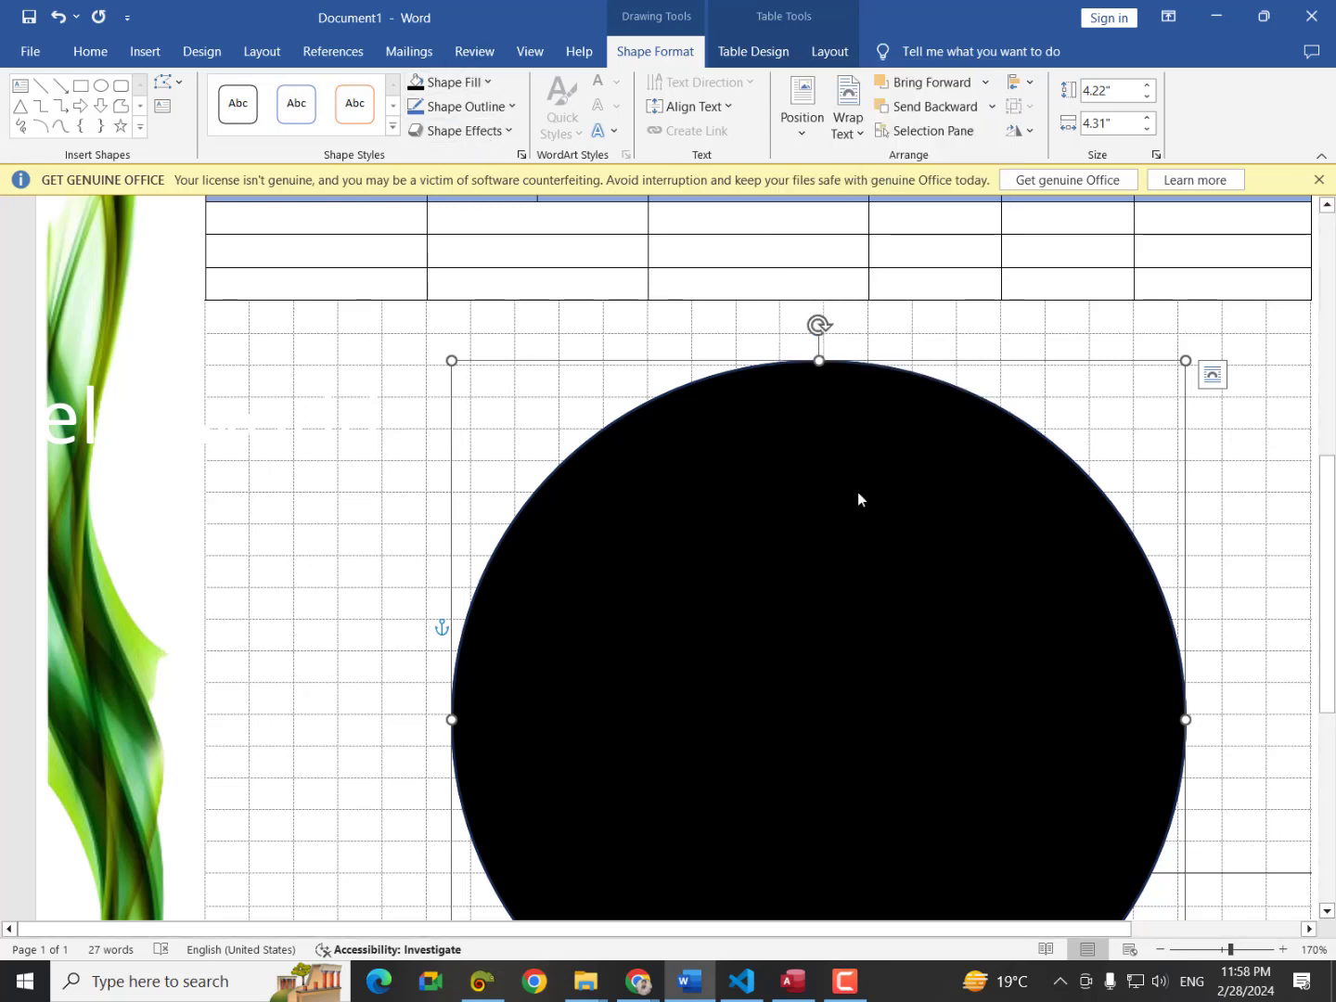
left_click(1090, 307)
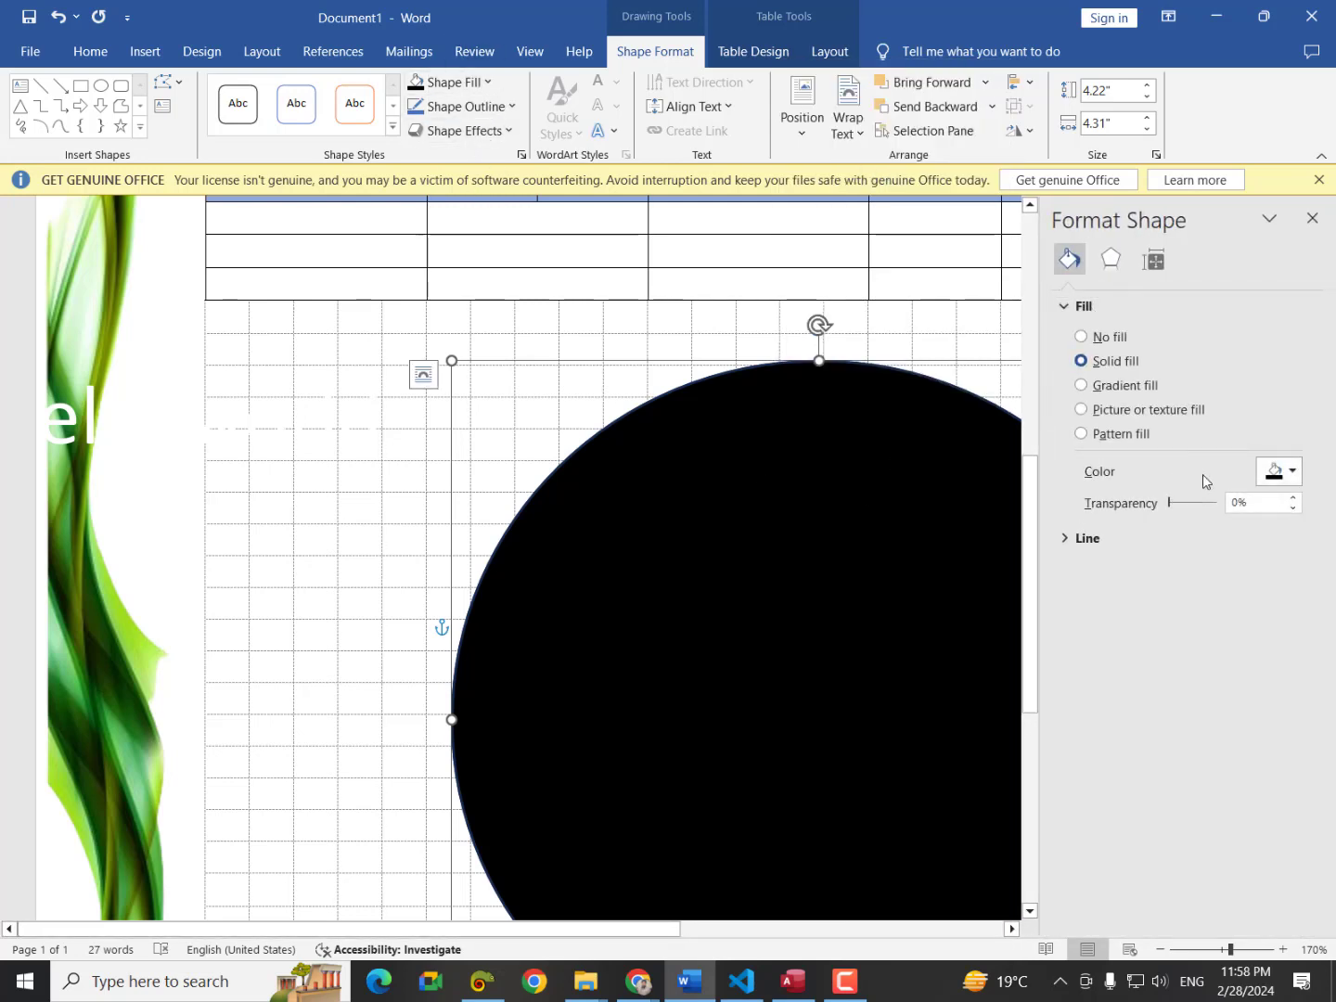
left_click_drag(1174, 503, 1189, 507)
left_click(1313, 218)
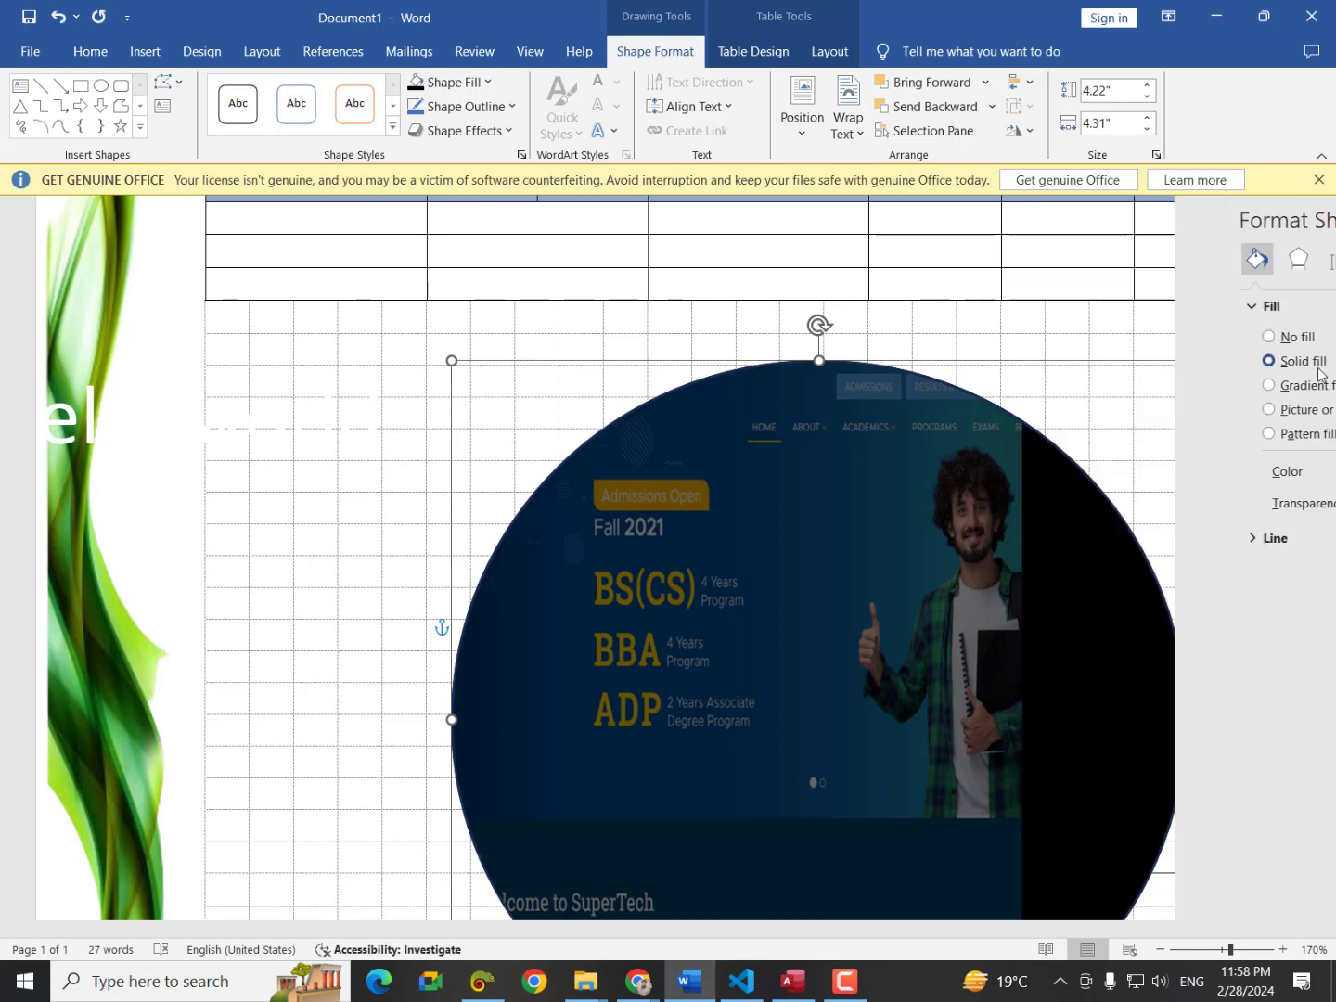
left_click(154, 363)
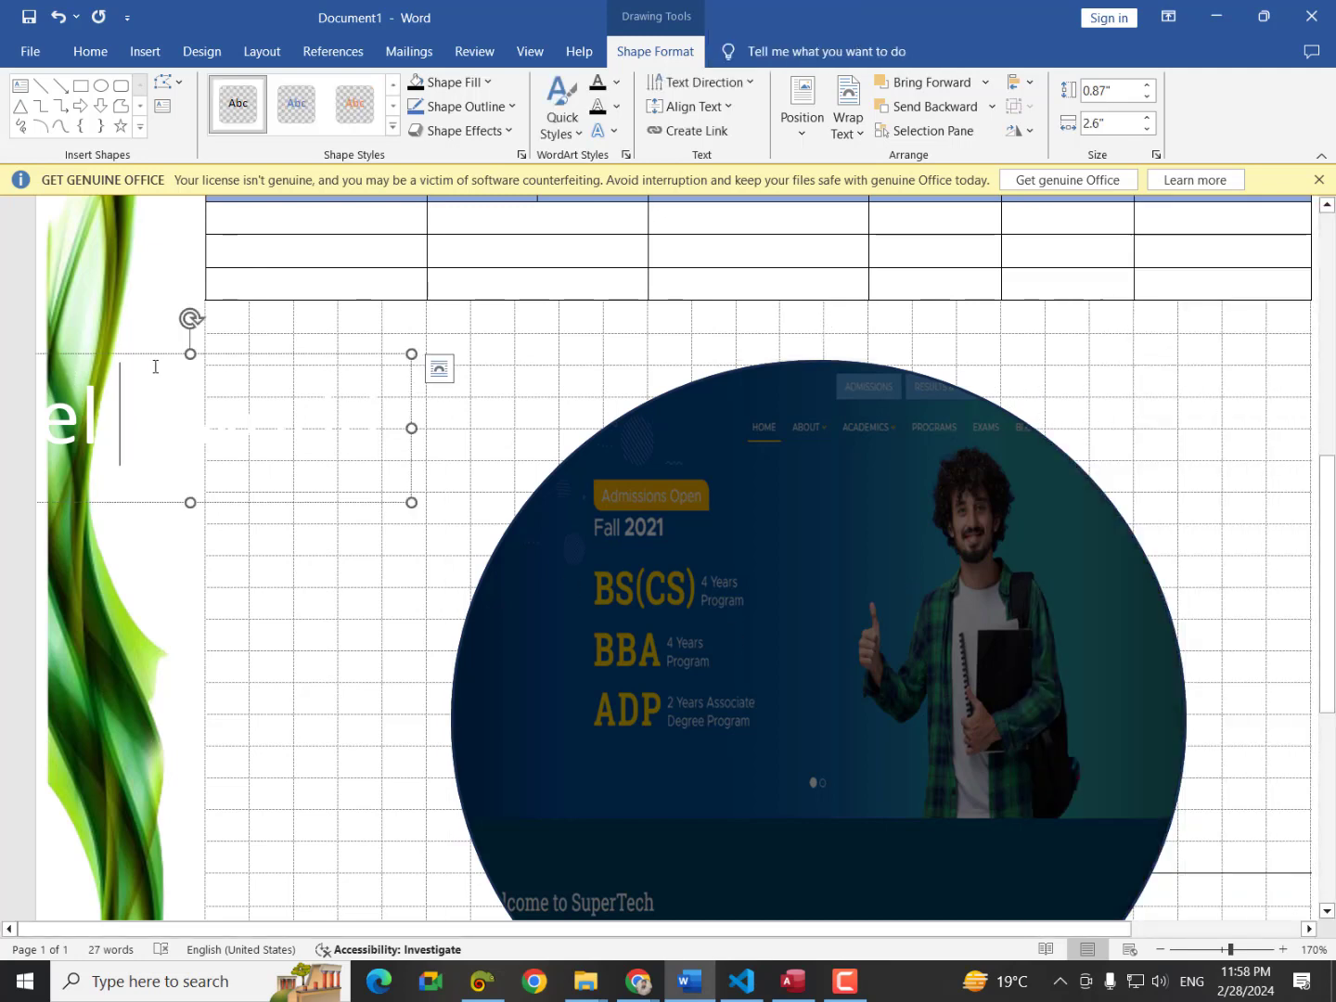
Set the Hello world text box's wrapping to In Front of Text.
left_click_drag(155, 359, 848, 625)
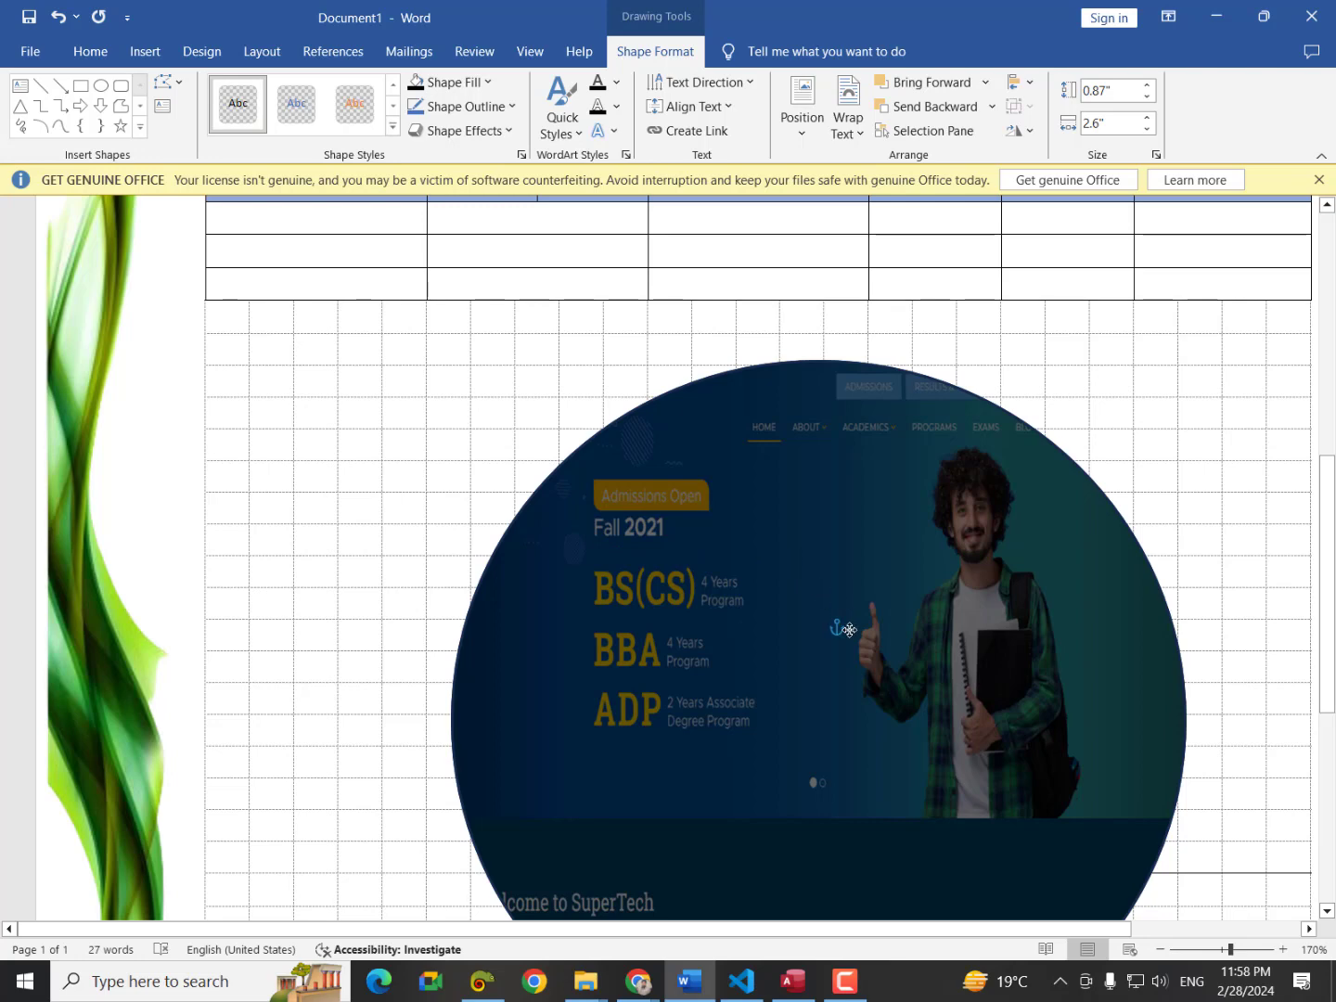
scroll(848, 626, "down", 5)
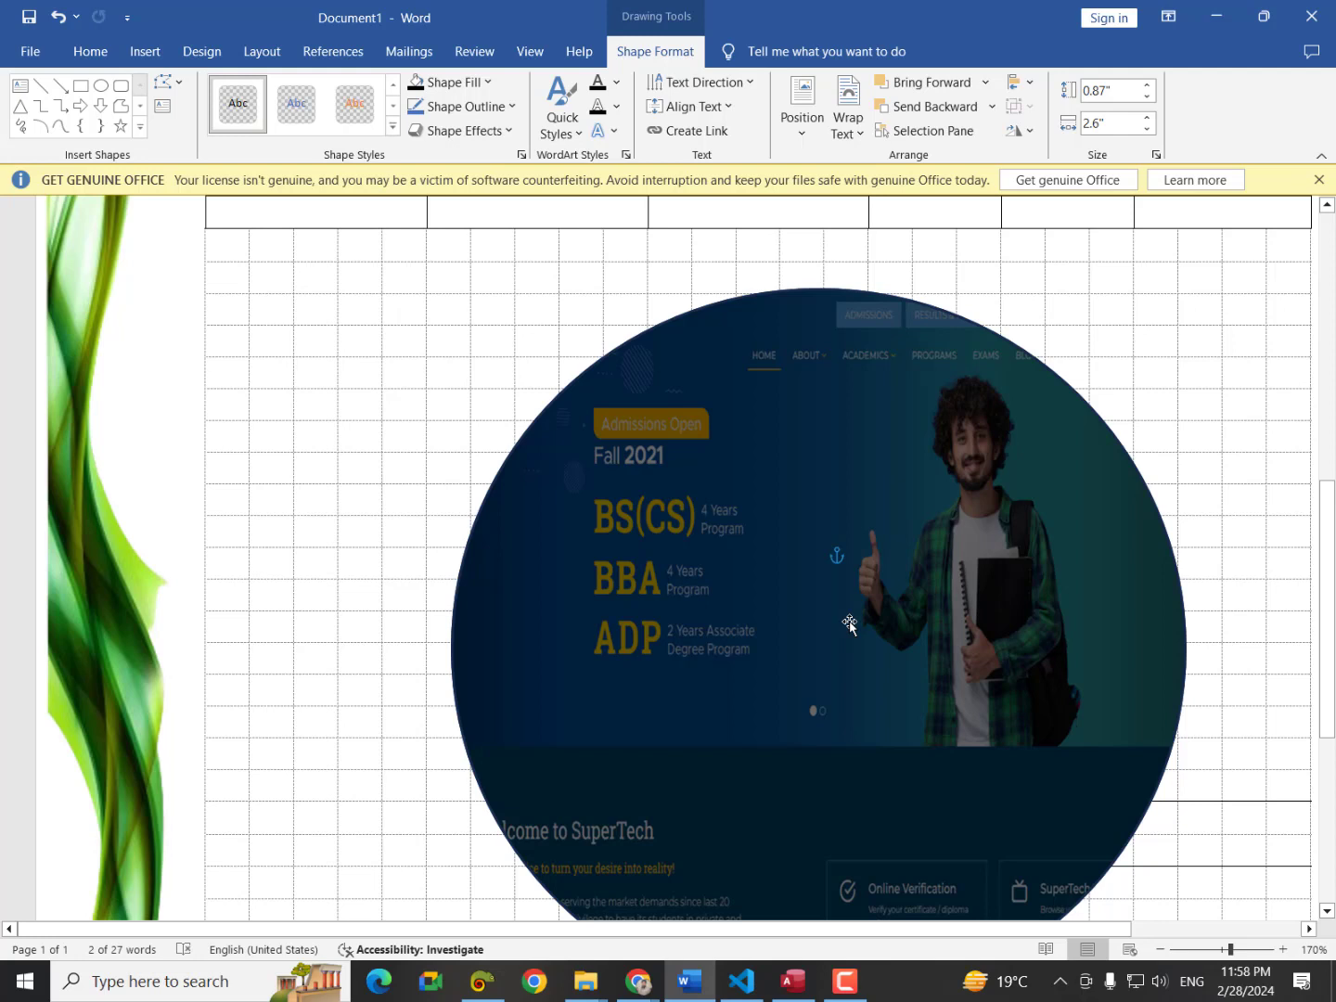
key("ctrl+z")
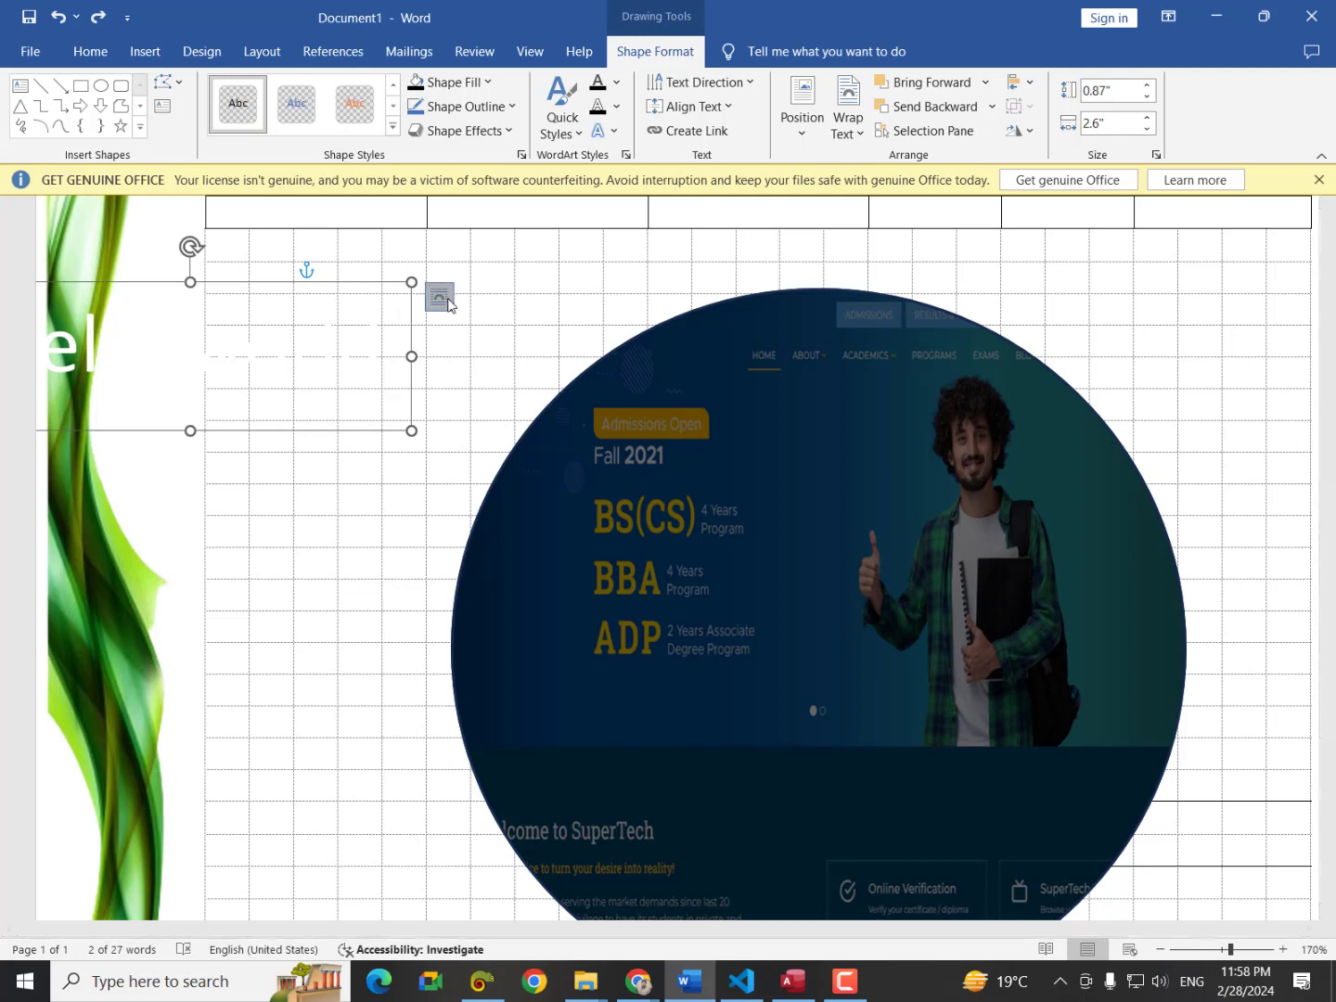
left_click(439, 297)
left_click(589, 495)
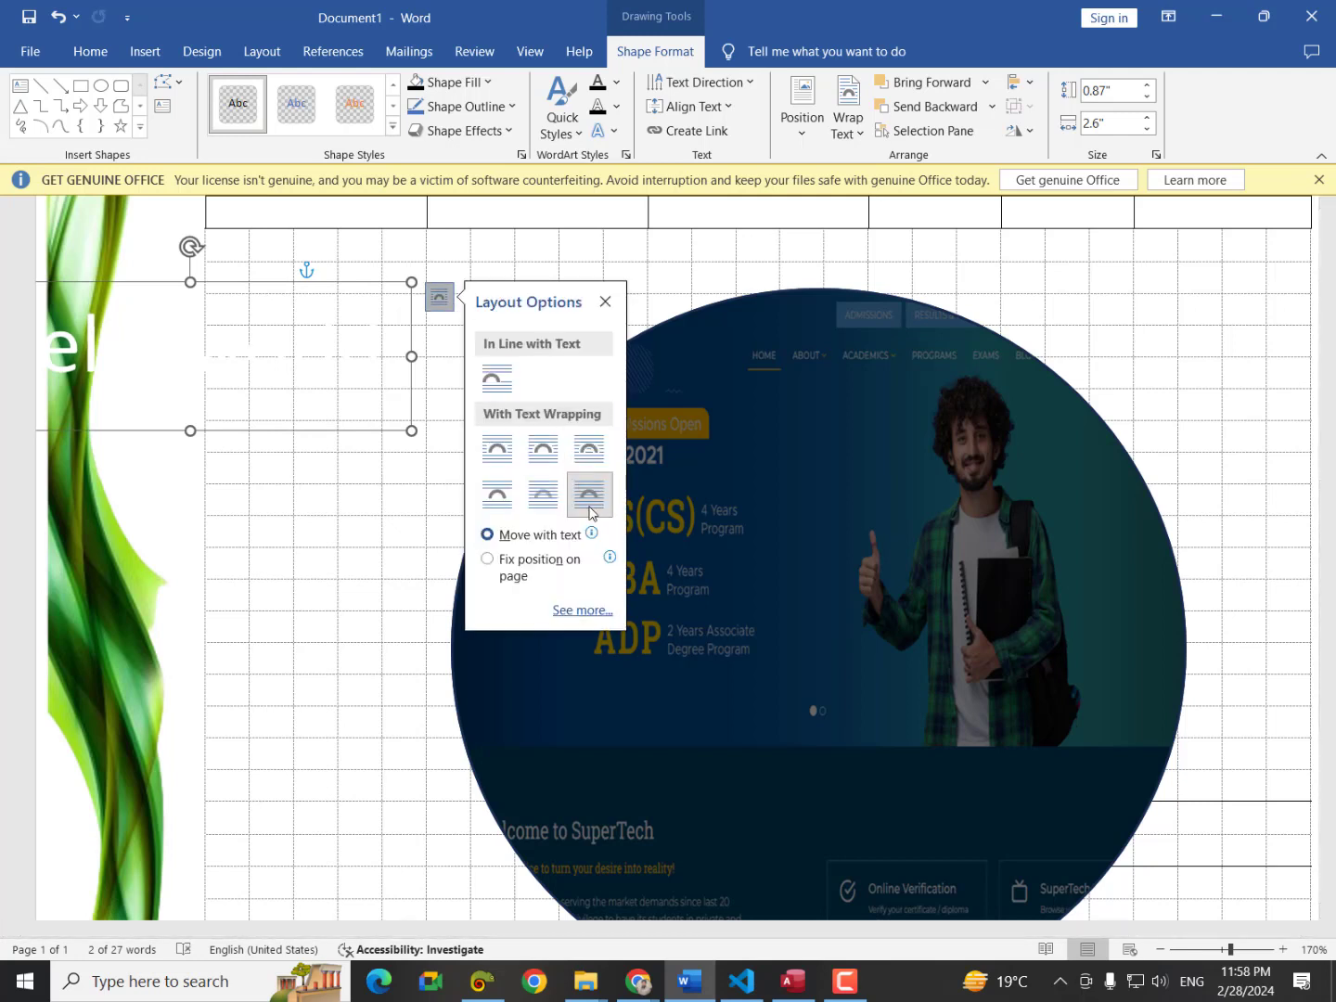
left_click(694, 572)
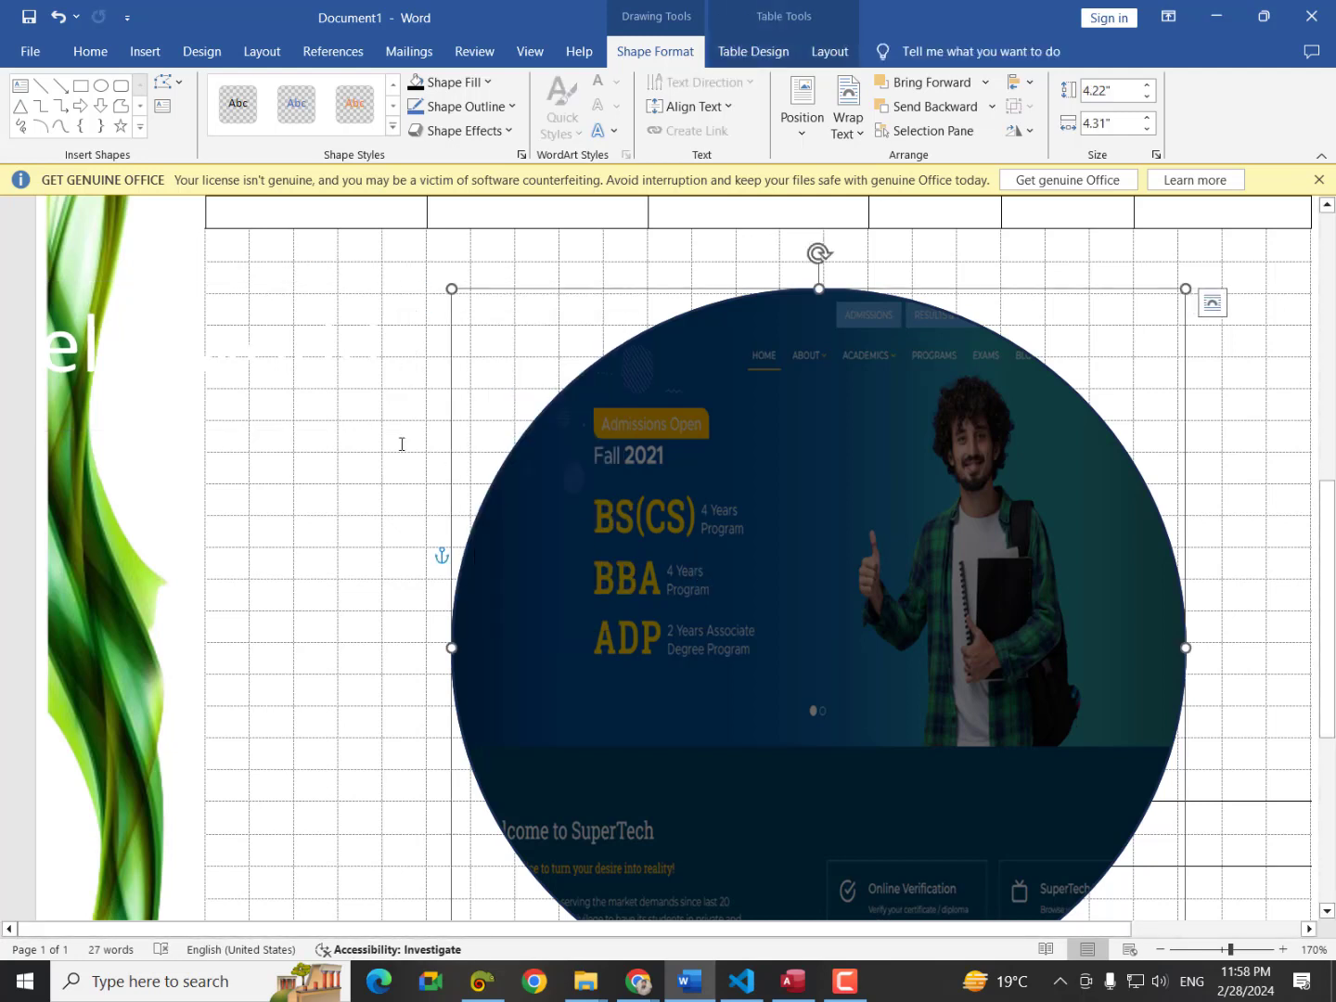
Bring the text box to front and drag it onto the circle's centre.
left_click(153, 305)
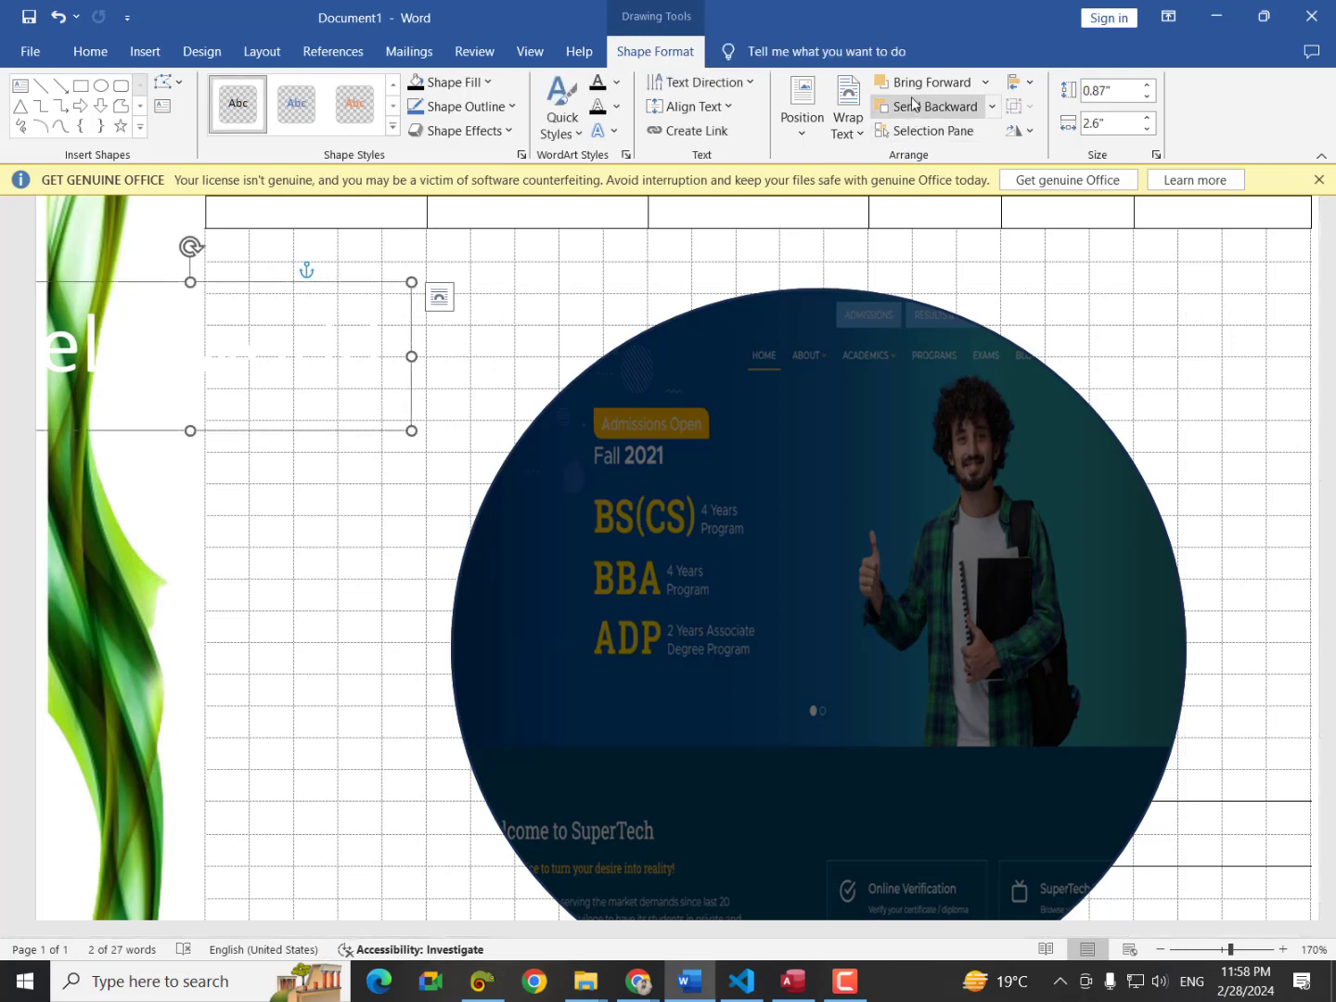
left_click(983, 88)
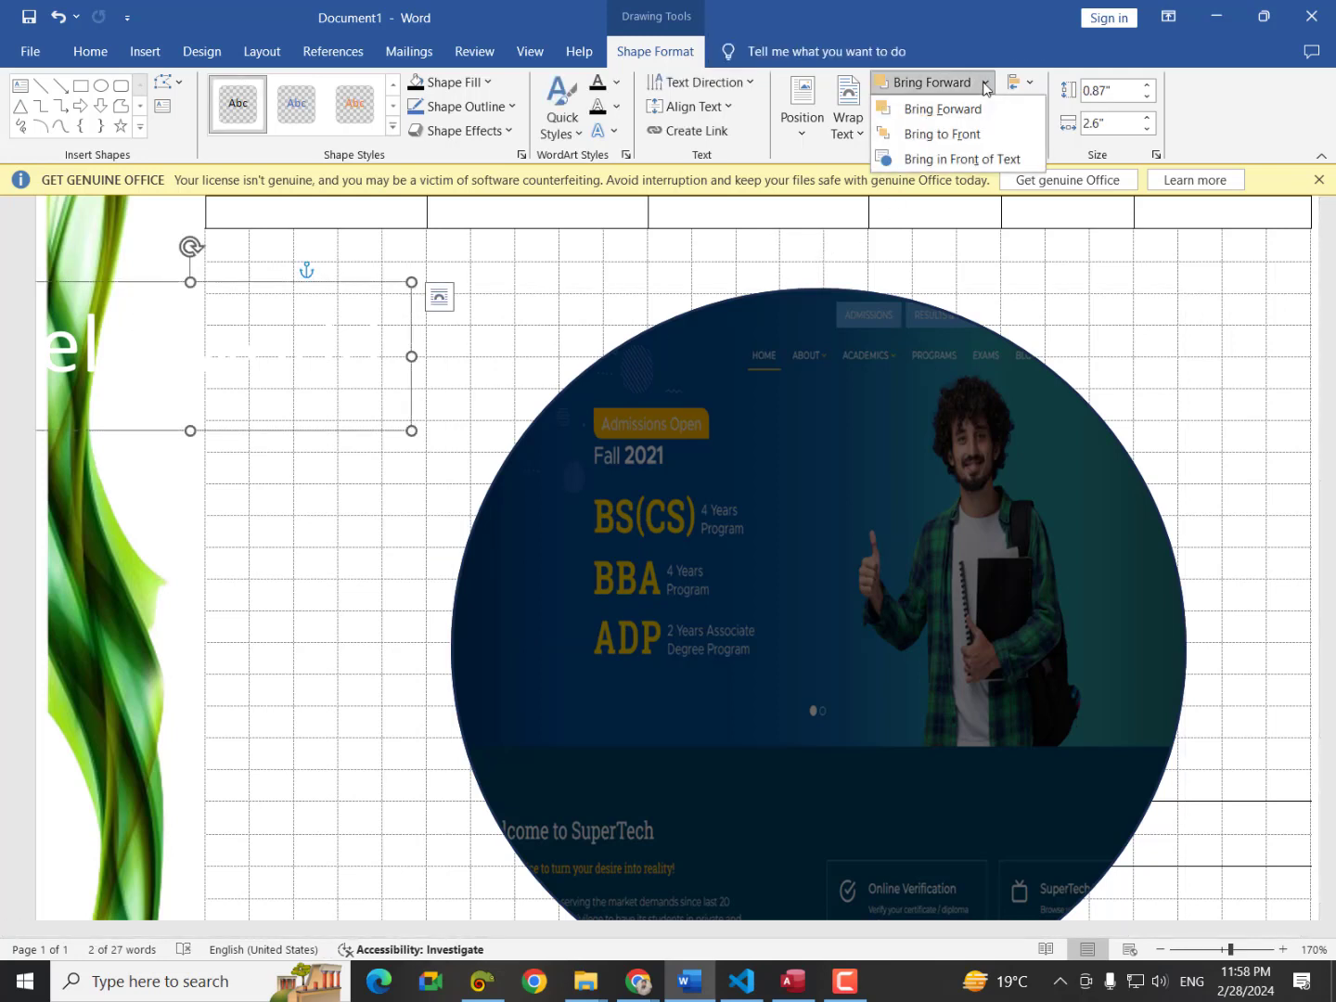
left_click(974, 136)
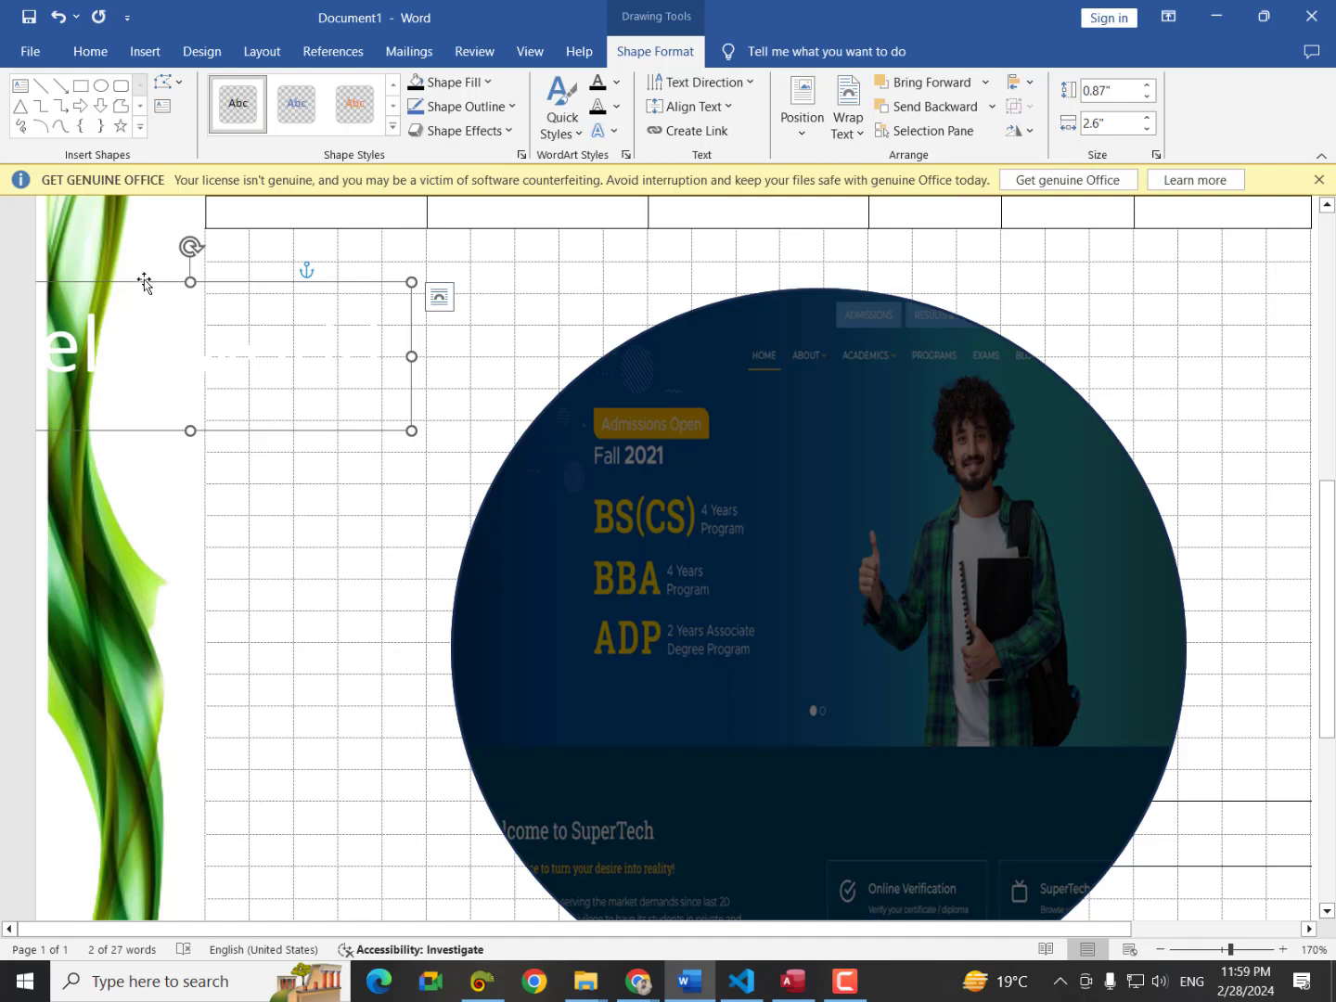
left_click_drag(143, 280, 794, 542)
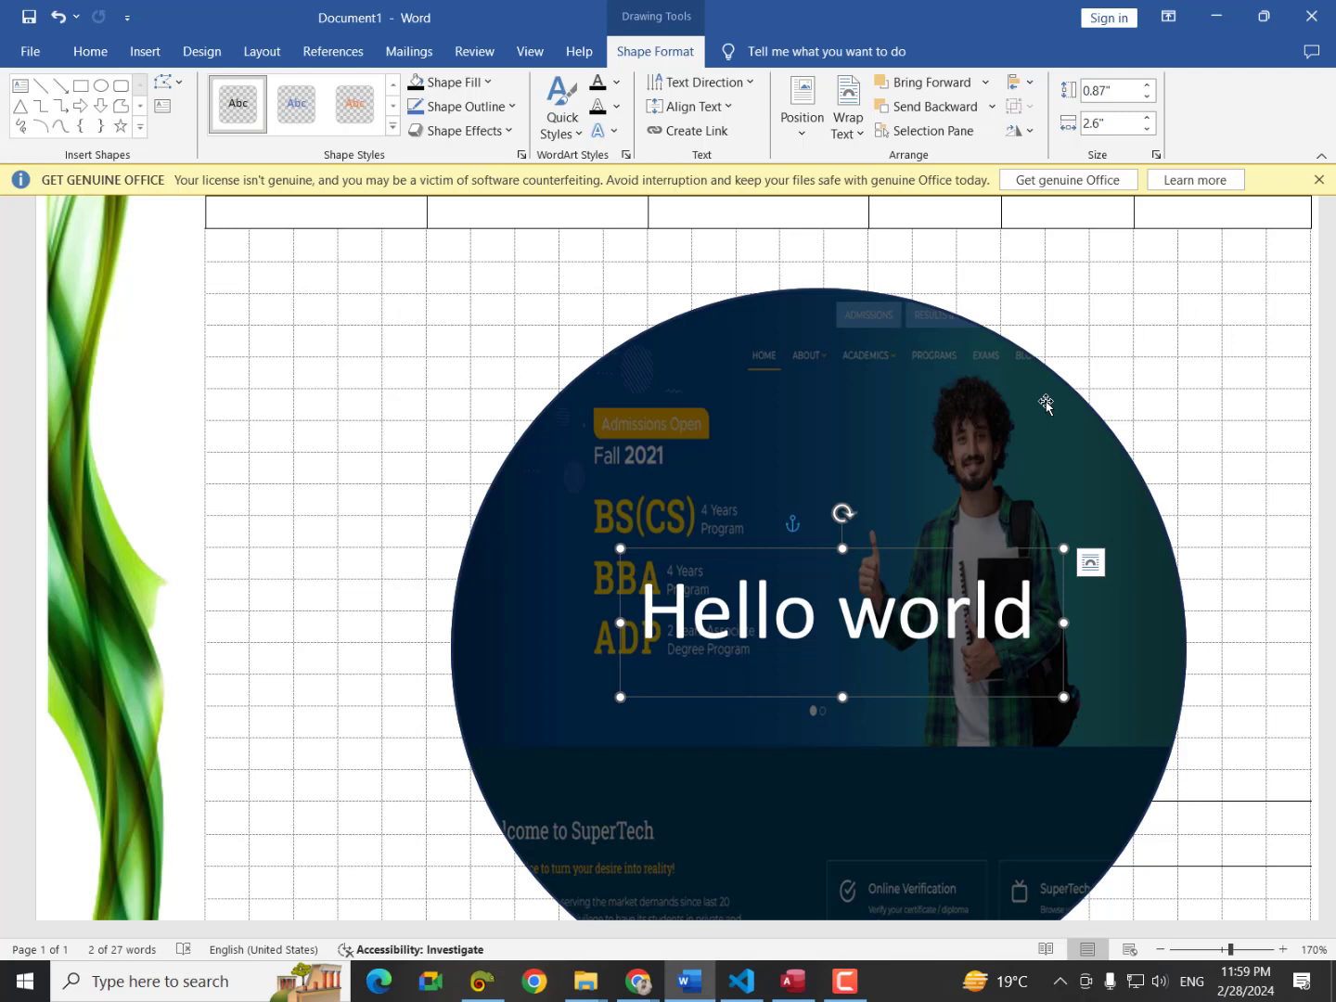
left_click(646, 990)
left_click(751, 877)
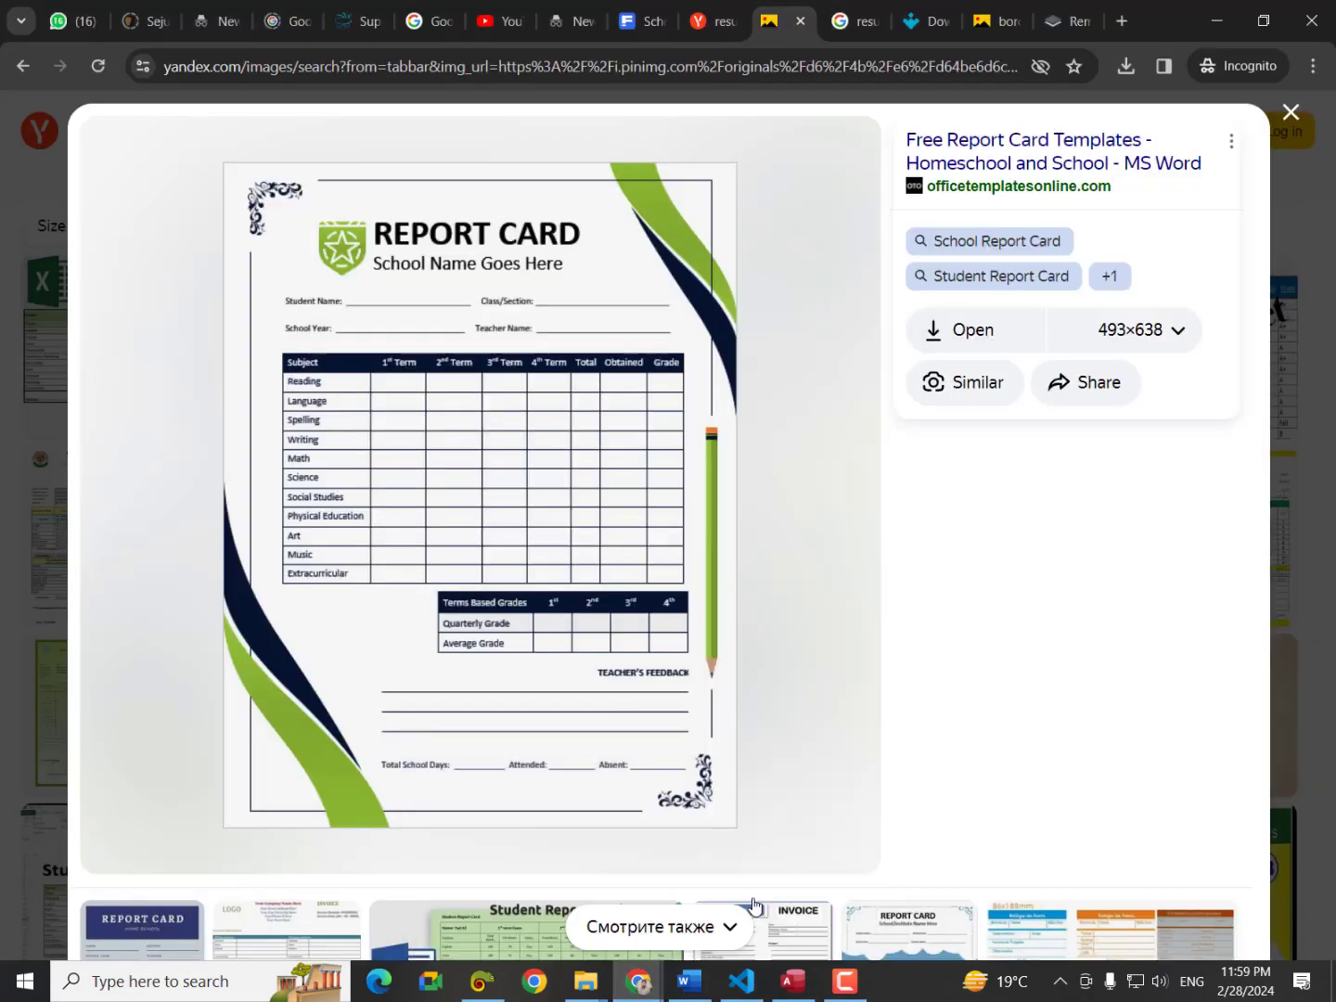
left_click(1132, 31)
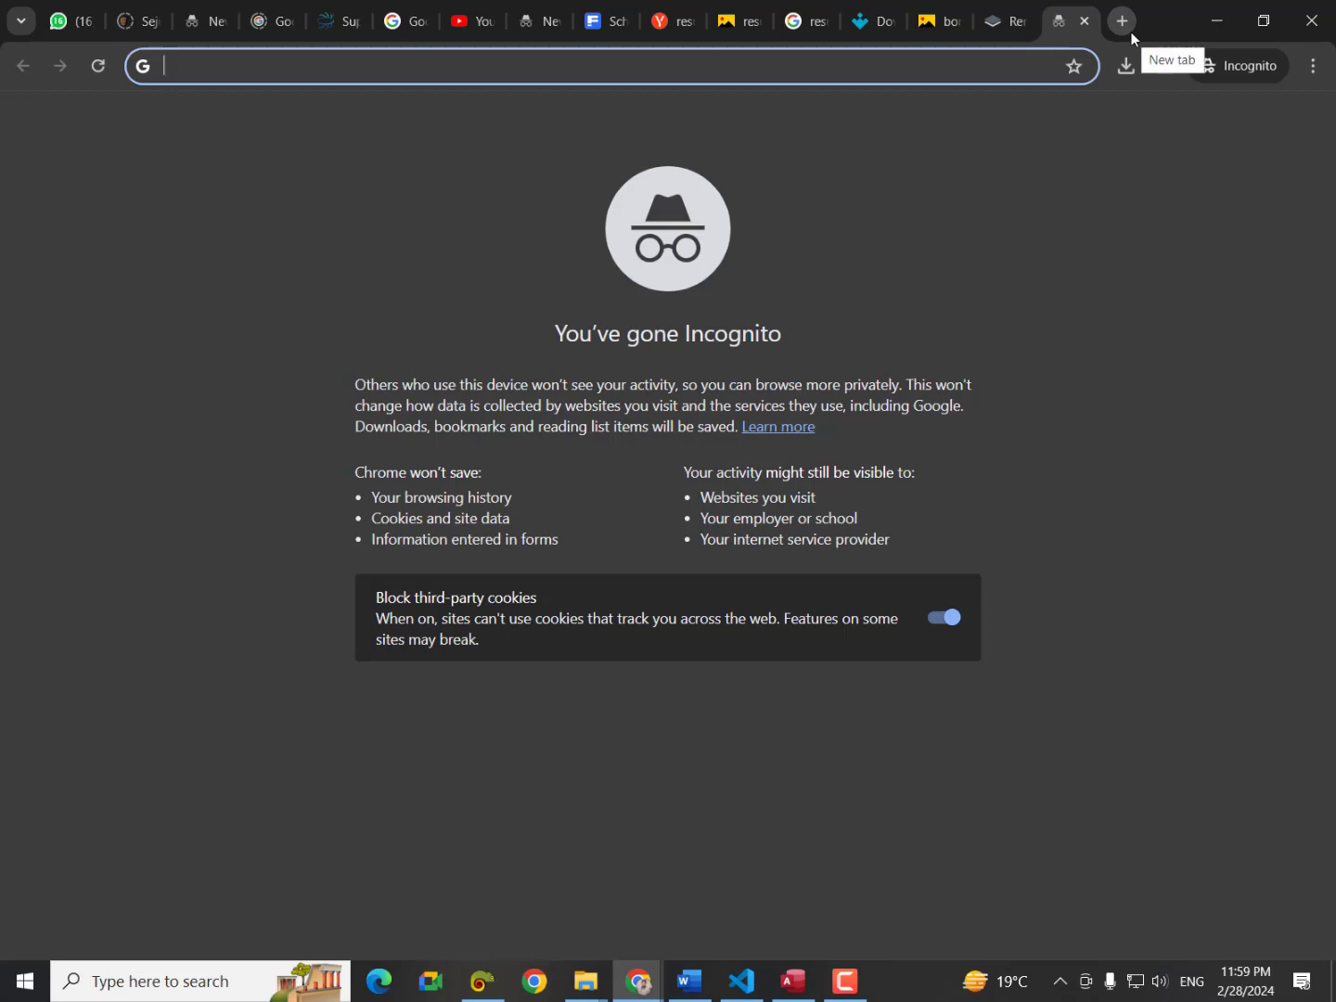
type("stam")
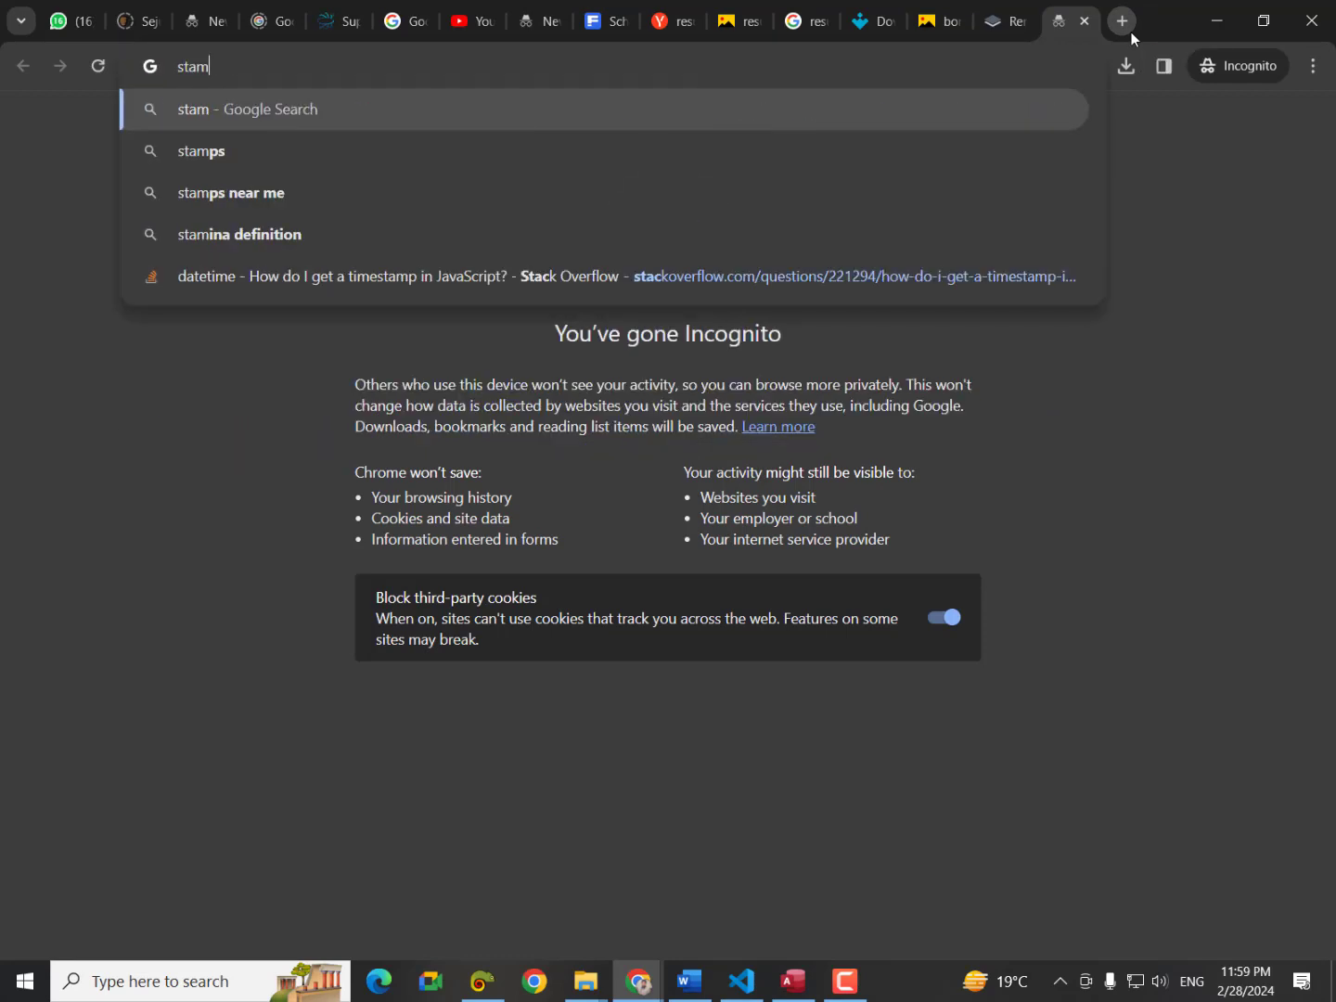
type("ps")
key("Return")
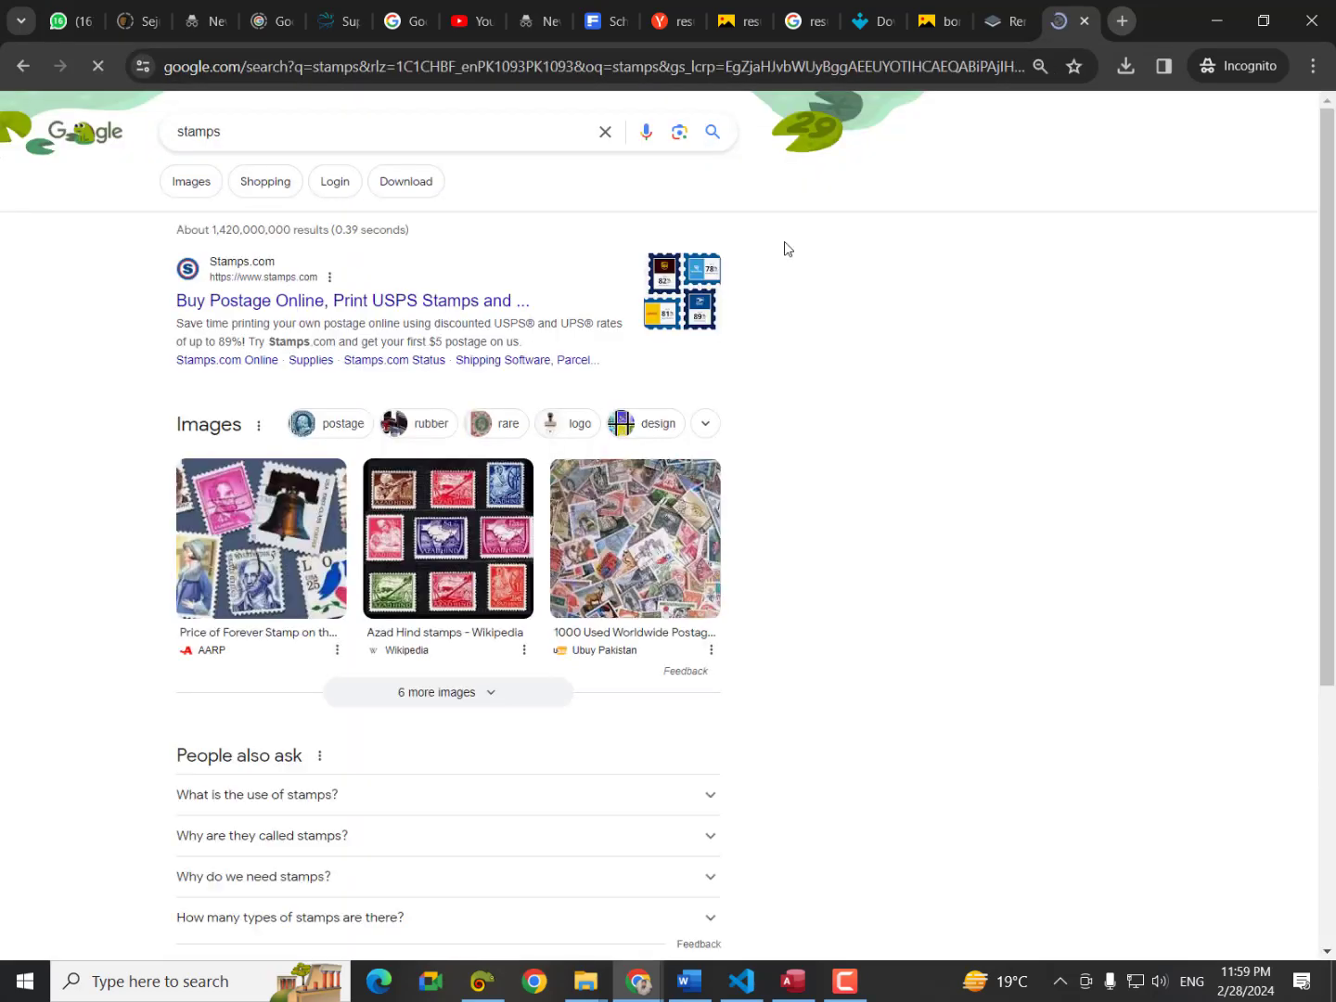
left_click(190, 181)
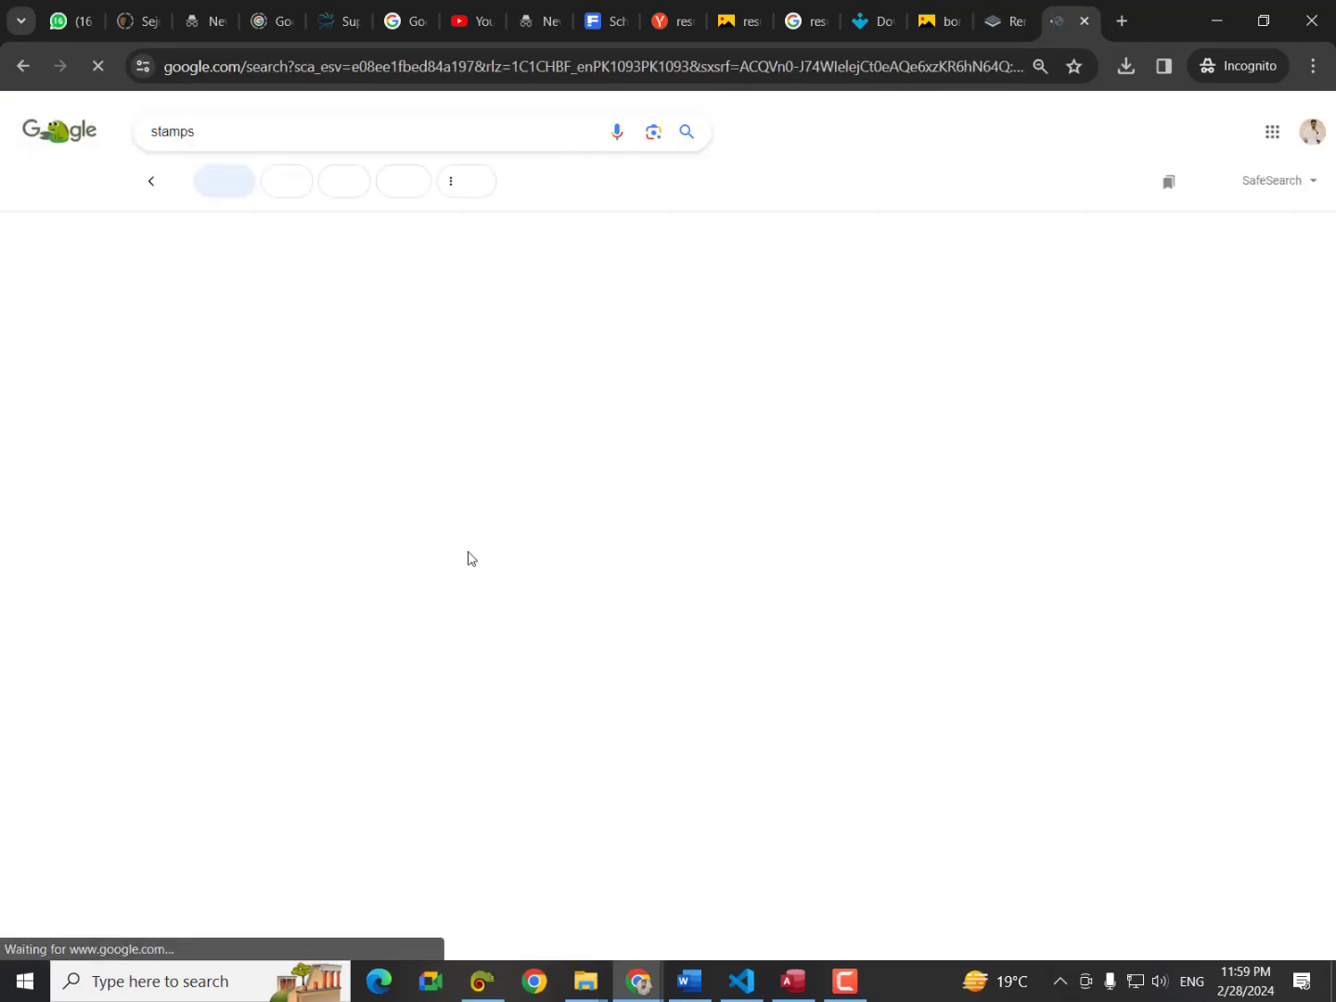
scroll(768, 815, "down", 1)
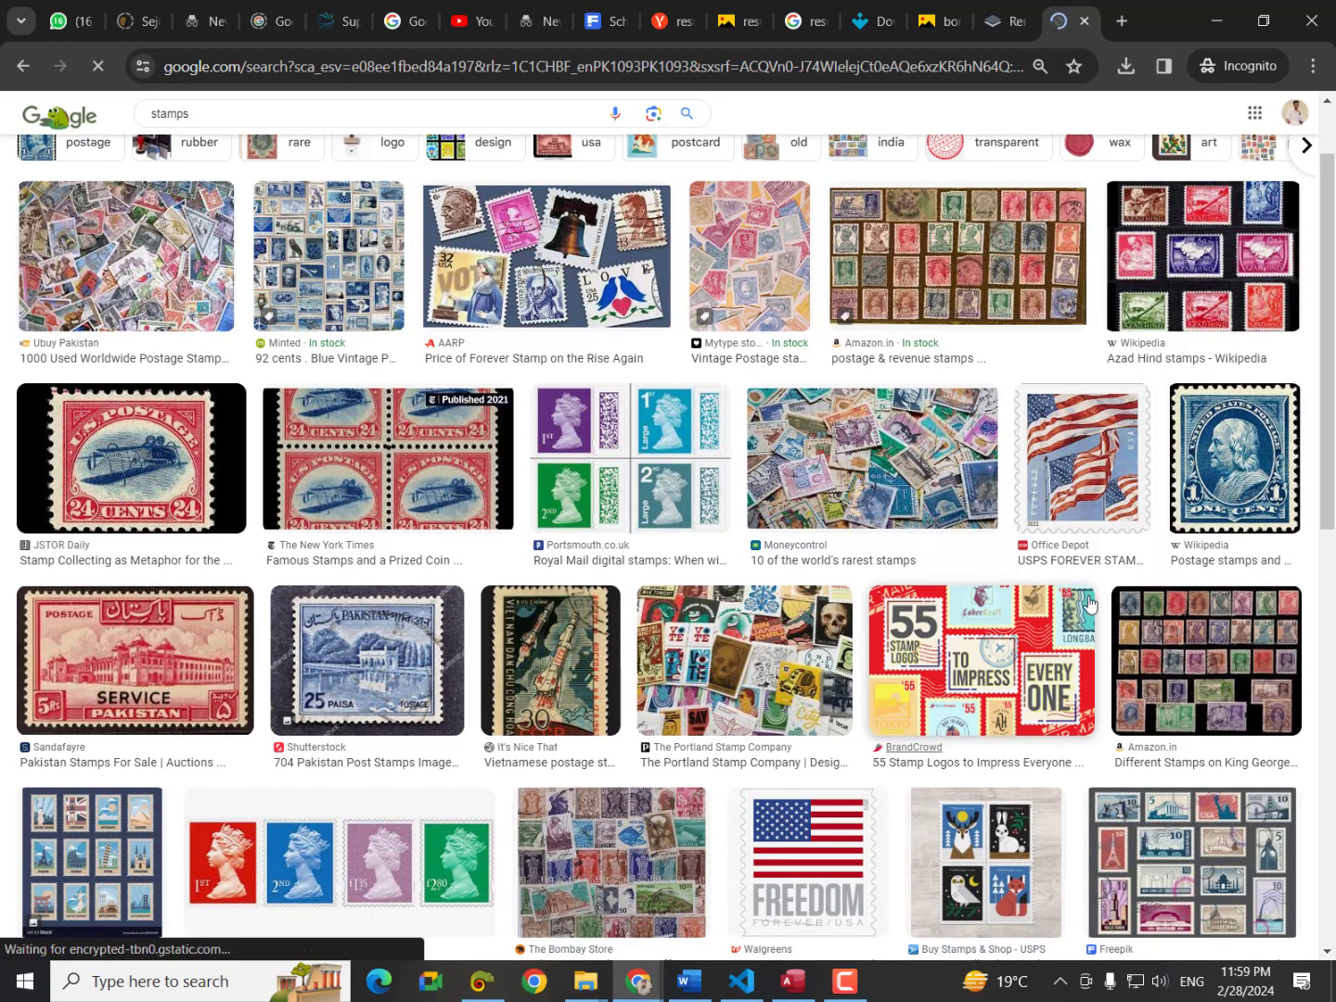
left_click(1282, 462)
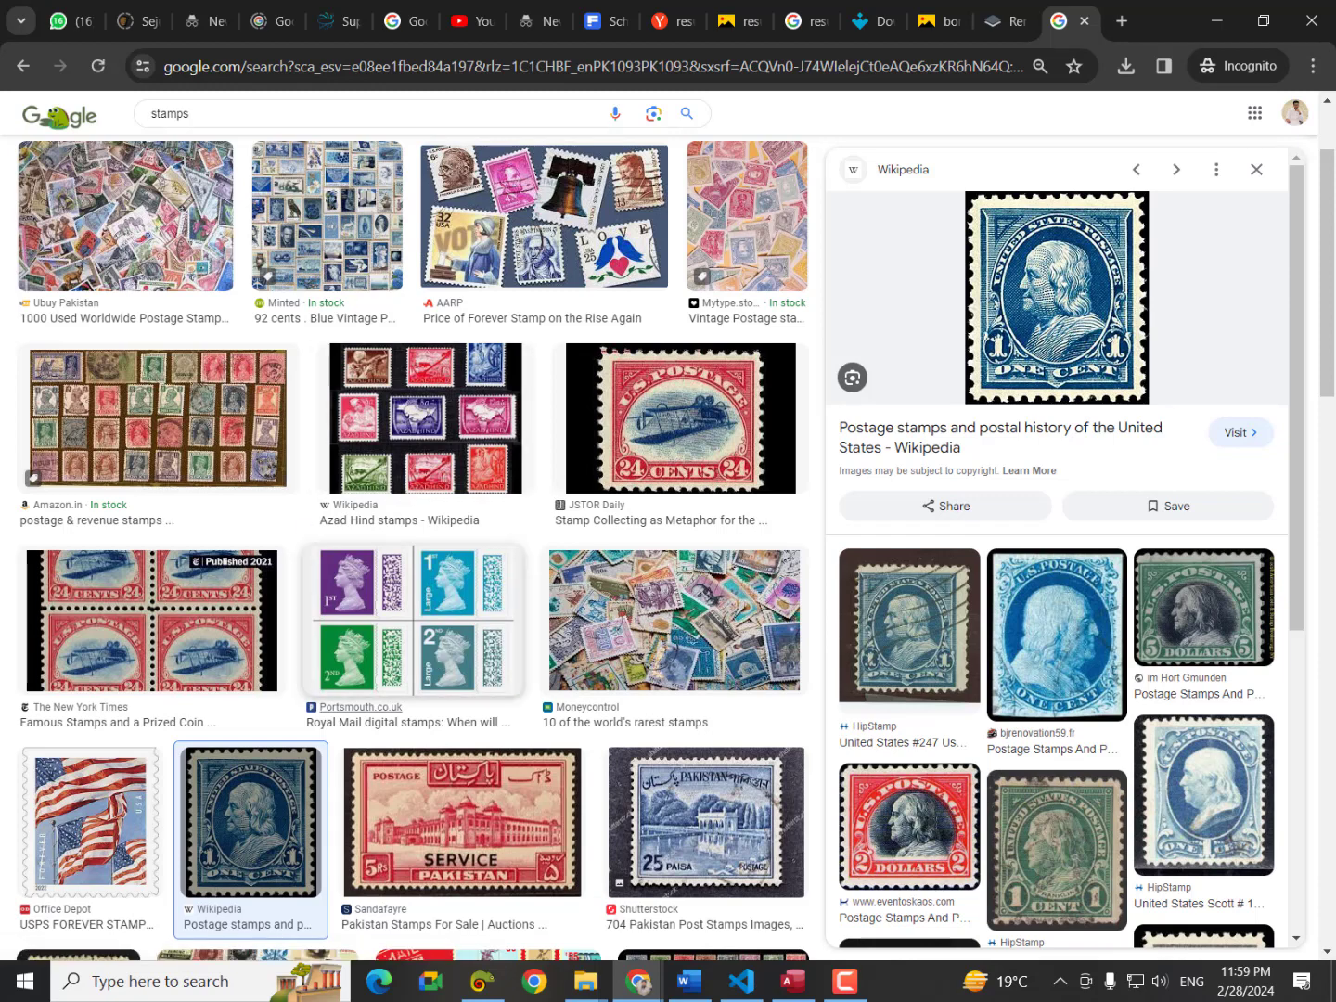
left_click(694, 992)
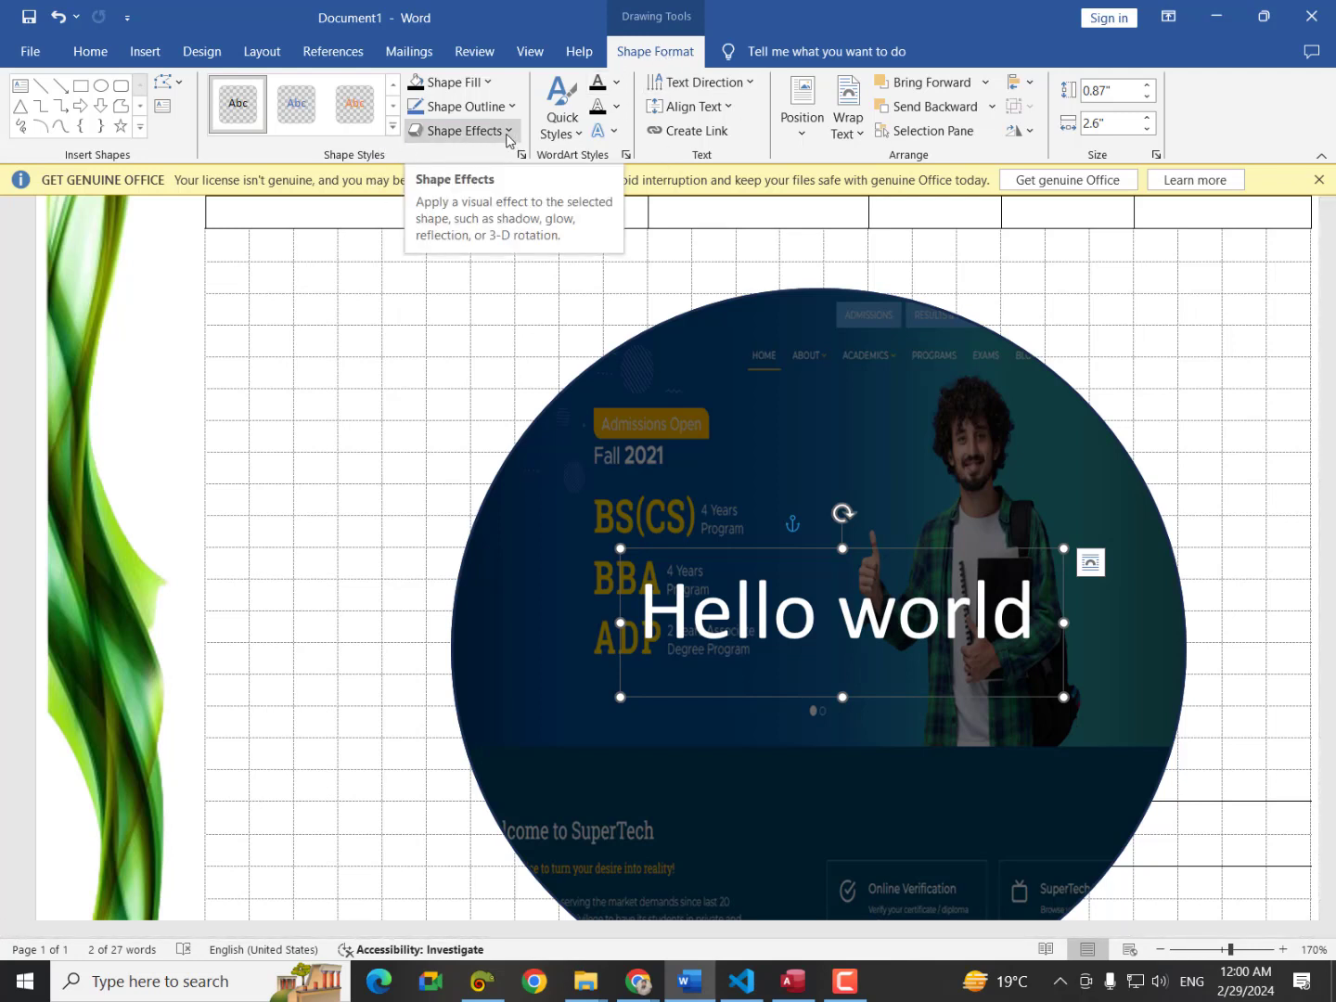
Apply the Arch transform text effect to Hello world, then undo it.
left_click(611, 135)
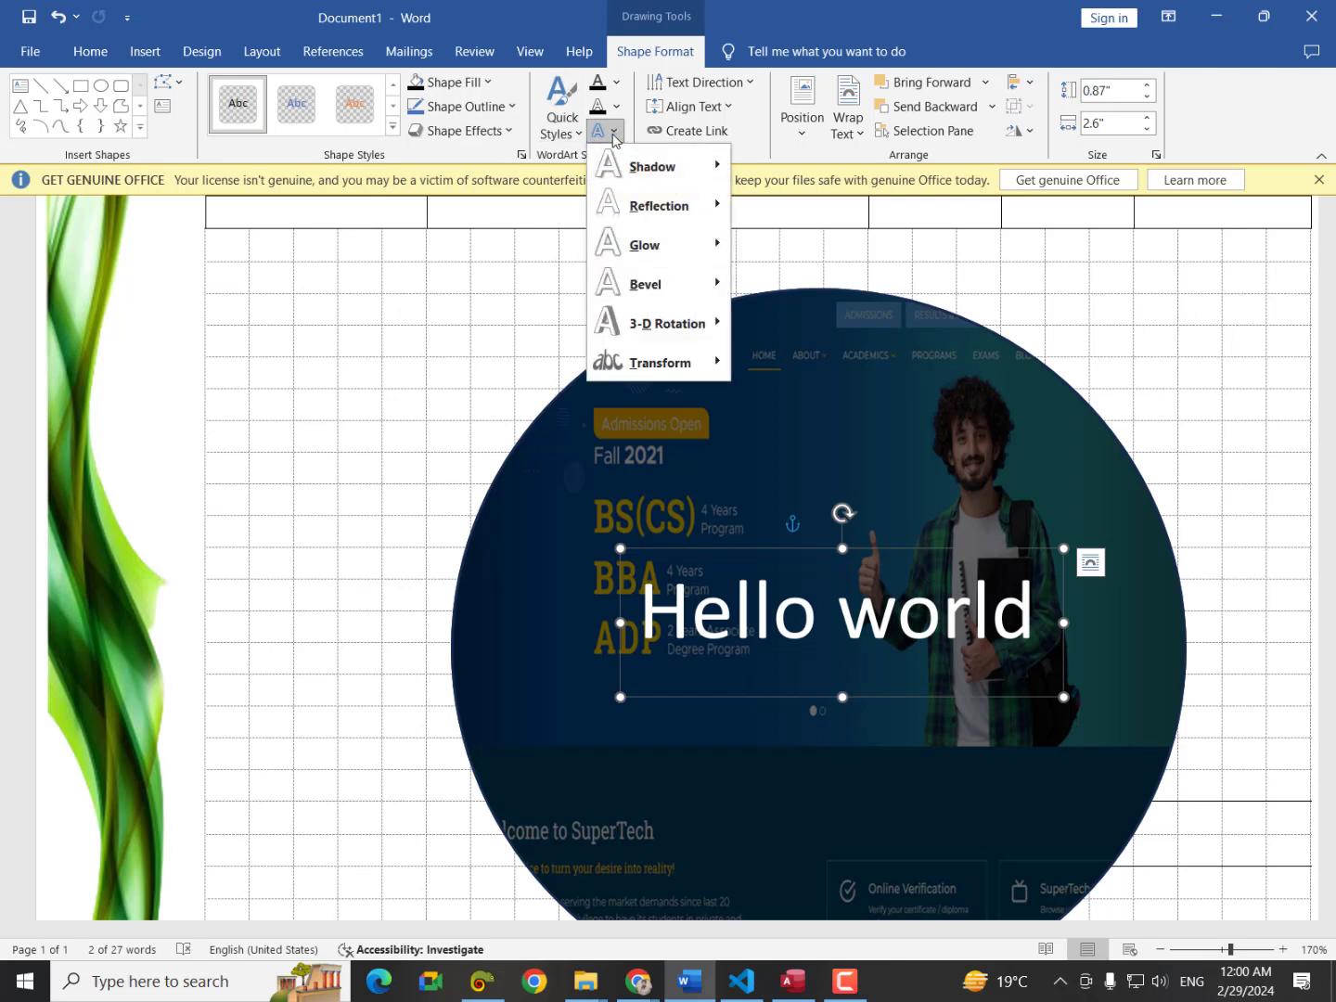
mouse_move(673, 370)
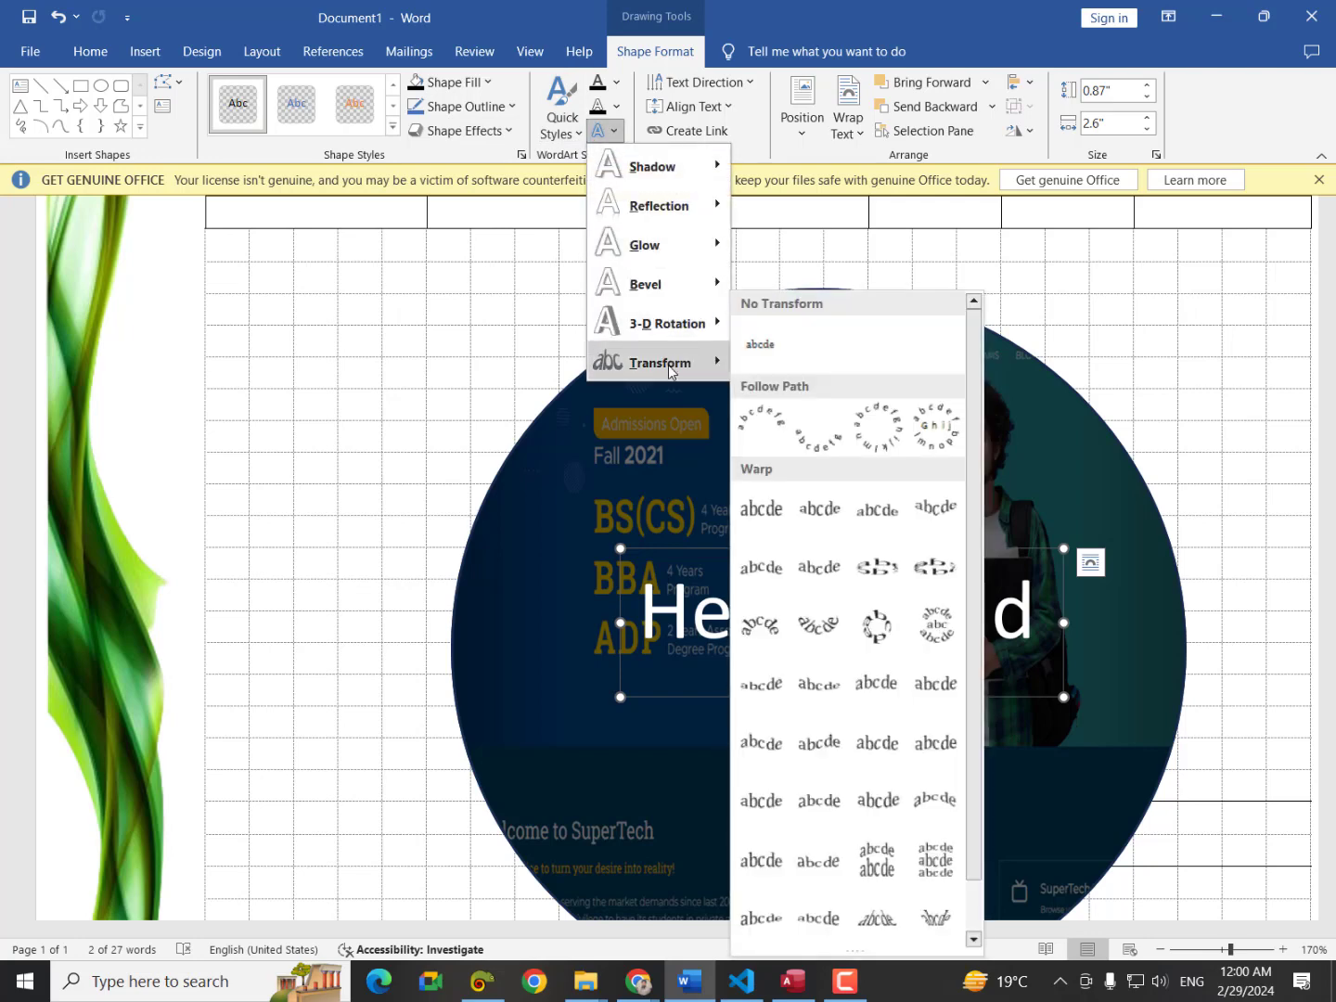
left_click(751, 413)
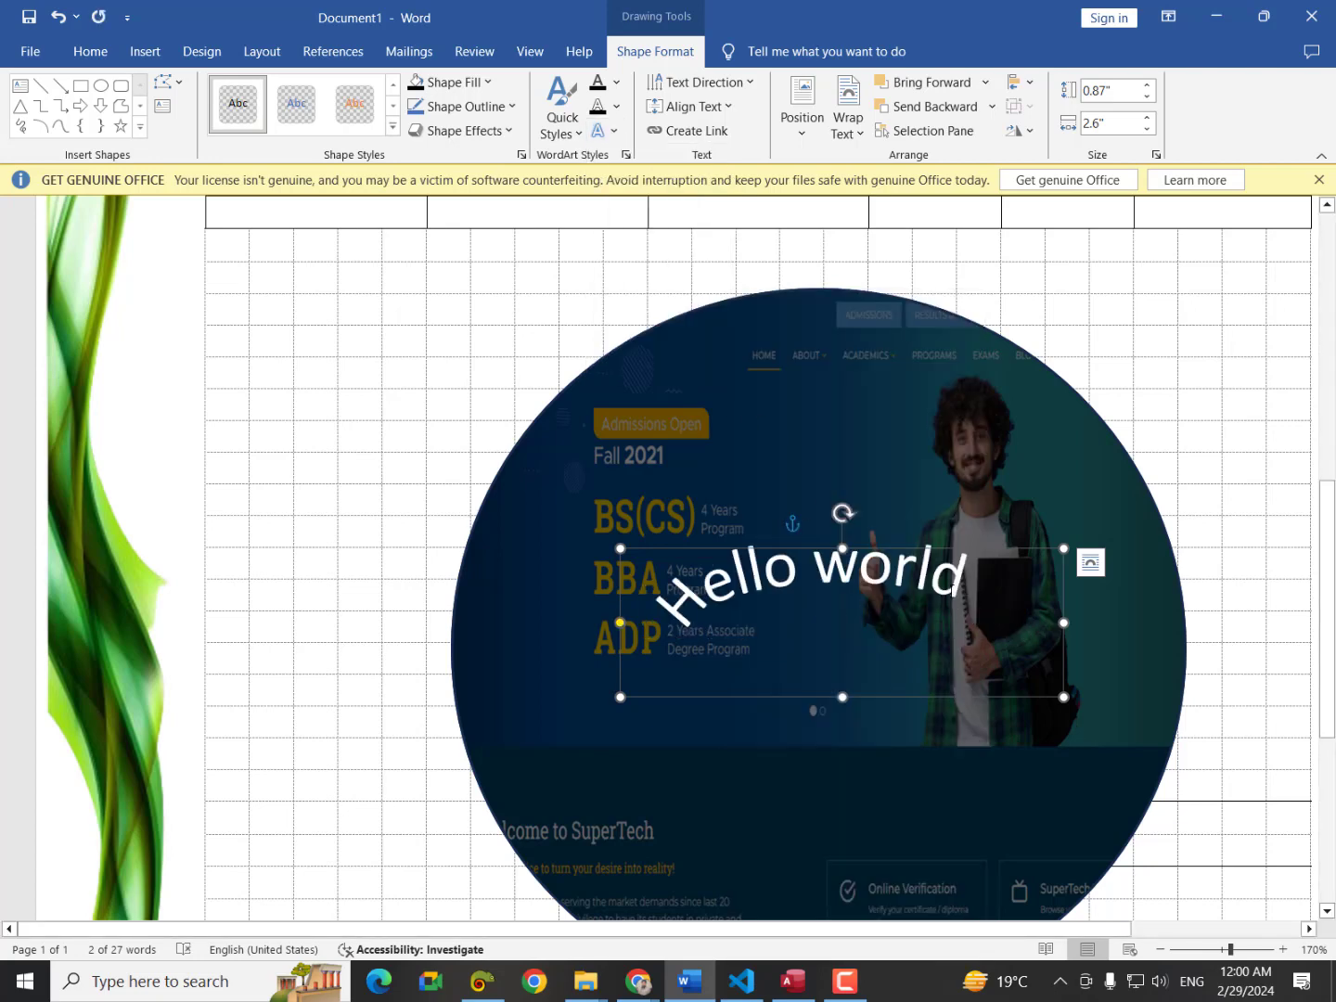
key("ctrl+z")
Enlarge the Hello world text from 36 to 72 pt.
left_click(1037, 613)
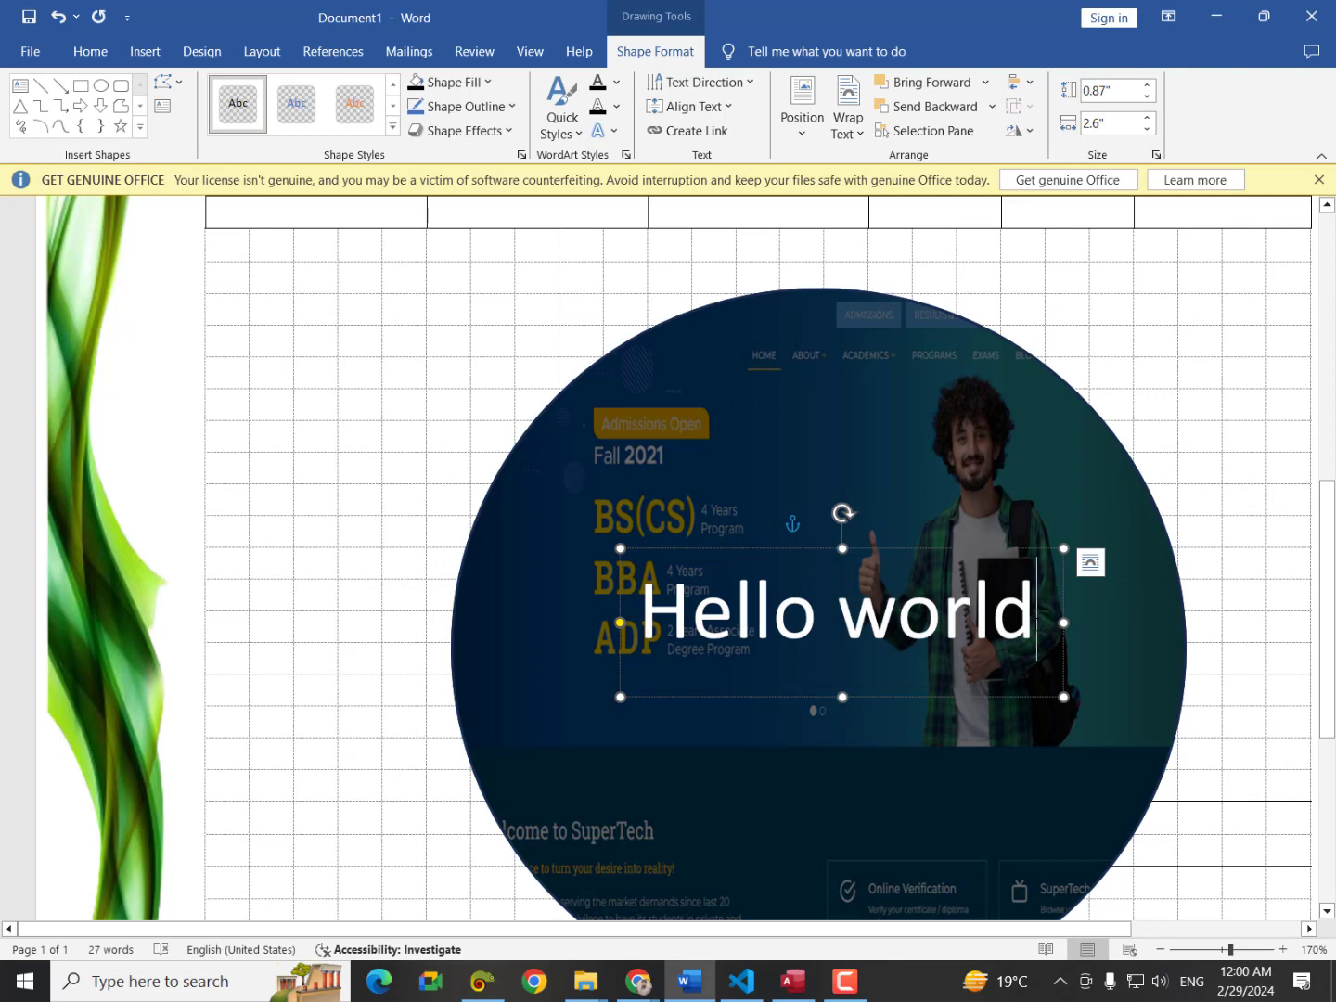
left_click_drag(1037, 613, 641, 614)
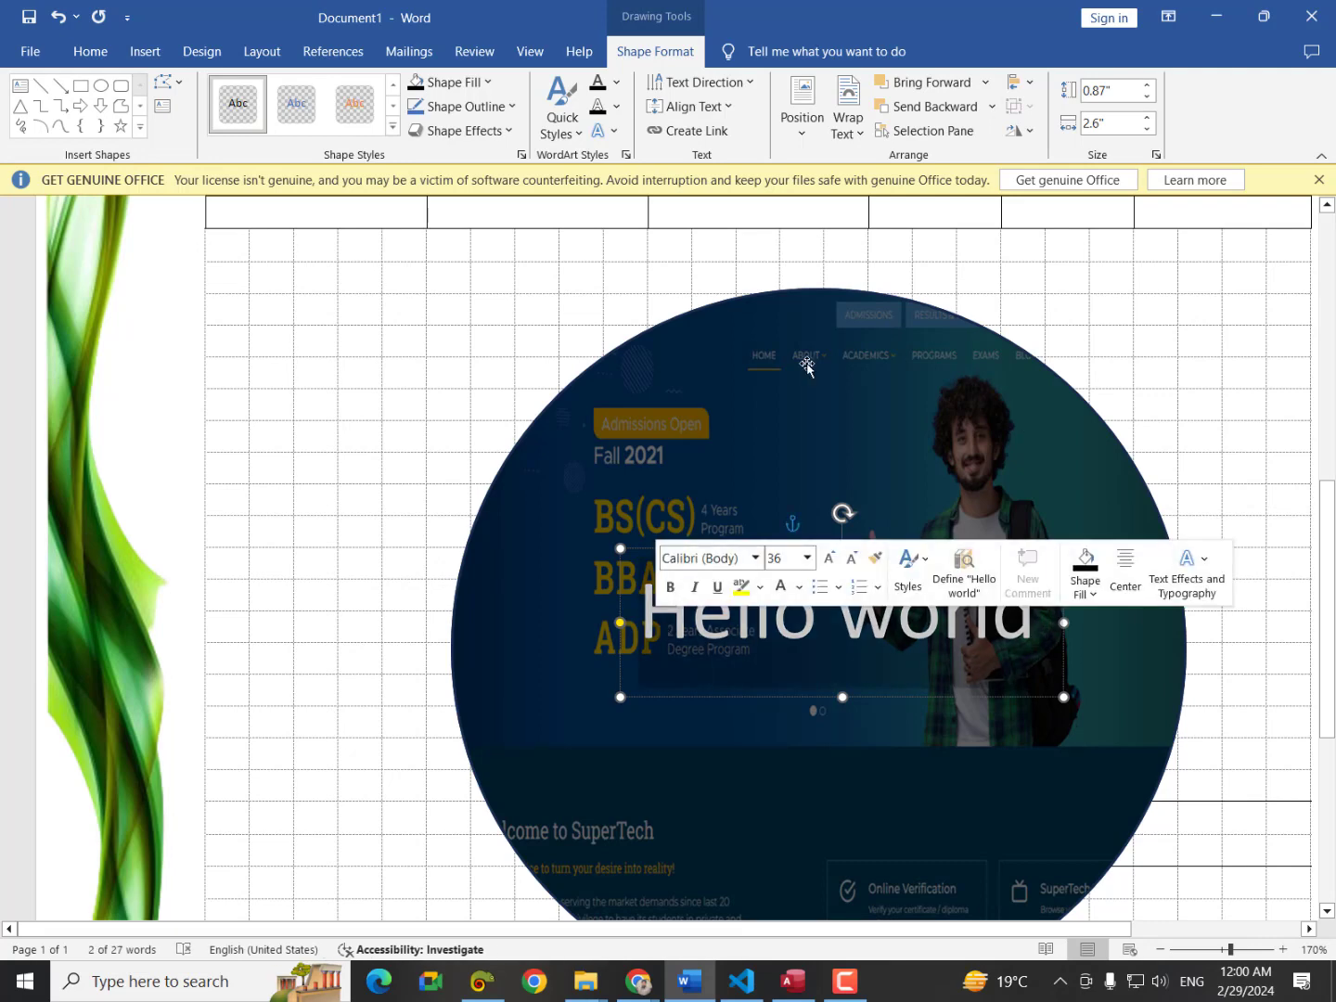
left_click(88, 52)
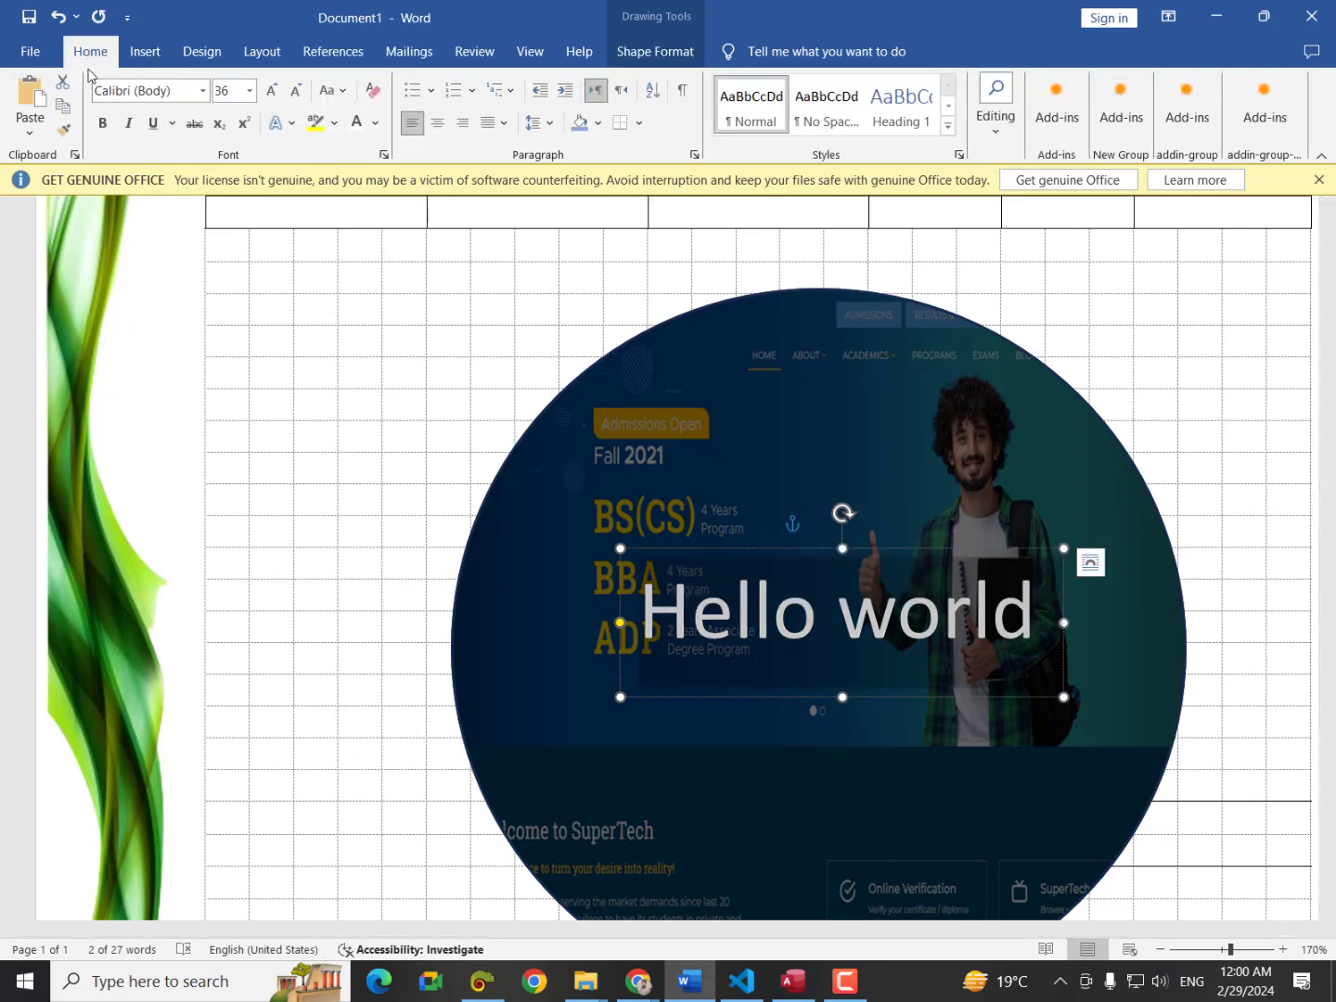
left_click(271, 92)
left_click(271, 92)
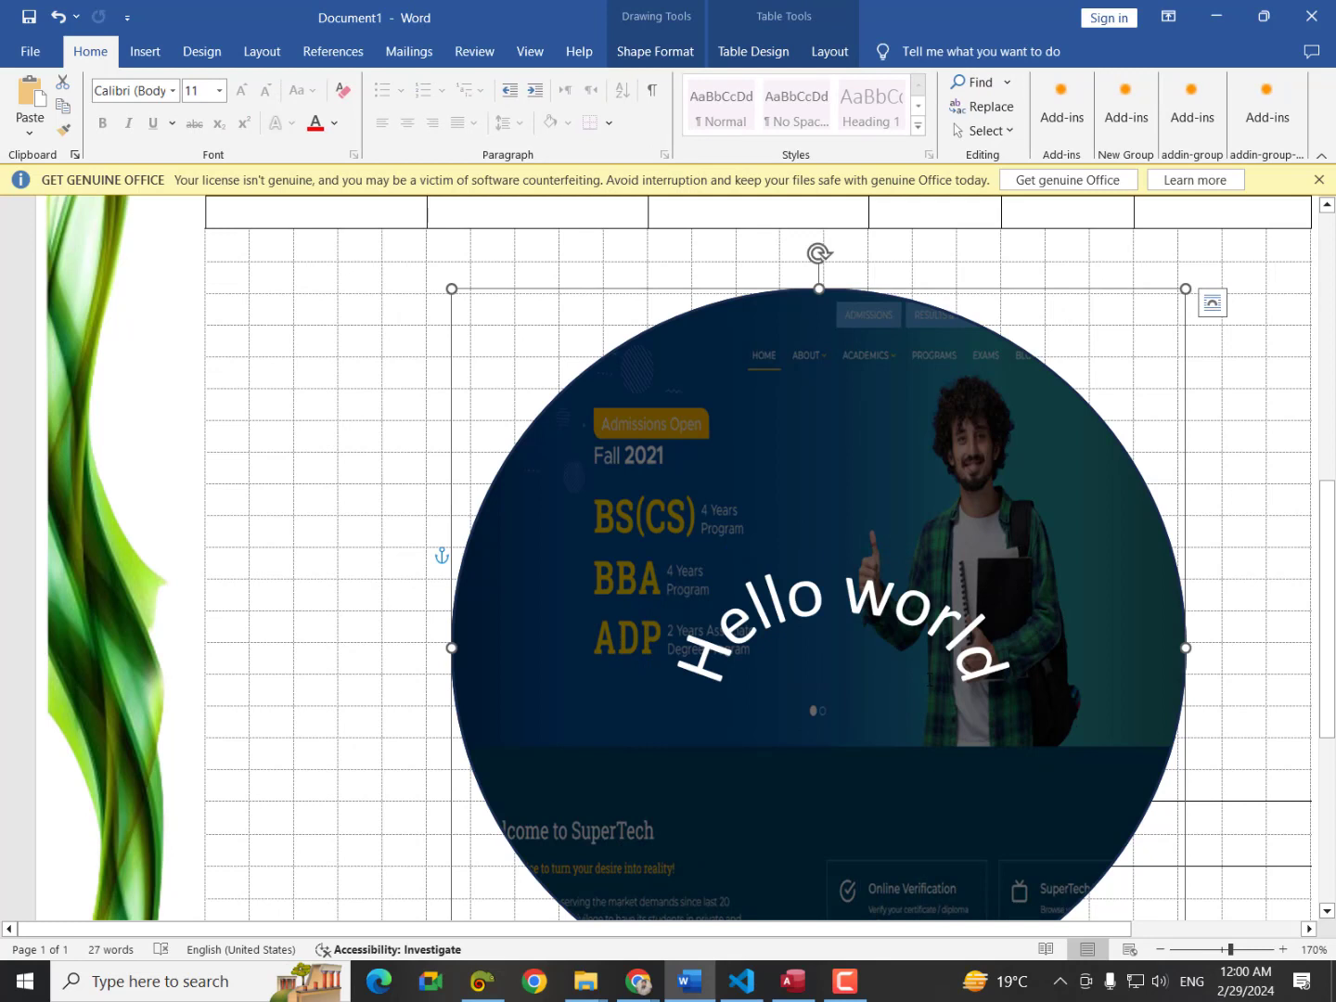
Restore the arched effect and move the Hello world box higher over the circle.
key("ctrl+z")
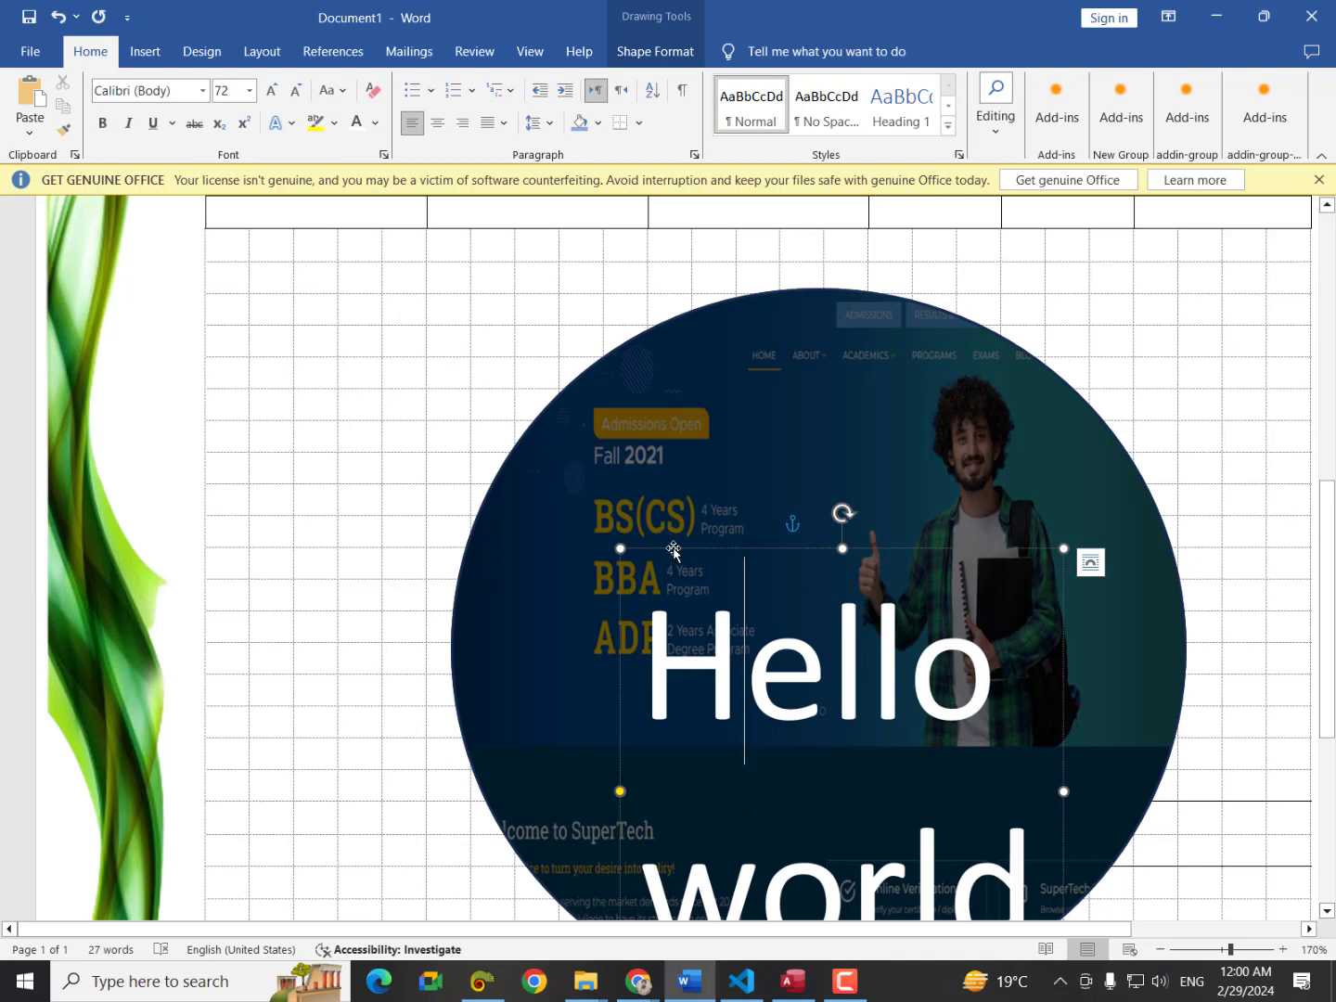
key("ctrl+y")
left_click_drag(673, 552, 631, 387)
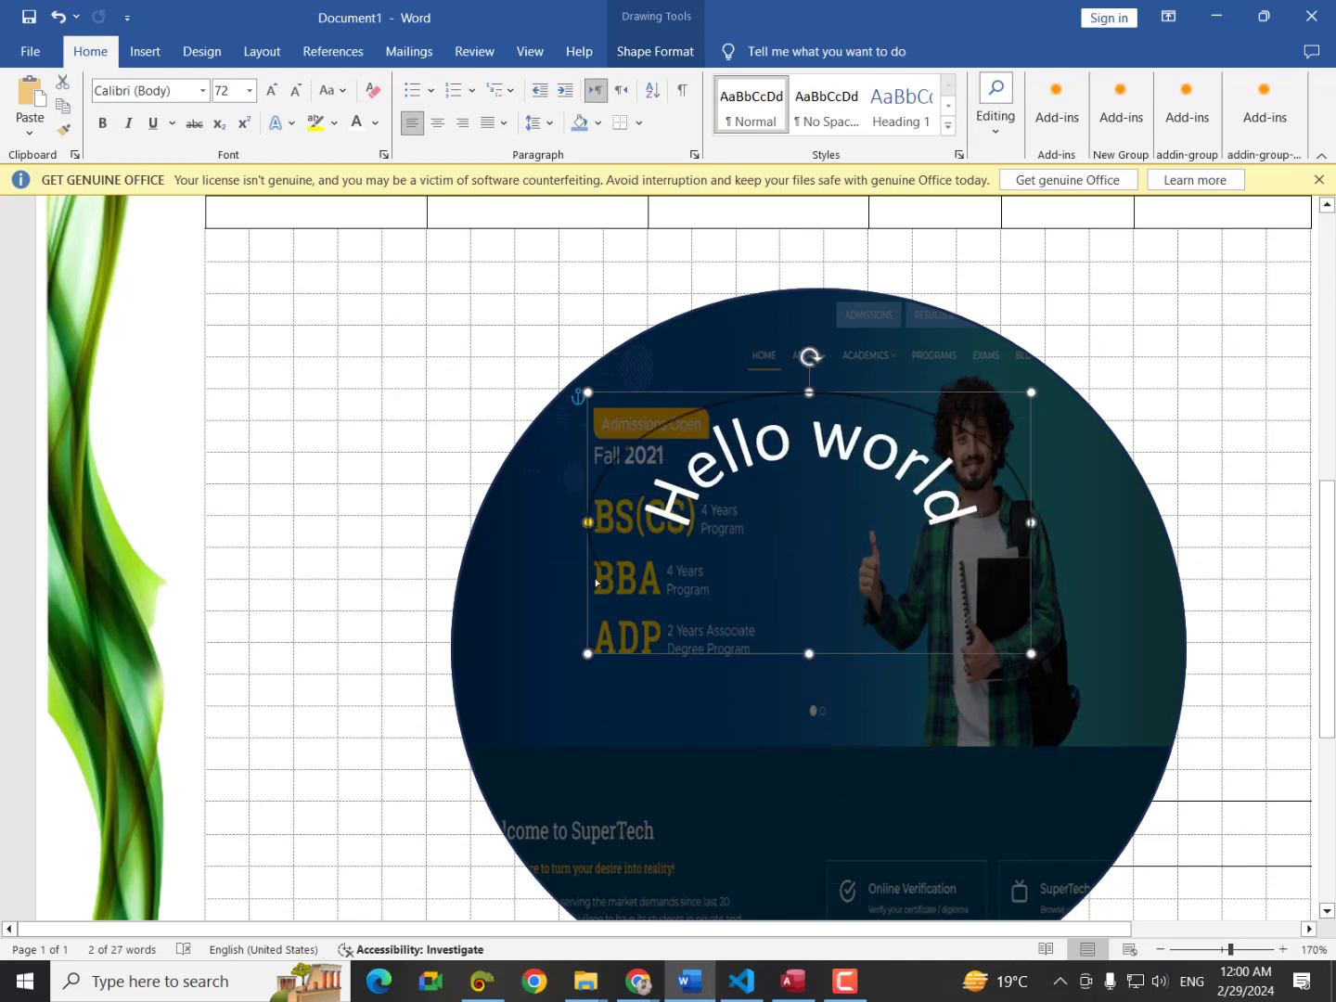
Tighten the arch with its adjustment handle and position it along the circle's top.
left_click_drag(598, 583, 587, 515)
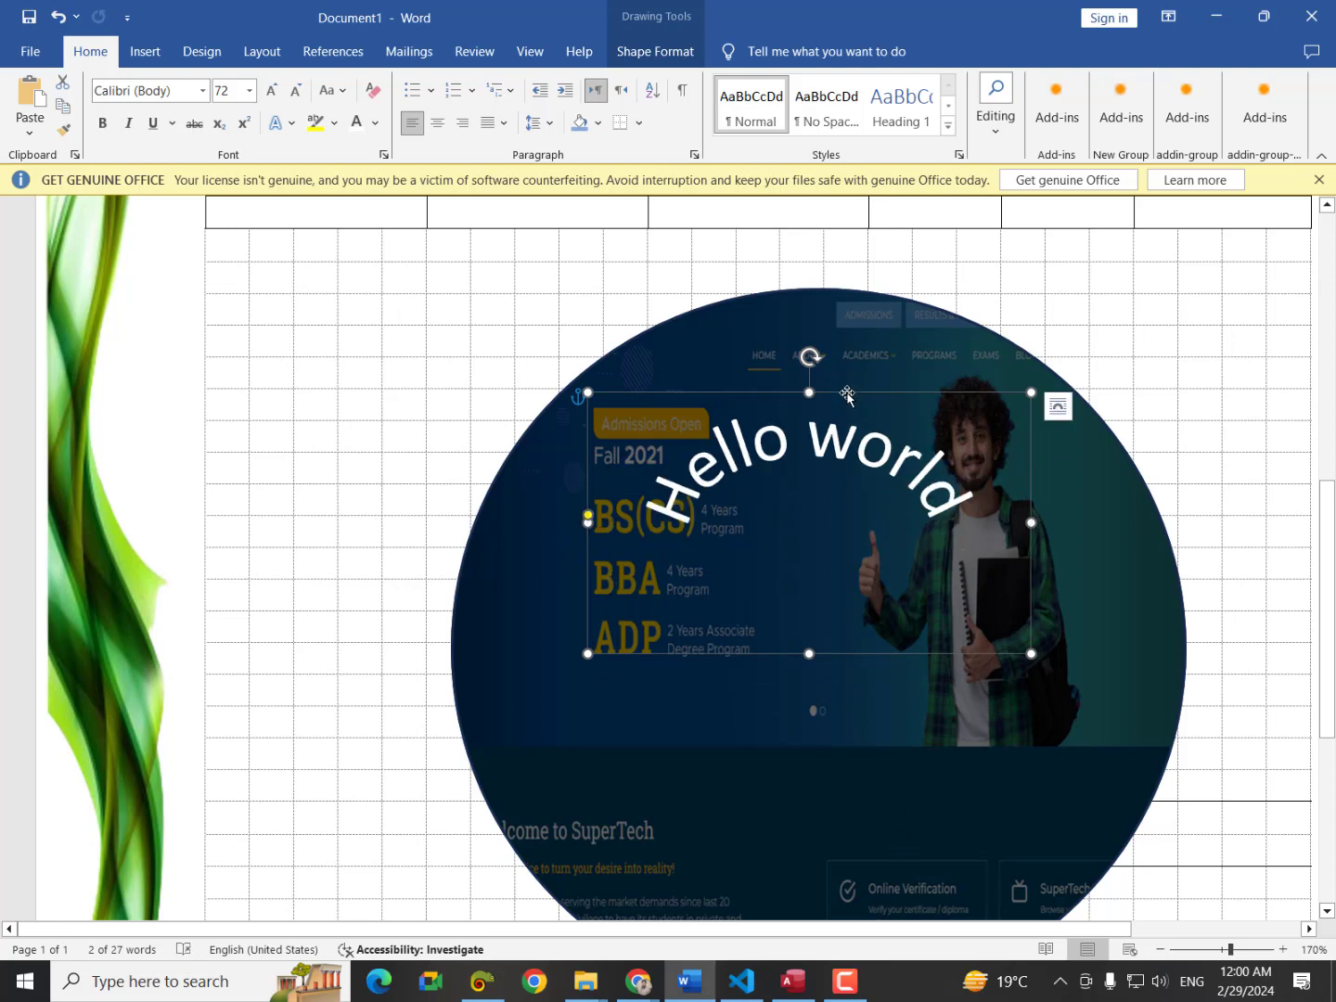
left_click_drag(849, 394, 853, 324)
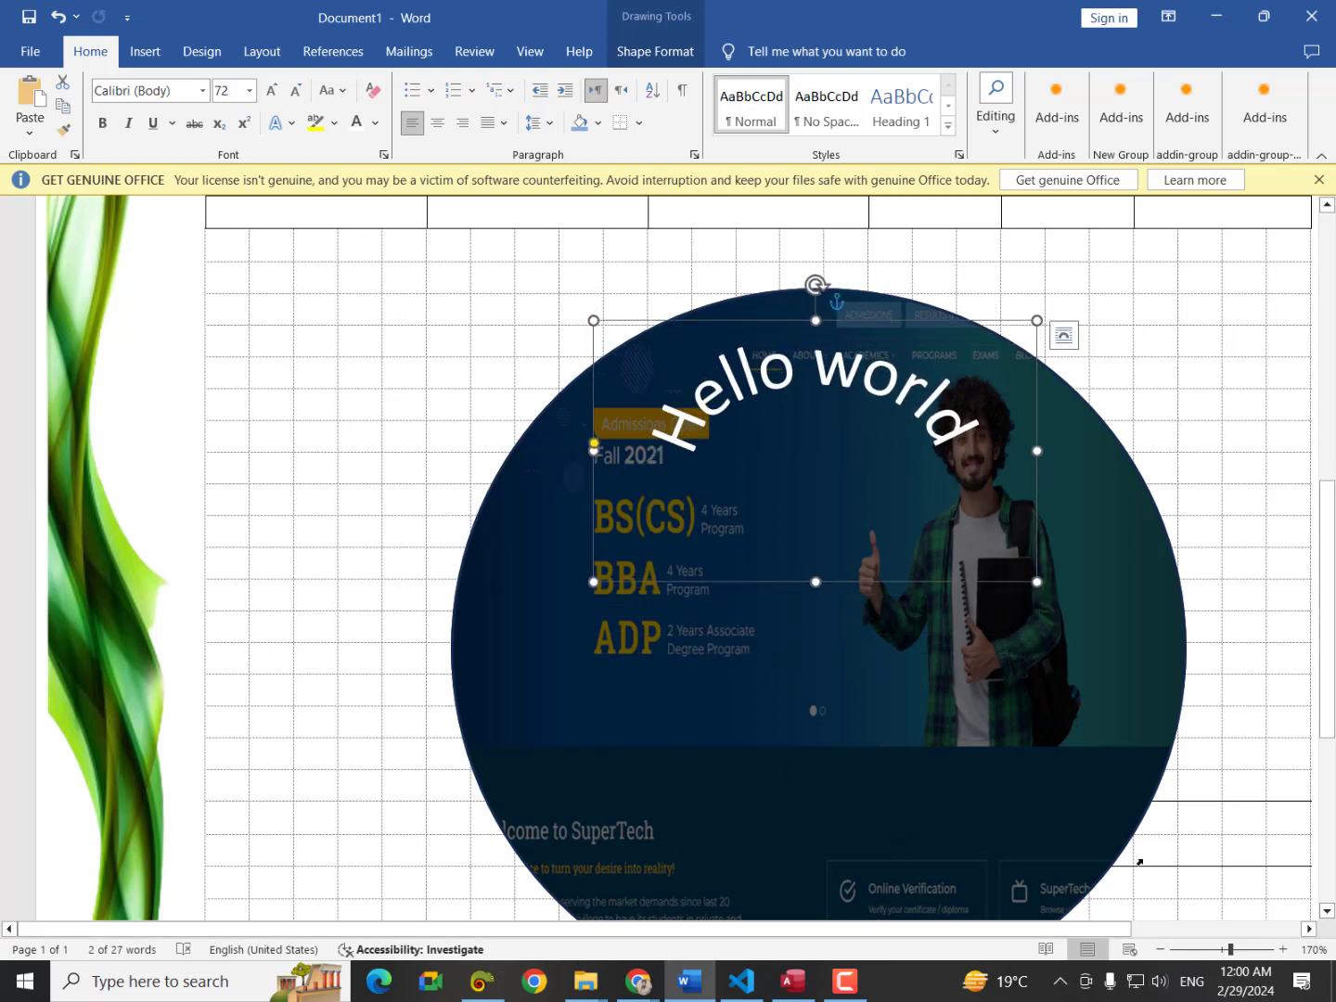
scroll(1022, 756, "down", 3)
scroll(1023, 758, "up", 3)
scroll(1021, 758, "down", 1)
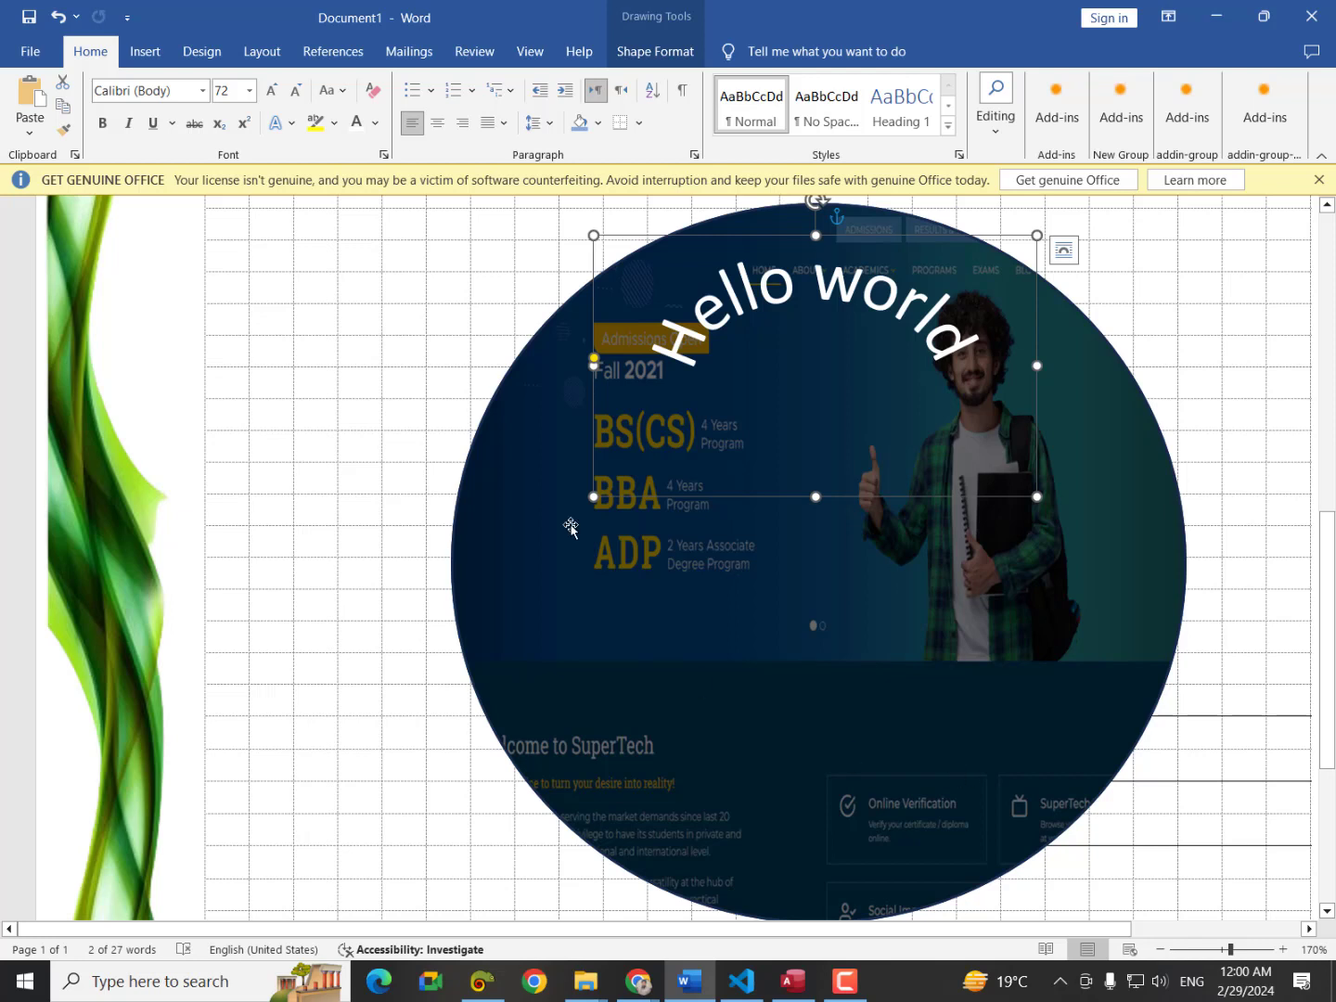
left_click_drag(593, 357, 606, 322)
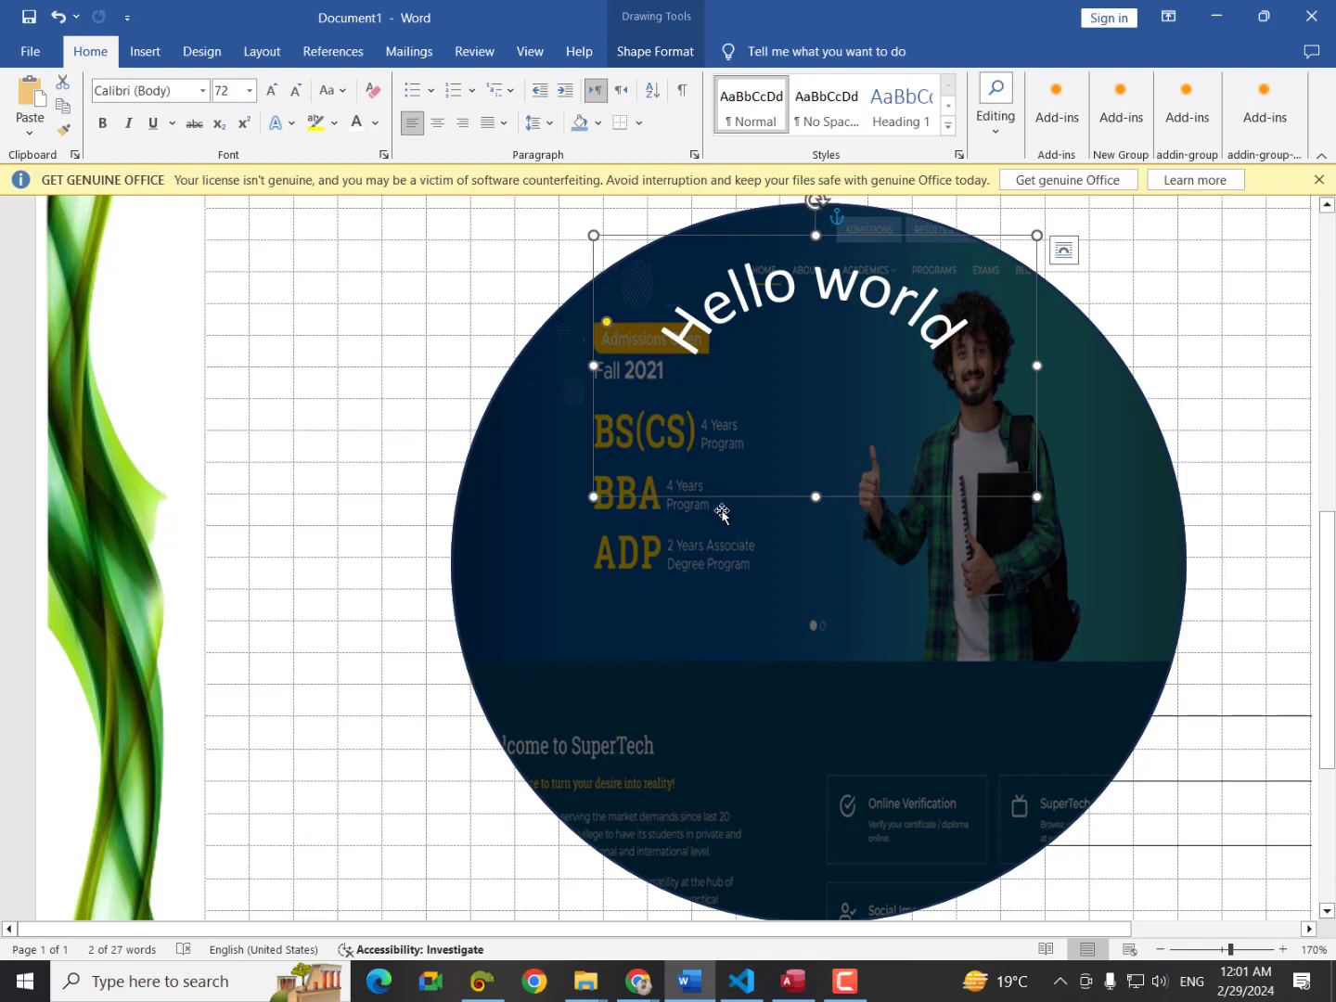
left_click(1194, 436)
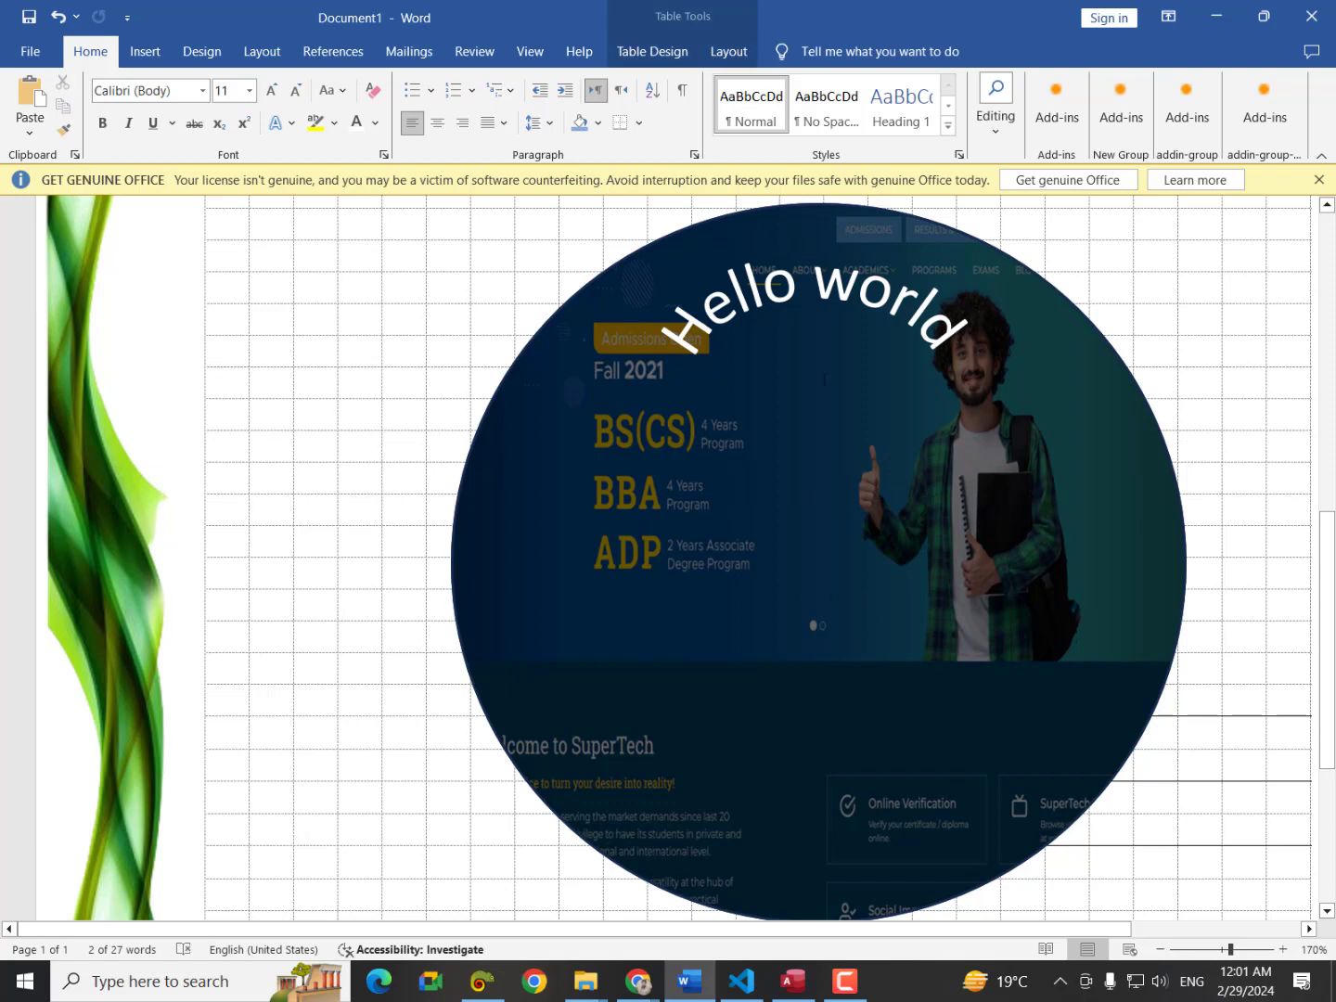